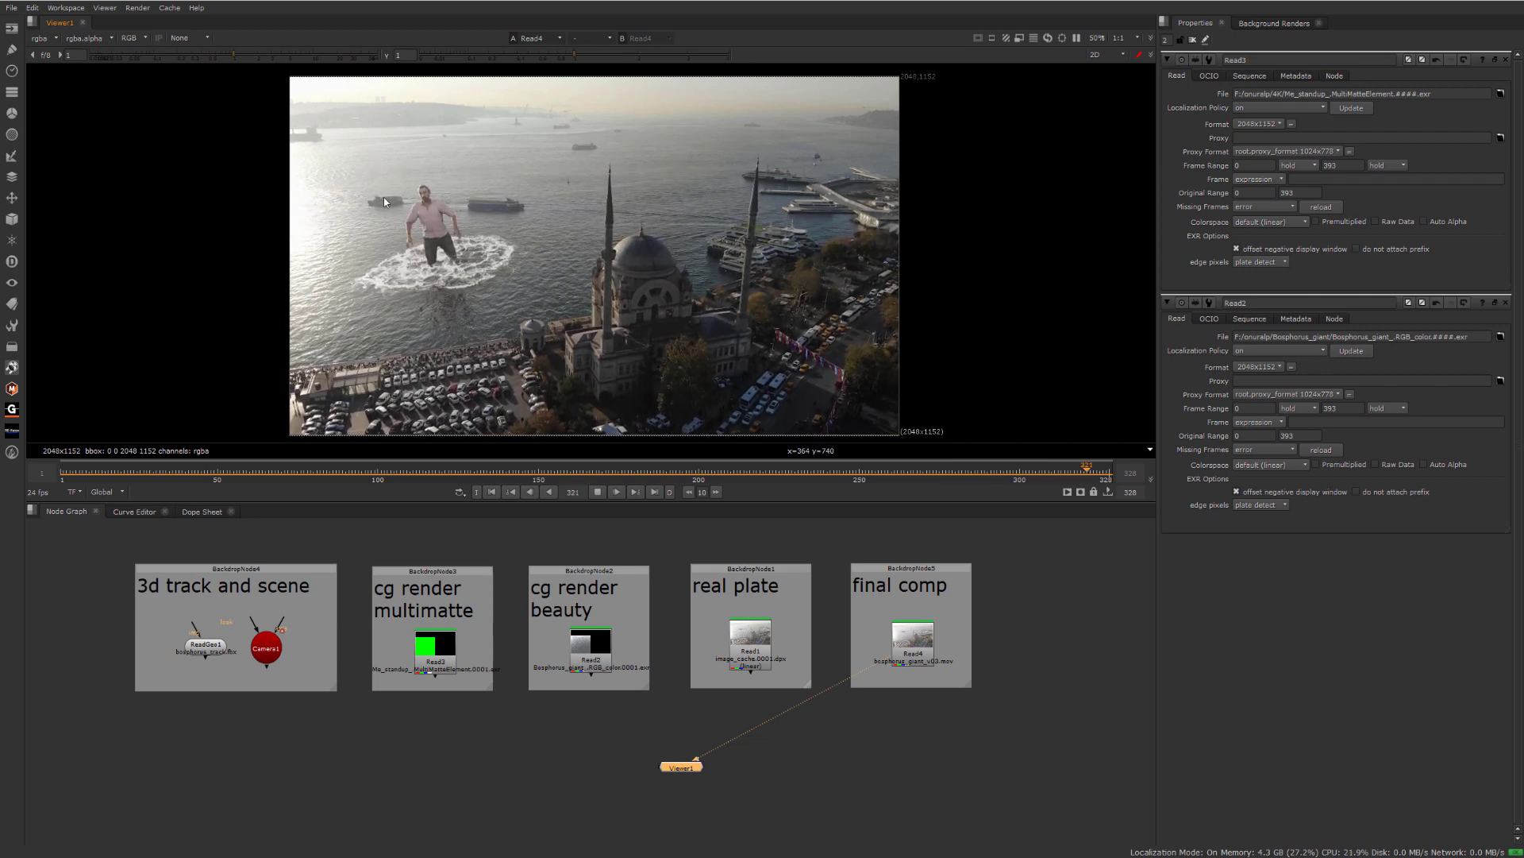
- Play back the final comp and examine the giant rising from the water
scroll(413, 163, "up", 2)
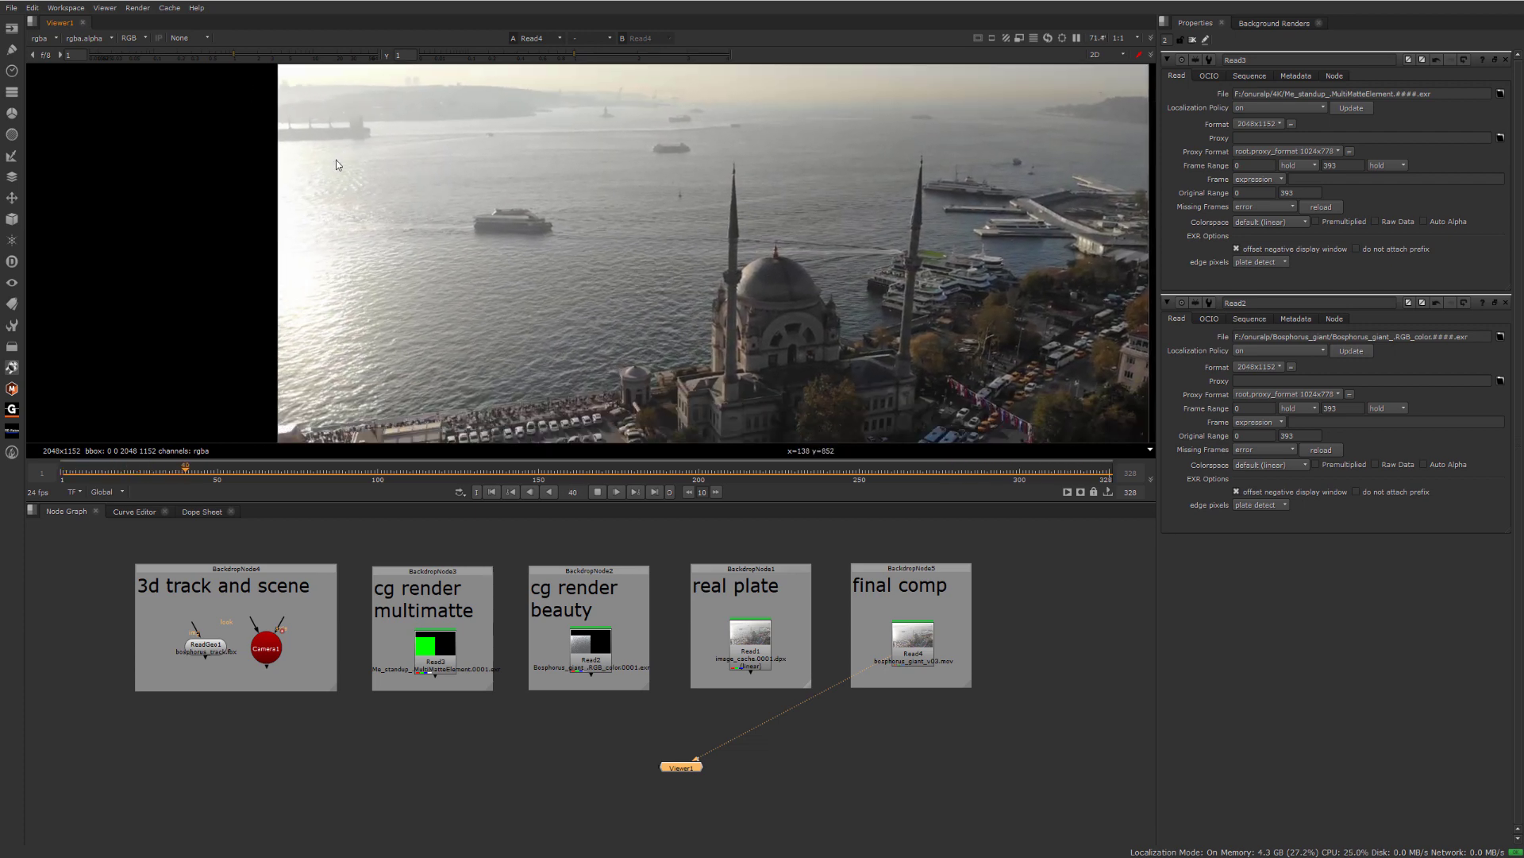
scroll(336, 159, "down", 2)
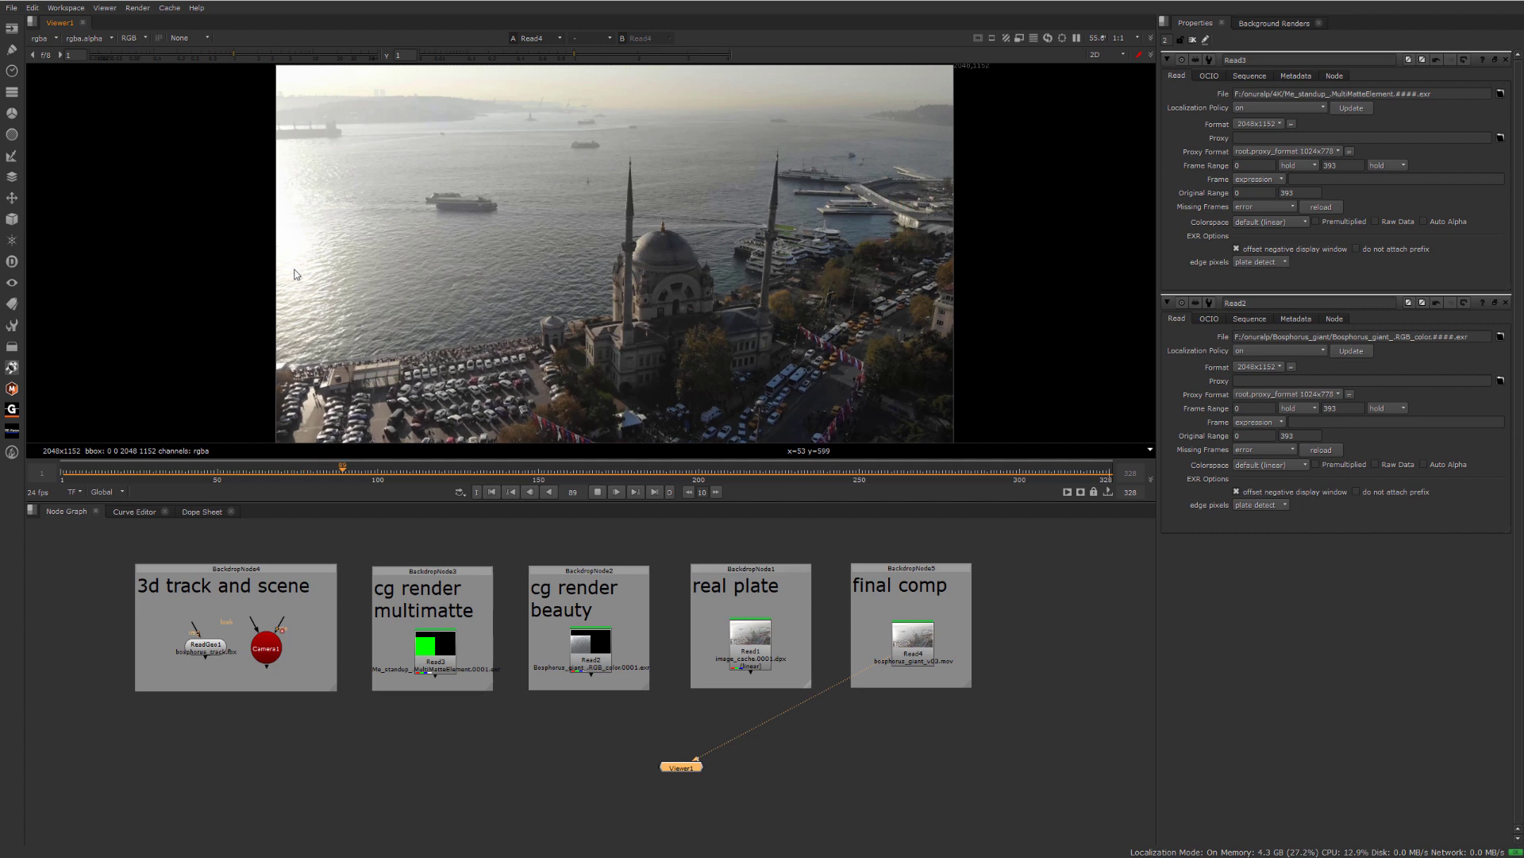
scroll(331, 191, "up", 3)
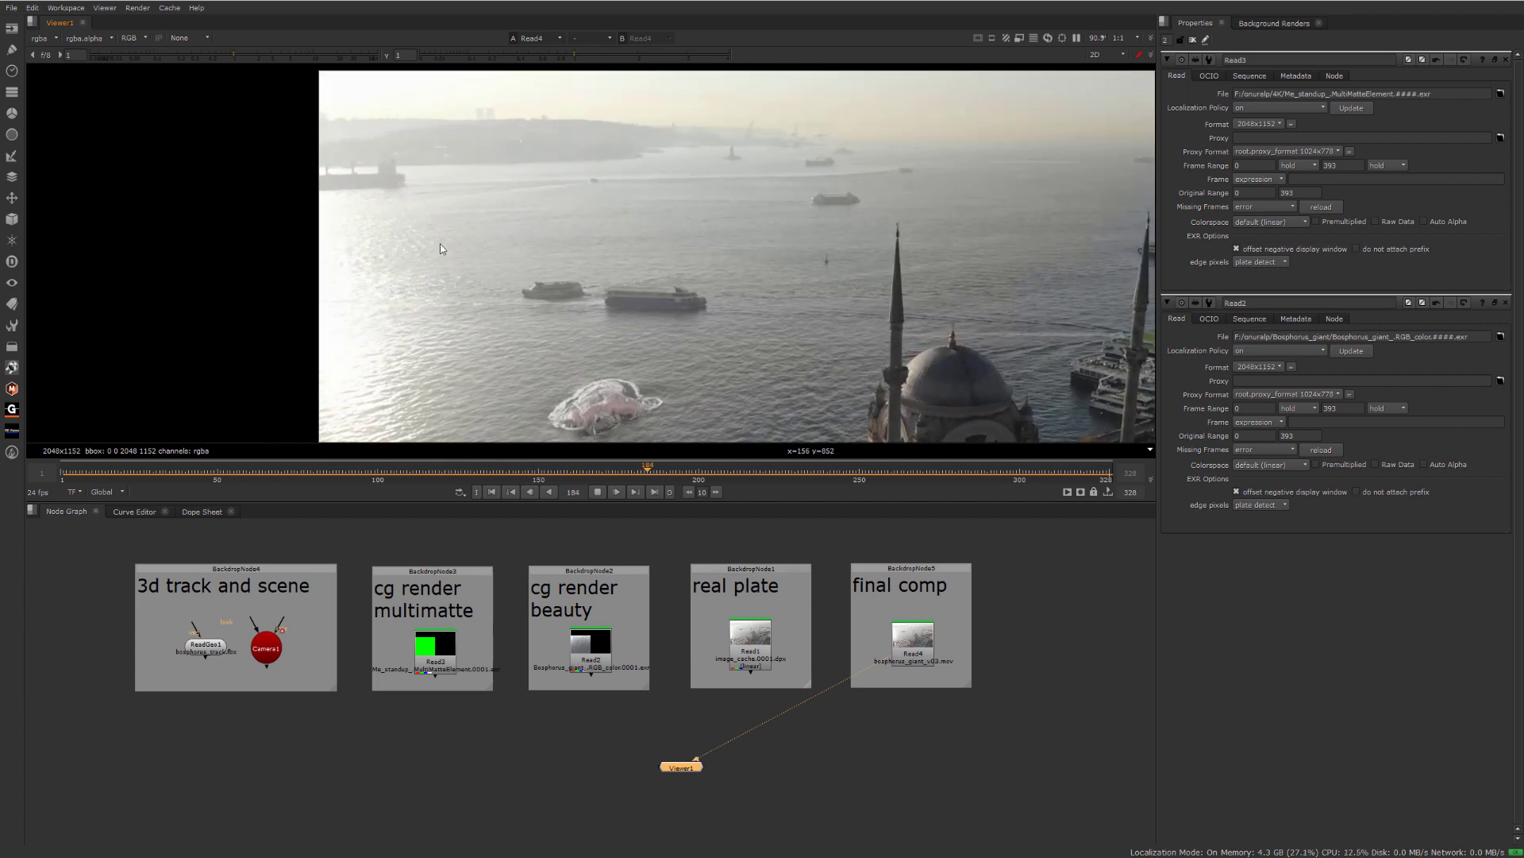
scroll(346, 189, "up", 2)
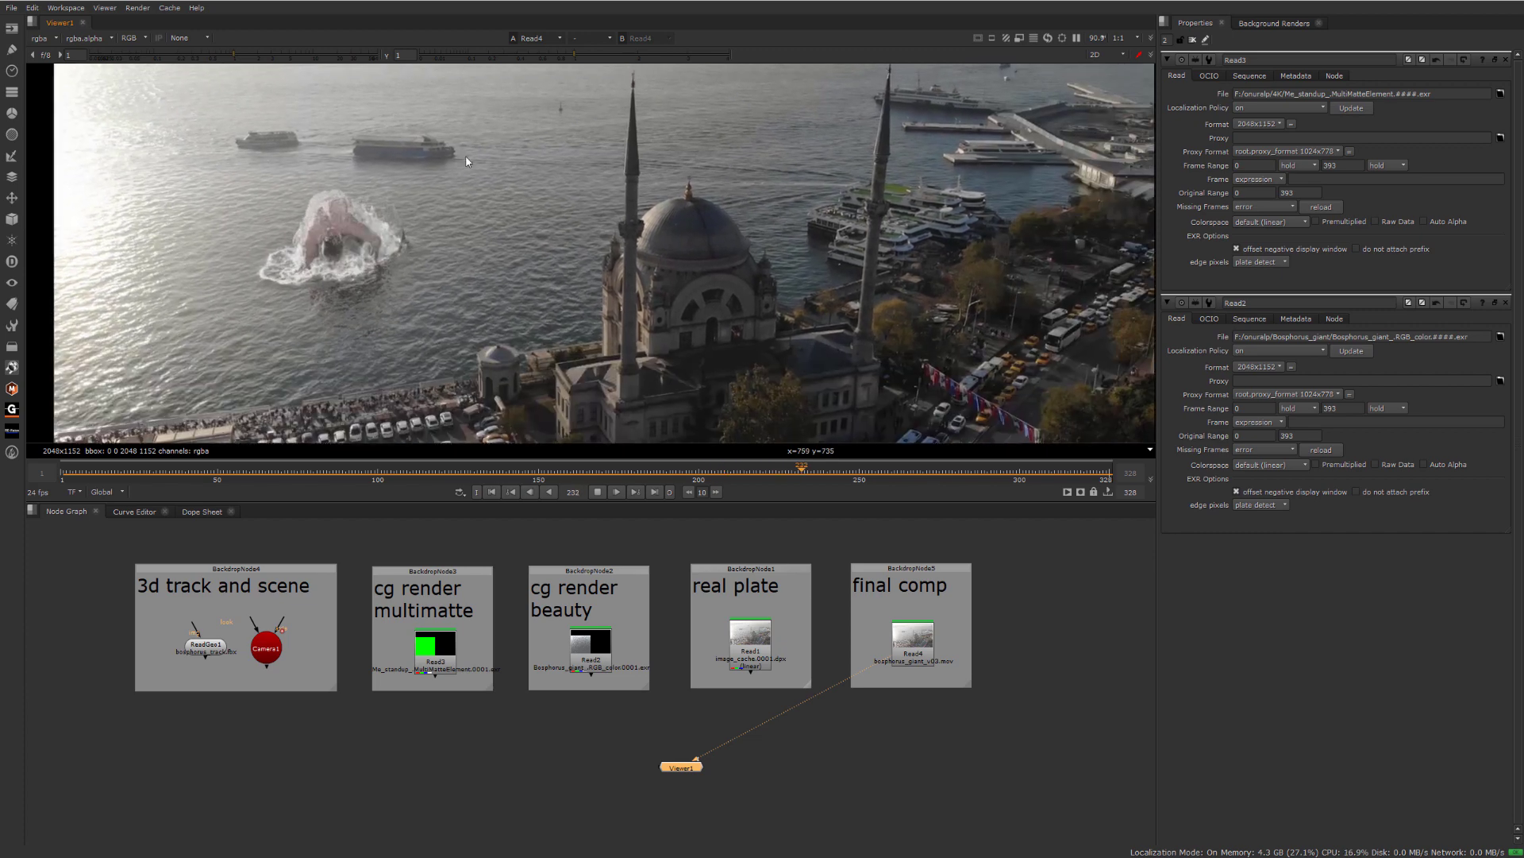
scroll(373, 195, "down", 3)
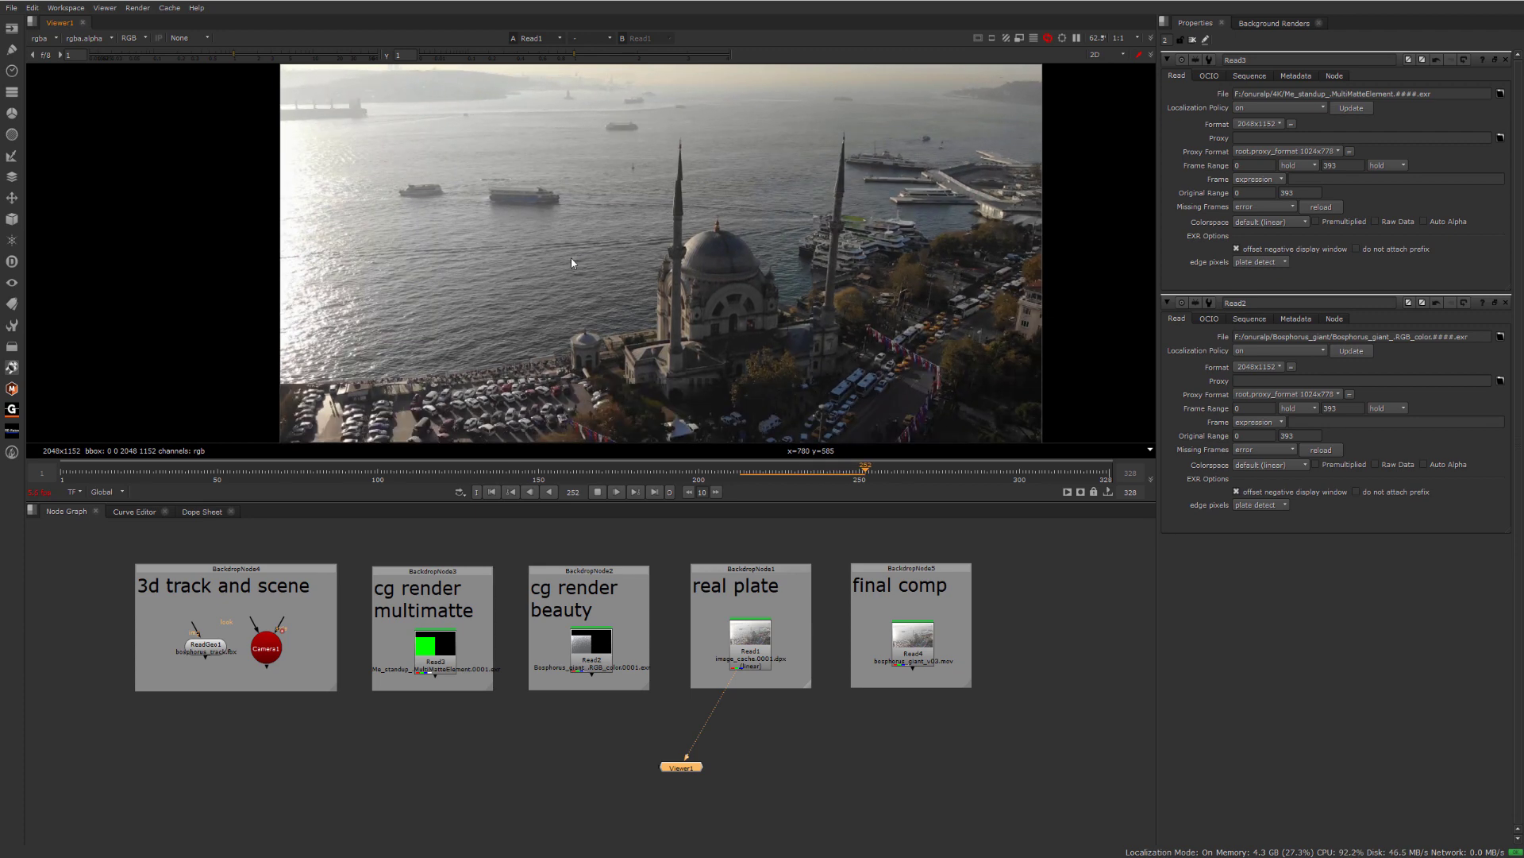
- View the CG multimatte render and the tracked scene geometry from ReadGeo1
key("1")
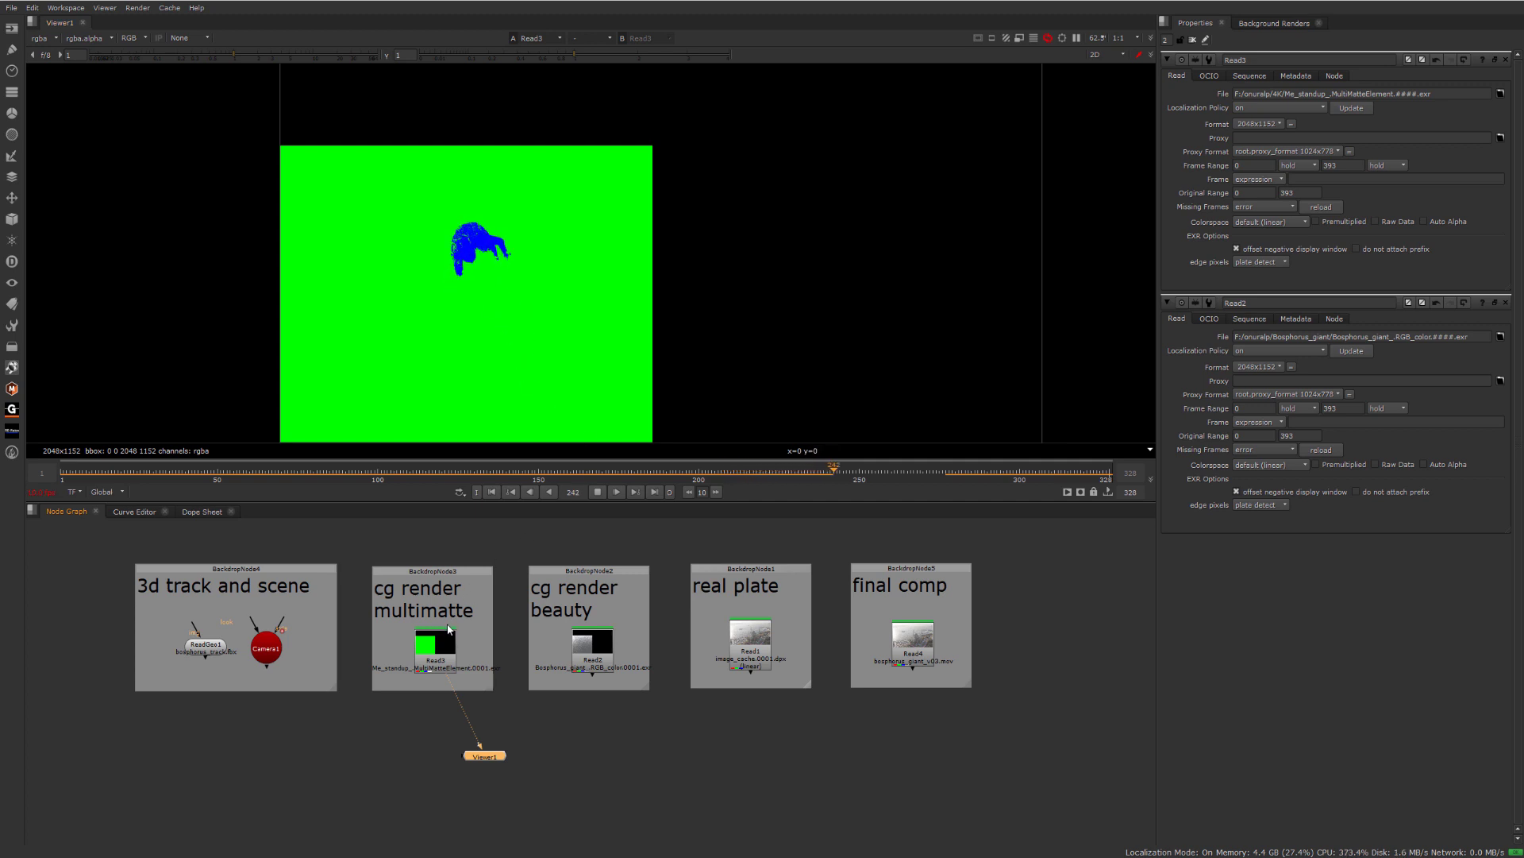
left_click(212, 649)
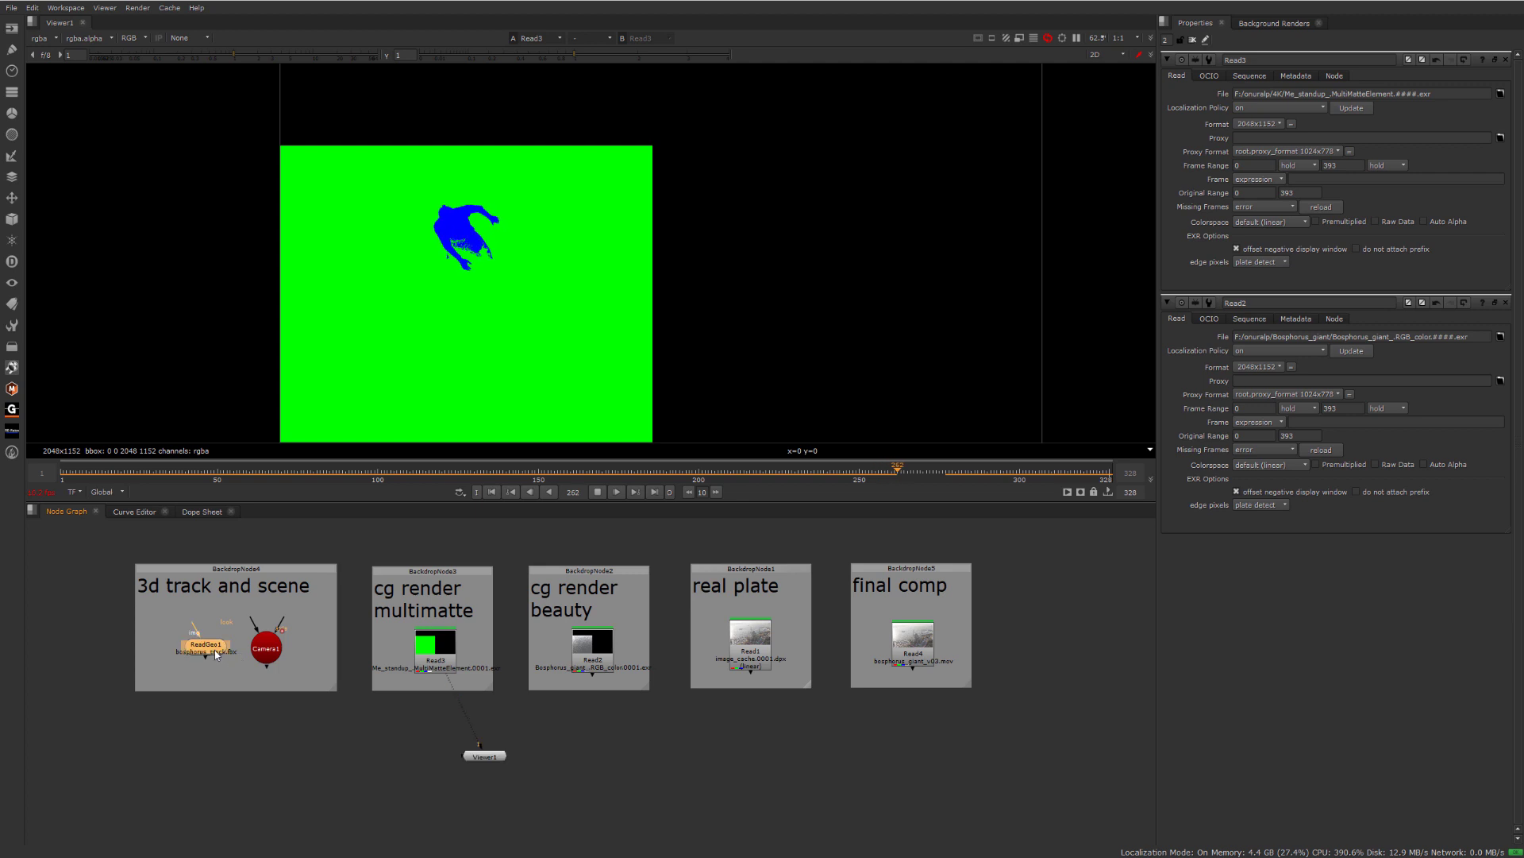
key("1")
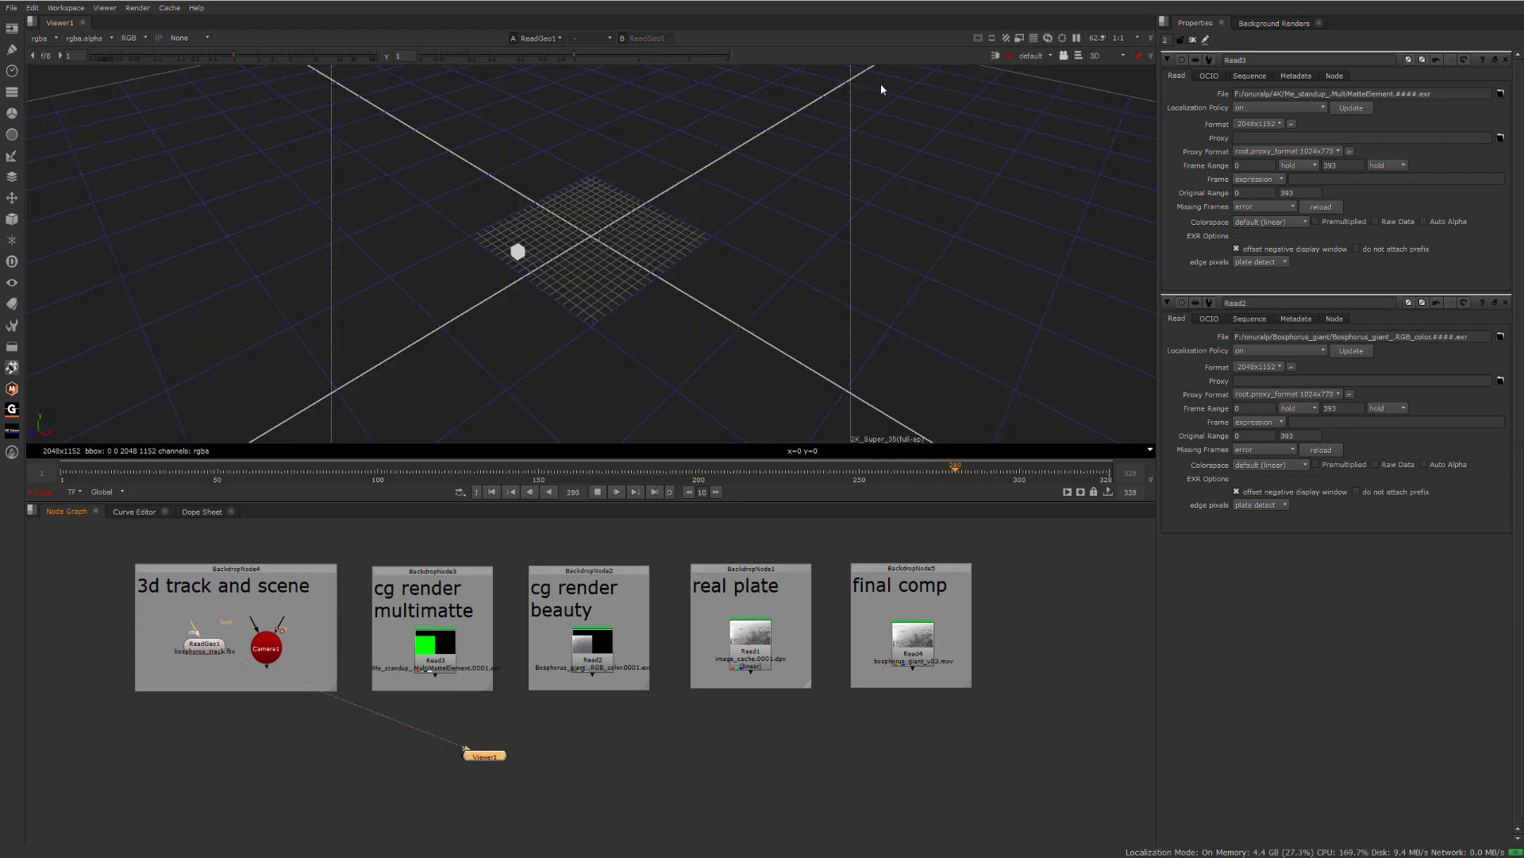
left_click(1042, 57)
left_click(1042, 81)
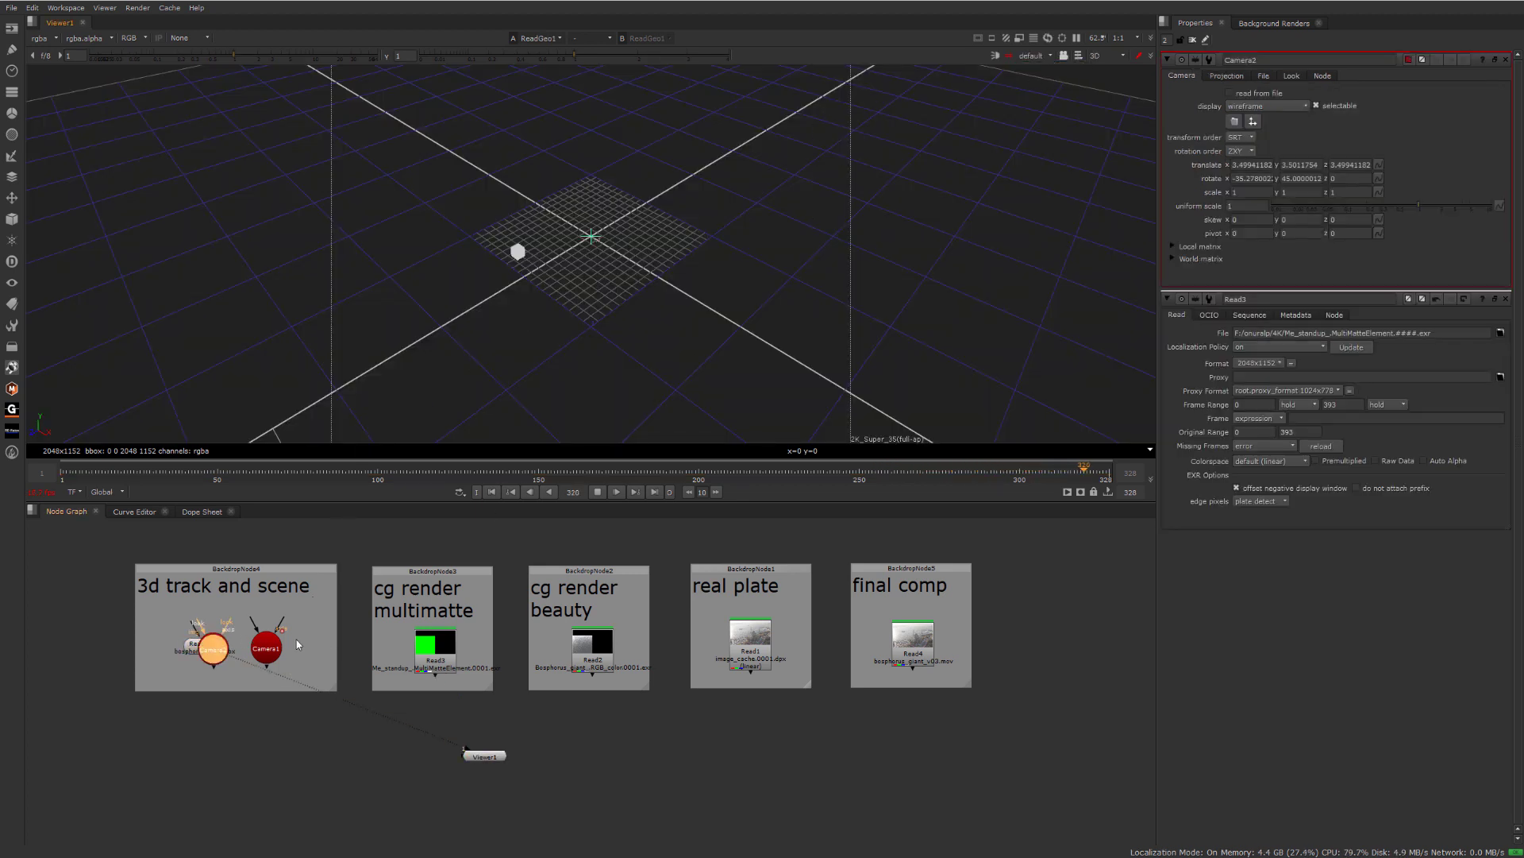
left_click_drag(213, 653, 234, 672)
key("Delete")
- Open the tracked Camera1 and look through it to check the cube in the 3D scene
double_click(272, 654)
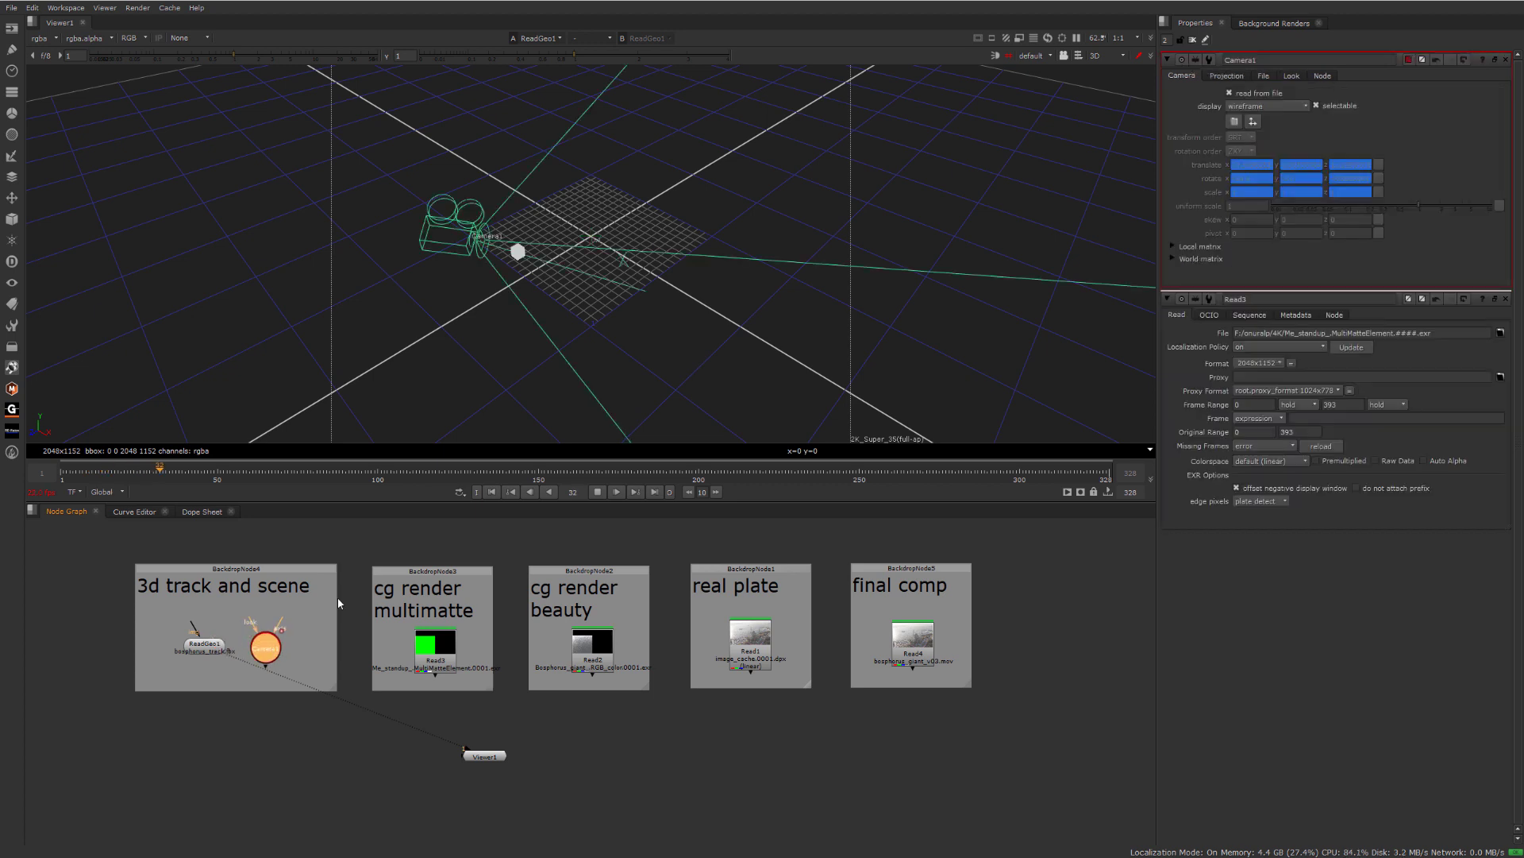
left_click(1031, 56)
left_click(1032, 70)
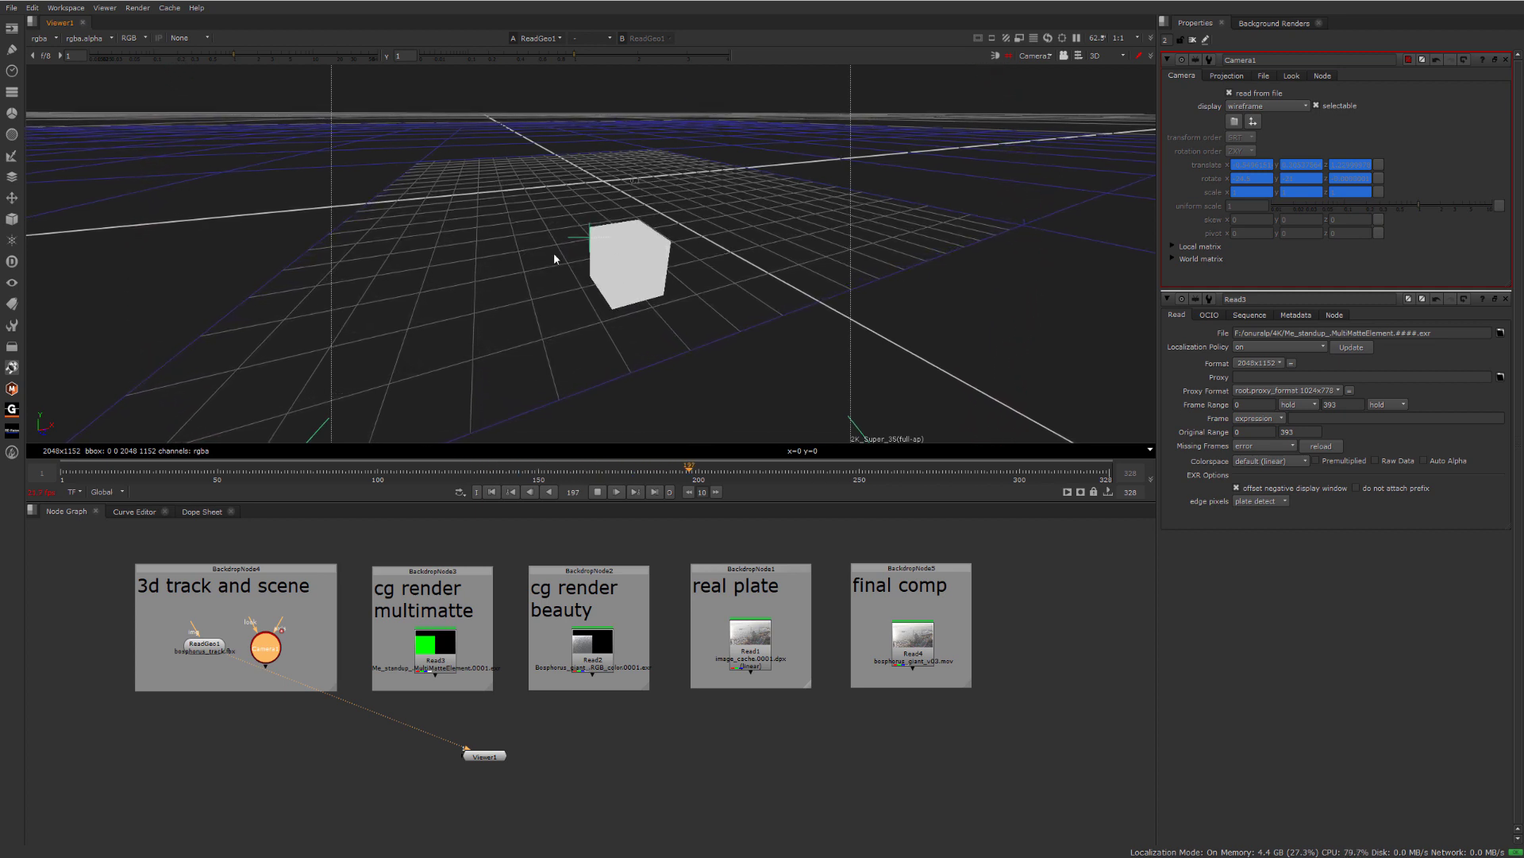
- Add a Merge node that places the CG beauty render over the real plate
left_click(739, 700)
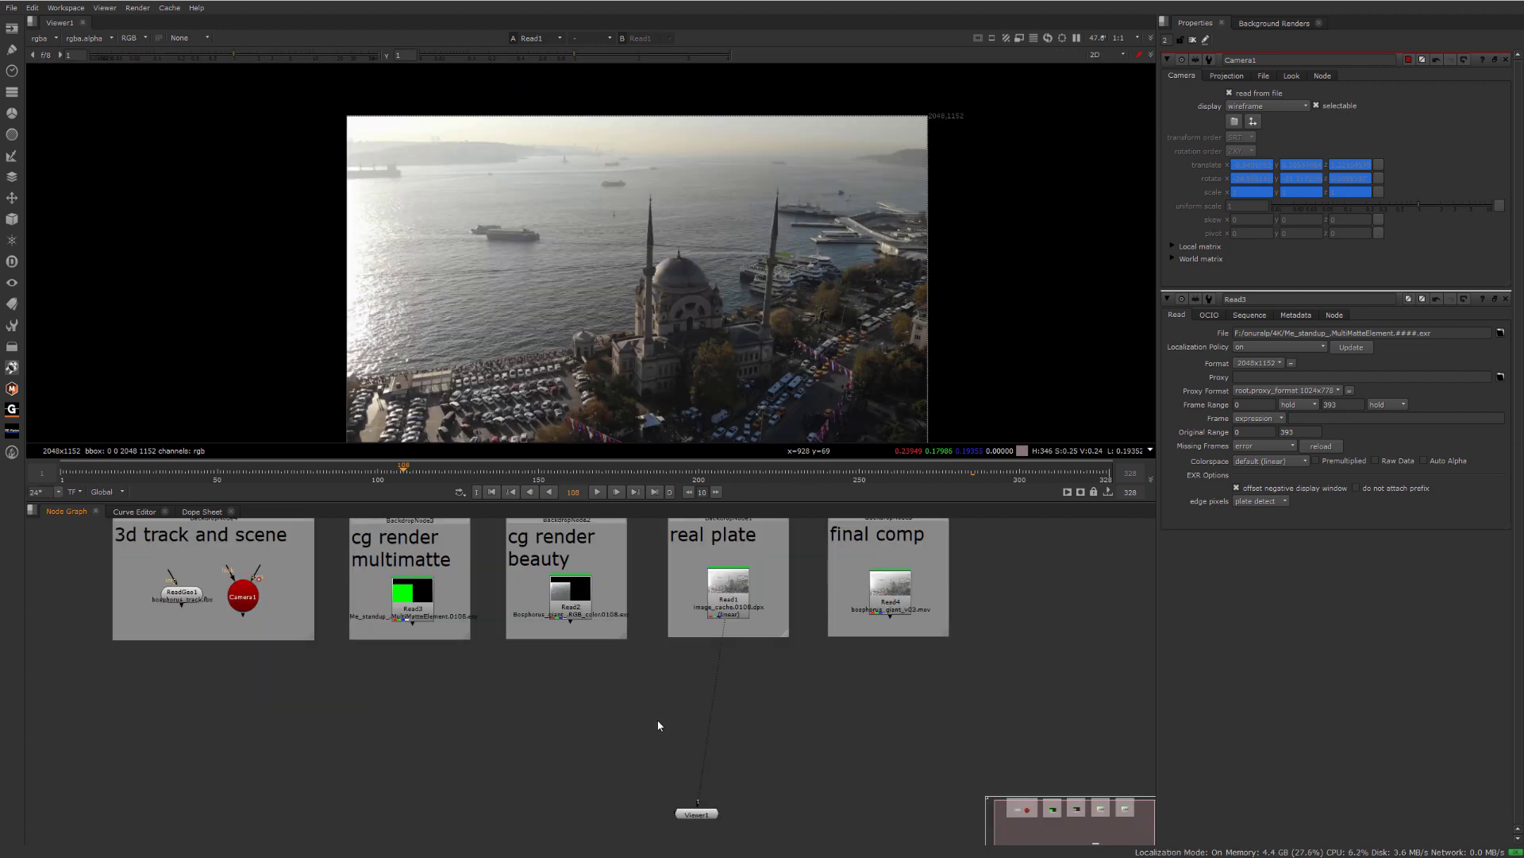
key("Tab")
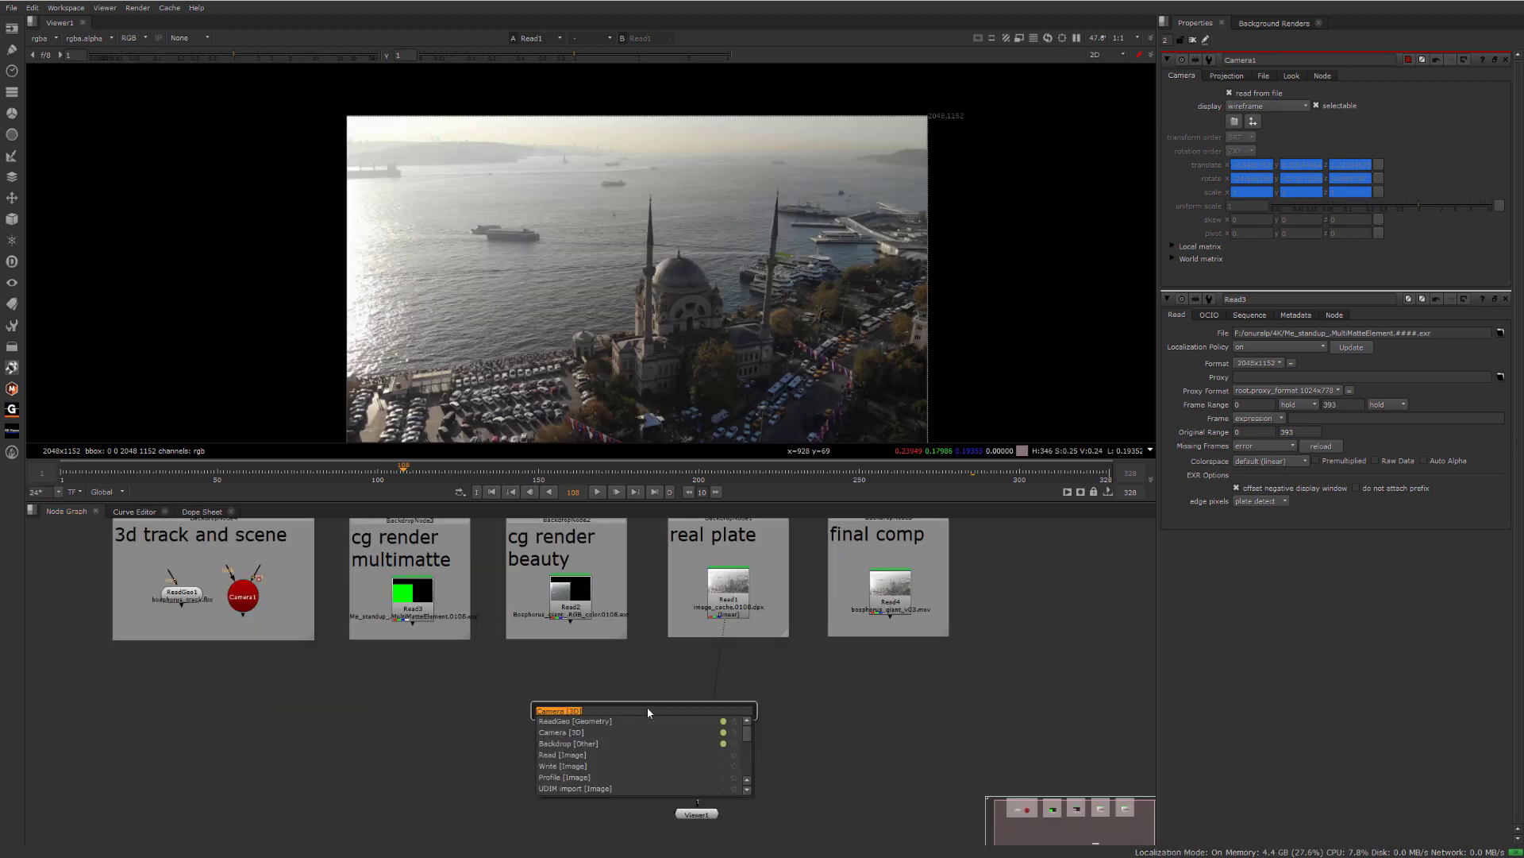
type("merg")
left_click(608, 719)
left_click_drag(651, 706, 699, 723)
left_click_drag(584, 604, 584, 607)
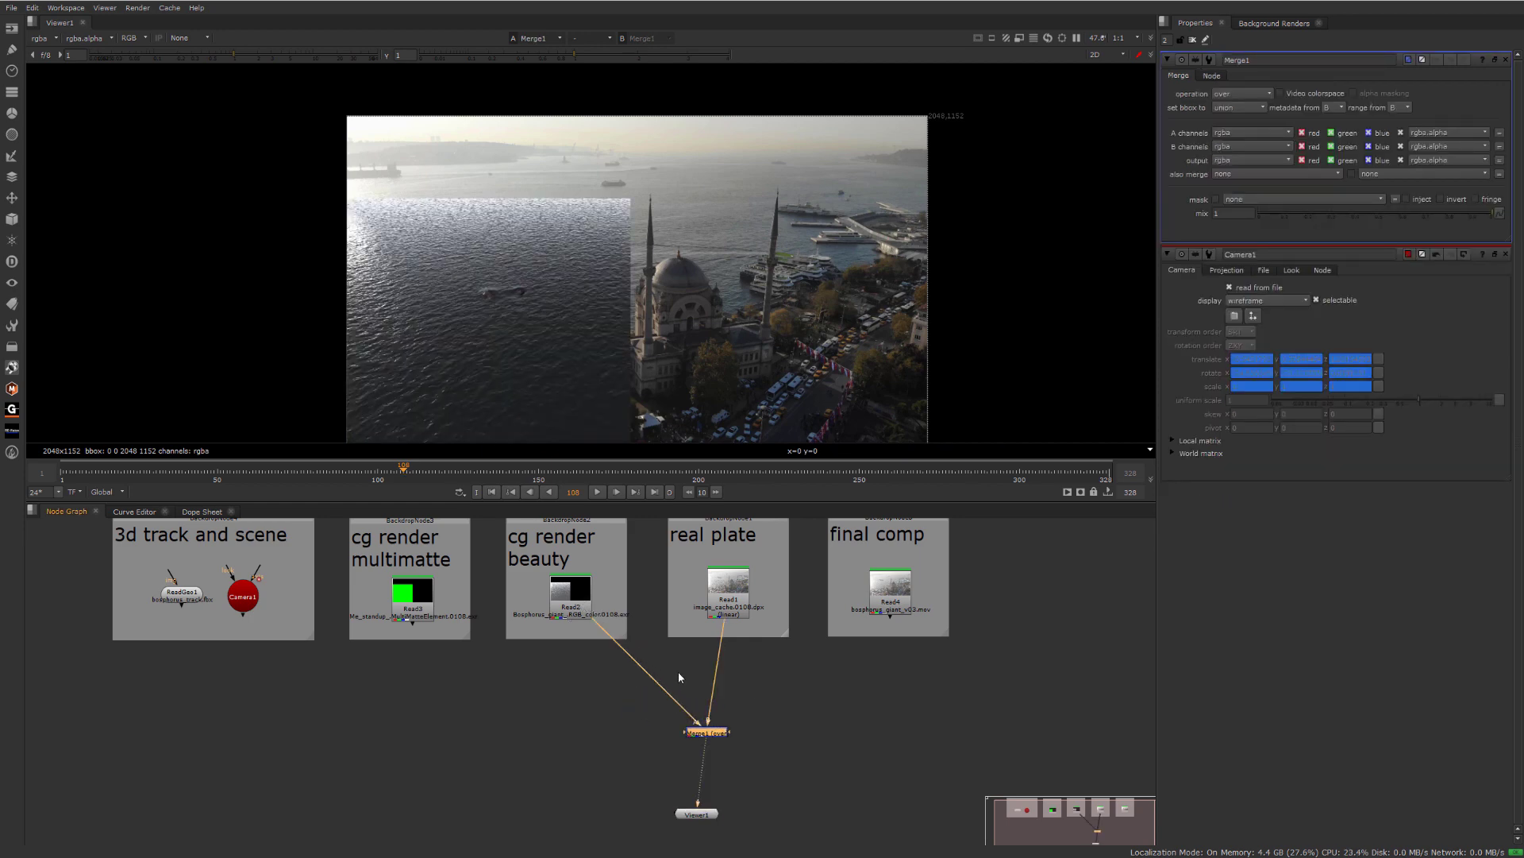
- Add a Crop node after the CG beauty render, feeding the merge, and play back its output
scroll(511, 342, "up", 1)
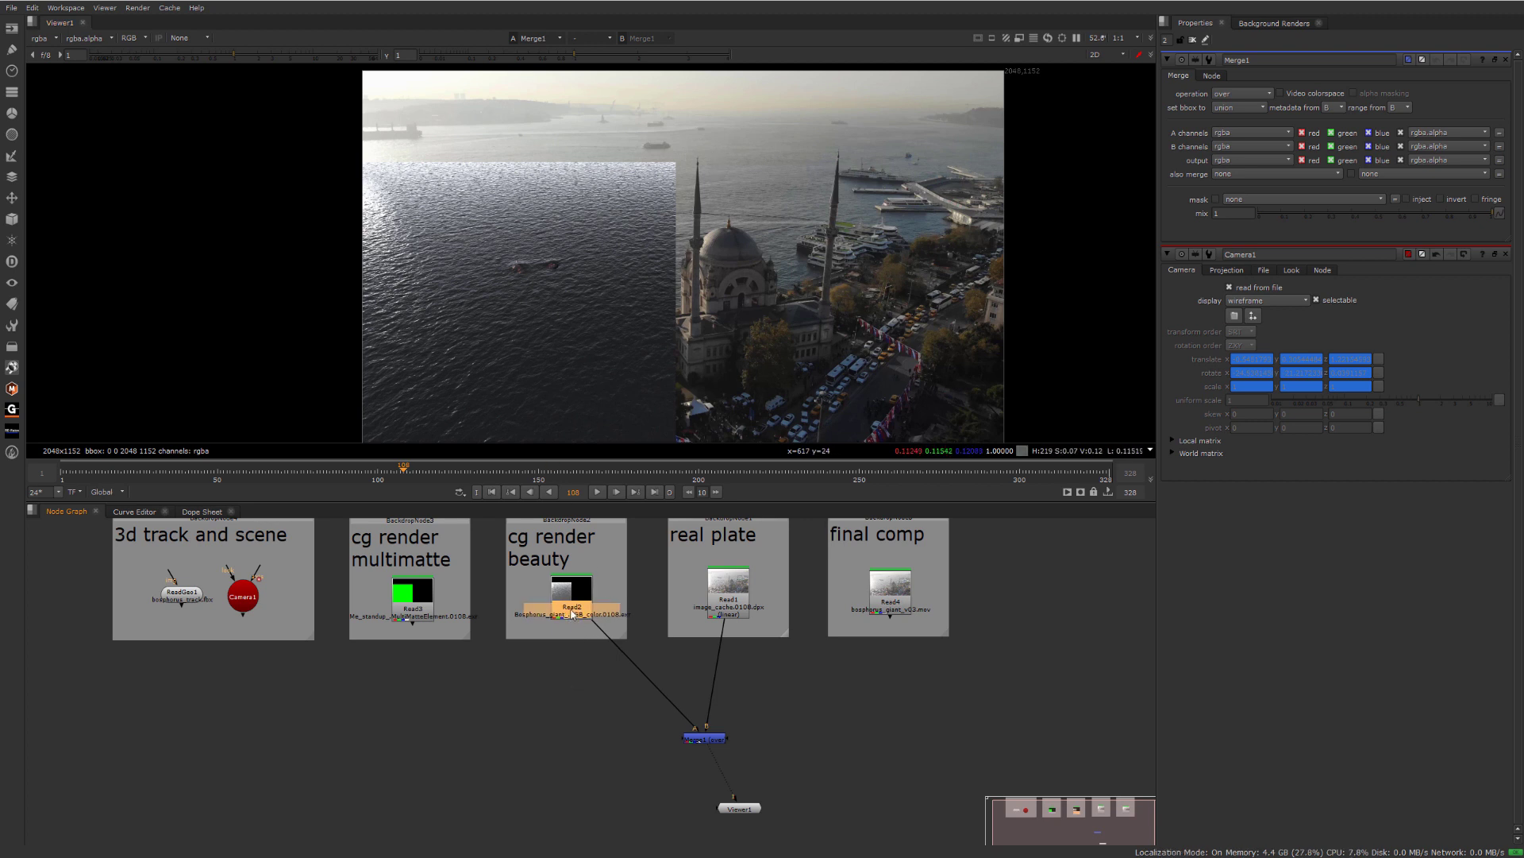
key("Tab")
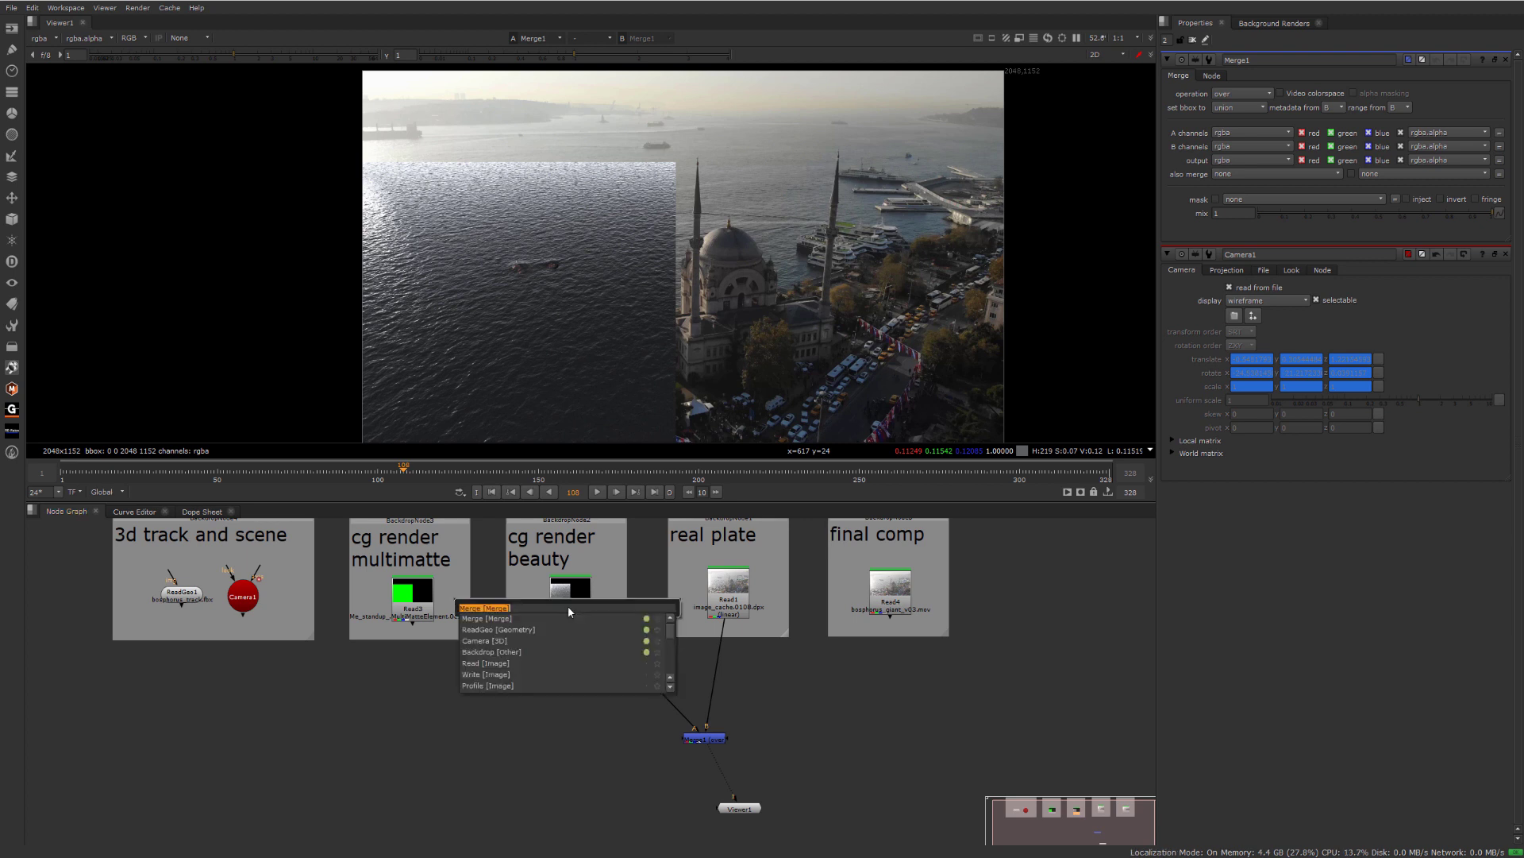
type("crop")
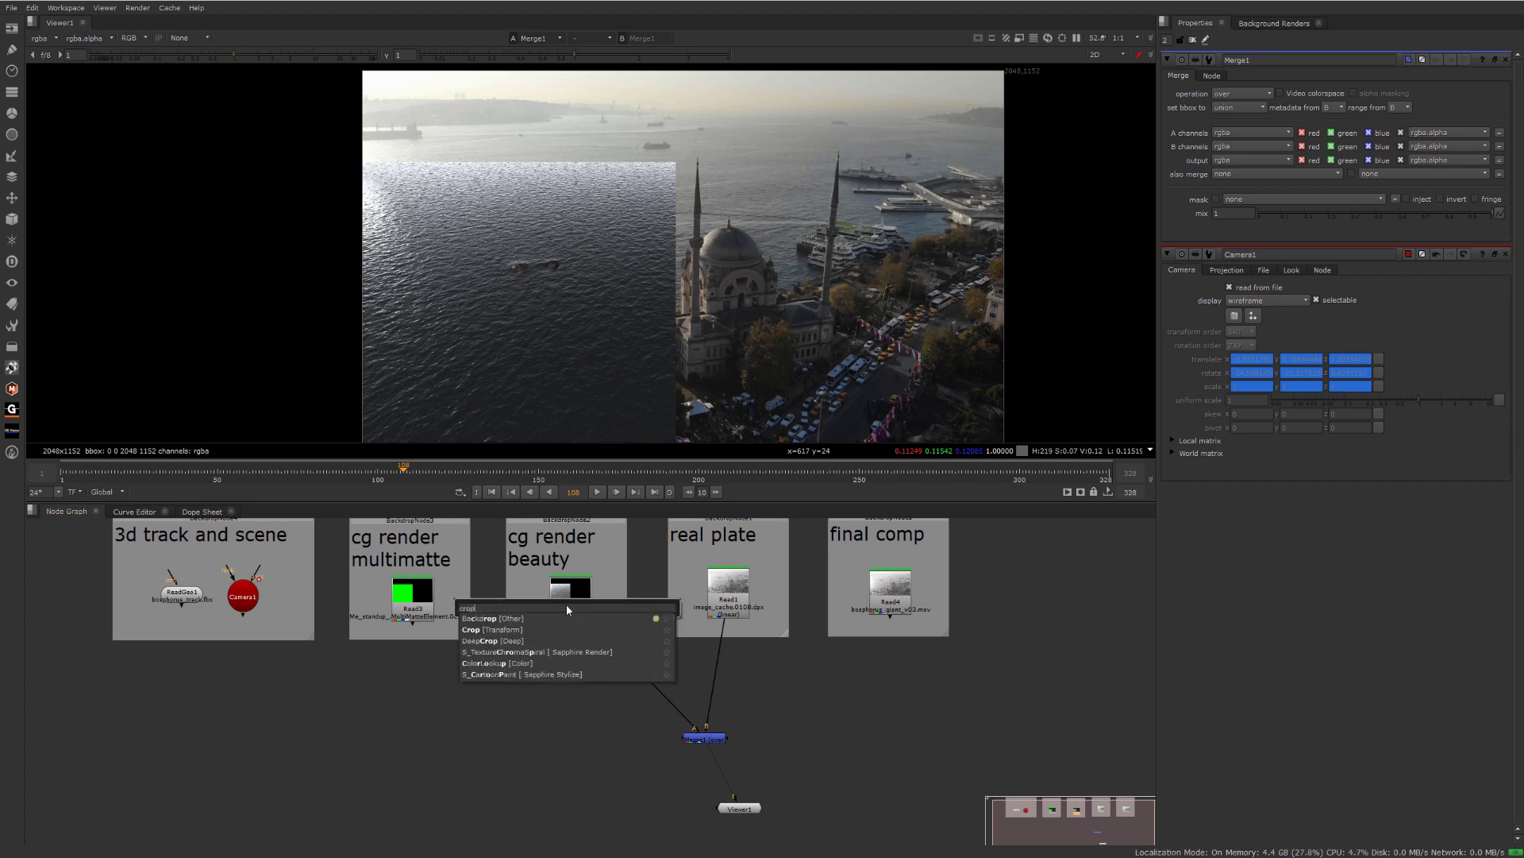
left_click(512, 628)
left_click_drag(583, 634, 572, 654)
key("1")
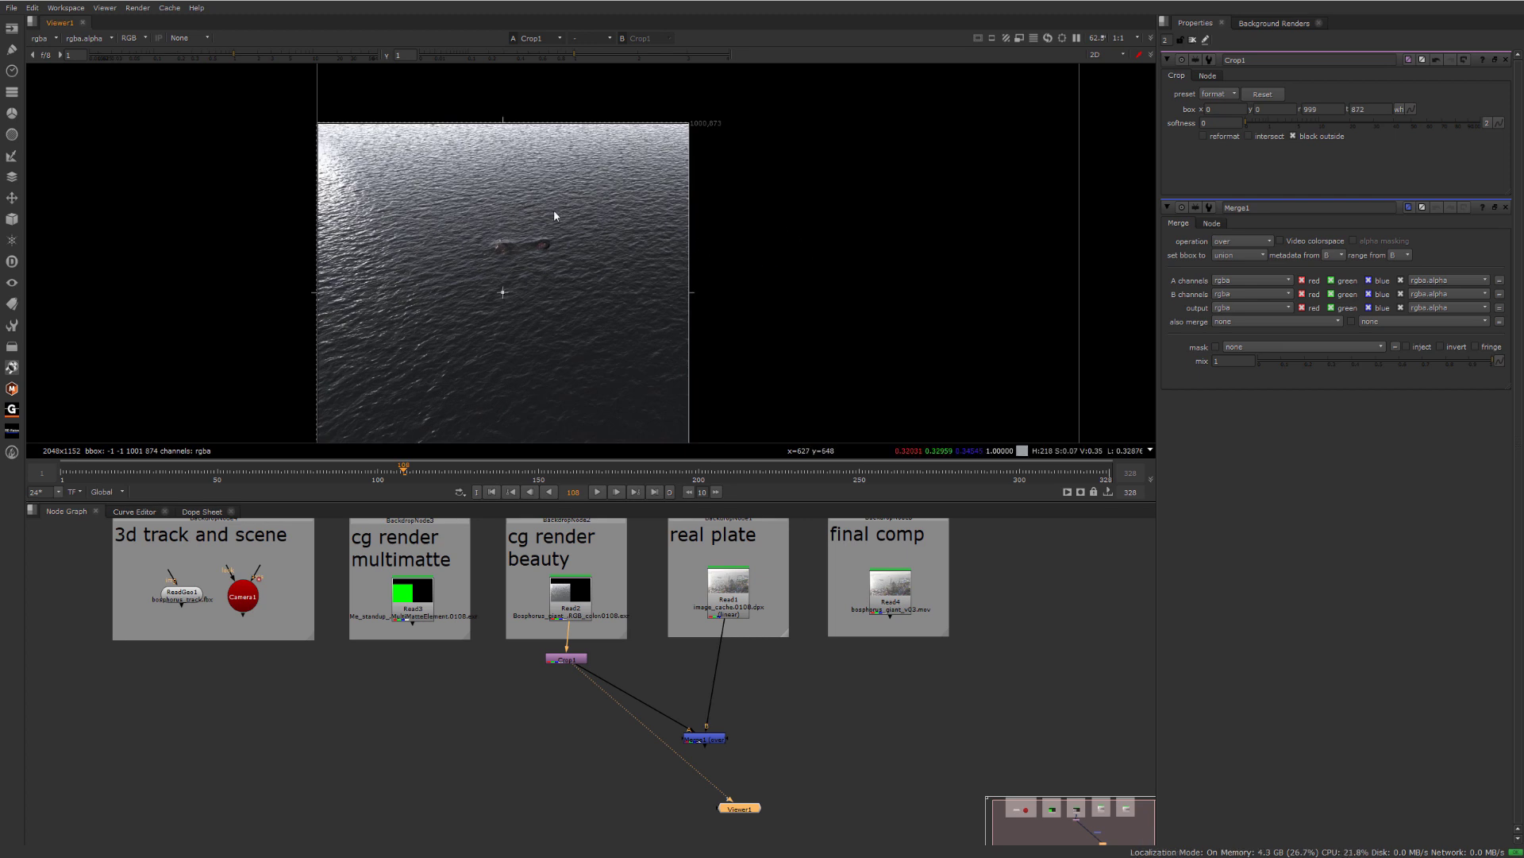
middle_click_drag(593, 265, 604, 298)
scroll(583, 273, "down", 1)
middle_click_drag(584, 273, 534, 274)
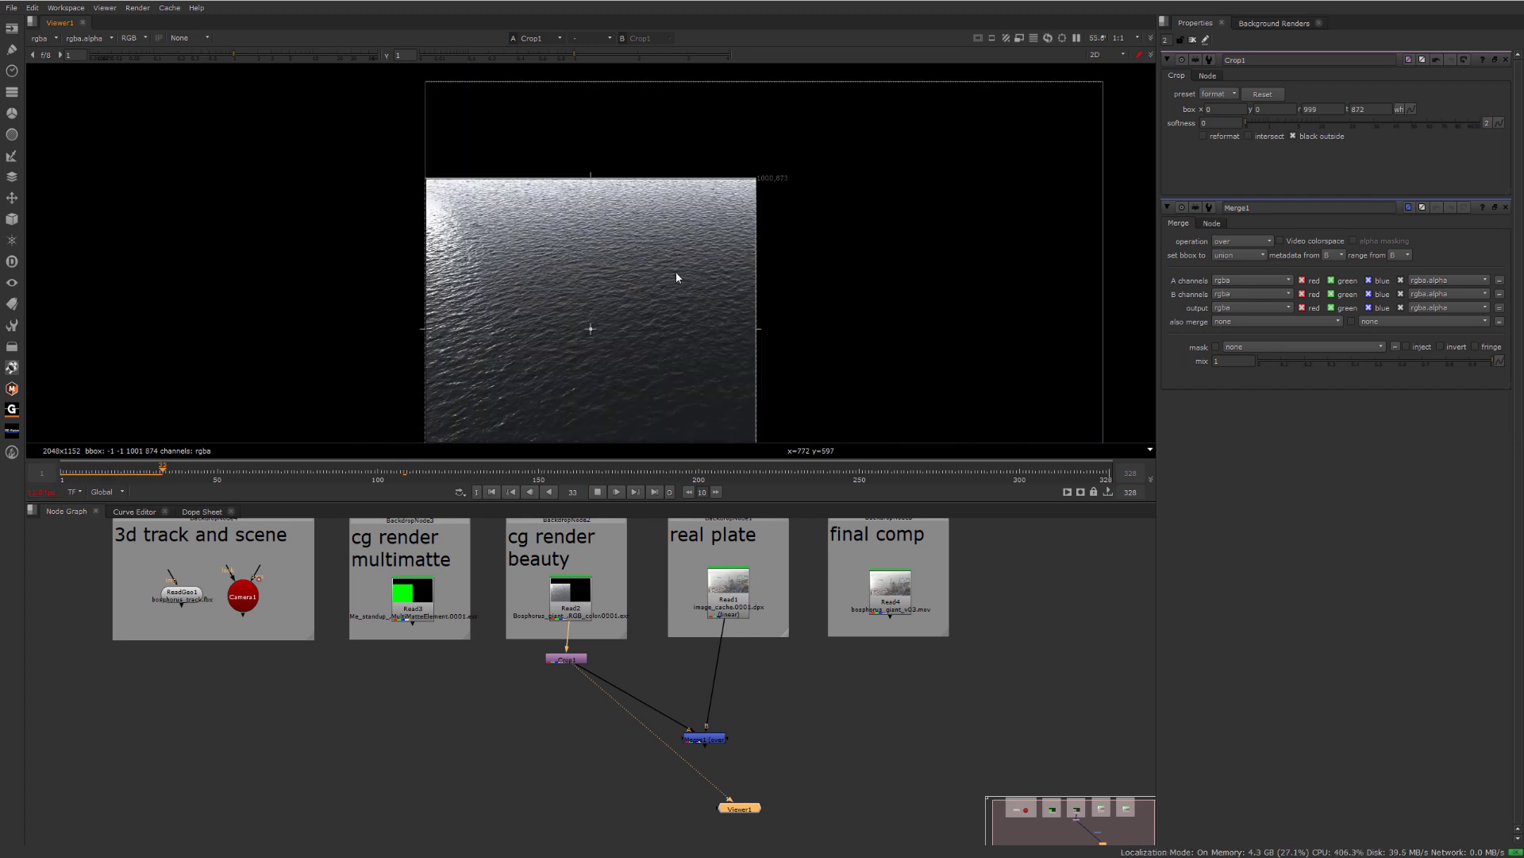
middle_click_drag(676, 273, 632, 252)
- Clone the Crop node onto the multimatte render and compare both cropped renders
left_click_drag(568, 664, 568, 667)
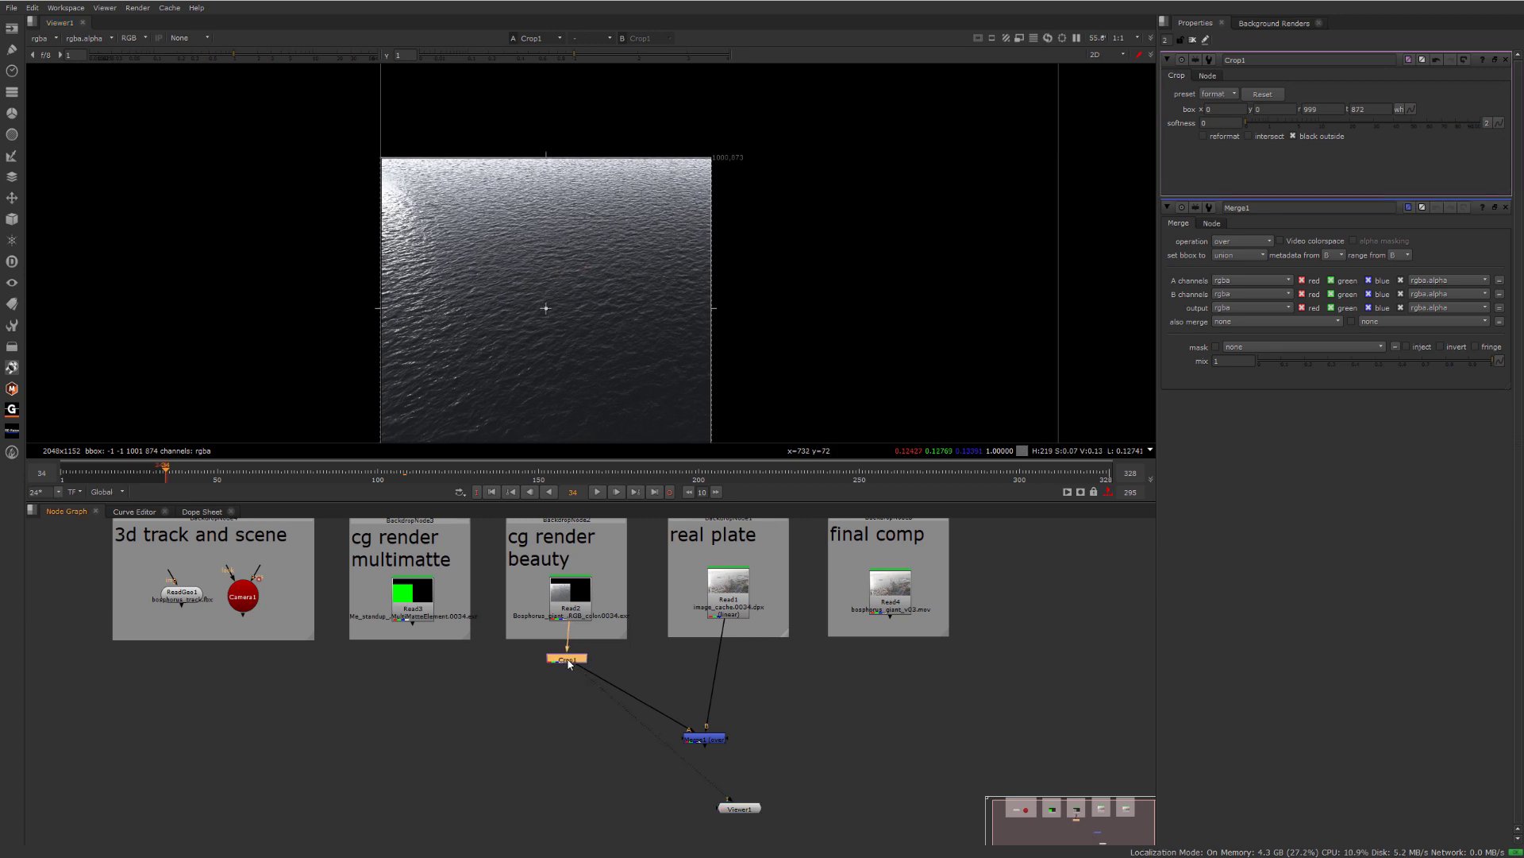
left_click(574, 694)
left_click(568, 665)
key("alt+k")
left_click_drag(625, 677, 420, 663)
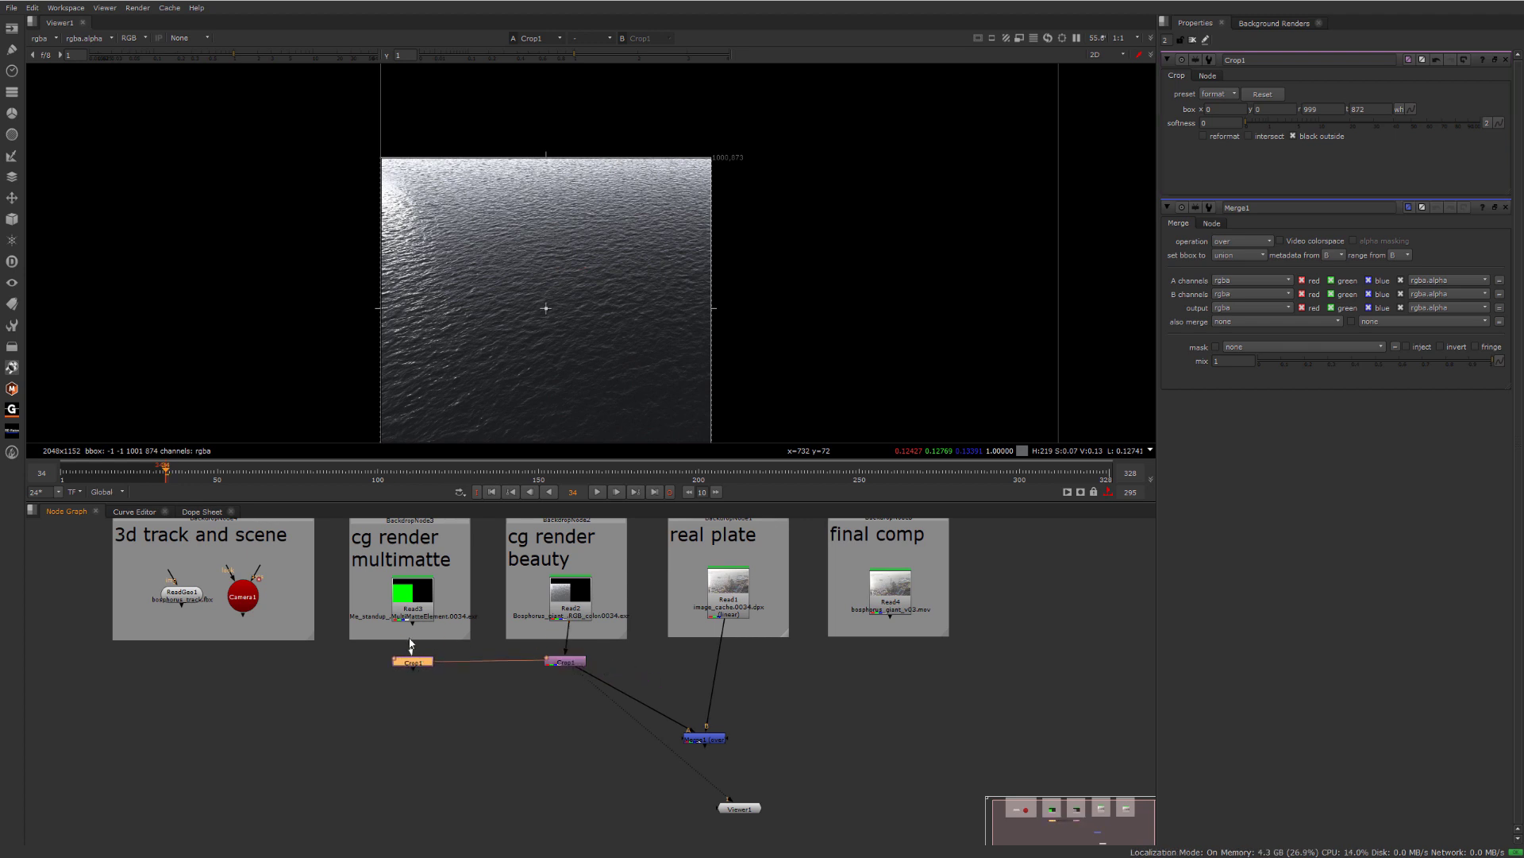
key("1")
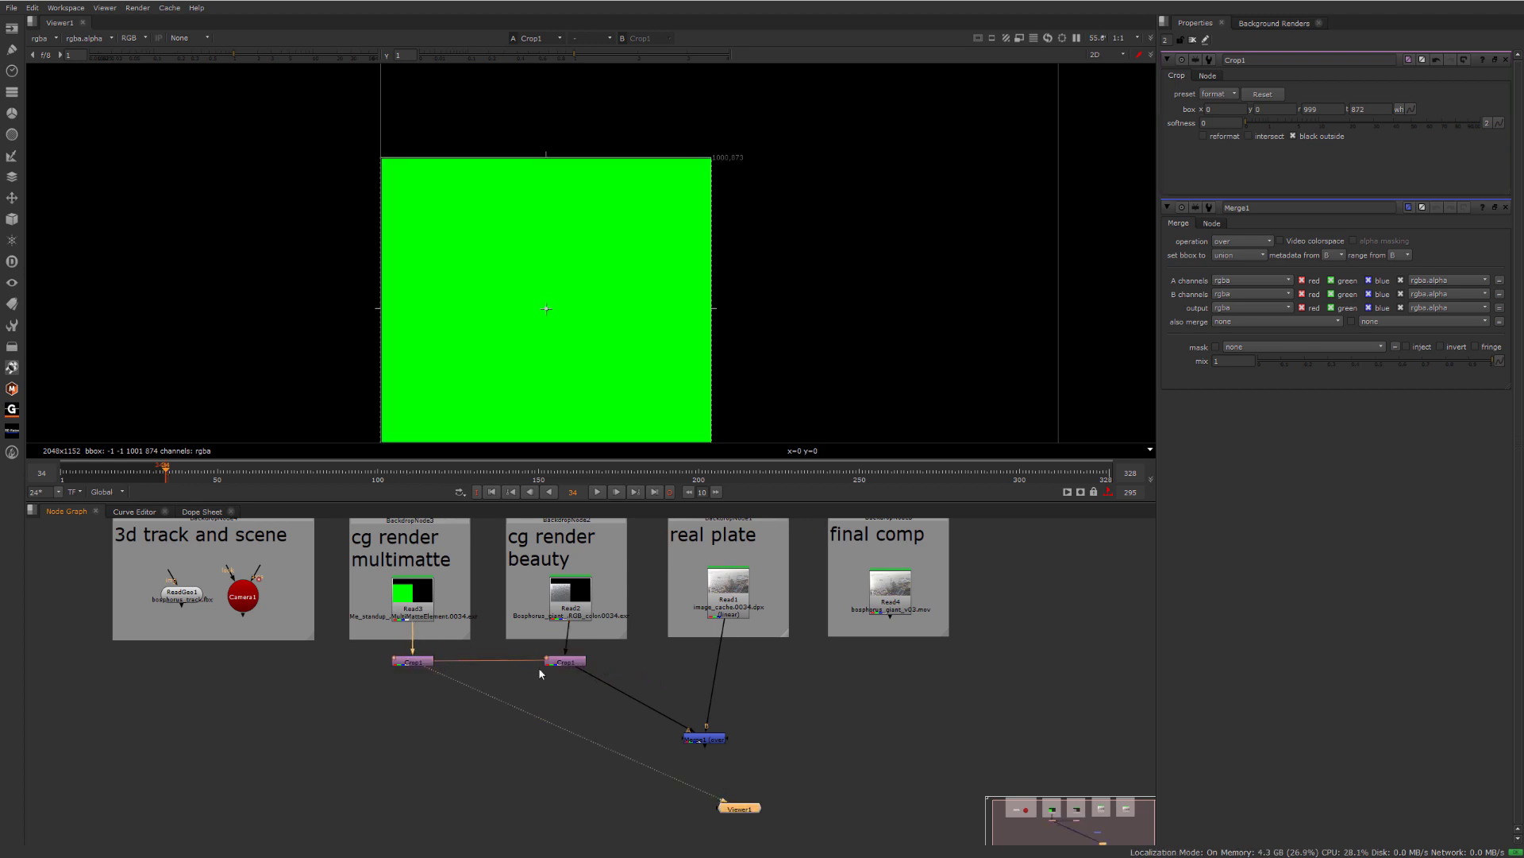
left_click_drag(733, 811, 560, 798)
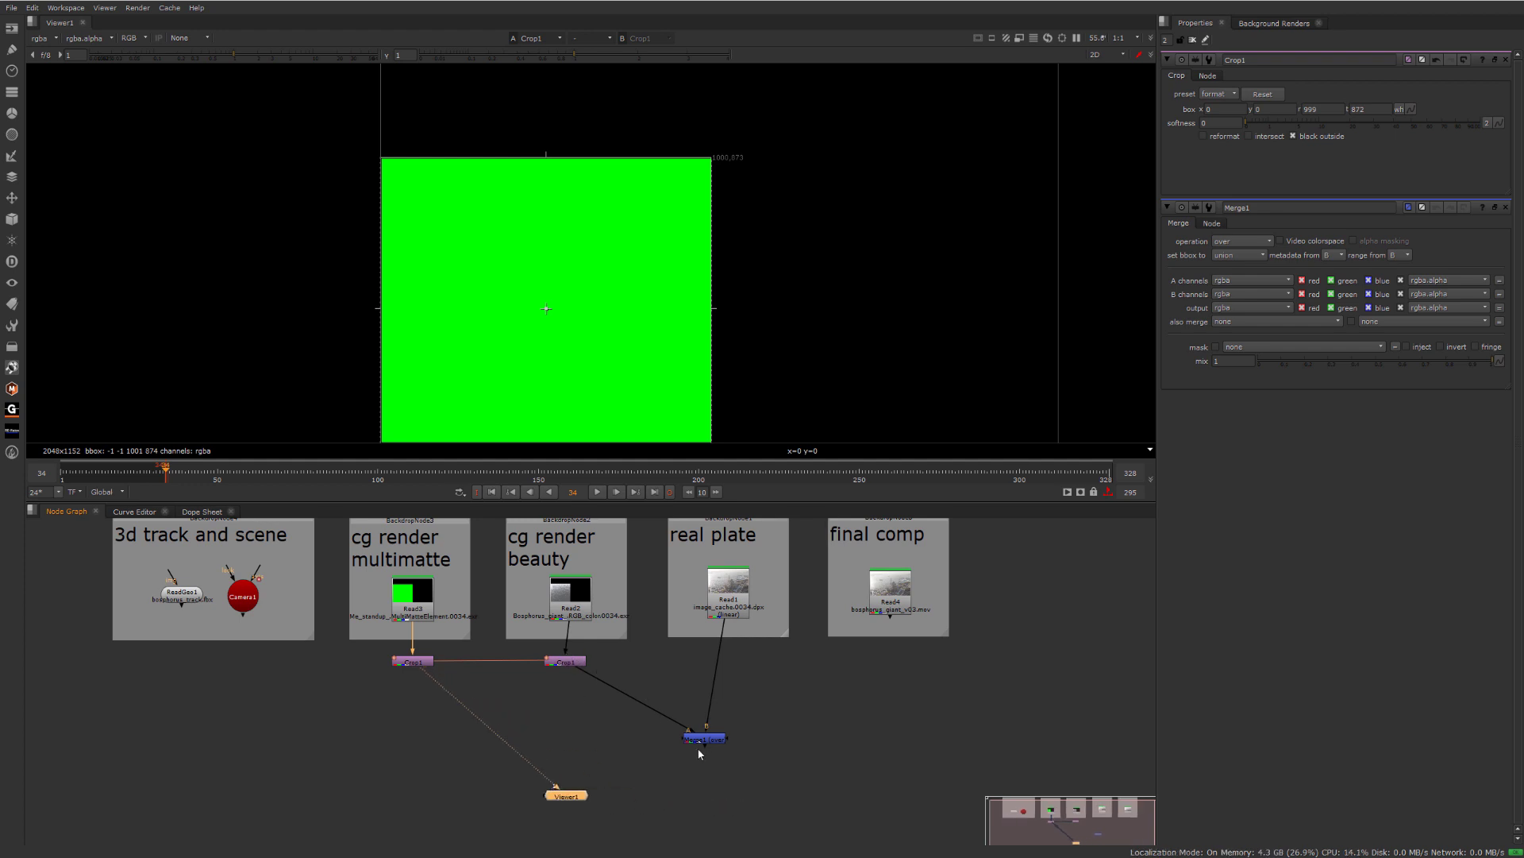
key("1")
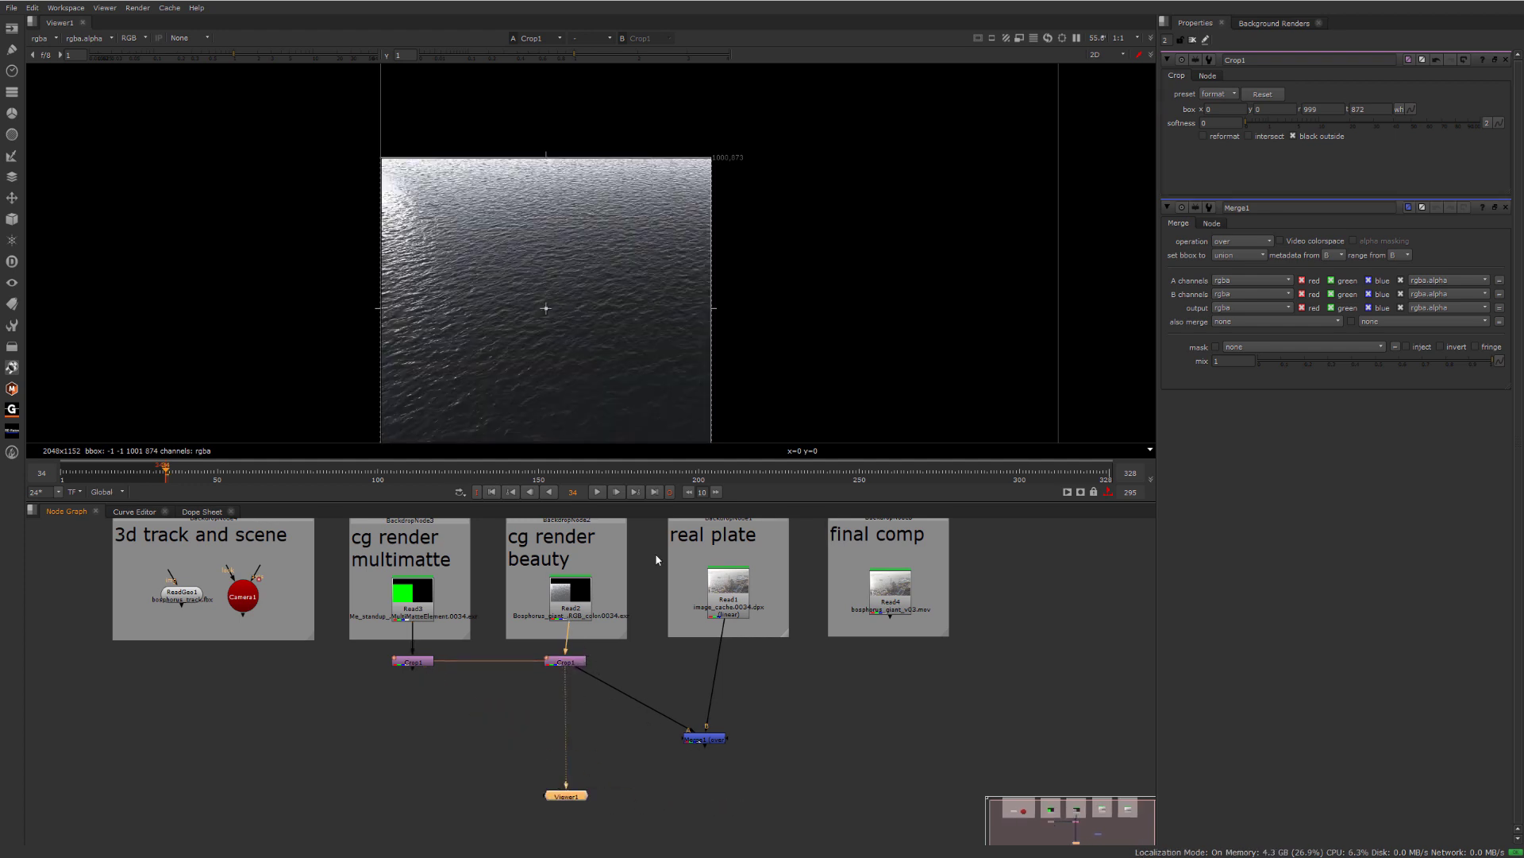
- Add a RotoPaint node to the real plate and handwrite the sampled dark level in red under the docked ferry
left_click(700, 738)
key("1")
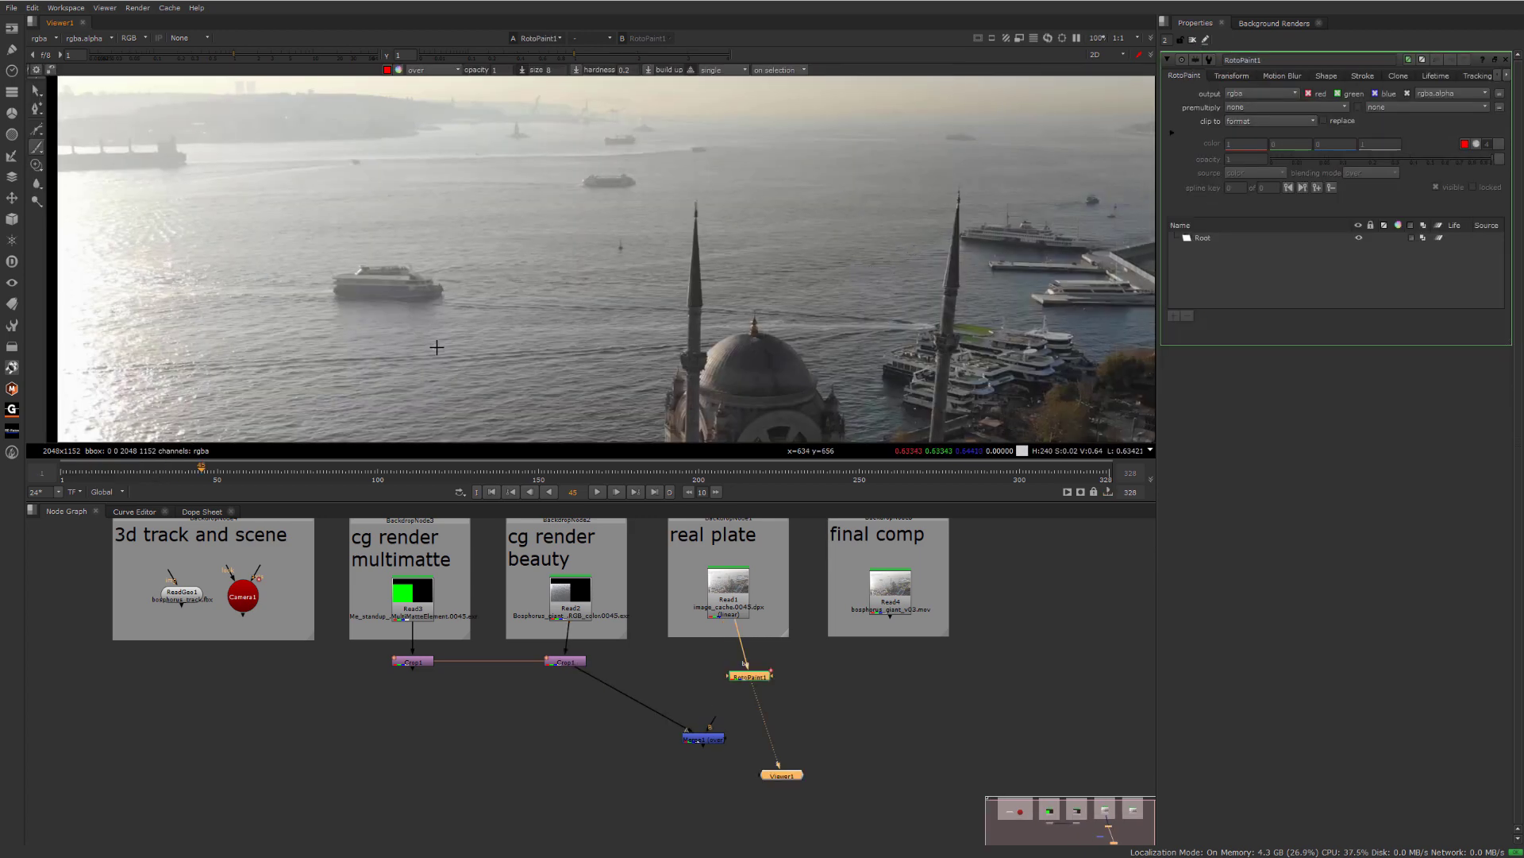
middle_click_drag(451, 291, 474, 212)
middle_click_drag(1012, 161, 729, 217)
scroll(729, 217, "up", 5)
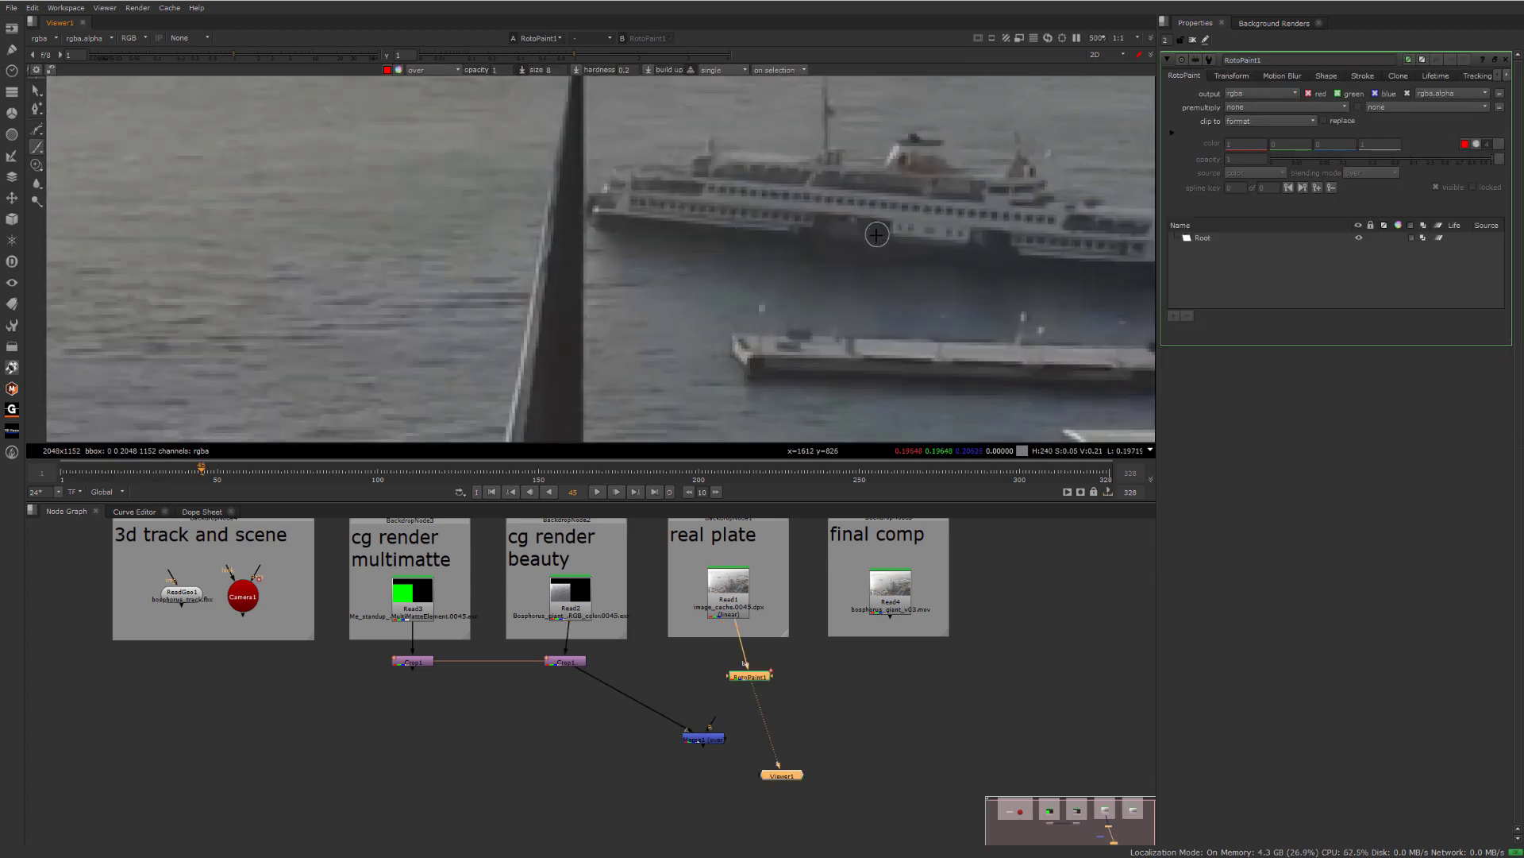
middle_click_drag(905, 233, 795, 263)
scroll(786, 274, "up", 3)
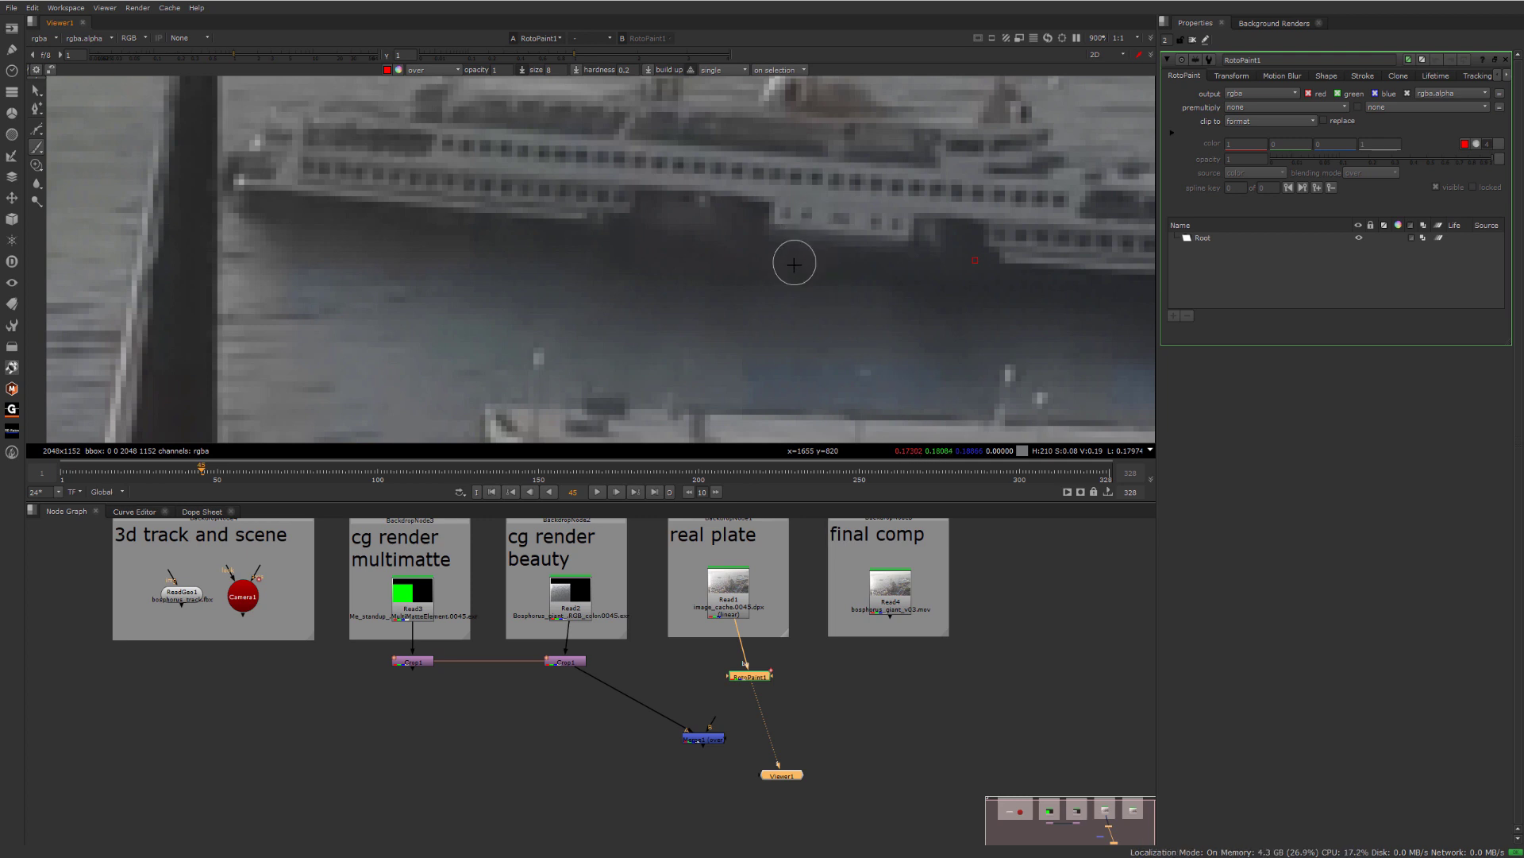
left_click_drag(746, 269, 847, 301)
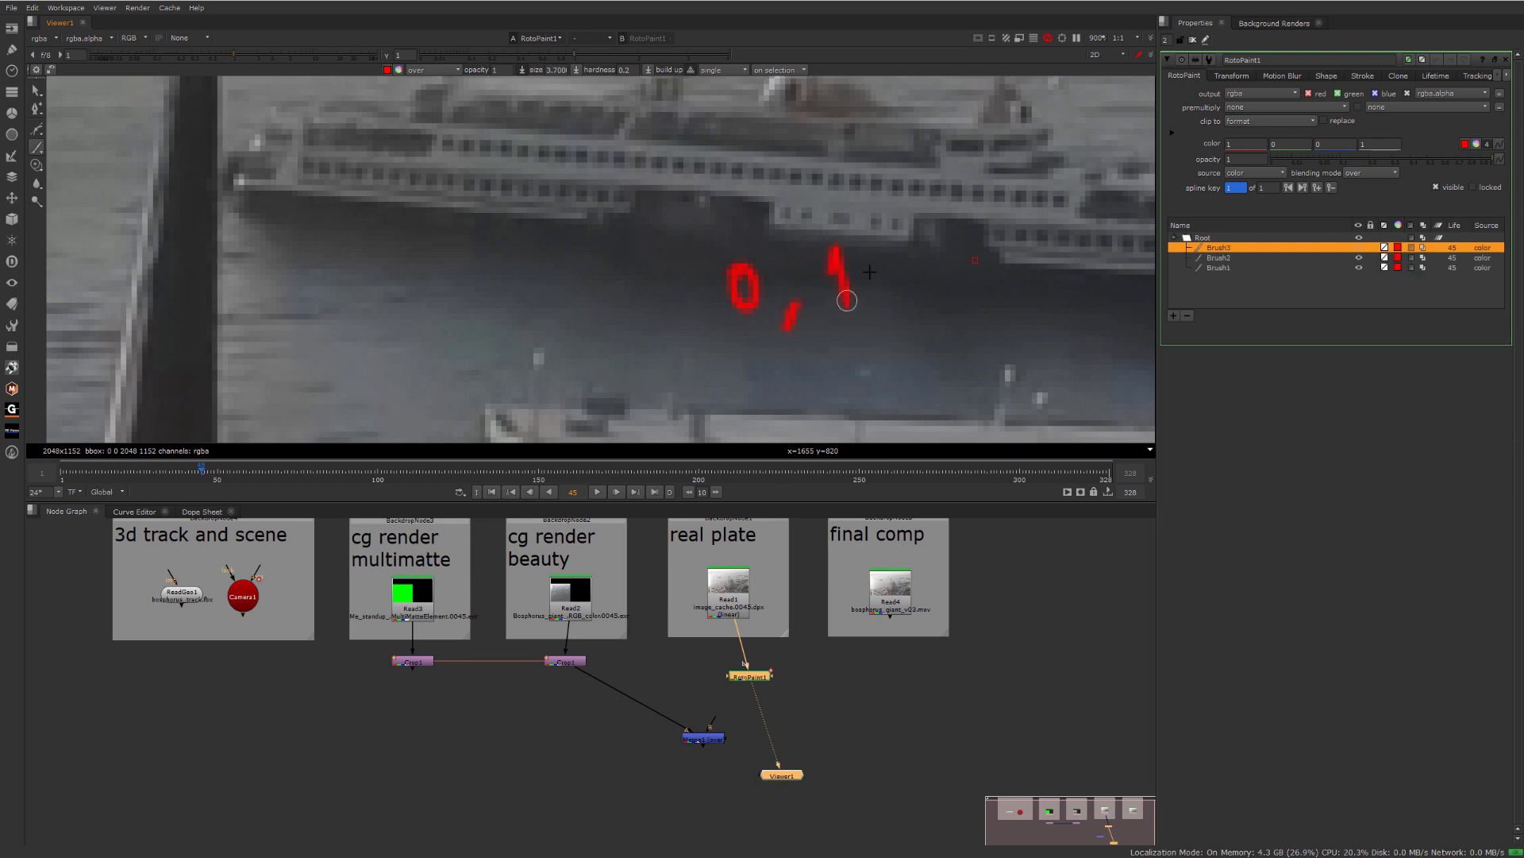
mouse_move(893, 247)
left_mouse_down()
mouse_move(891, 269)
mouse_move(897, 252)
left_mouse_up()
- Handwrite the sampled dark level in red on the mid-distance ferry's stern, redoing the third stroke
middle_click_drag(788, 209, 666, 237, "alt")
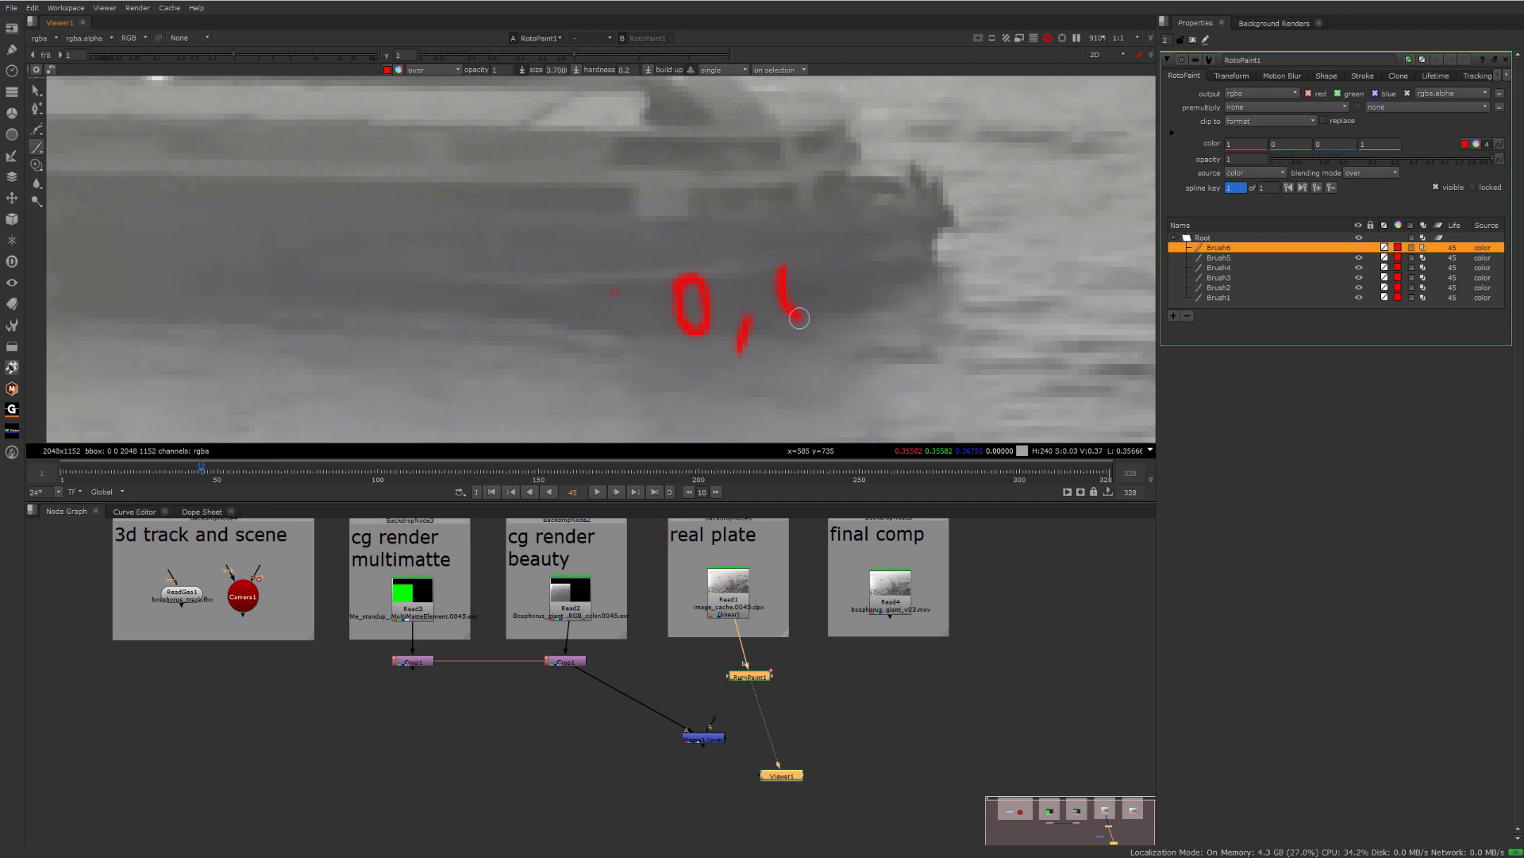
left_click_drag(799, 318, 802, 300)
key("ctrl+z")
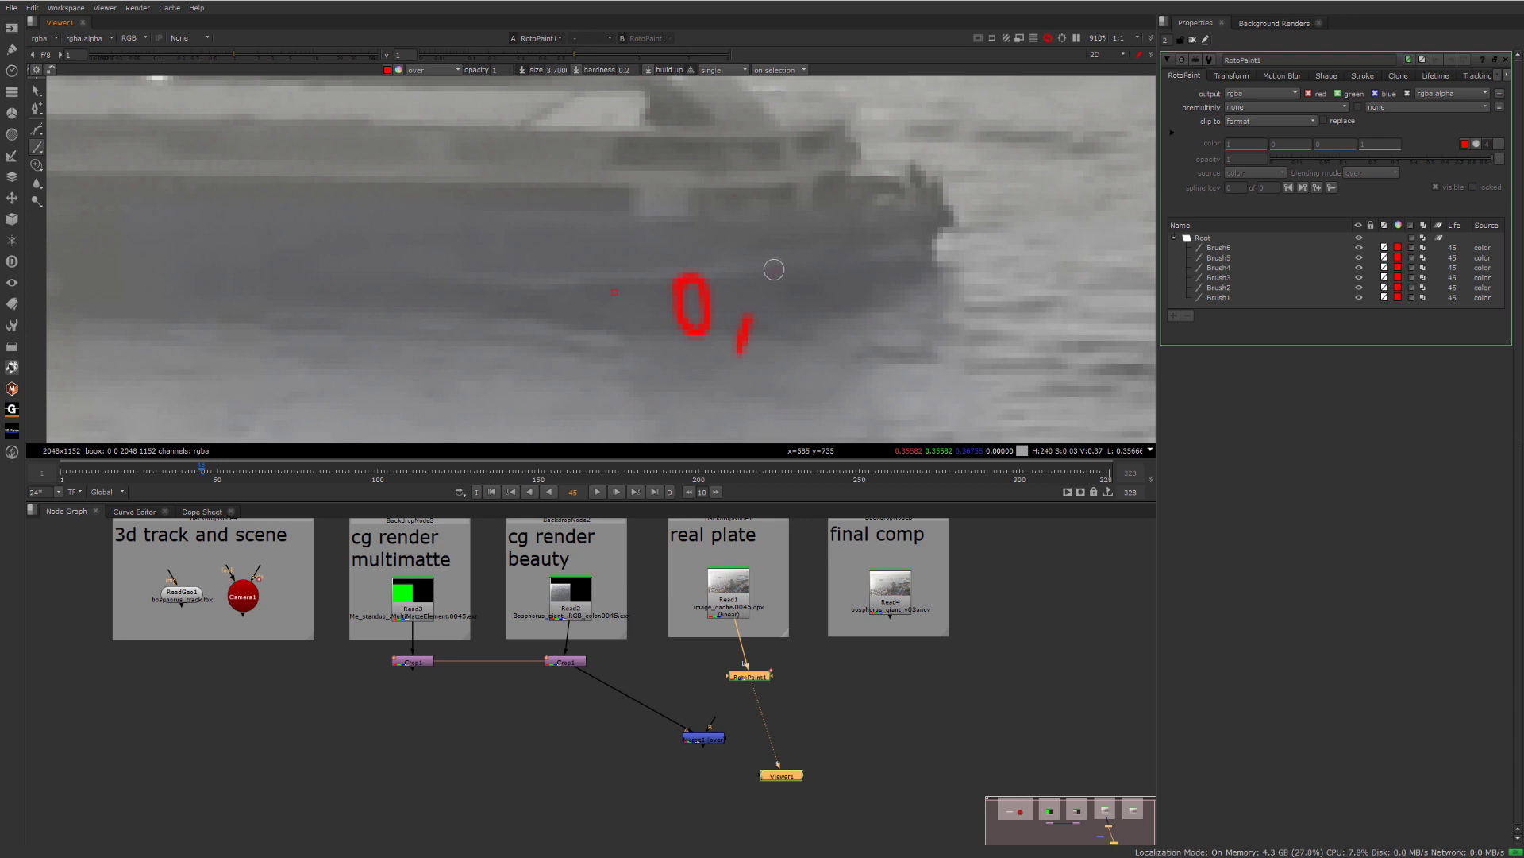
left_click_drag(774, 270, 777, 320)
mouse_move(775, 265)
left_mouse_down()
mouse_move(806, 307)
mouse_move(781, 315)
left_mouse_up()
left_click_drag(854, 258, 818, 293)
- Handwrite the sampled level 0,75 in red on the distant ship near the plate's sunlit edge
middle_click_drag(834, 243, 671, 244, "alt")
scroll(381, 218, "up", 5)
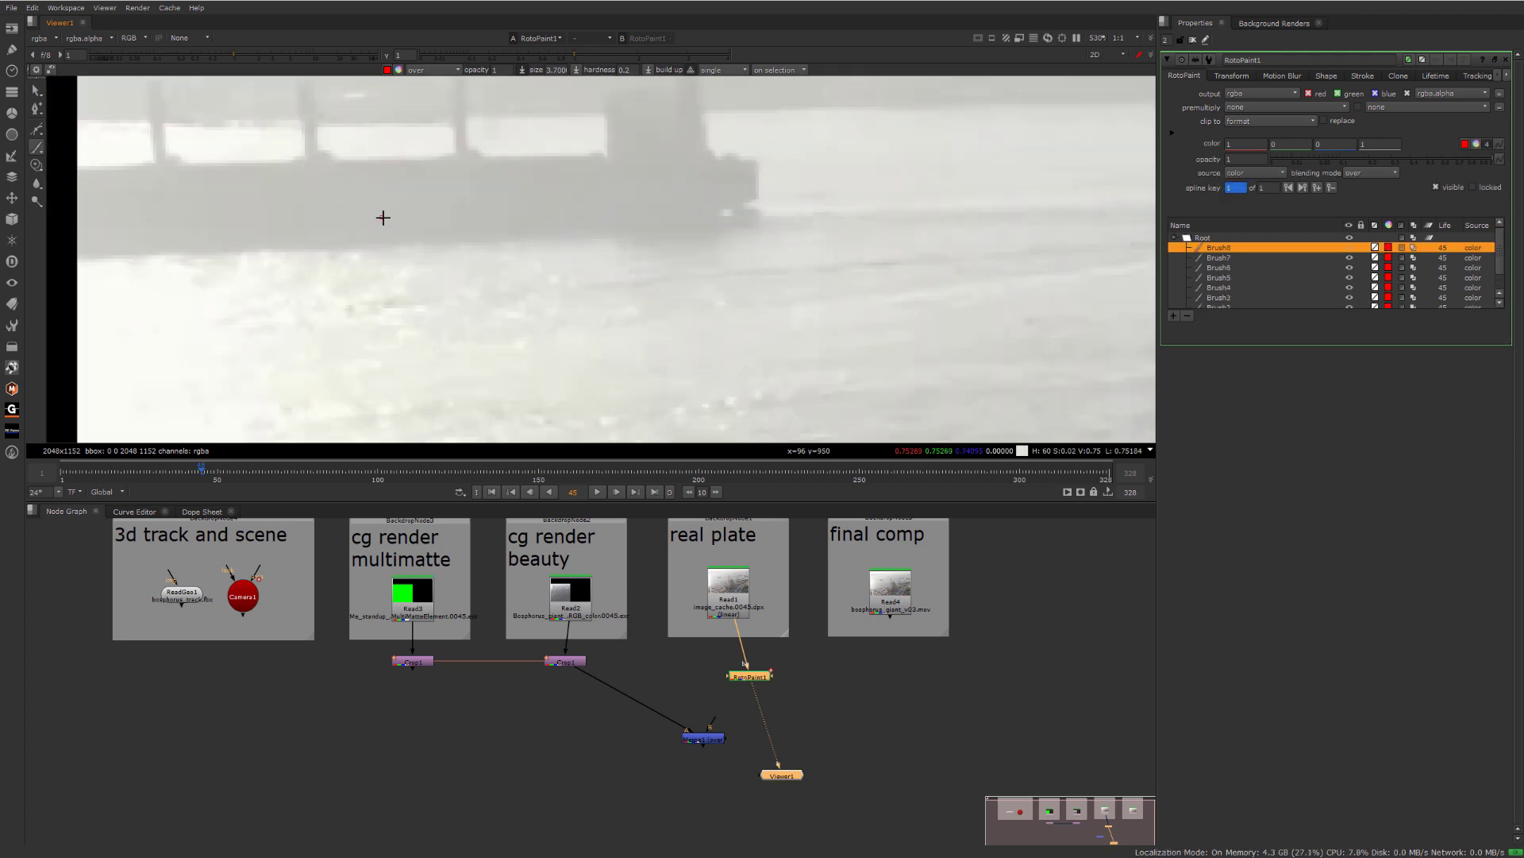
mouse_move(449, 205)
left_mouse_down()
mouse_move(444, 248)
mouse_move(457, 207)
mouse_move(491, 255)
left_mouse_up()
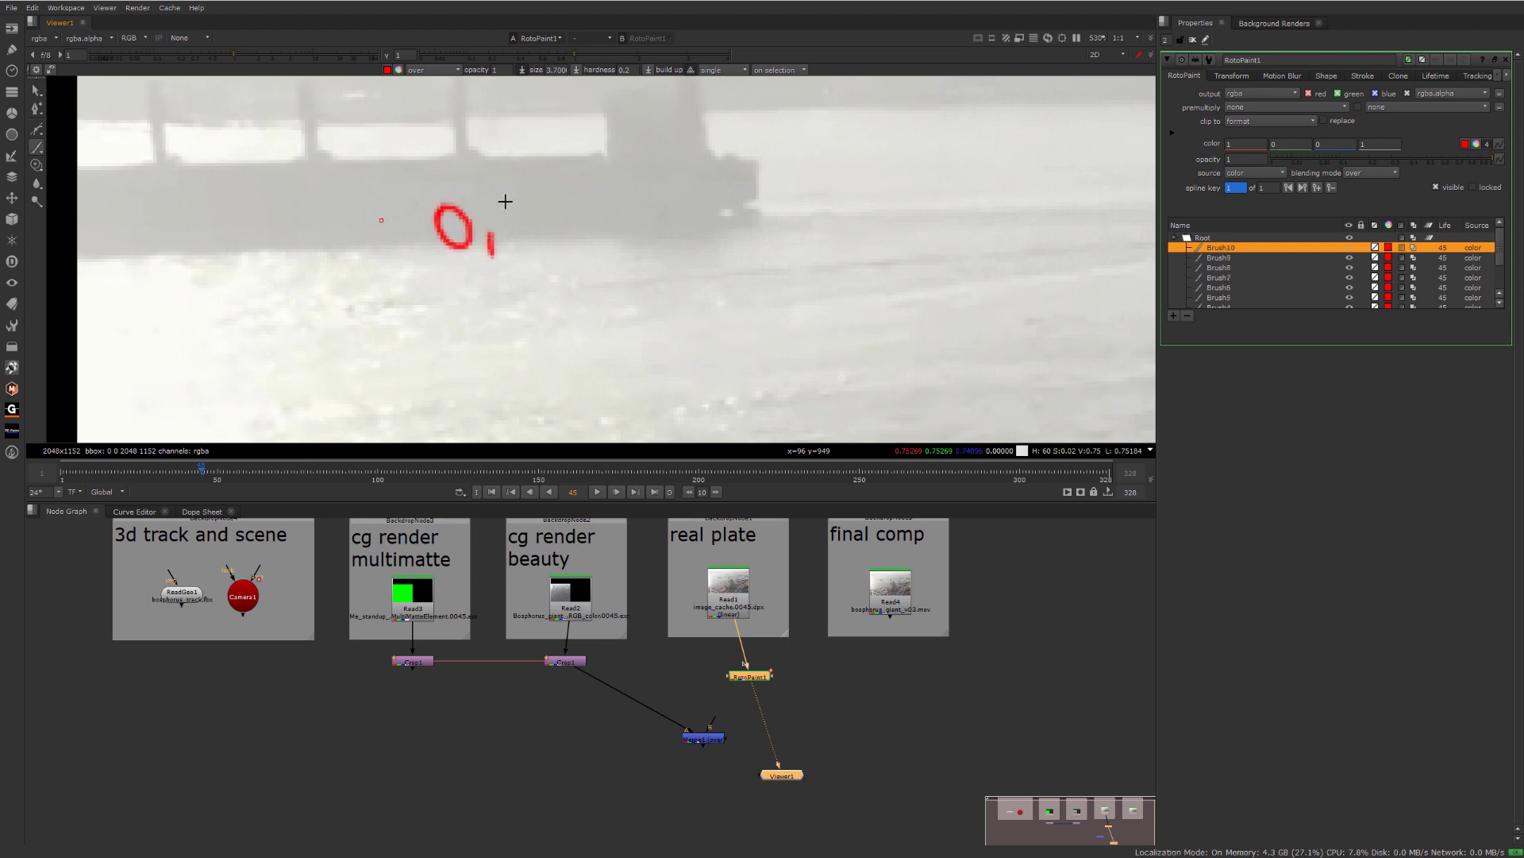
left_click_drag(513, 205, 537, 196)
mouse_move(537, 196)
left_mouse_down()
mouse_move(541, 240)
mouse_move(545, 220)
left_mouse_up()
mouse_move(552, 198)
left_mouse_down()
mouse_move(570, 210)
mouse_move(560, 232)
left_mouse_up()
left_click_drag(550, 198, 578, 191)
- Paint a red double-headed arrow across the water from the distant ship to the docked ferries
middle_click(706, 193)
scroll(381, 209, "up", 2)
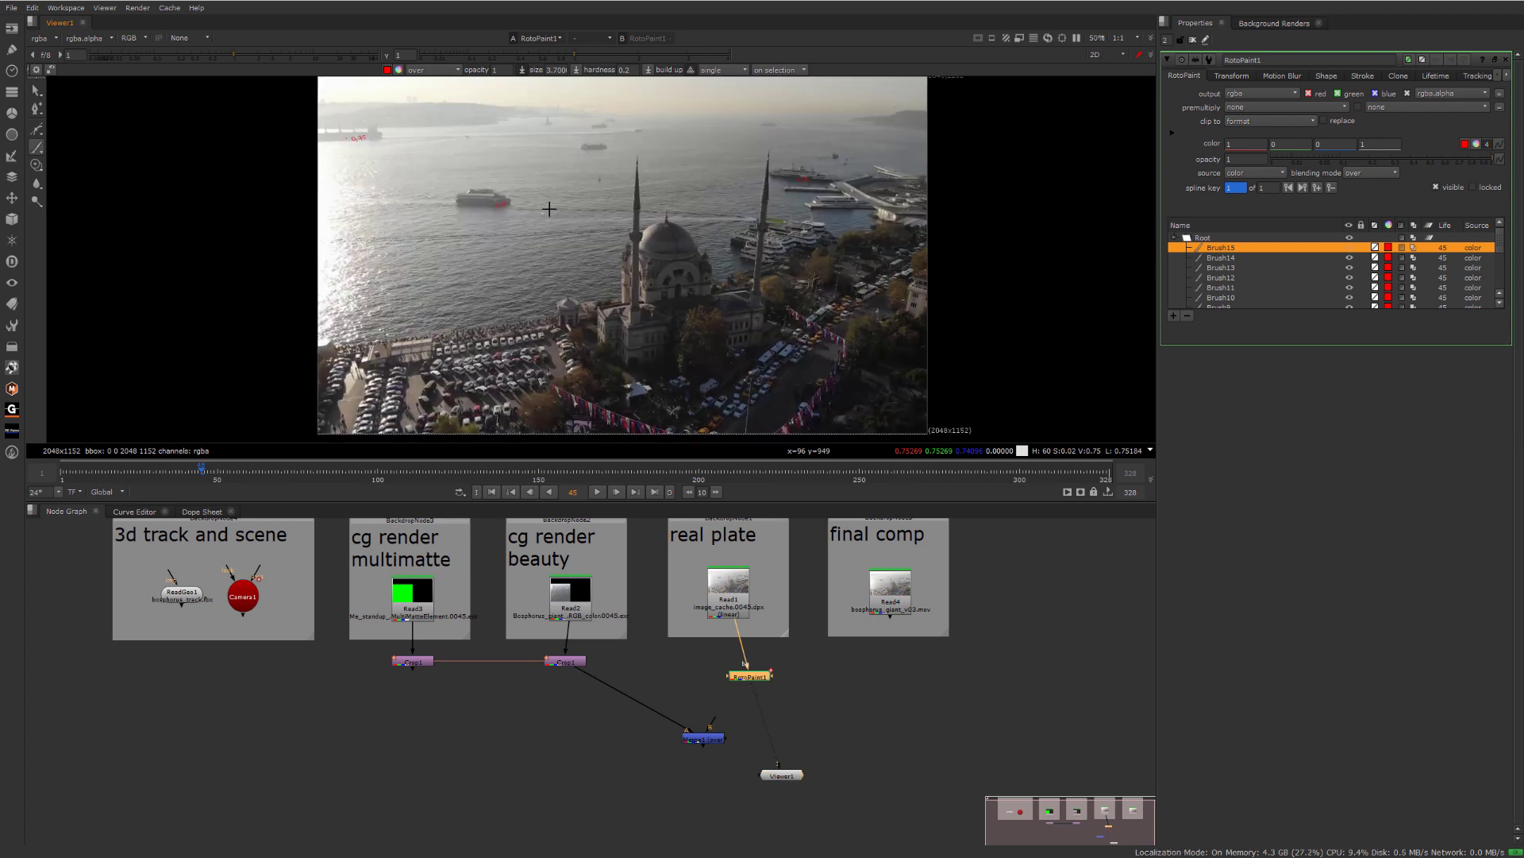
left_click_drag(359, 210, 862, 247)
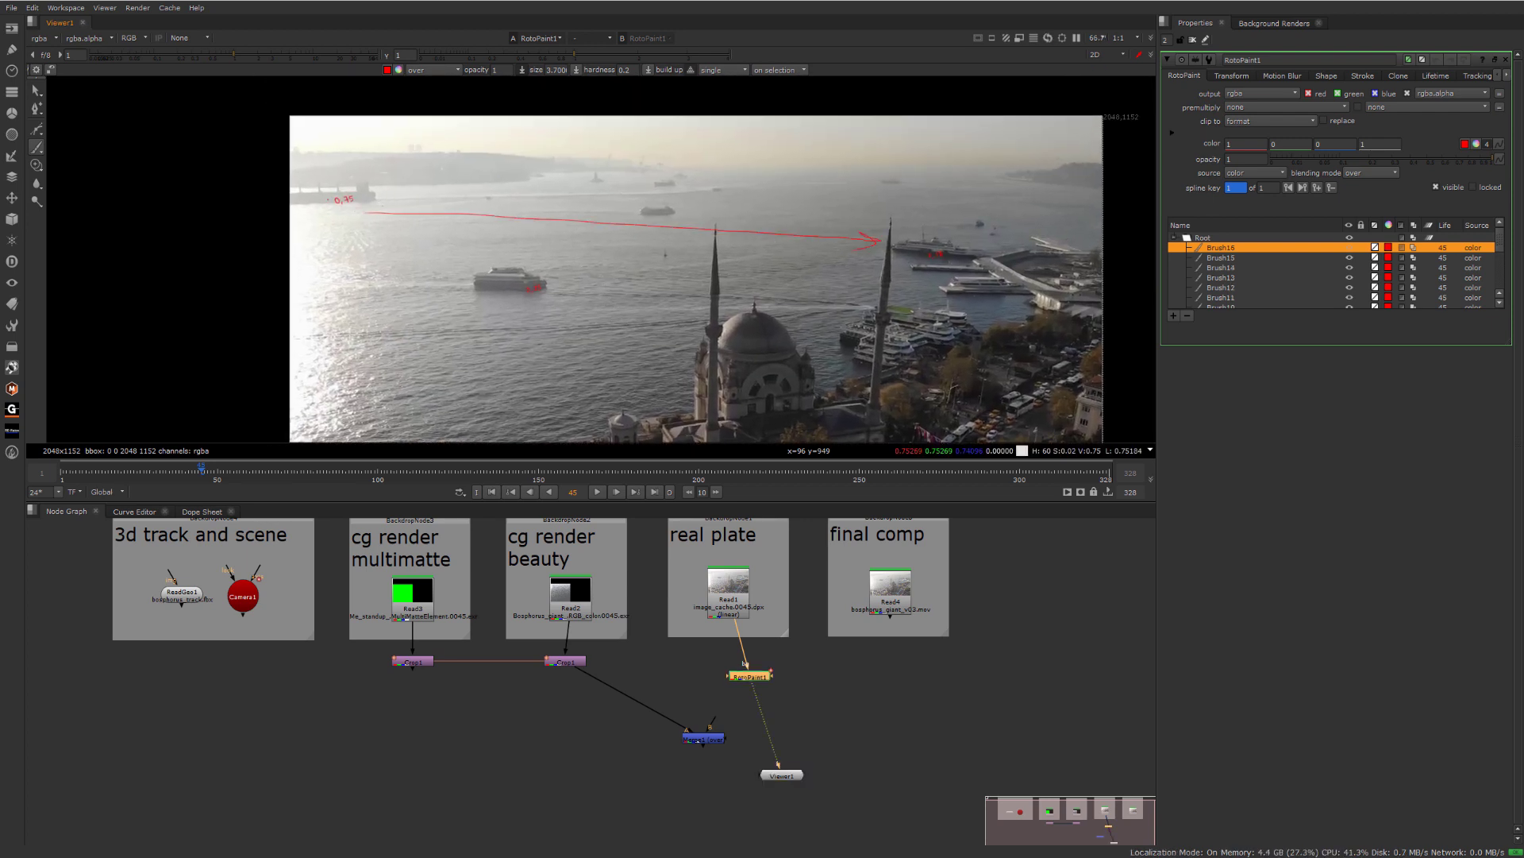
left_click_drag(384, 206, 360, 214)
left_click_drag(359, 214, 392, 224)
- Handwrite "lifting ramp" in red above the double-headed arrow
mouse_move(545, 193)
left_mouse_down()
mouse_move(566, 210)
mouse_move(575, 195)
left_mouse_up()
mouse_move(588, 186)
left_mouse_down()
mouse_move(589, 206)
mouse_move(597, 193)
left_mouse_up()
left_click_drag(602, 196, 604, 190)
mouse_move(611, 196)
left_mouse_down()
mouse_move(640, 216)
mouse_move(679, 202)
mouse_move(779, 210)
left_mouse_up()
scroll(659, 230, "down", 2)
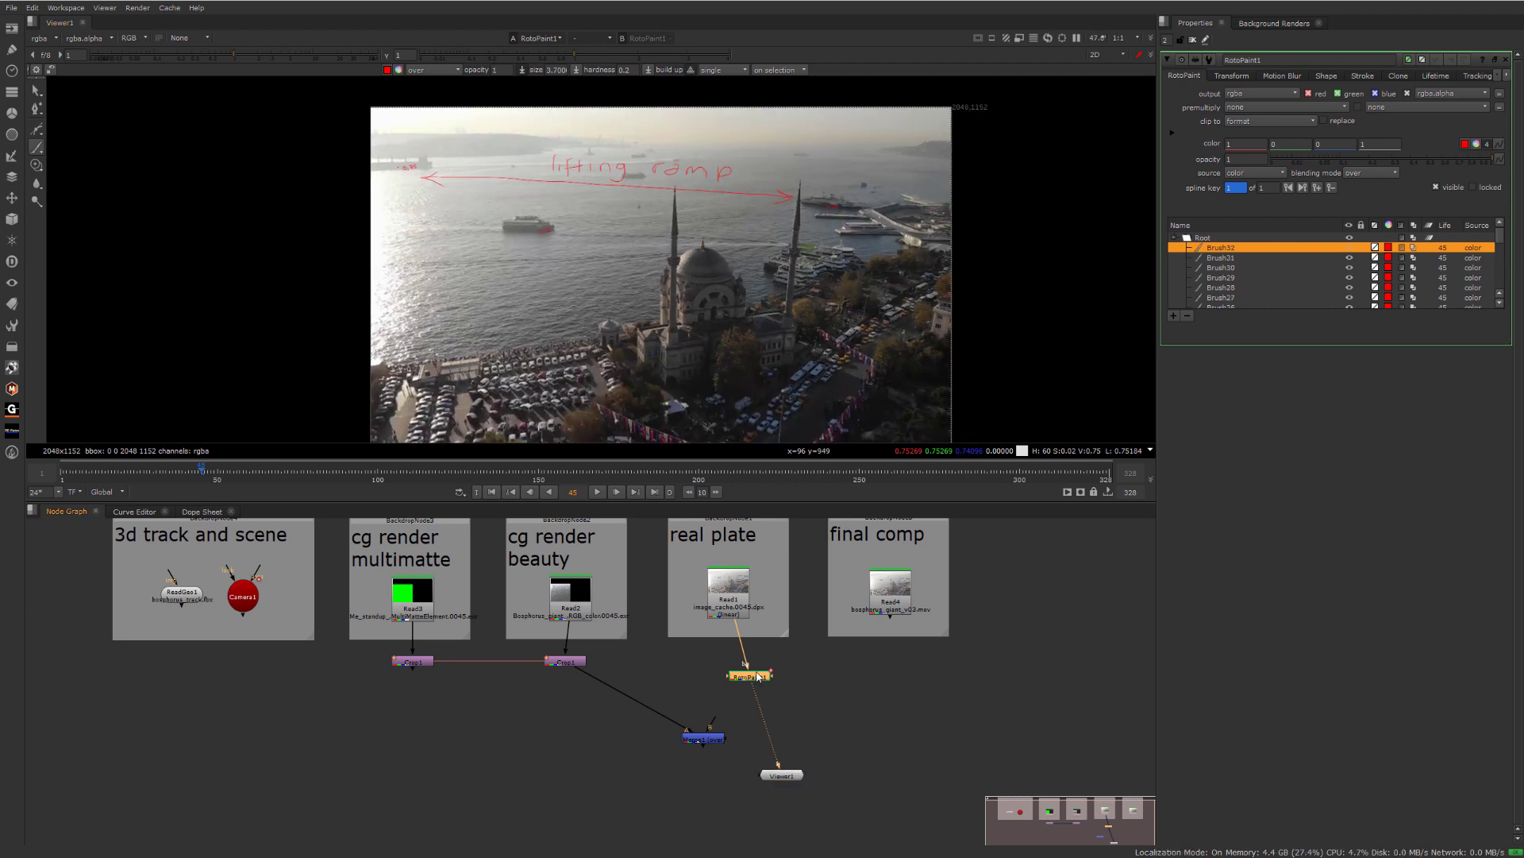
- Delete the RotoPaint annotation node and move the Merge node below the cropped beauty render
key("Delete")
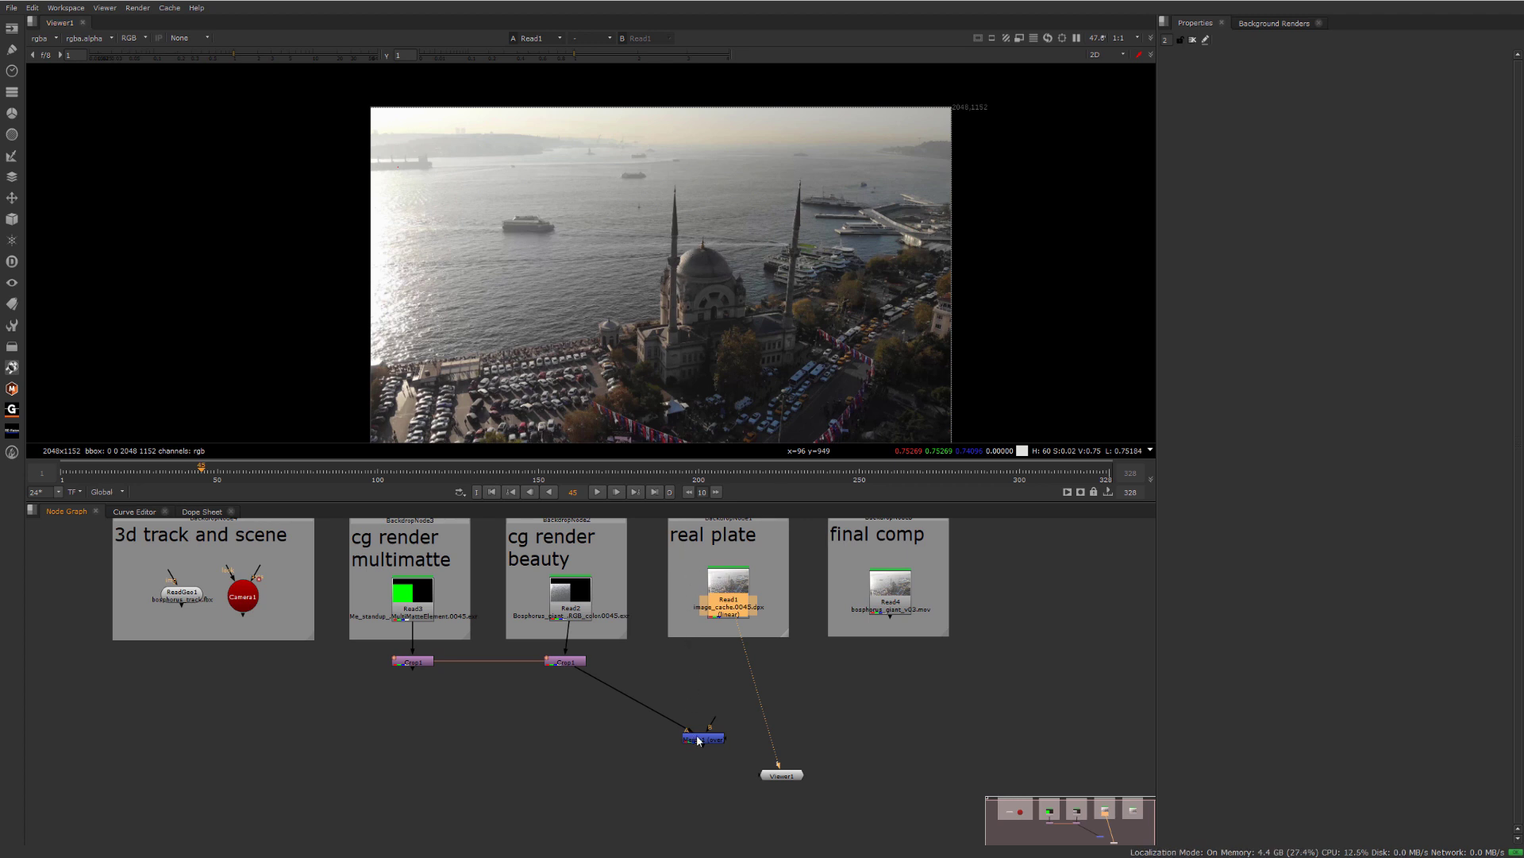
middle_click_drag(708, 747, 693, 659)
left_click_drag(689, 653, 502, 687)
middle_click_drag(596, 614, 623, 679)
left_click(623, 693)
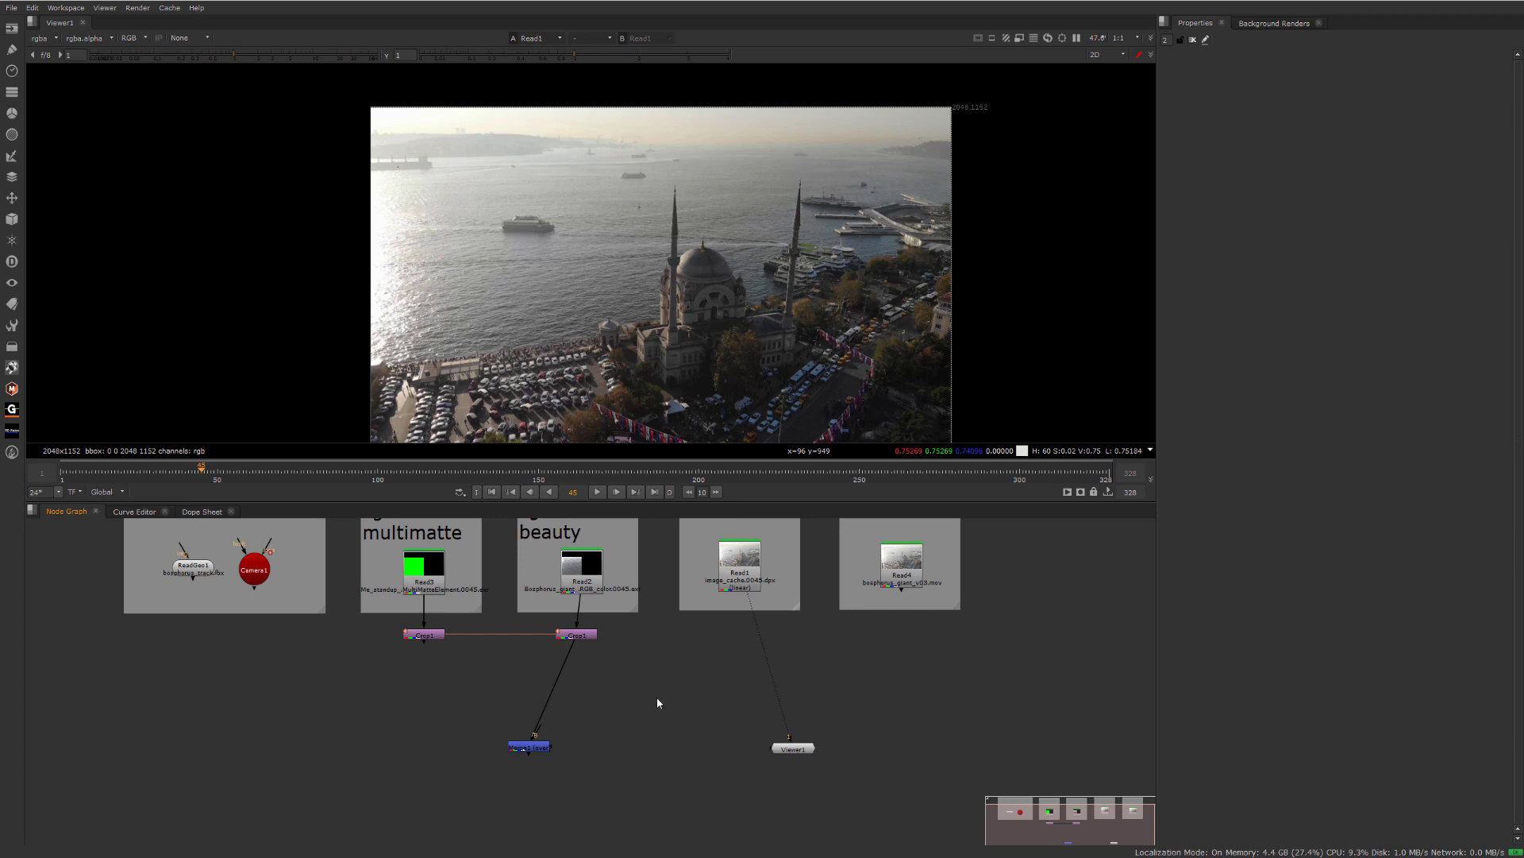
middle_click_drag(656, 697, 612, 690)
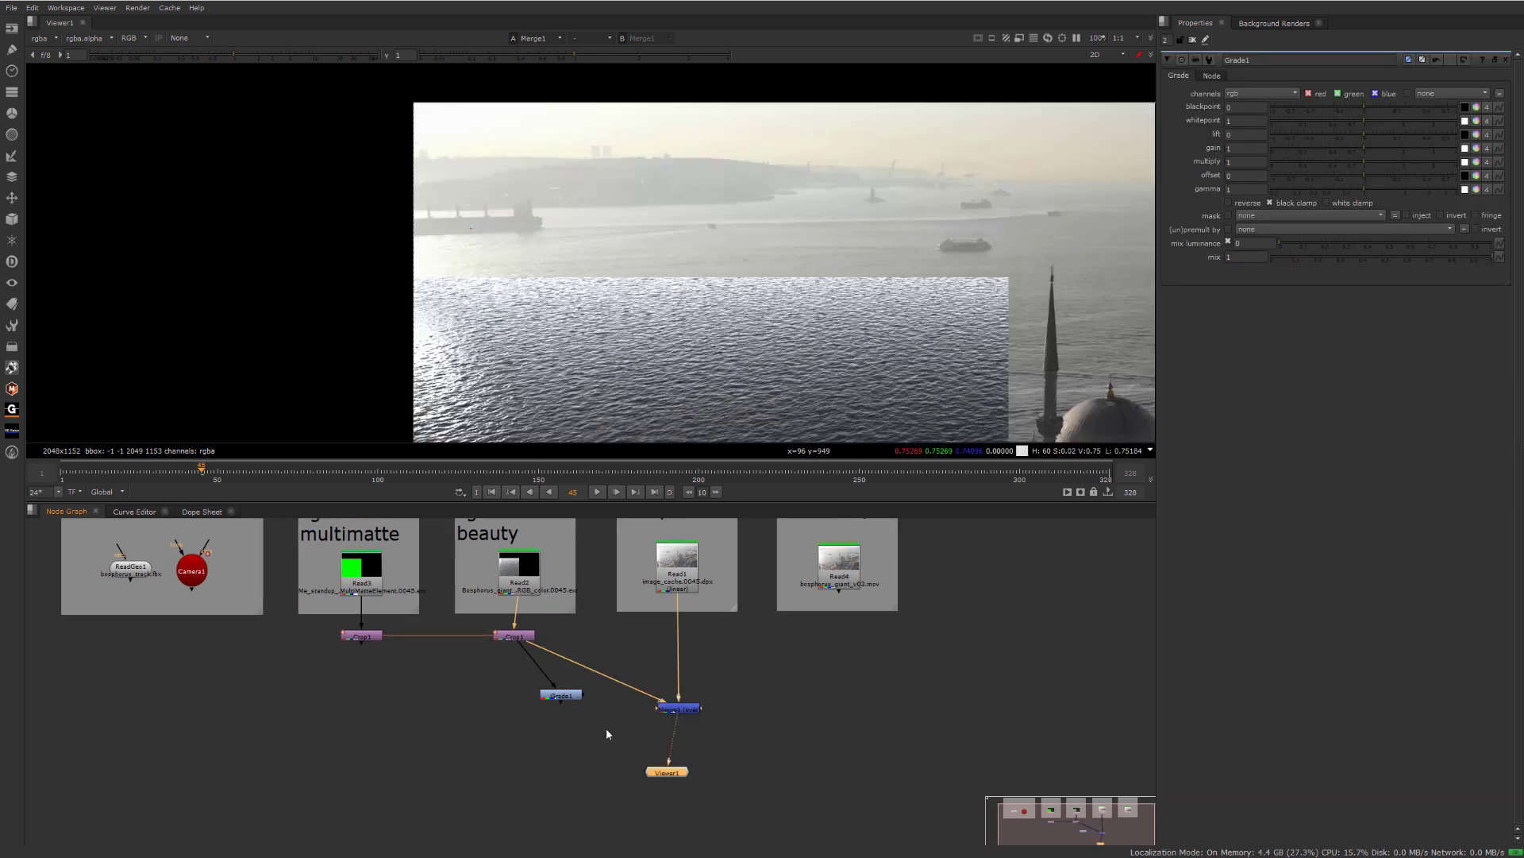
- Insert the Grade node between the beauty render's Crop and the Merge's A input
double_click(559, 702)
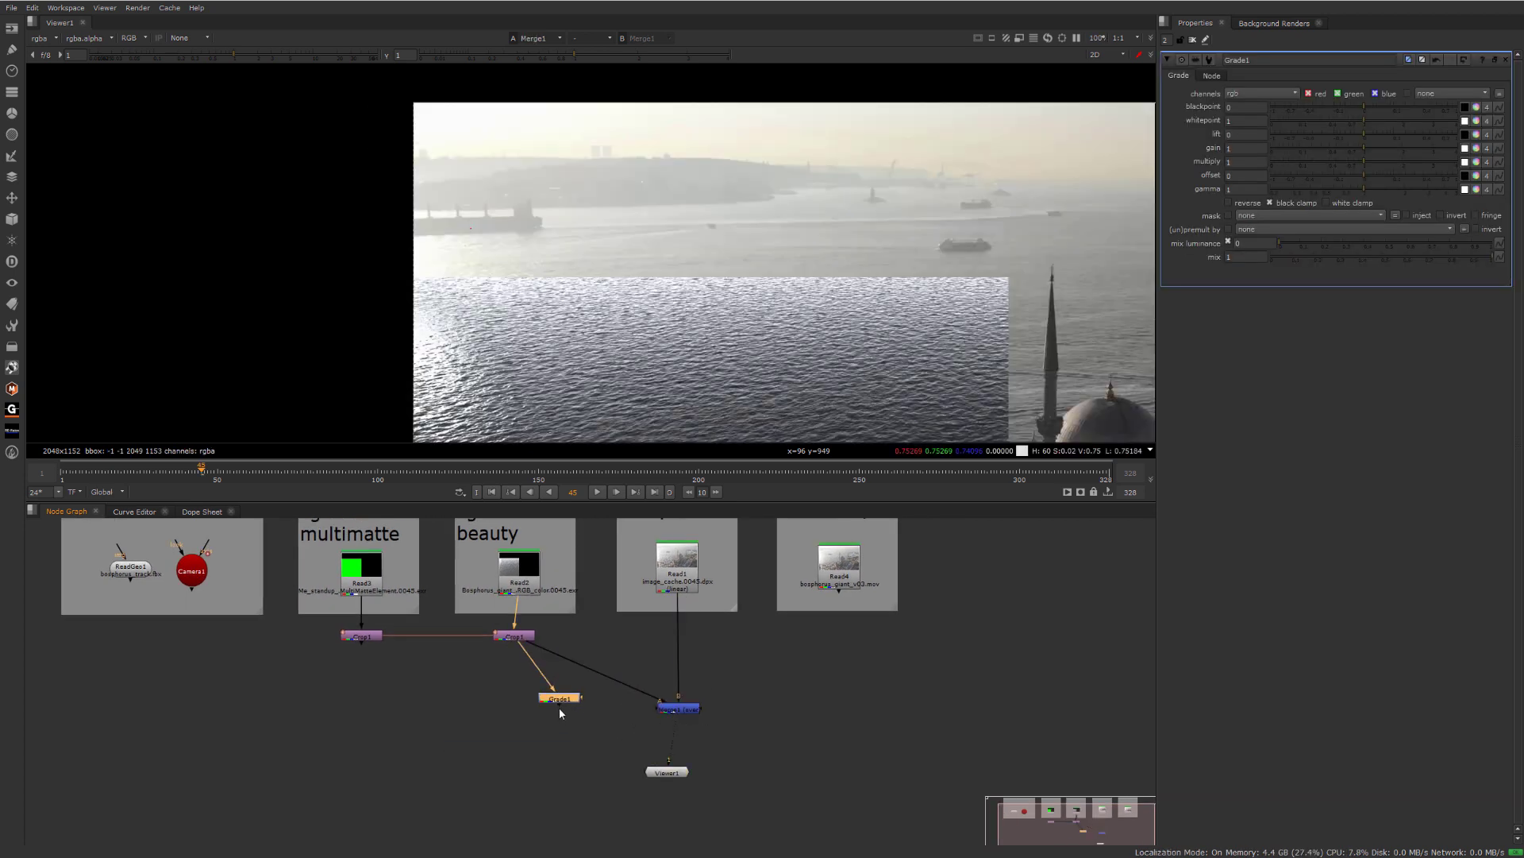
left_click_drag(559, 701, 593, 674)
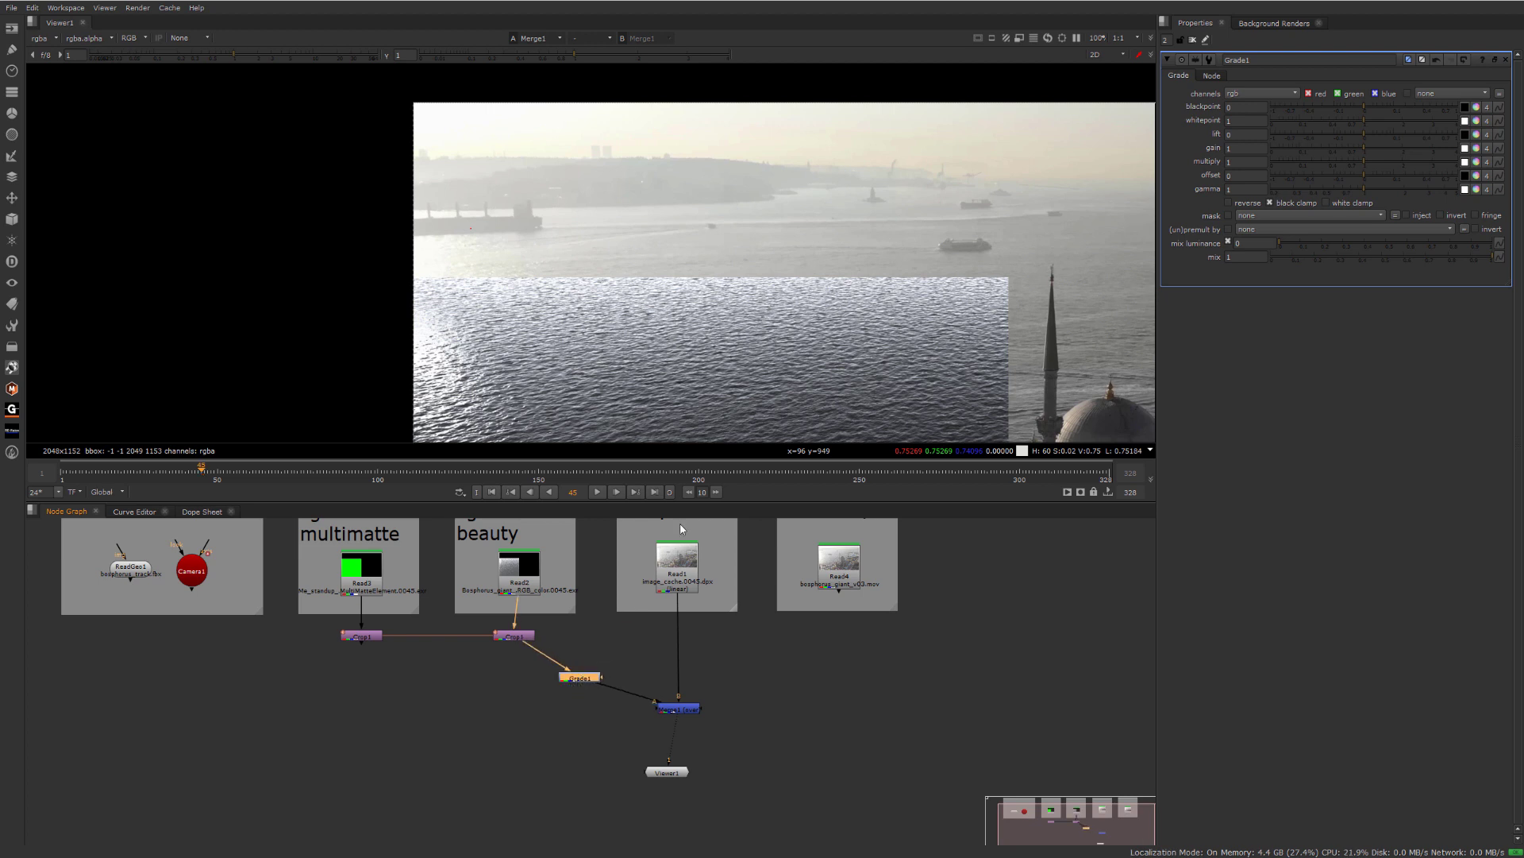
scroll(435, 272, "up", 5)
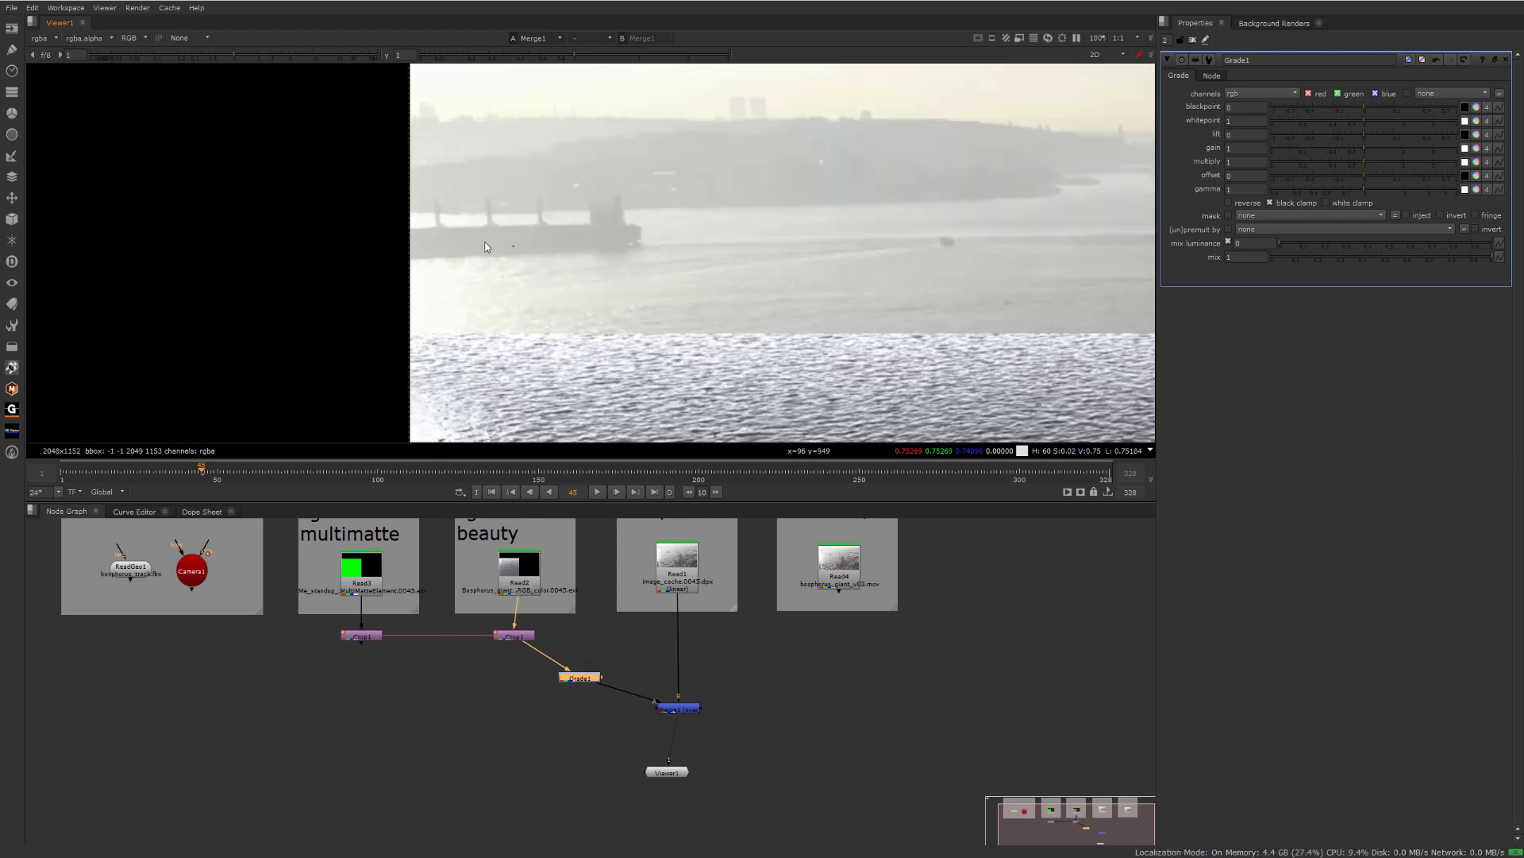
left_click_drag(584, 678, 578, 677)
- Sample the Grade's whitepoint from the brightest CG water at the render's upper edge, near the plate's sunlit side
scroll(967, 179, "up", 5)
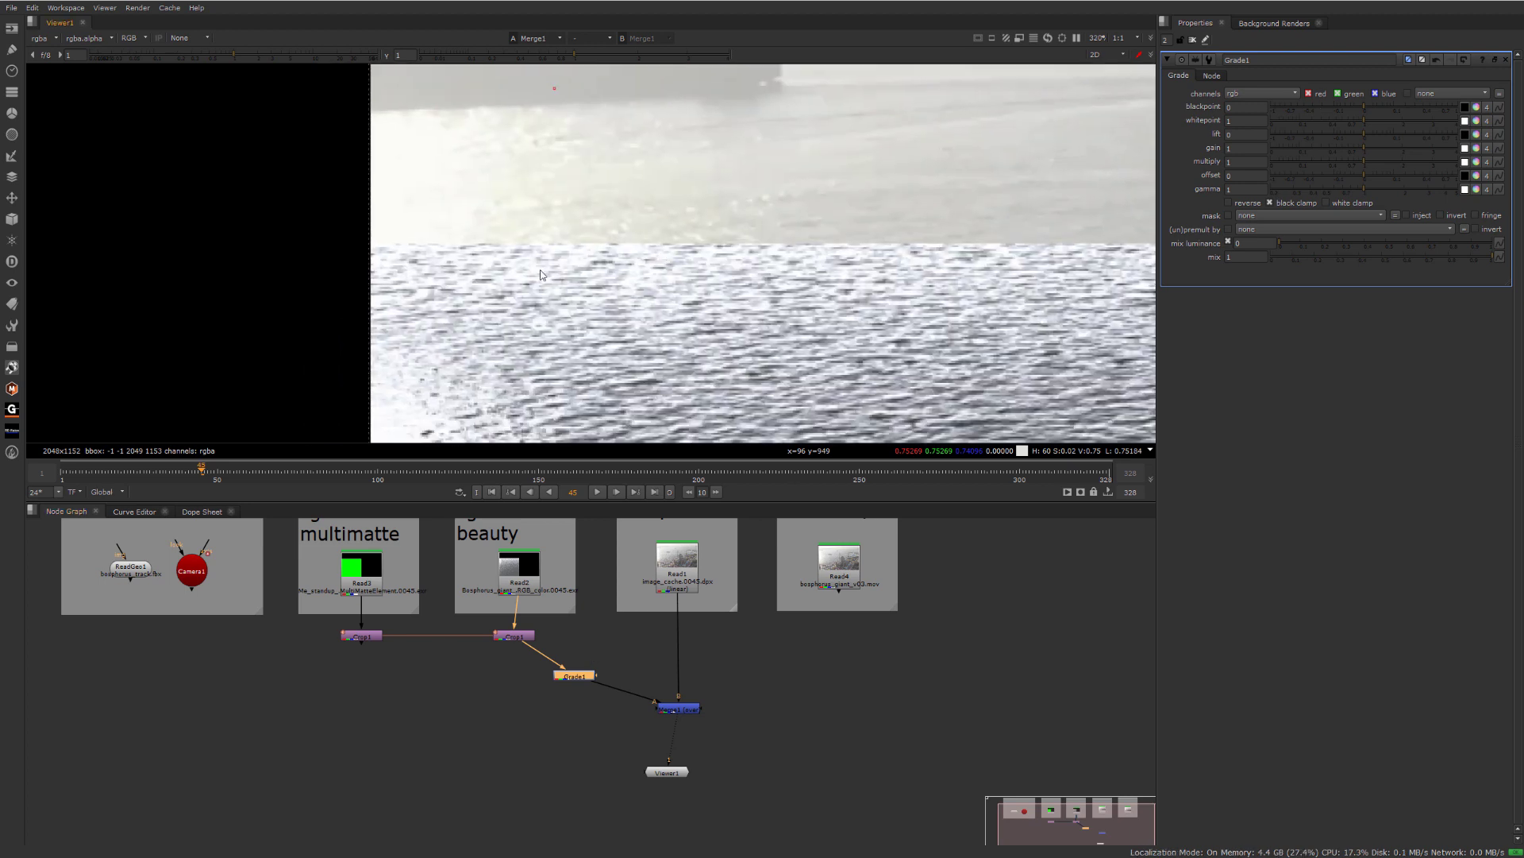
scroll(776, 328, "up", 1)
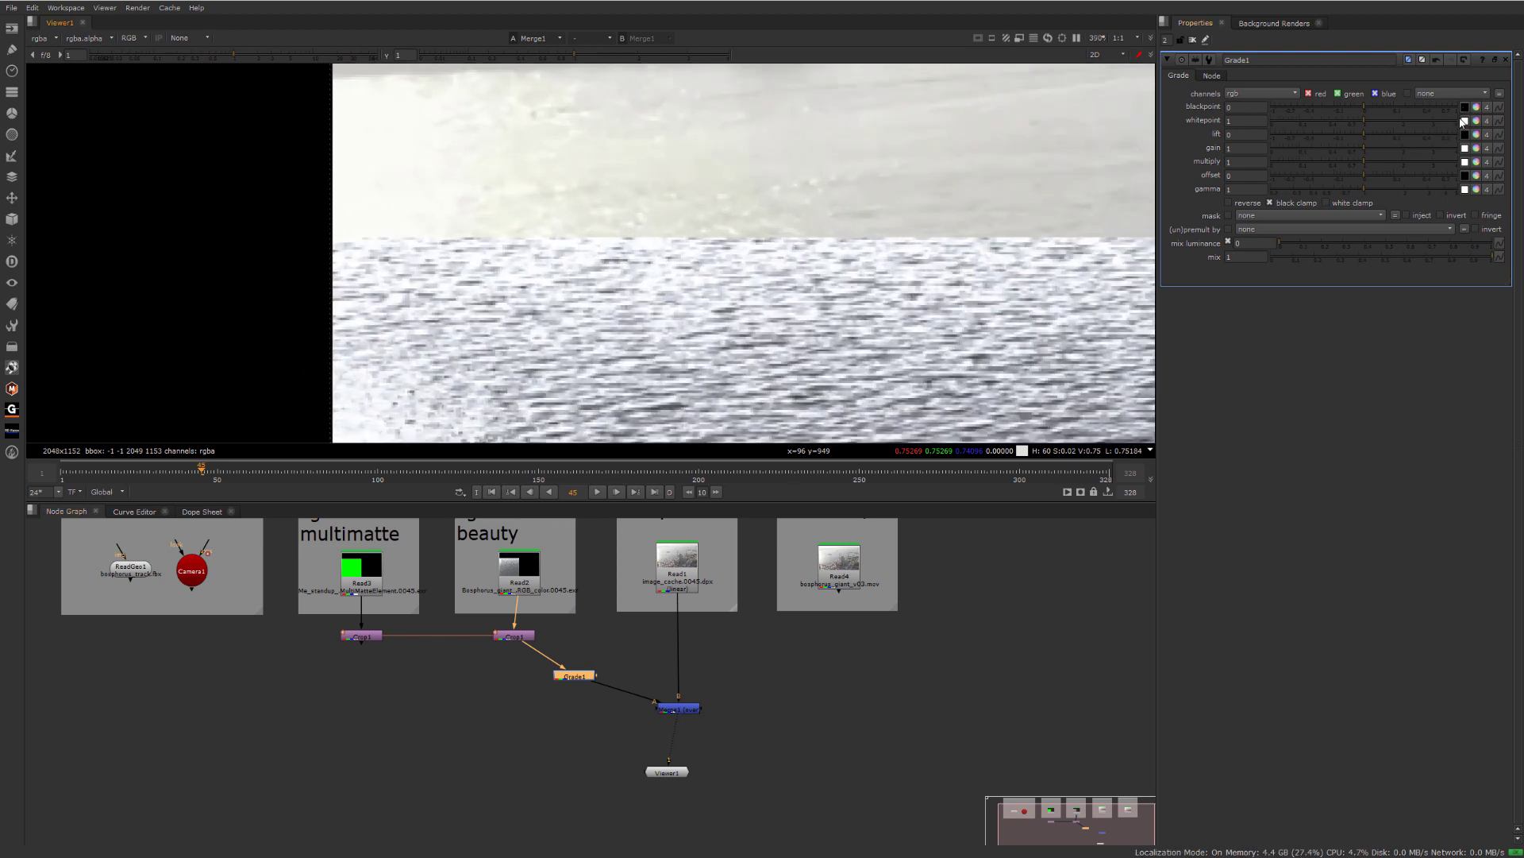
left_click(1465, 122)
scroll(576, 240, "up", 3)
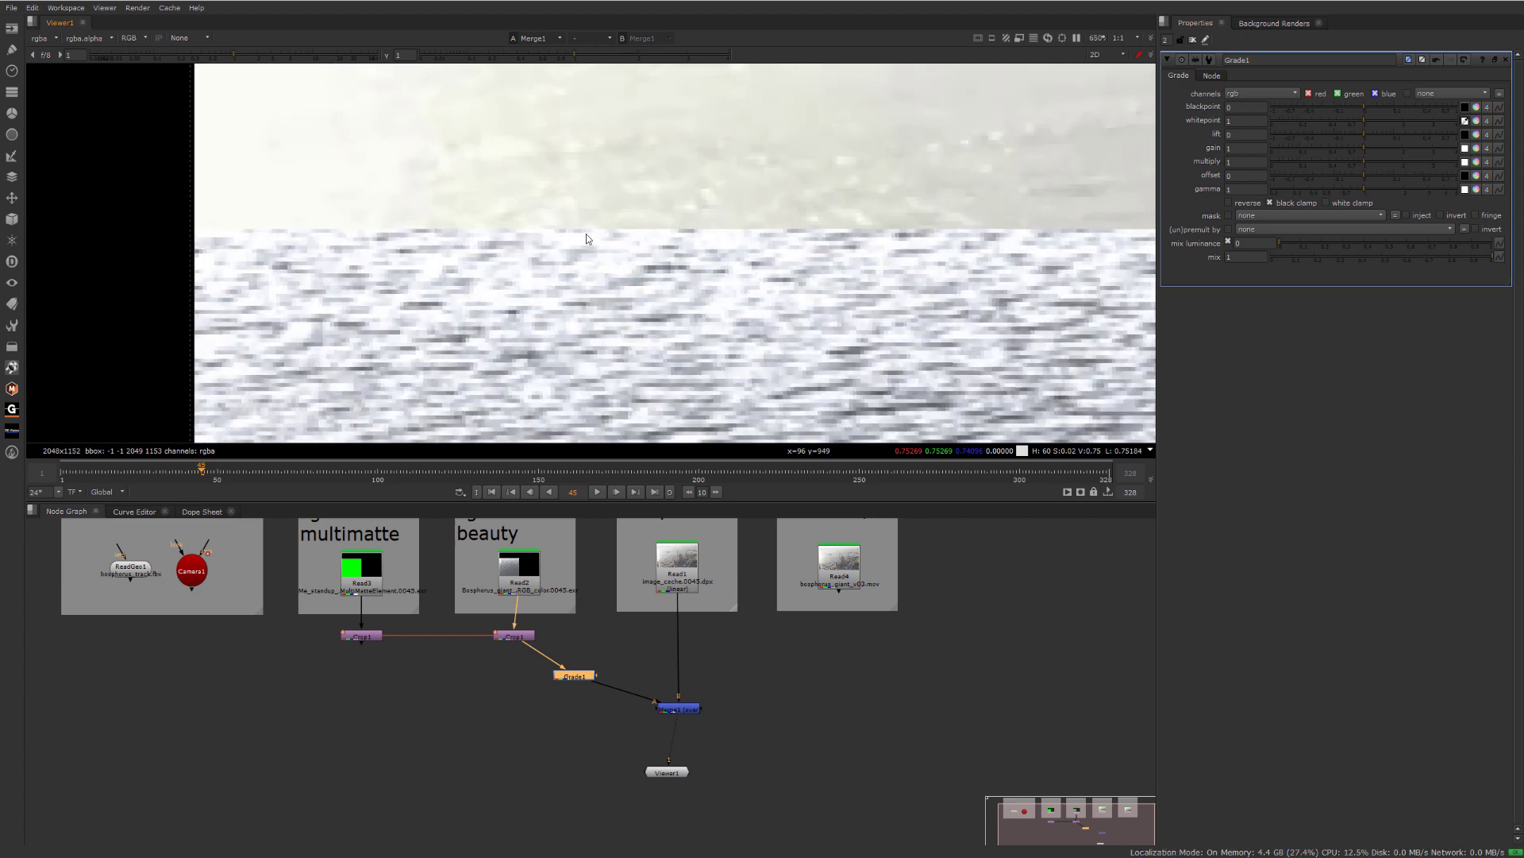
left_click(568, 239, "ctrl")
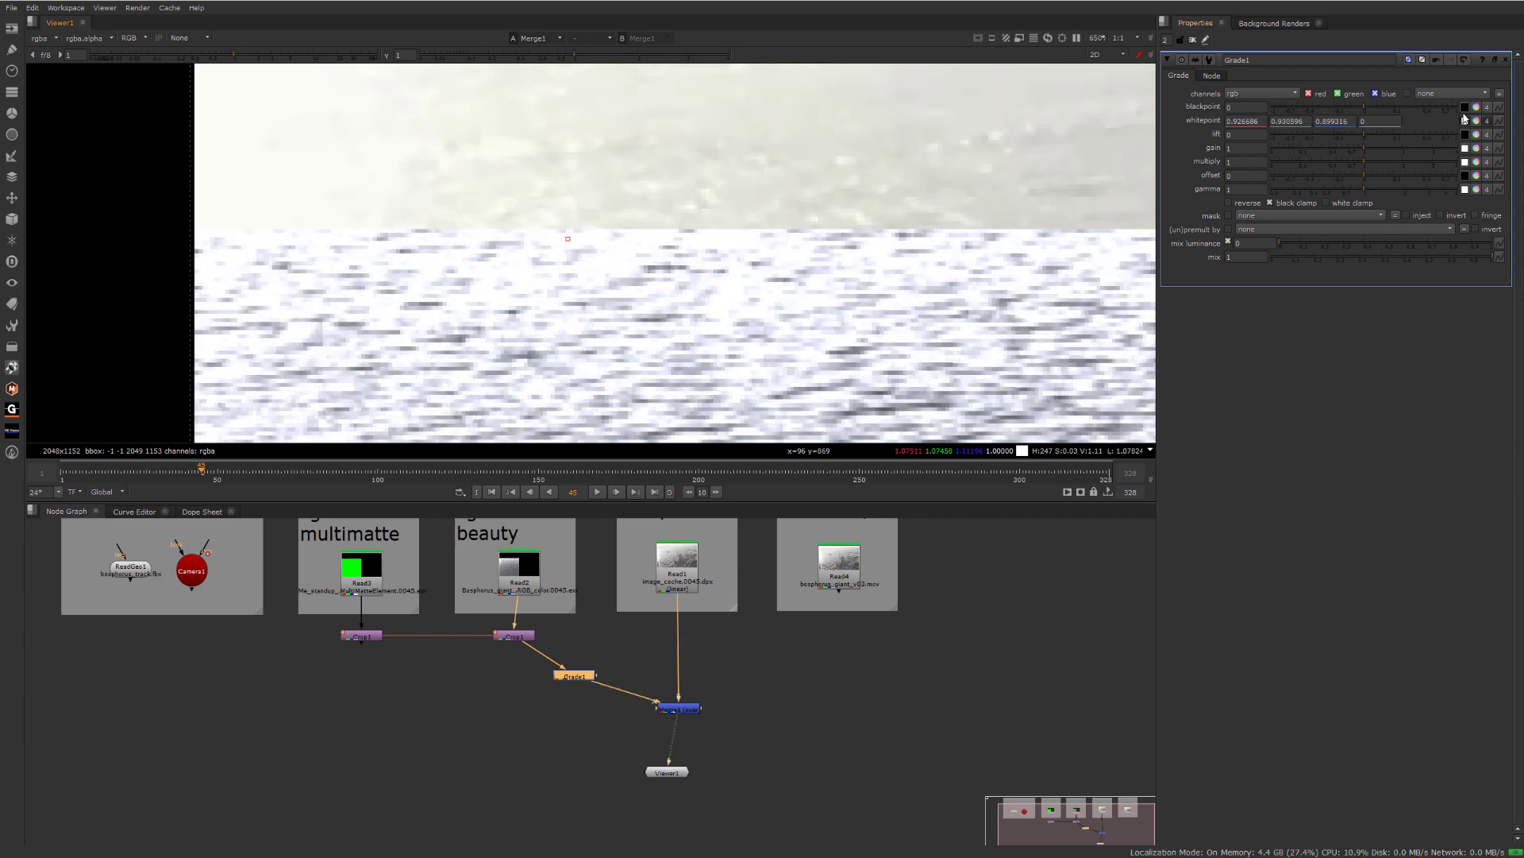
- Sample the Grade's blackpoint from a dark ripple in the CG water
left_click(1465, 108)
scroll(619, 303, "up", 4)
scroll(691, 275, "down", 8)
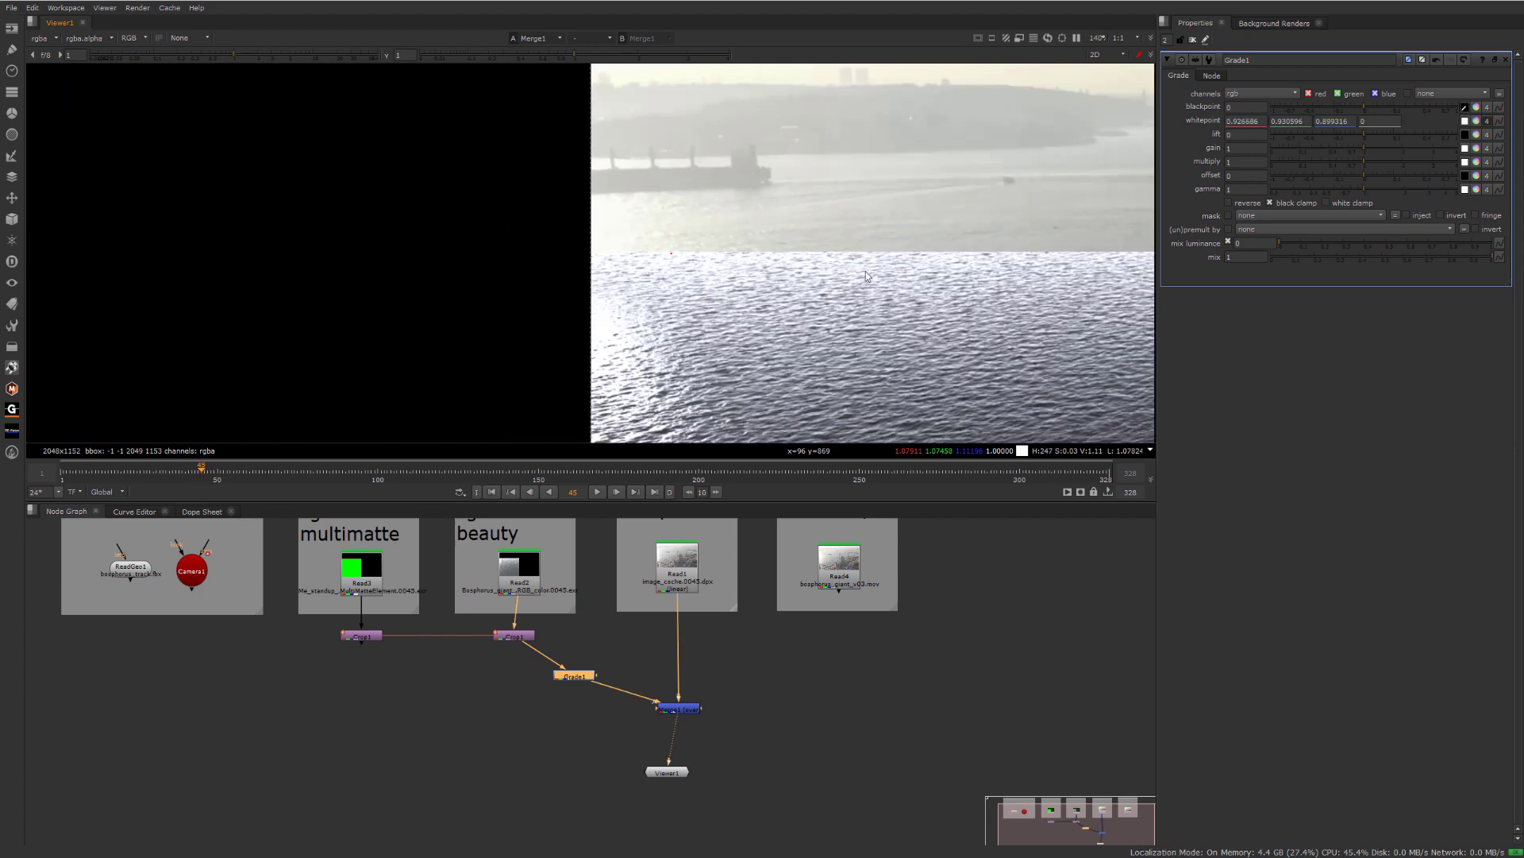
scroll(865, 272, "up", 8)
scroll(1102, 248, "up", 3)
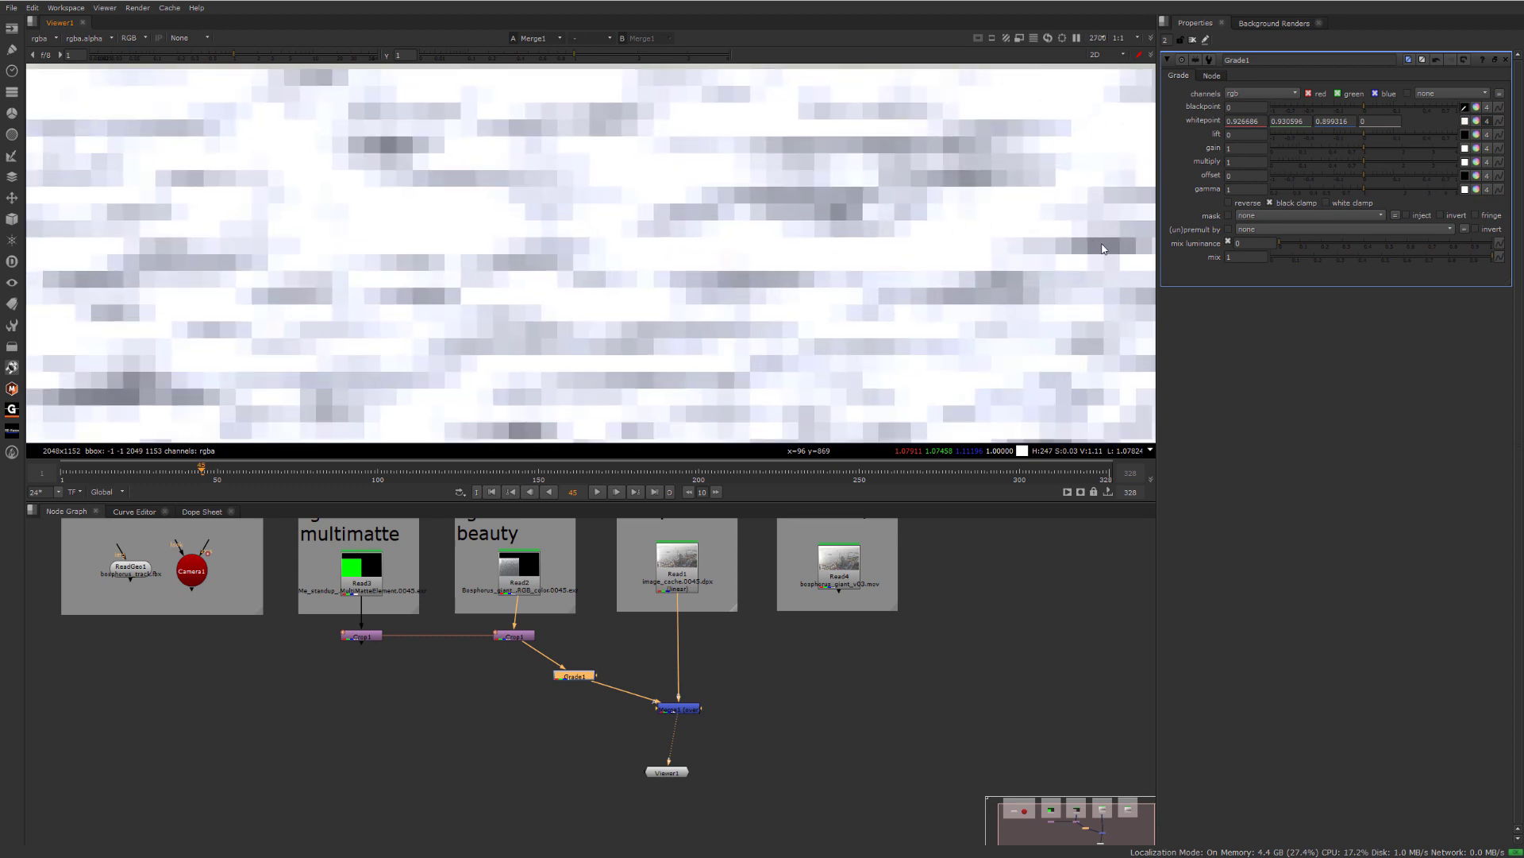
left_click(1113, 251, "ctrl")
scroll(564, 302, "down", 8)
scroll(754, 217, "up", 3)
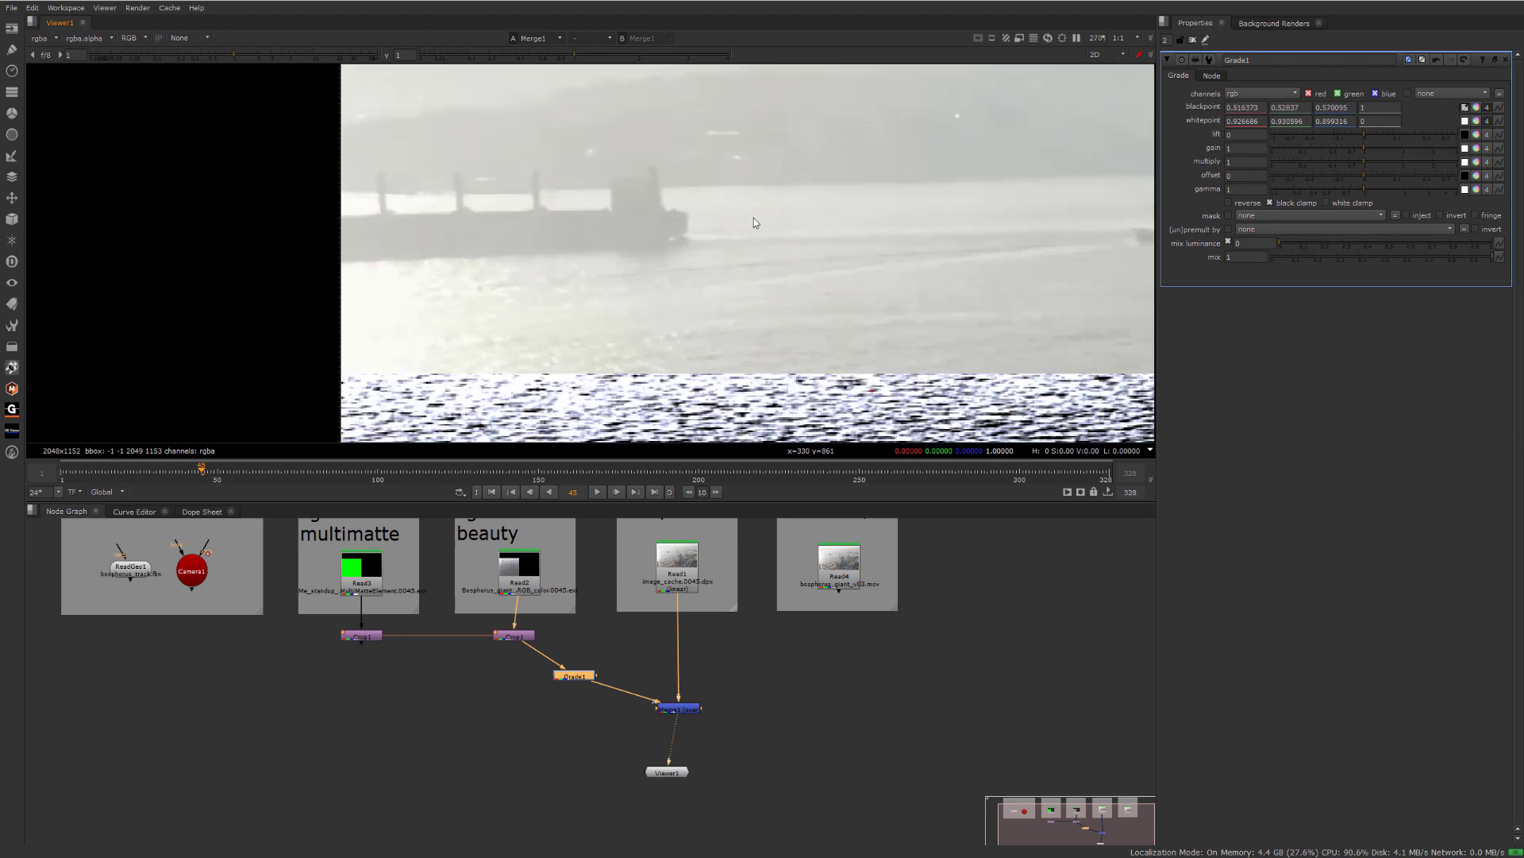
- Try to sample the Grade's lift from an area of the distant ship's dark hull
middle_click_drag(745, 209, 870, 171)
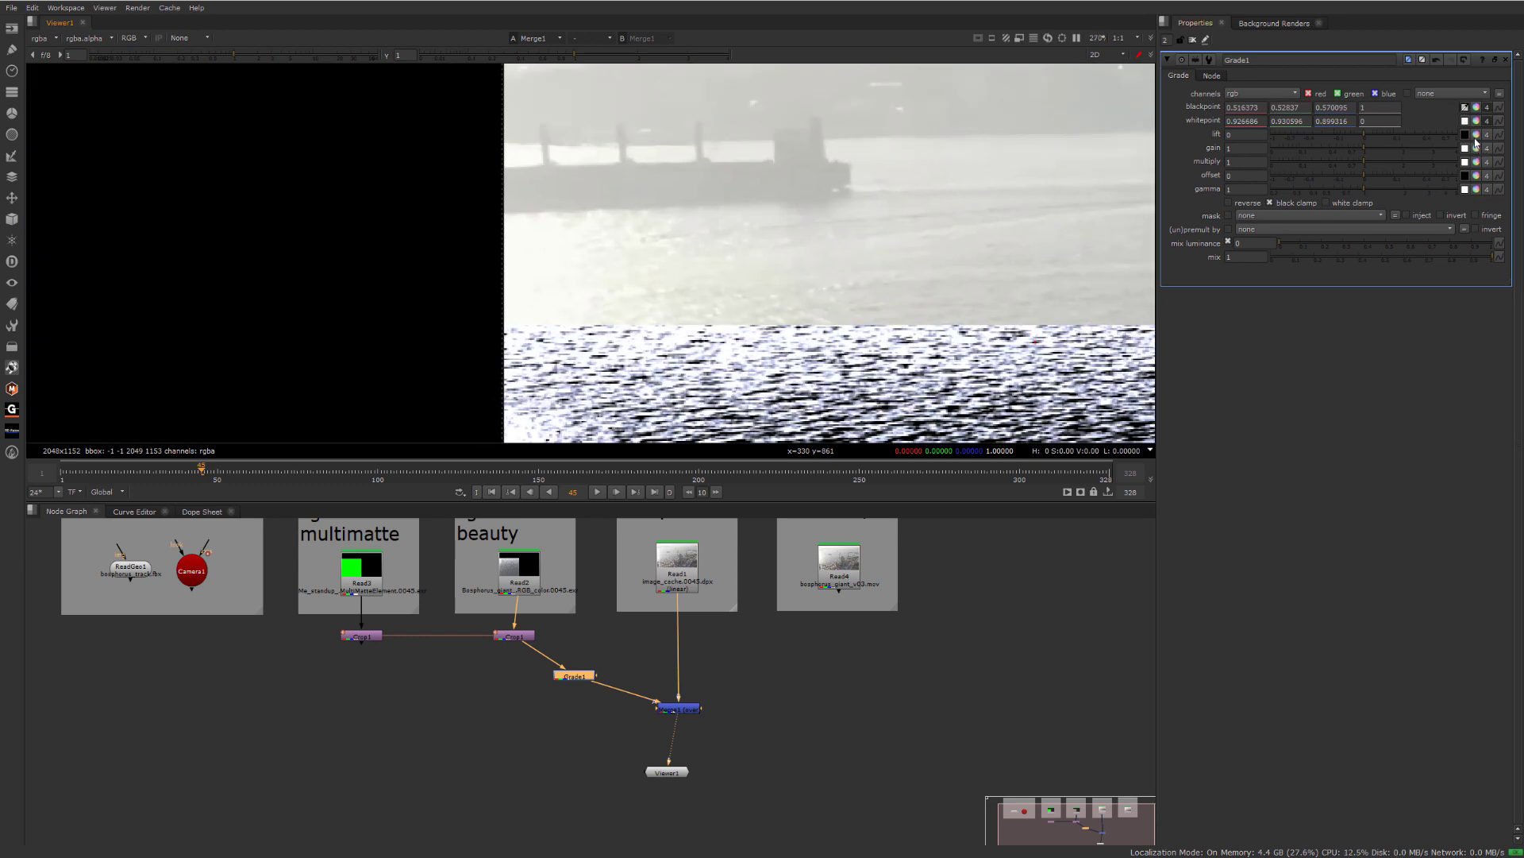
left_click(1466, 135)
scroll(665, 265, "up", 1)
scroll(635, 163, "up", 3)
left_click_drag(591, 168, 616, 186, "ctrl+shift")
scroll(617, 200, "down", 6)
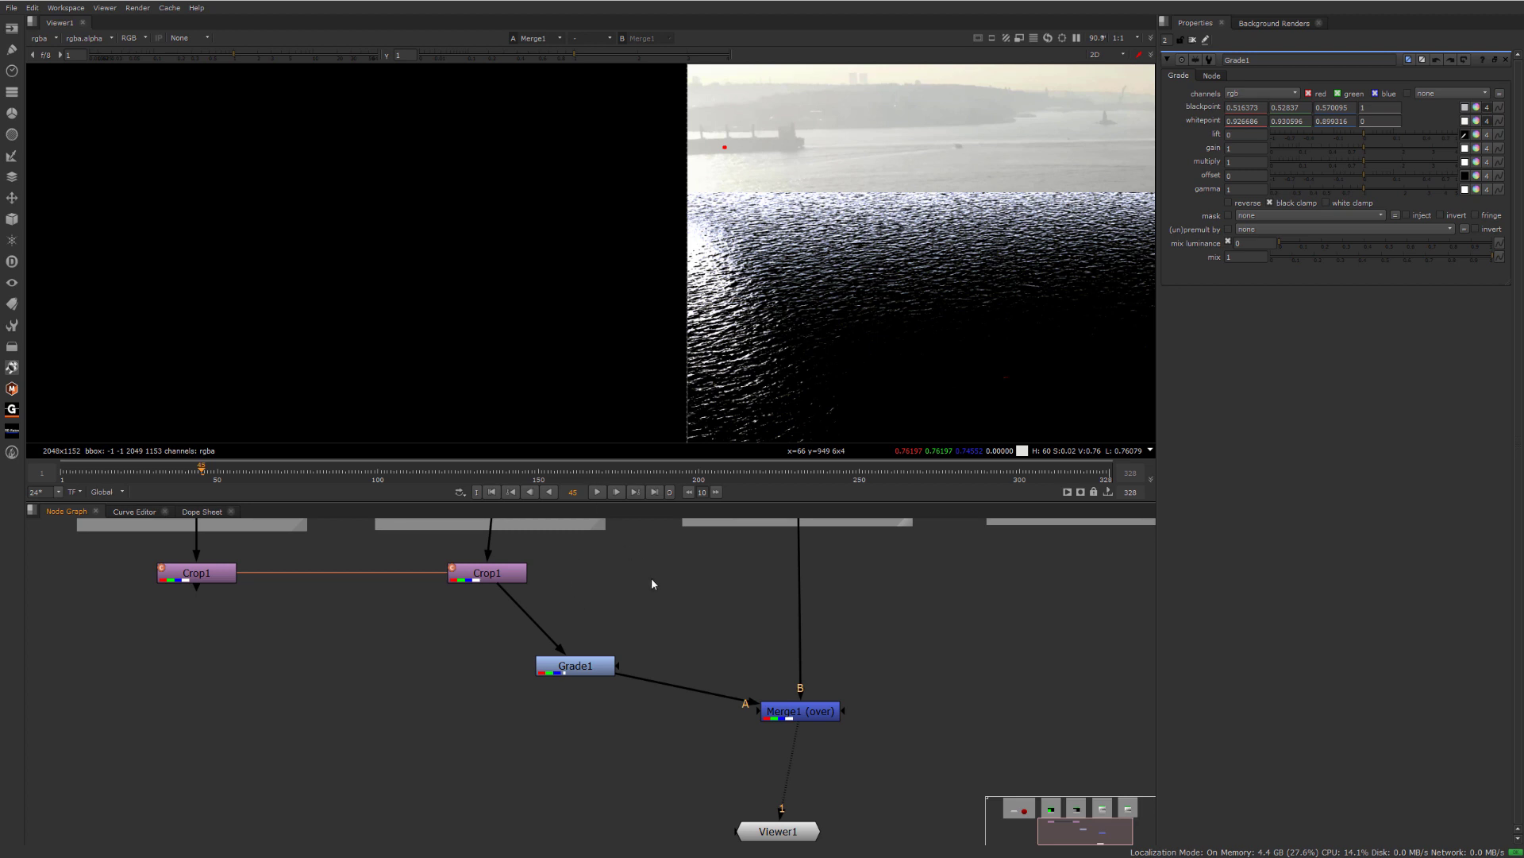
- Insert an Unpremult node between the beauty render's Crop and the Grade
key("Tab")
type("un")
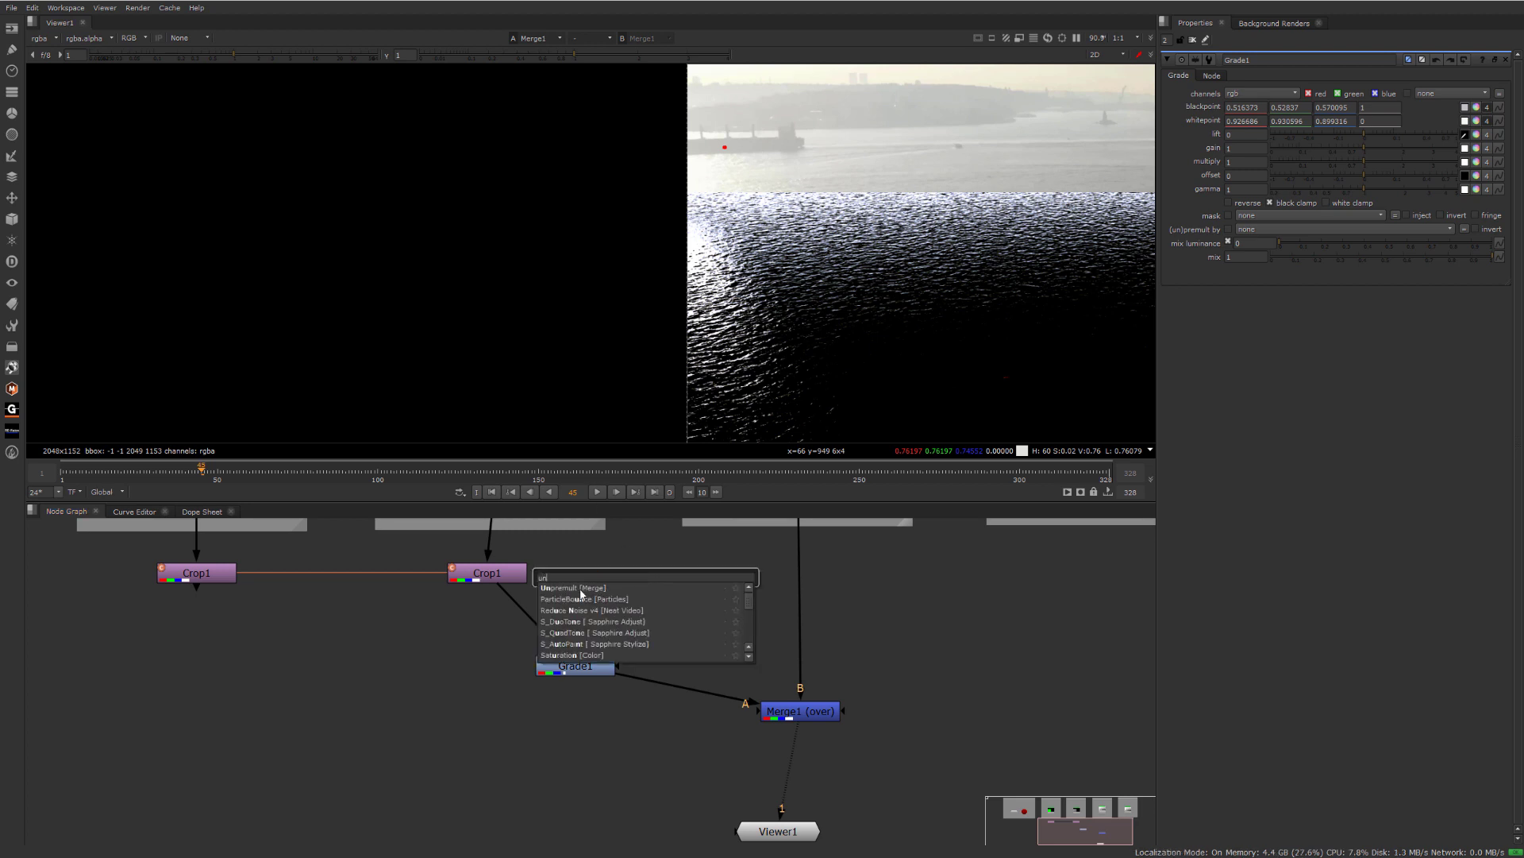
key("Return")
left_click_drag(649, 578, 532, 623)
left_click(576, 666)
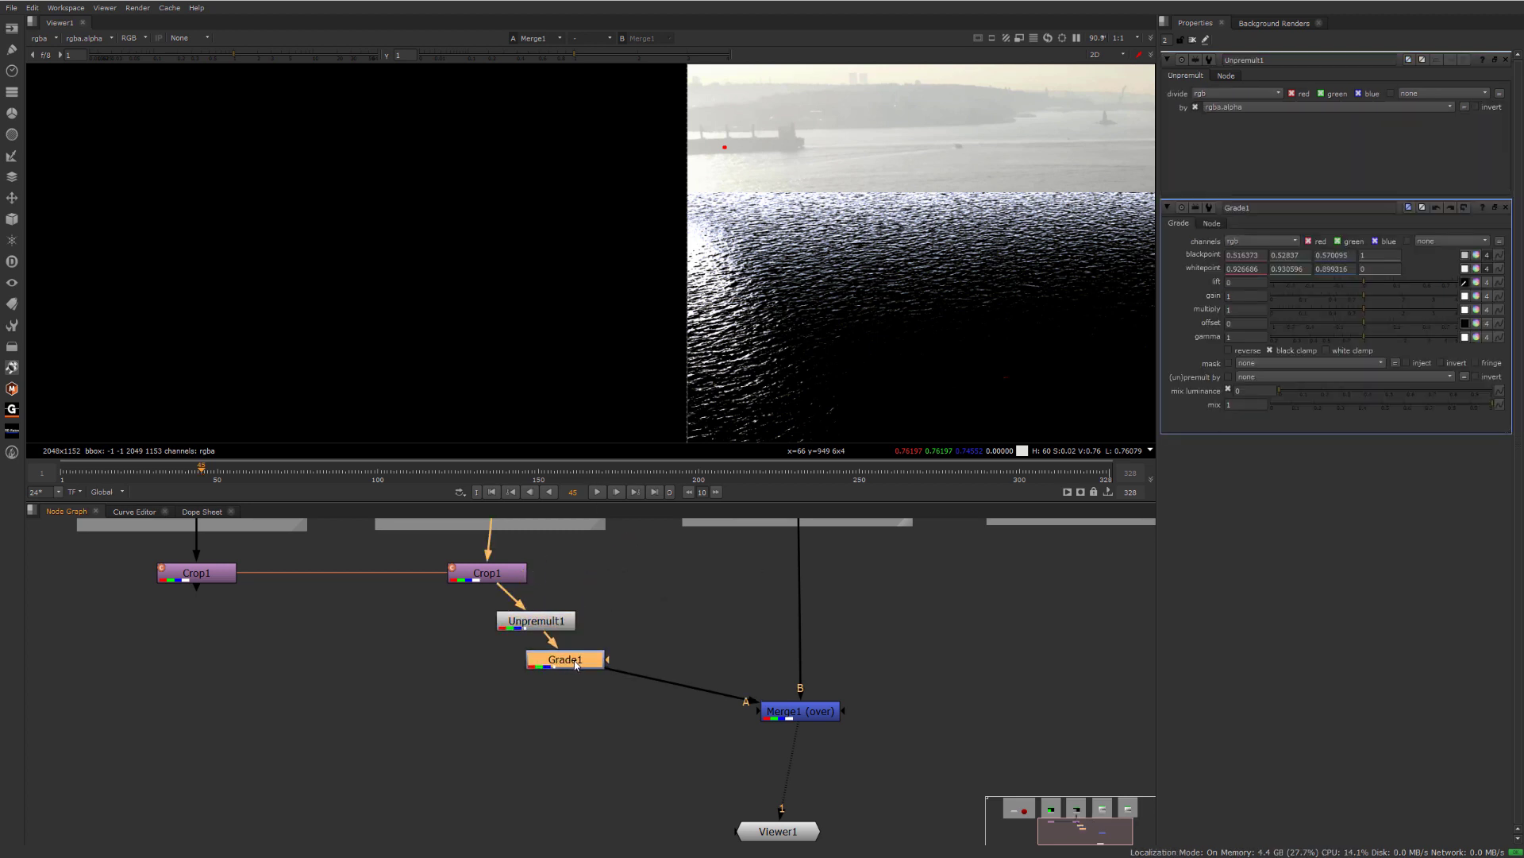
key("Tab")
type("un")
key("Return")
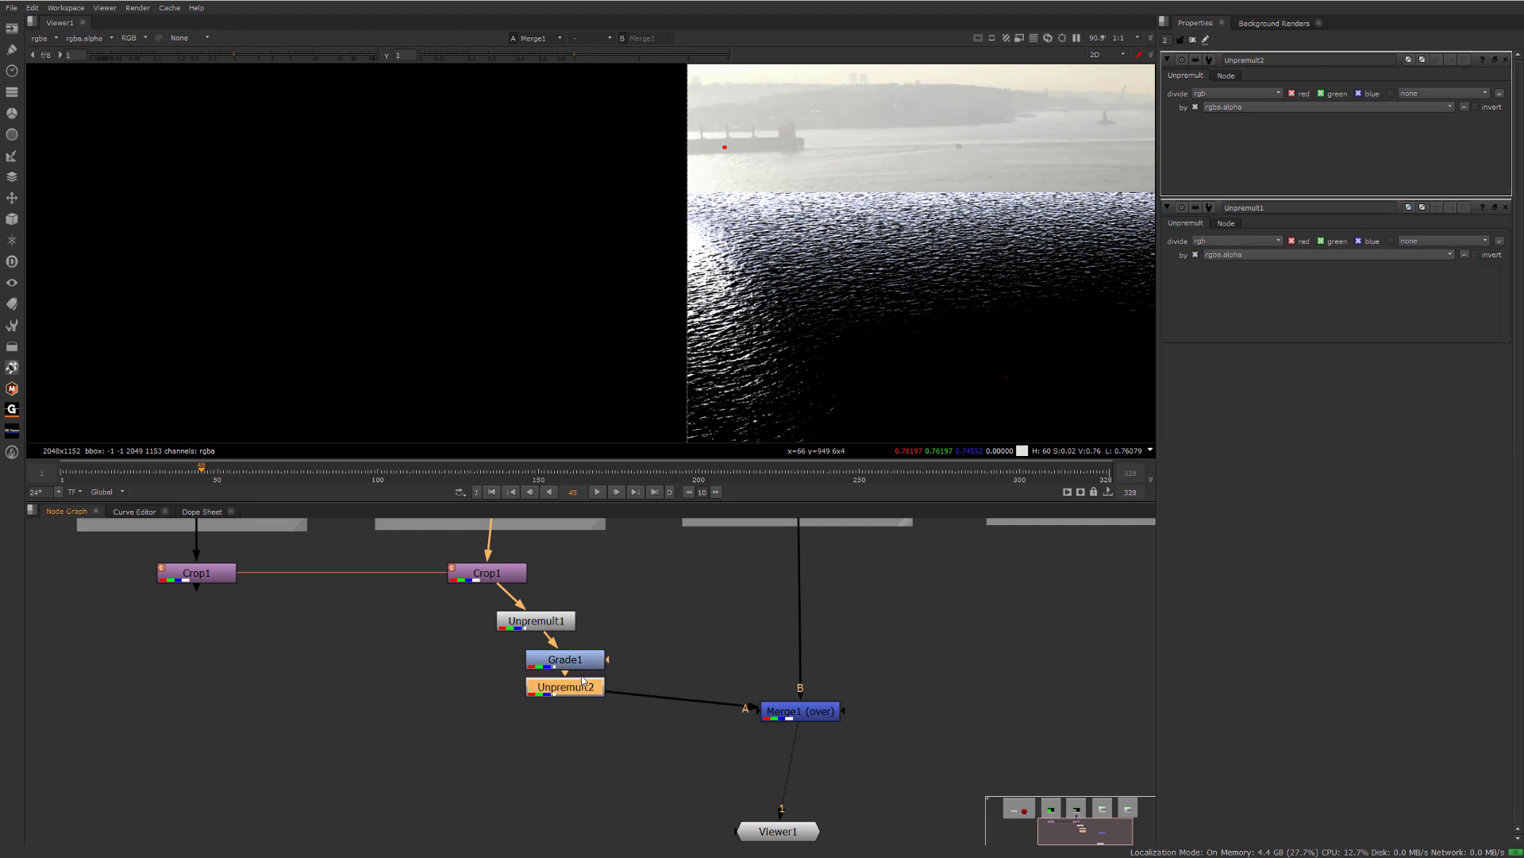
left_click_drag(580, 689, 622, 708)
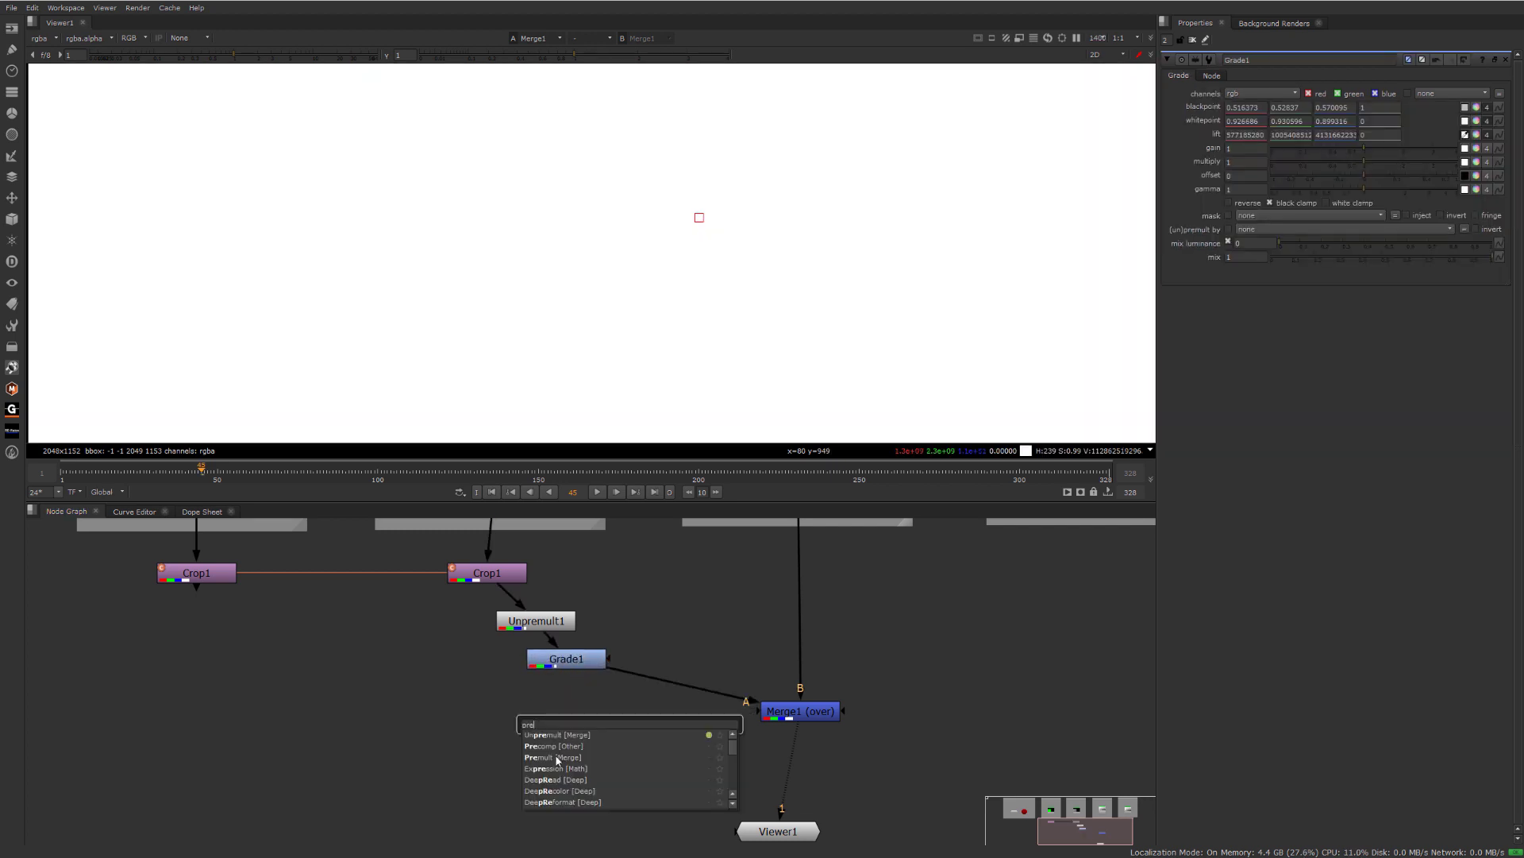
- Insert a Premult node between the Grade and the Merge, and sample the Grade's lift from the distant ship's hull
left_click(558, 757)
left_click_drag(647, 719, 681, 687)
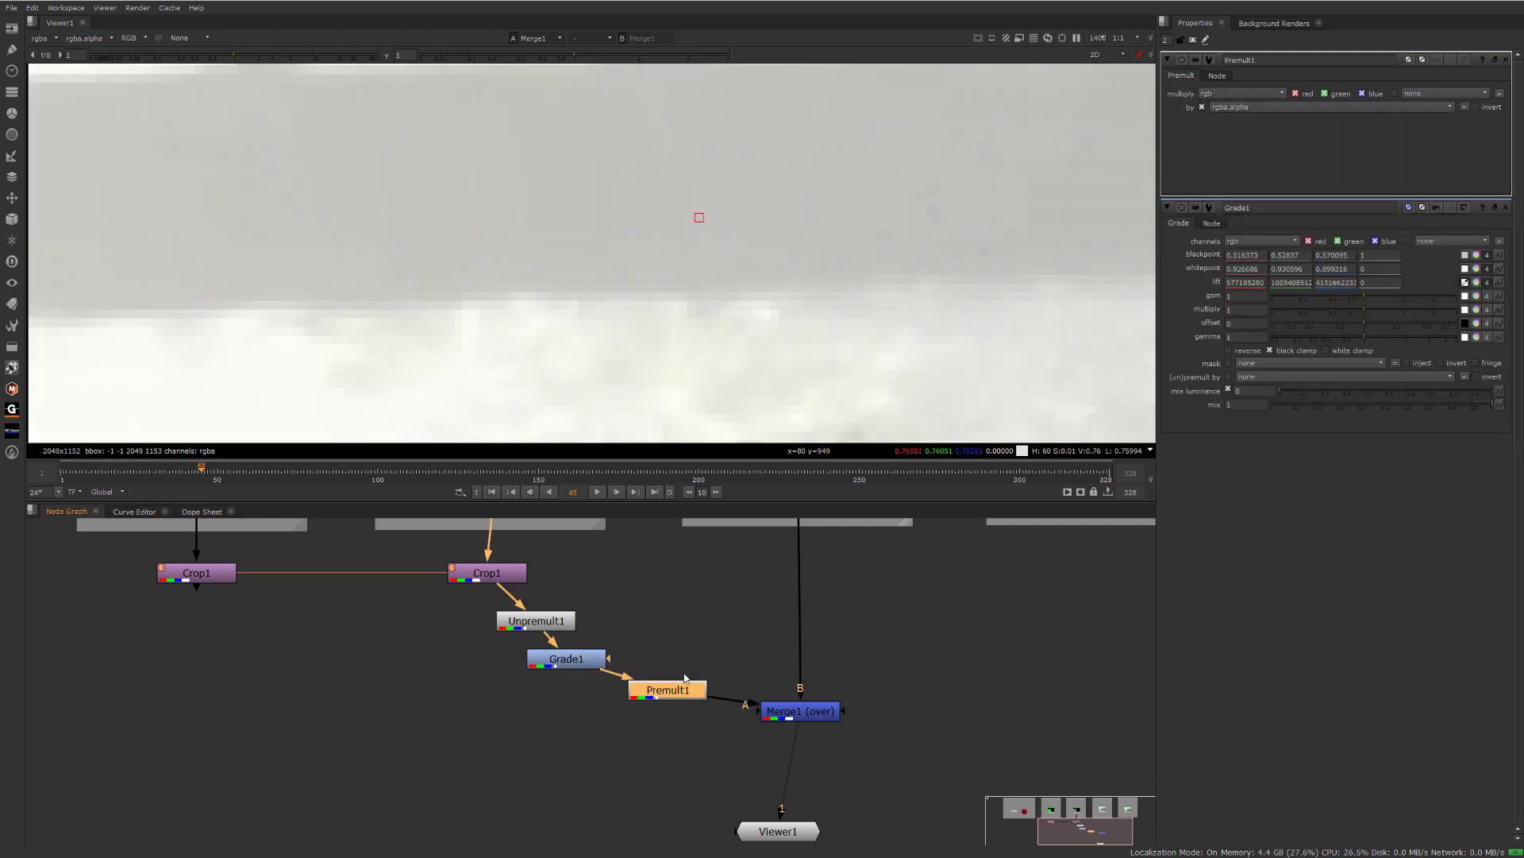
left_click(628, 212, "ctrl")
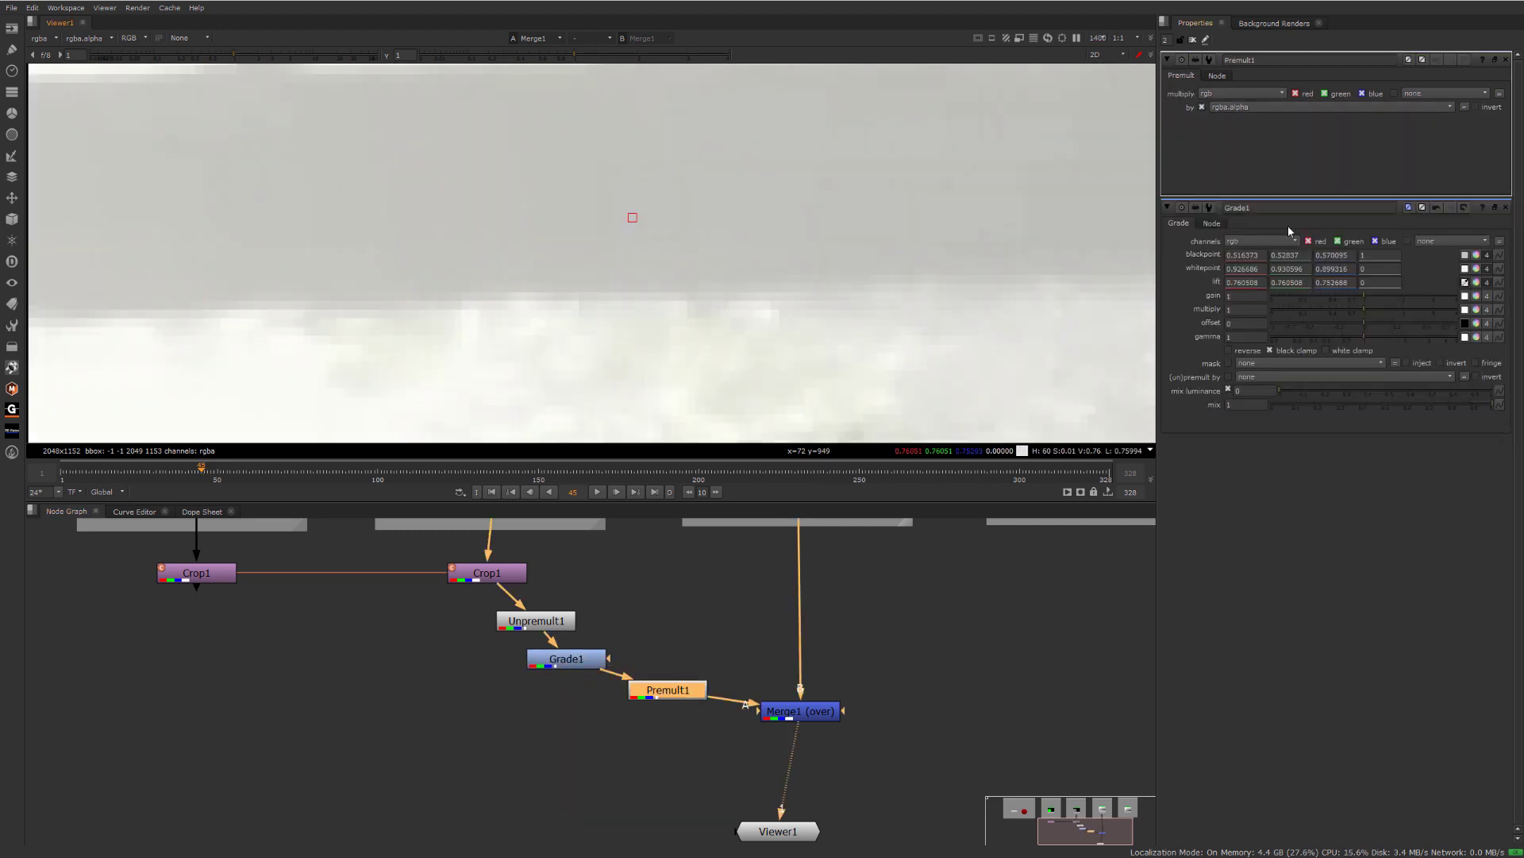
scroll(794, 199, "down", 10)
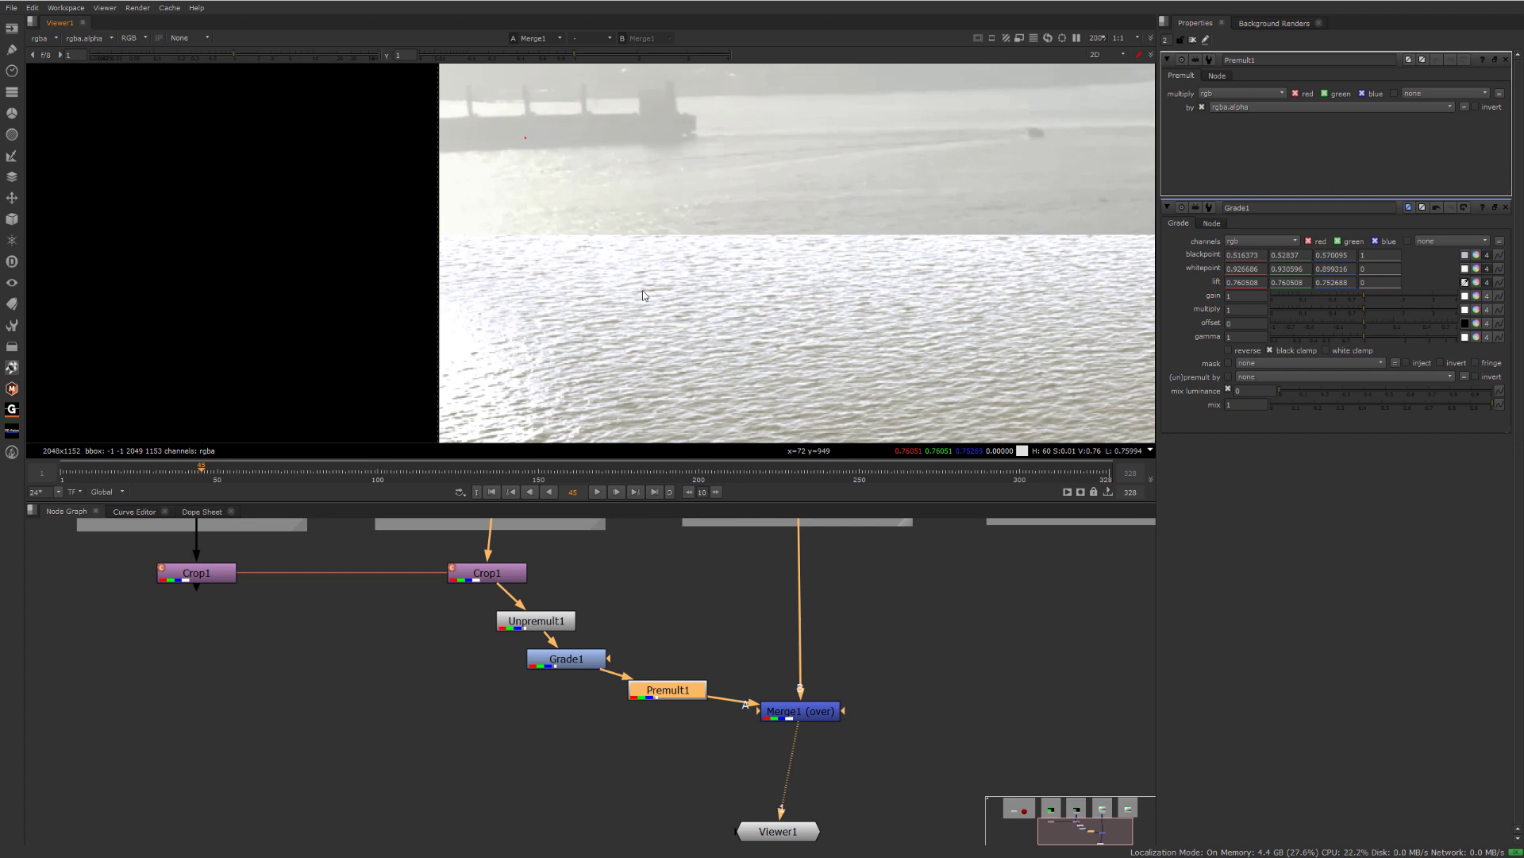
- Sample the Grade's gain from the plate's bright water just above the CG edge, trying several spots
double_click(578, 656)
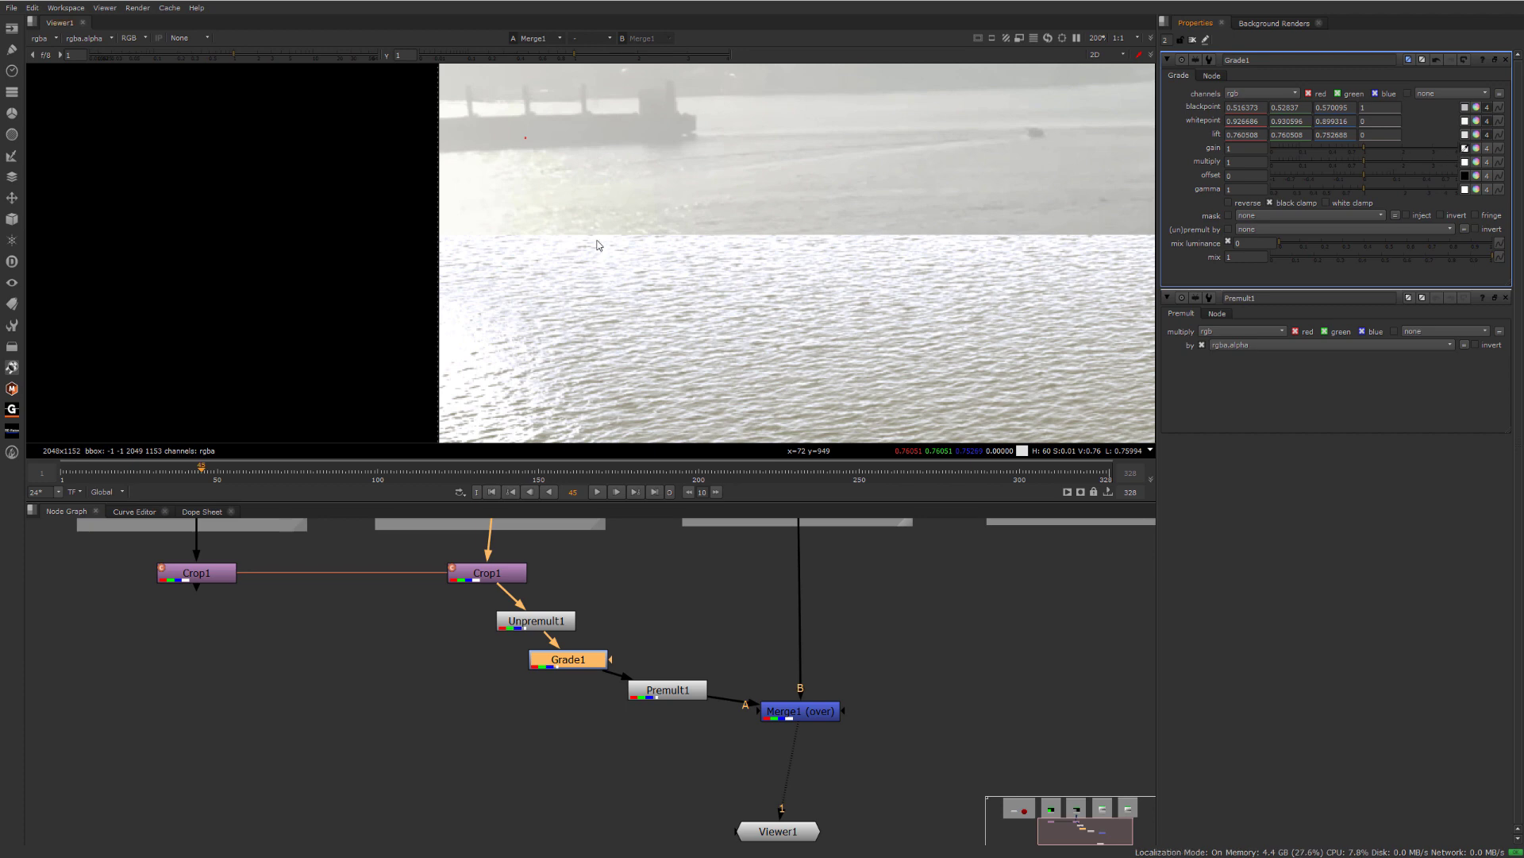
scroll(645, 187, "up", 8)
left_click(660, 251, "ctrl")
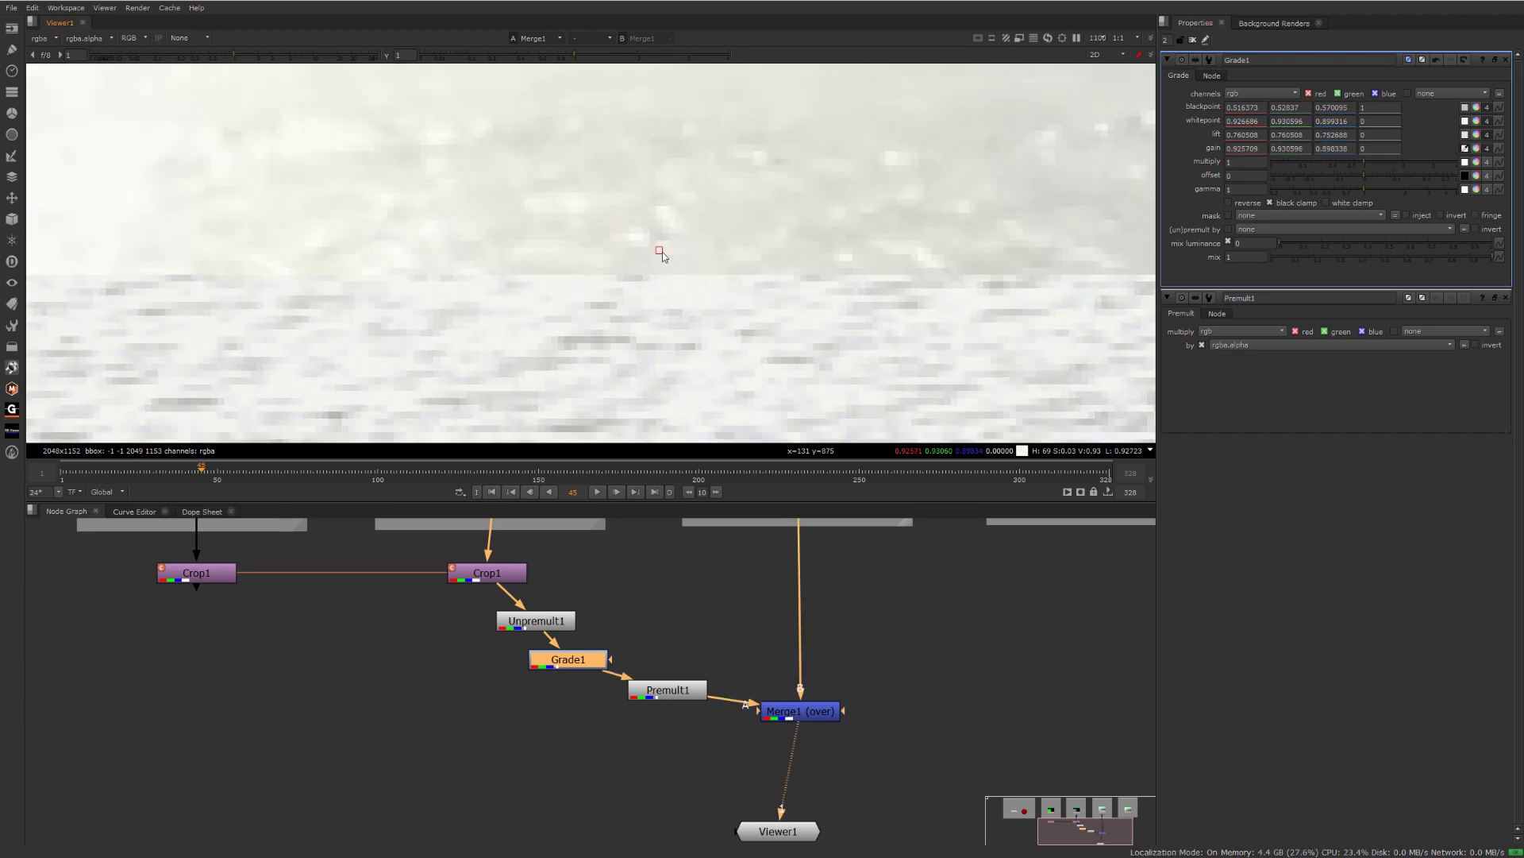
scroll(715, 204, "down", 5)
left_click(668, 212, "ctrl")
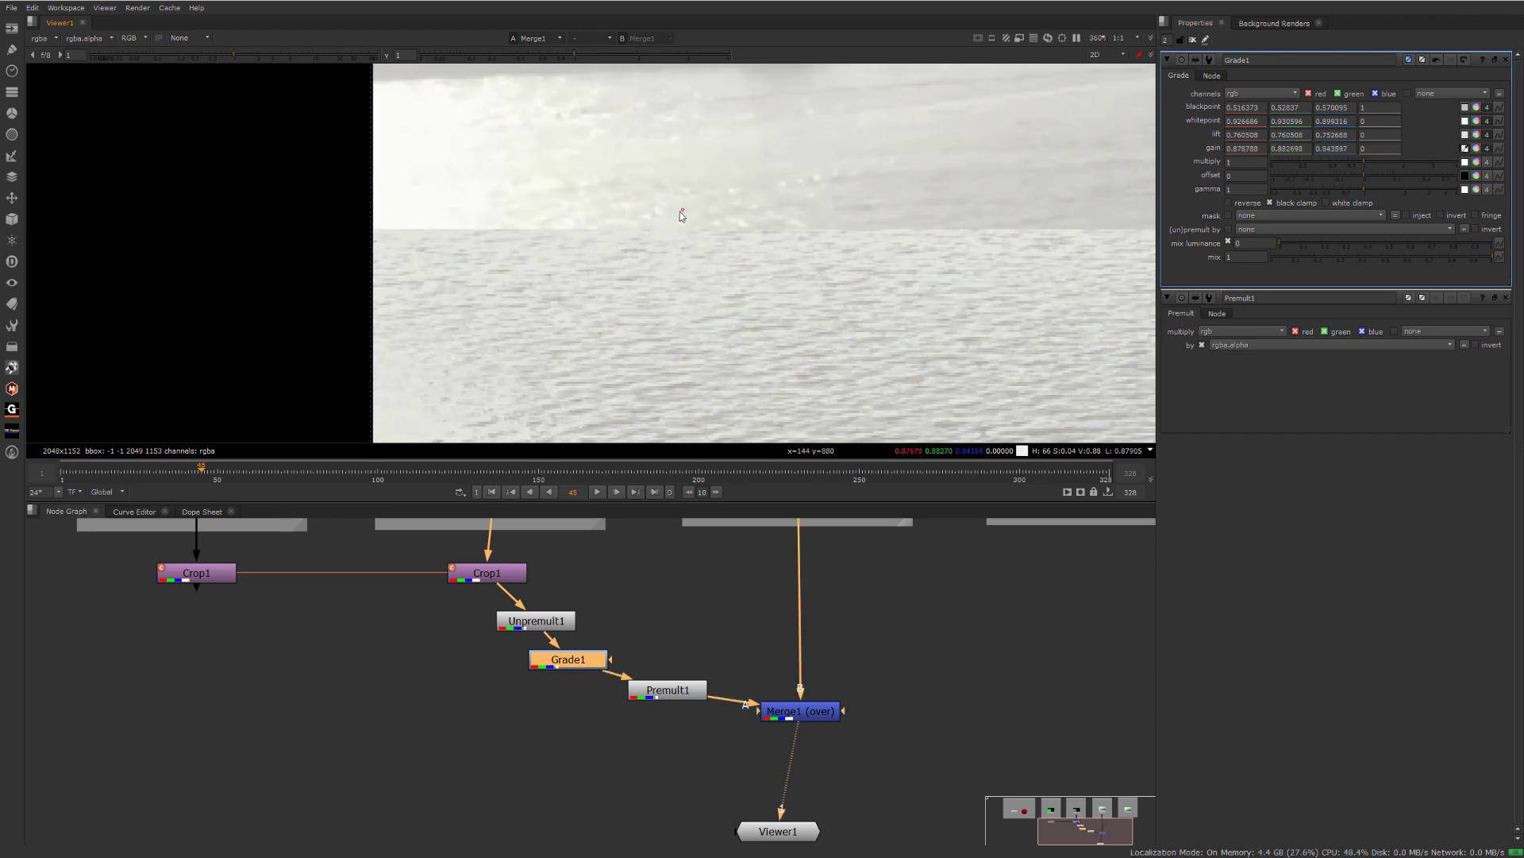
left_click(595, 212, "ctrl")
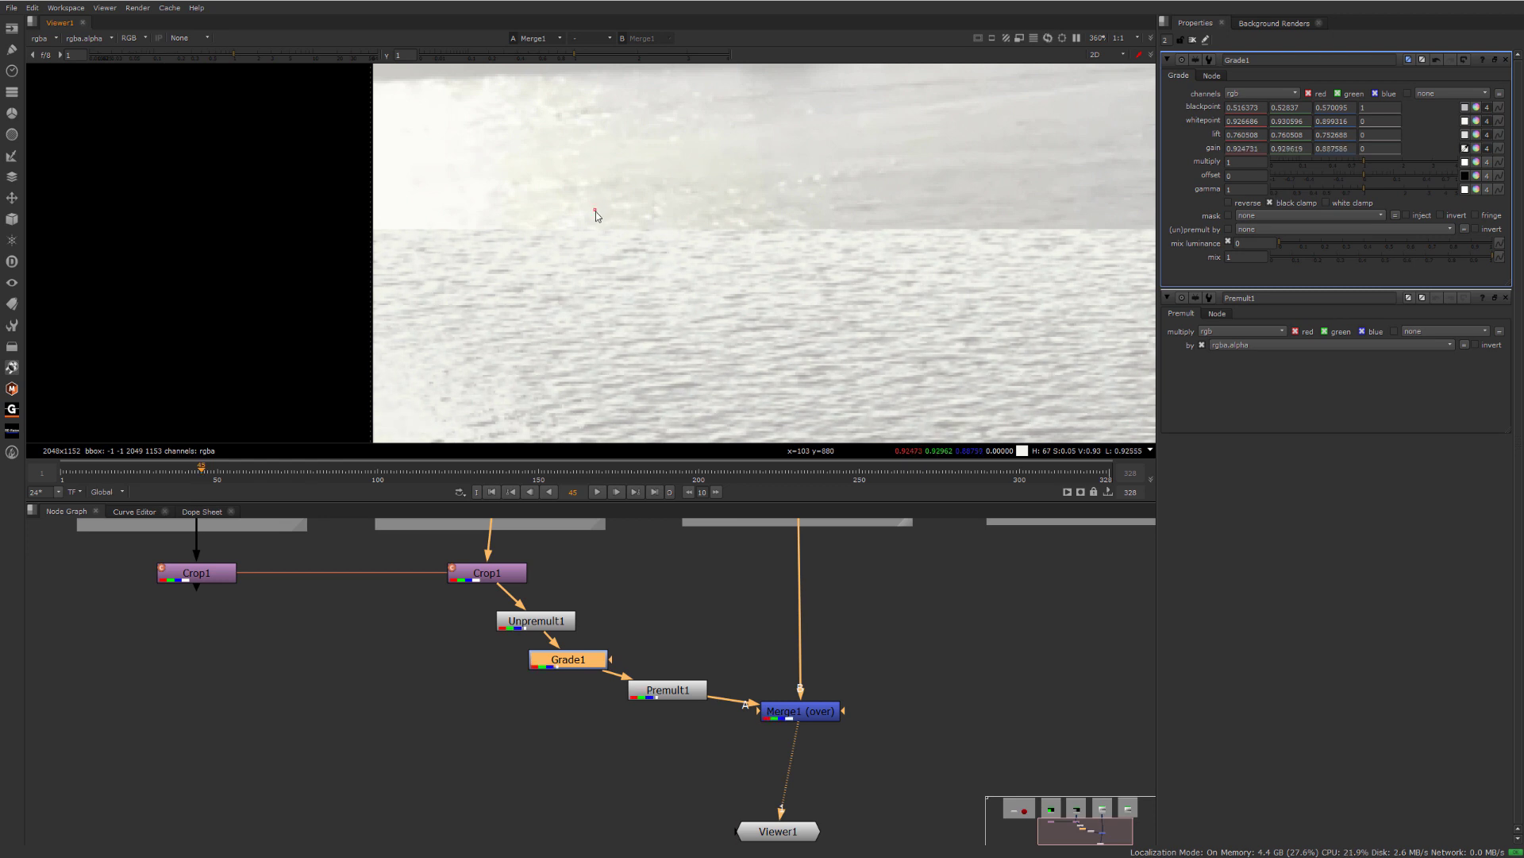
left_click(651, 198, "ctrl")
scroll(660, 192, "down", 5)
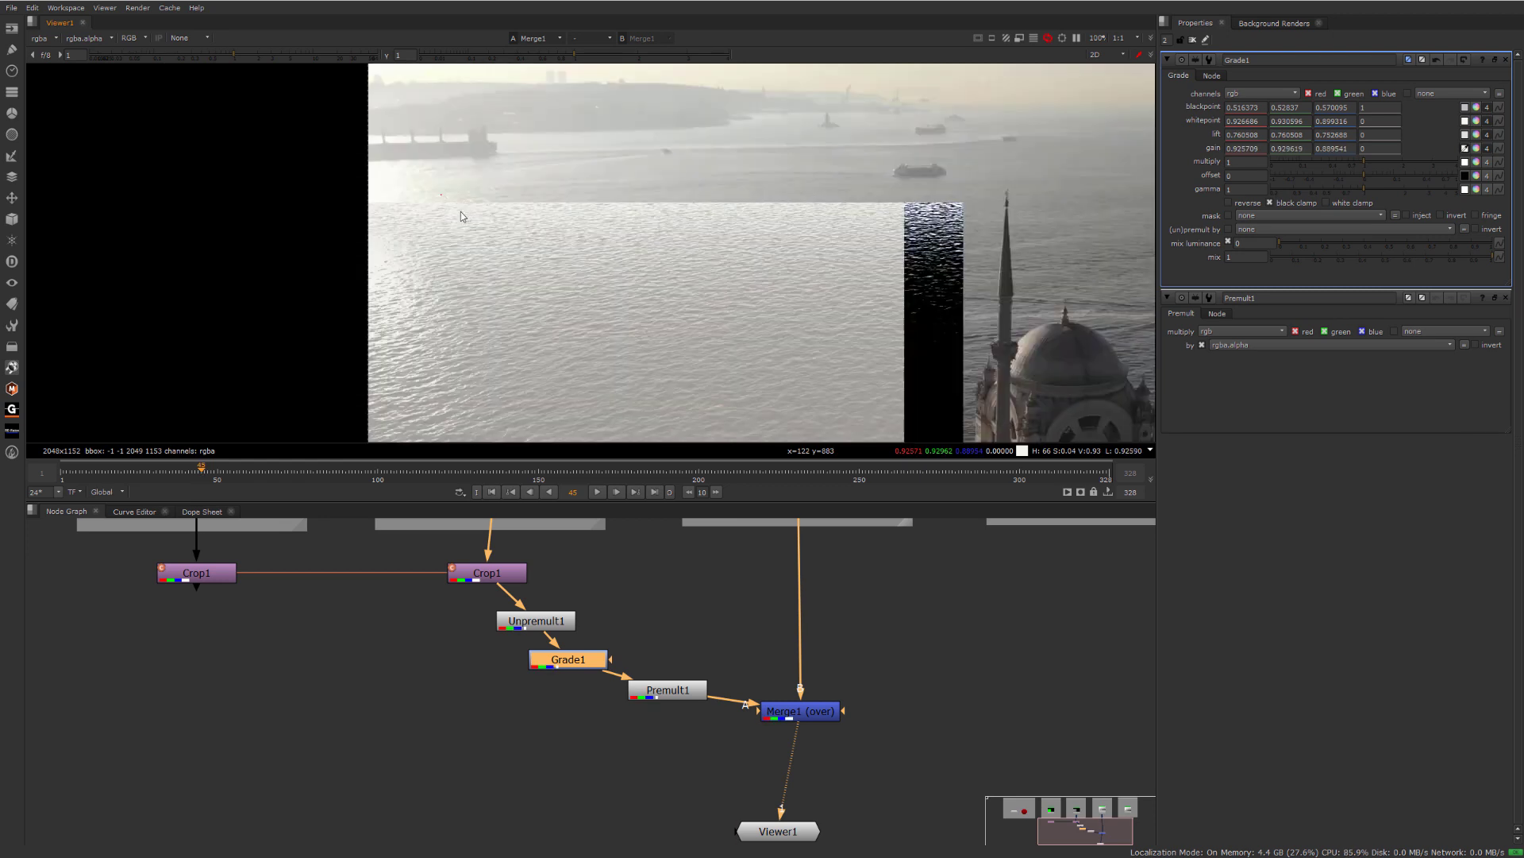
scroll(721, 137, "down", 4)
scroll(689, 629, "down", 2)
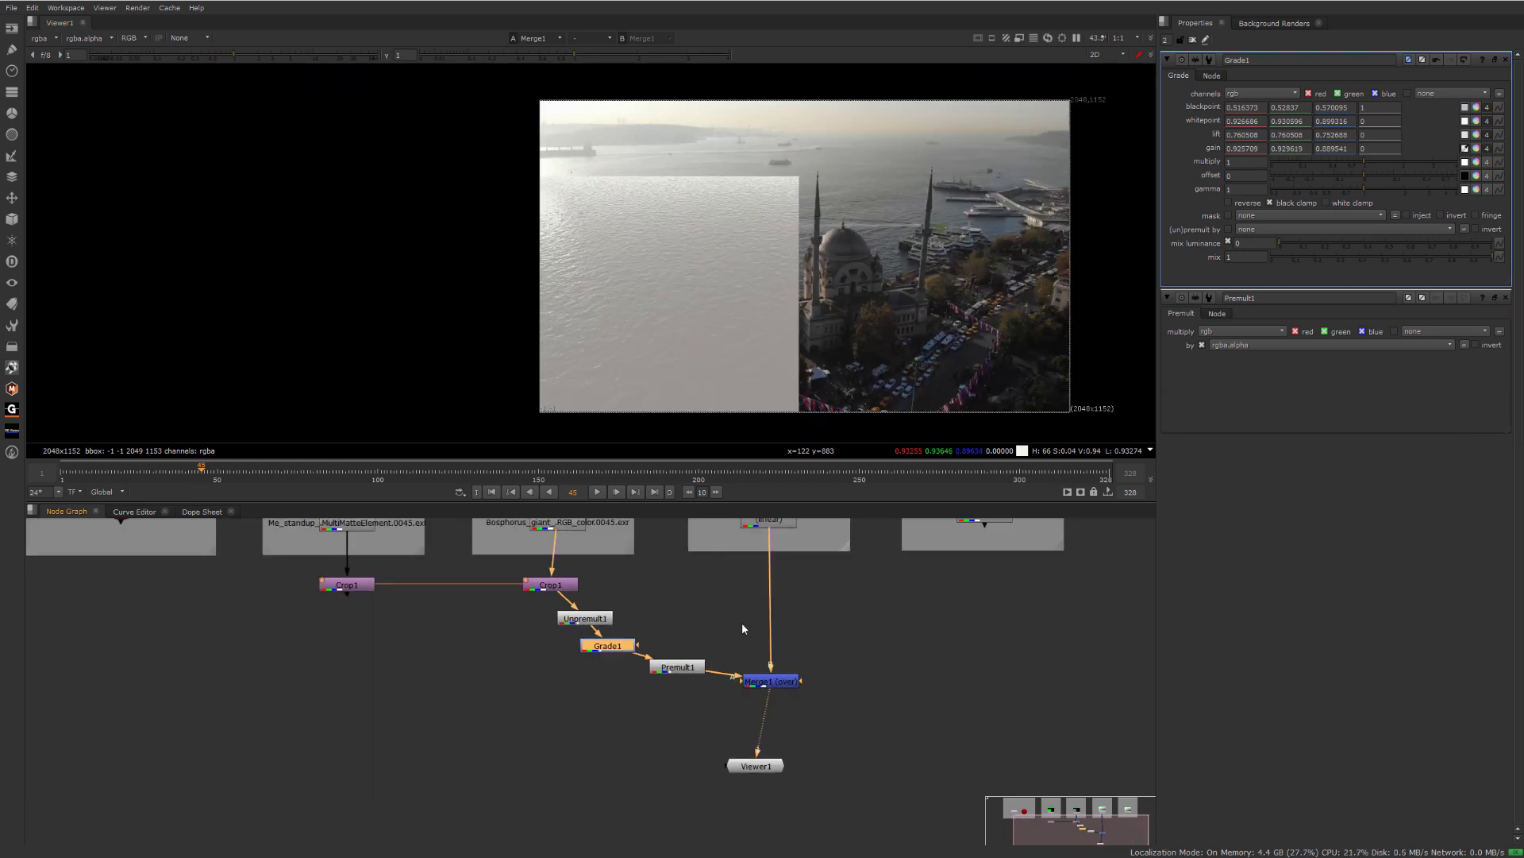
- Move the Merge and Viewer nodes farther down and regroup the Unpremult, Grade and Premult nodes below the Crop
middle_click_drag(741, 624, 761, 555)
left_click_drag(922, 575, 762, 718)
left_click_drag(801, 611, 872, 725)
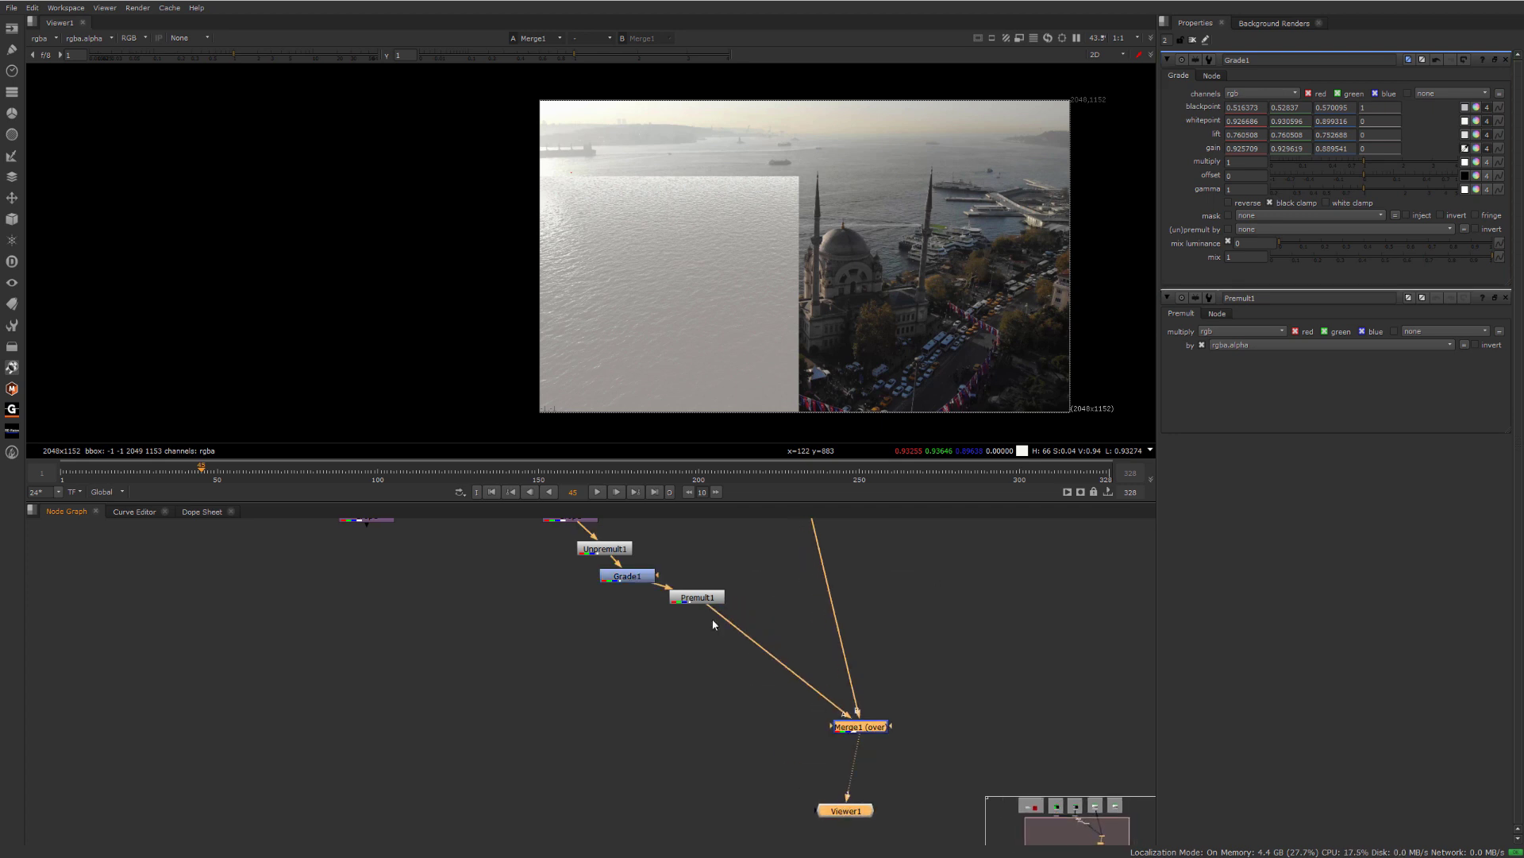
middle_click_drag(712, 621, 797, 693)
left_click_drag(787, 667, 733, 689)
left_click_drag(700, 622, 649, 710)
middle_click_drag(649, 710, 644, 666)
- Add a Backdrop around the Unpremult, Grade and Premult nodes and enlarge it
key("Tab")
type("ba")
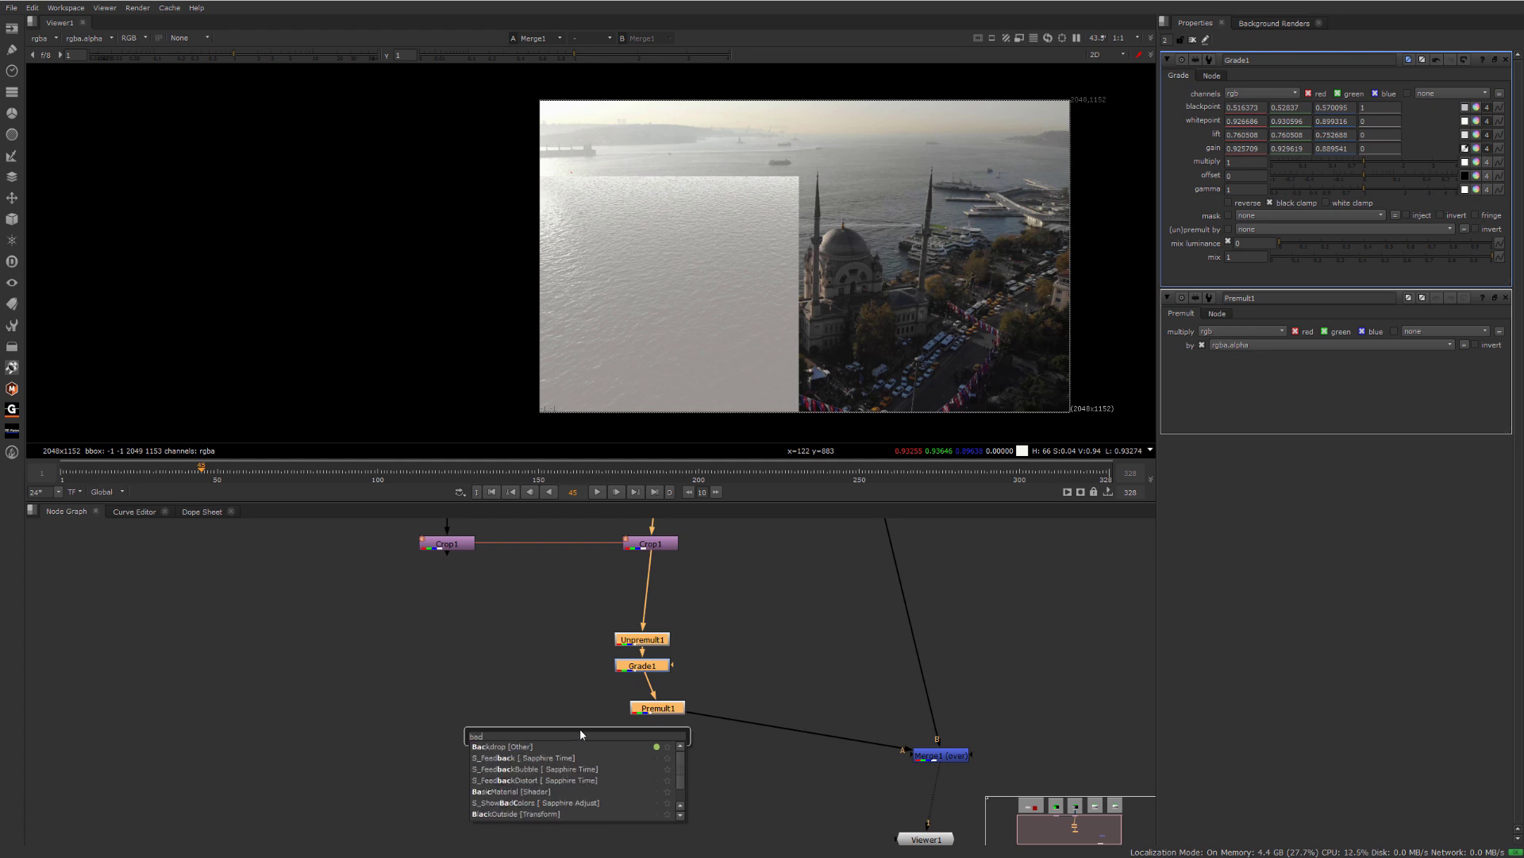
left_click(528, 745)
left_click_drag(689, 721, 771, 758)
left_click(683, 641)
- Adjust the backdrop's placement and line up the Unpremult, Grade and Premult nodes vertically inside it
left_click_drag(702, 580, 665, 589, "ctrl")
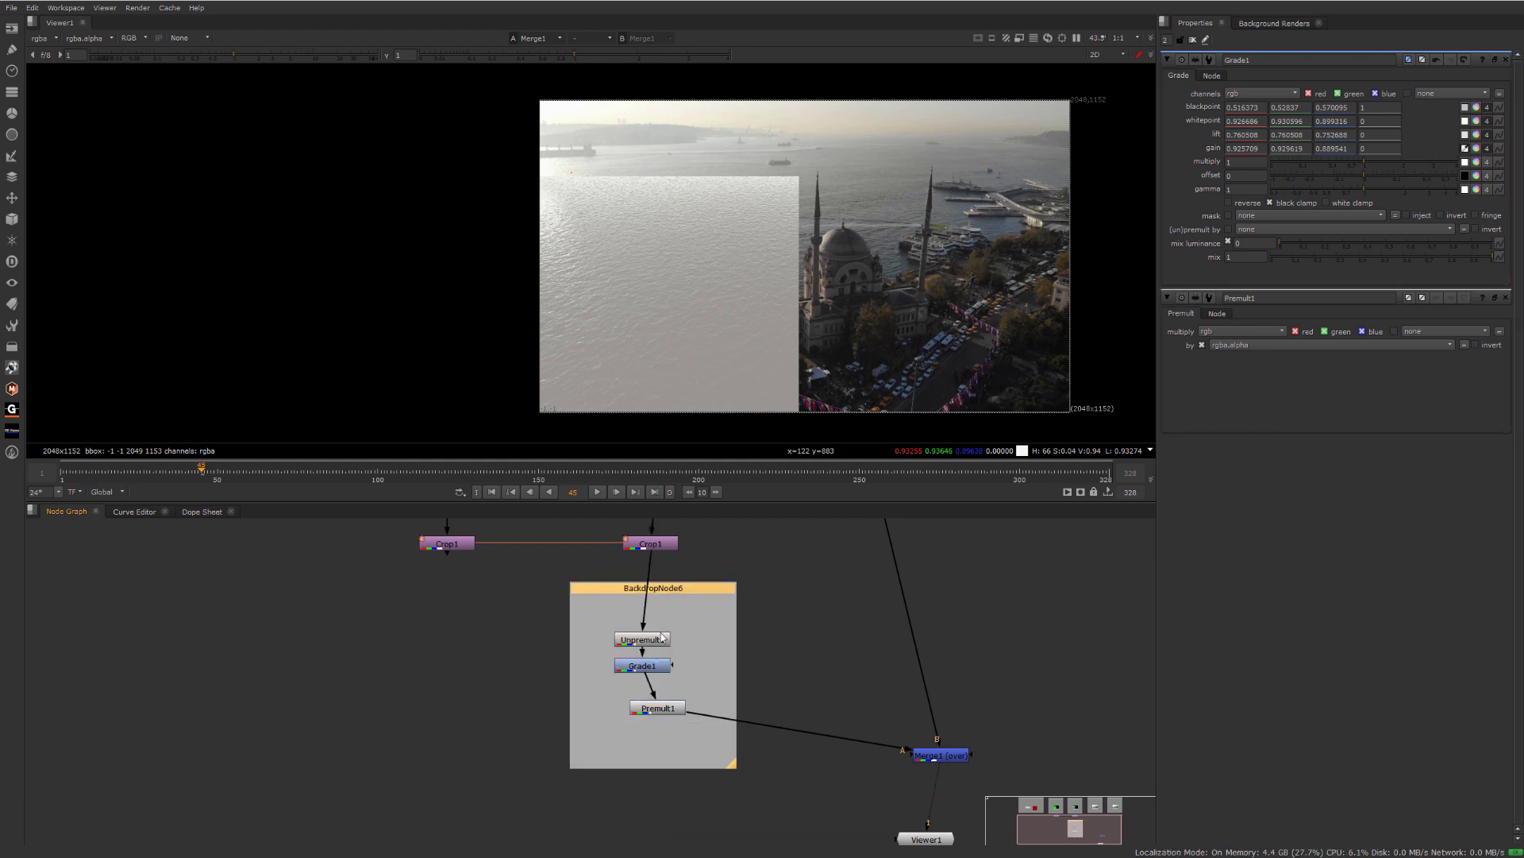
left_click_drag(658, 709, 643, 726)
left_click_drag(650, 663, 651, 647)
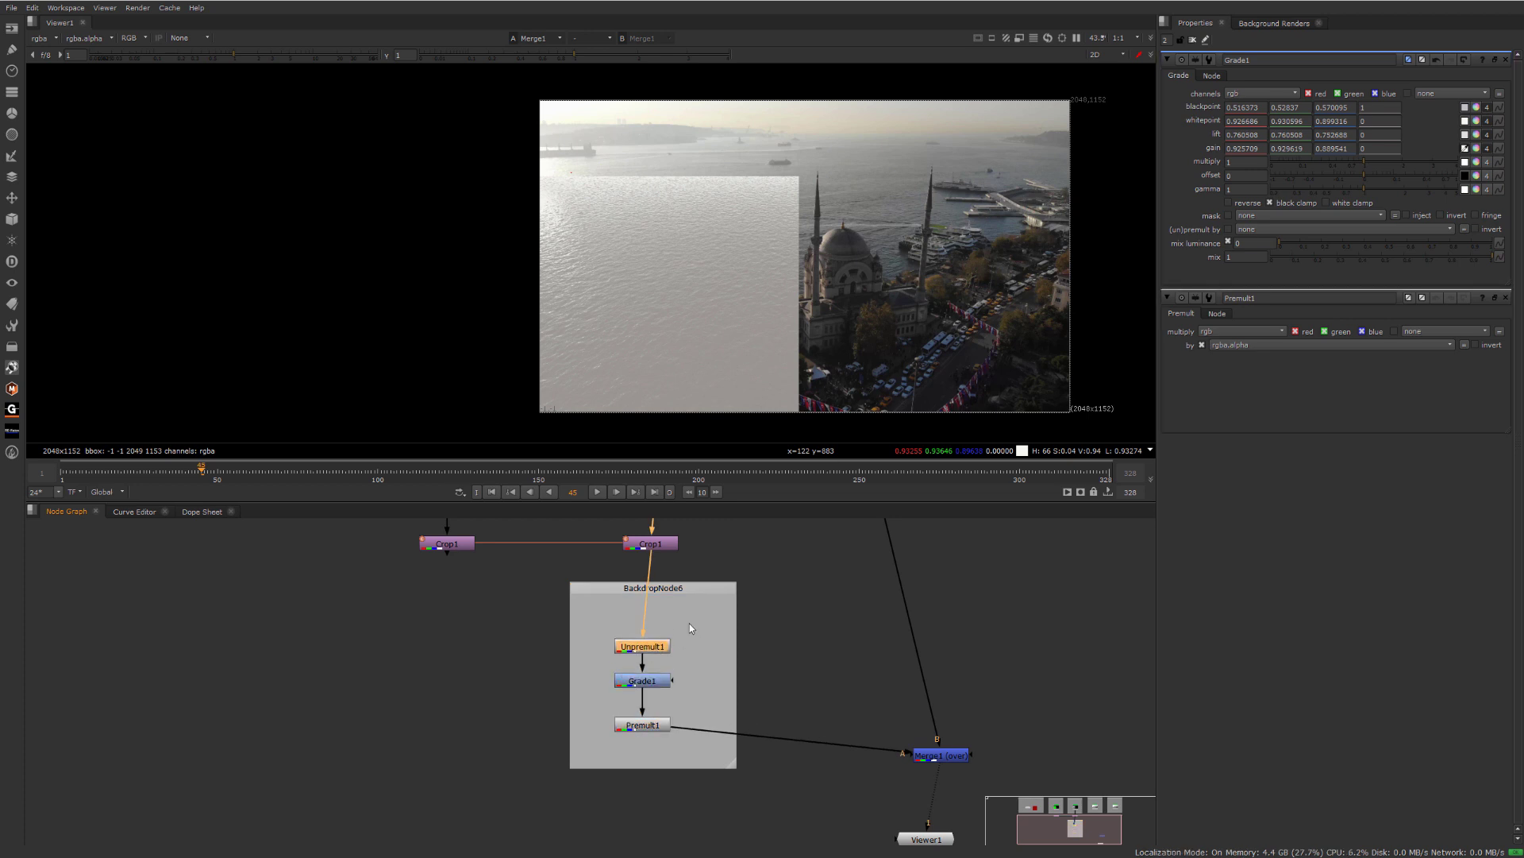
- Label the backdrop "max lift grade"
left_click(694, 588)
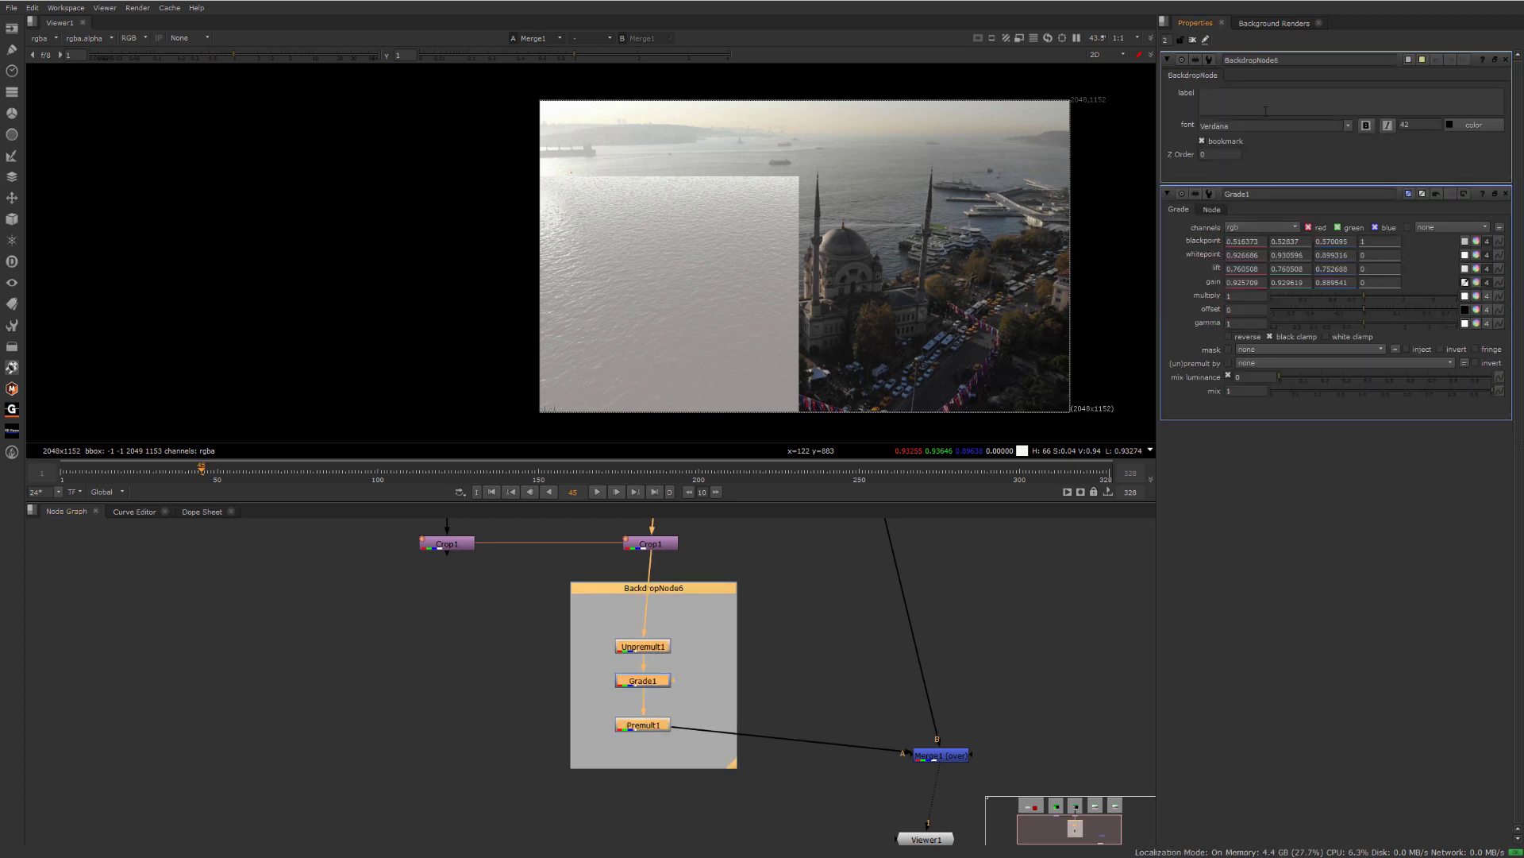
type("max lif")
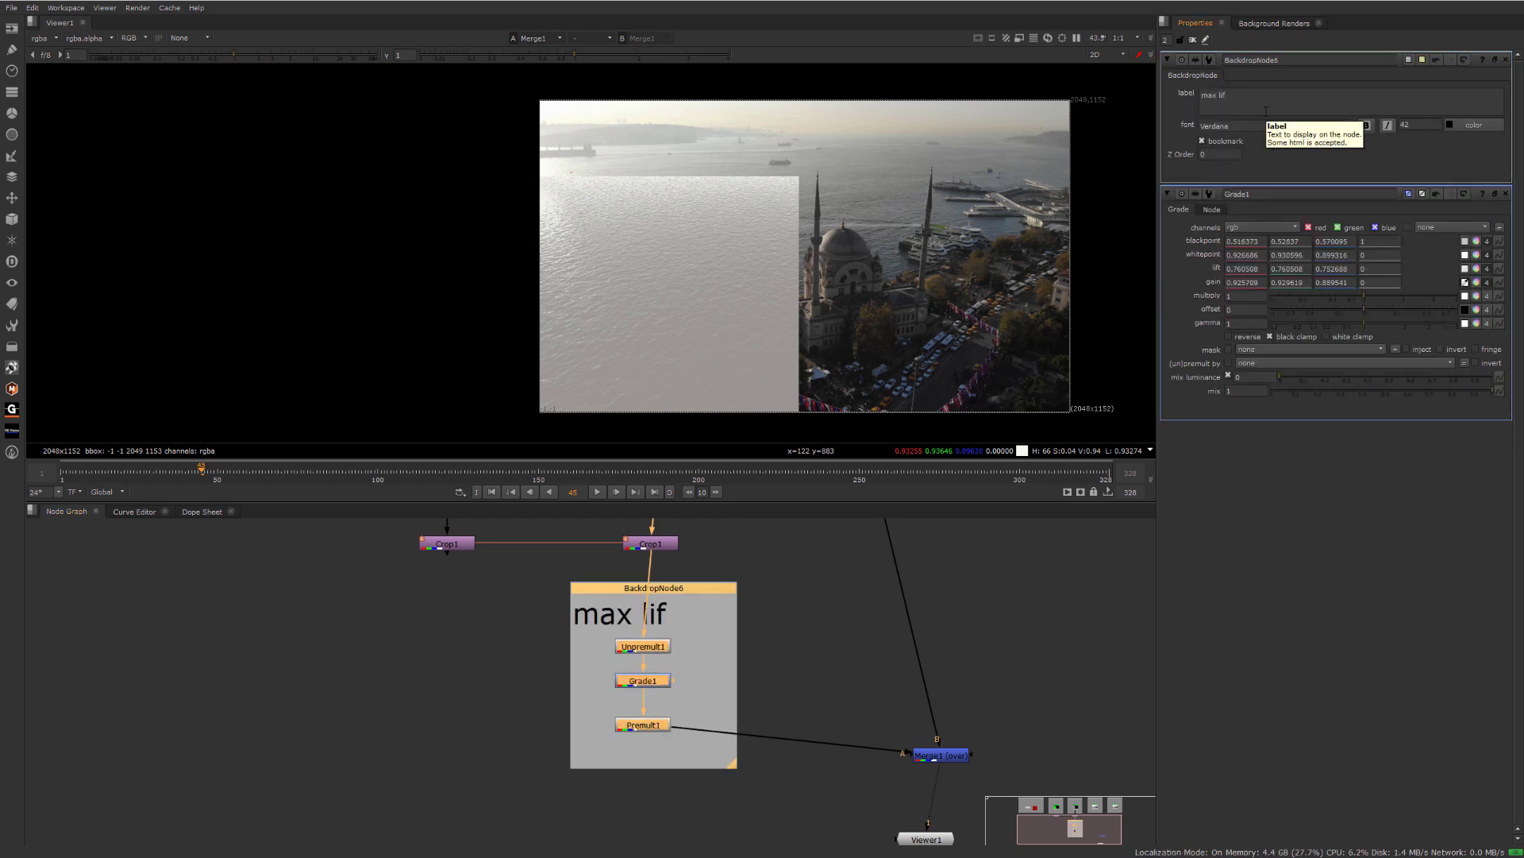
type("t grade")
left_click(786, 608)
scroll(807, 606, "down", 1)
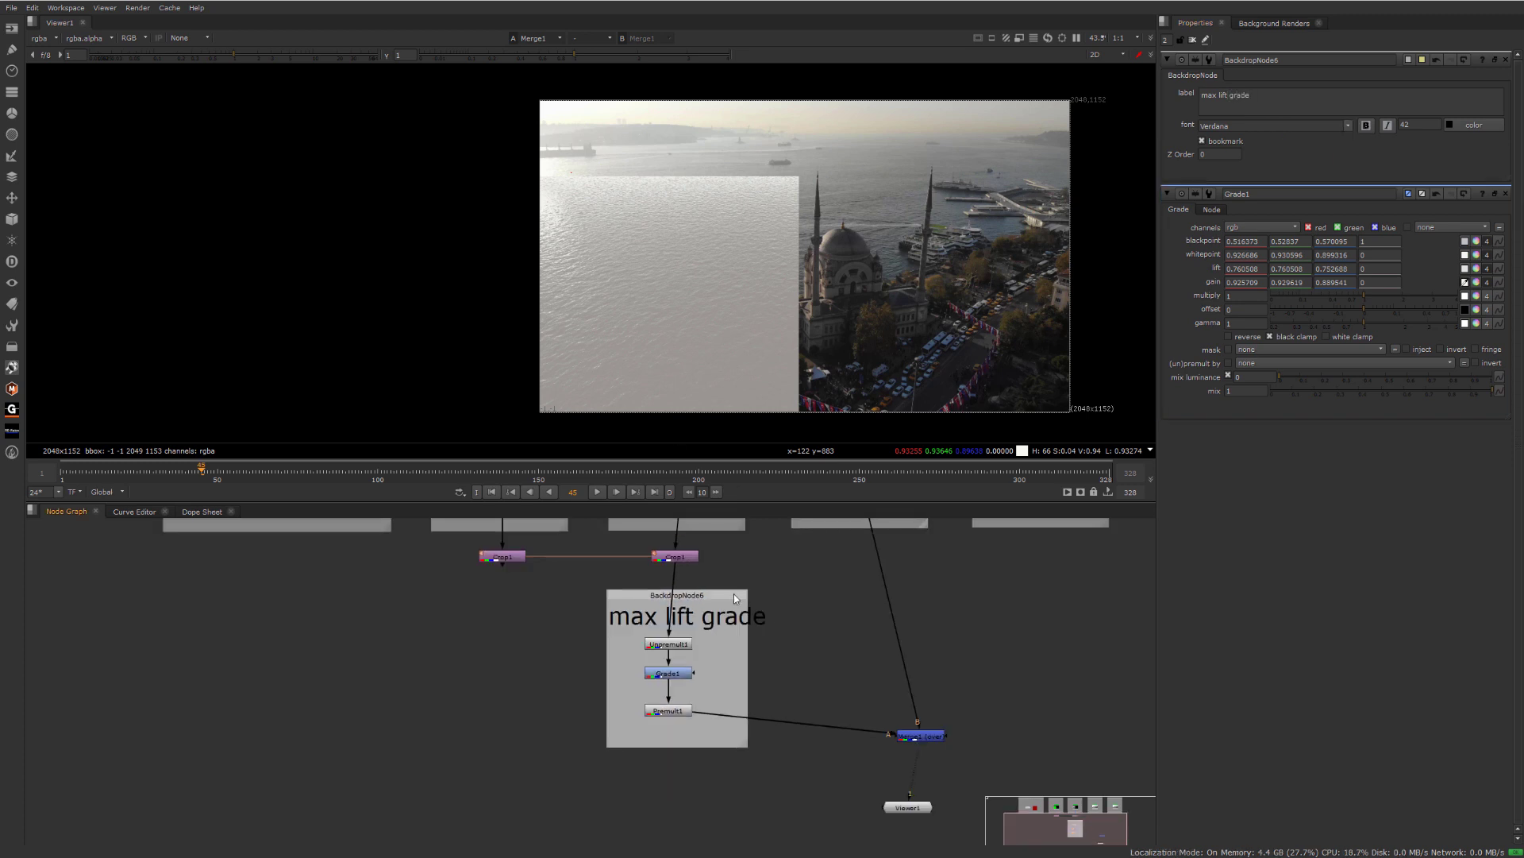
- Move the "max lift grade" group aside and reconnect the Merge's A input directly to the Crop that feeds the group
left_click_drag(724, 594, 560, 662)
left_click(688, 612)
mouse_move(664, 663)
middle_mouse_down()
mouse_move(633, 608)
mouse_move(690, 686)
mouse_move(652, 676)
middle_mouse_up()
scroll(691, 619, "down", 1)
left_click_drag(543, 792, 642, 594)
scroll(704, 636, "up", 3)
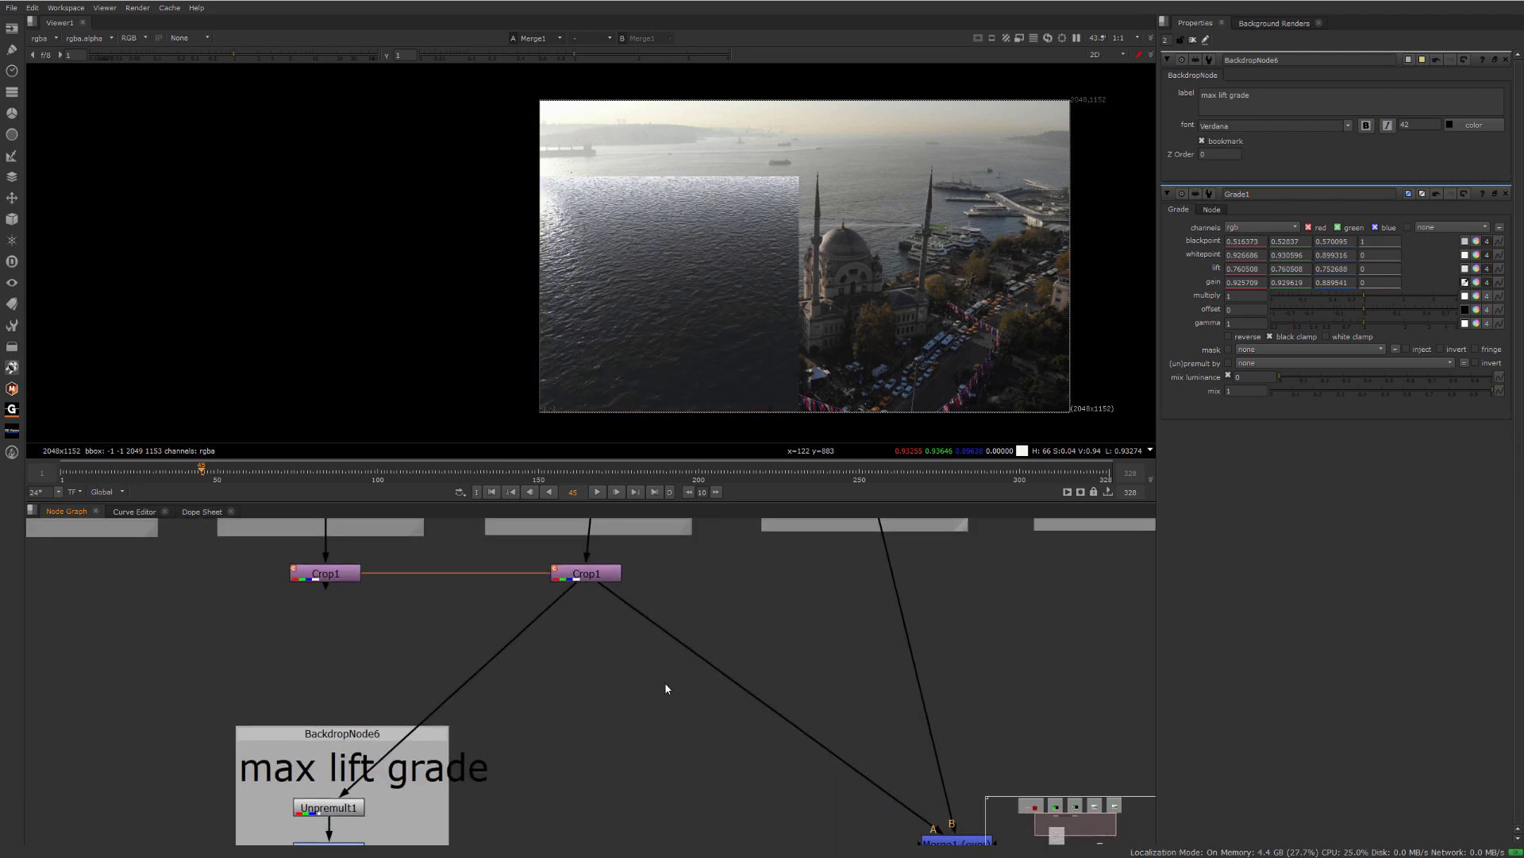
- Add a second Grade and put a new Unpremult between it and the Crop
key("g")
key("Tab")
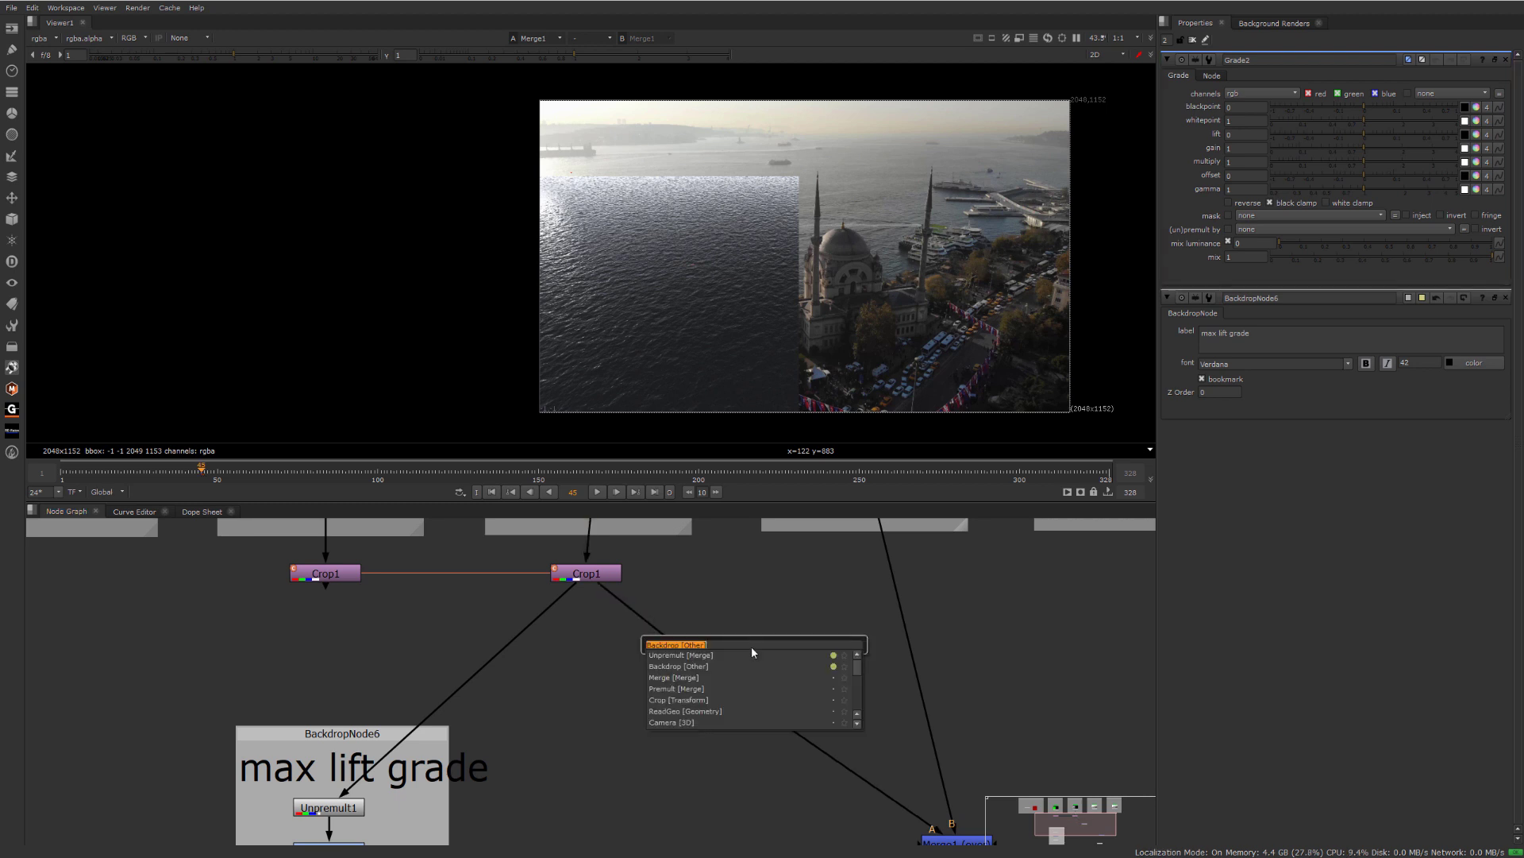
type("un")
key("Return")
left_click_drag(749, 654, 672, 649)
left_click(784, 656)
- Add a Premult between the new Grade and the Merge, and space out the new nodes along the branch
key("Tab")
type("pre")
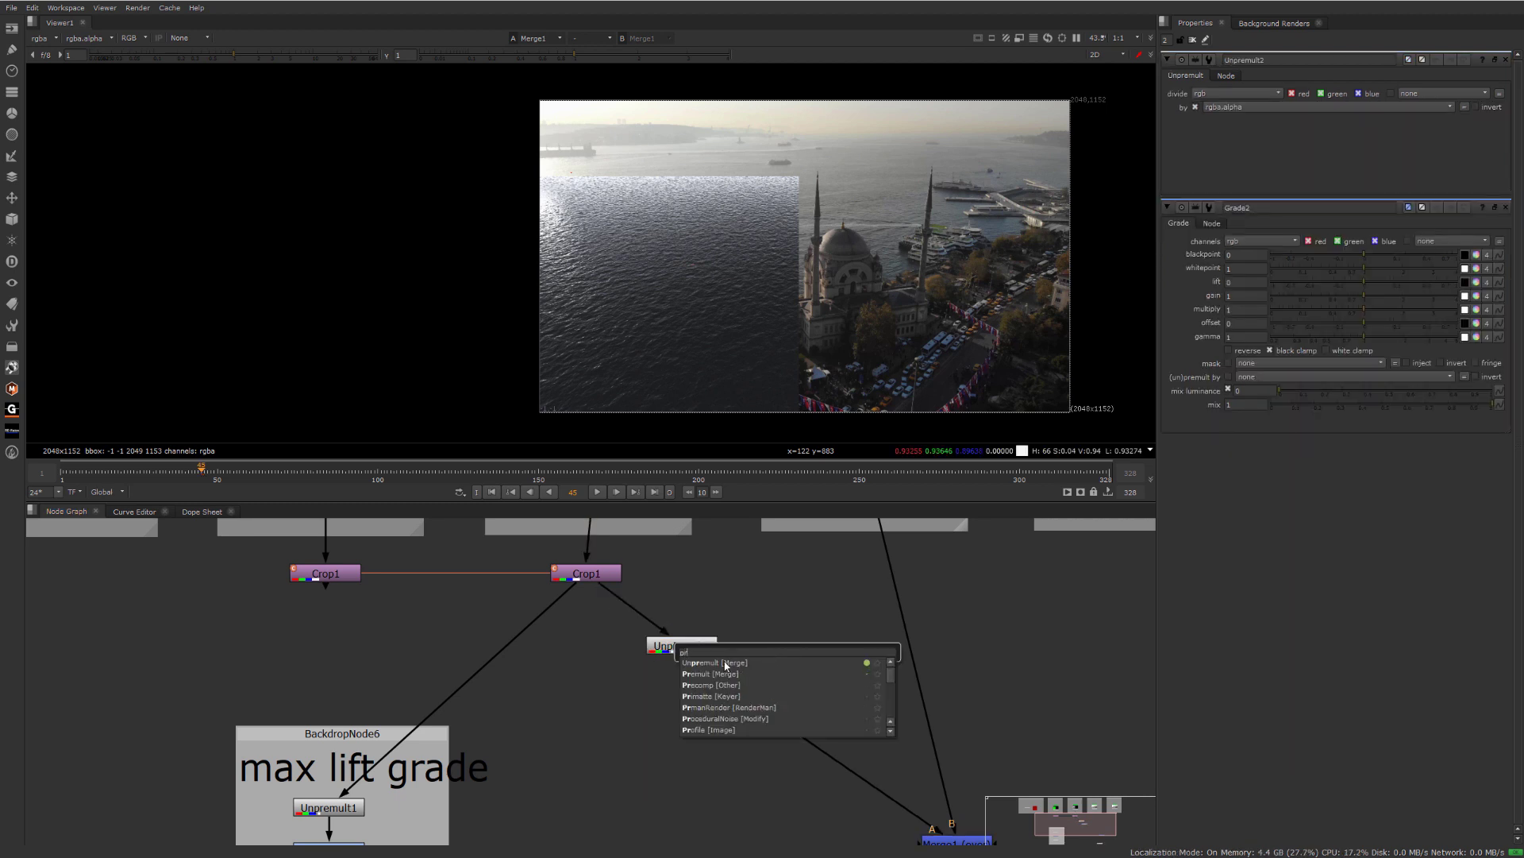
left_click(721, 672)
left_click_drag(779, 659, 750, 735)
scroll(775, 656, "down", 2)
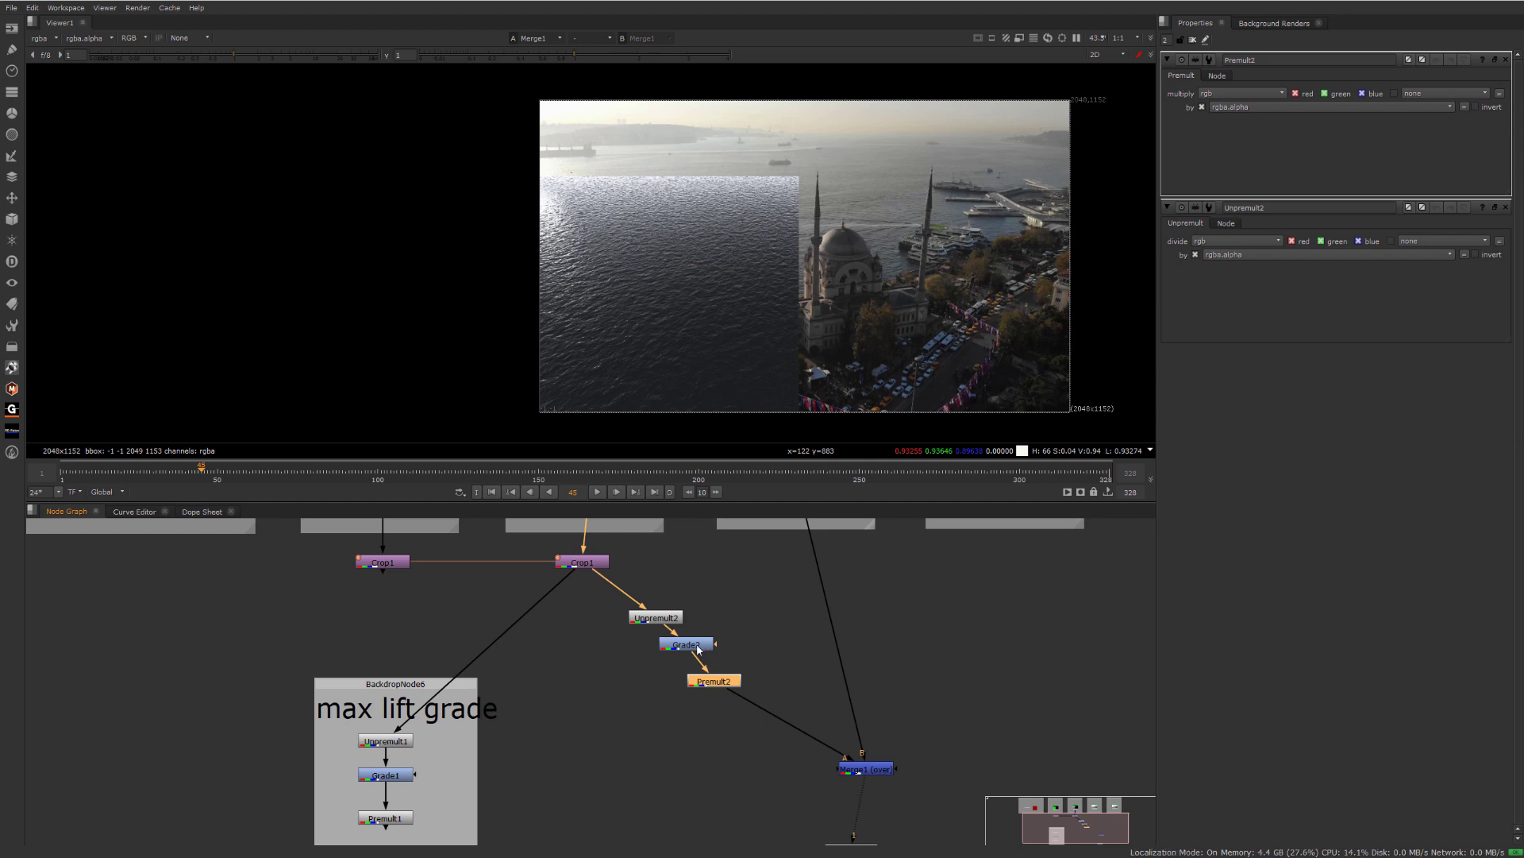
left_click_drag(695, 646, 714, 693)
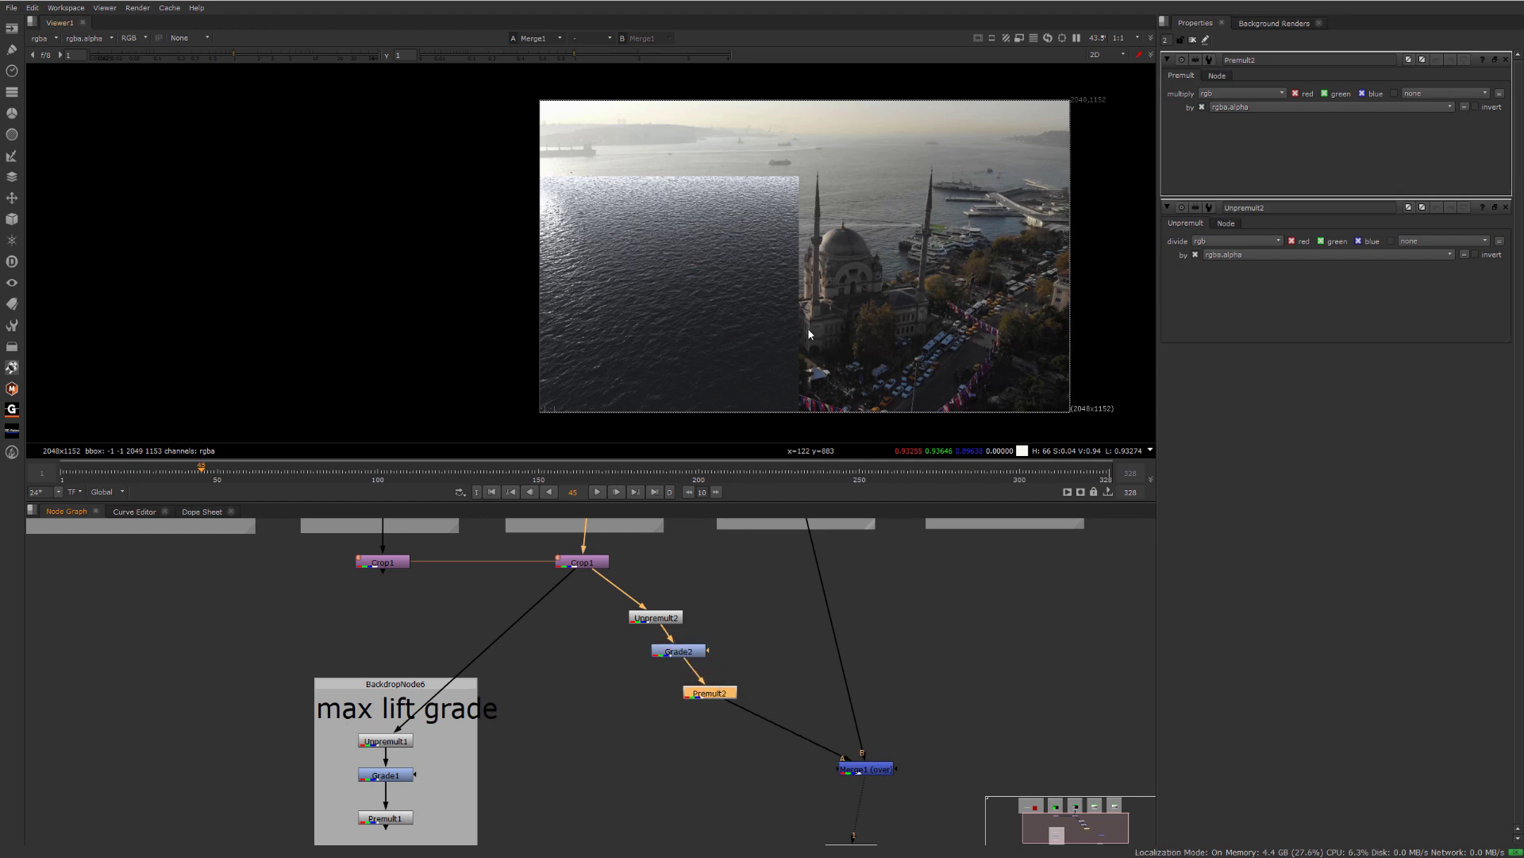
- Sample the new Grade's blackpoint from a dark pixel of the CG water beside its edge with the plate
scroll(842, 330, "up", 6)
scroll(800, 316, "down", 2)
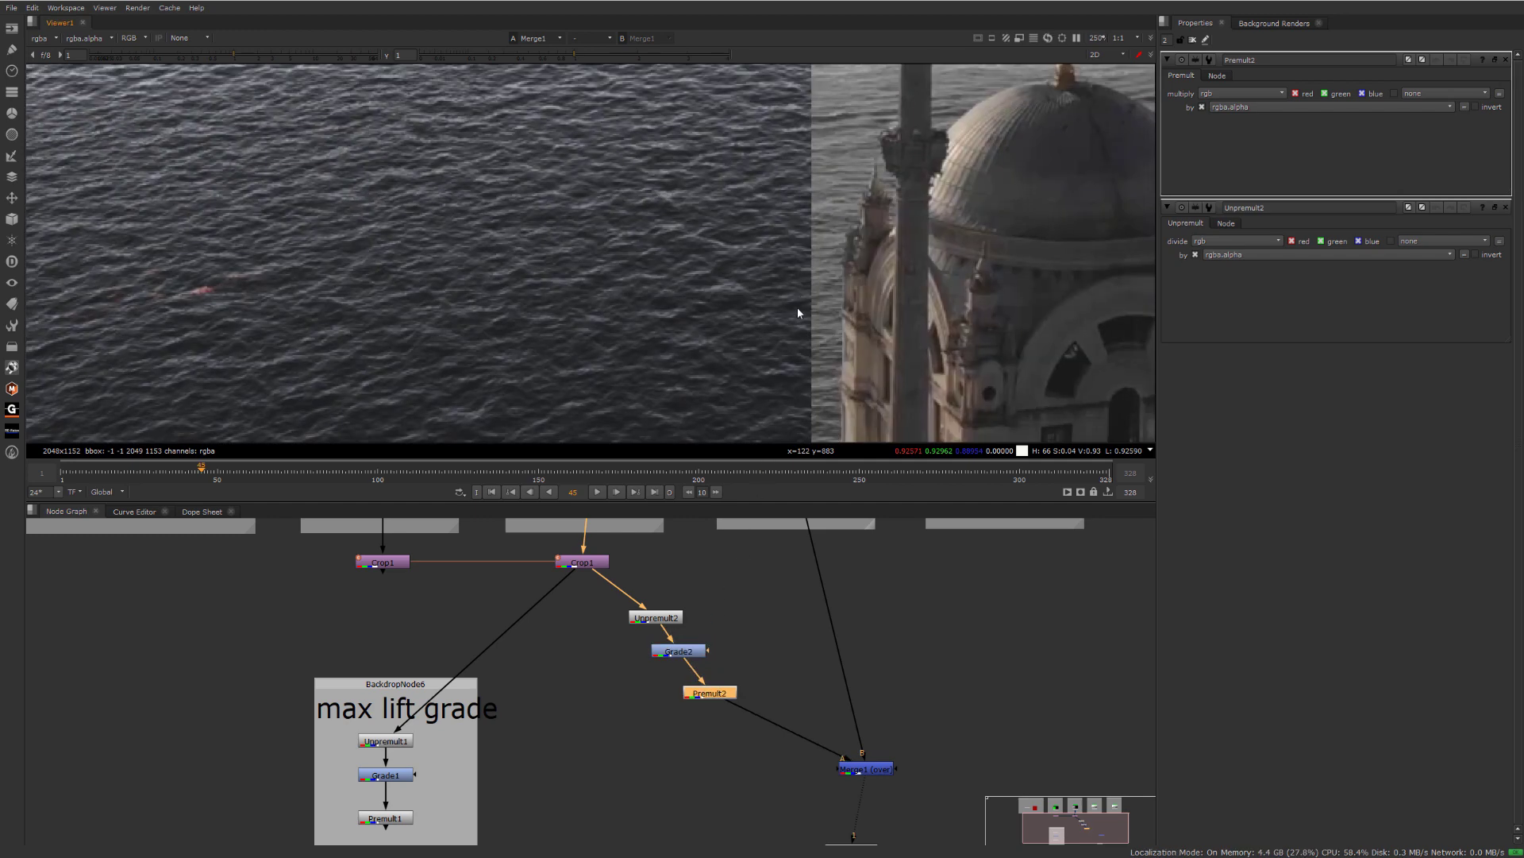
double_click(684, 655)
middle_click_drag(565, 722, 625, 665)
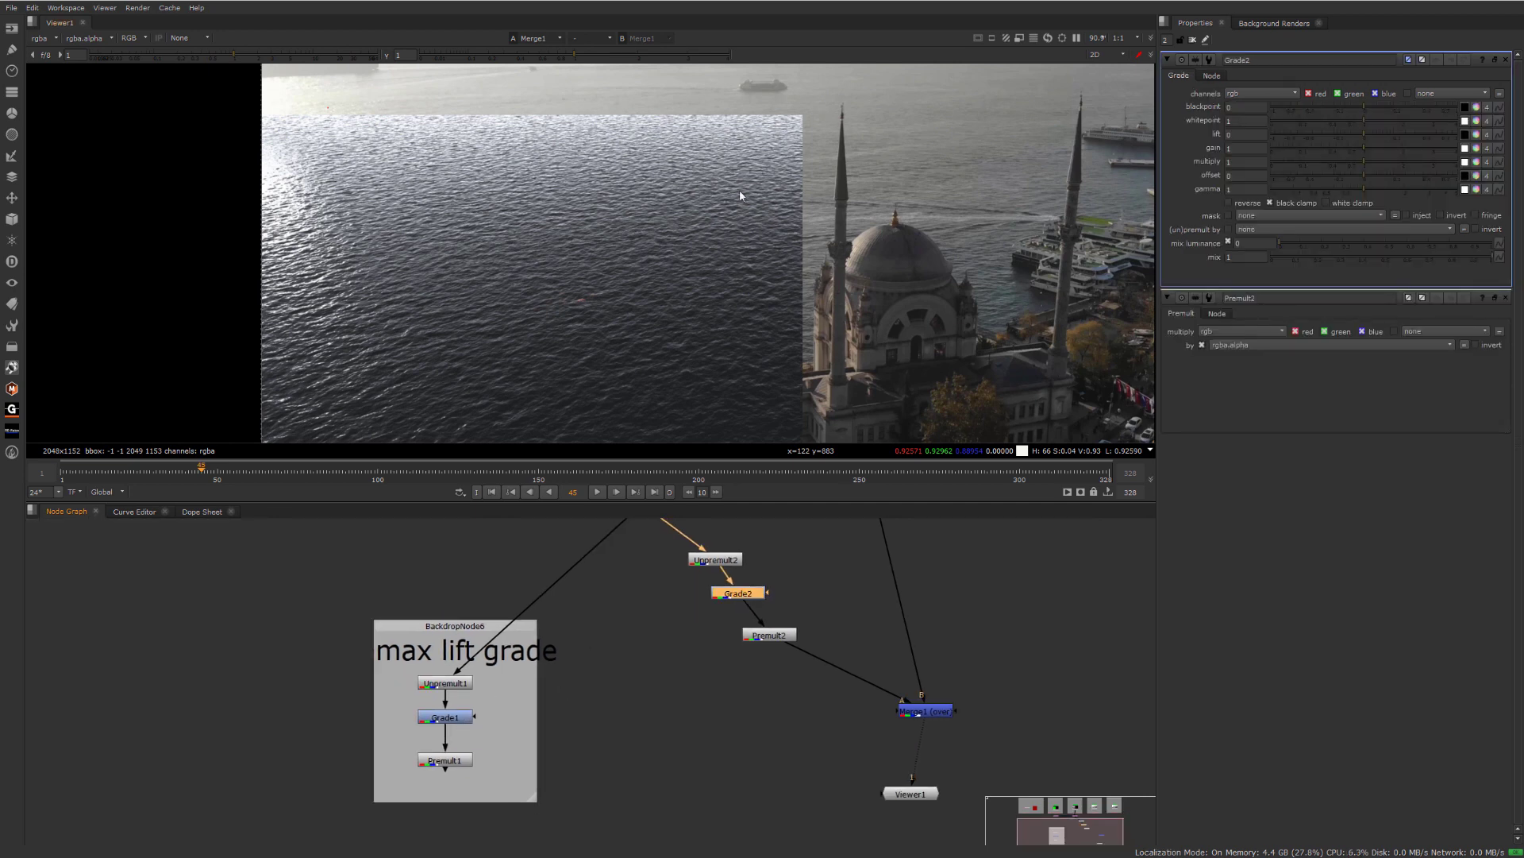
scroll(950, 217, "up", 5)
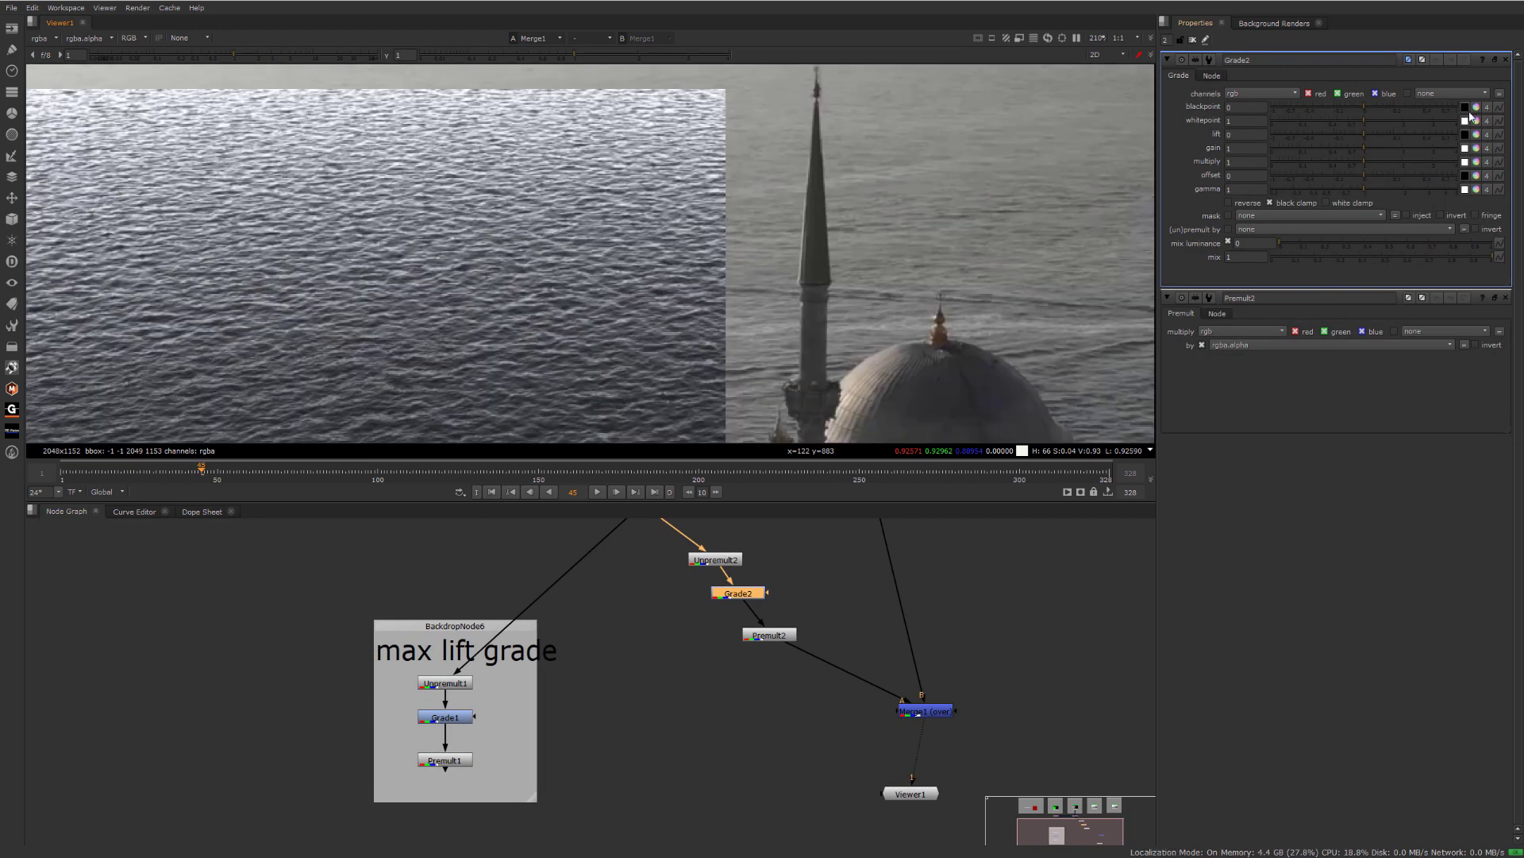
scroll(770, 190, "up", 5)
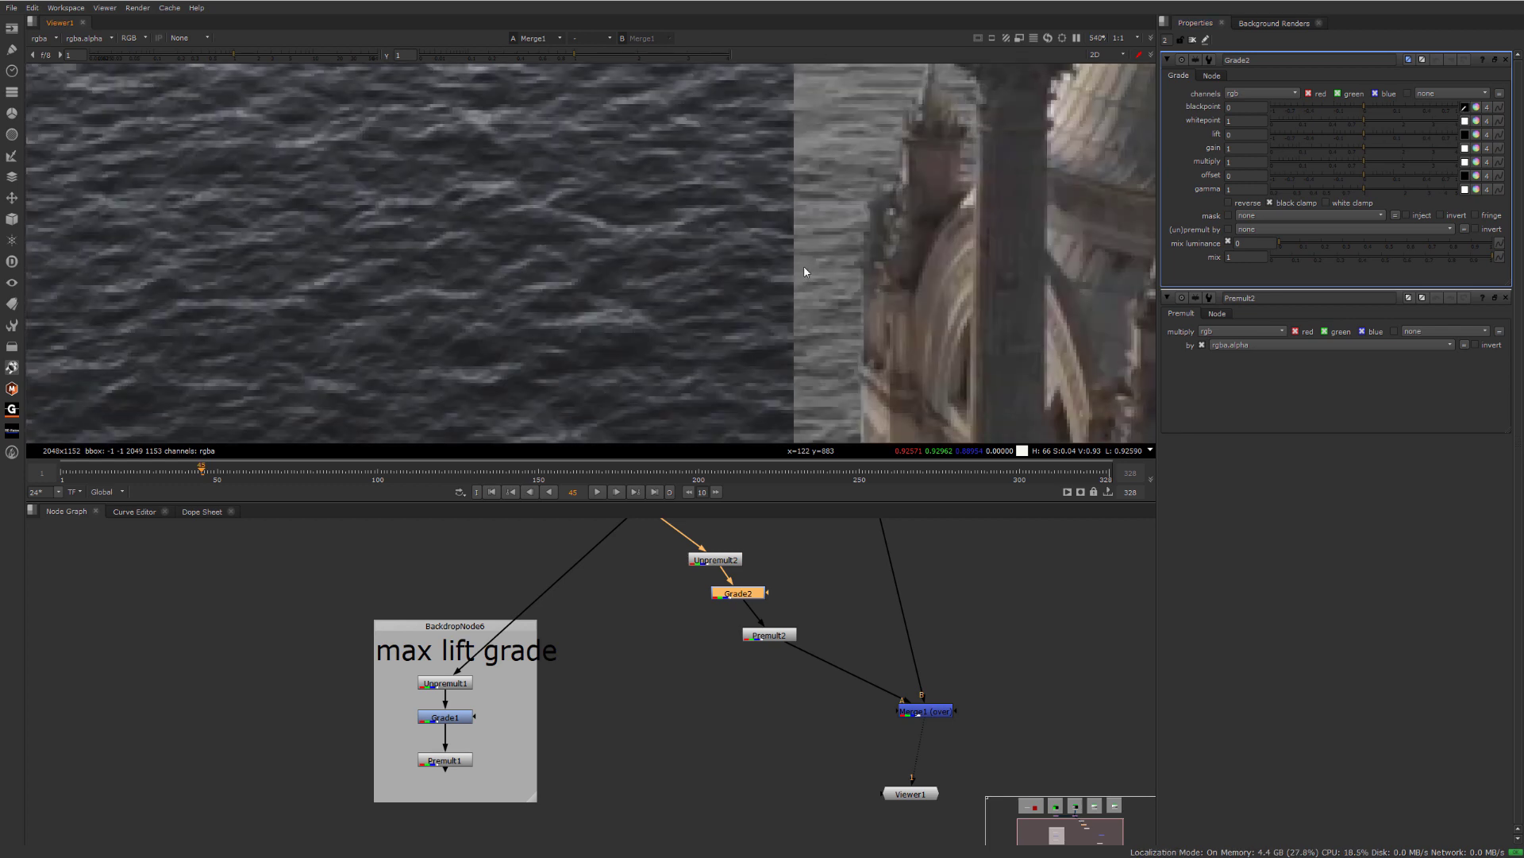
scroll(804, 278, "up", 5)
left_click(834, 156, "ctrl")
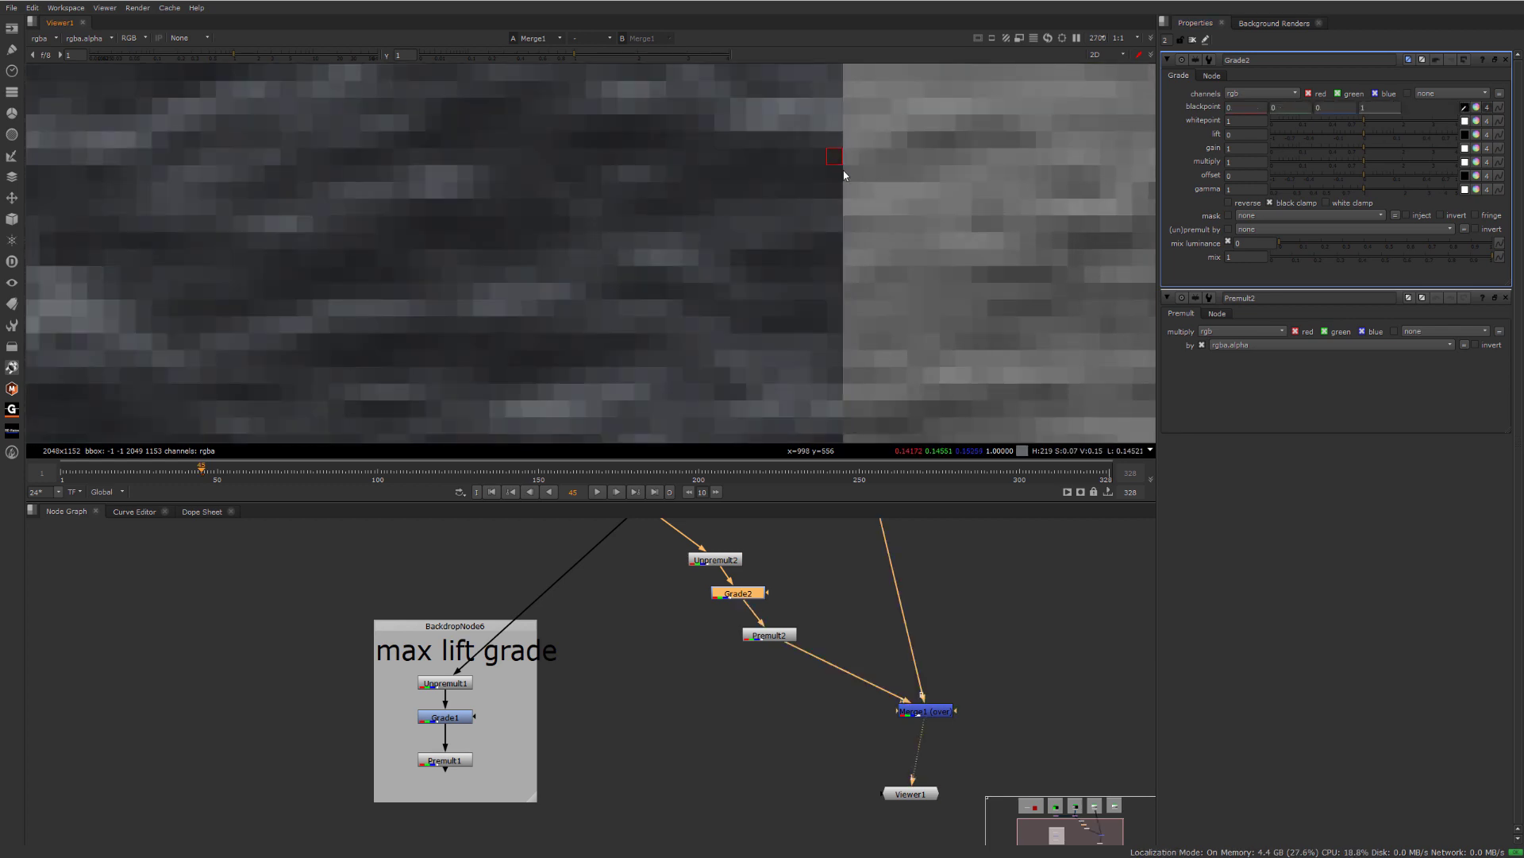
left_click(829, 163, "ctrl")
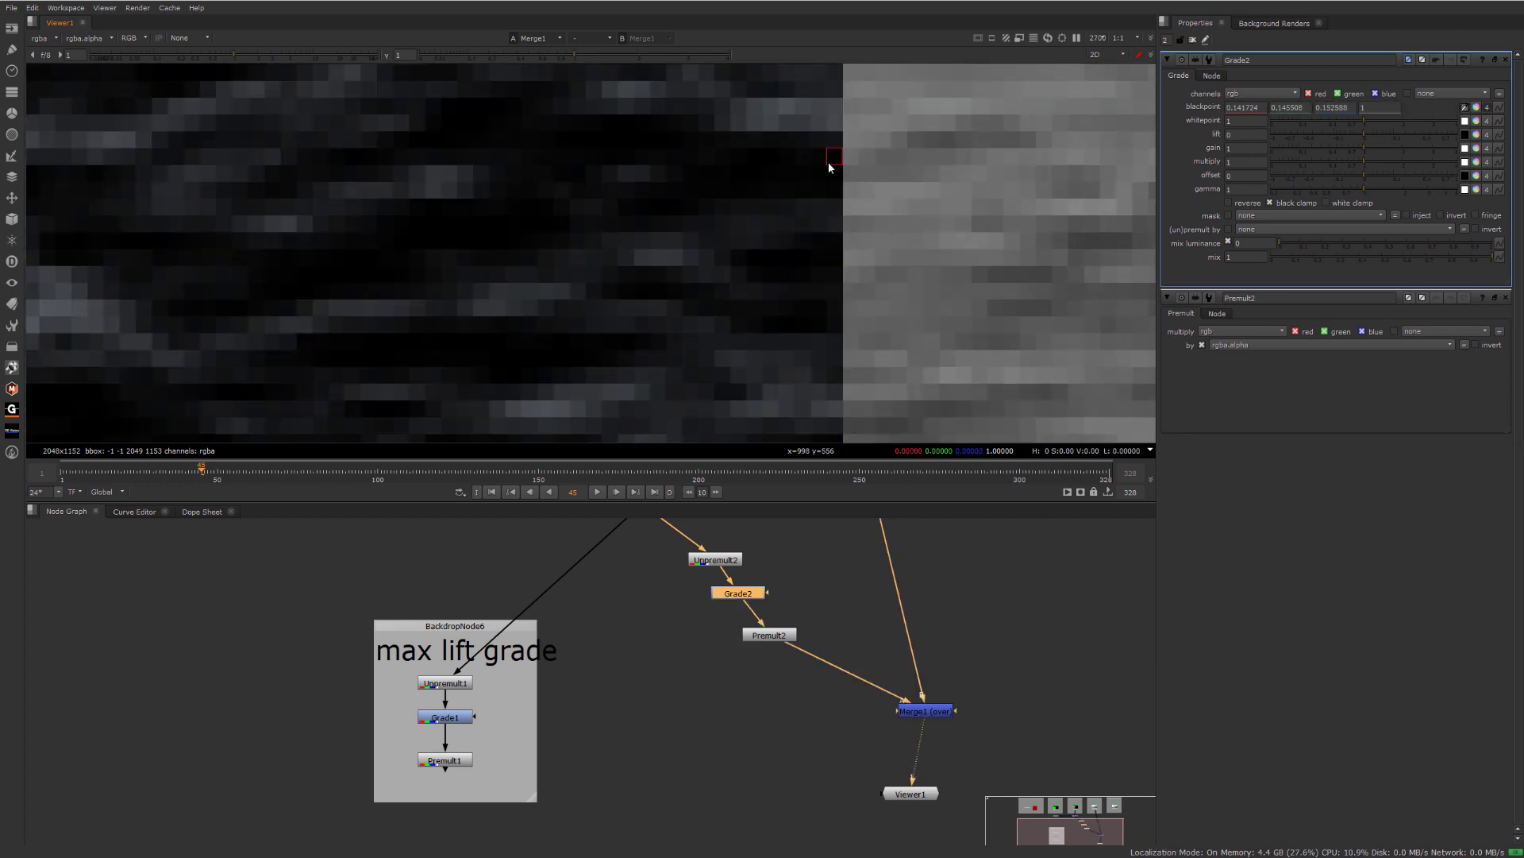
- Sample the new Grade's whitepoint from the brightest part of the CG water
left_click(1465, 121)
scroll(1004, 144, "down", 5)
middle_click_drag(887, 141, 887, 381)
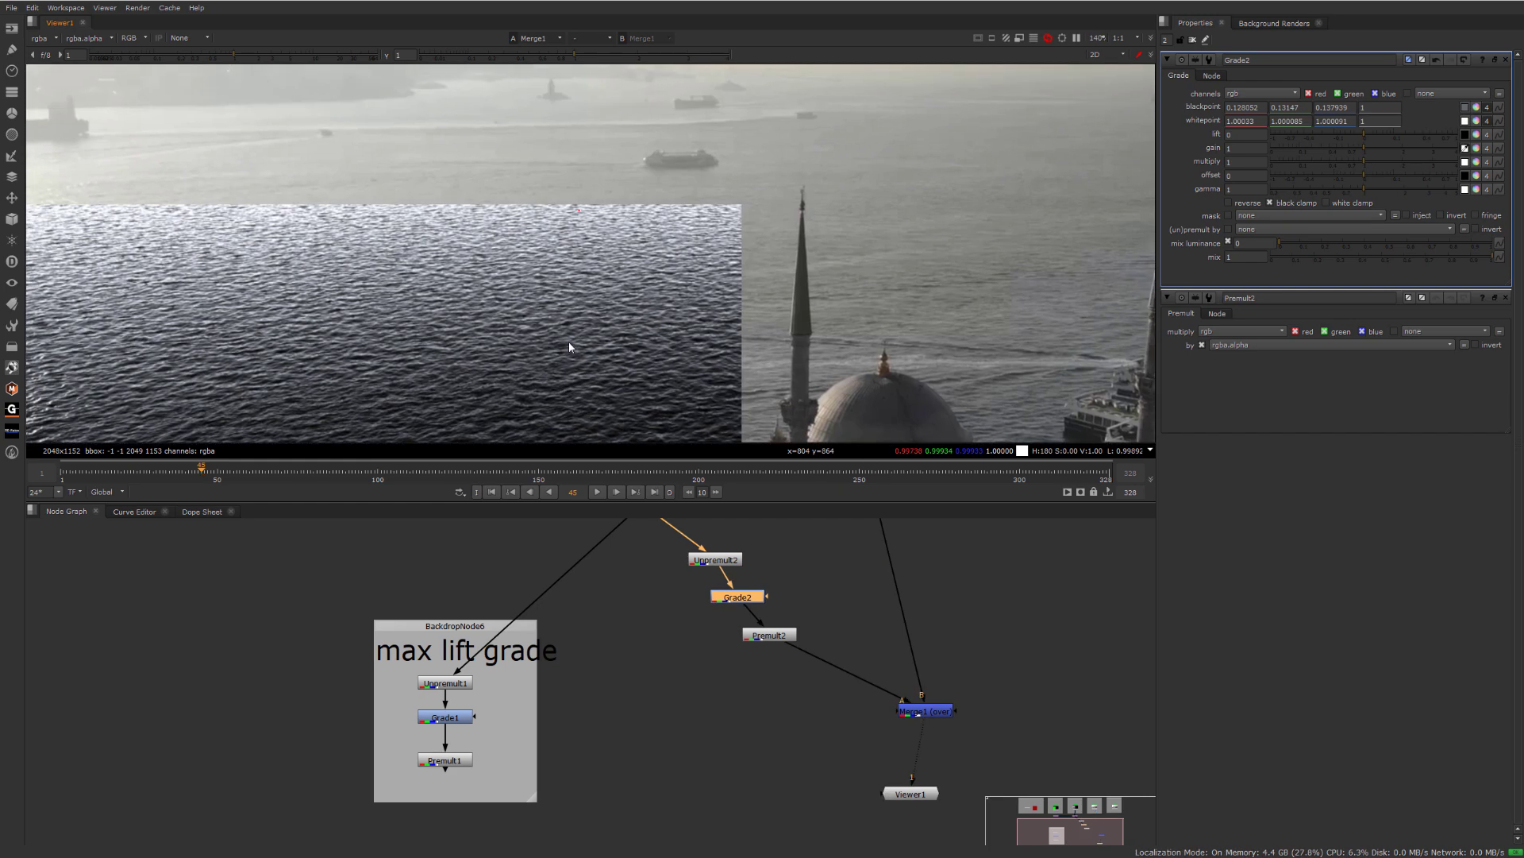
- Sample the new Grade's gain from the bright plate water just above the far edge of the CG water
middle_click_drag(741, 194, 825, 145, "alt")
left_click(765, 254, "ctrl")
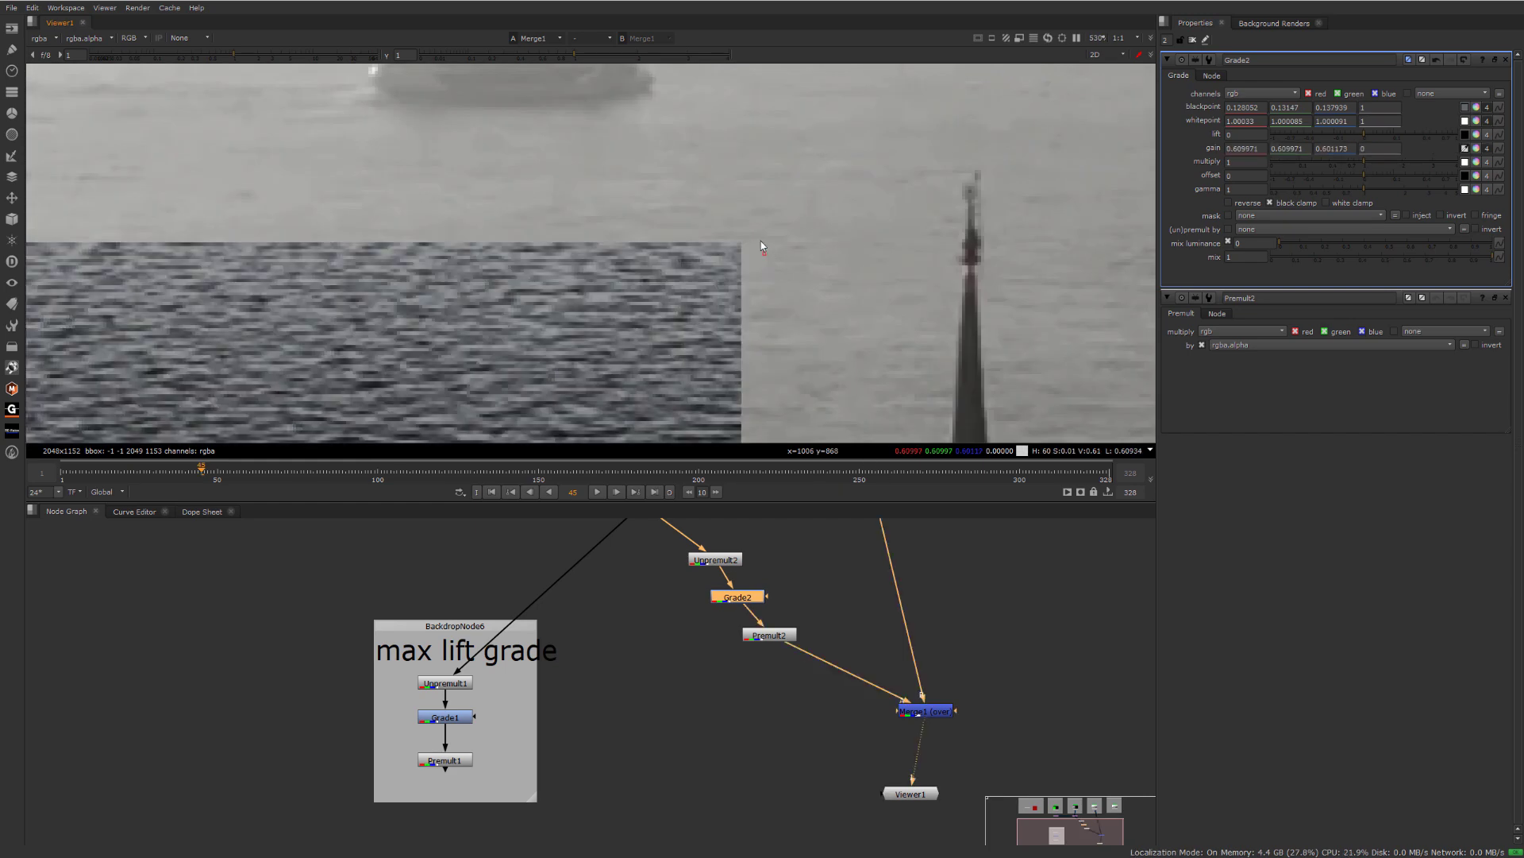
scroll(754, 239, "down", 7)
left_click(621, 182, "ctrl")
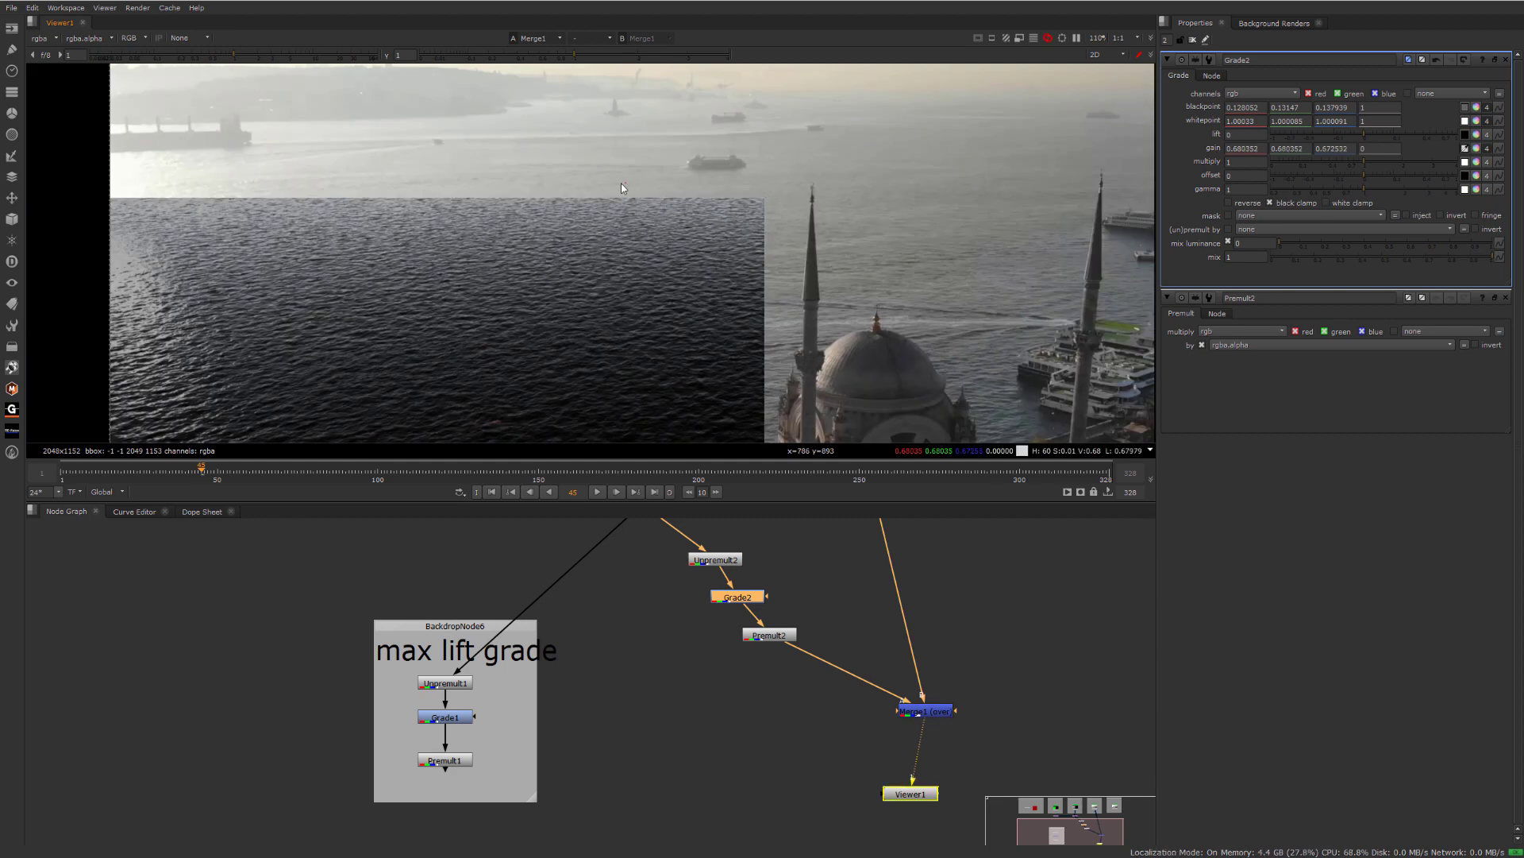
left_click_drag(621, 183, 603, 188, "ctrl")
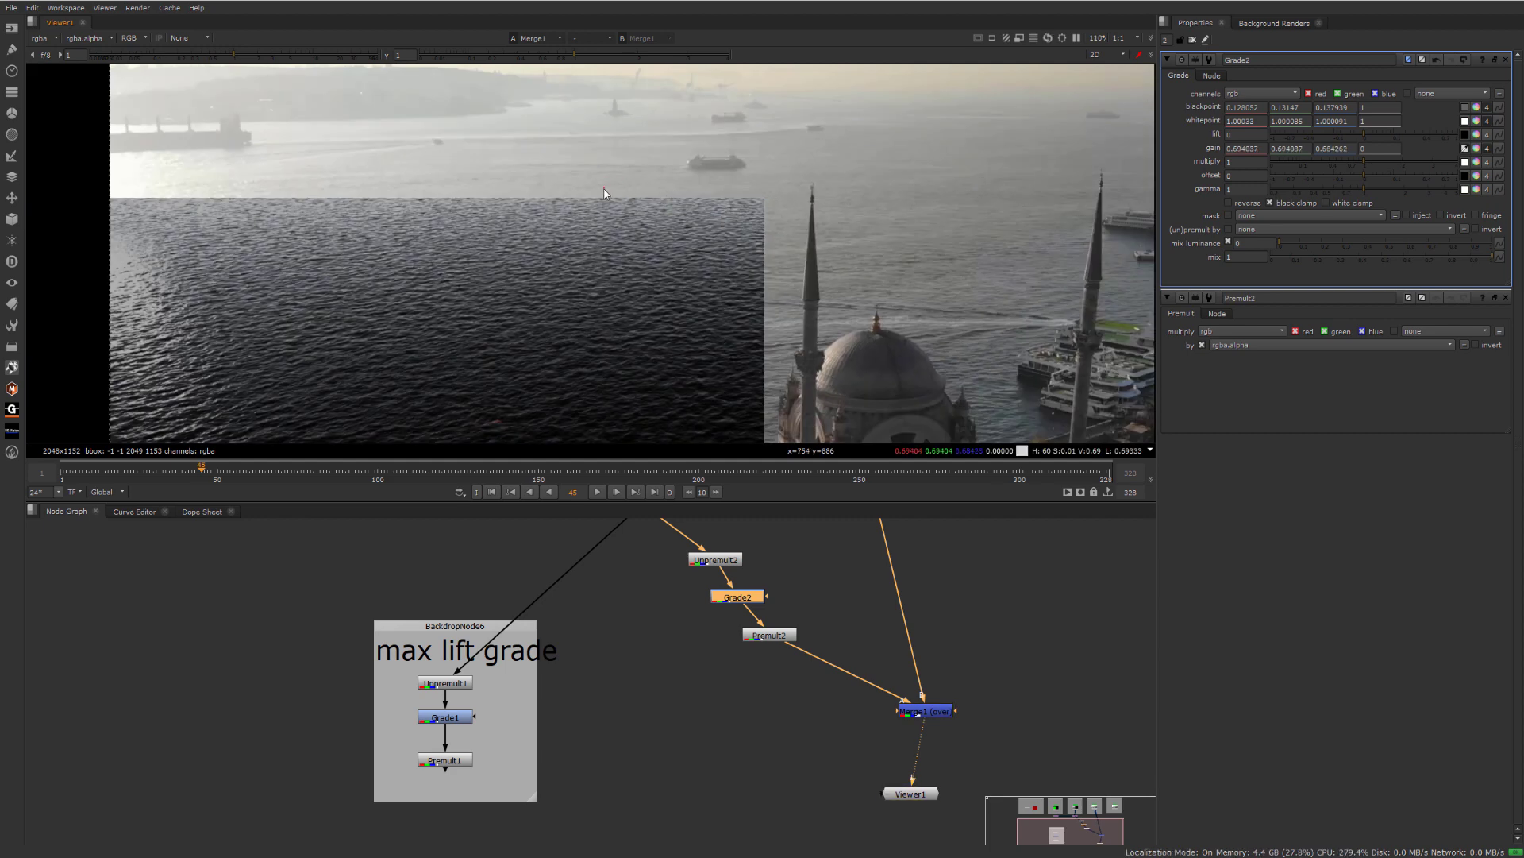
left_click(1465, 162)
key("ctrl+z")
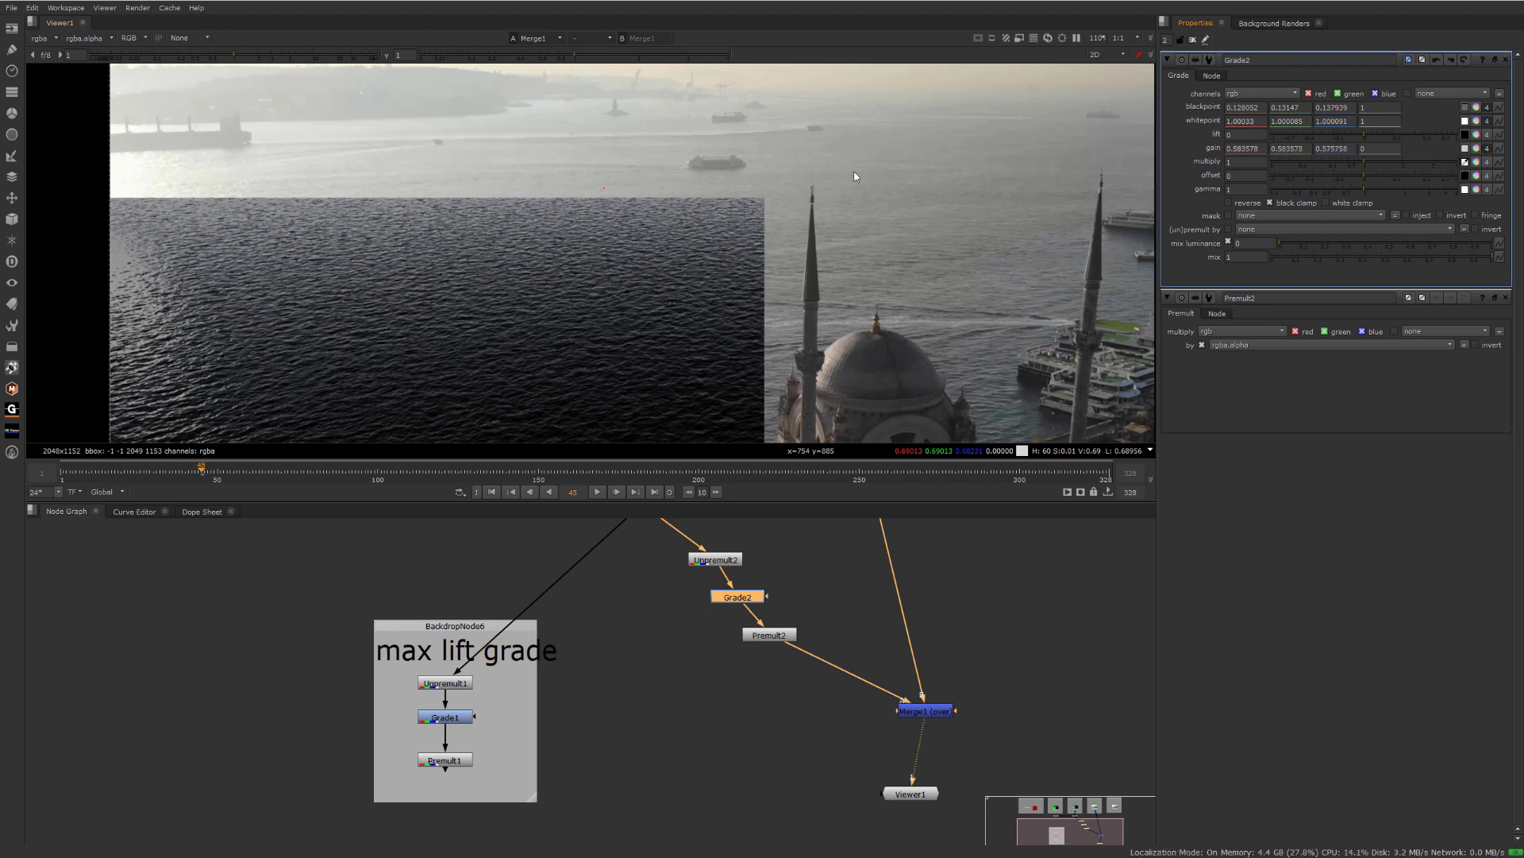
left_click(1464, 148)
left_click(530, 189, "ctrl")
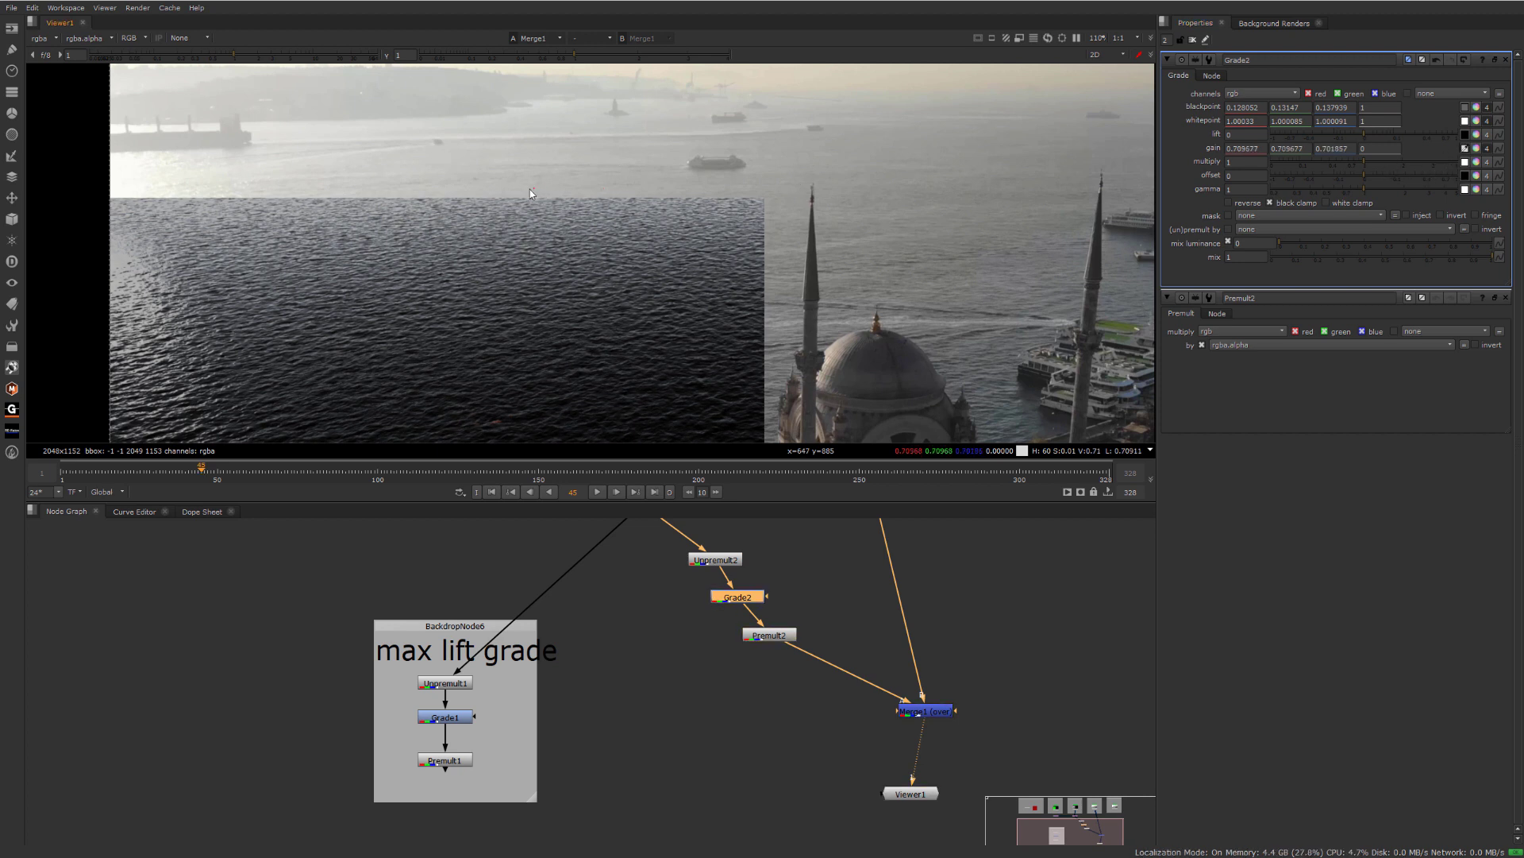
left_click_drag(494, 189, 501, 196, "ctrl")
left_click(502, 192, "ctrl")
- Sample the new Grade's lift from a dark shadow pixel beside the pier in the plate
left_click(1466, 136)
middle_click_drag(780, 389, 648, 136)
scroll(666, 248, "up", 6)
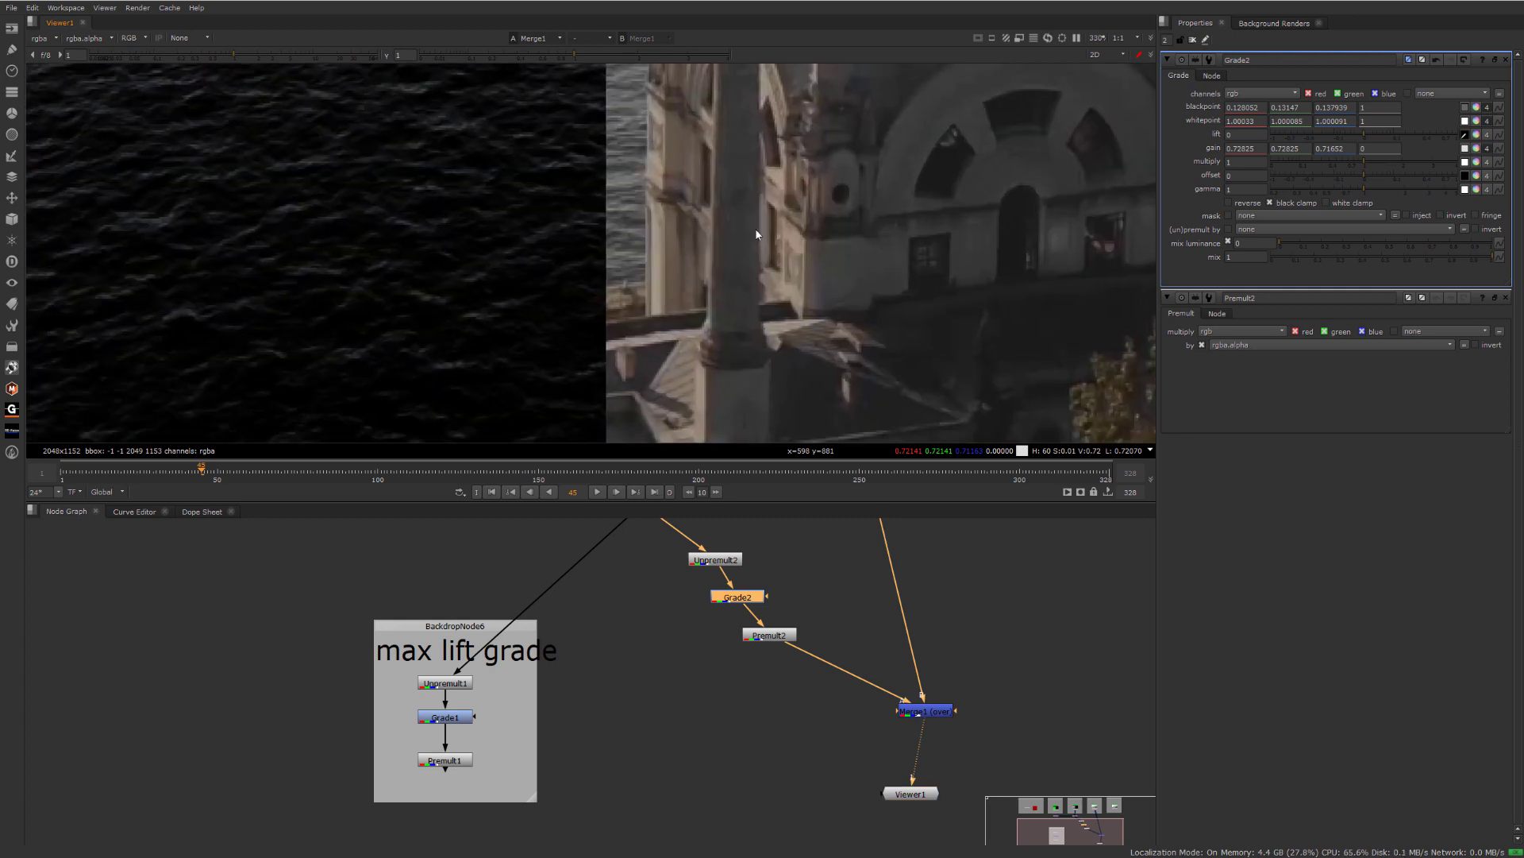
middle_click_drag(755, 230, 675, 319)
scroll(798, 247, "up", 7)
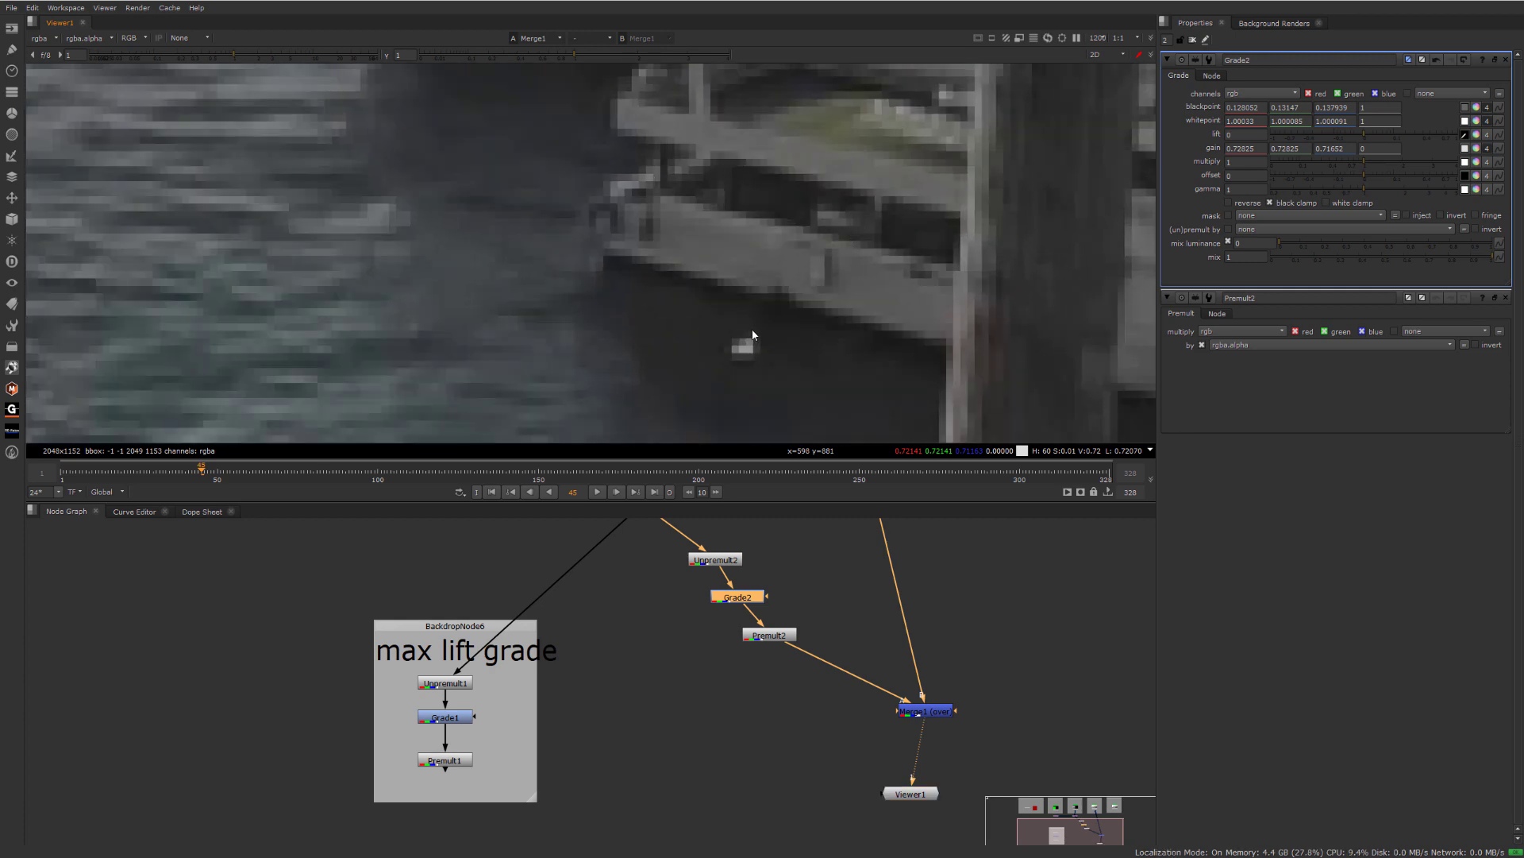
middle_click_drag(618, 151, 811, 336)
scroll(740, 187, "up", 2)
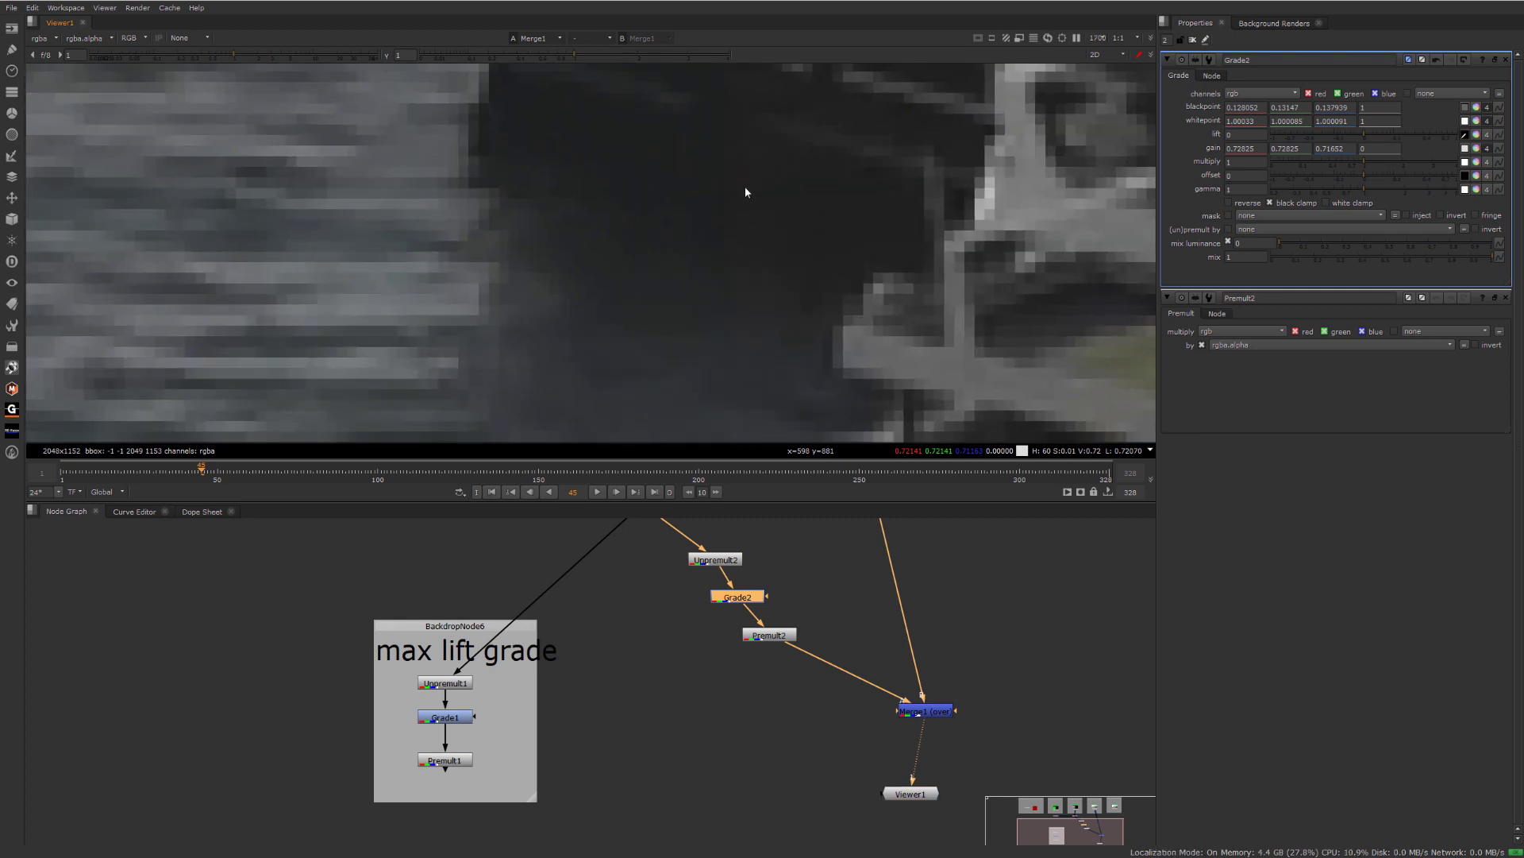
left_click(752, 189, "ctrl")
- Compare the CG water against the plate with the new Grade disabled and enabled
scroll(749, 194, "down", 20)
middle_click_drag(651, 243, 616, 412)
scroll(785, 310, "up", 6)
middle_click_drag(818, 382, 815, 296)
left_click(746, 598)
key("d")
key("d")
key("d")
key("d")
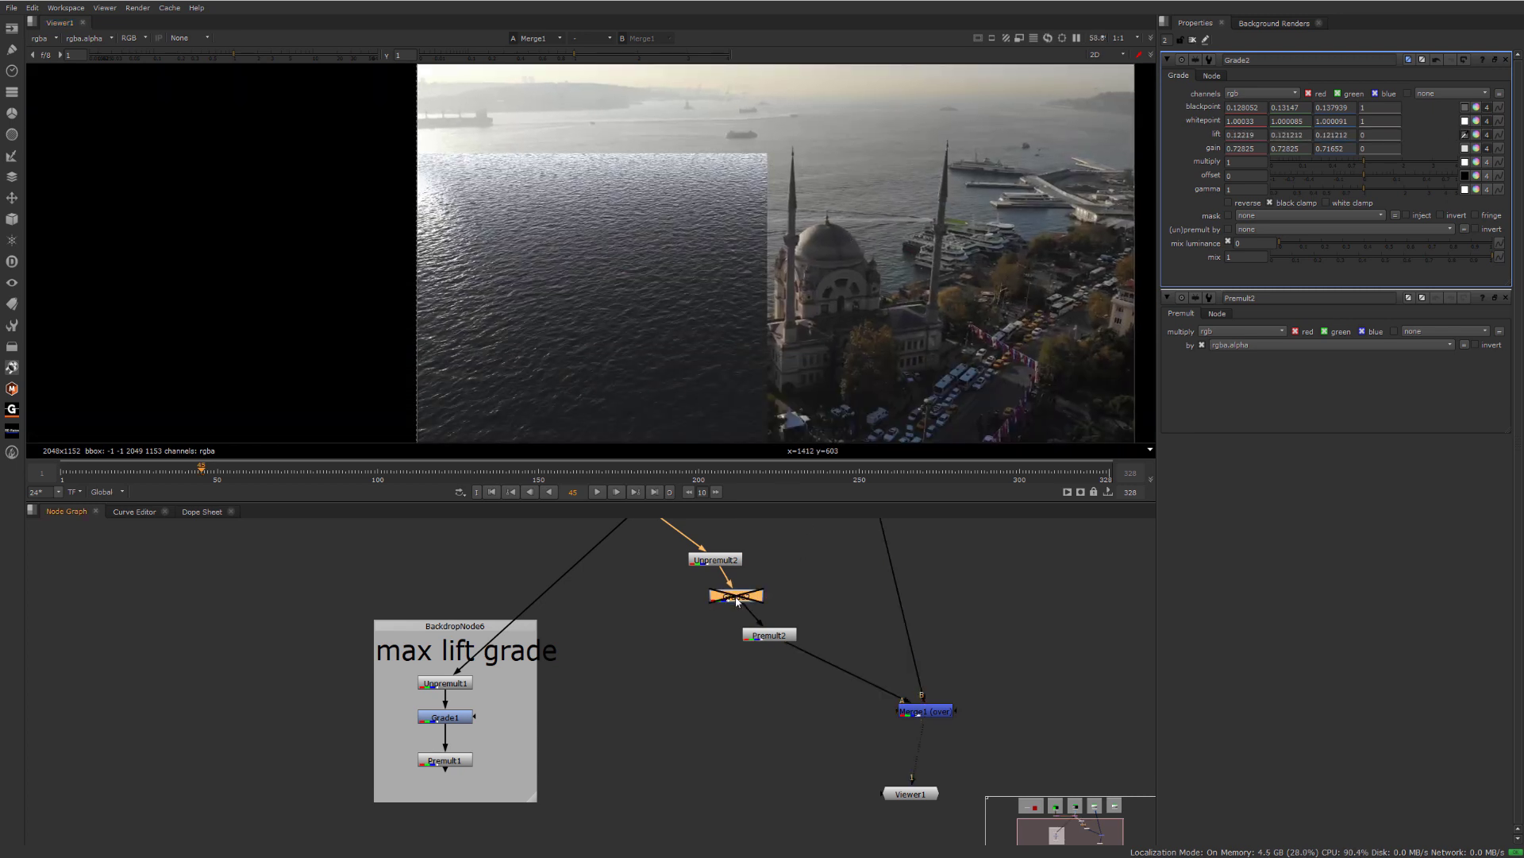
- Reposition the new Unpremult, Grade and Premult nodes and place a copy of the "max lift grade" backdrop around them
left_click_drag(837, 540, 662, 645)
left_click_drag(759, 634, 721, 697)
left_click(575, 638)
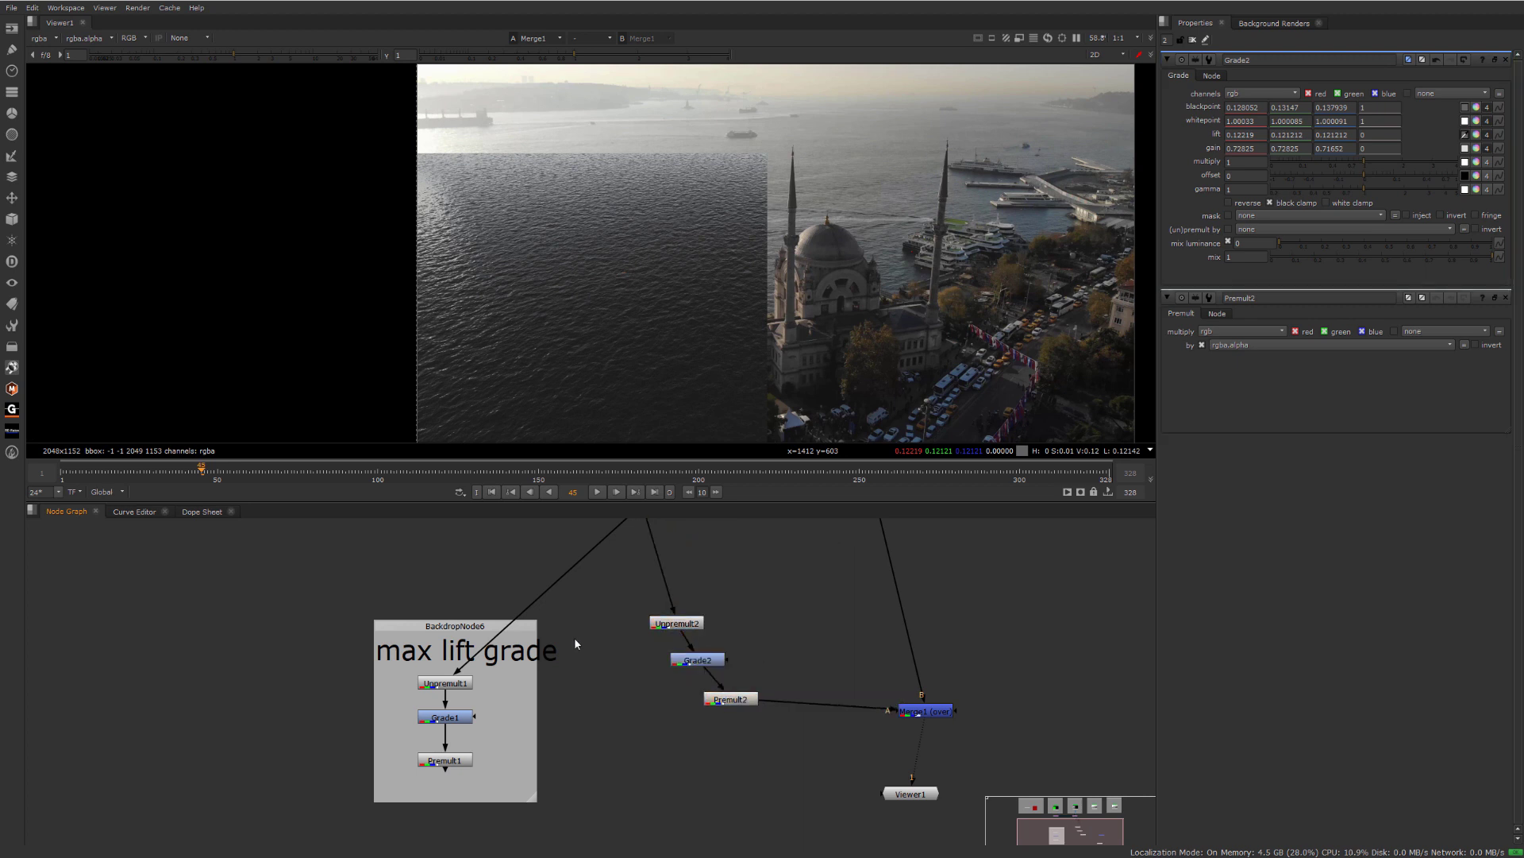
left_click(532, 625, "ctrl")
key("ctrl+c")
key("ctrl+v")
left_click_drag(545, 549, 705, 570)
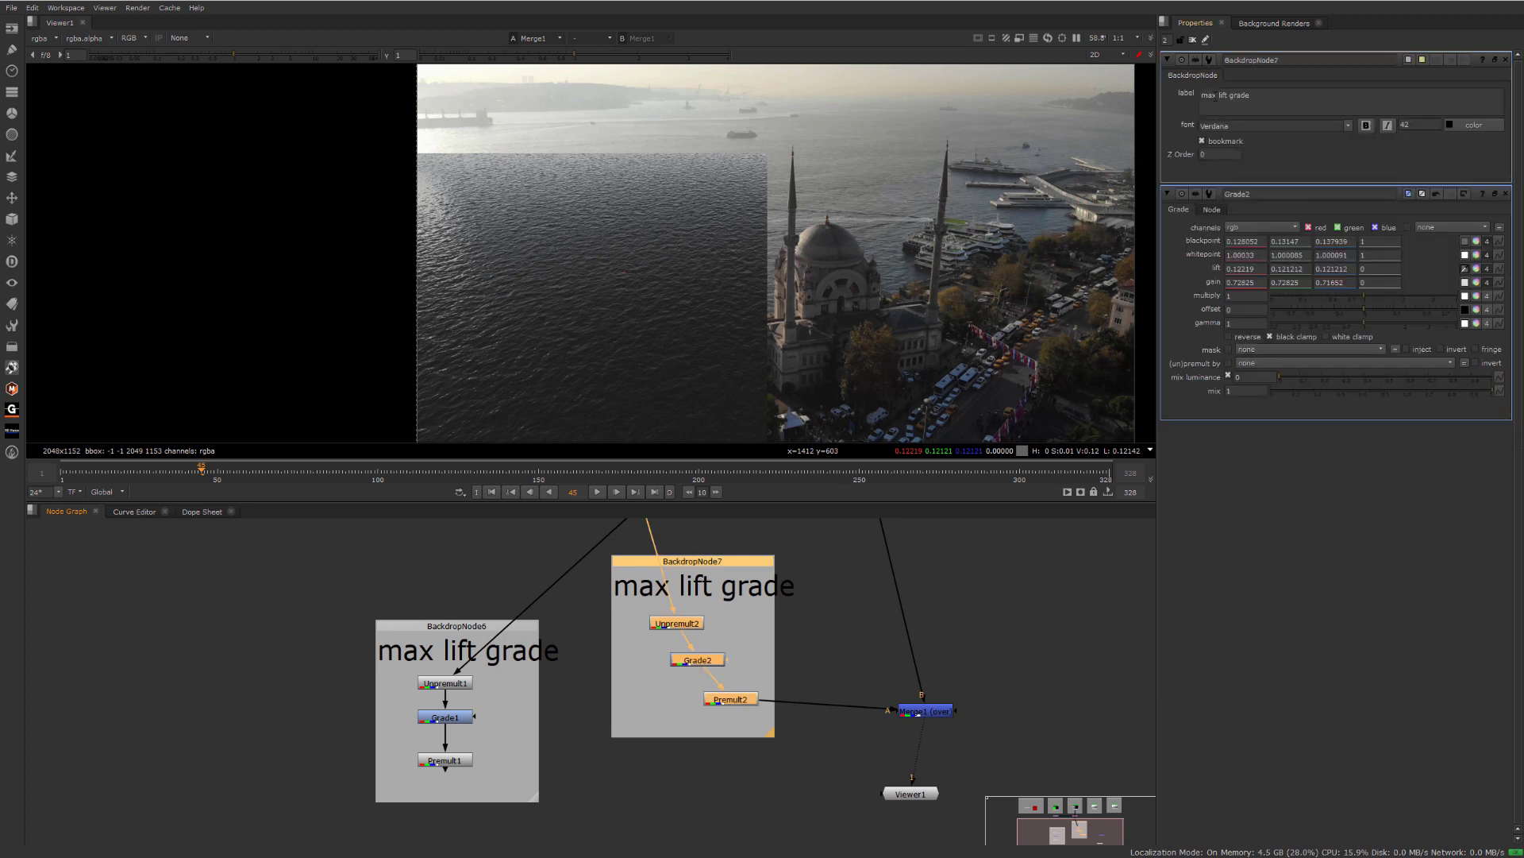
- Label the copied backdrop "min lift grade"
key("BackSpace")
key("BackSpace")
type("in")
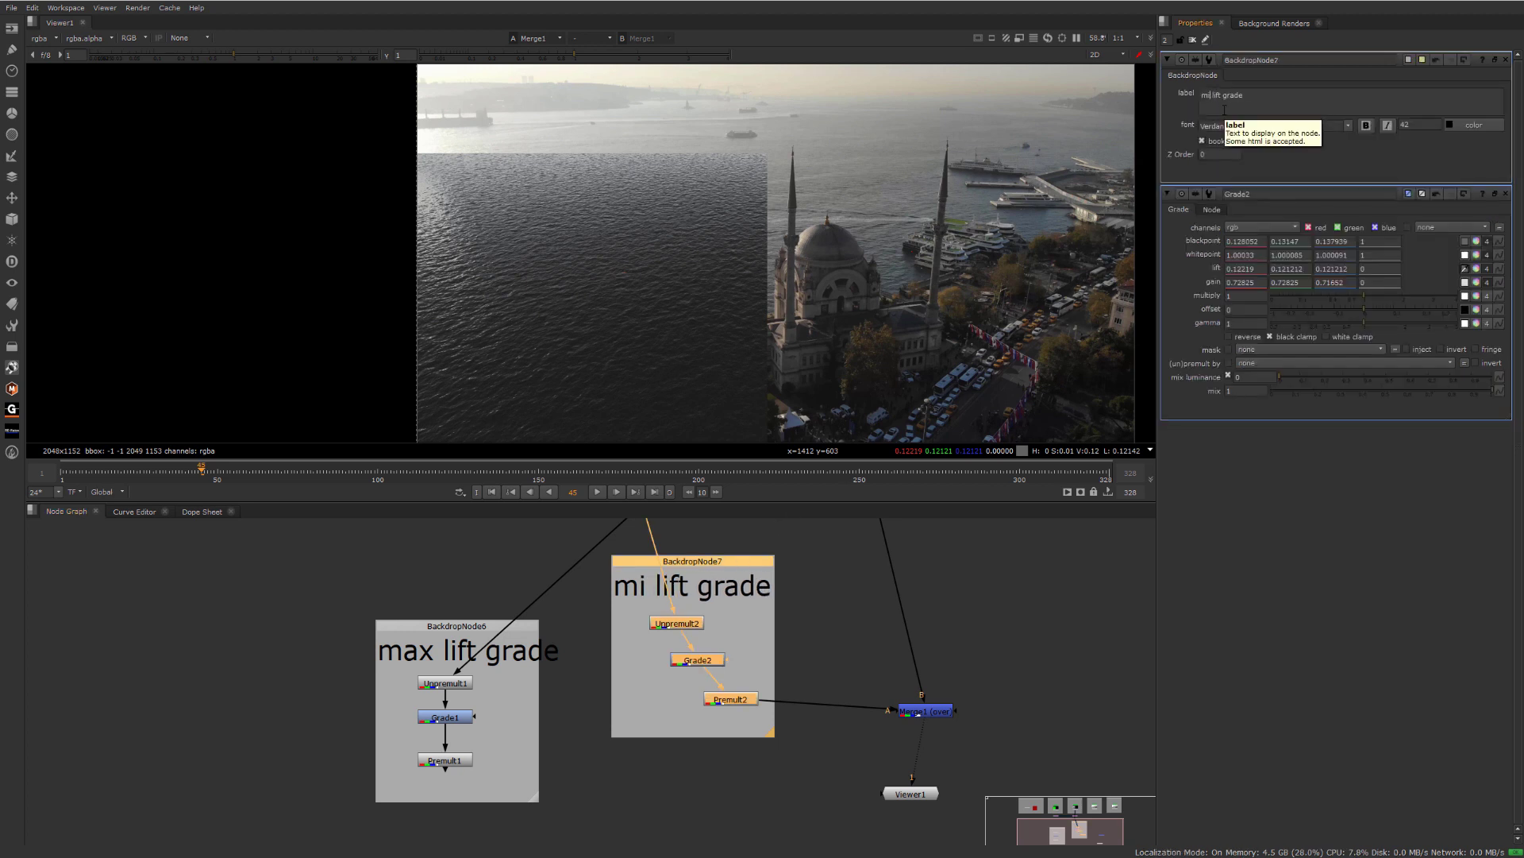
left_click(833, 559)
- Line up the nodes vertically inside the "min lift grade" backdrop and move the Merge and Viewer nodes farther down
mouse_move(706, 658)
left_mouse_down()
mouse_move(685, 663)
mouse_move(731, 696)
mouse_move(687, 692)
mouse_move(709, 686)
left_mouse_up()
left_click(804, 600)
scroll(804, 600, "down", 1)
left_click(839, 623)
scroll(838, 623, "down", 5)
left_click_drag(899, 640, 825, 707)
left_click_drag(879, 660, 927, 768)
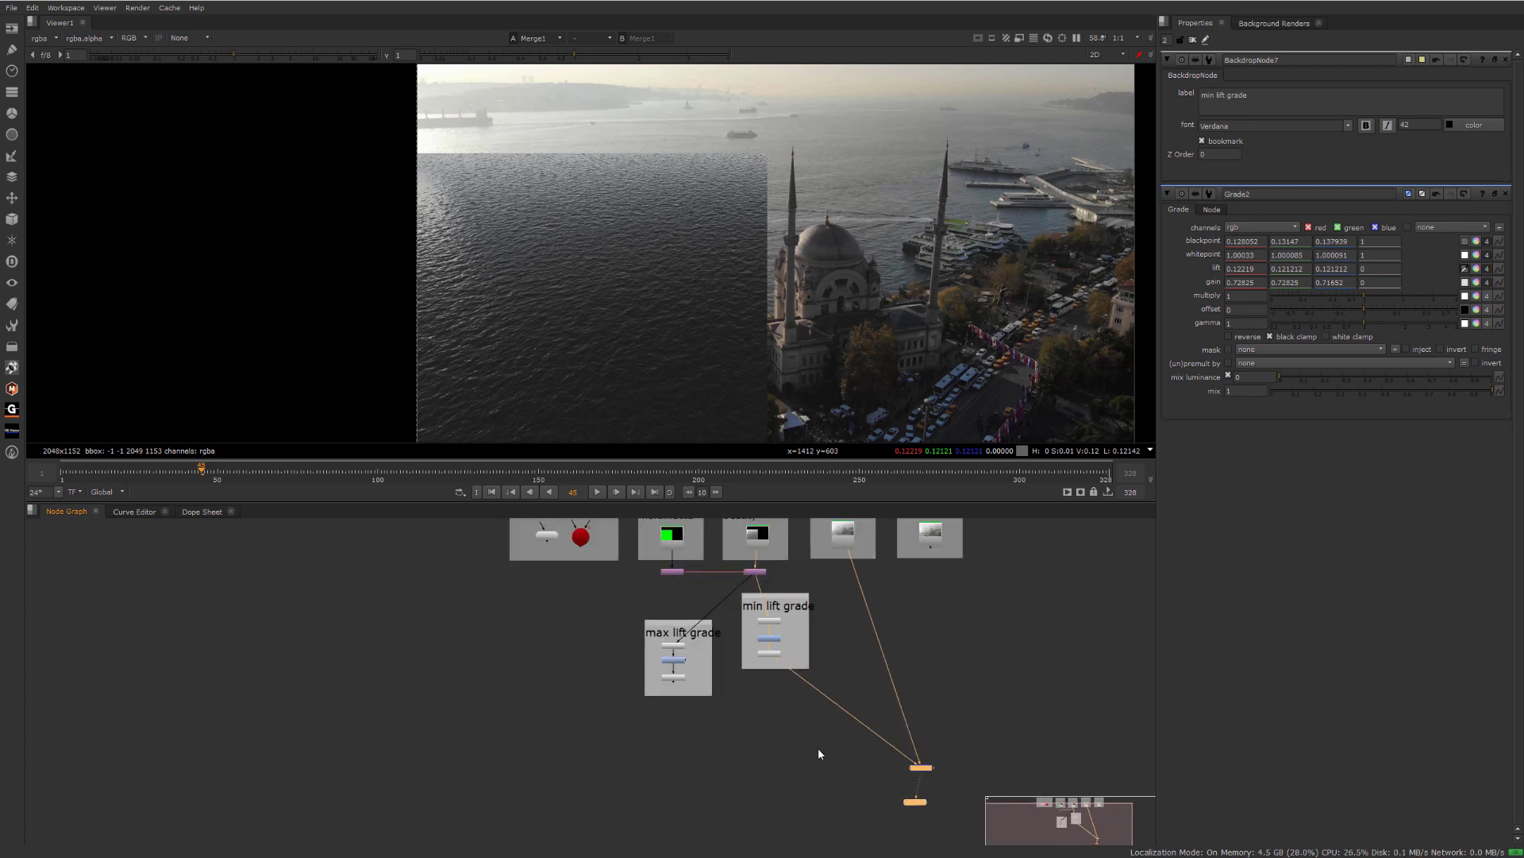
left_click(821, 748)
scroll(821, 748, "up", 3)
left_click_drag(792, 548, 792, 555)
scroll(766, 708, "up", 4)
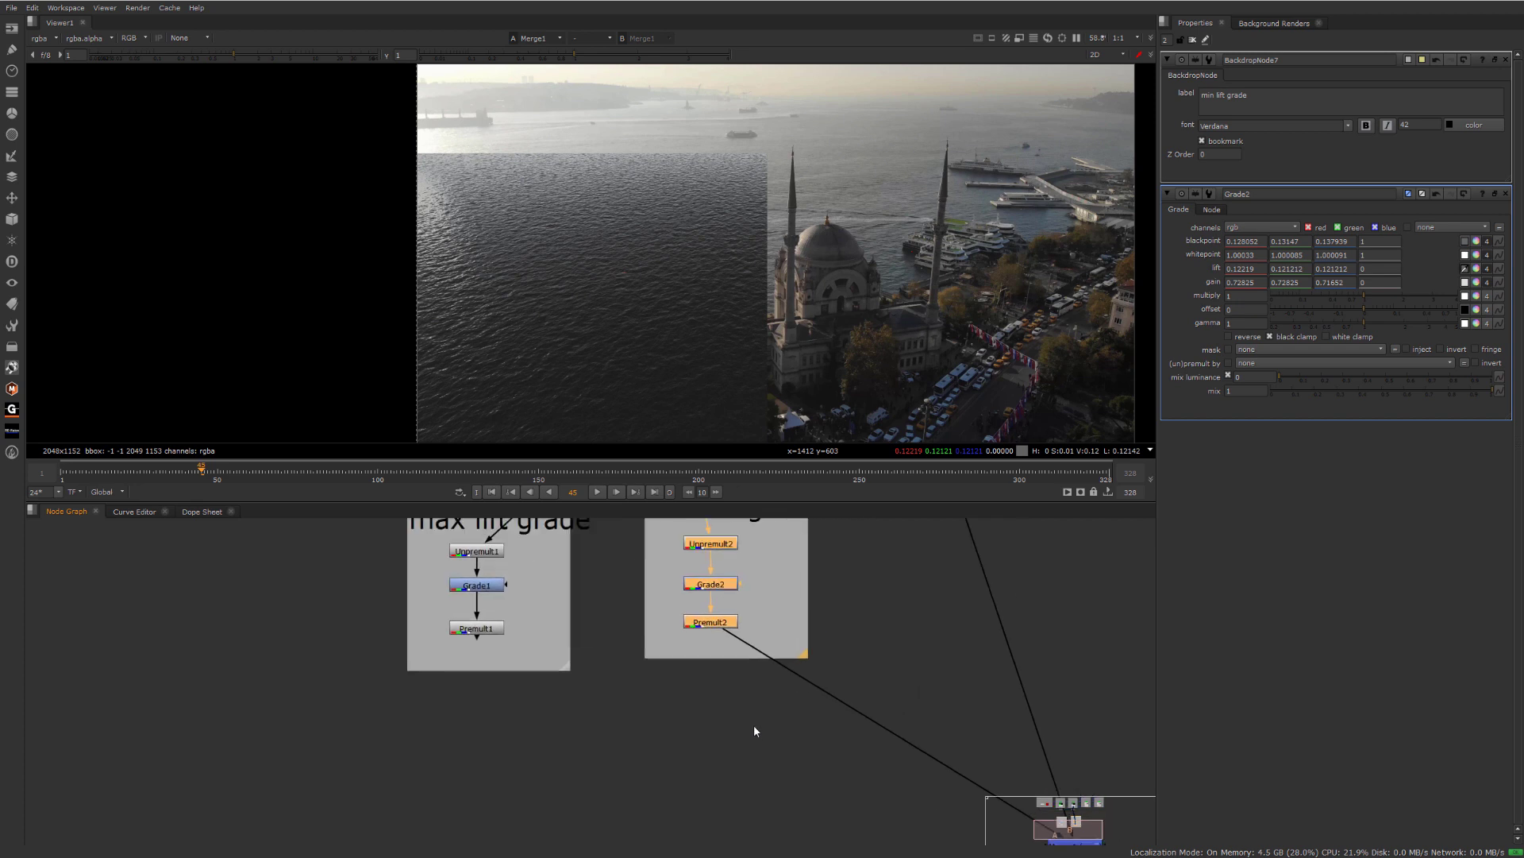
- Insert a Keymix between the "min lift grade" Premult and the Merge, with its A input connected to the "max lift grade" Premult
left_click(751, 723)
key("Tab")
type("ke")
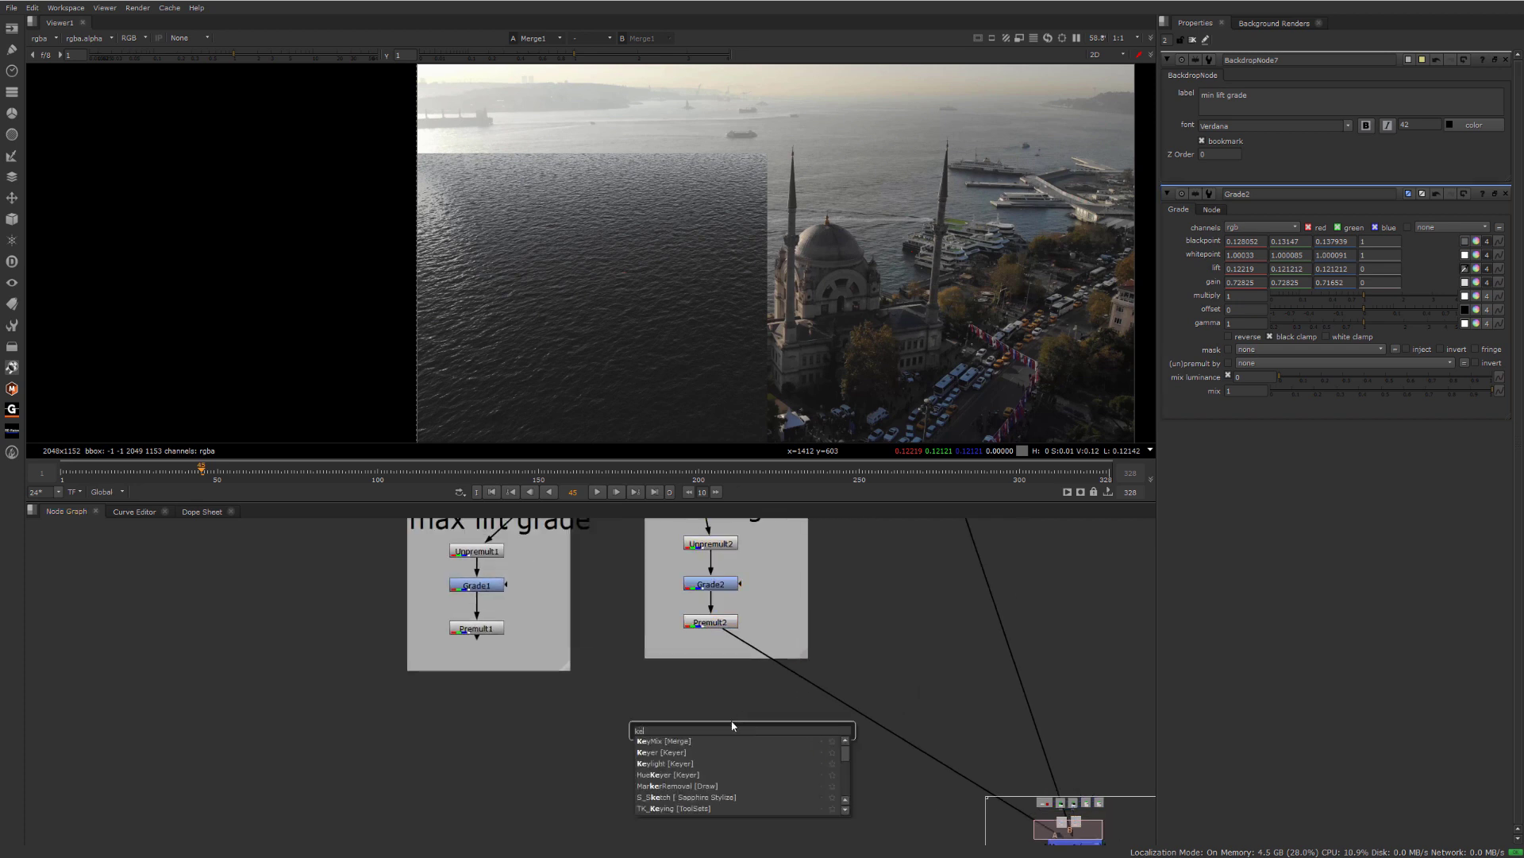
left_click(687, 741)
left_click_drag(732, 745, 477, 633)
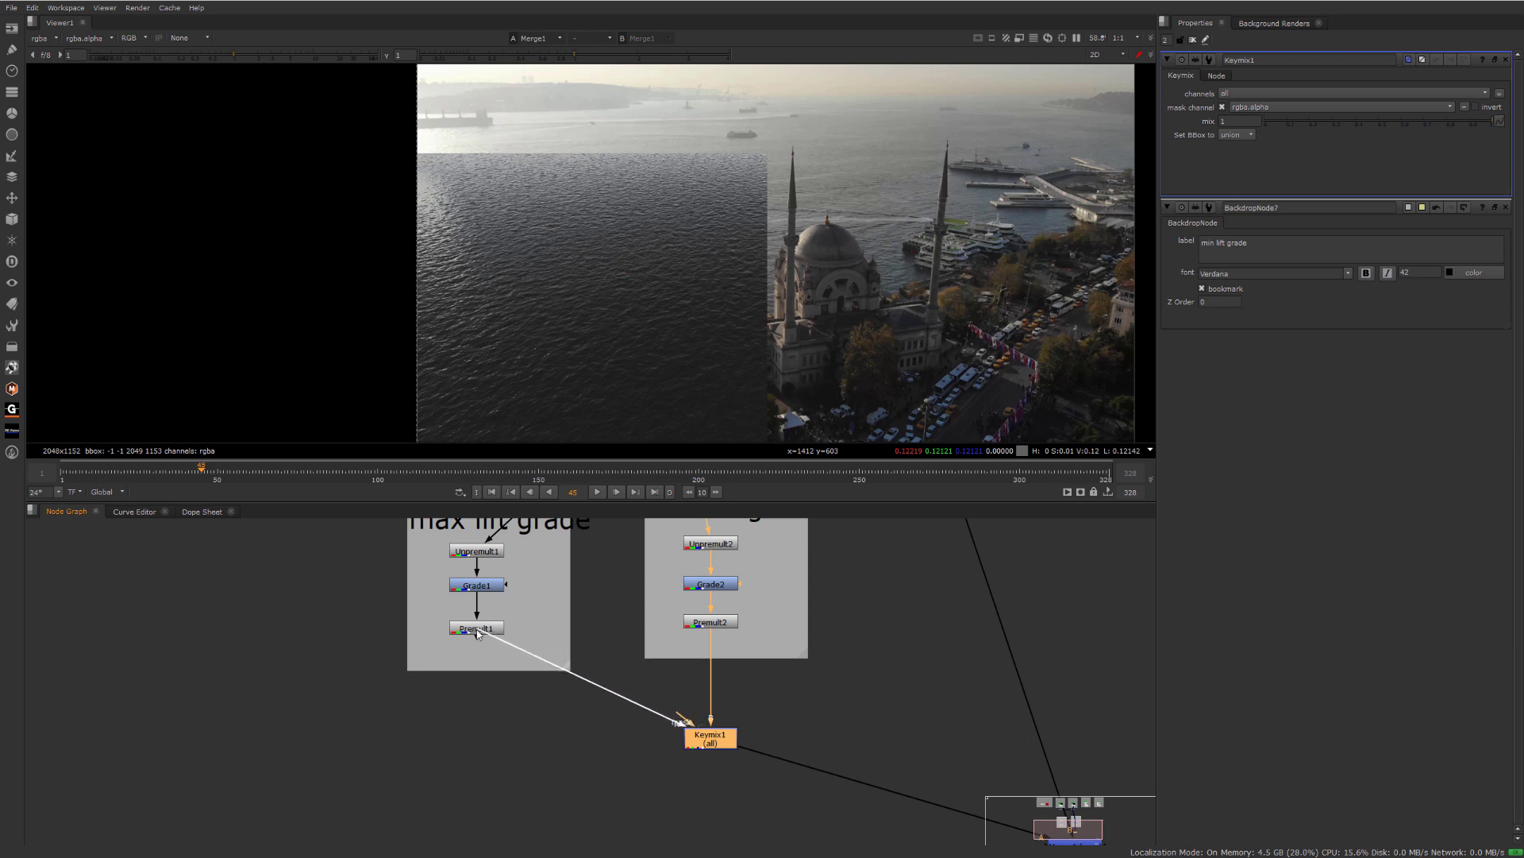
- Add a Ramp node and connect it to the Keymix's mask input
left_click(845, 707)
key("Tab")
type("r")
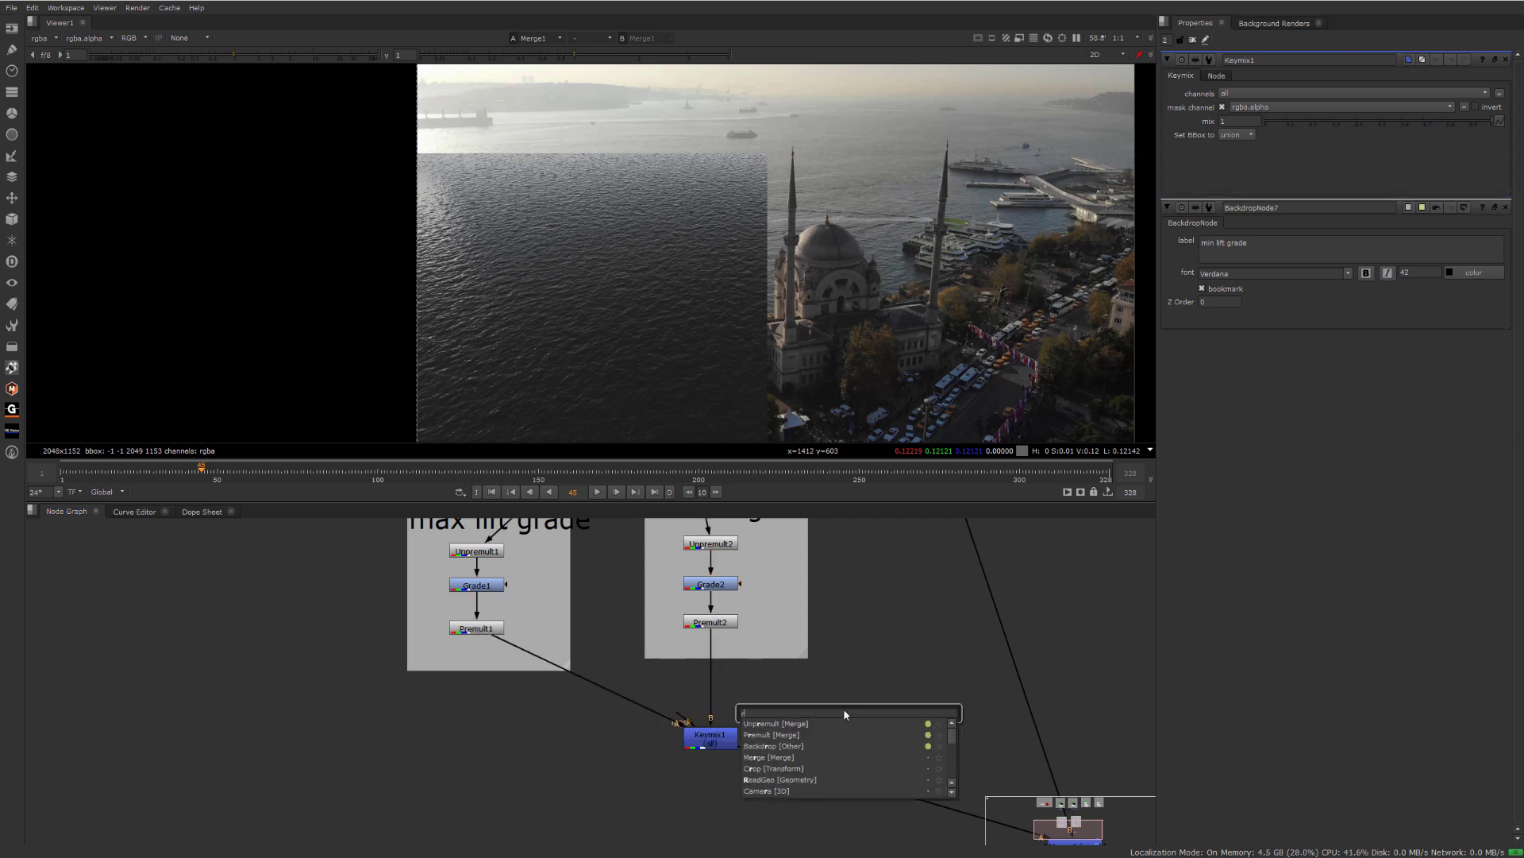
type("amp")
key("Return")
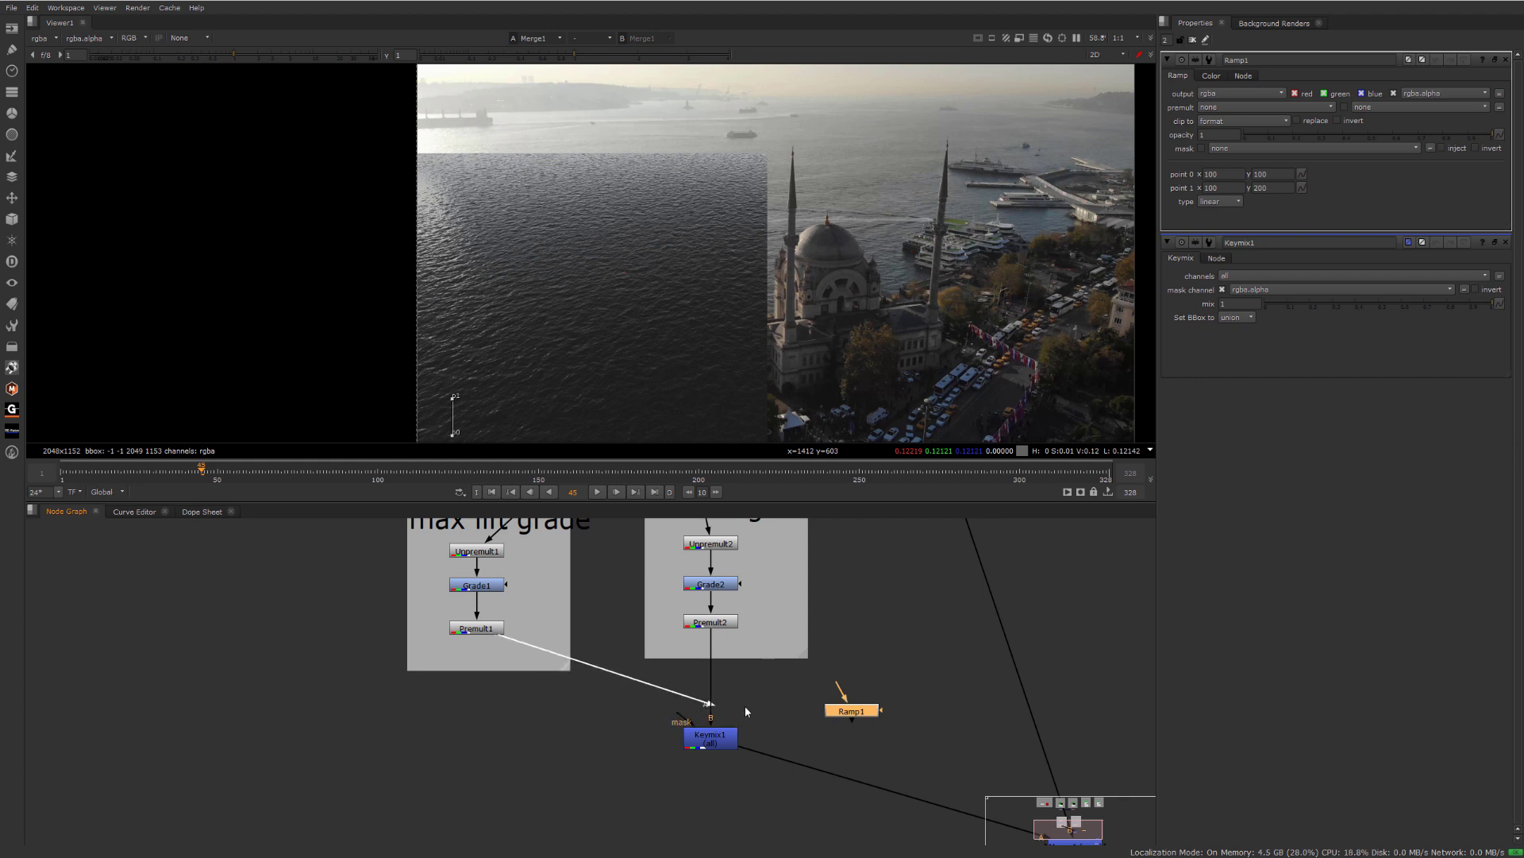
left_click_drag(725, 724, 844, 709)
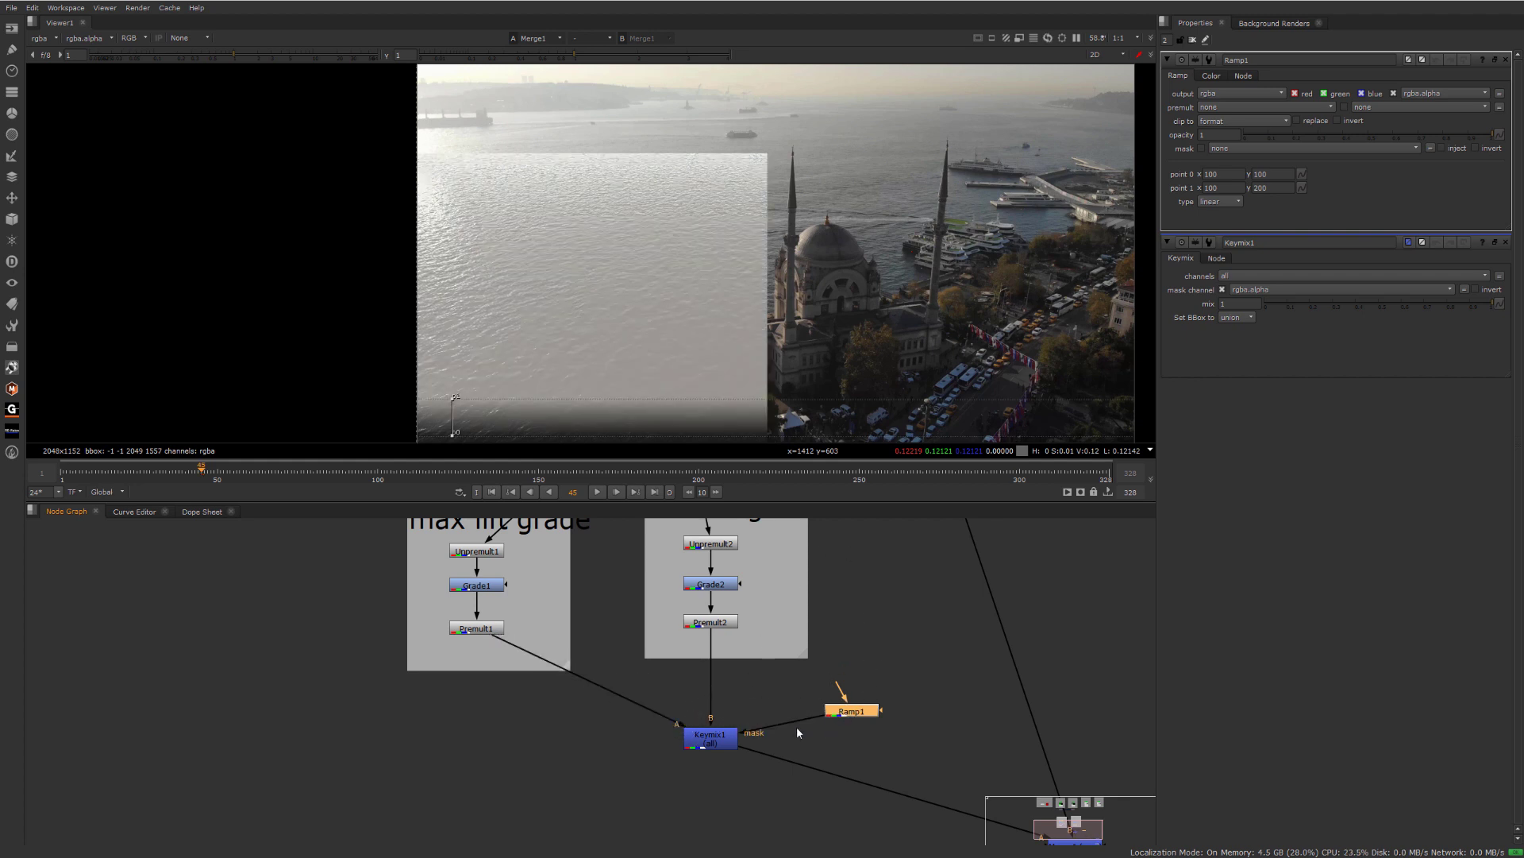
- Place the Ramp's point 0 at about (612, 10) and point 1 at about (-170, 840), and set its type to plinear
scroll(654, 261, "down", 2)
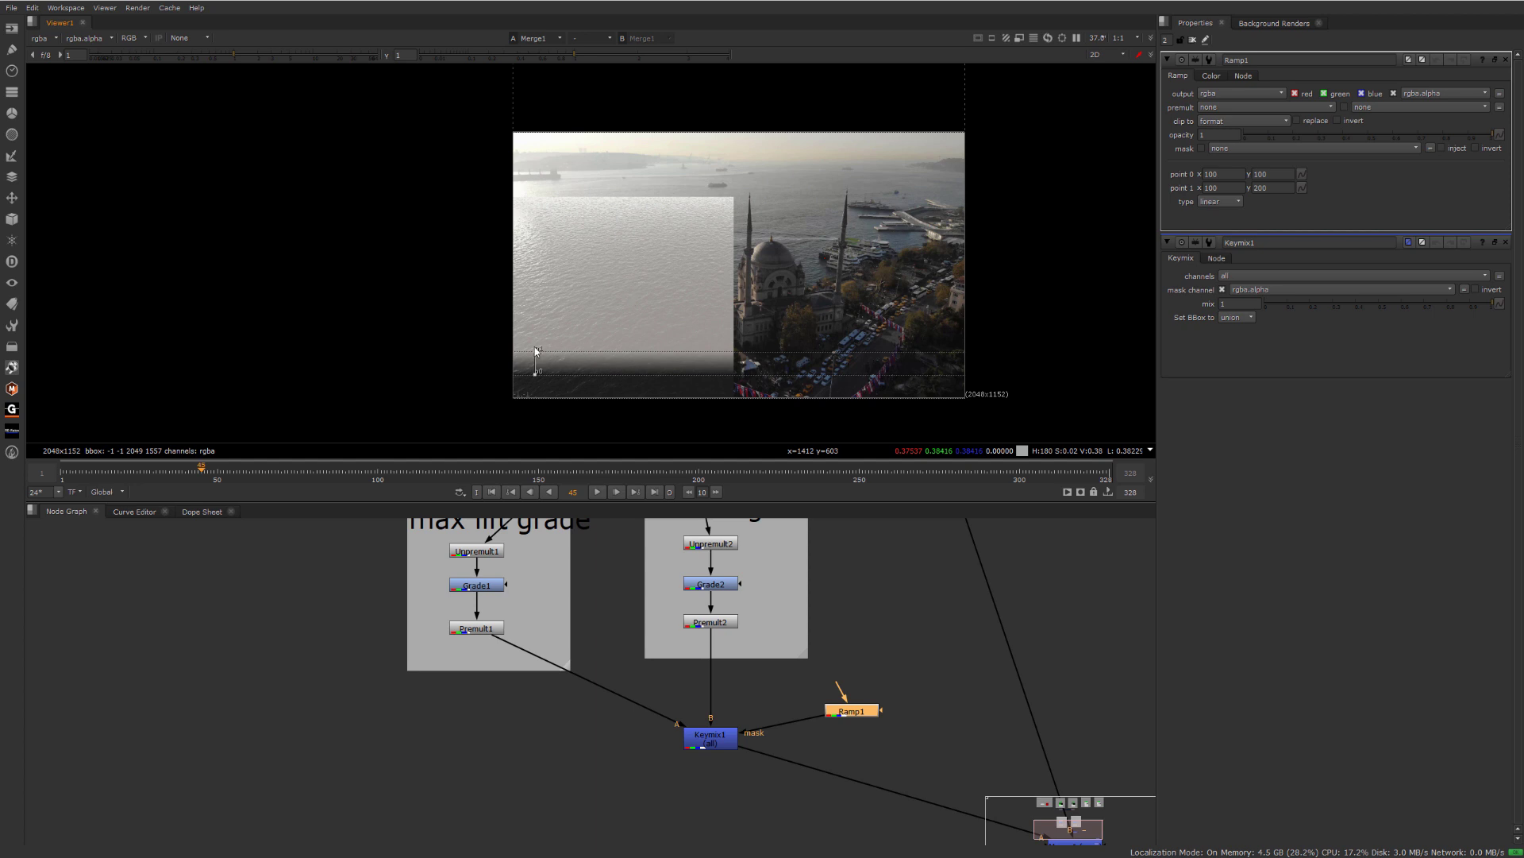
left_click_drag(537, 350, 477, 200)
left_click_drag(537, 372, 651, 394)
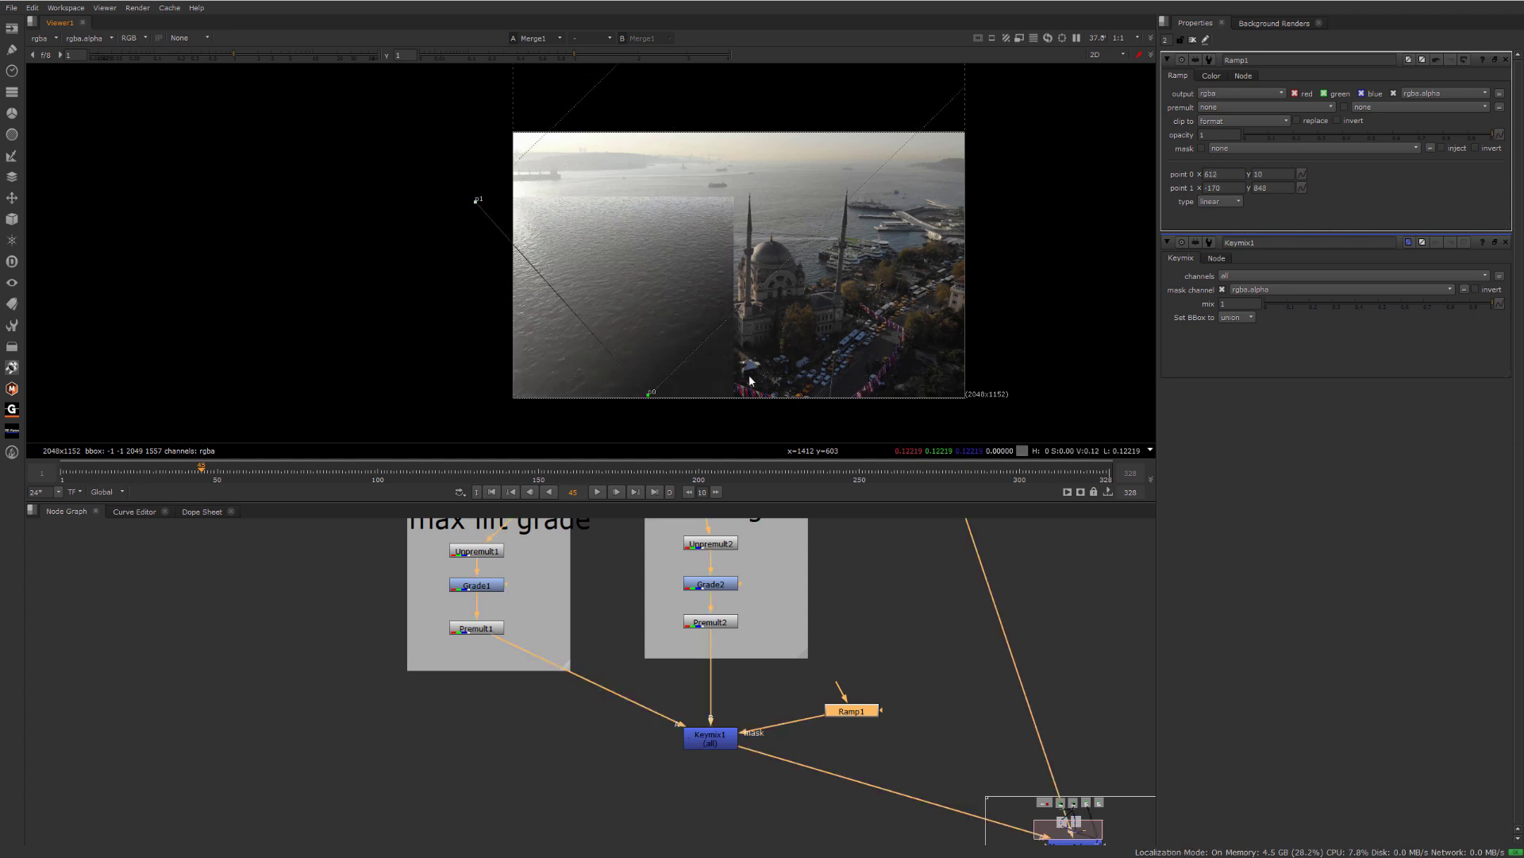
left_click(1232, 204)
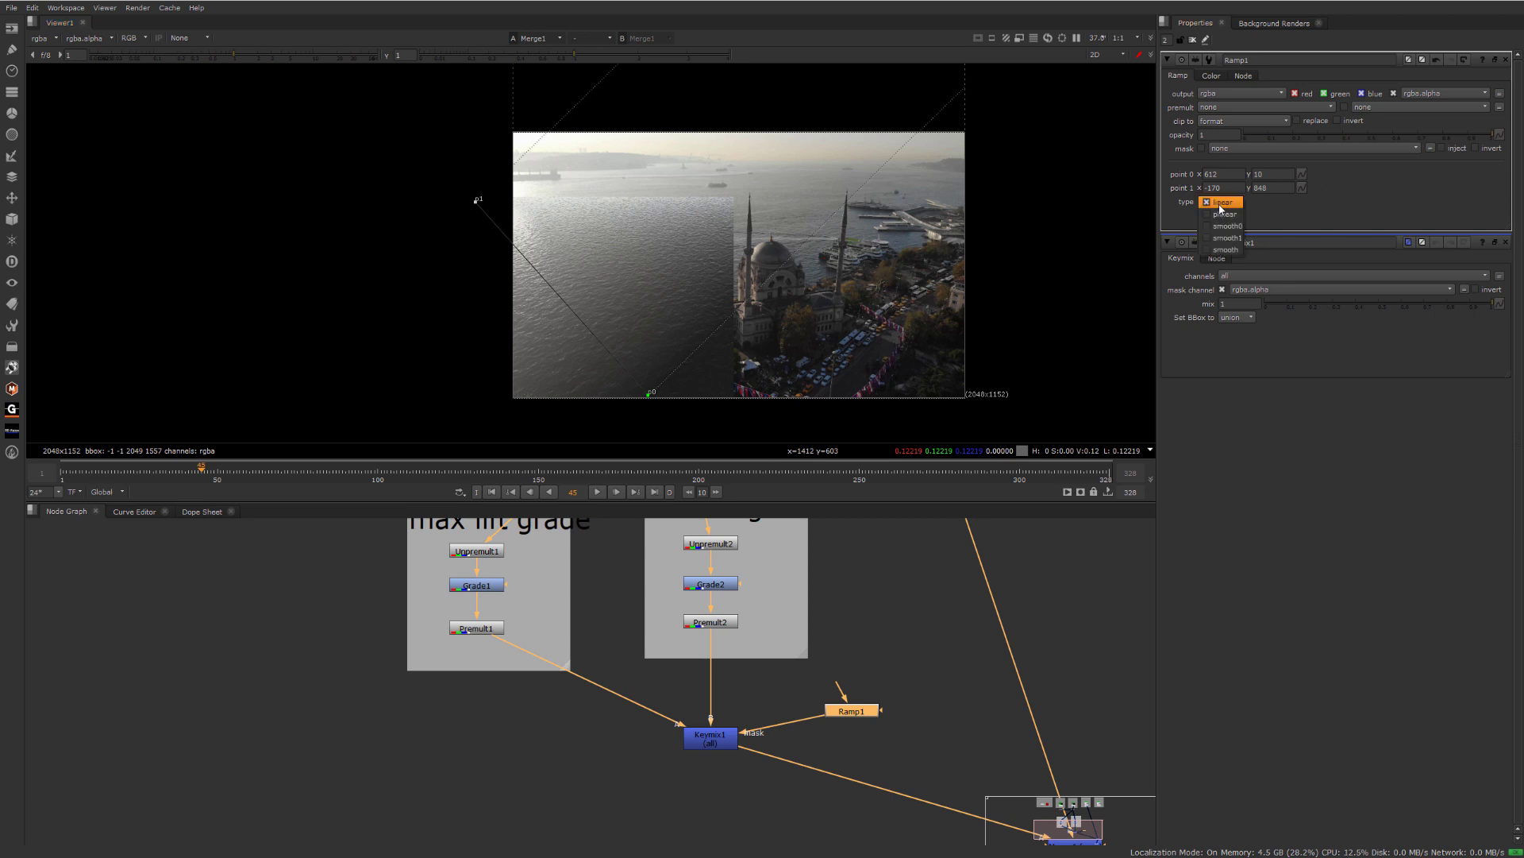
left_click(1225, 214)
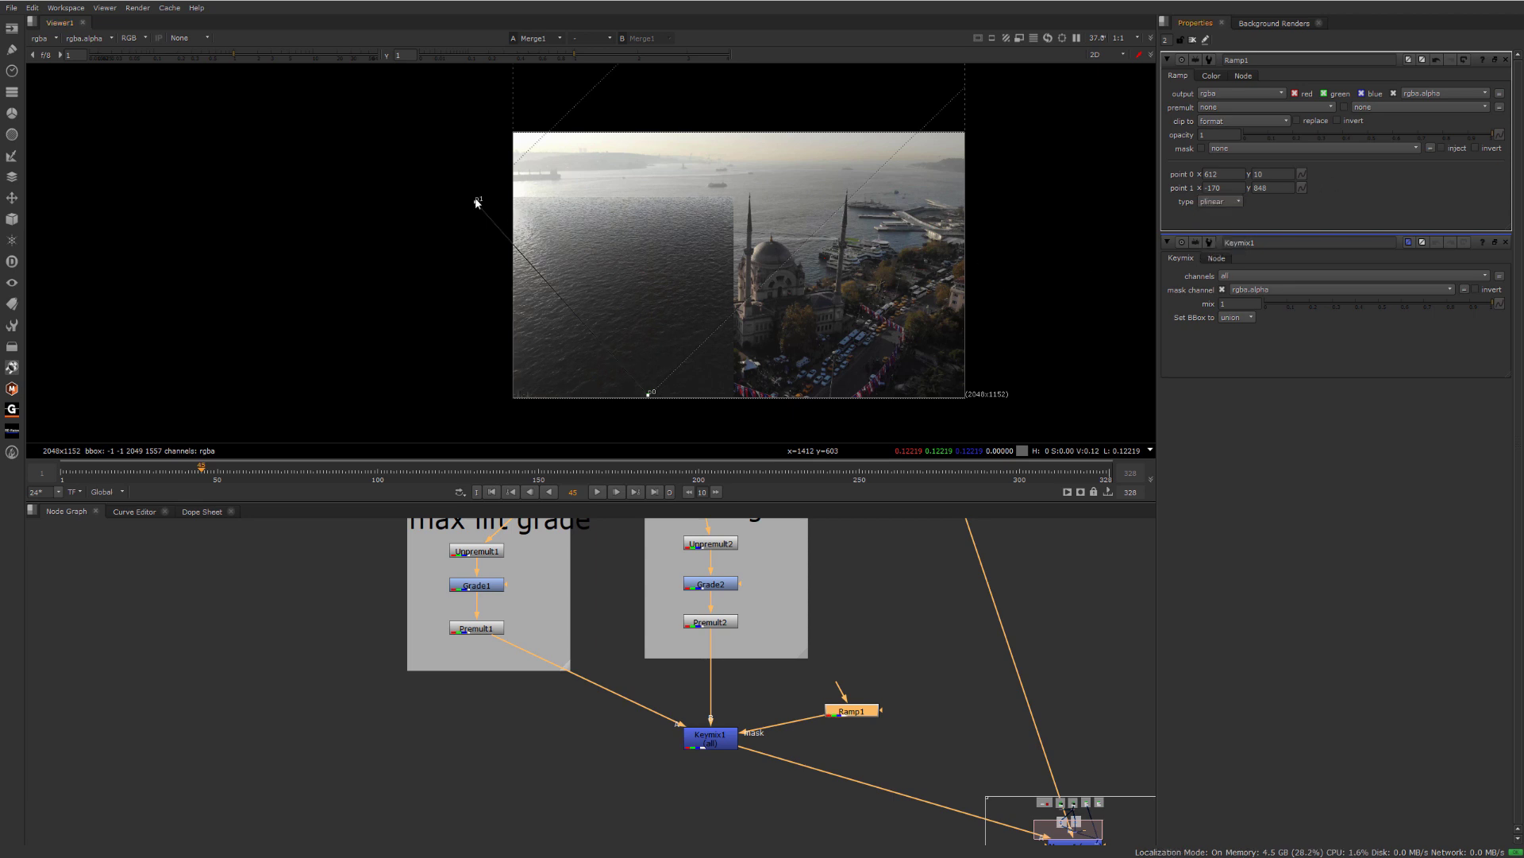
- Reposition the Ramp's point 0 to about (604, -264) and point 1 to about (58, 776), and close all open node properties
left_click_drag(477, 201, 514, 212)
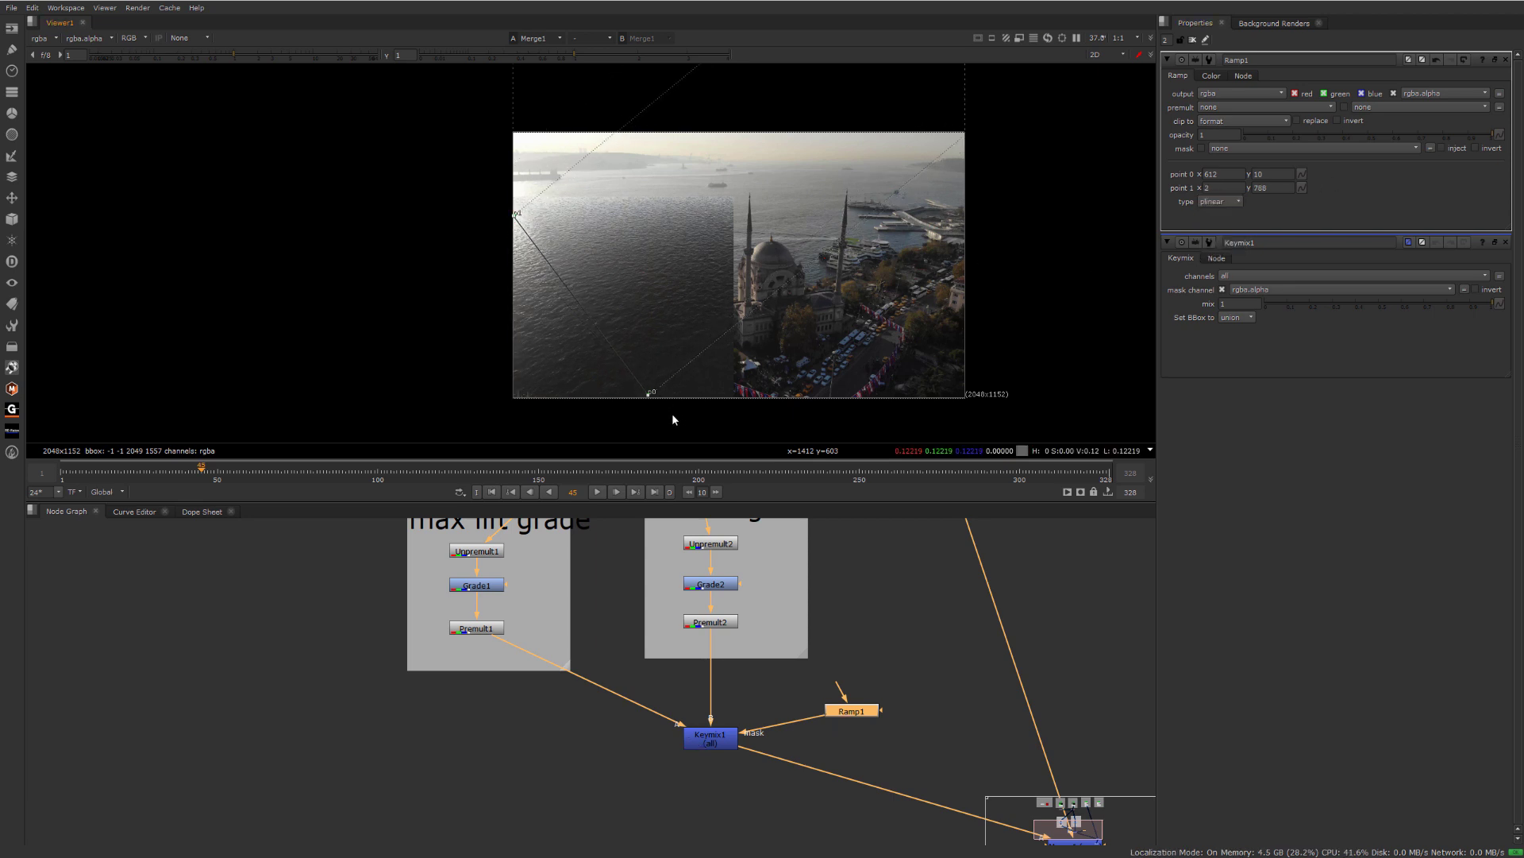
left_click_drag(651, 392, 673, 421)
mouse_move(522, 219)
left_mouse_down()
mouse_move(554, 234)
mouse_move(503, 197)
left_mouse_up()
scroll(664, 343, "down", 2)
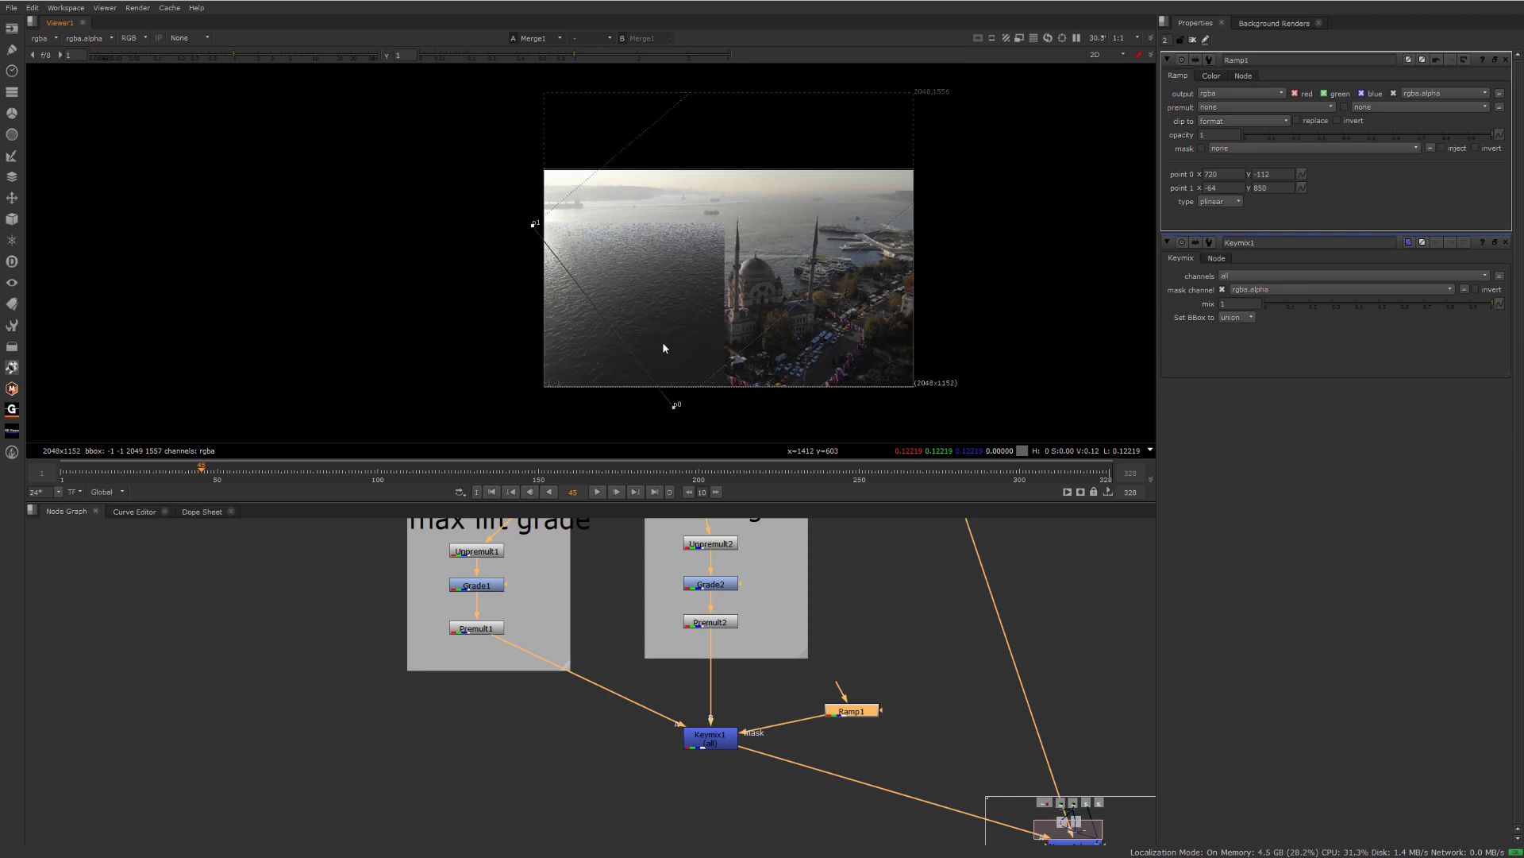
left_click_drag(685, 355, 703, 368)
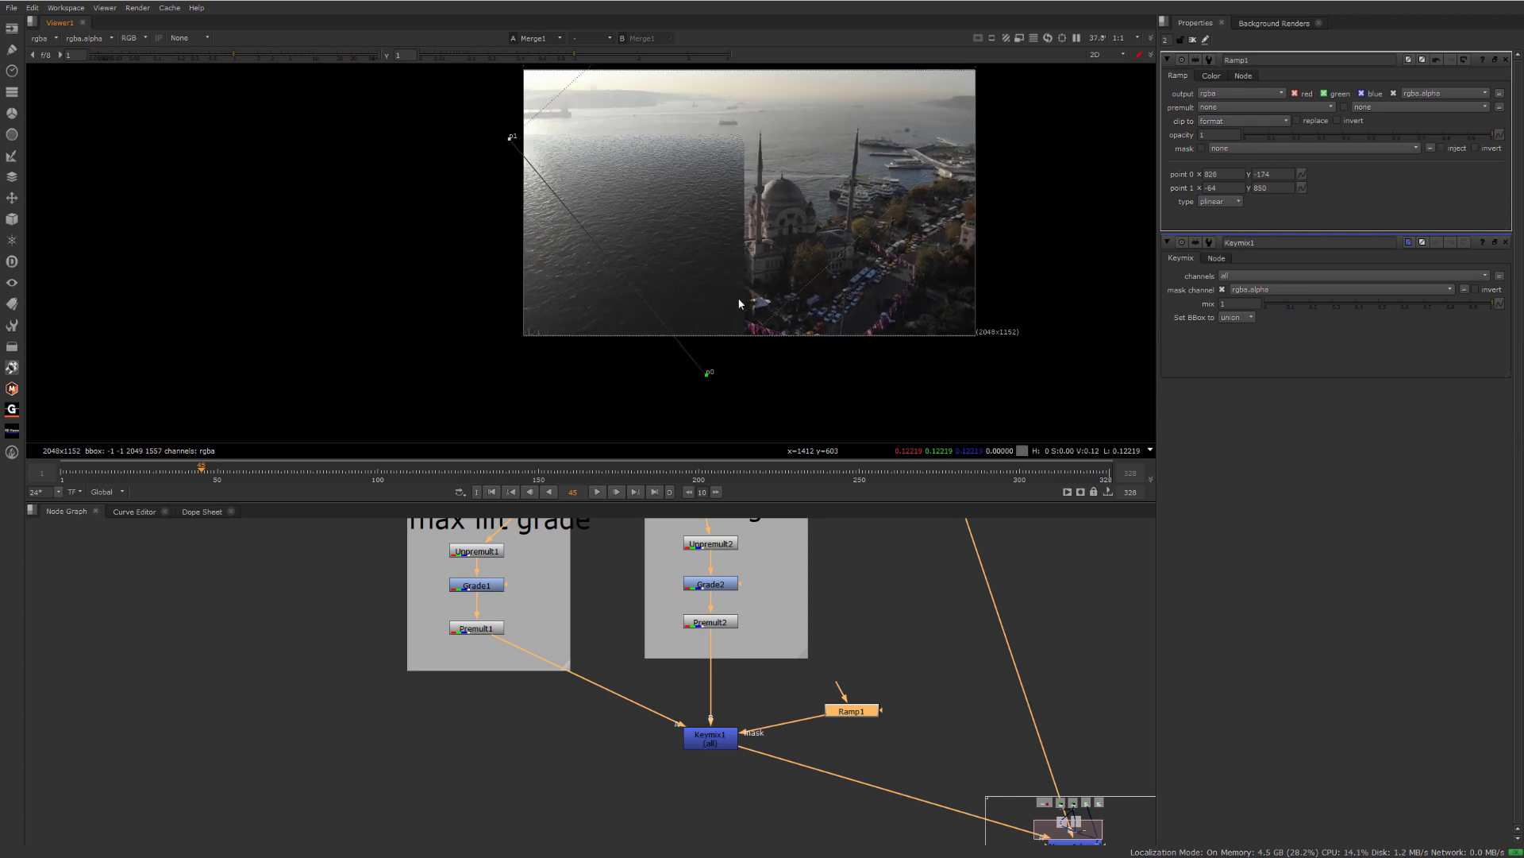
scroll(737, 301, "up", 1)
middle_click_drag(697, 259, 649, 250)
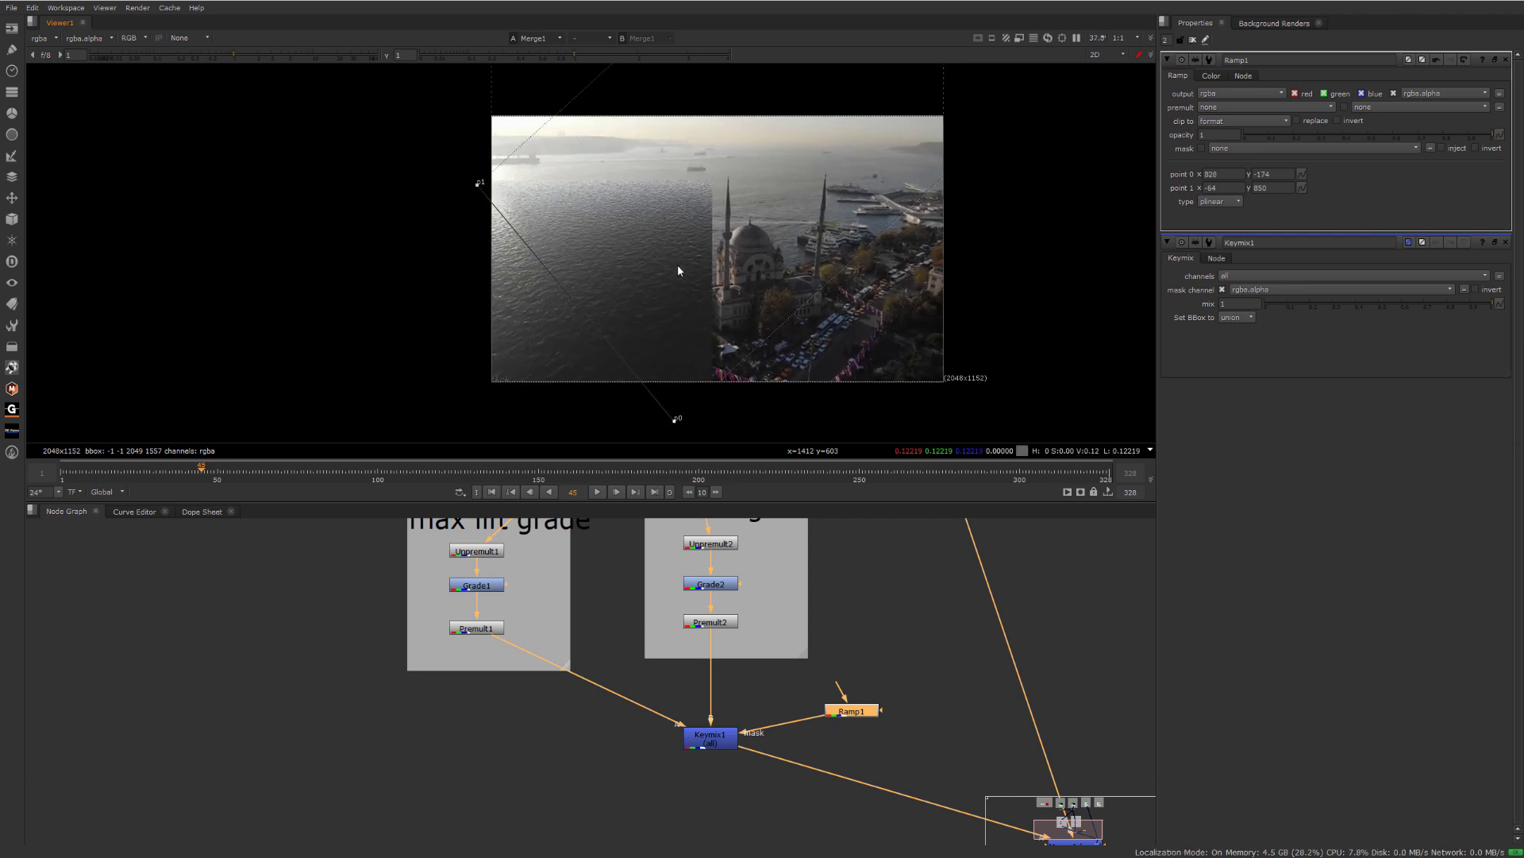
left_click_drag(474, 182, 476, 180)
left_click_drag(676, 419, 687, 416)
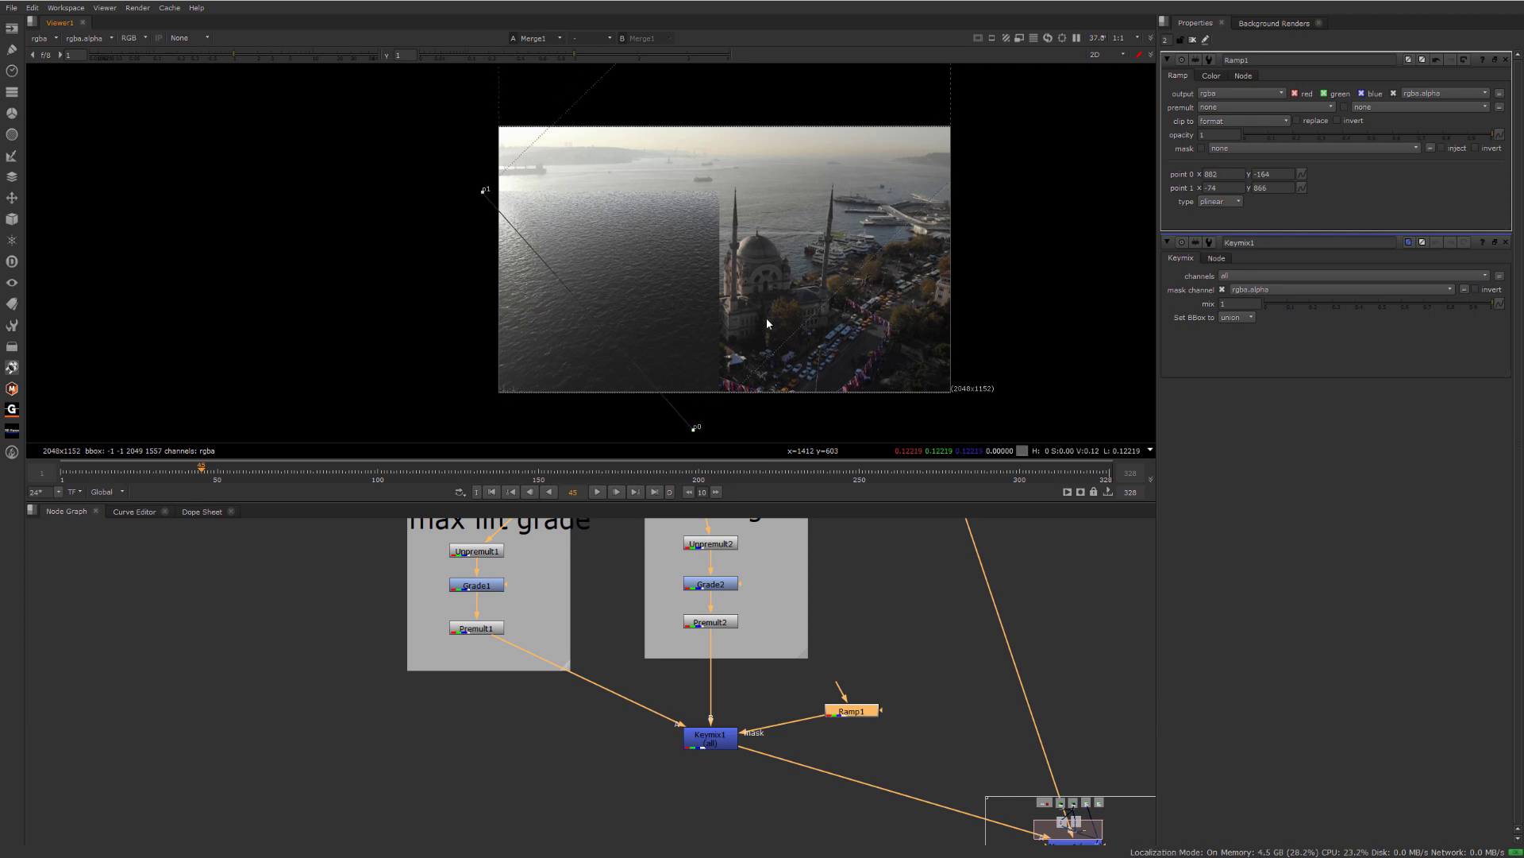
scroll(647, 213, "up", 3)
scroll(627, 208, "up", 2)
left_click_drag(376, 214, 429, 254)
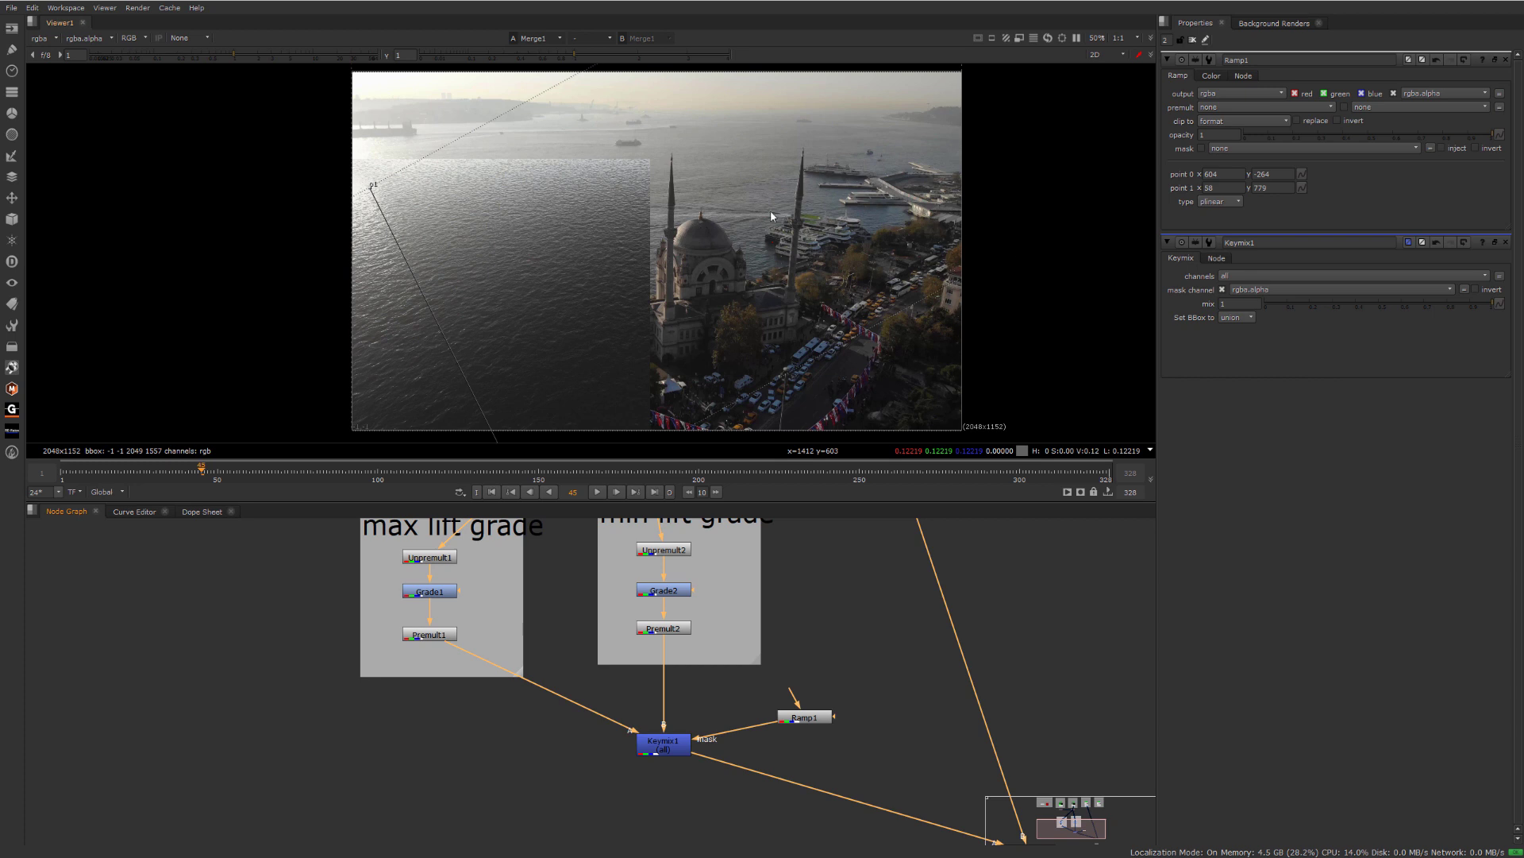
scroll(683, 317, "down", 2)
left_click(1192, 40)
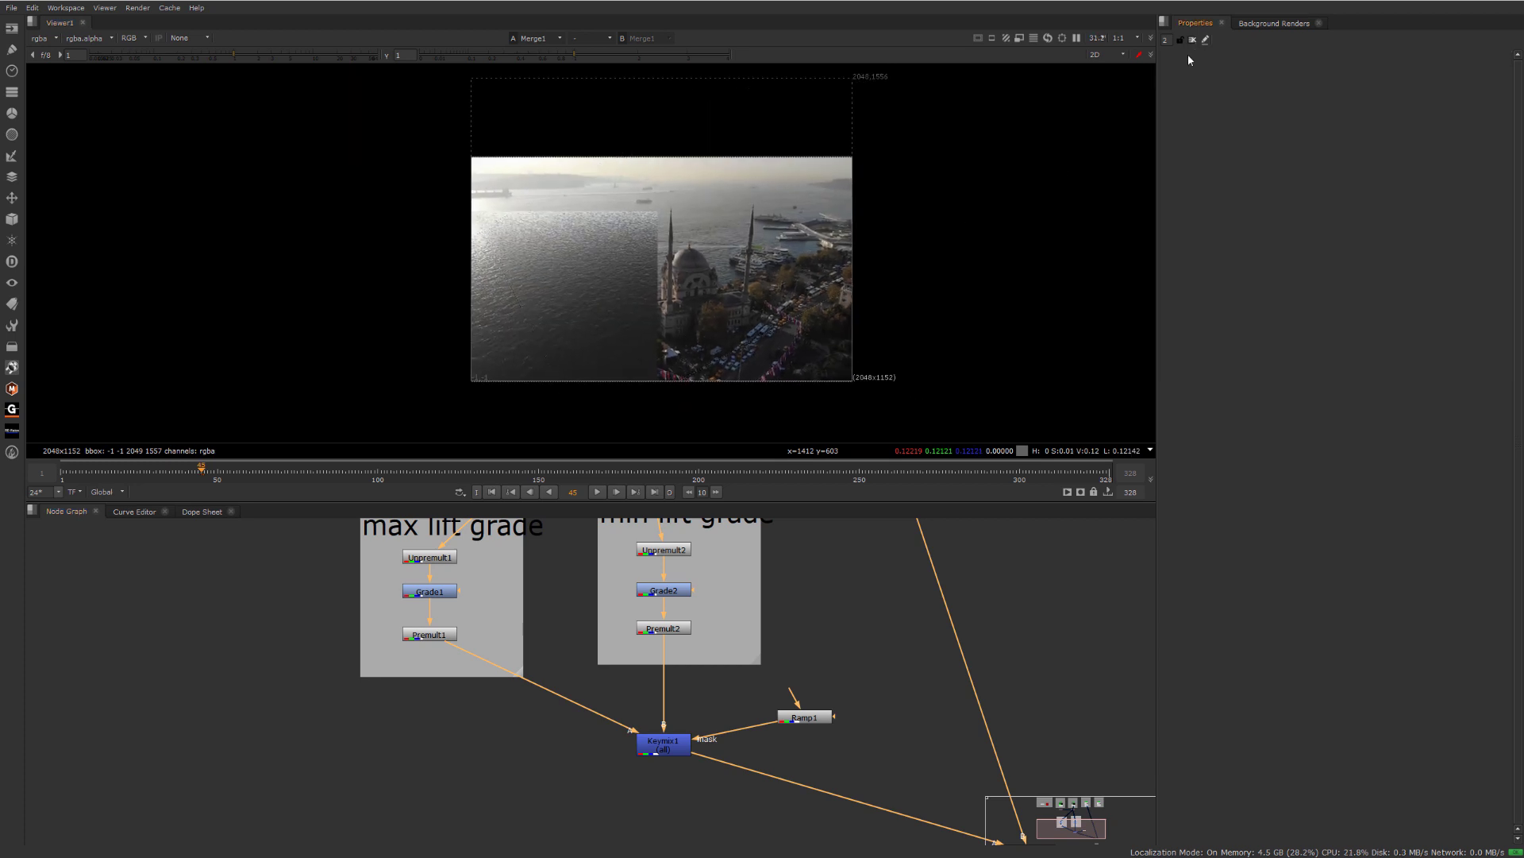
scroll(611, 342, "up", 2)
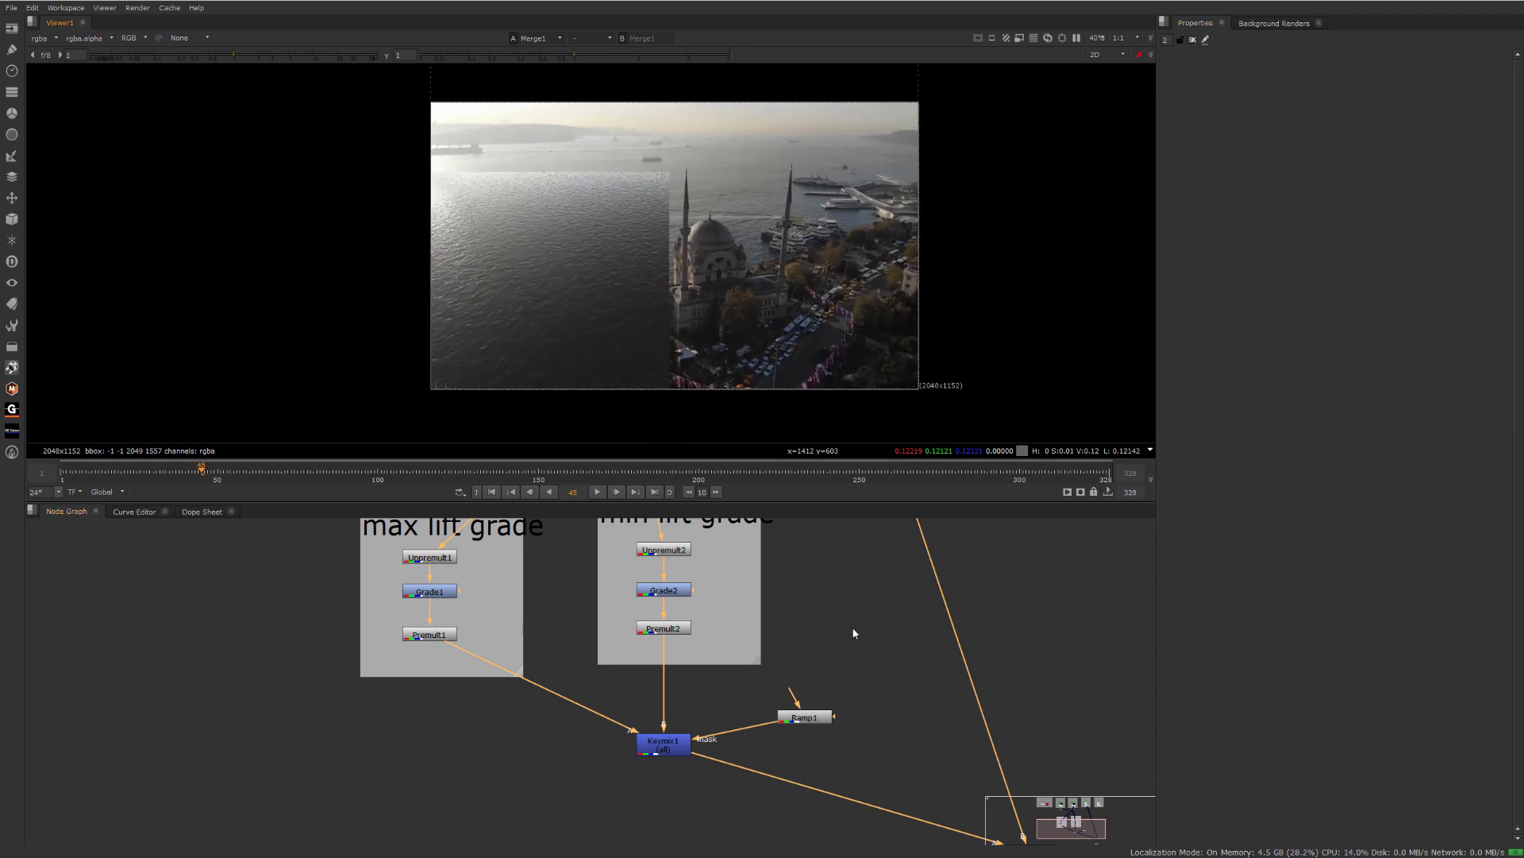
- Examine the "3d track and scene" backdrop with its ReadGeo and Camera nodes in the node graph
scroll(852, 628, "down", 2)
middle_click_drag(790, 601, 650, 630)
middle_click_drag(794, 616, 686, 584)
scroll(778, 689, "down", 2)
middle_click_drag(763, 716, 922, 663)
middle_click_drag(745, 668, 925, 762)
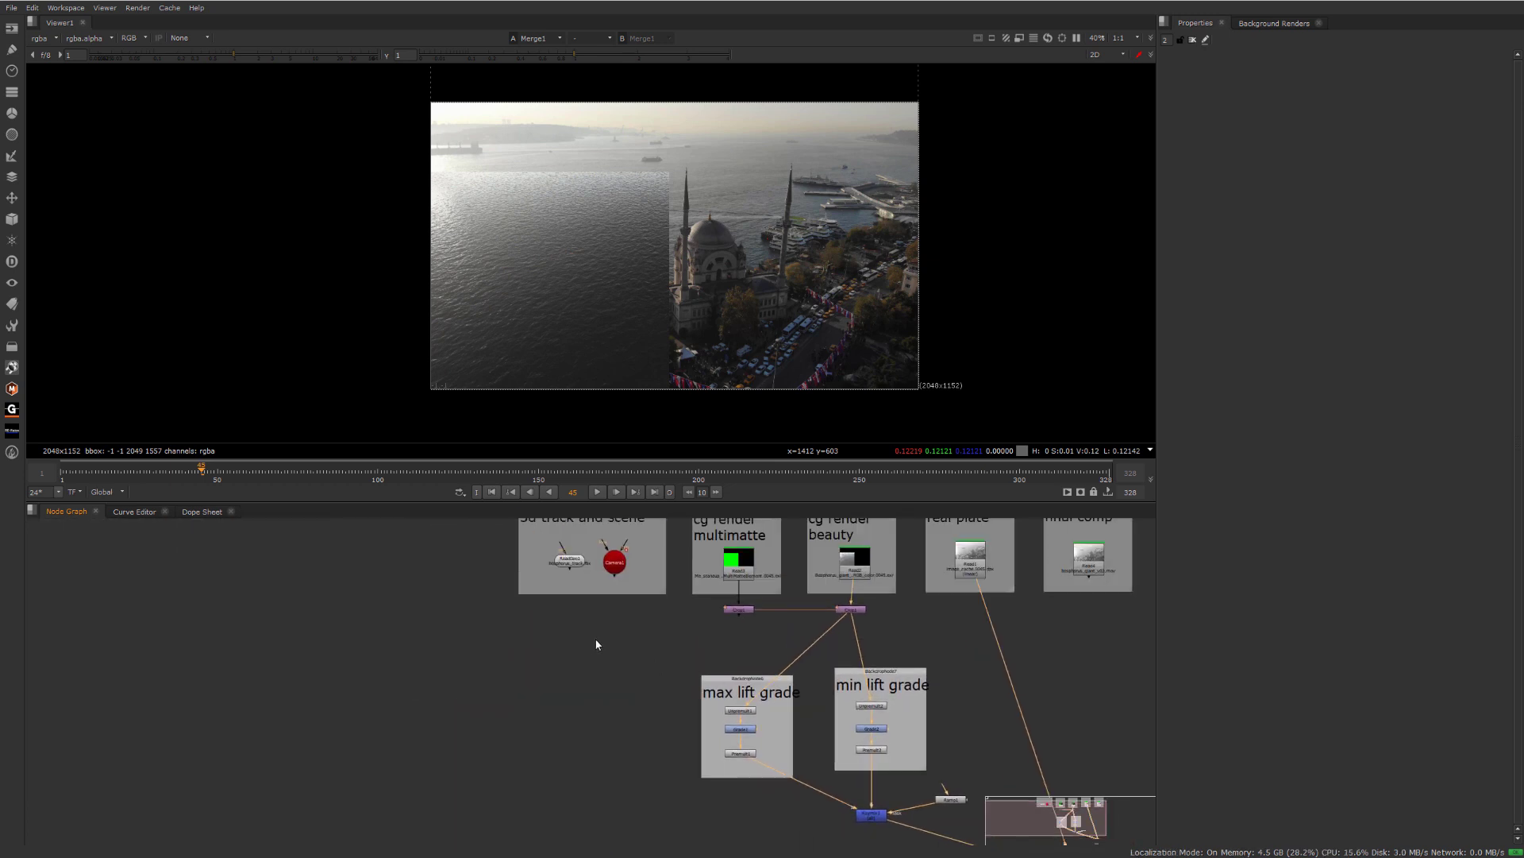
scroll(597, 644, "up", 2)
middle_click_drag(652, 614, 719, 696)
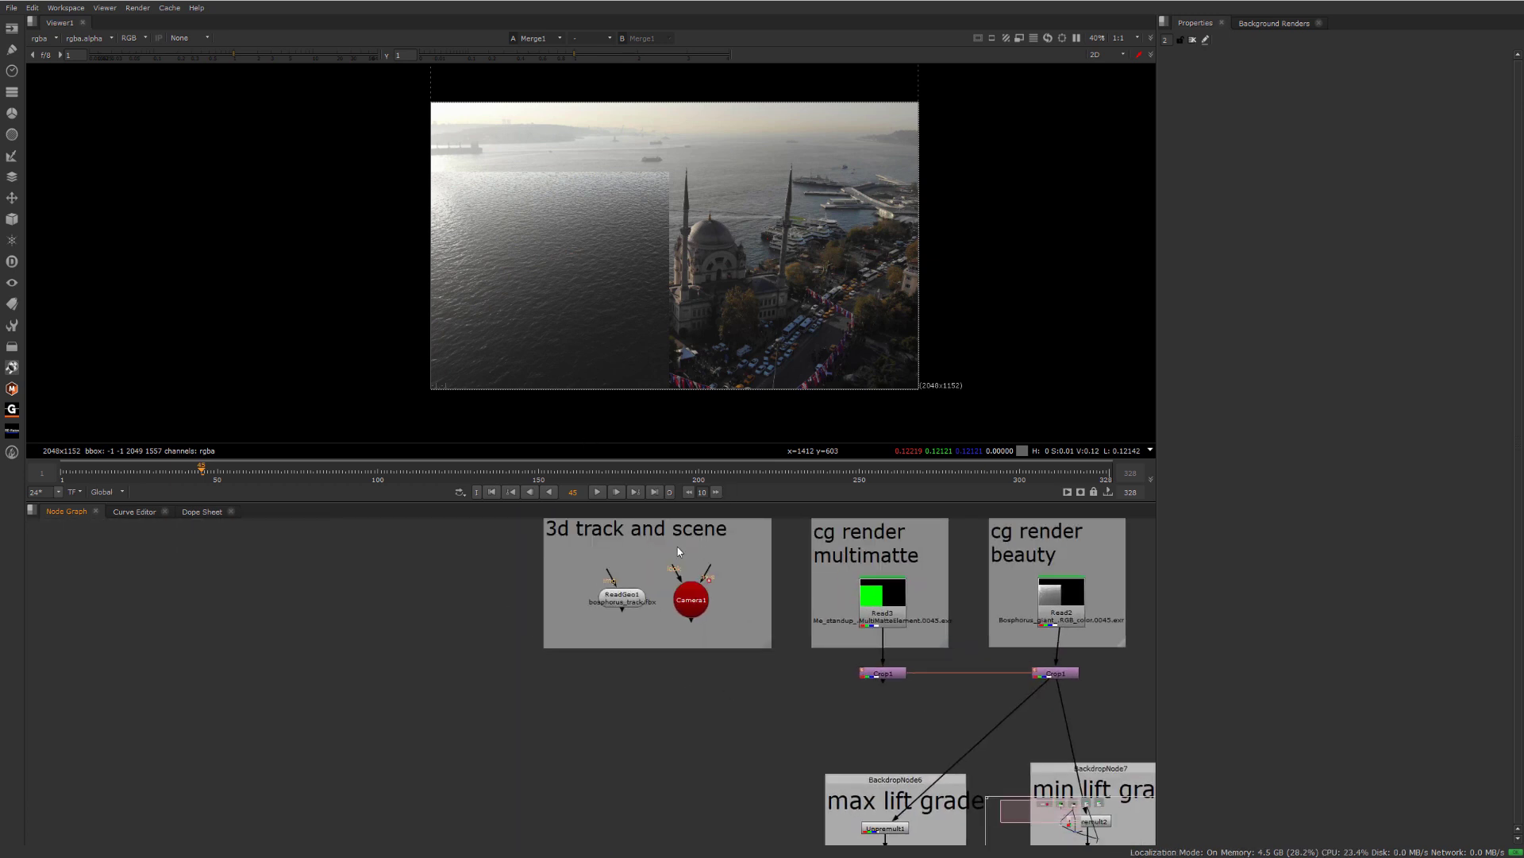
scroll(627, 683, "up", 3)
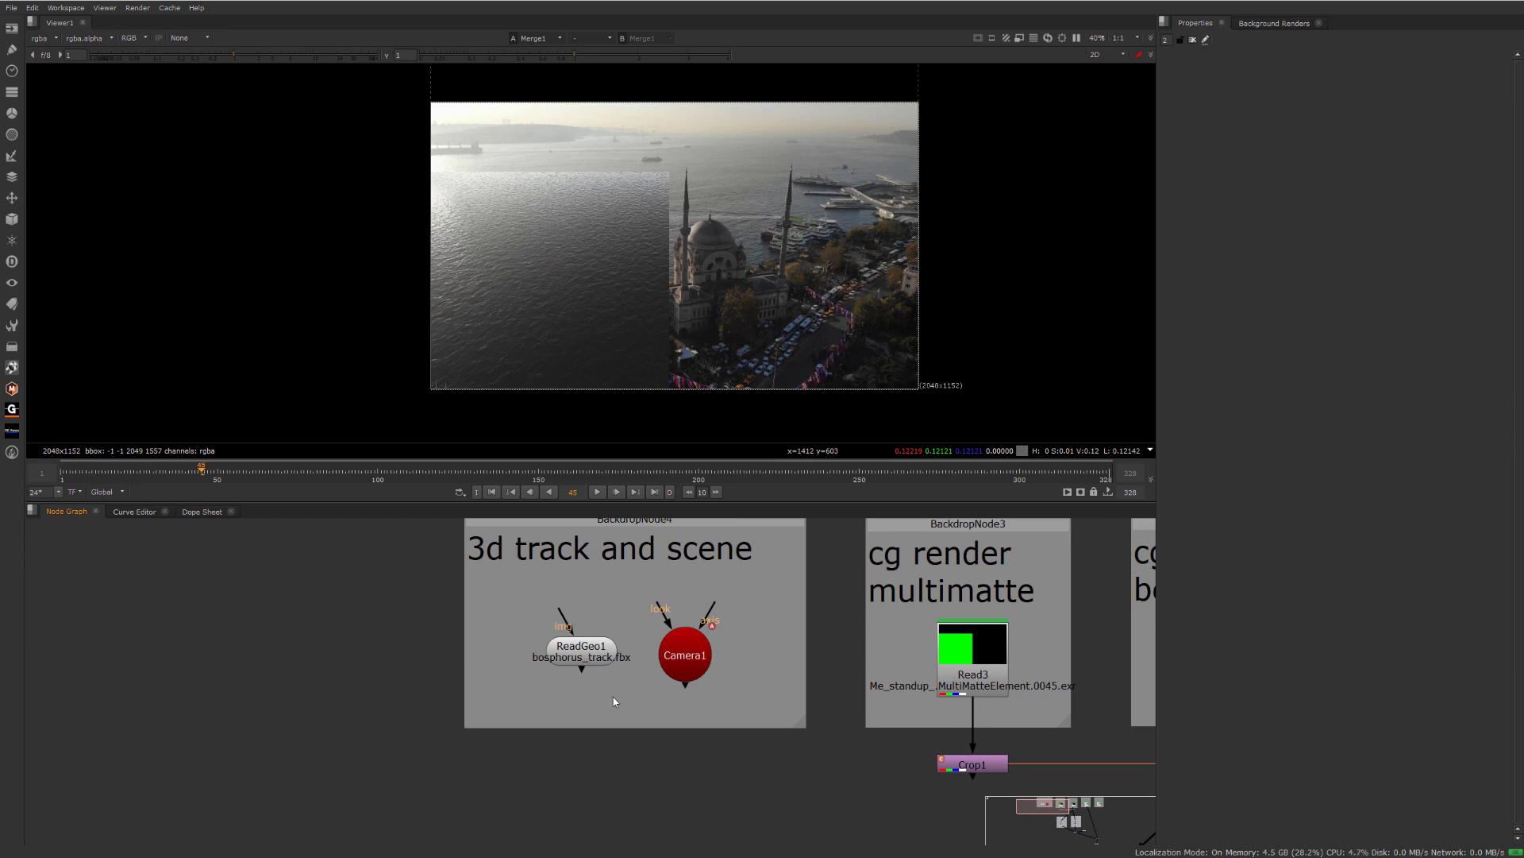
mouse_move(613, 697)
middle_mouse_down()
mouse_move(600, 663)
mouse_move(618, 670)
middle_mouse_up()
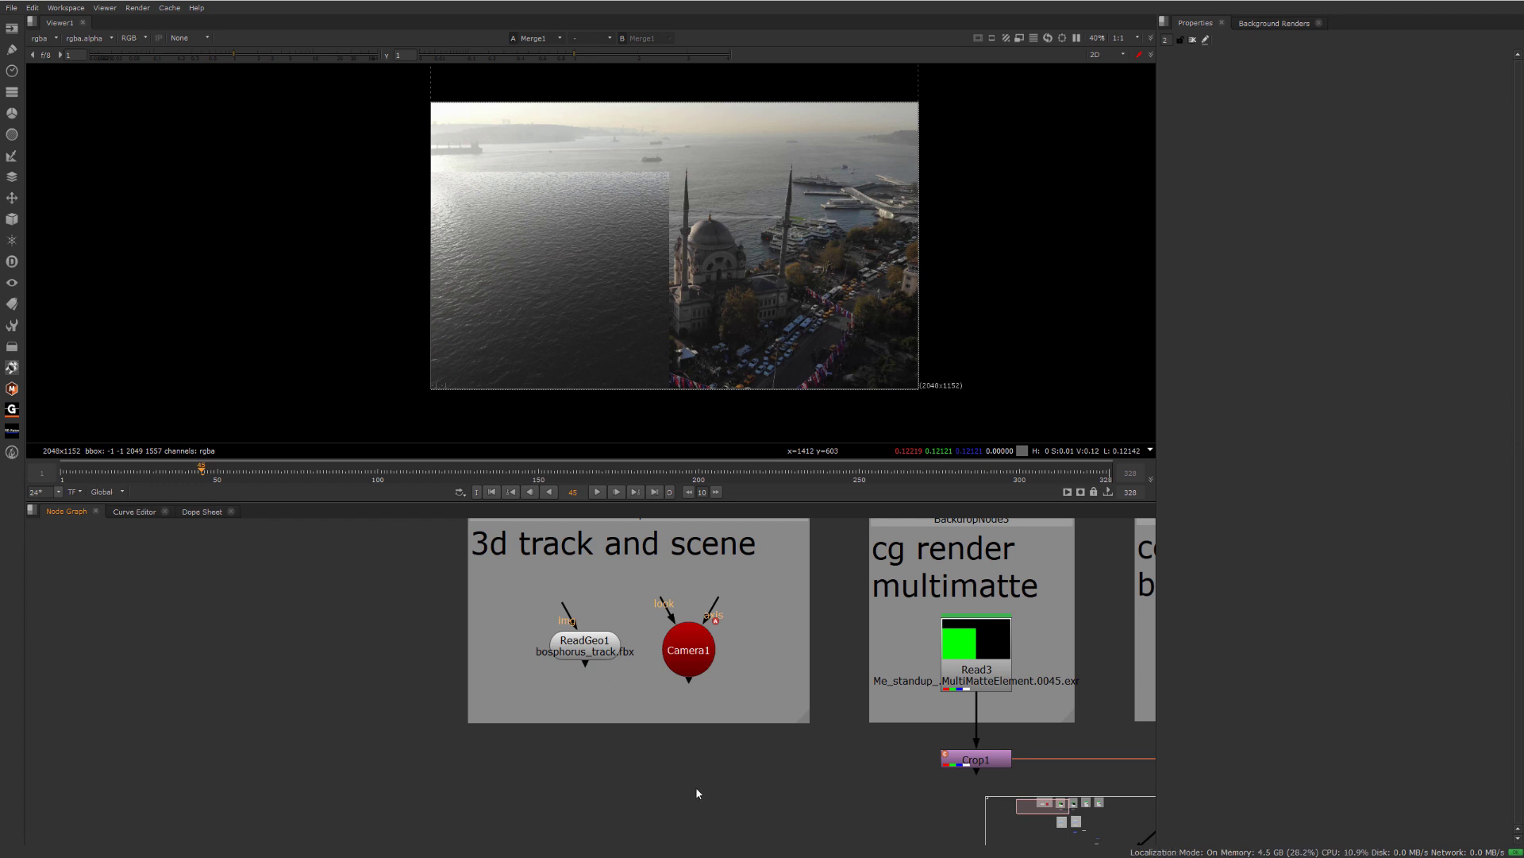
middle_click_drag(701, 731, 646, 680)
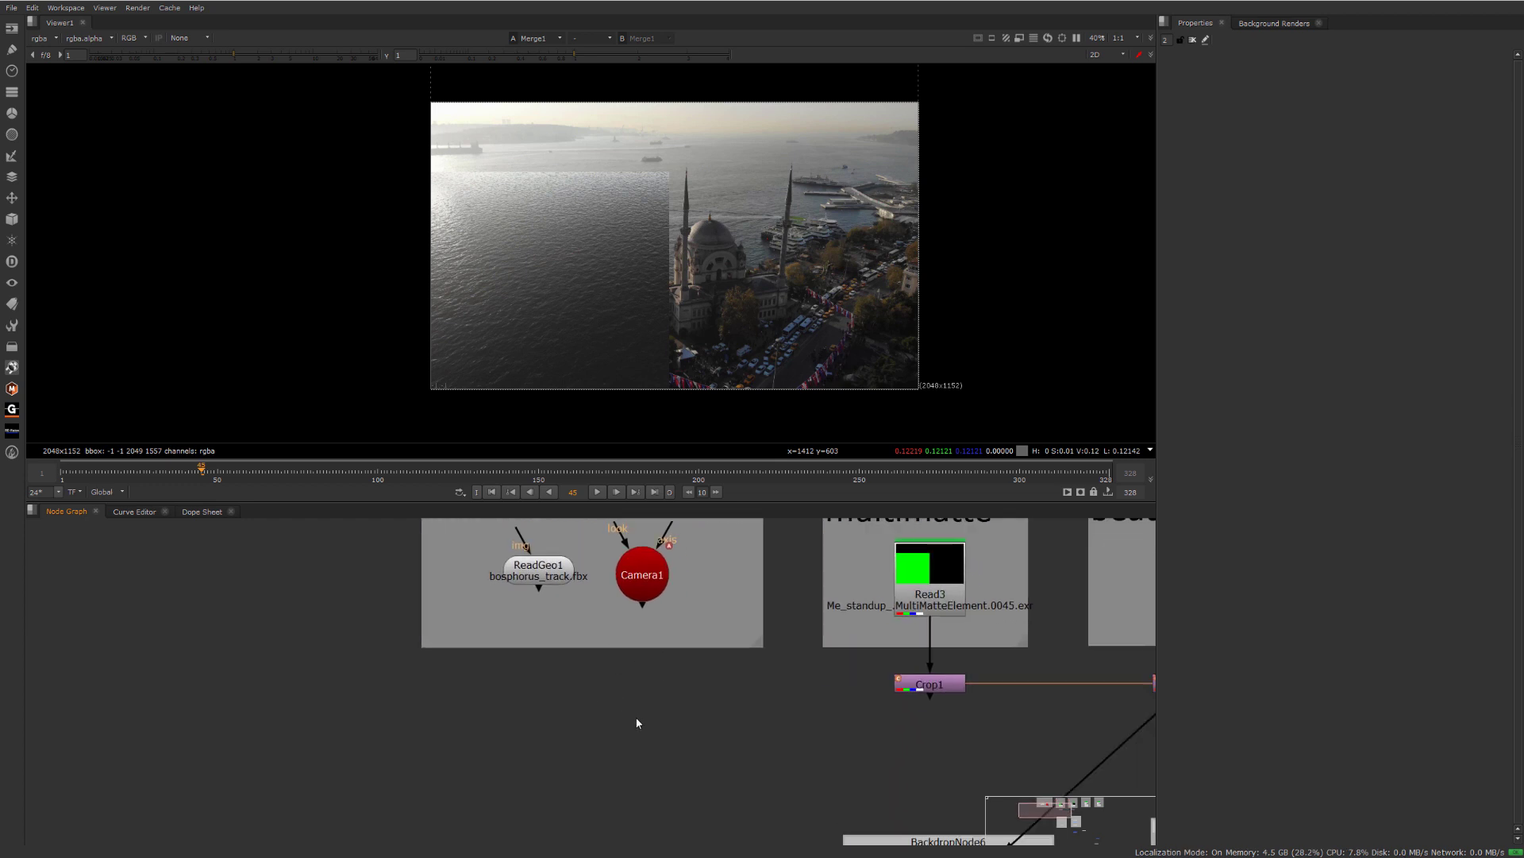
scroll(643, 700, "down", 1)
middle_click_drag(688, 725, 722, 775)
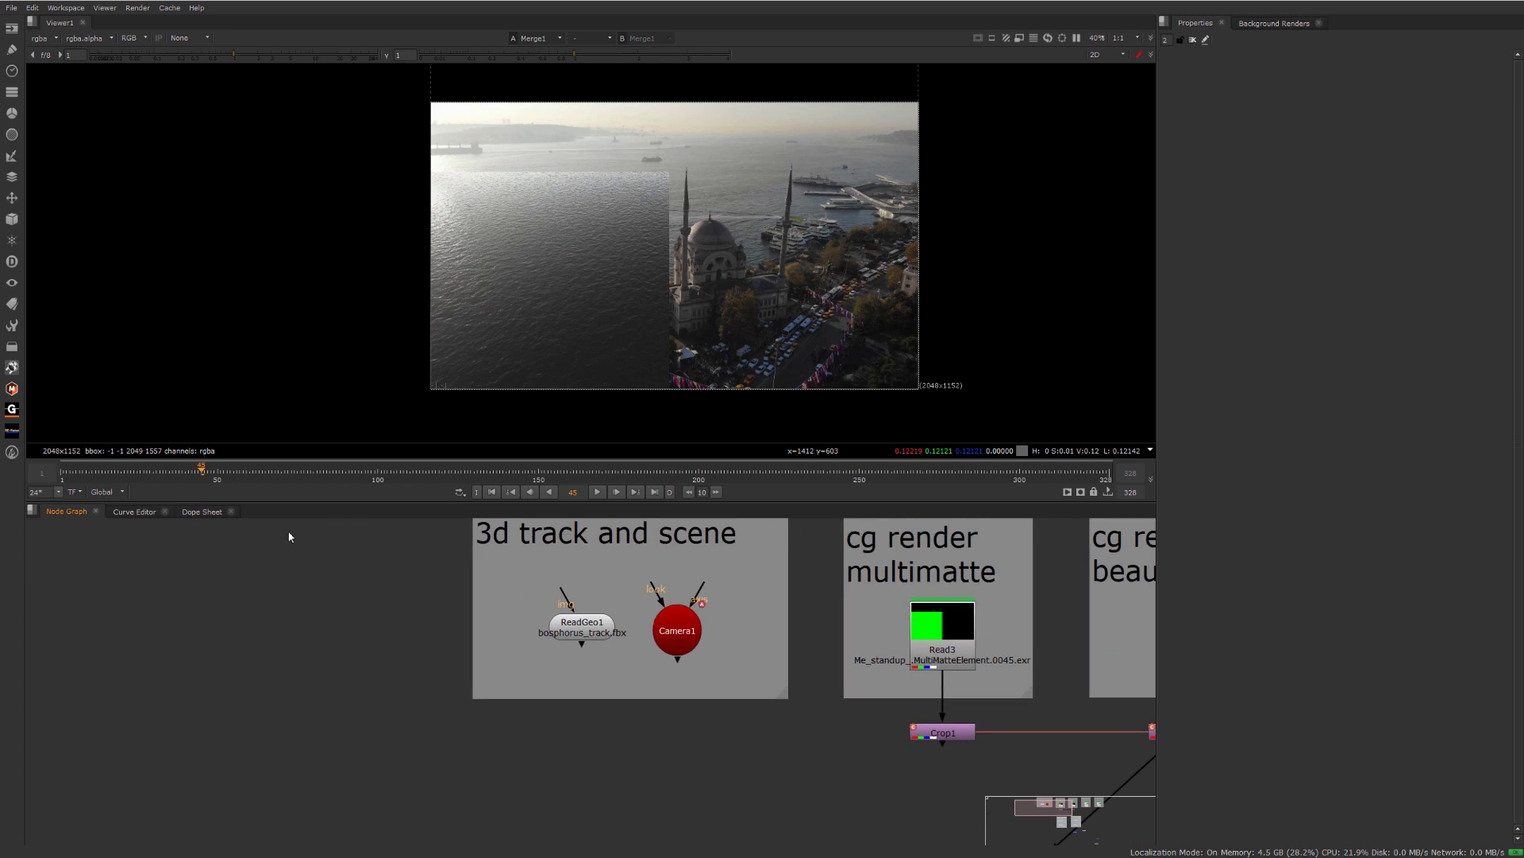
- Add a Card node in the empty area beside the "3d track and scene" backdrop
key("Tab")
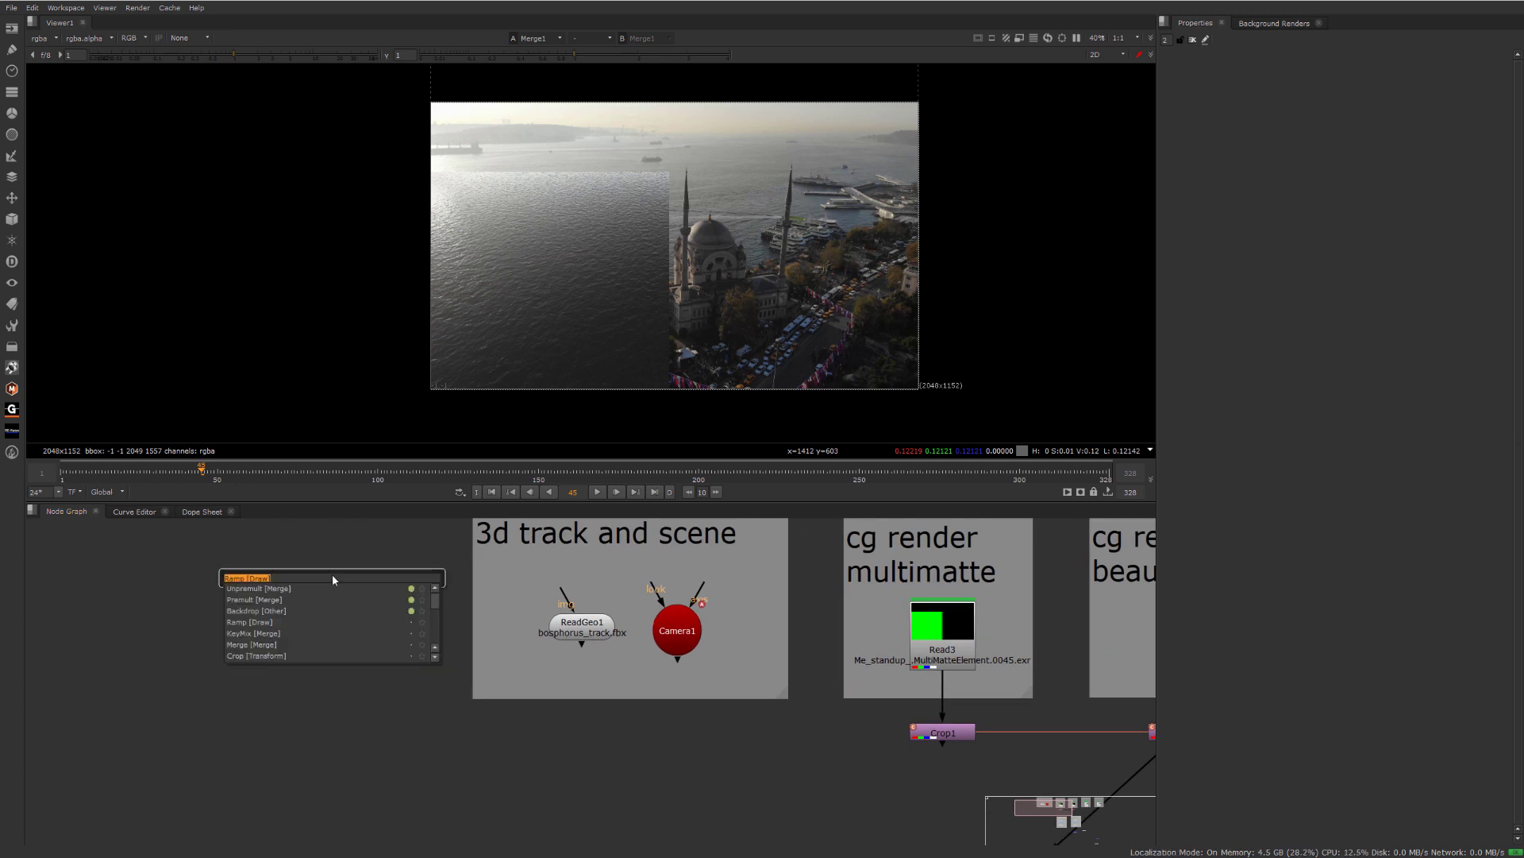
type("car")
left_click(267, 599)
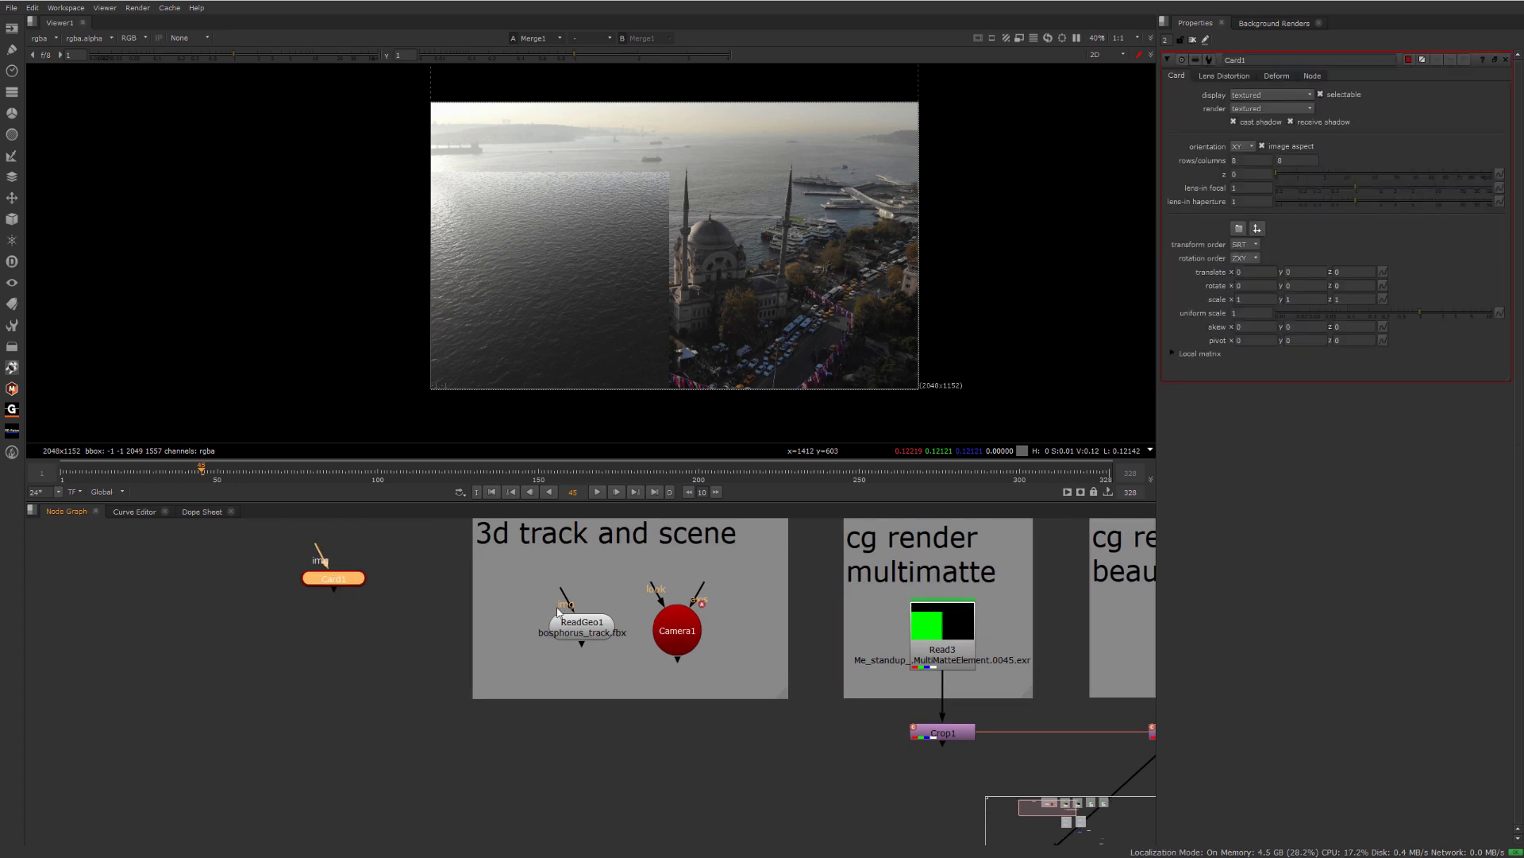
left_click_drag(312, 576, 348, 608)
- Add a Scene node below the "3d track and scene" backdrop and connect the Camera, ReadGeo and Card nodes to it
left_click(583, 732)
key("Tab")
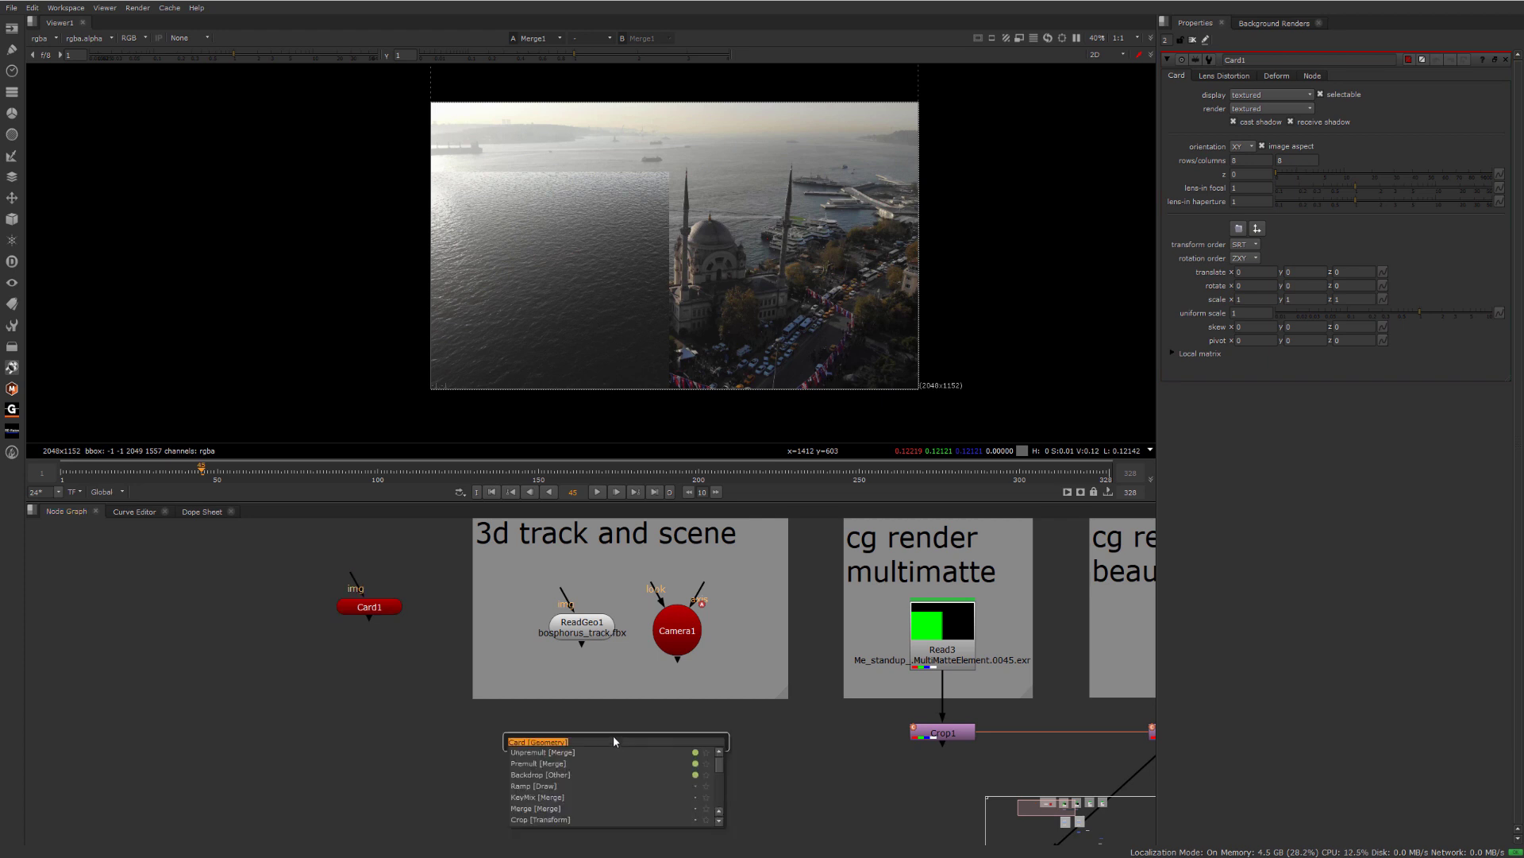
type("scene")
key("Return")
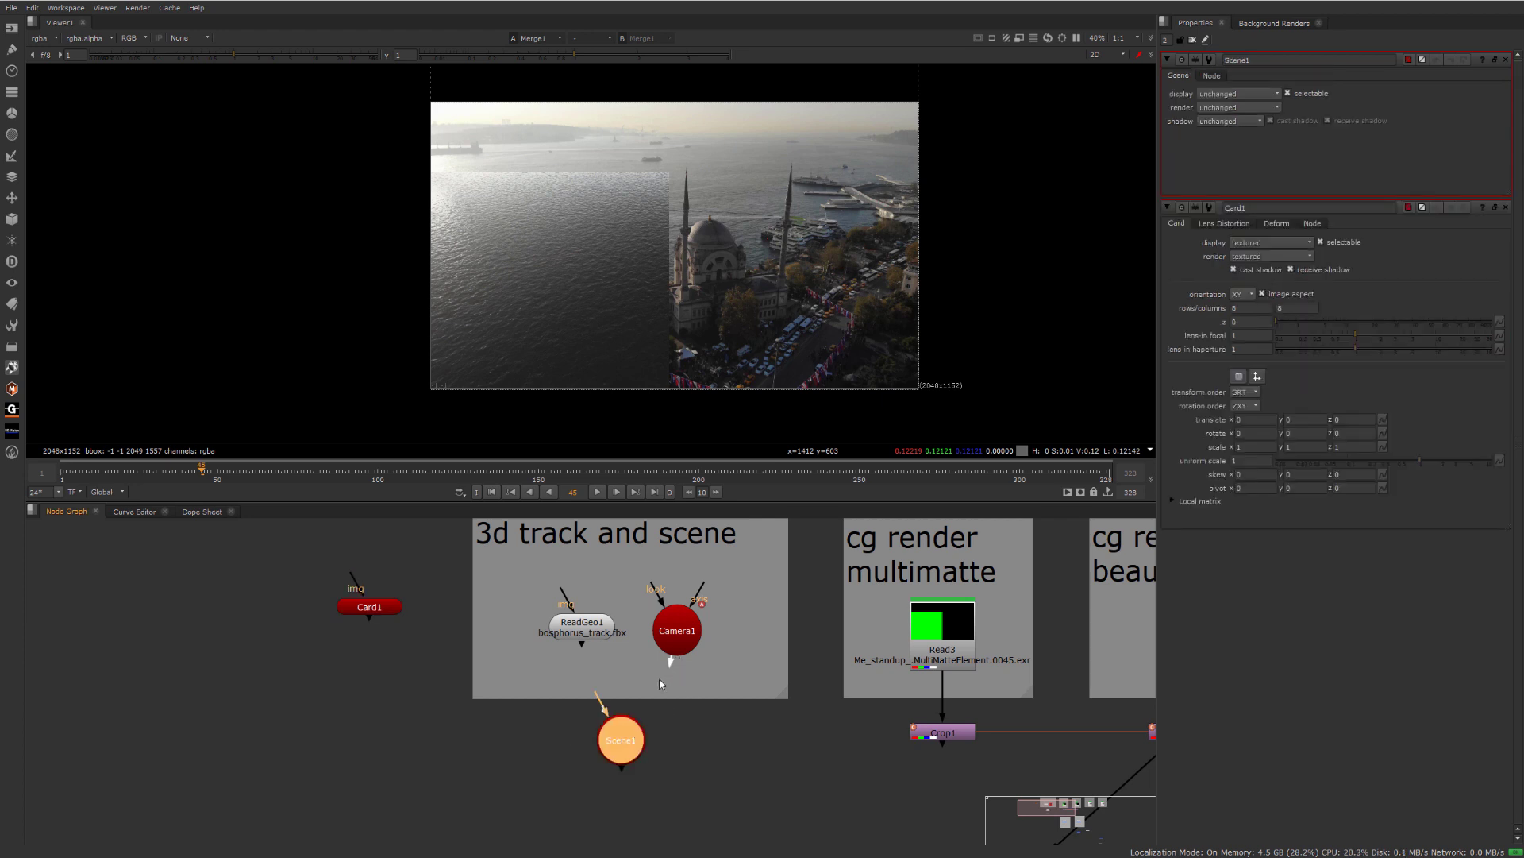
left_click_drag(659, 679, 626, 732)
left_click_drag(583, 646, 614, 732)
left_click_drag(369, 618, 611, 738)
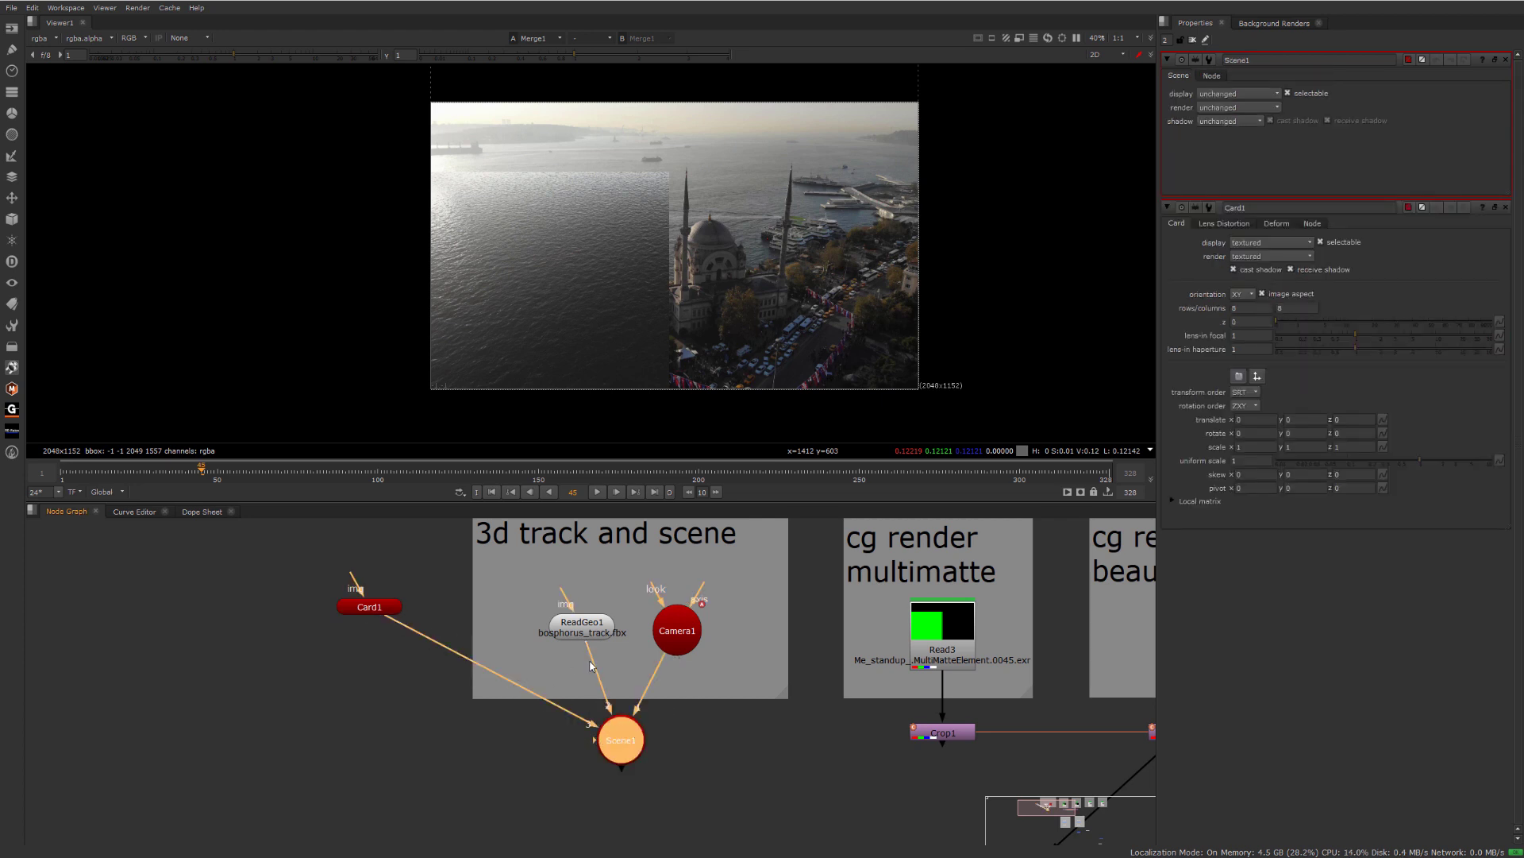
- Disable the ReadGeo node and display the Scene node in the viewer
left_click_drag(584, 638, 579, 631)
key("d")
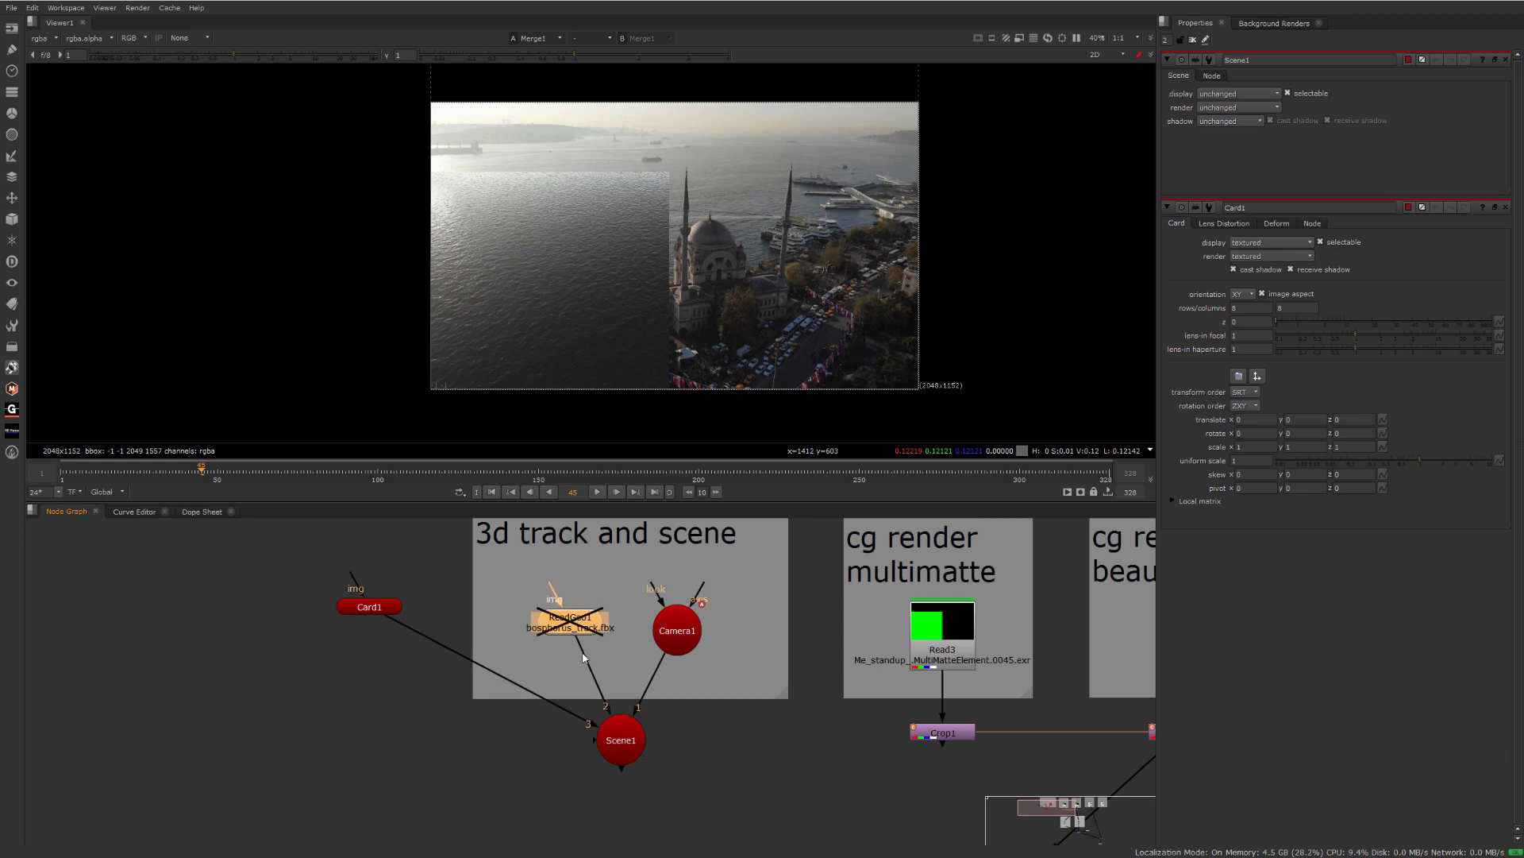
left_click(630, 742)
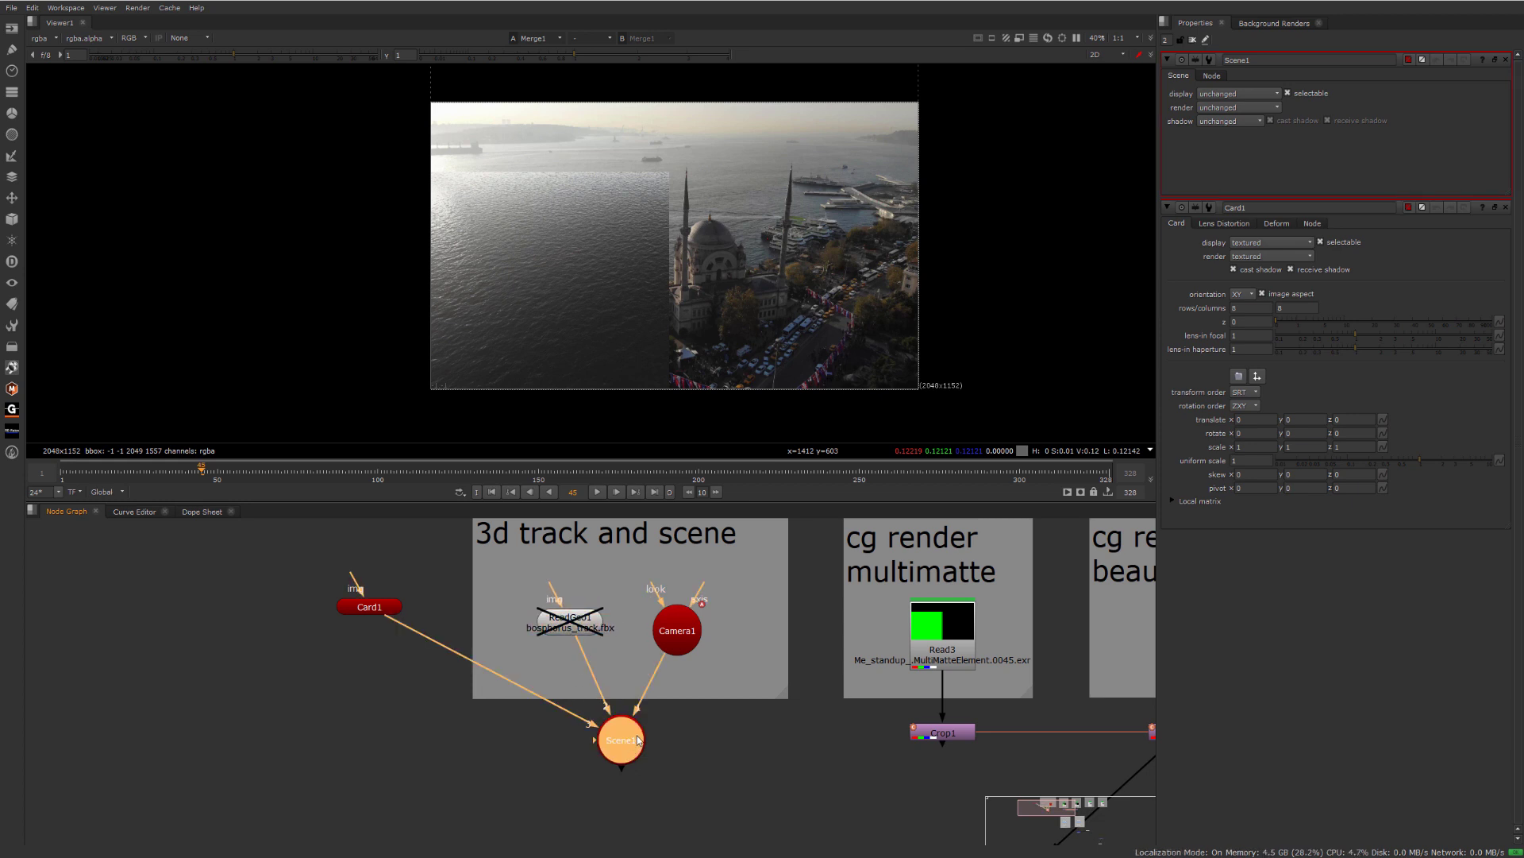
key("1")
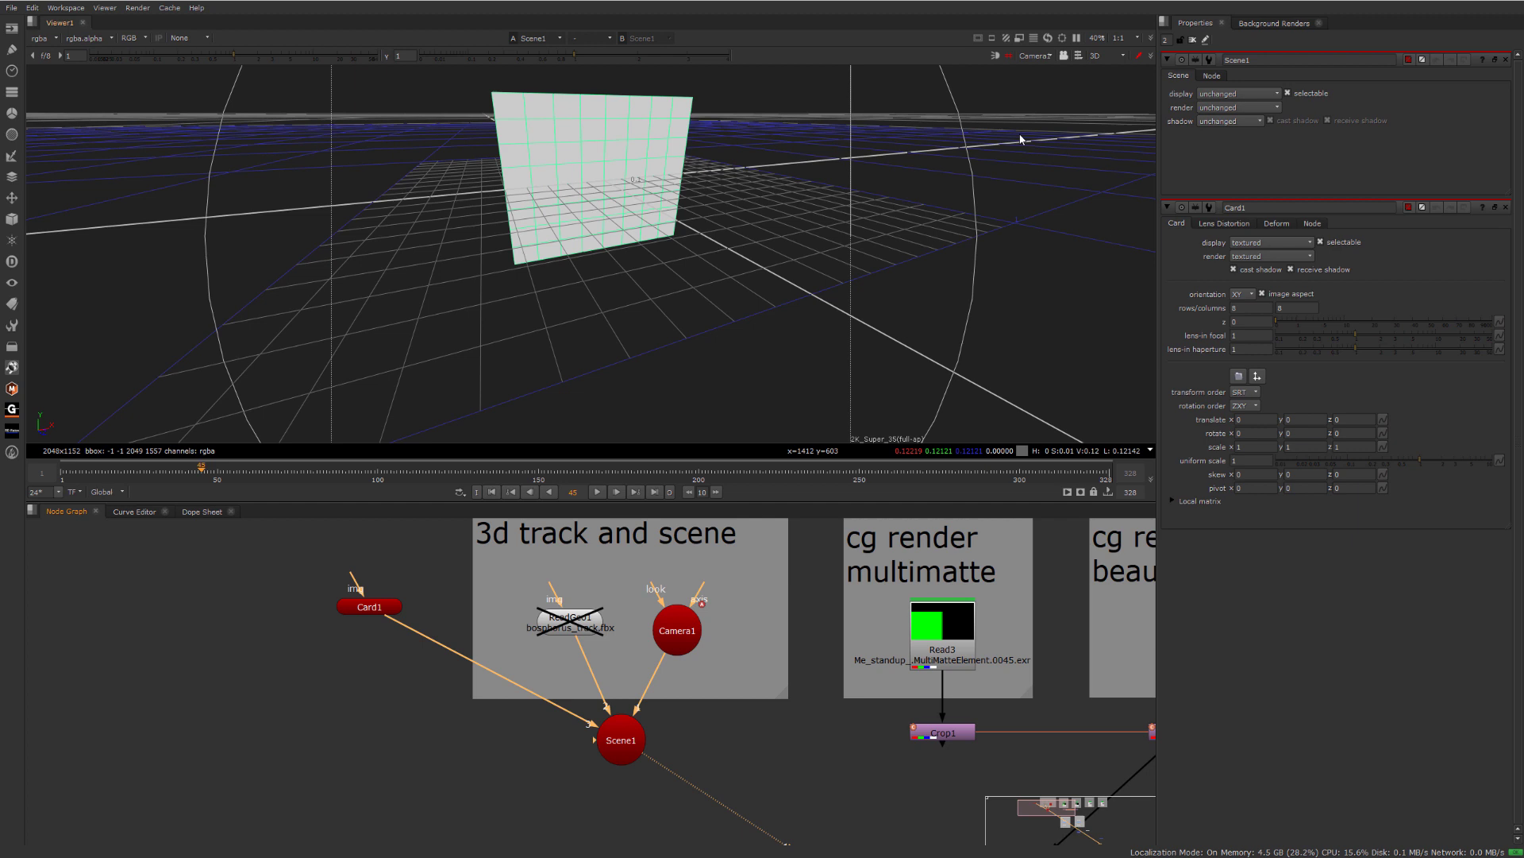
- Set the Card's orientation to ZX so it lies flat on the ground plane
left_click(365, 608)
left_click(1250, 153)
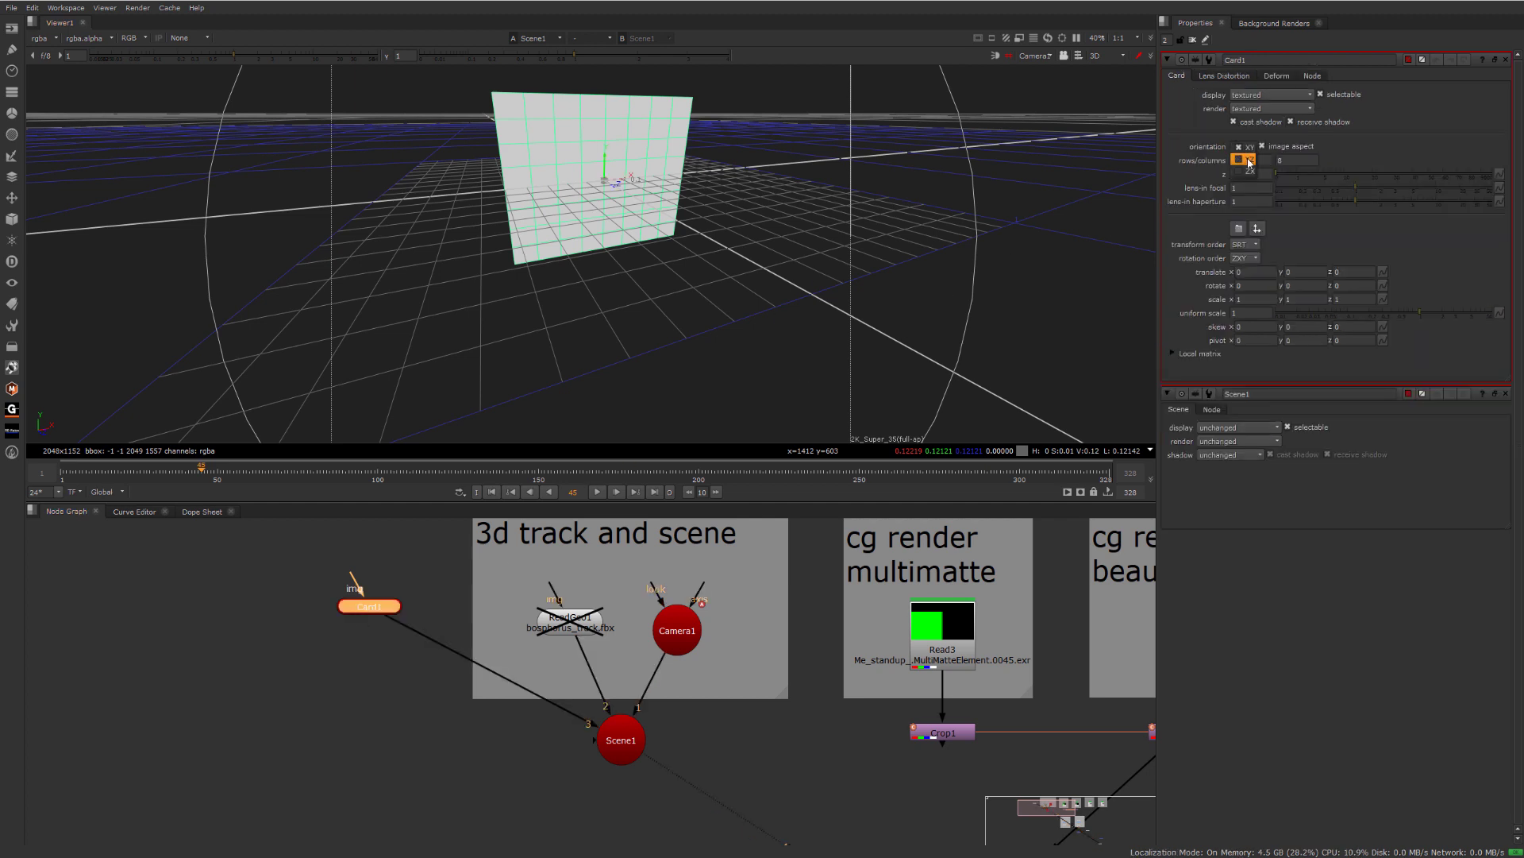
left_click(1250, 159)
left_click(1249, 159)
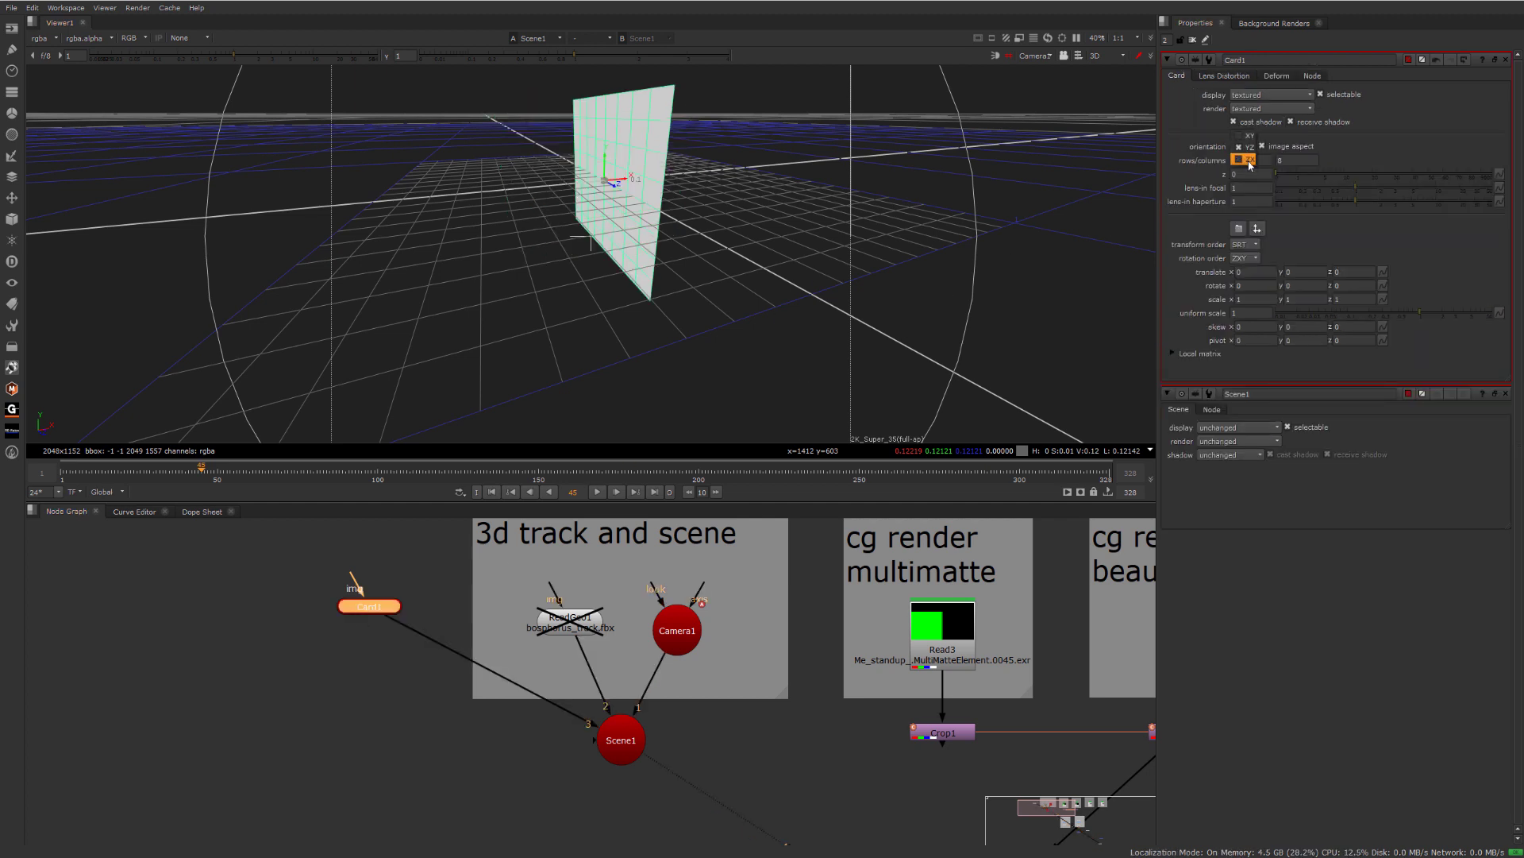
left_click(1251, 162)
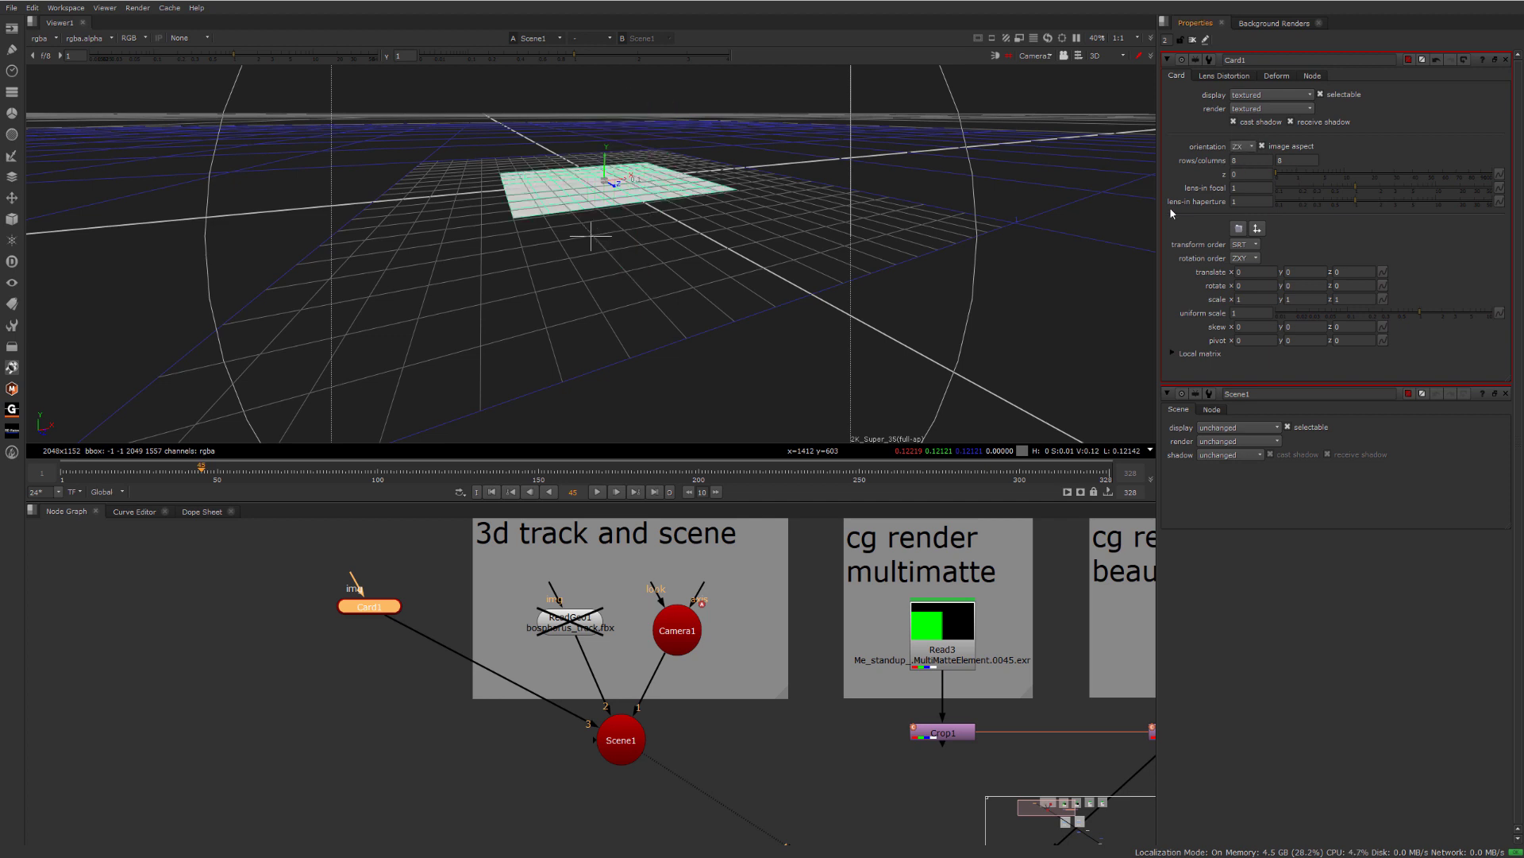
- Move the Card to about x -0.57, z 0.59 in the 3D scene and set its uniform scale to about 1.02
left_click_drag(621, 182, 476, 283)
mouse_move(1421, 312)
left_mouse_down()
mouse_move(1438, 307)
mouse_move(1407, 310)
mouse_move(1422, 311)
left_mouse_up()
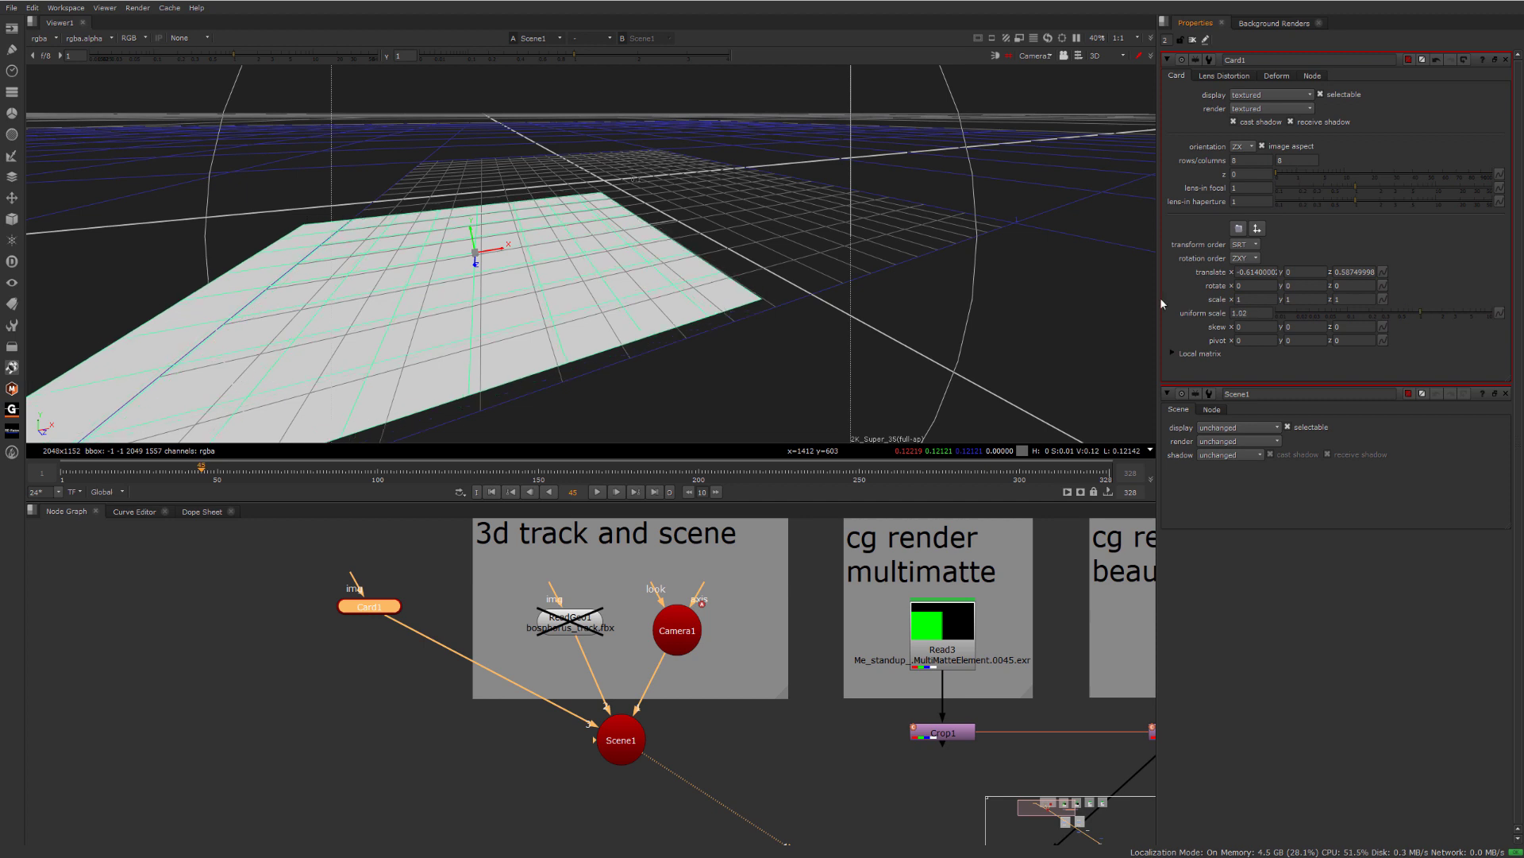
mouse_move(530, 261)
left_mouse_down()
mouse_move(555, 240)
mouse_move(525, 246)
left_mouse_up()
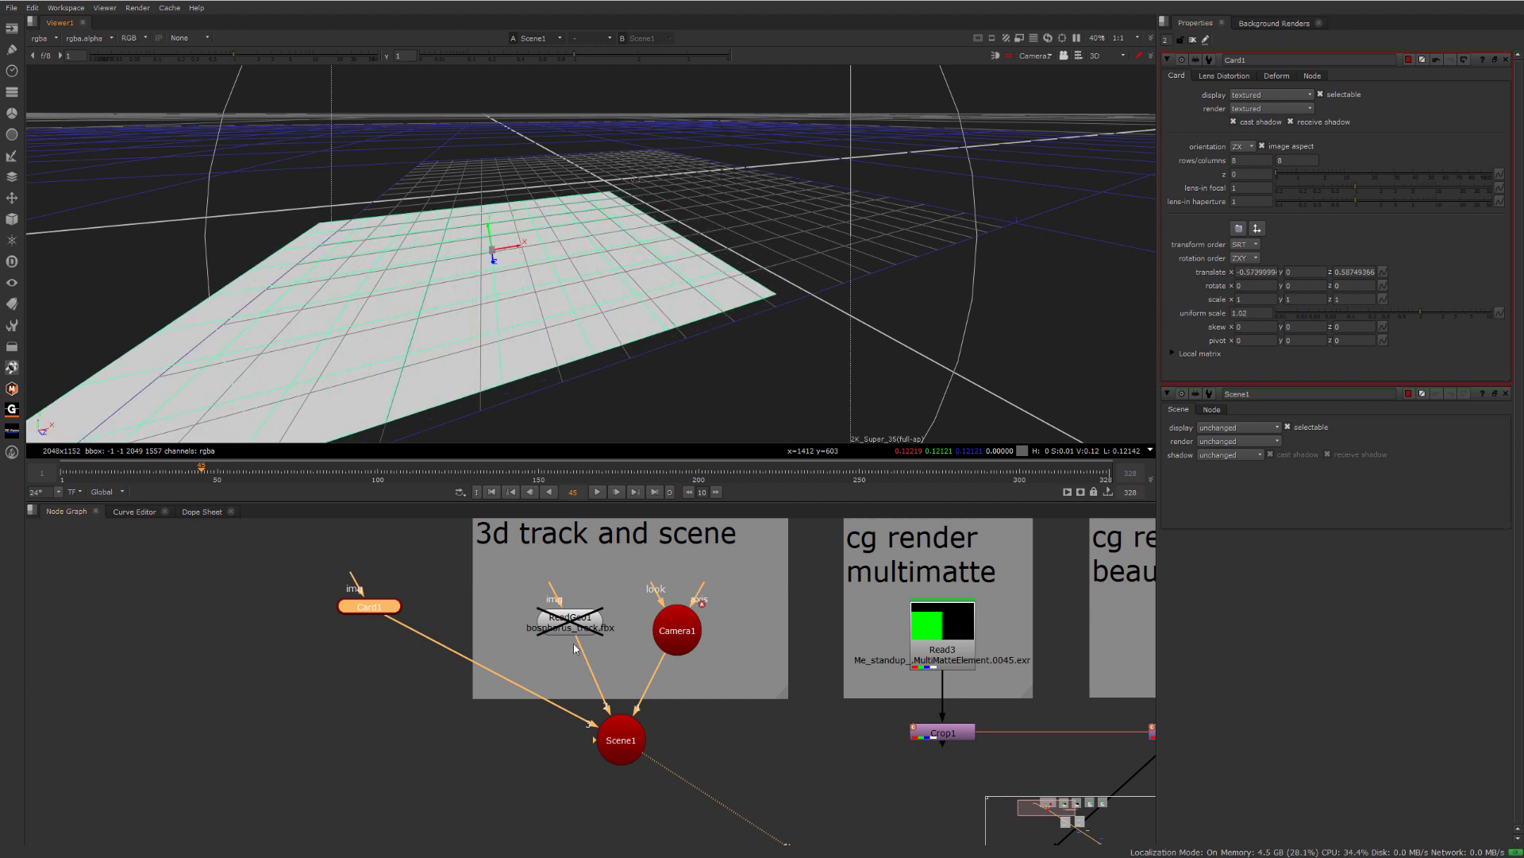
- Move the Card node lower, add a CheckerBoard node above it and connect it to the Card's img input
left_click_drag(401, 610, 414, 718)
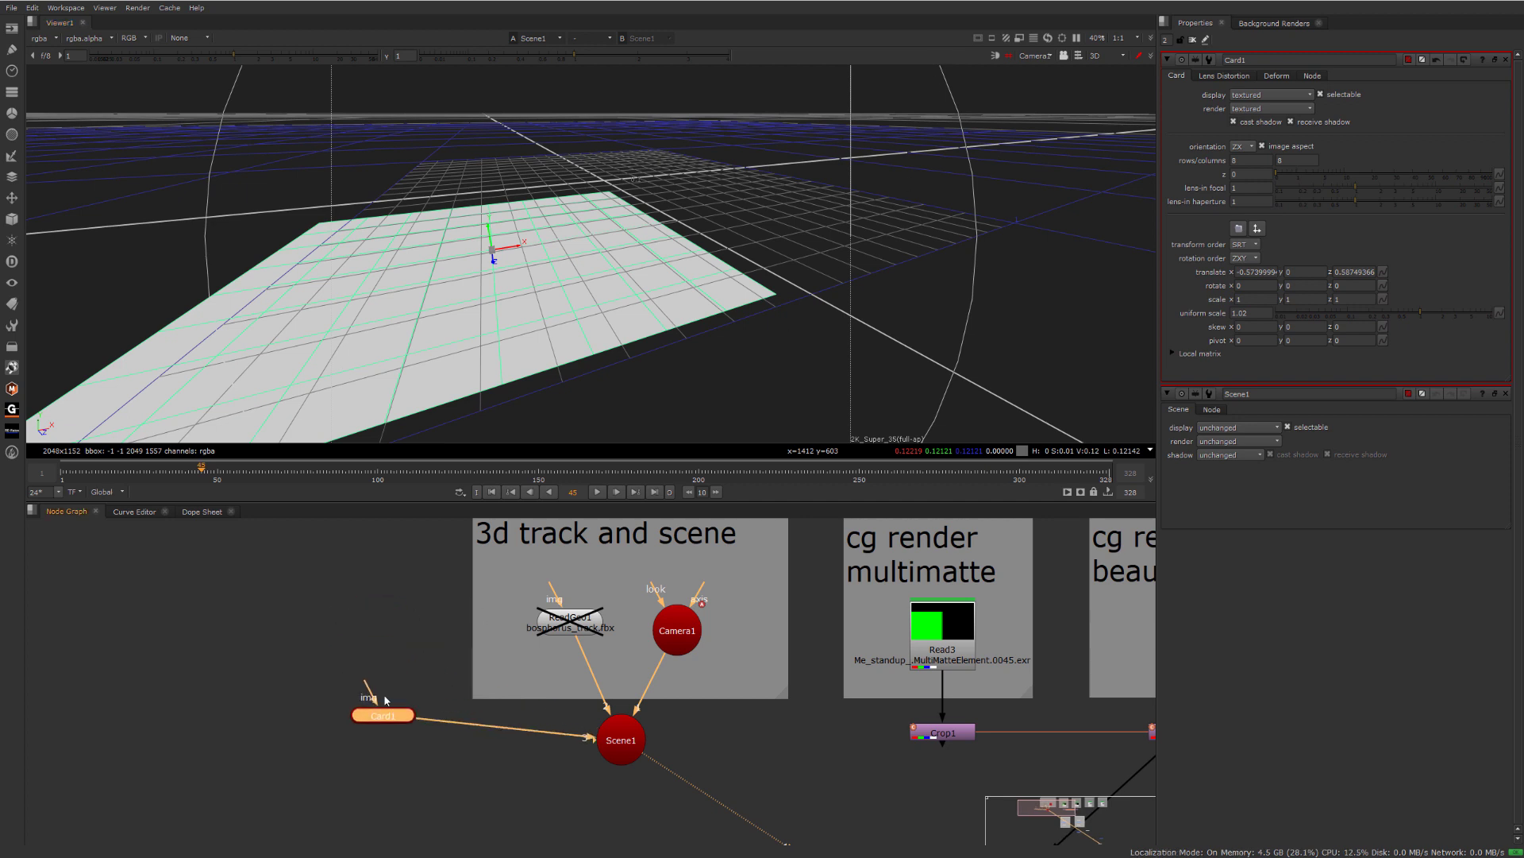
left_click(360, 613)
key("Tab")
type("che")
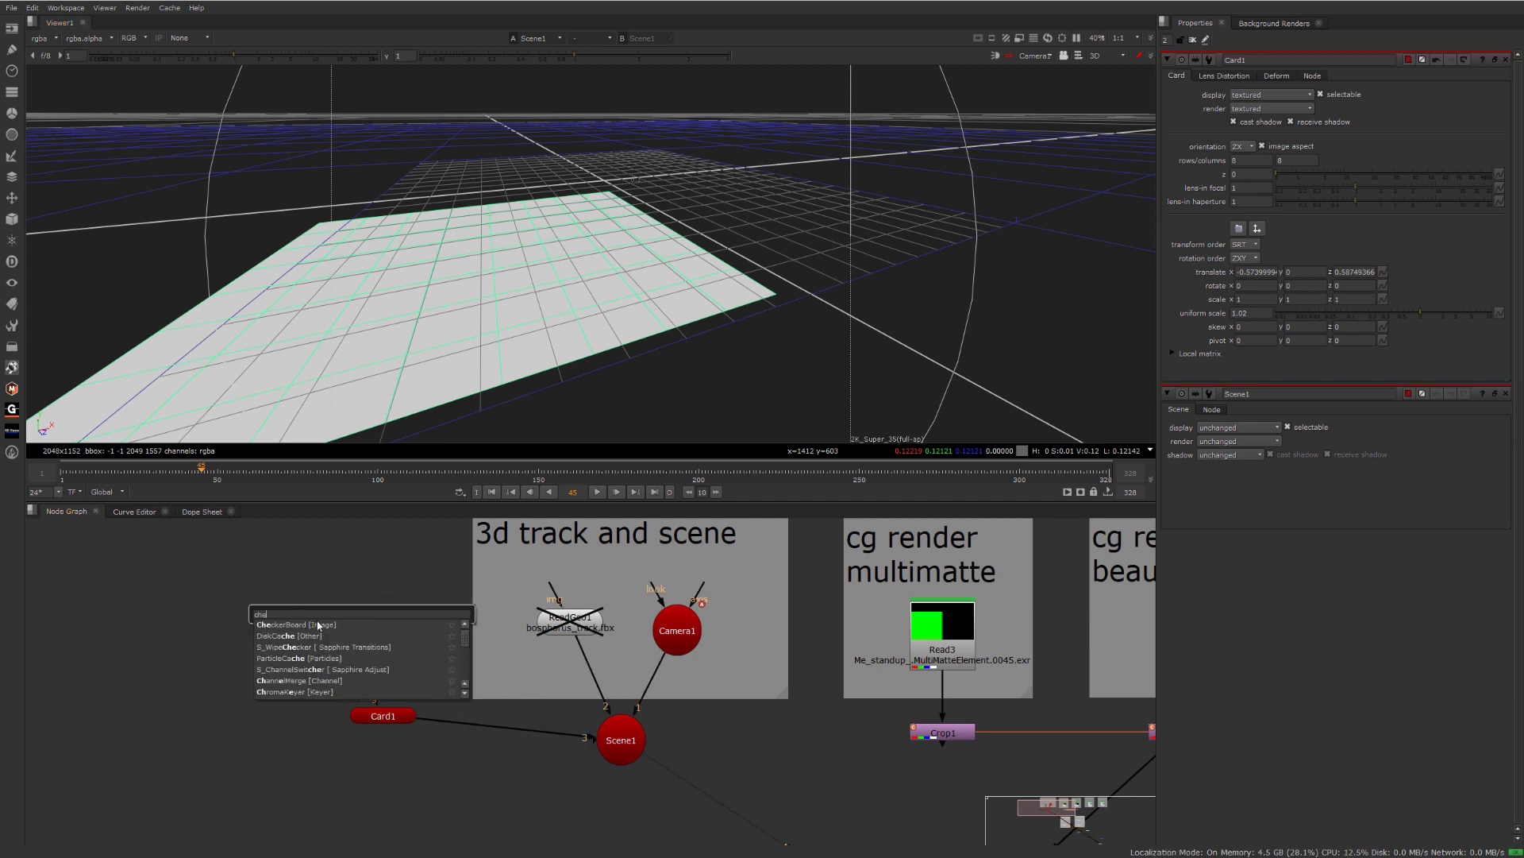
key("Return")
left_click_drag(377, 689, 365, 632)
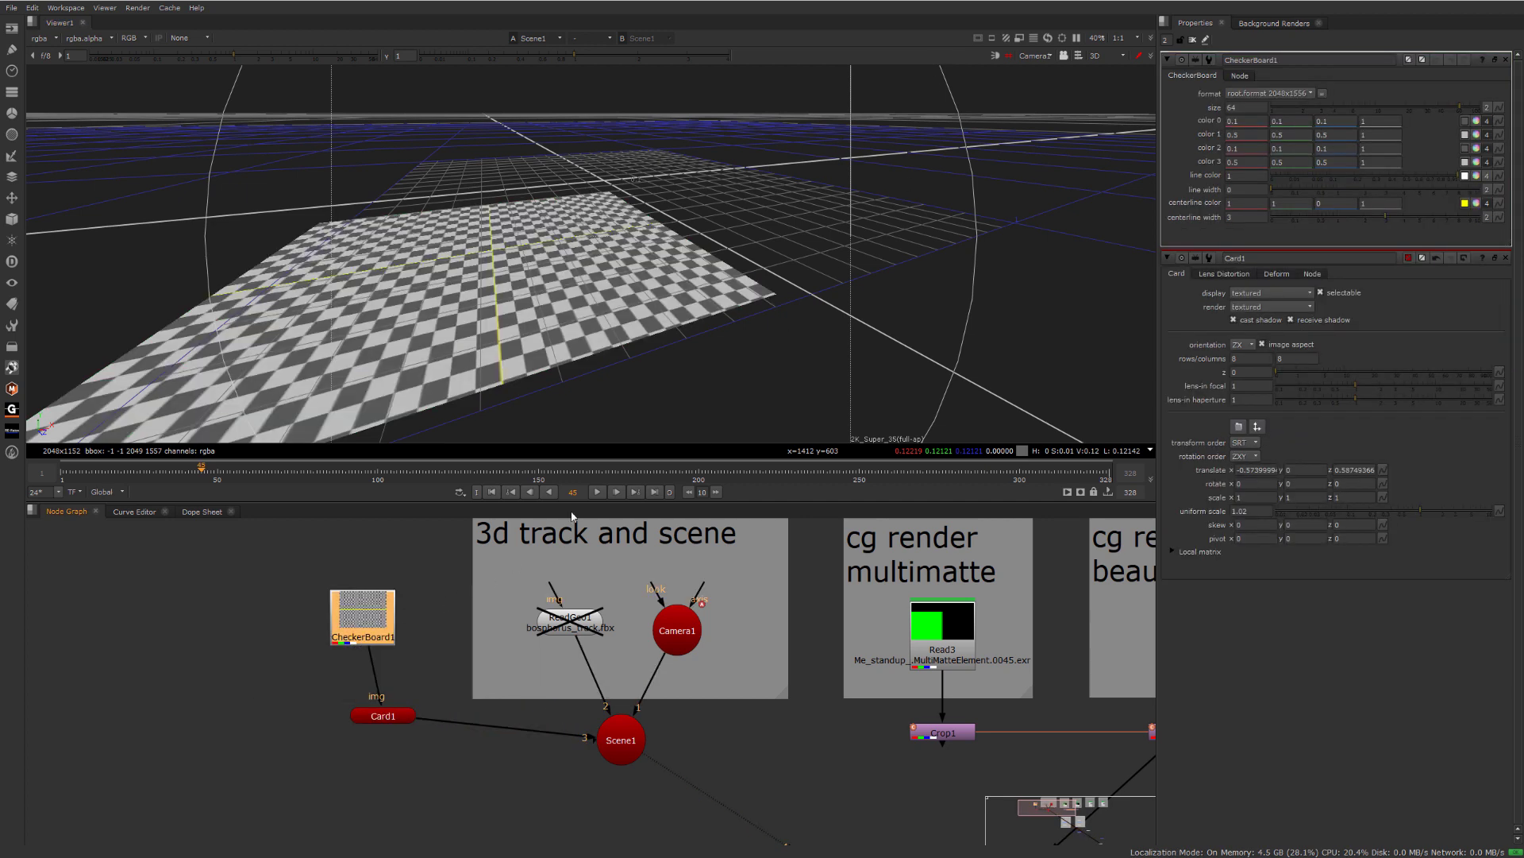
- Add a ScanlineRender node below the Scene, connecting its cam input to the Camera and its obj/scn input to the Card
left_click(738, 745)
middle_click_drag(738, 746, 736, 659)
key("Tab")
type("sca")
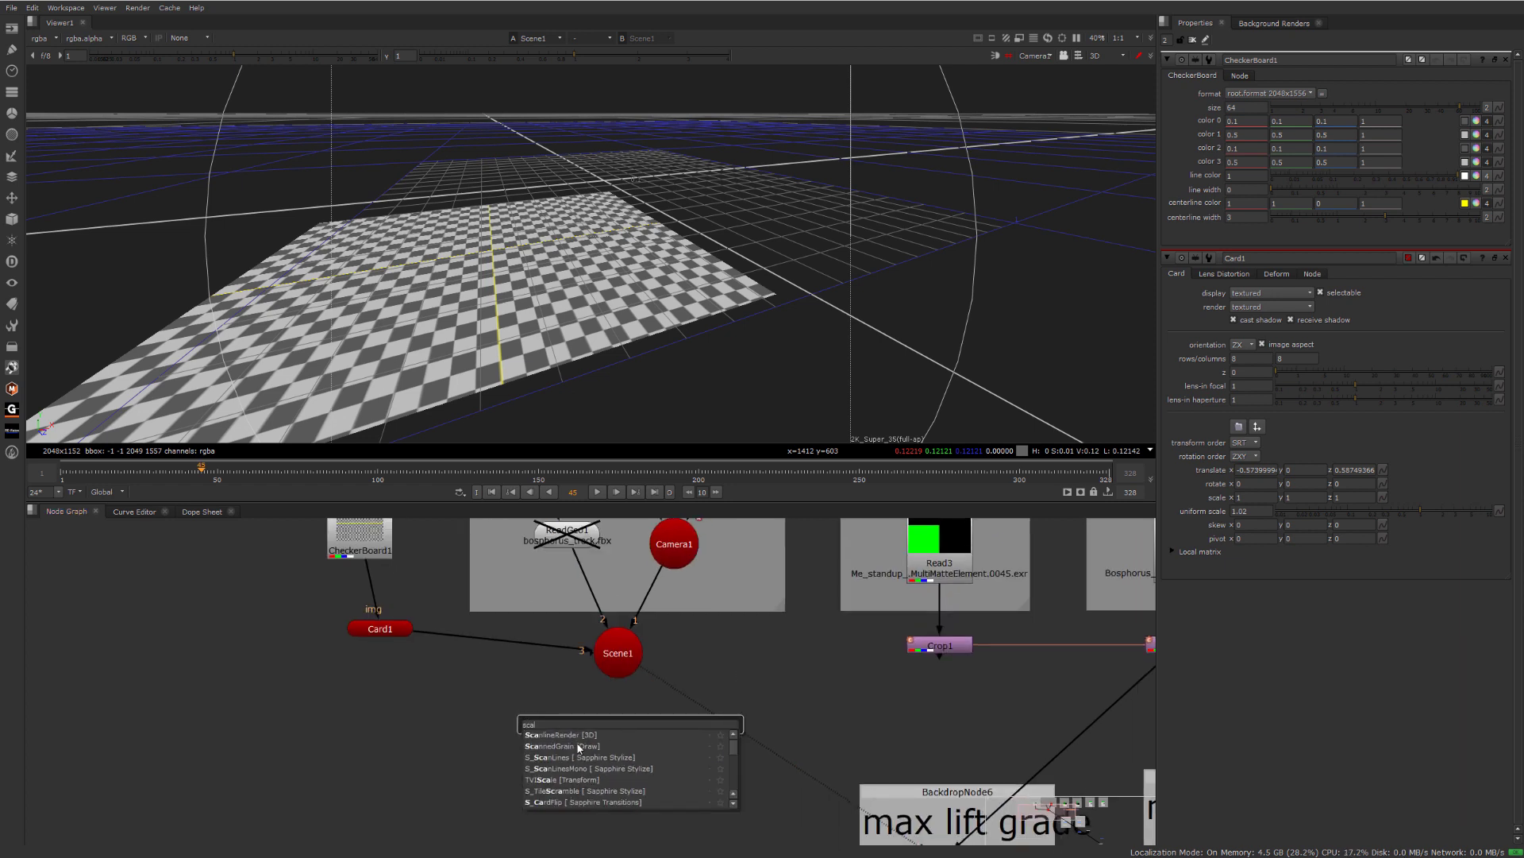
left_click(574, 736)
left_click_drag(628, 719, 708, 556)
left_click_drag(621, 653, 597, 646)
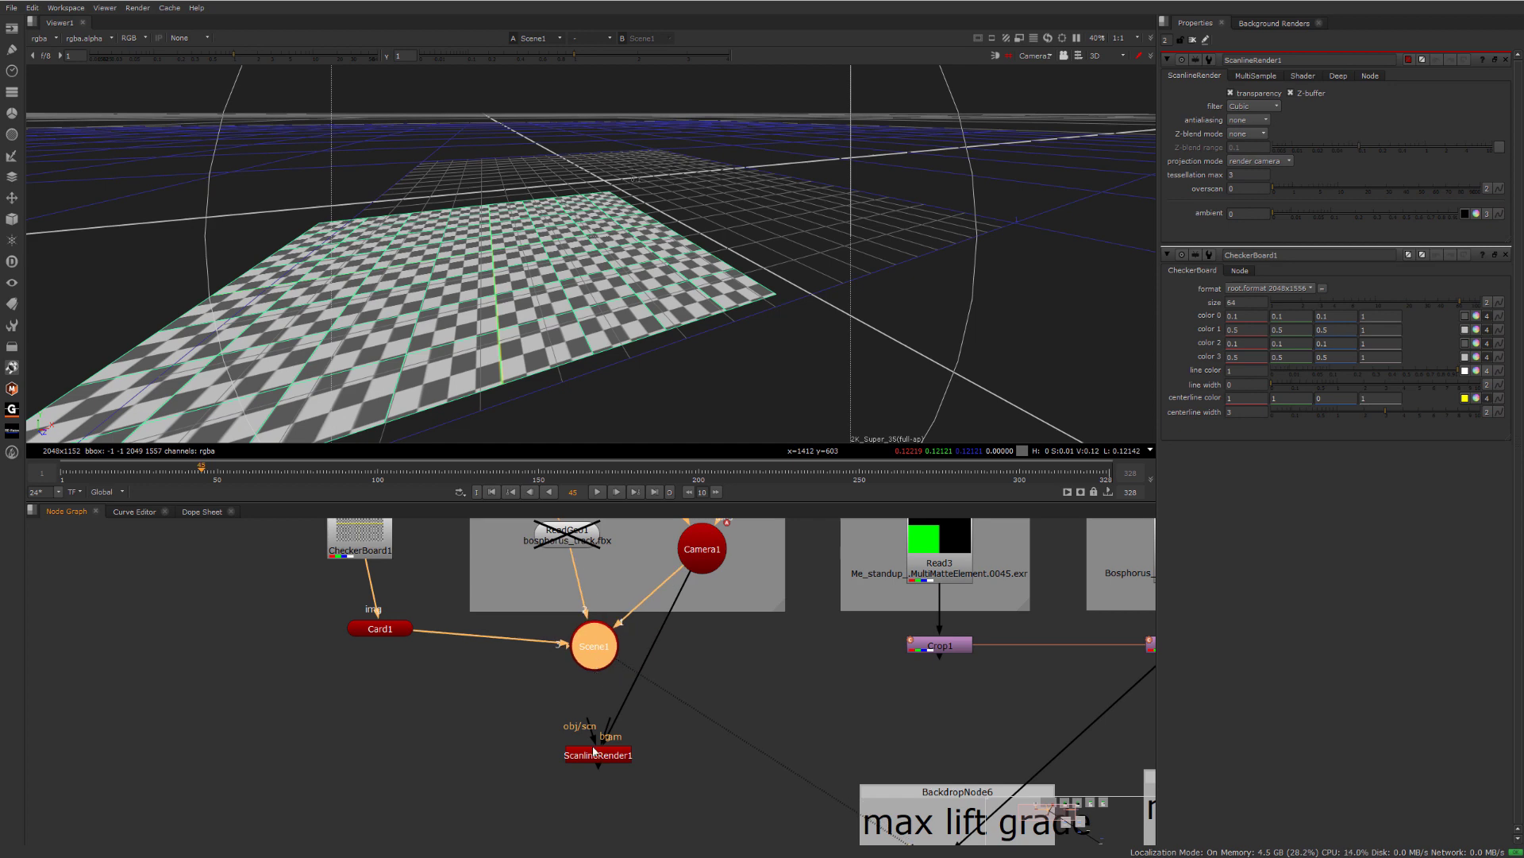
left_click_drag(590, 729, 385, 631)
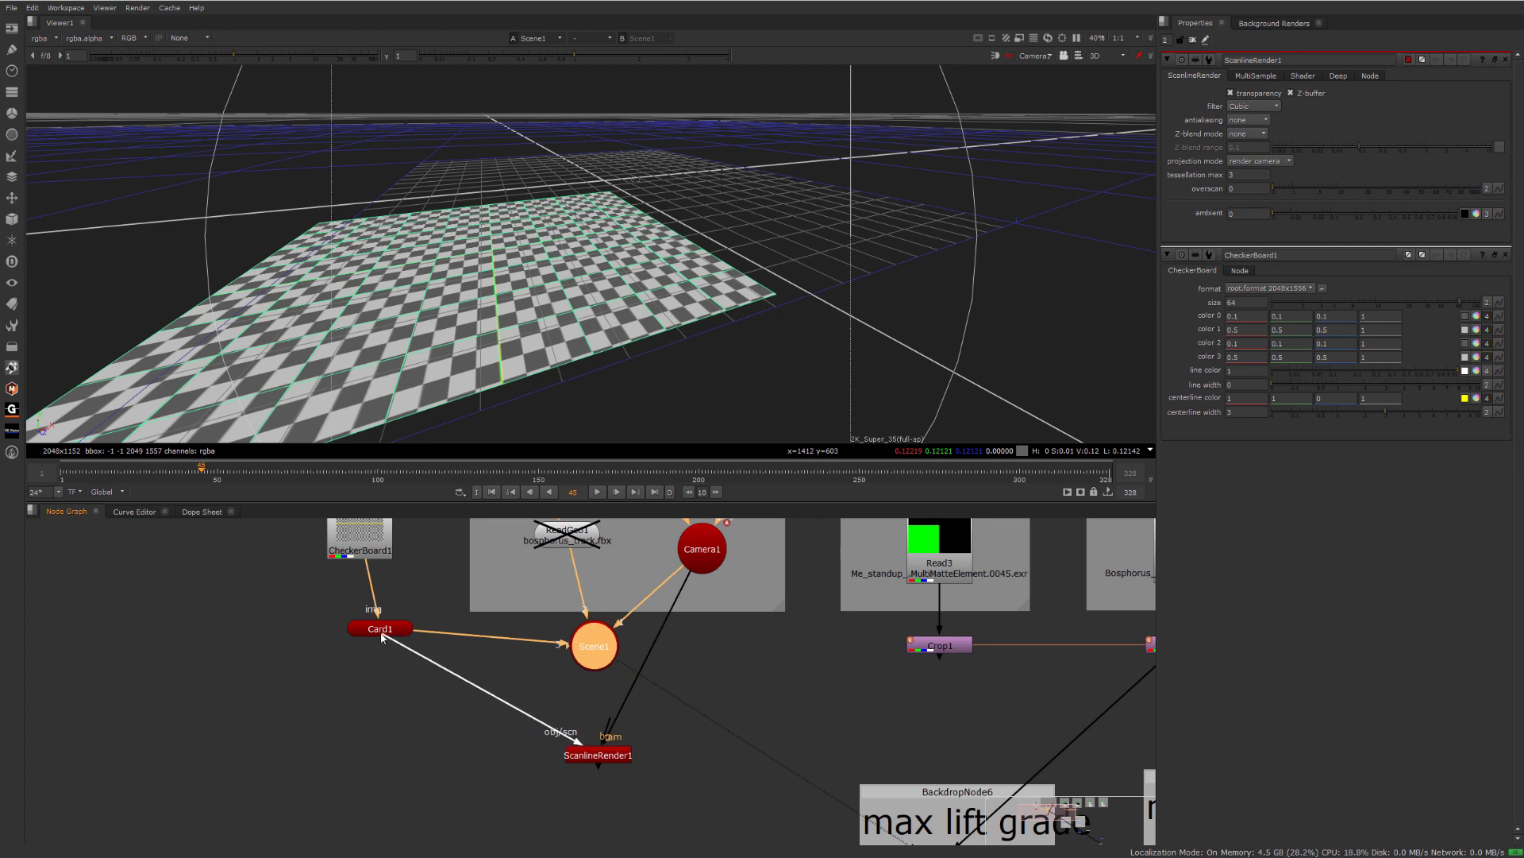
- View the ScanlineRender's output in 2D and add a Tracker node beneath it
left_click(617, 758)
key("1")
left_click(603, 304)
key("Tab")
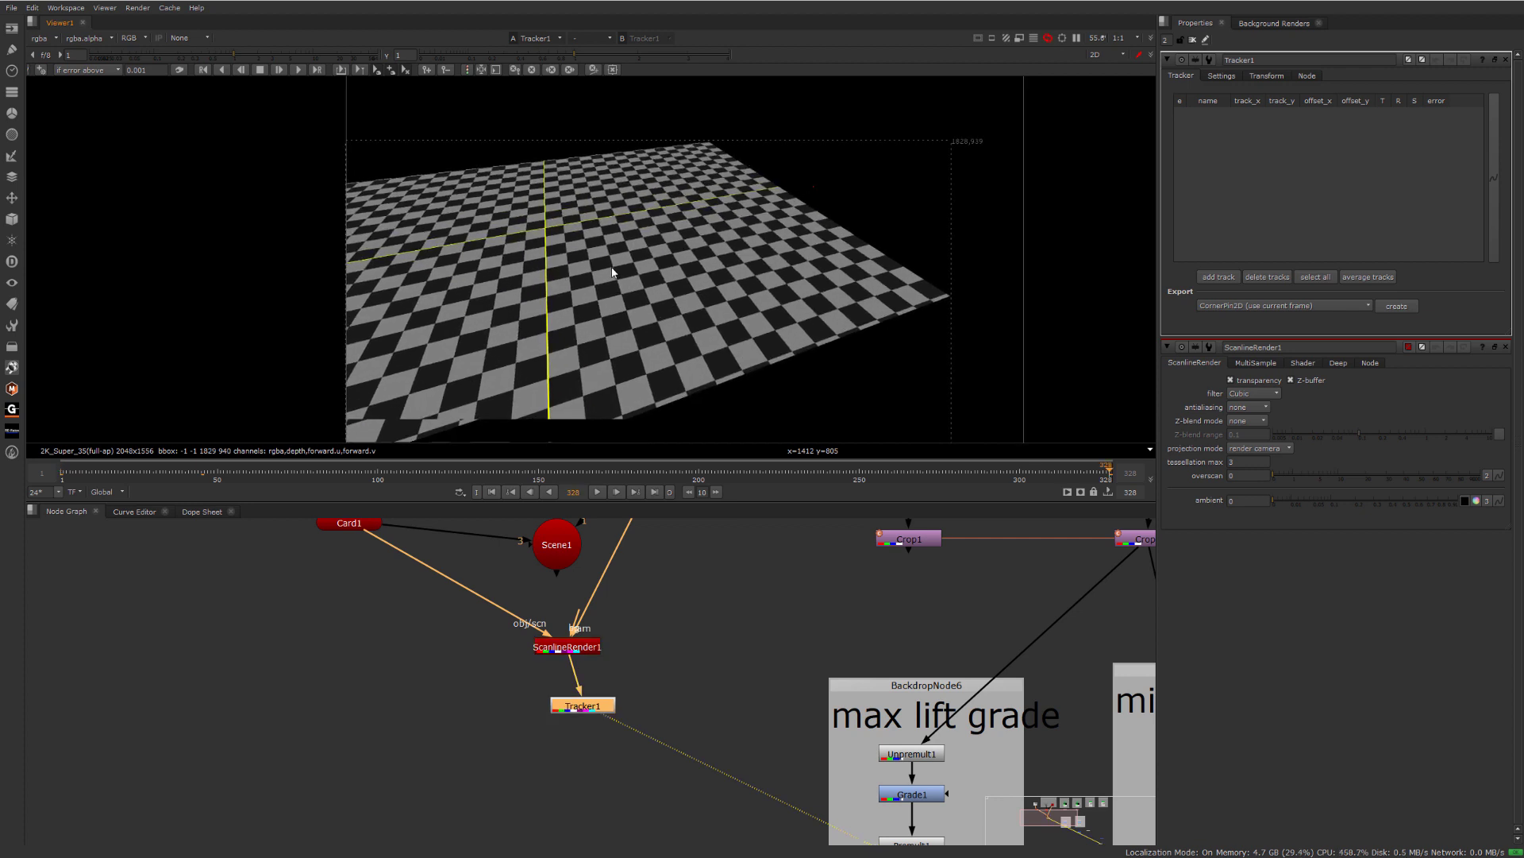
- Compare the rendered checkerboard plane at the first and last frames of the shot
key("Home")
key("End")
key("Home")
key("End")
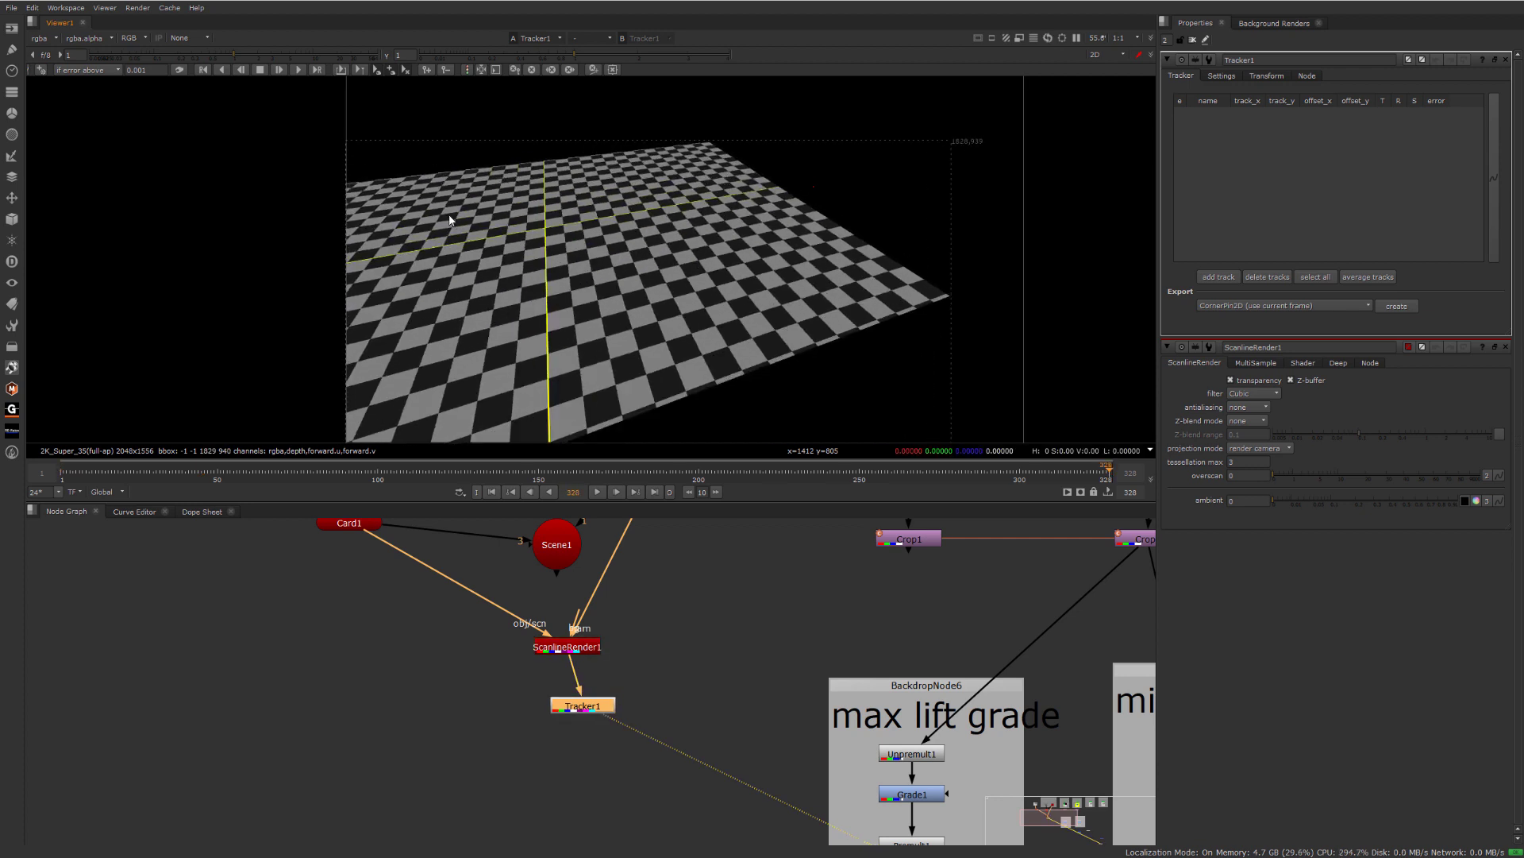
- At the last frame, add a track and place it on a checker corner in the plane's near-left area, about x 155, y 113
key("Home")
scroll(393, 216, "up", 5)
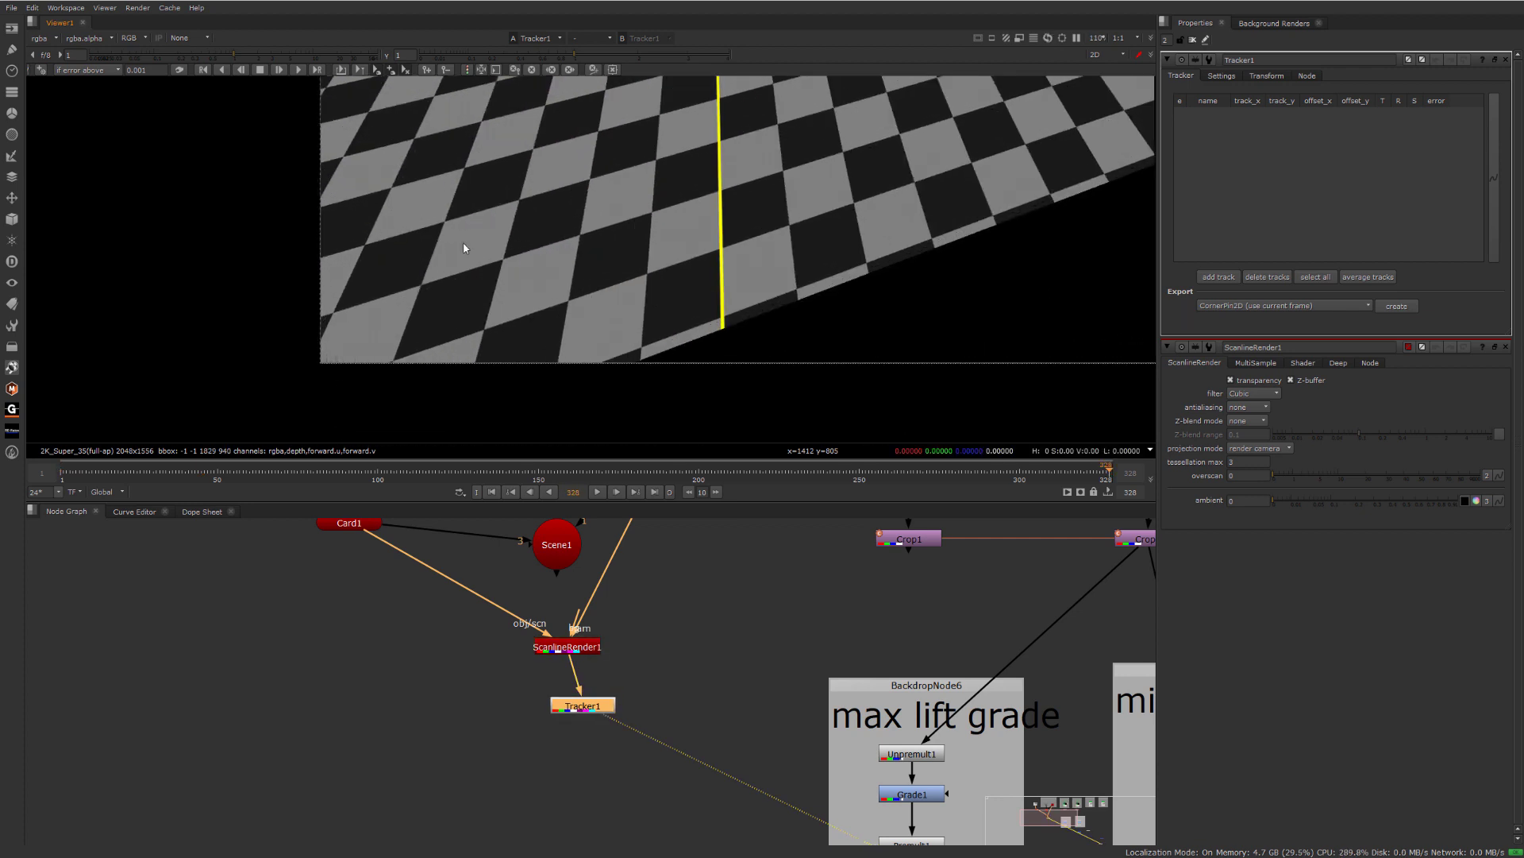
key("End")
scroll(483, 255, "up", 3)
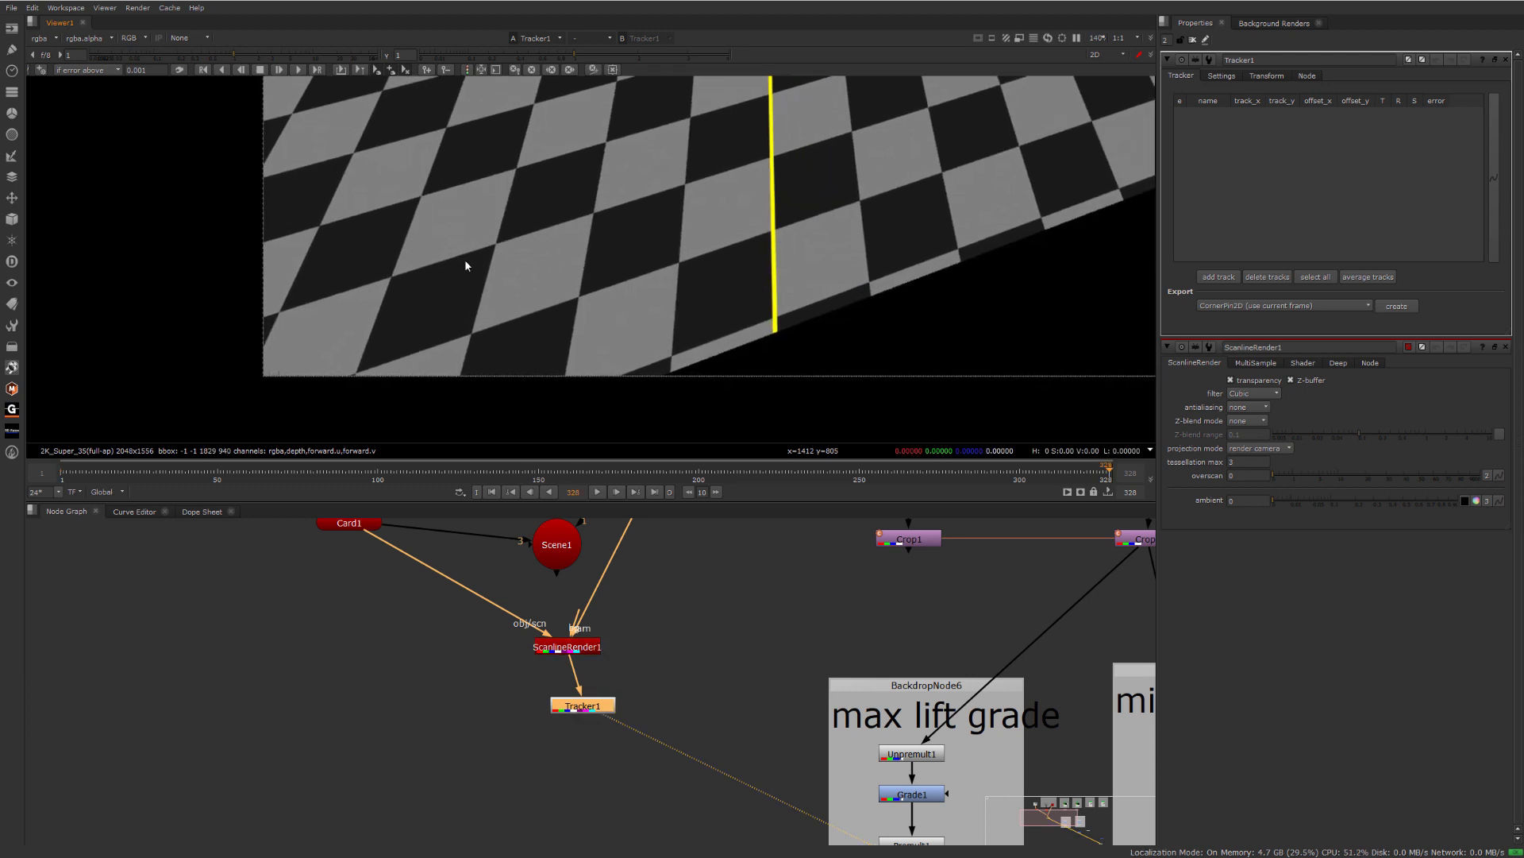
left_click(1220, 277)
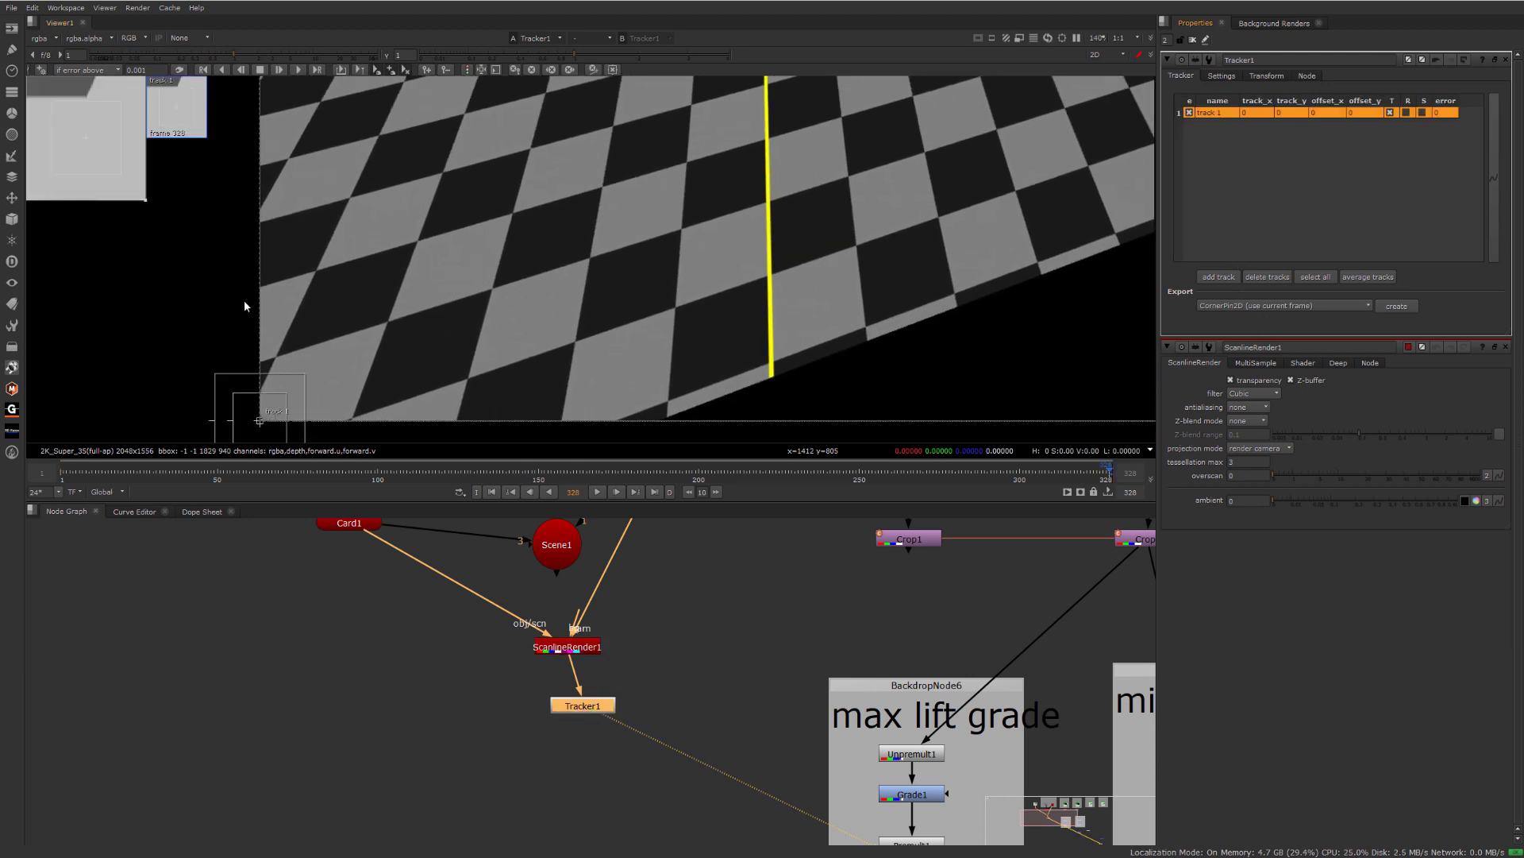
left_click_drag(262, 421, 394, 327)
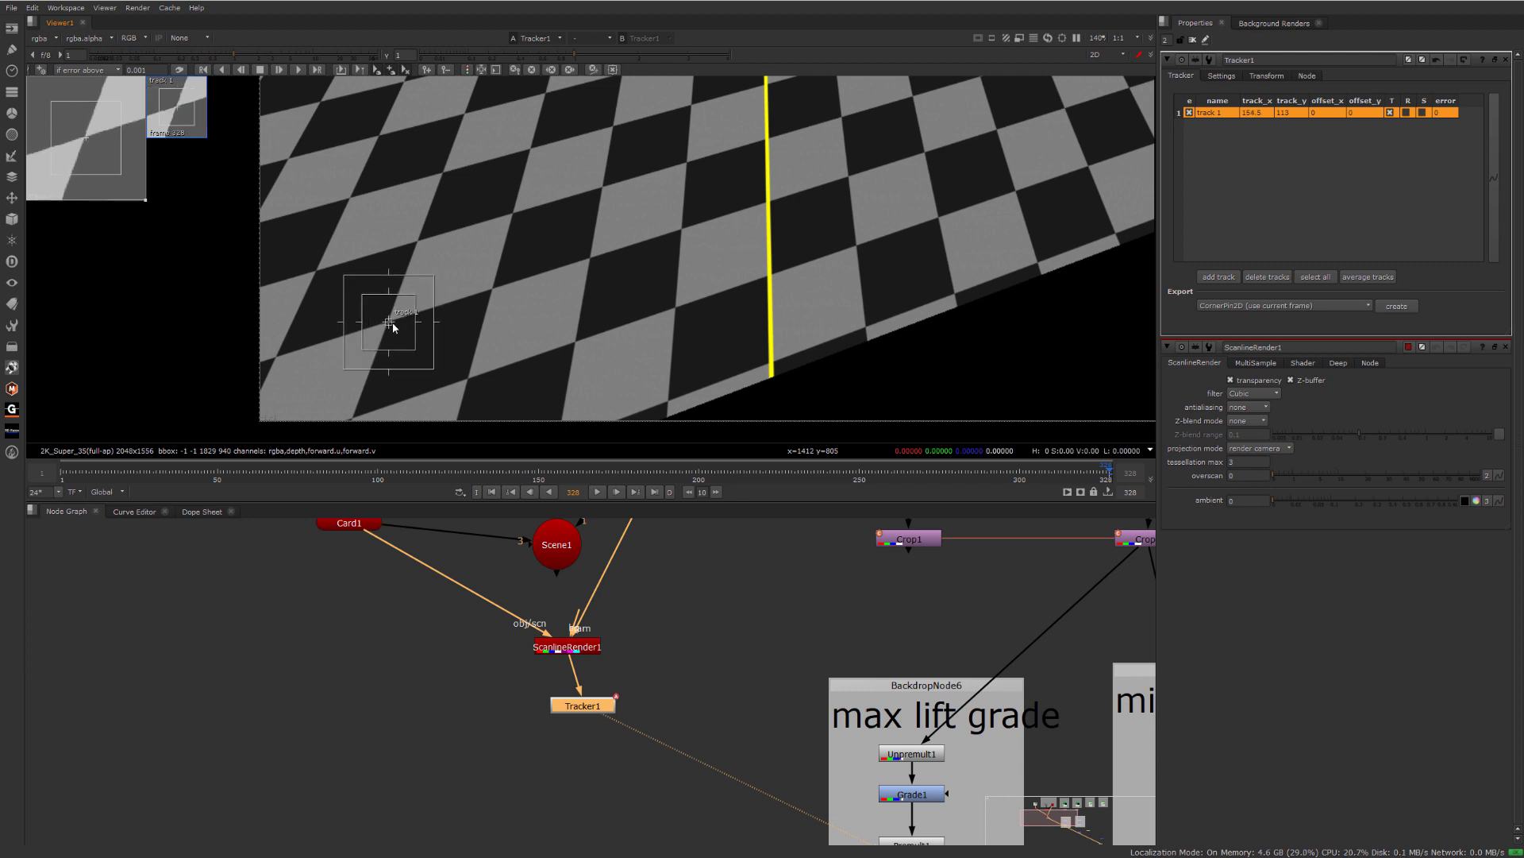
- Add a second track and place it on a checker corner near the plane's right corner, about x 1544, y 531
left_click(1219, 278)
scroll(856, 216, "down", 4)
middle_click_drag(788, 231, 518, 310)
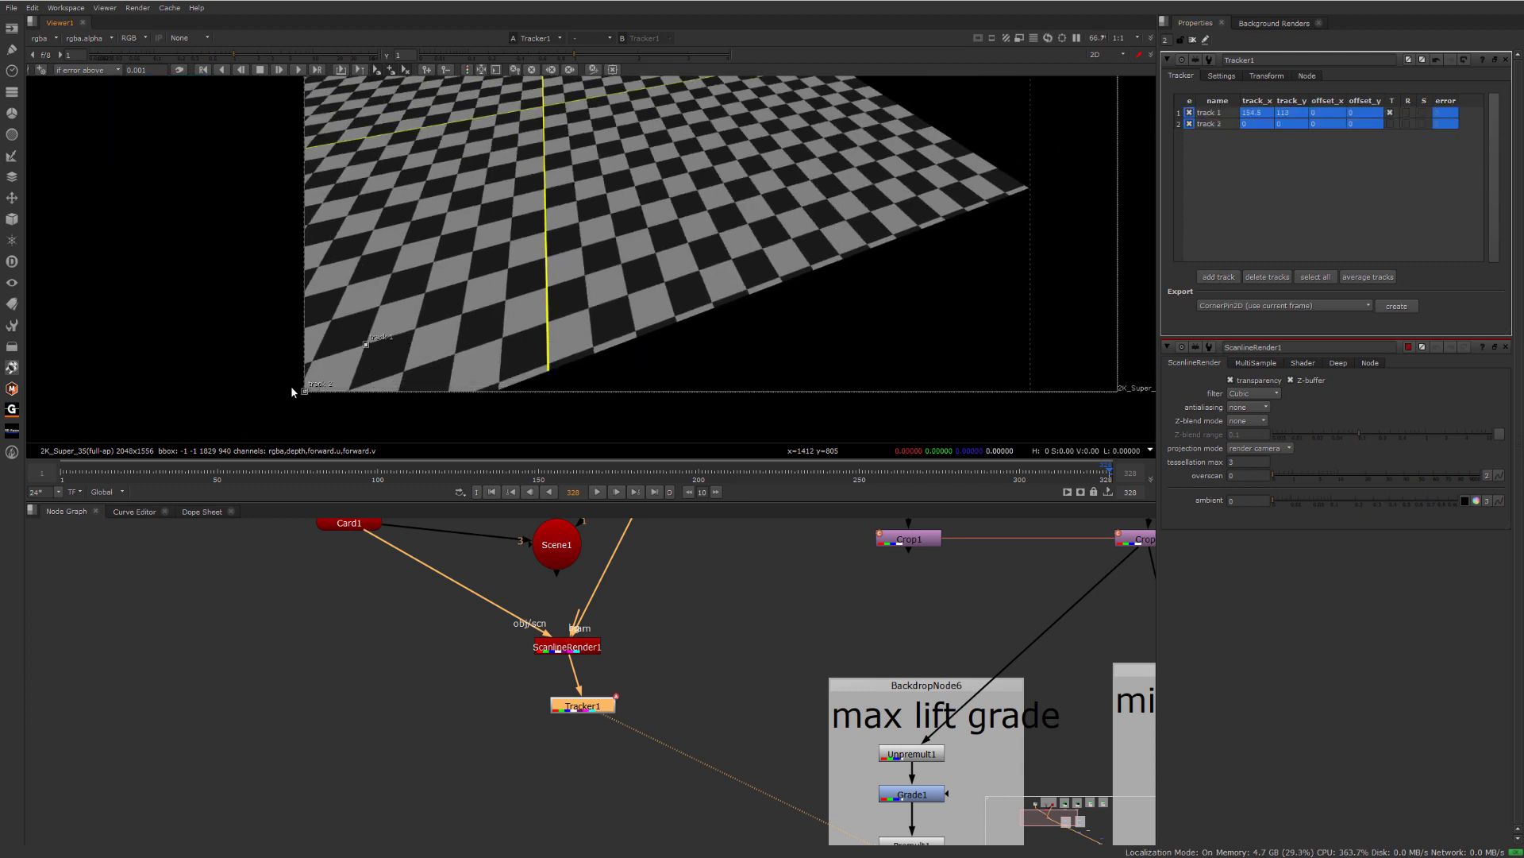
left_click_drag(304, 390, 925, 175)
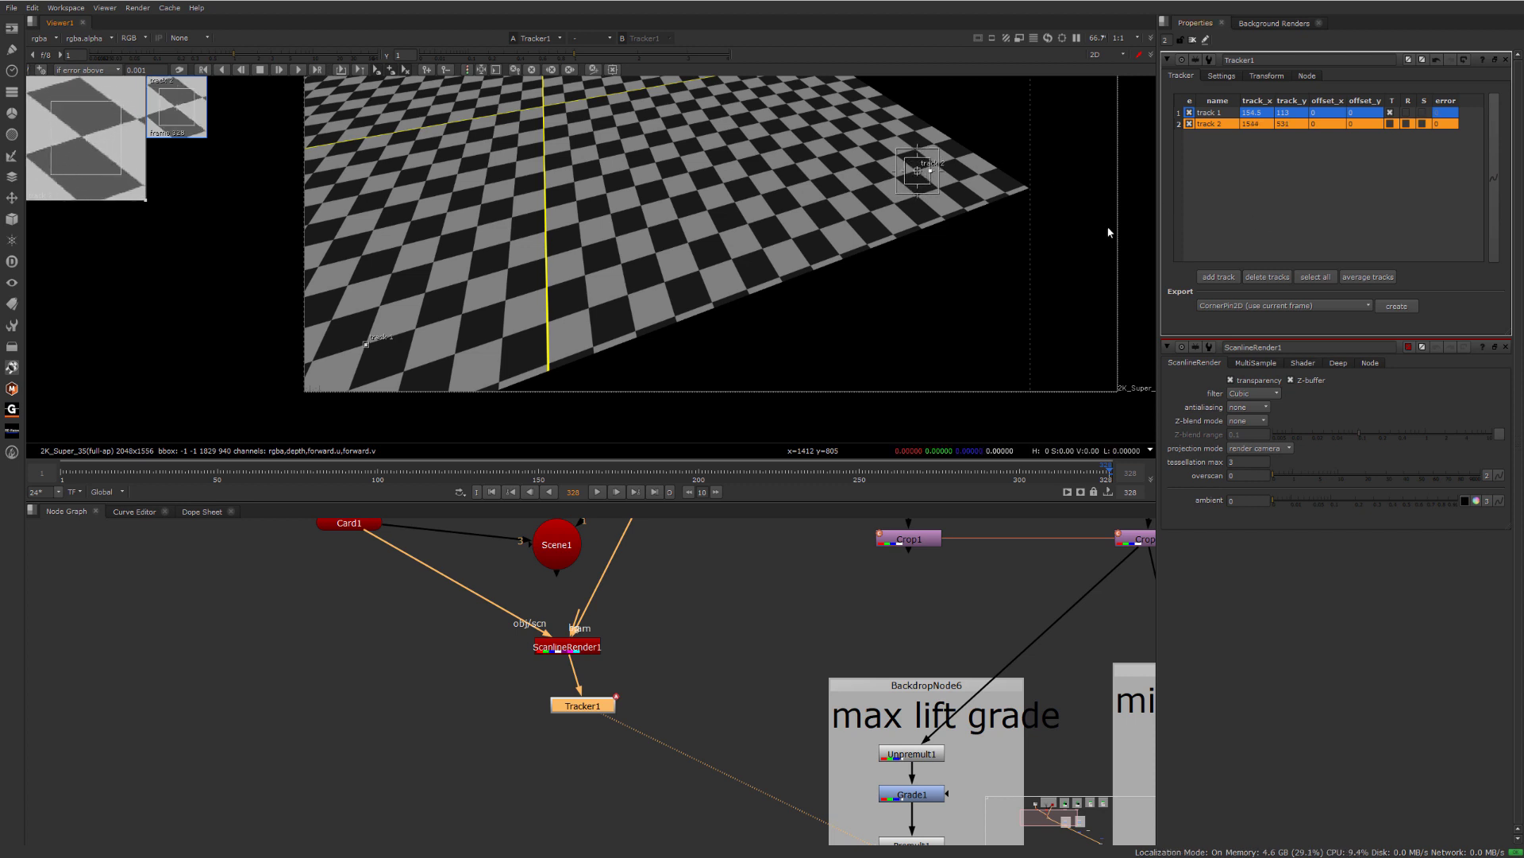
- Add a third track and place it on a checker corner in the plane's far-left area, about x 119, y 774
left_click(1219, 277)
scroll(813, 243, "down", 1)
middle_click_drag(432, 246, 488, 275)
left_click_drag(435, 396, 458, 134)
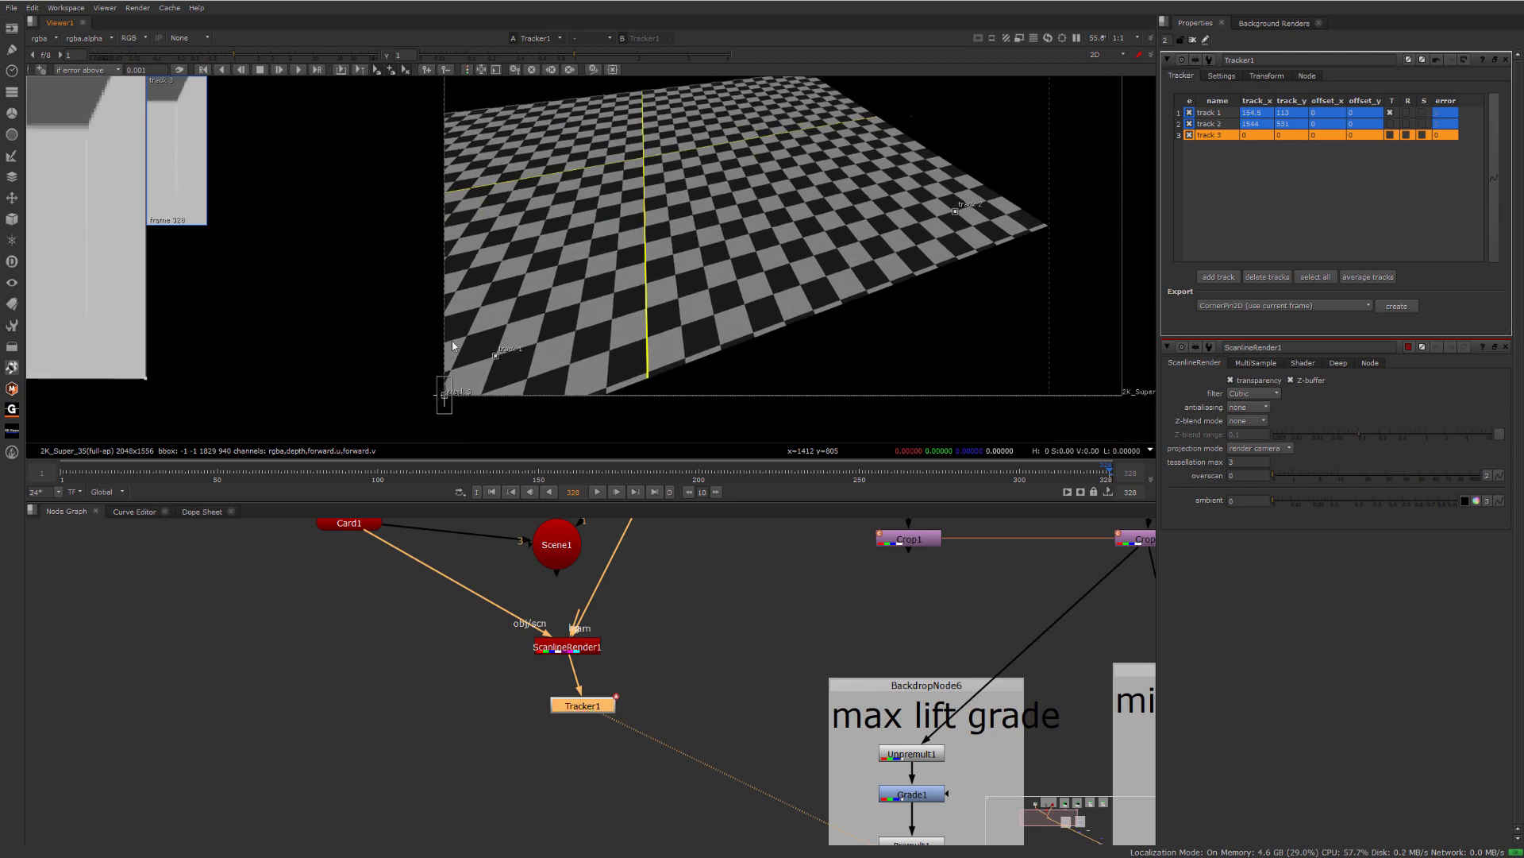
left_click_drag(452, 395, 484, 126)
- Add a fourth track and place it on a checker corner near the plane's far corner, about x 1089, y 887
left_click(1217, 279)
middle_click_drag(470, 390, 462, 419)
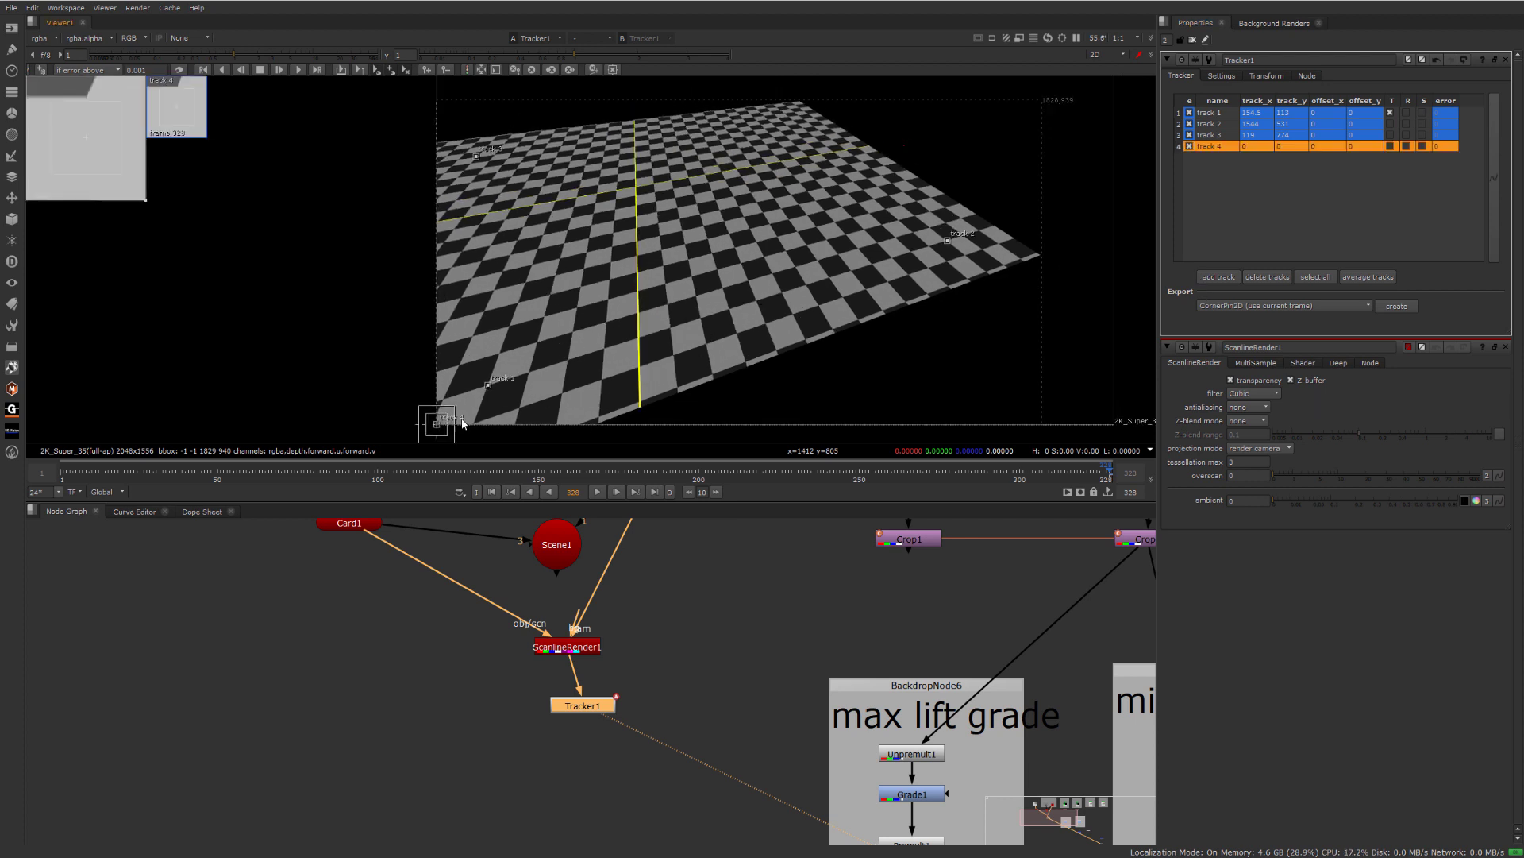
left_click_drag(442, 425, 796, 118)
left_click(1357, 209)
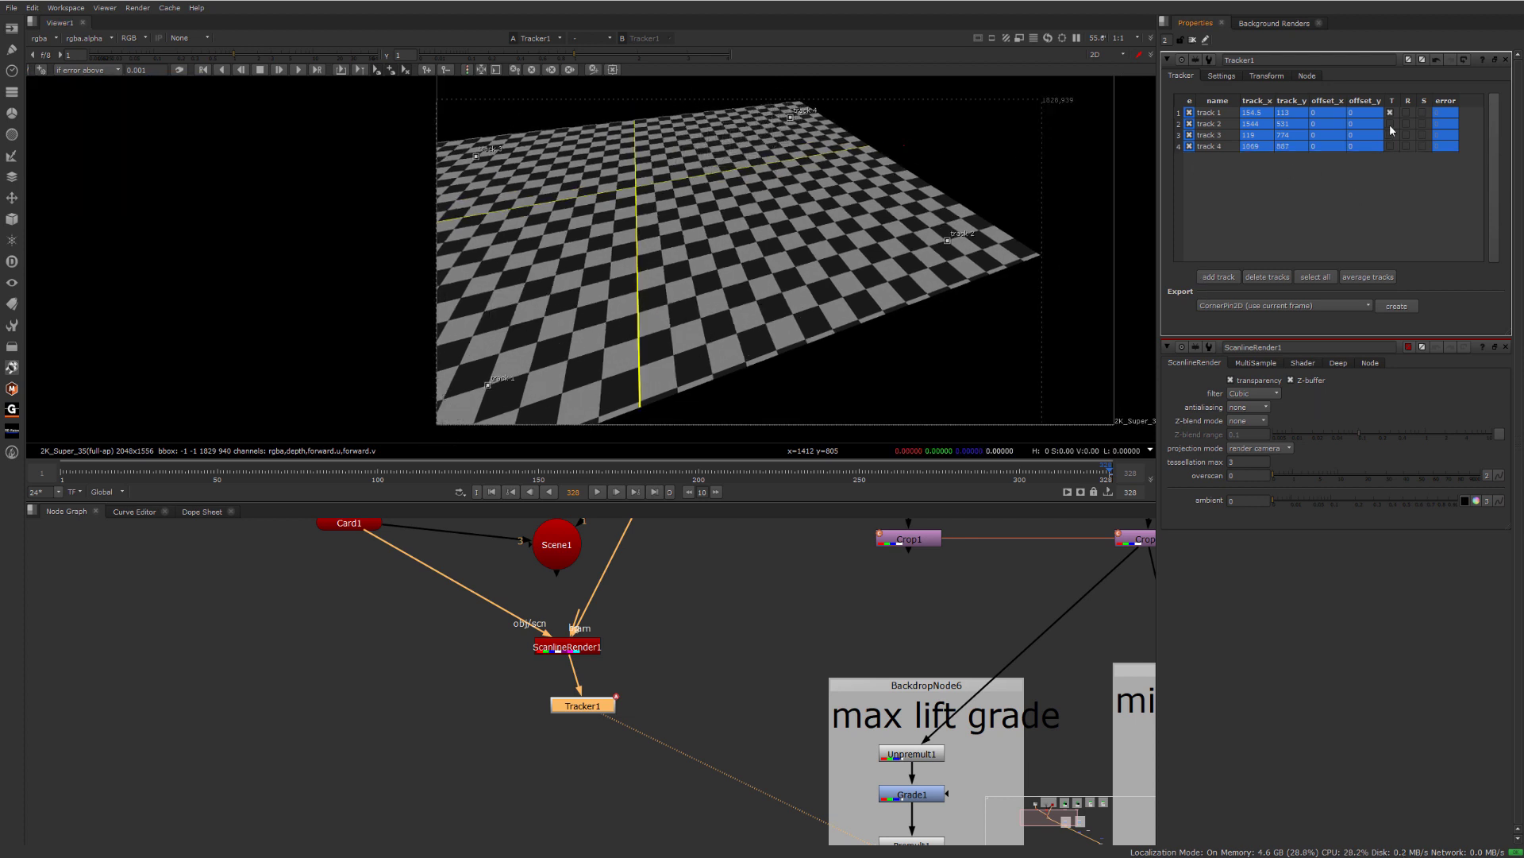
- Enable translation (T) for tracks 2, 3 and 4
left_click(1389, 124)
left_click(1390, 135)
left_click(1389, 146)
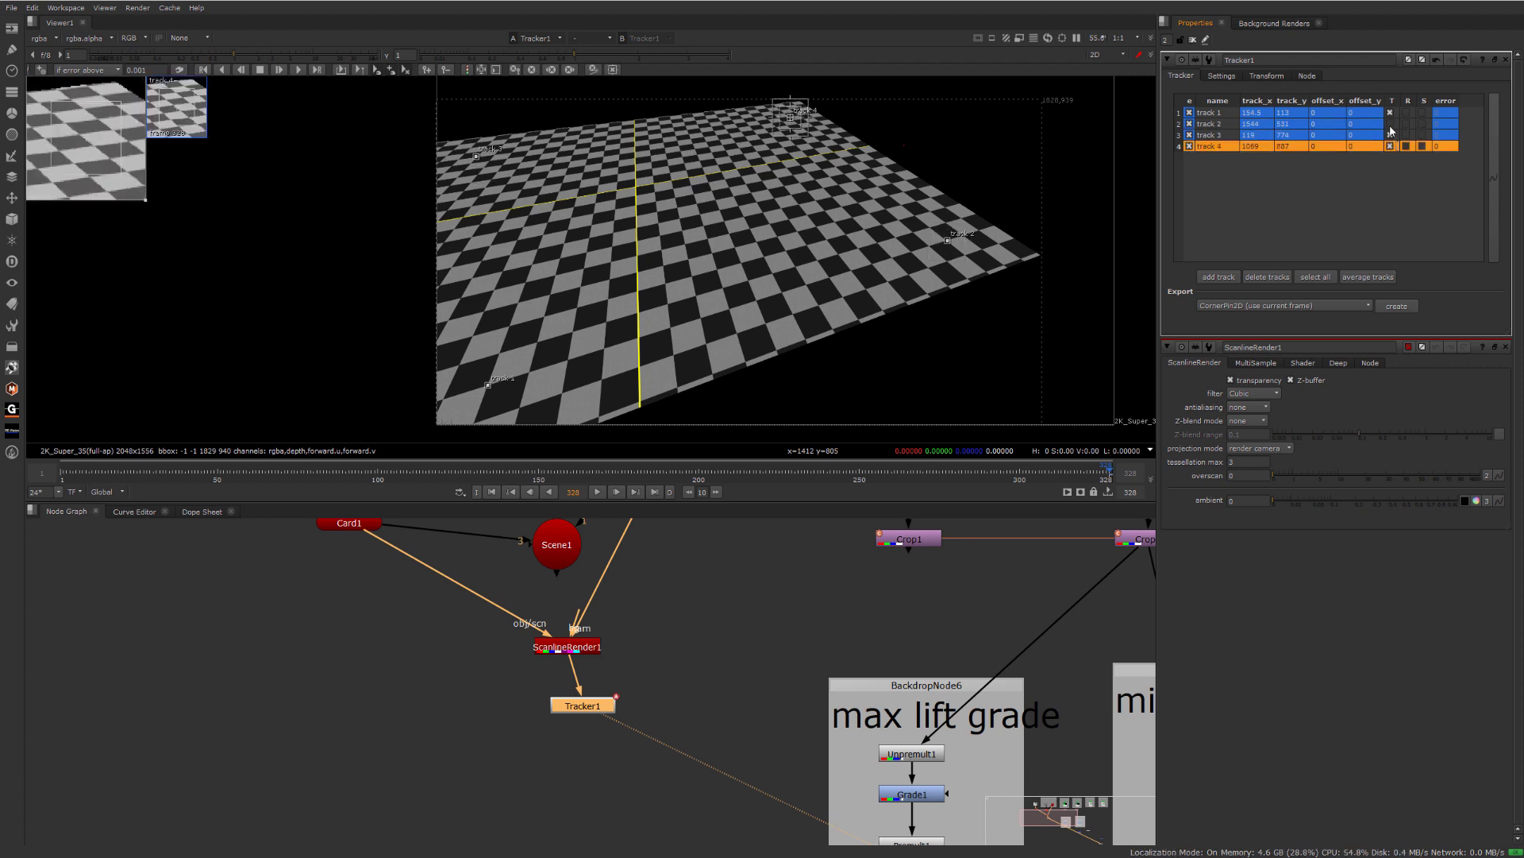
left_click(1390, 126)
left_click(1387, 168)
- Select all four tracks and track them backward from the last frame
left_click(1204, 114)
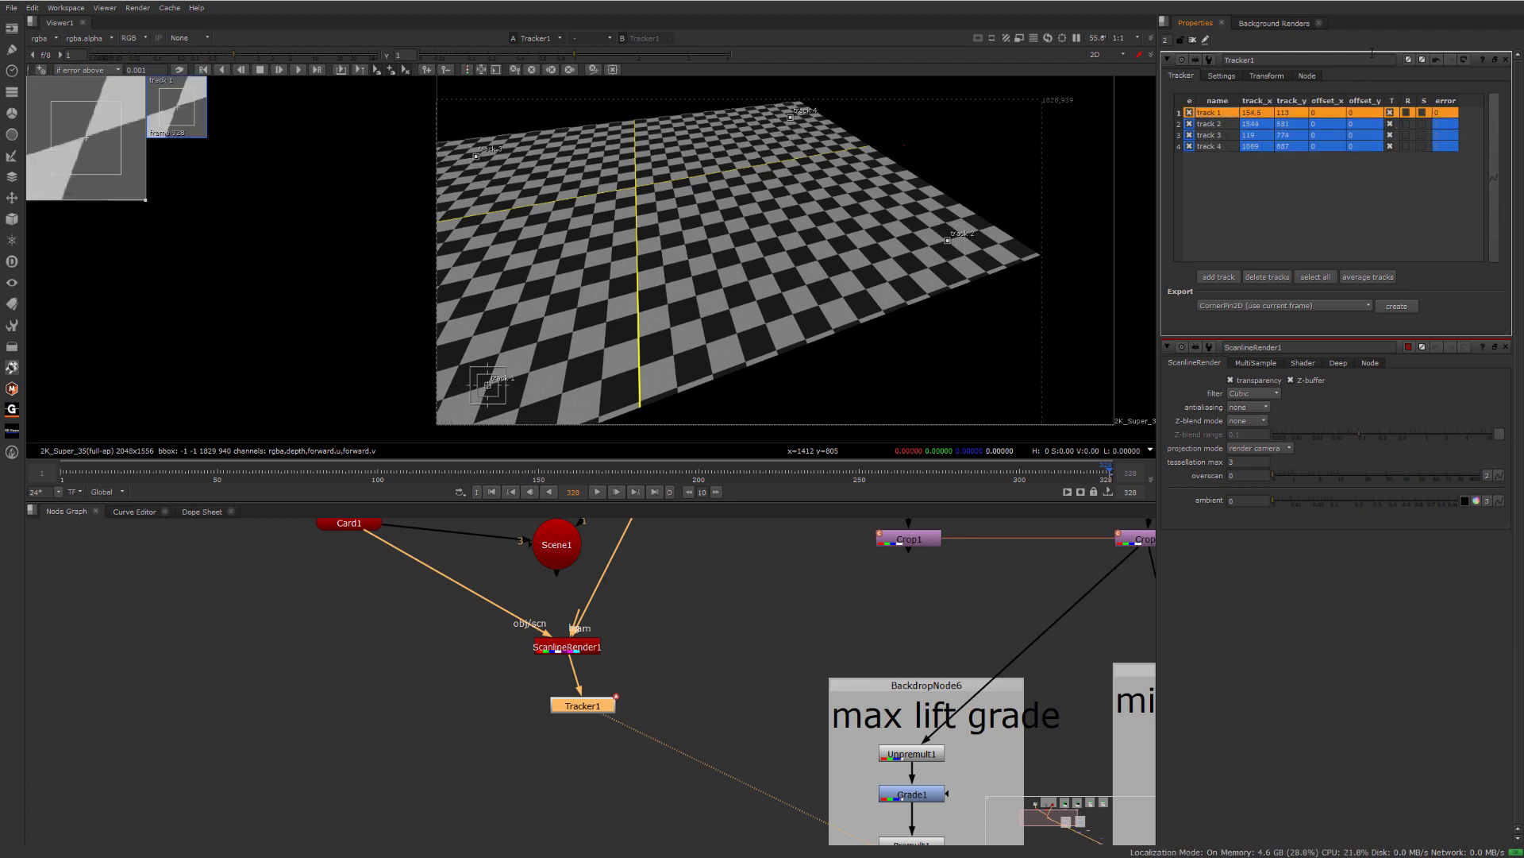
left_click(1216, 147, "shift")
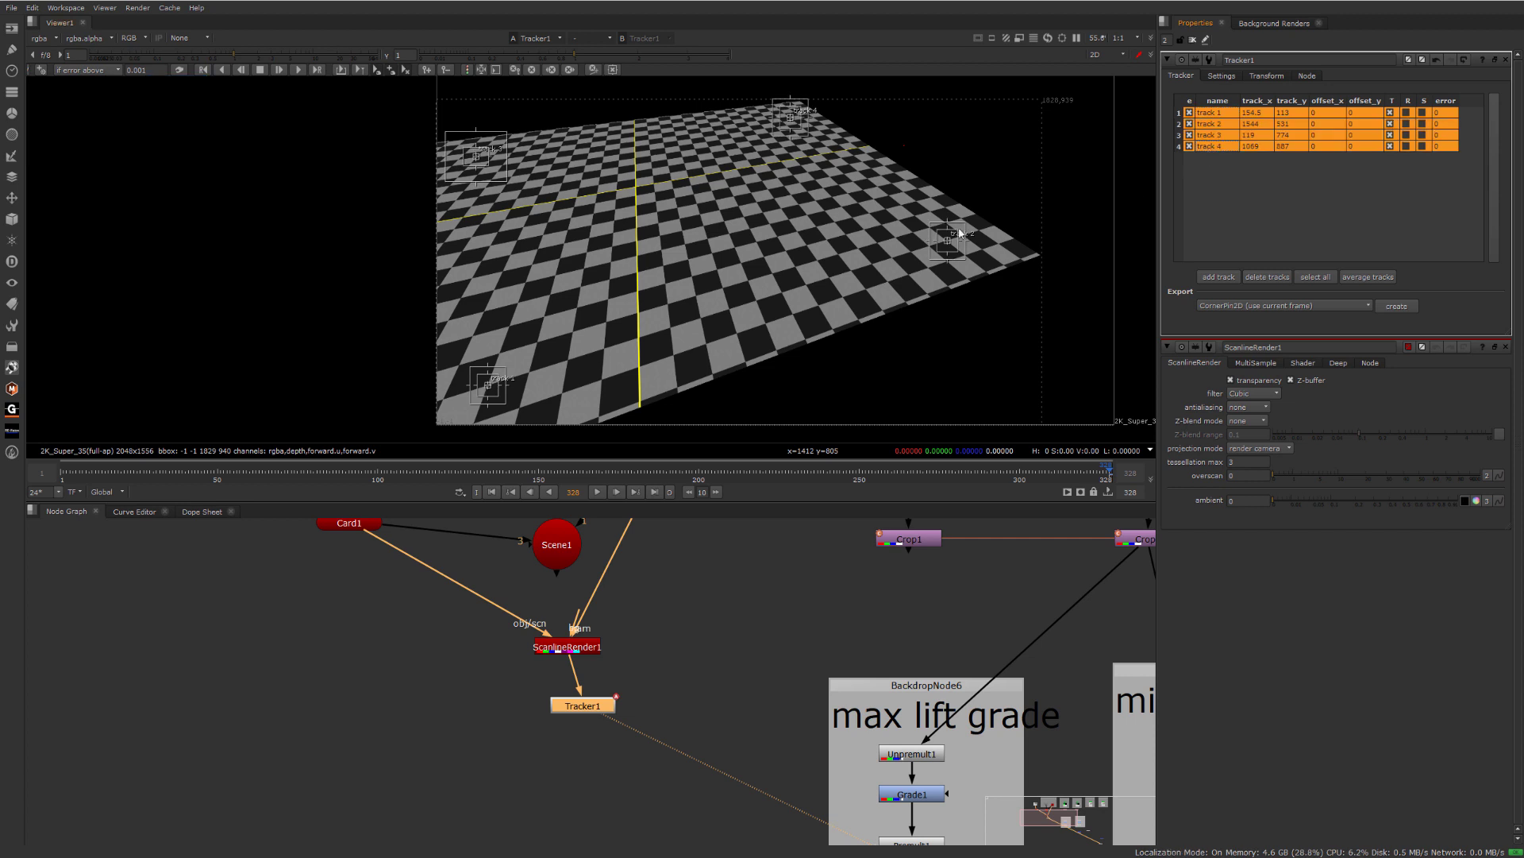
middle_click_drag(754, 275, 674, 273)
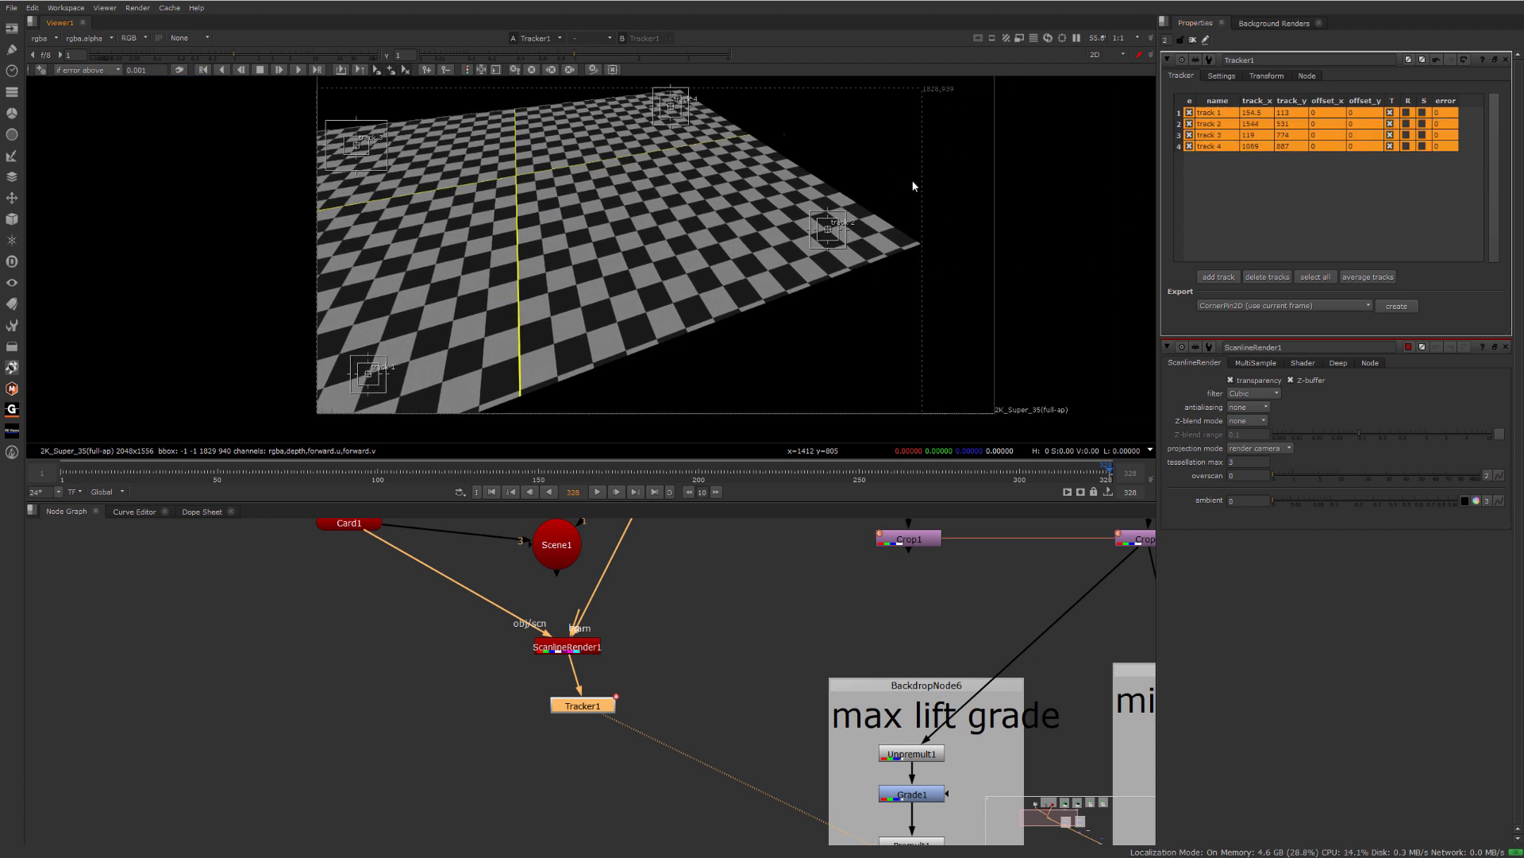
left_click(222, 71)
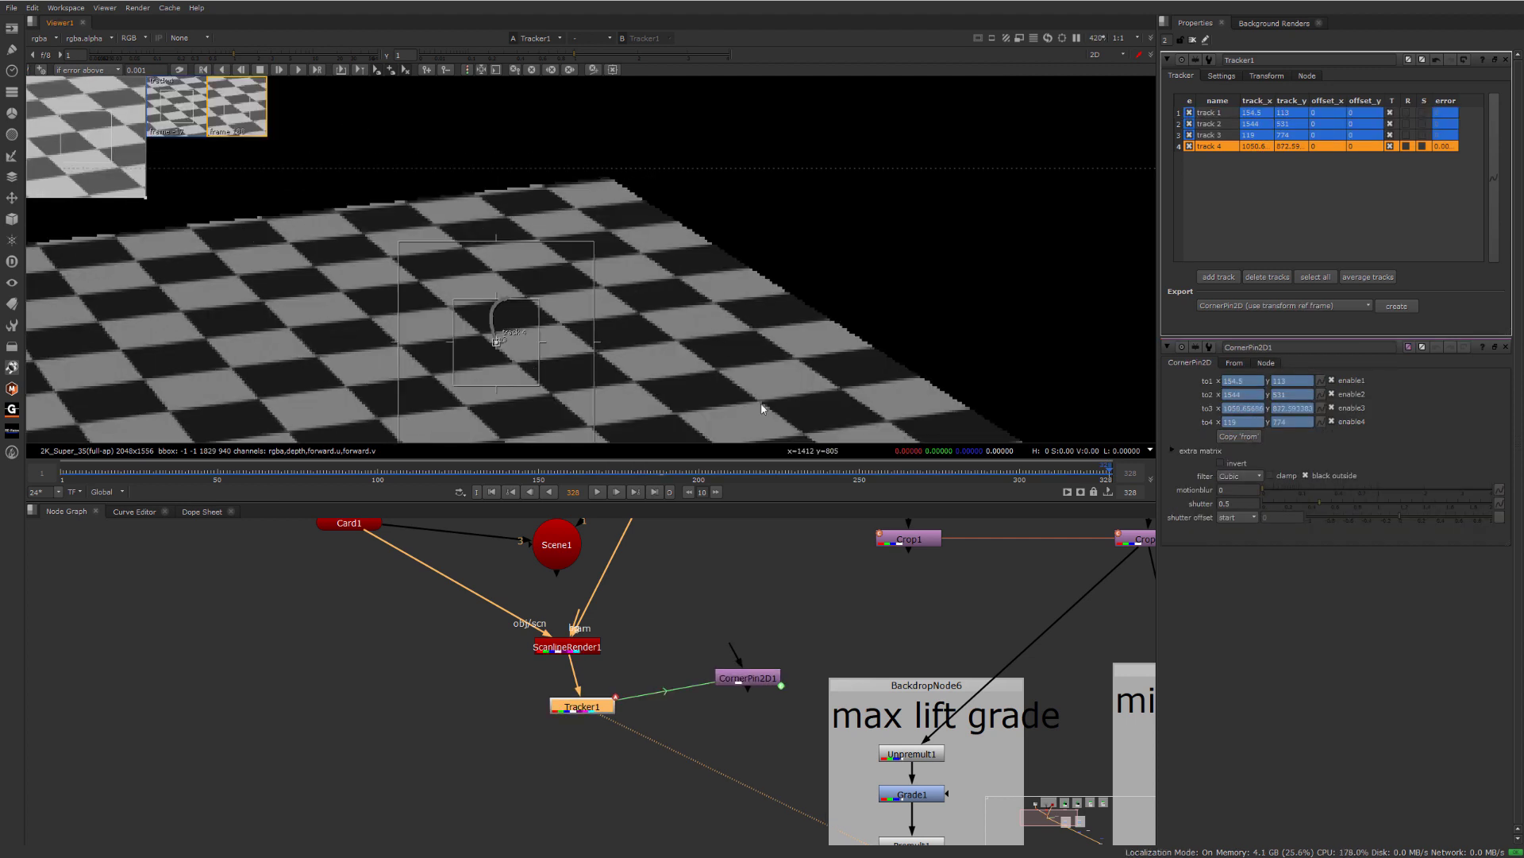
- Delete the exported CornerPin2D node and return to the first frame
left_click(745, 675)
key("Delete")
middle_click_drag(693, 246, 688, 204)
key("Home")
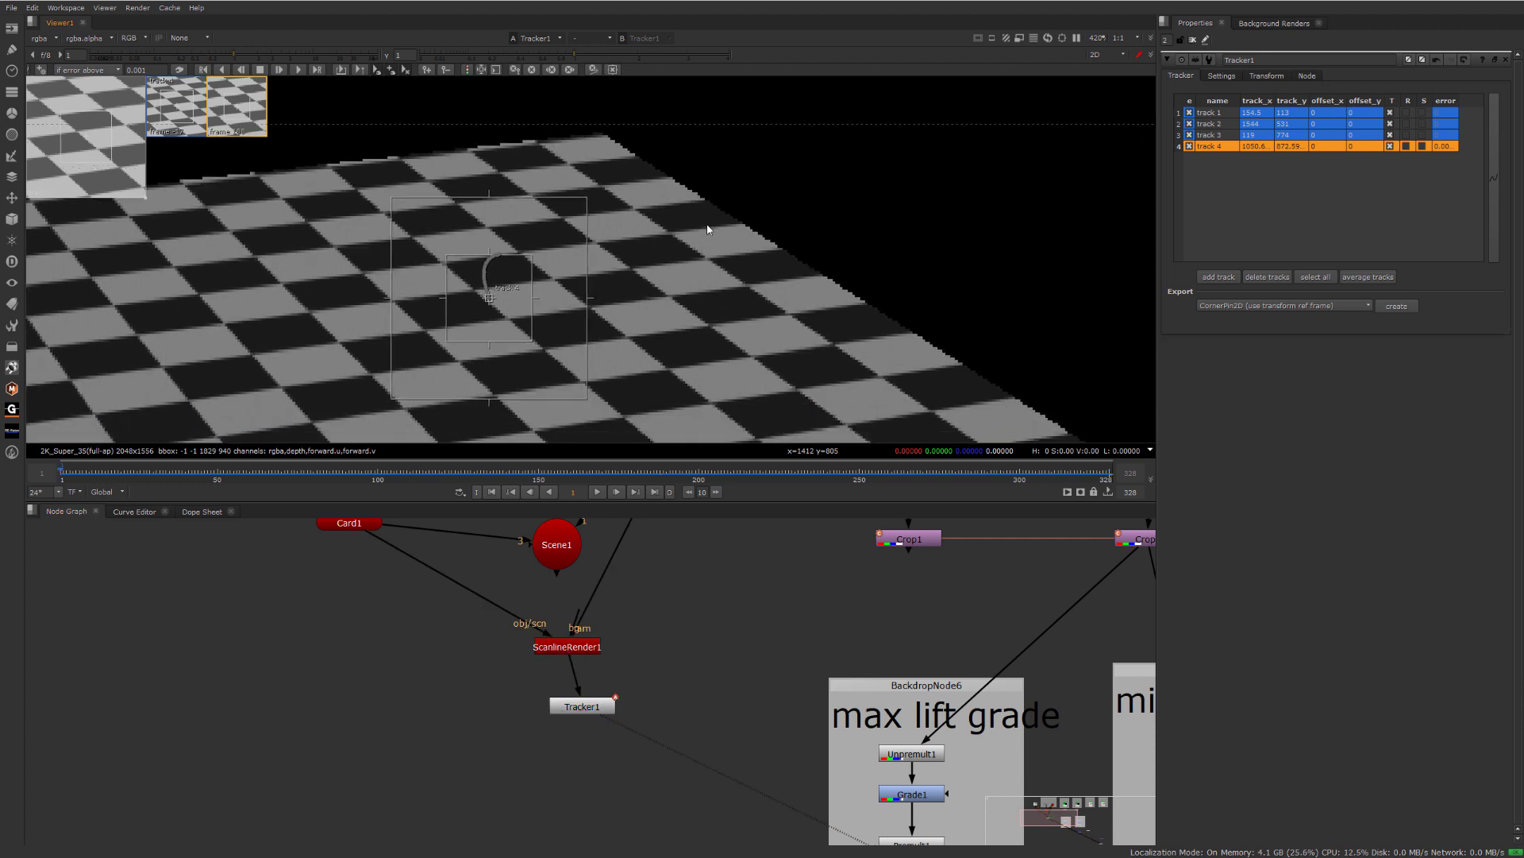
- Select all four tracks and export them as a CornerPin2D (use transform ref frame) node
left_click(1209, 113)
left_click(1219, 145, "shift")
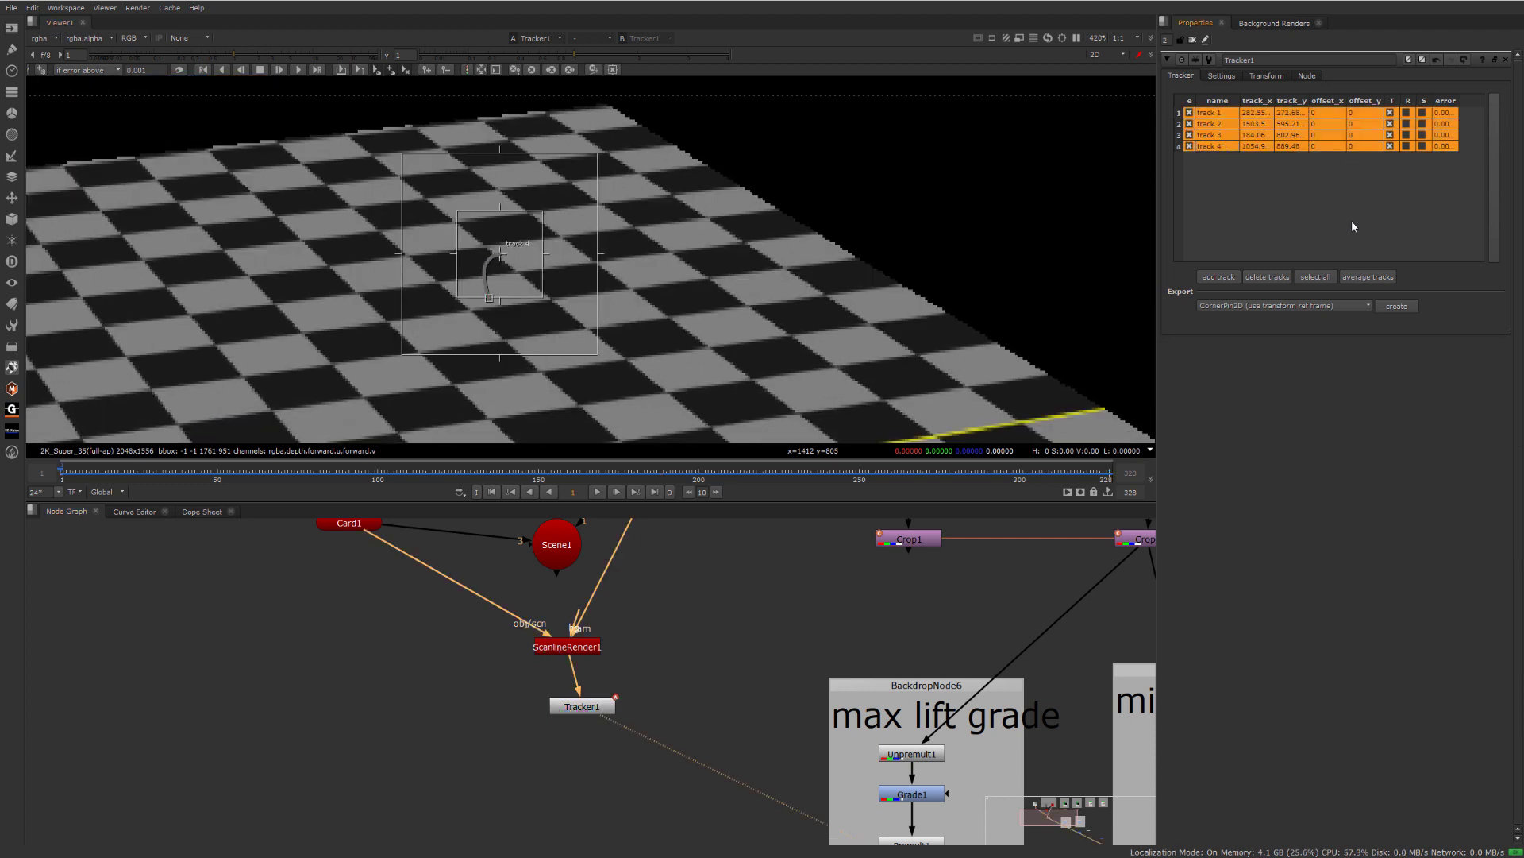
left_click(1341, 309)
left_click(1333, 309)
left_click(1385, 306)
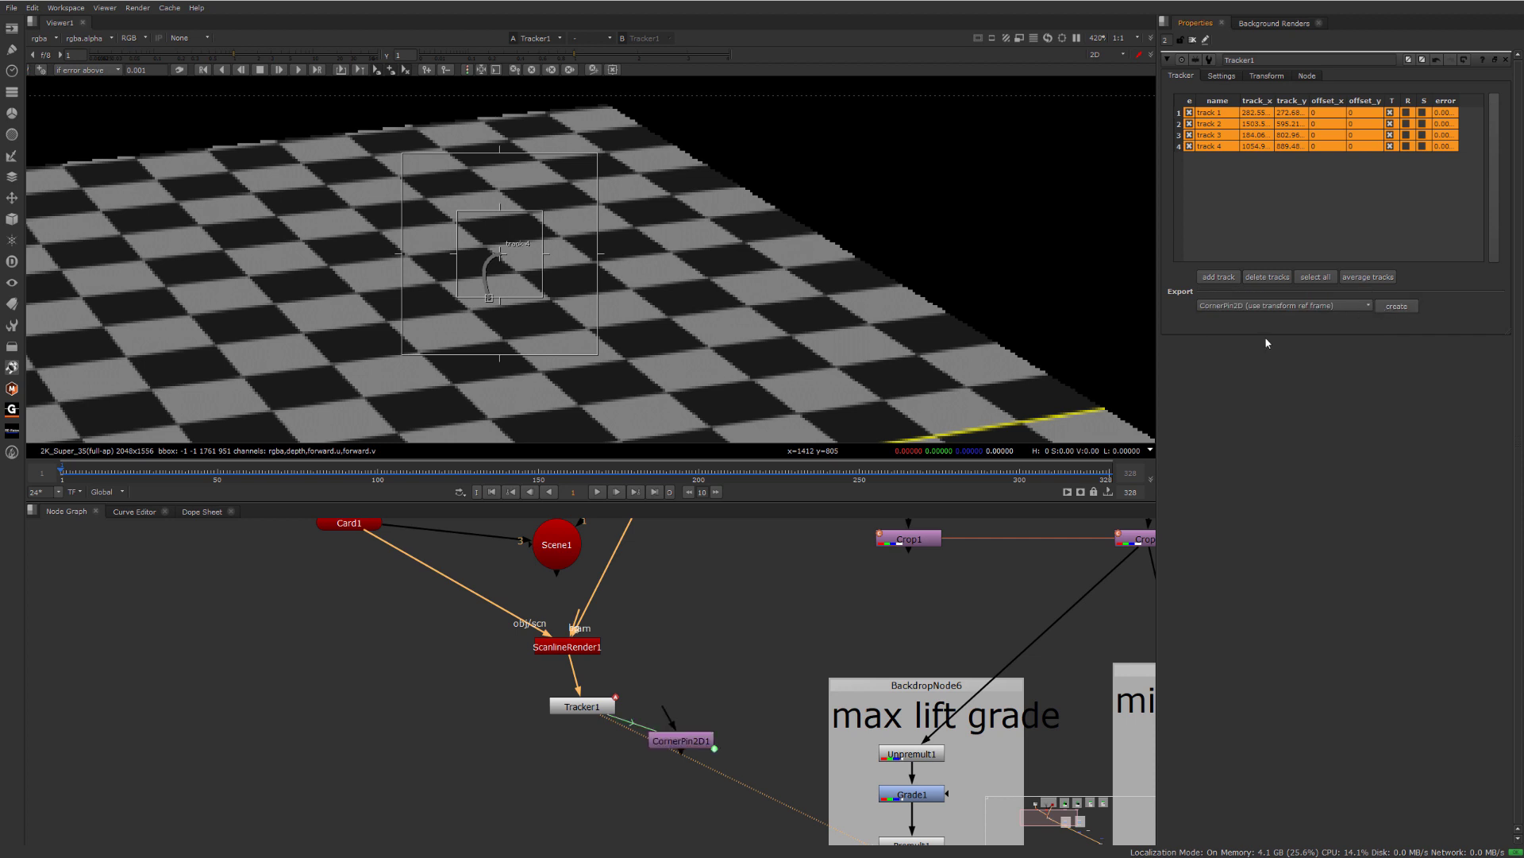
- Move the CornerPin2D node to the right of the Tracker, view it, and open only its properties
left_click_drag(693, 738, 742, 678)
key("1")
middle_click_drag(753, 212, 540, 342, "alt")
left_click(1191, 40)
middle_click_drag(830, 241, 696, 292, "alt")
left_click(742, 681)
double_click(743, 683)
middle_click_drag(744, 215, 651, 180)
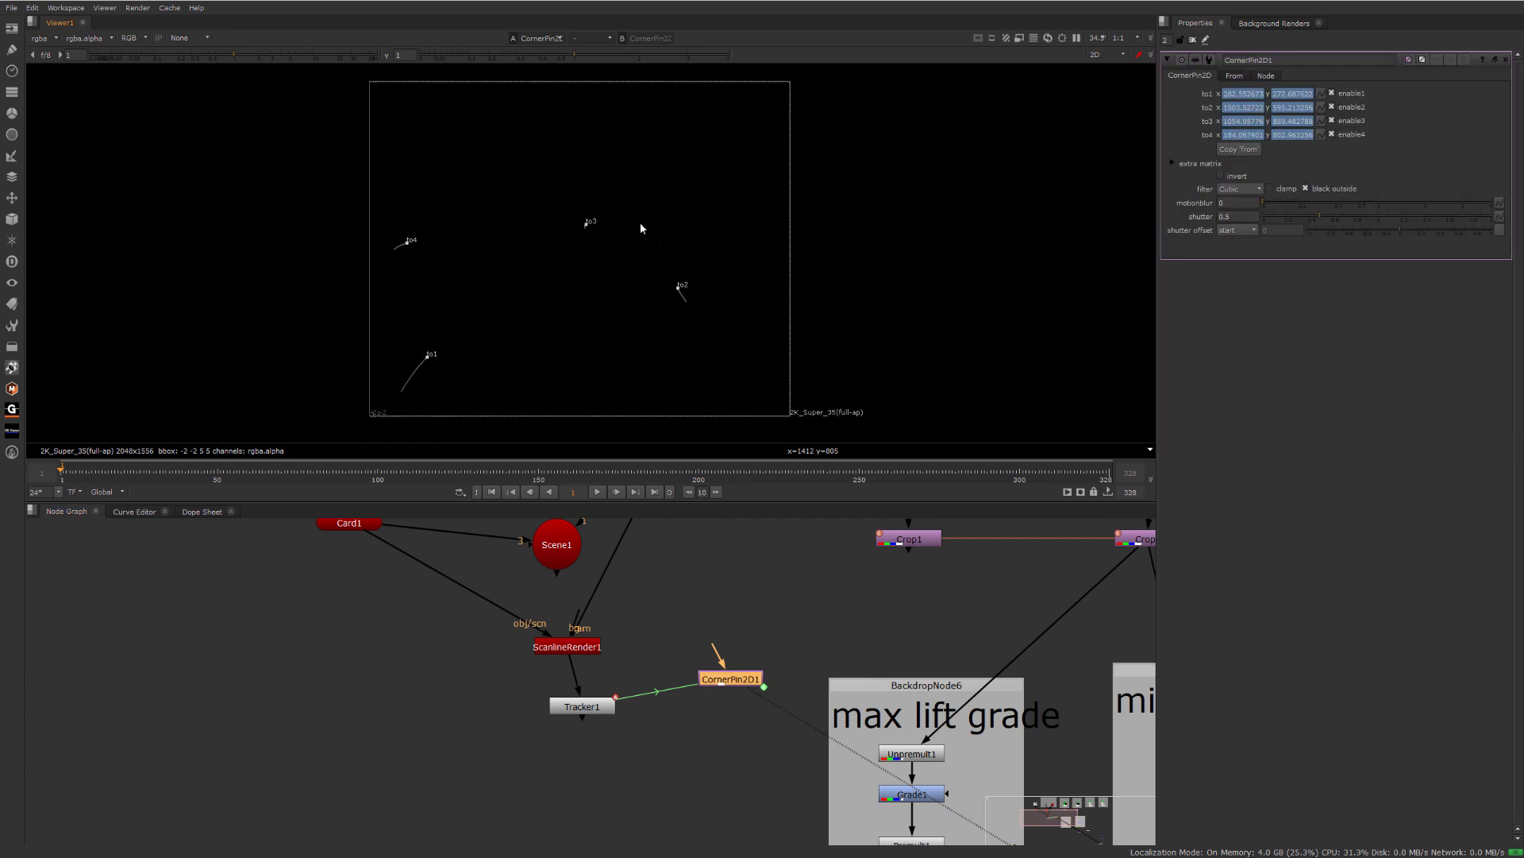
- Check the corner pin's four animated points at the last and first frames and in playback
key("End")
key("Home")
middle_click_drag(592, 242, 602, 235, "alt")
key("l")
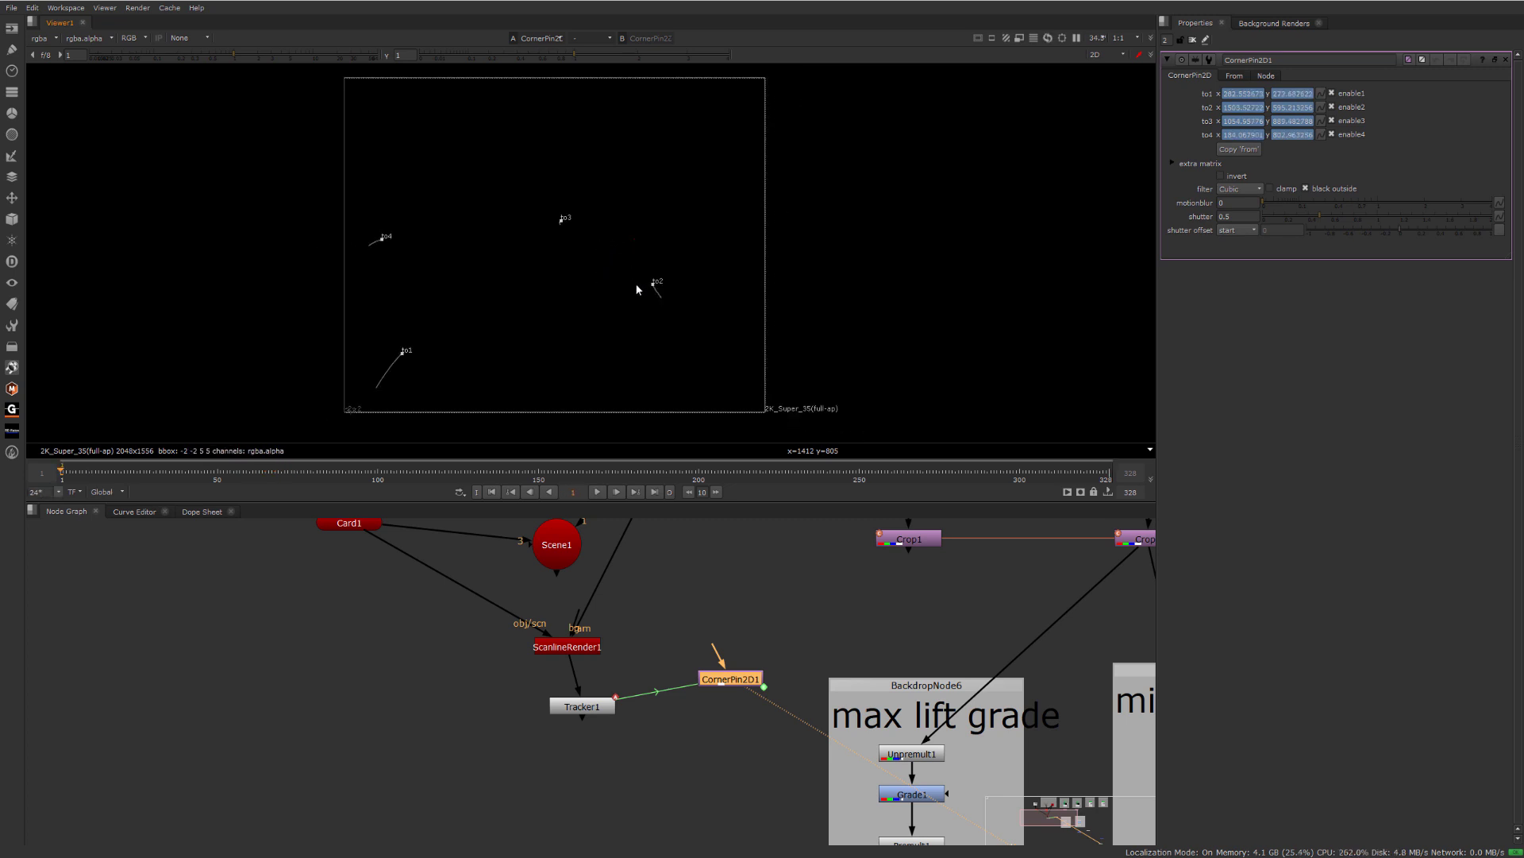
middle_click_drag(637, 286, 546, 256)
- Move the CornerPin2D node down the node graph and insert it between the Keymix and the Merge
middle_click_drag(788, 610, 516, 537)
scroll(635, 558, "down", 3)
left_click_drag(516, 538, 739, 760)
middle_click_drag(776, 721, 688, 669)
left_click(700, 704)
scroll(700, 703, "up", 2)
left_click_drag(646, 706, 782, 661)
middle_click_drag(813, 650, 746, 702)
- View the Merge output and line up the CornerPin2D node beneath the Keymix
left_click(910, 766, "ctrl+shift")
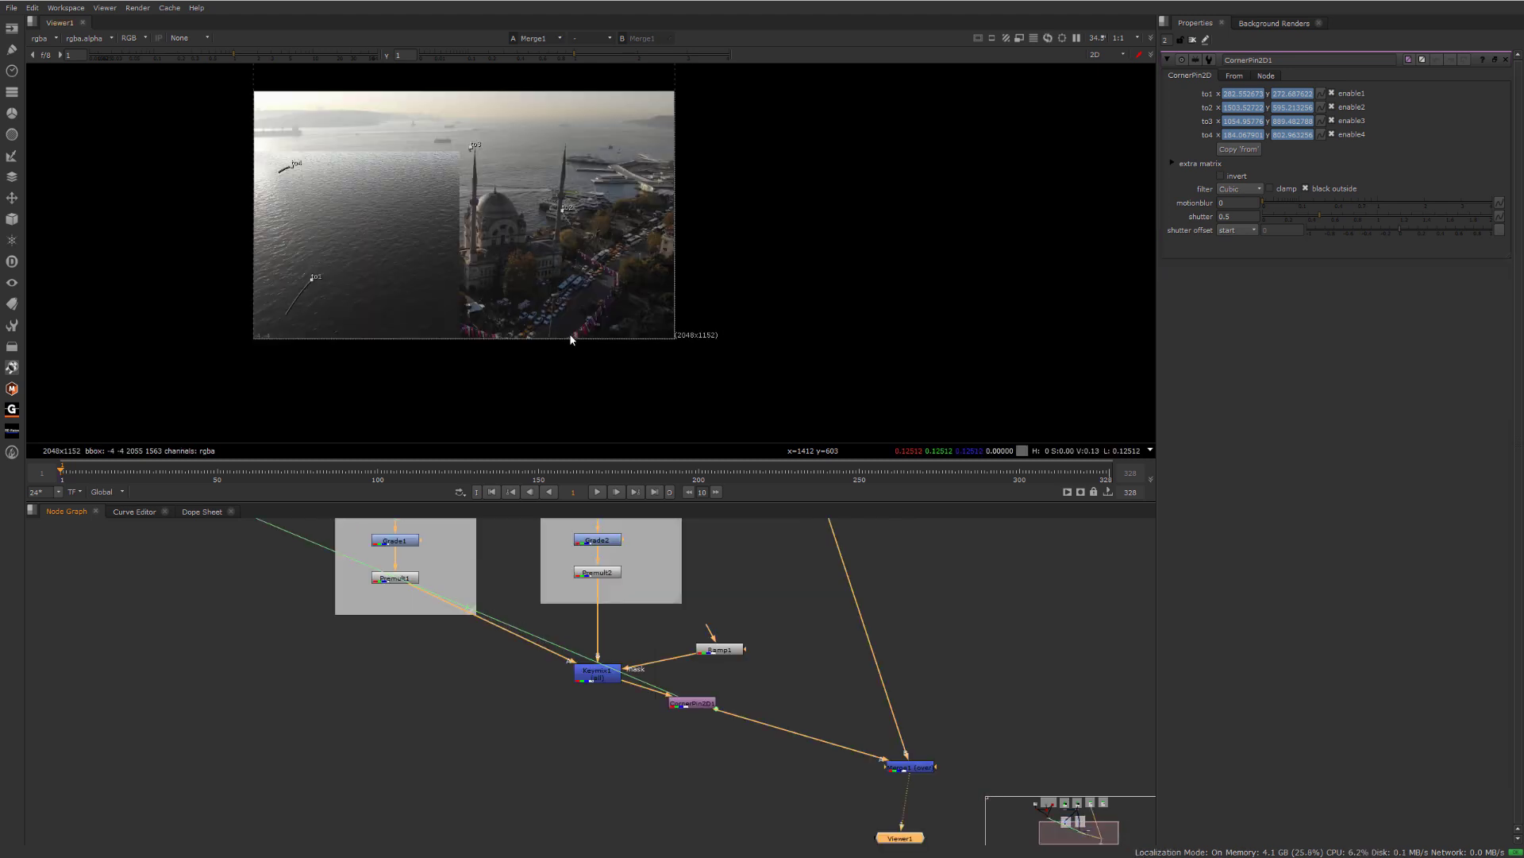
left_click_drag(702, 705, 624, 731)
middle_click_drag(409, 211, 581, 255)
scroll(524, 254, "up", 2)
- Add a Crop node directly after the Merge
left_click_drag(919, 771, 907, 773)
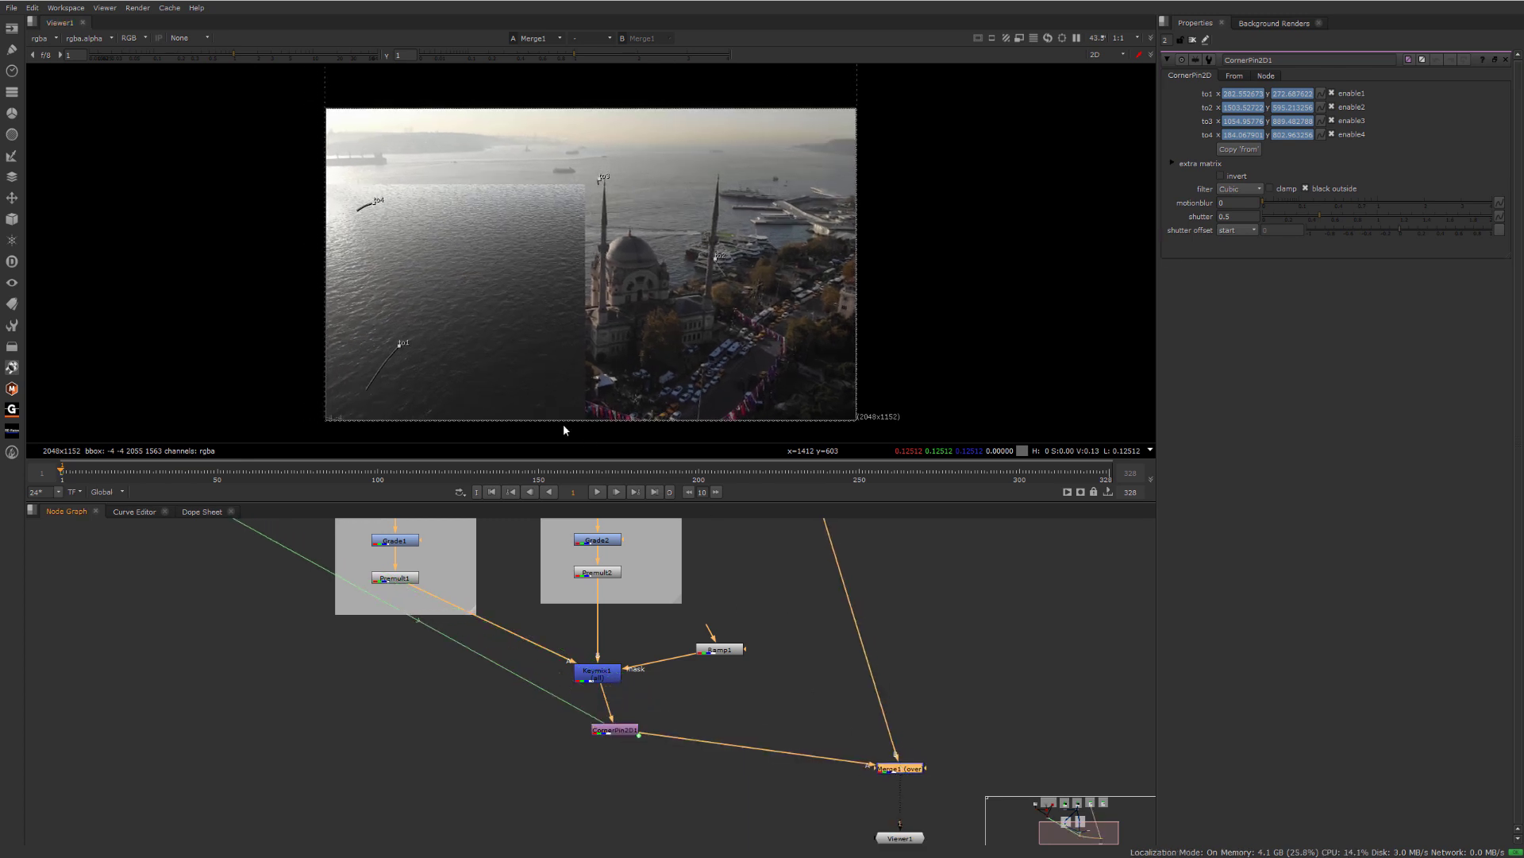
key("Tab")
type("crop")
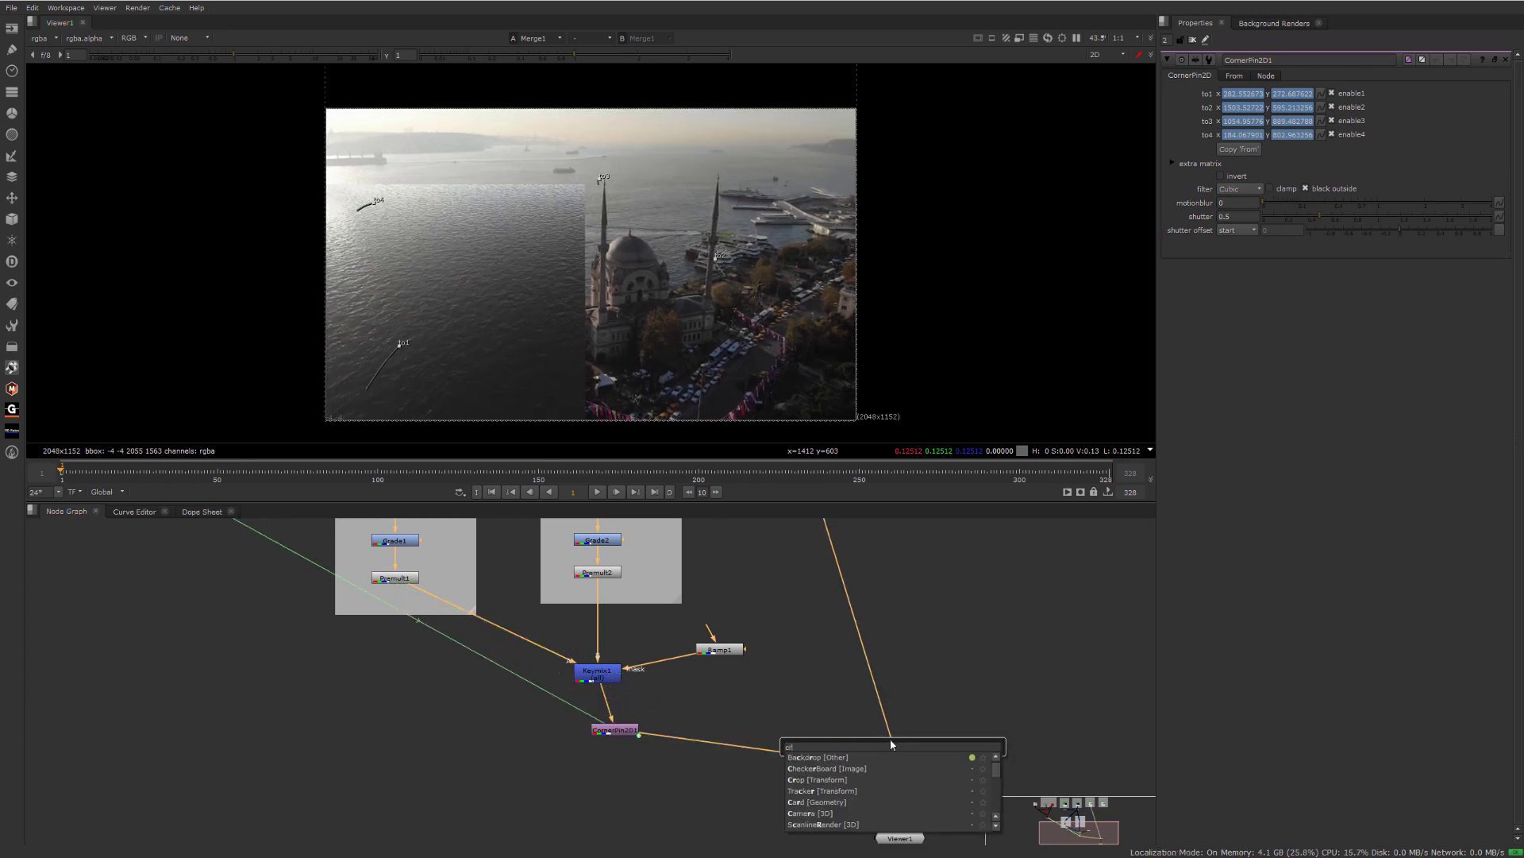
left_click(814, 771)
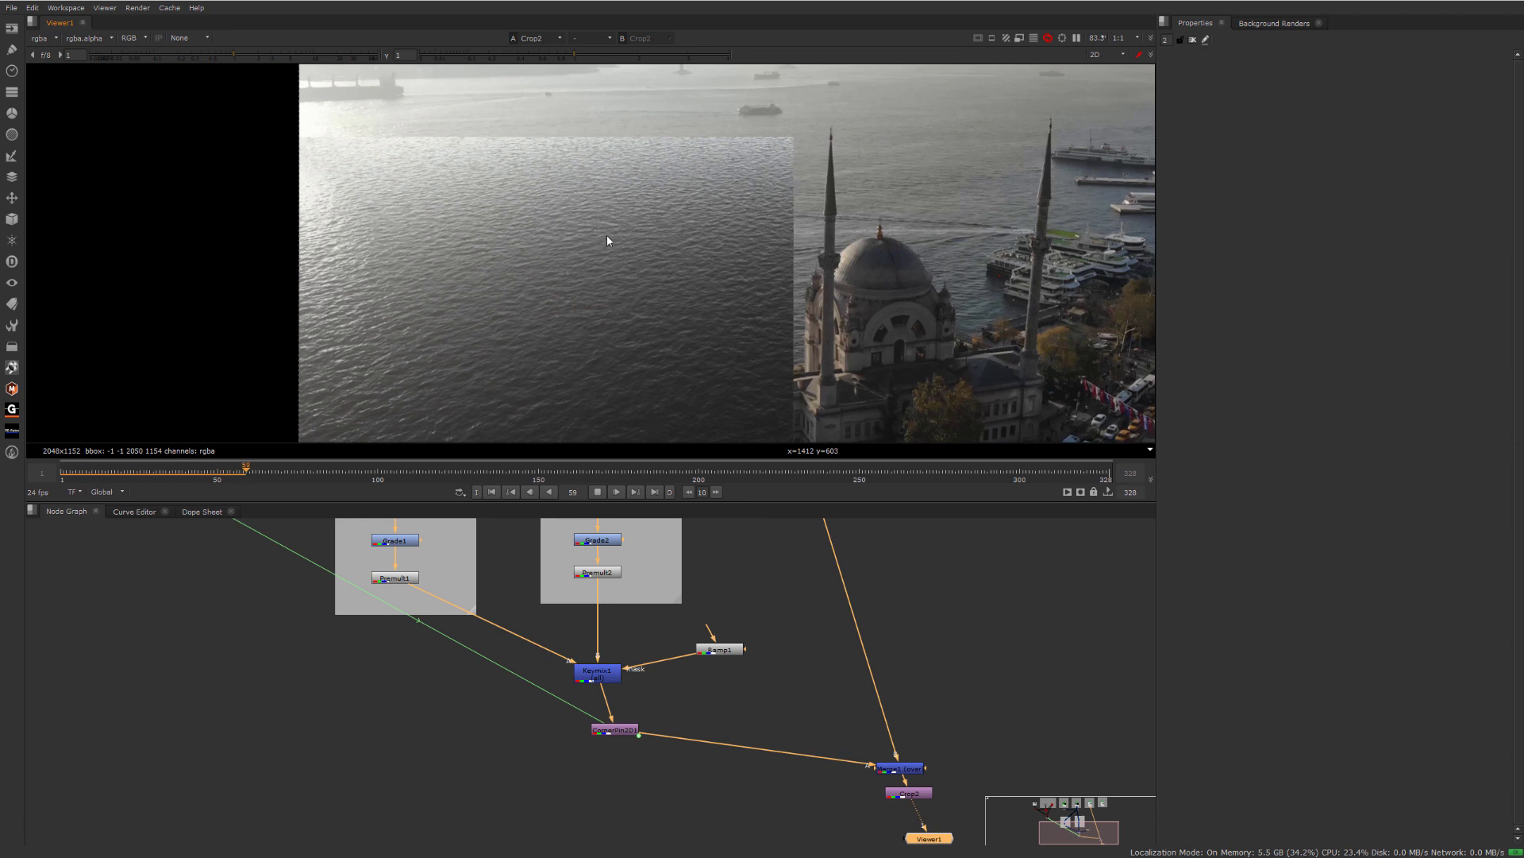
- Stop playback and examine the corner-pinned element over the water and mosque in the cropped composite
key("k")
scroll(965, 685, "down", 3)
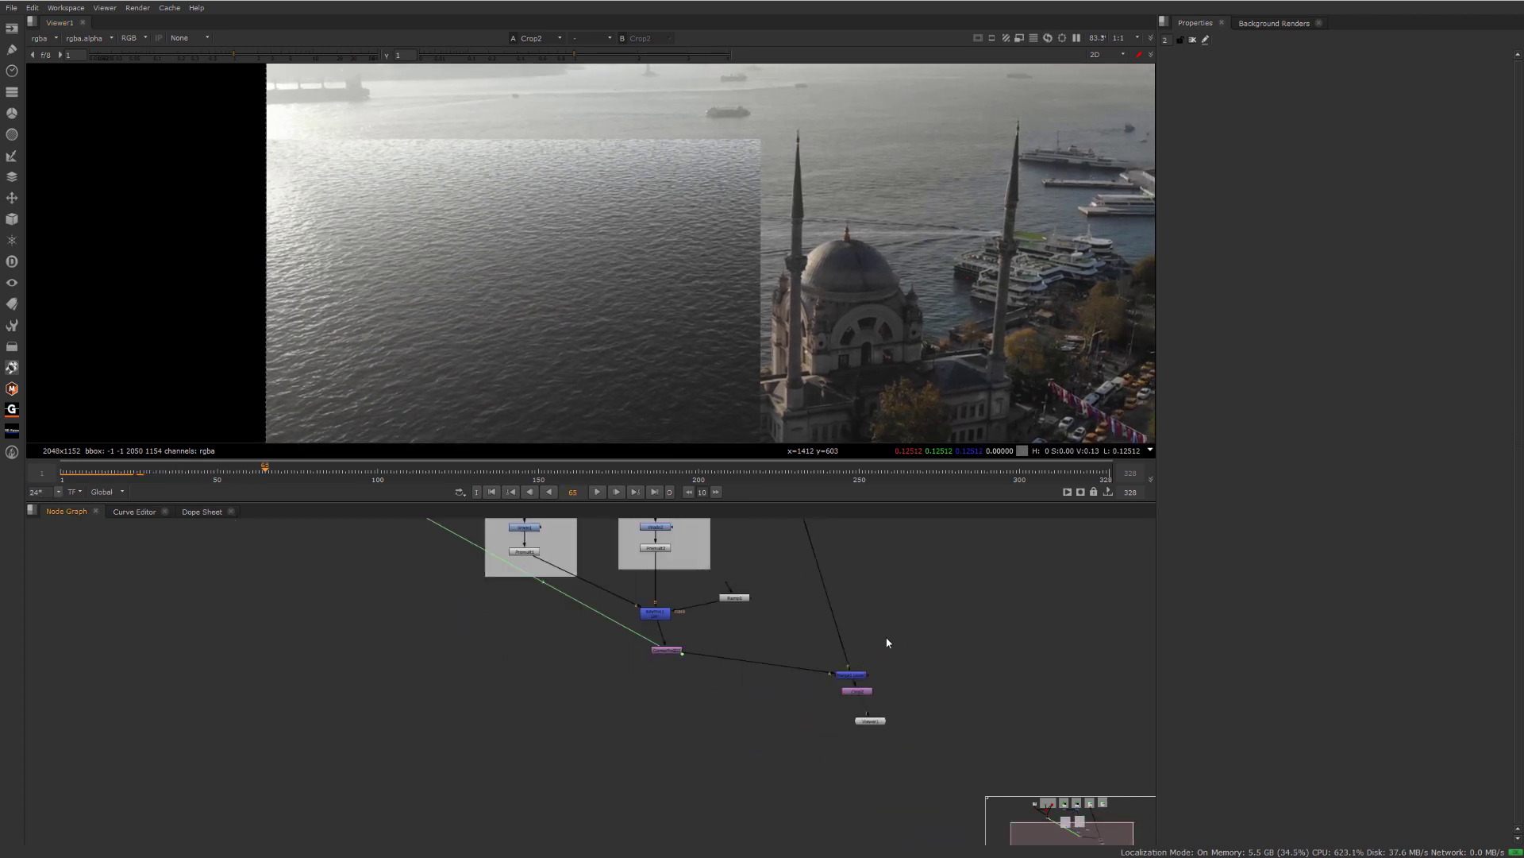
scroll(702, 703, "up", 2)
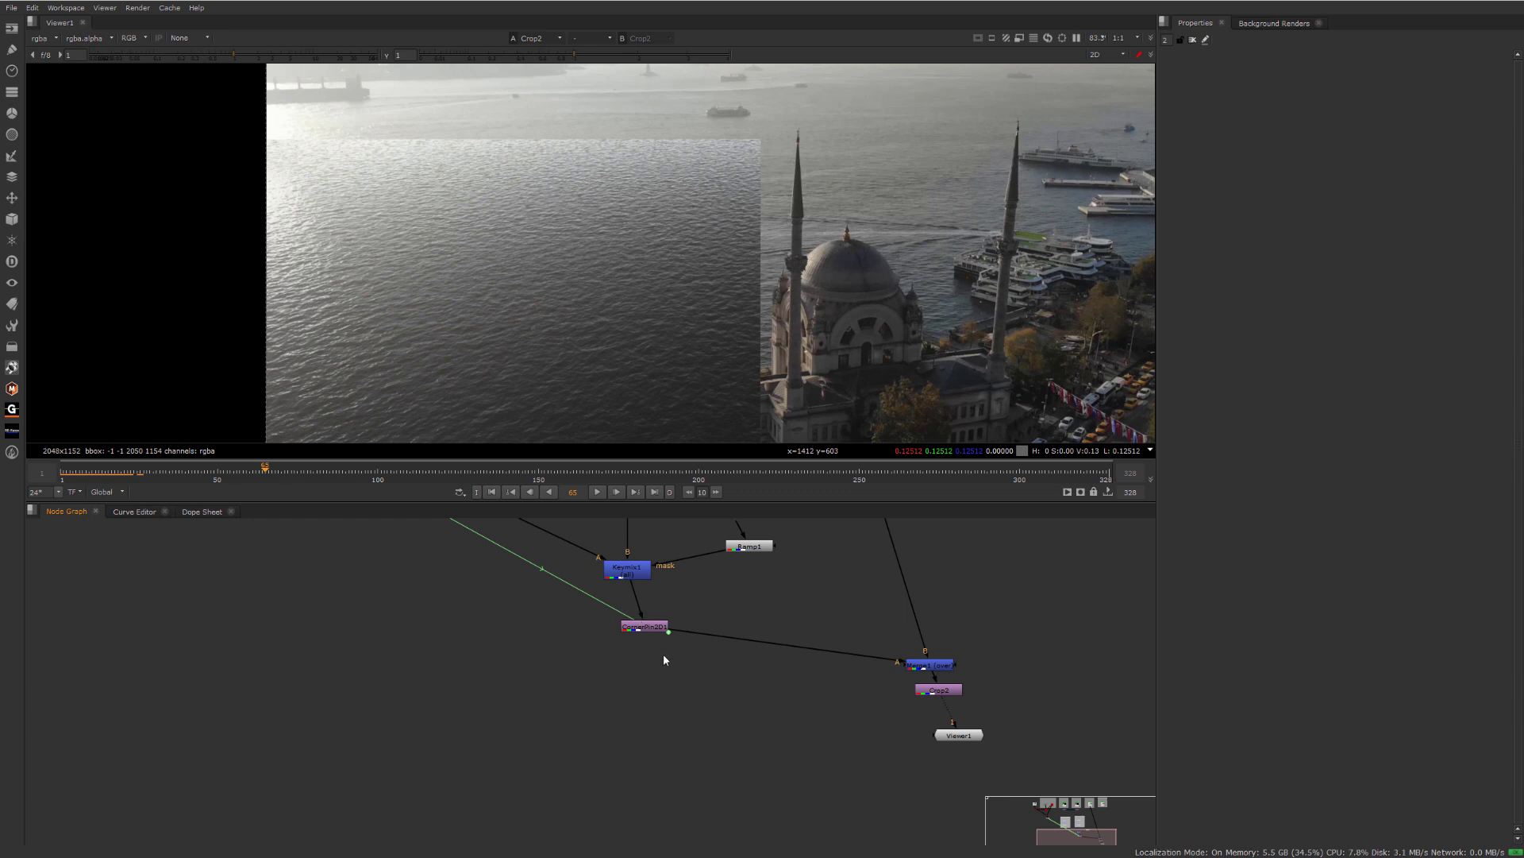
middle_click_drag(711, 670, 691, 656)
scroll(691, 268, "down", 2)
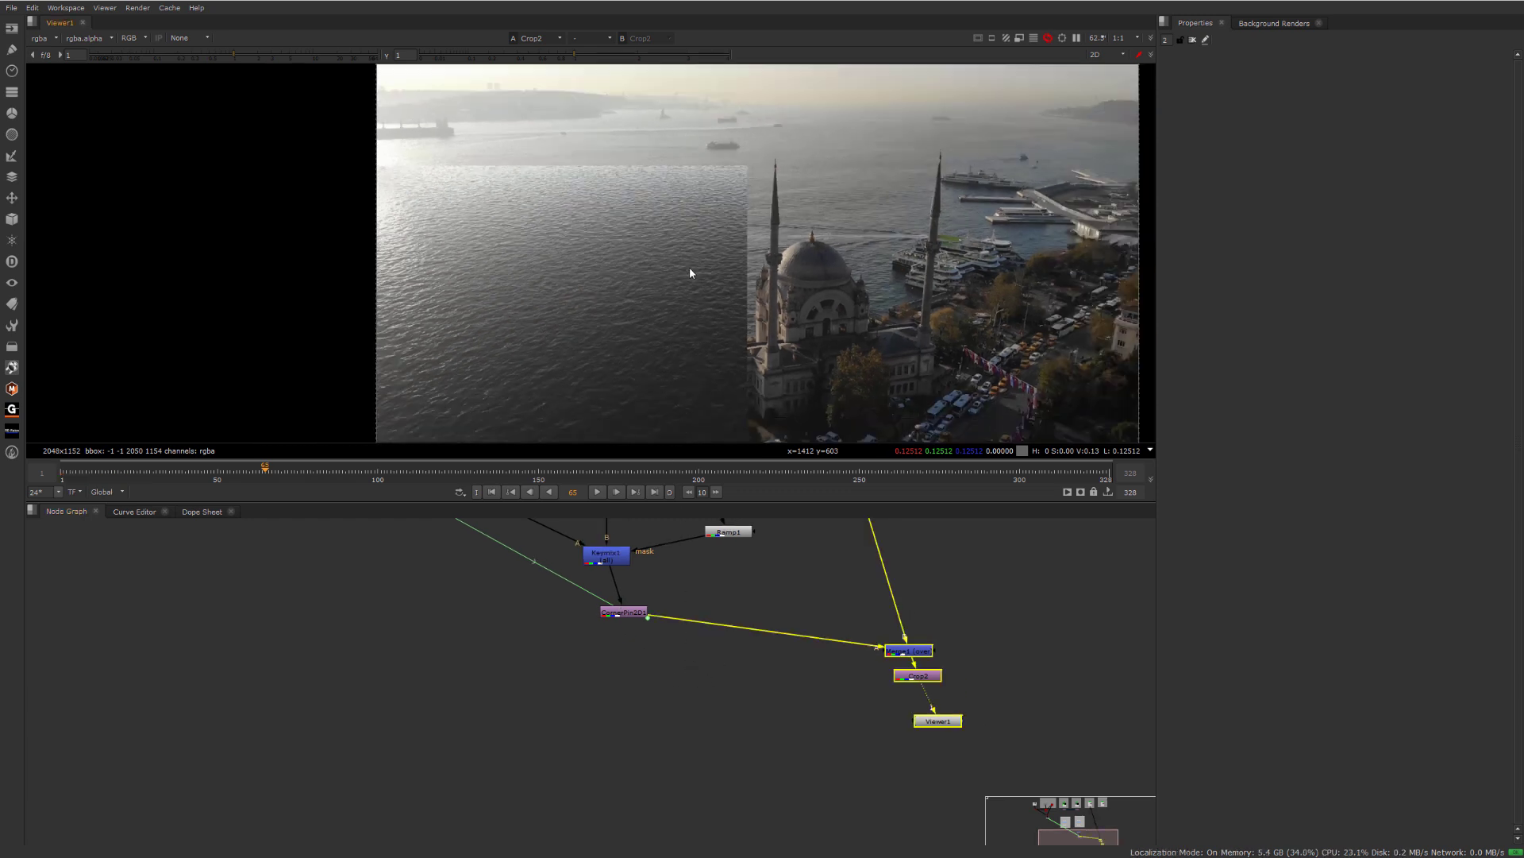
middle_click_drag(737, 401, 726, 245)
scroll(682, 256, "up", 2)
scroll(683, 262, "up", 2)
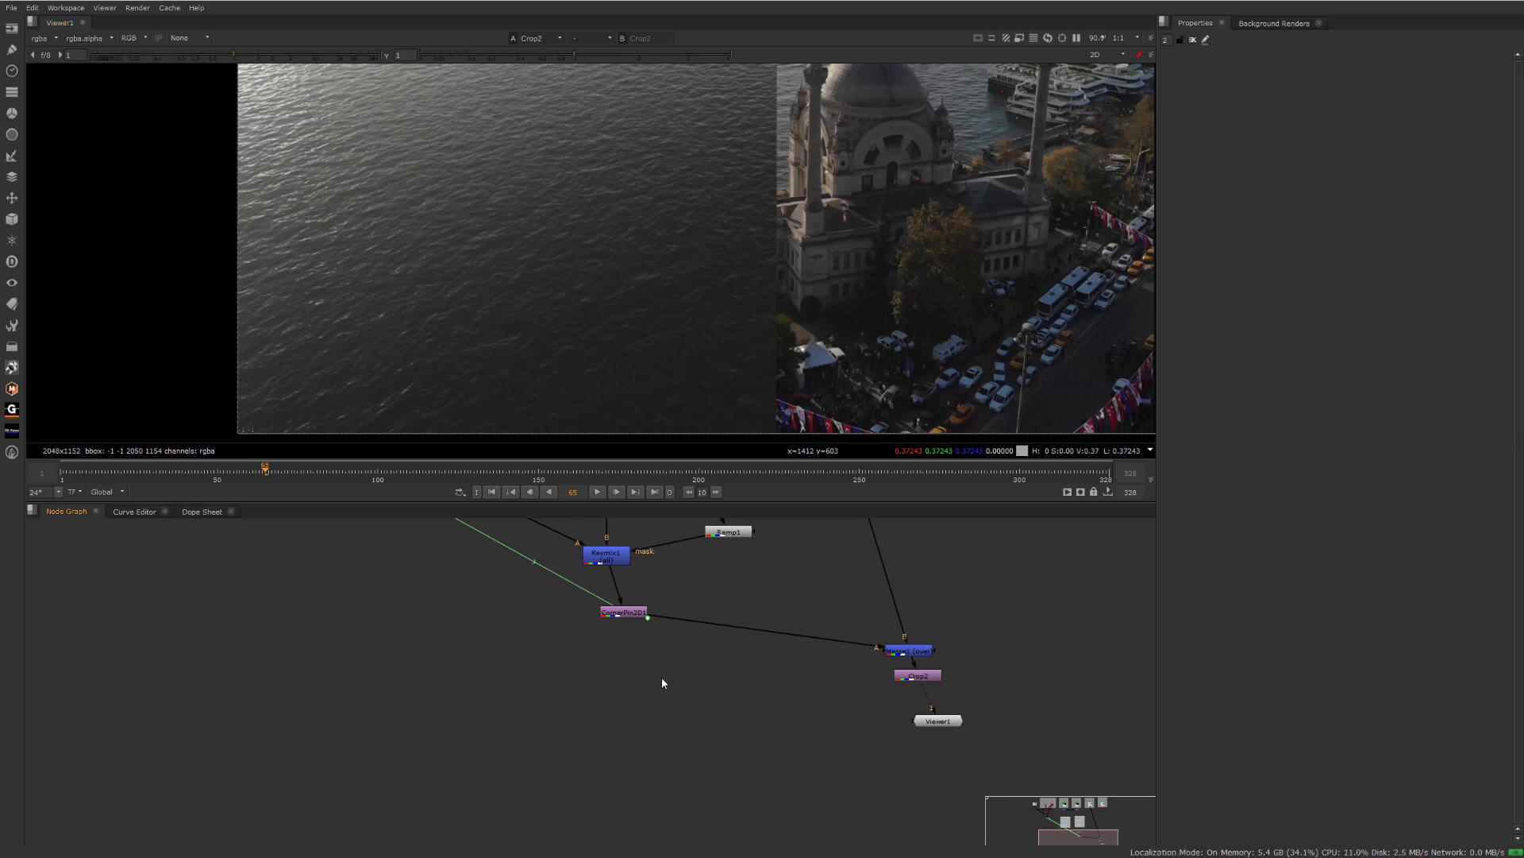
- Disable the Merge node and add a Roto node below the CornerPin2D
left_click(910, 653)
key("d")
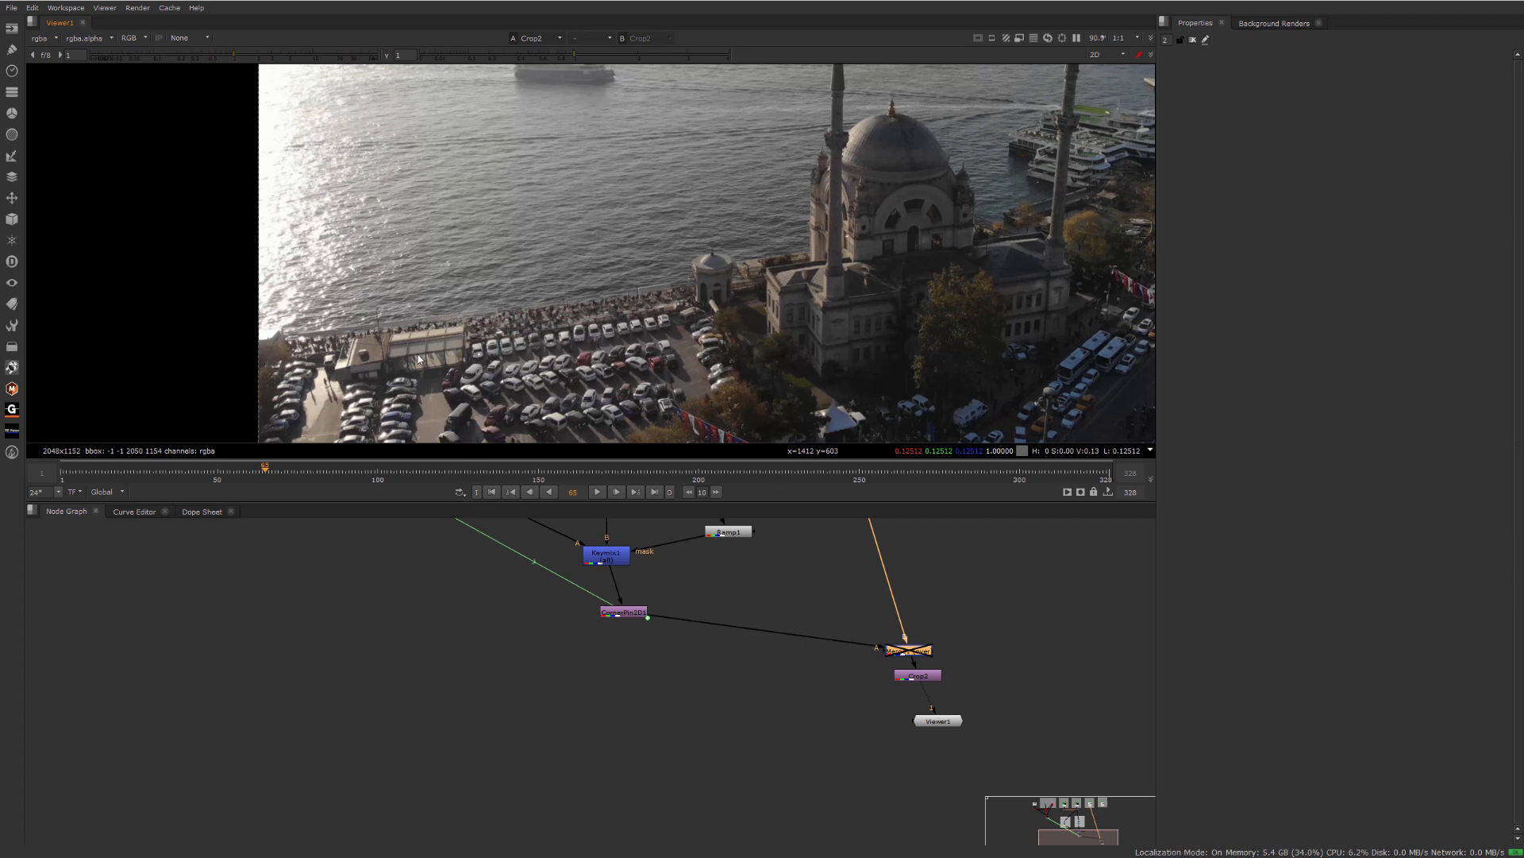
left_click(671, 683)
key("o")
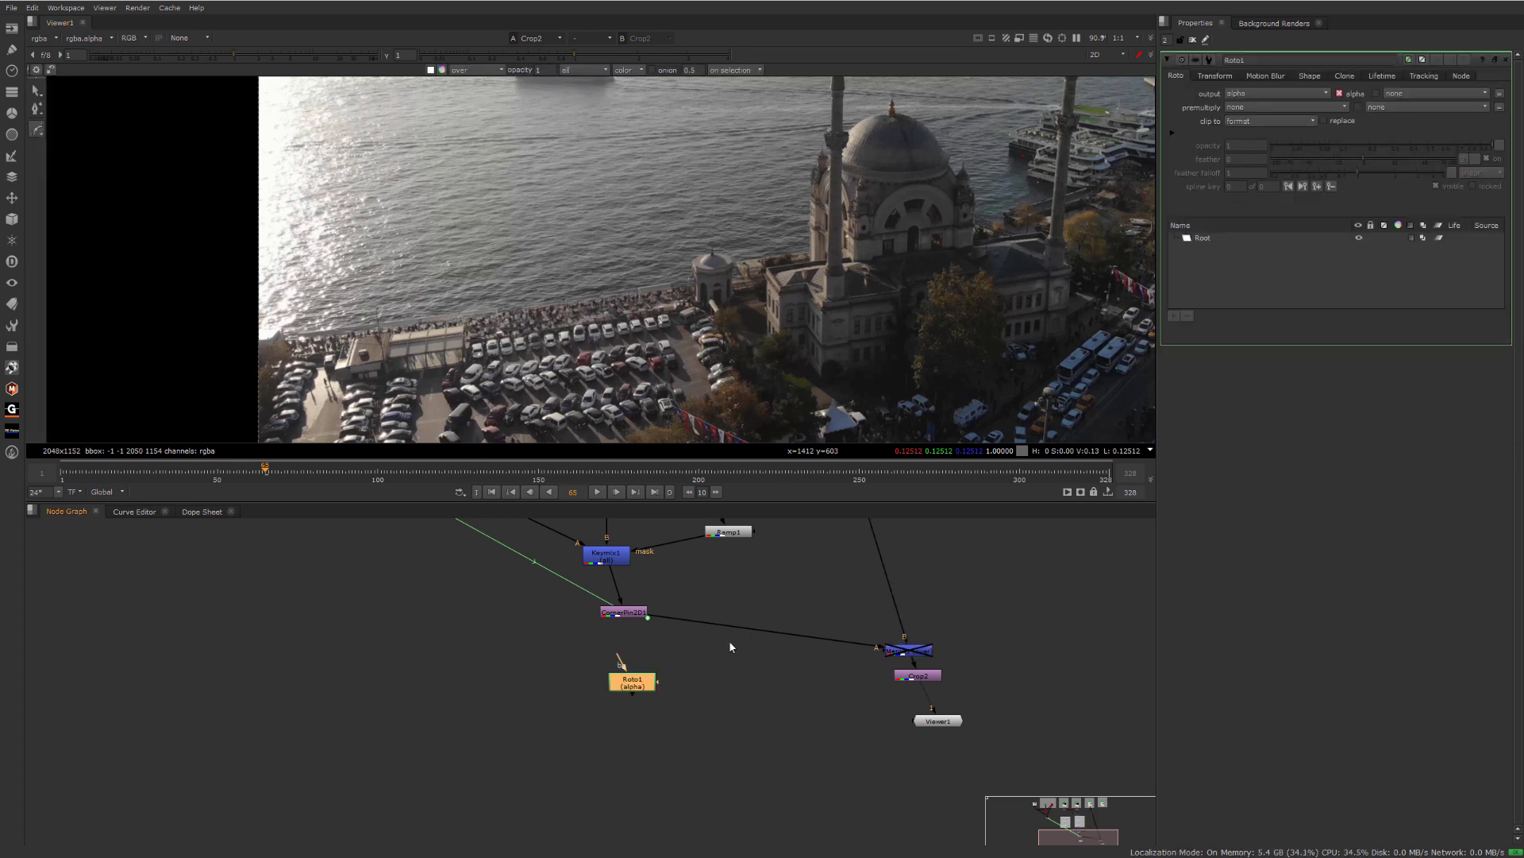
- Open the CornerPin2D properties alongside the Roto's and show the Root layer's transform settings
scroll(668, 646, "up", 2)
double_click(624, 601)
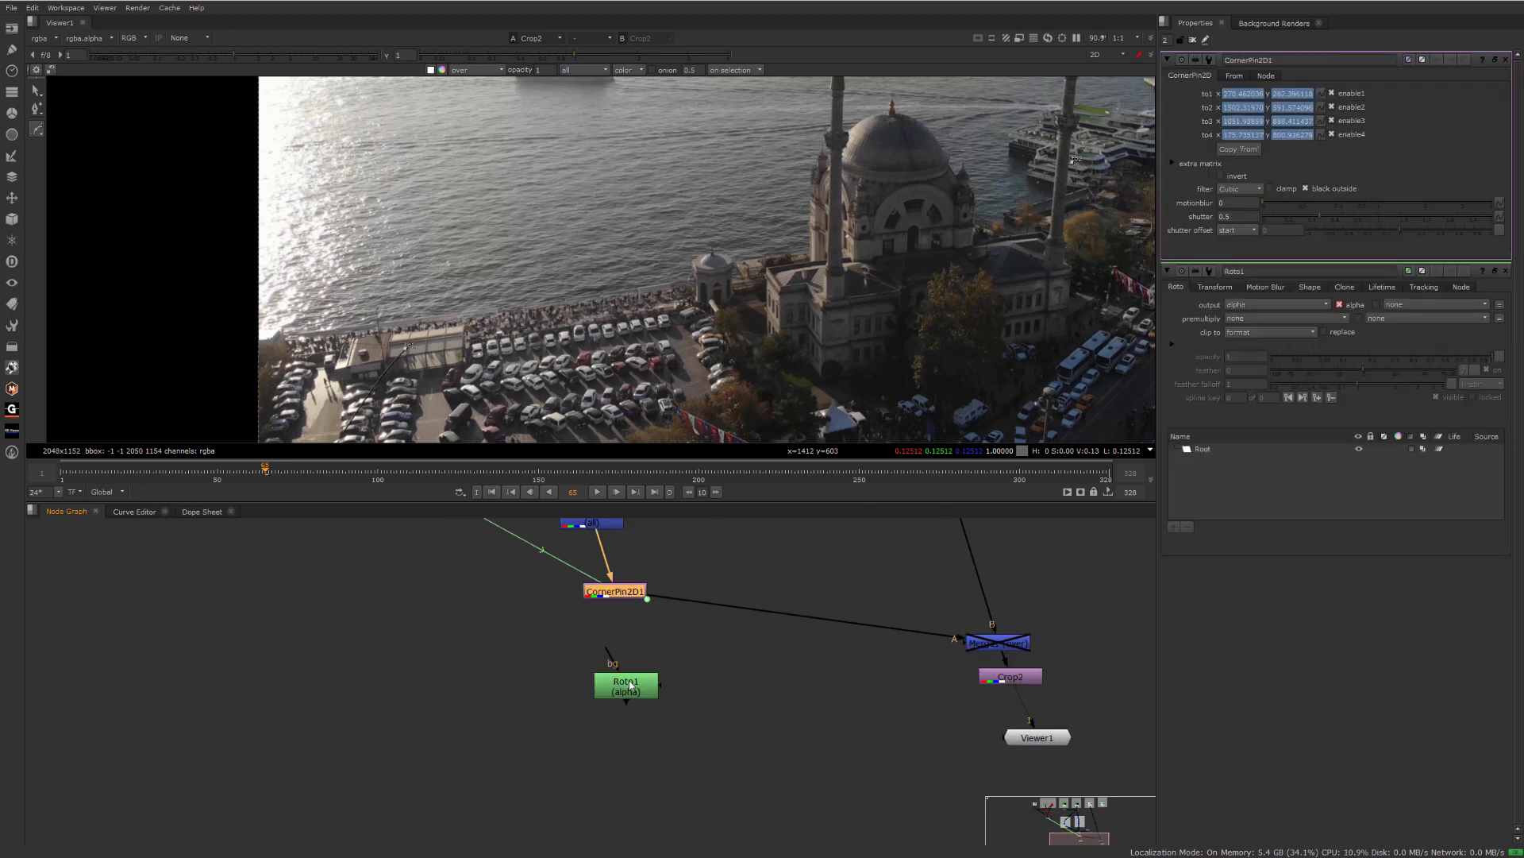
left_click(1221, 445)
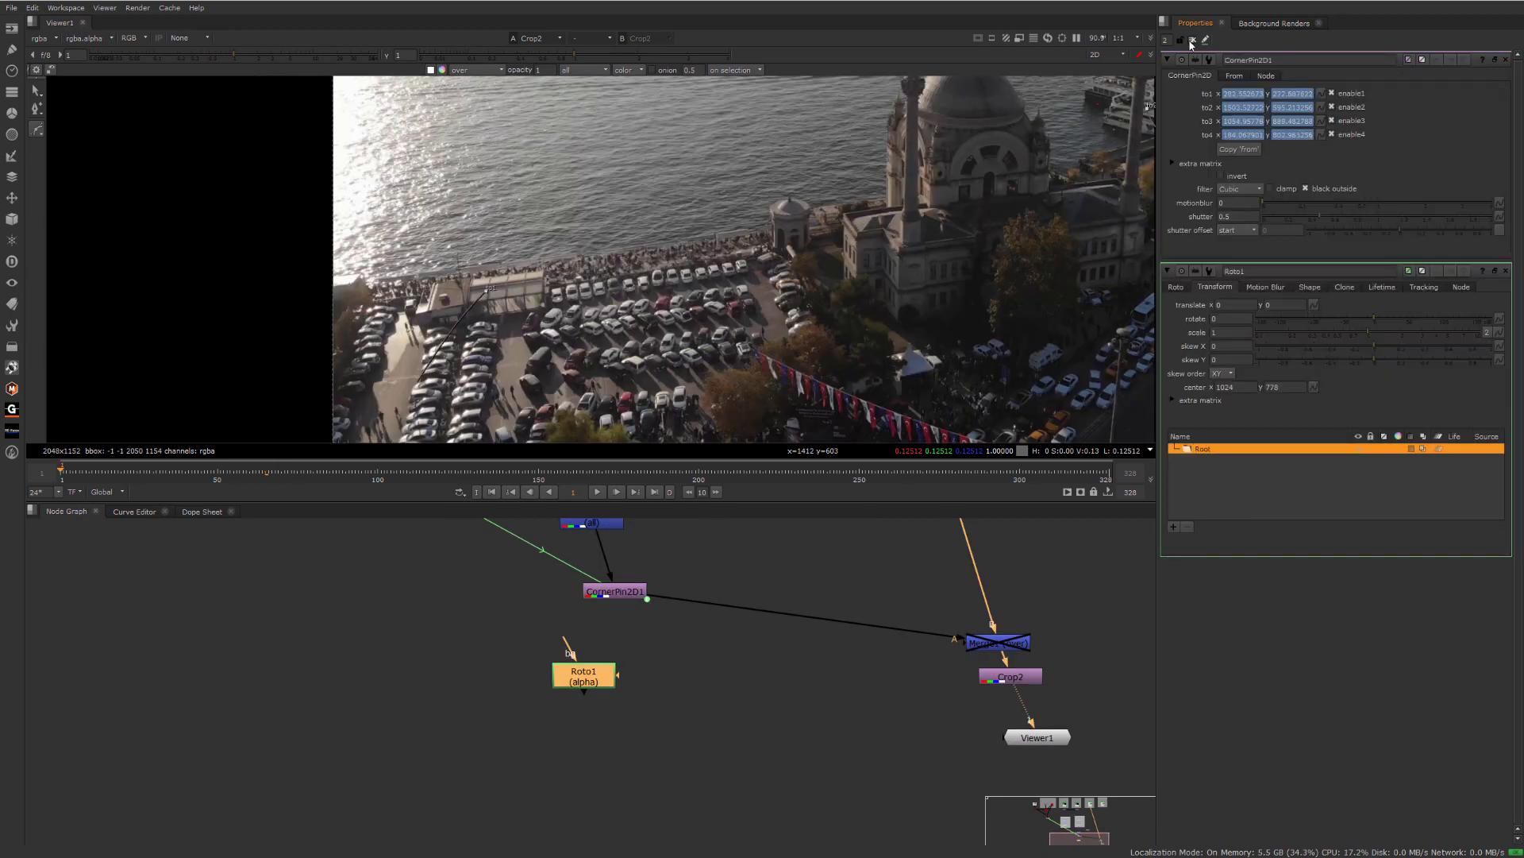
- Start a Bezier roto shape just outside the frame and trace past the white-roofed building along the quay wall
scroll(454, 251, "up", 4)
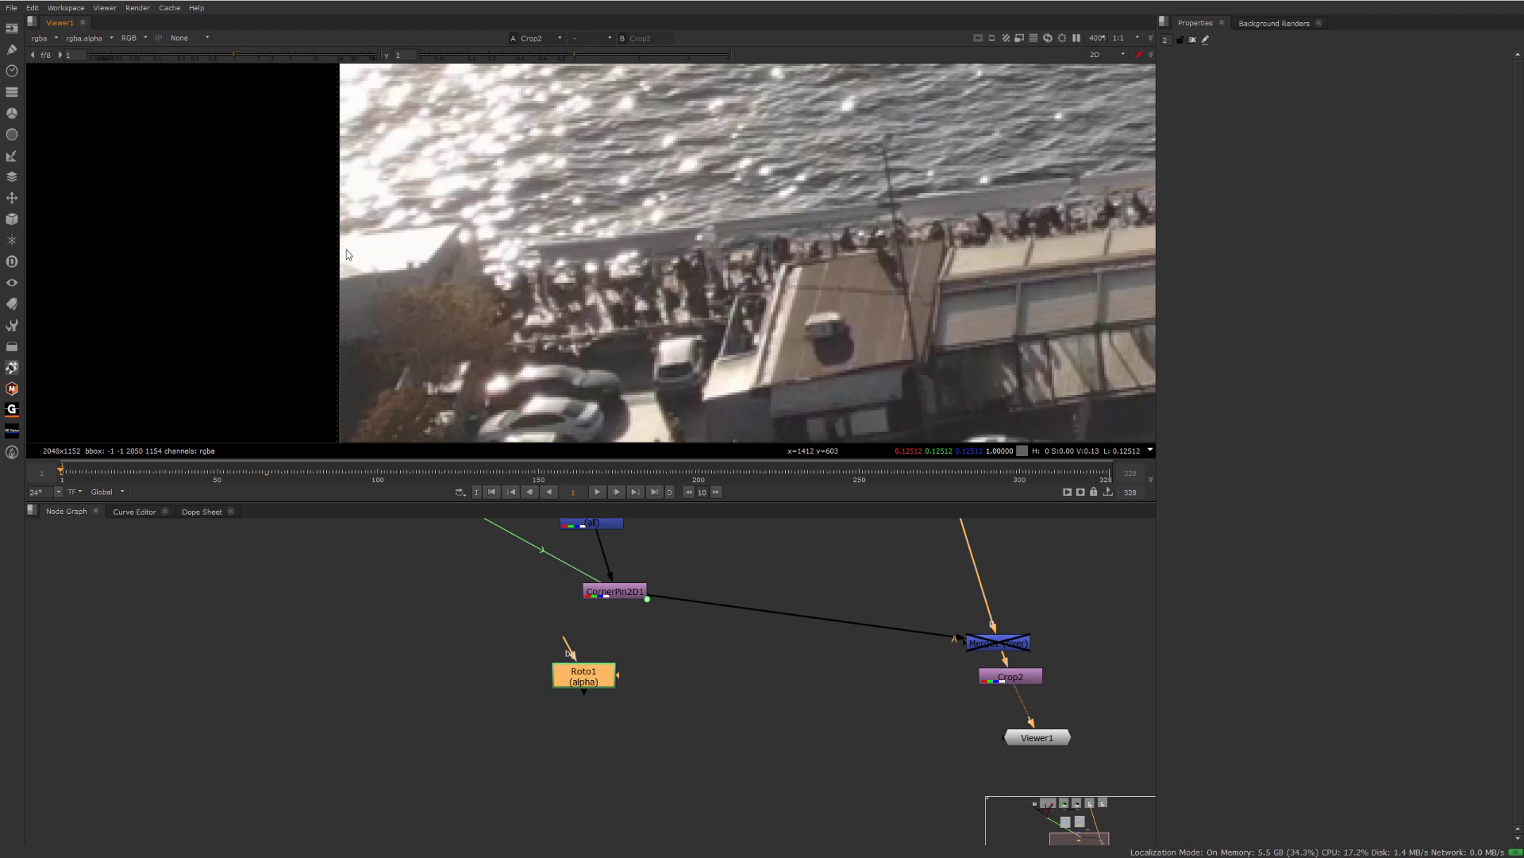
scroll(346, 253, "up", 2)
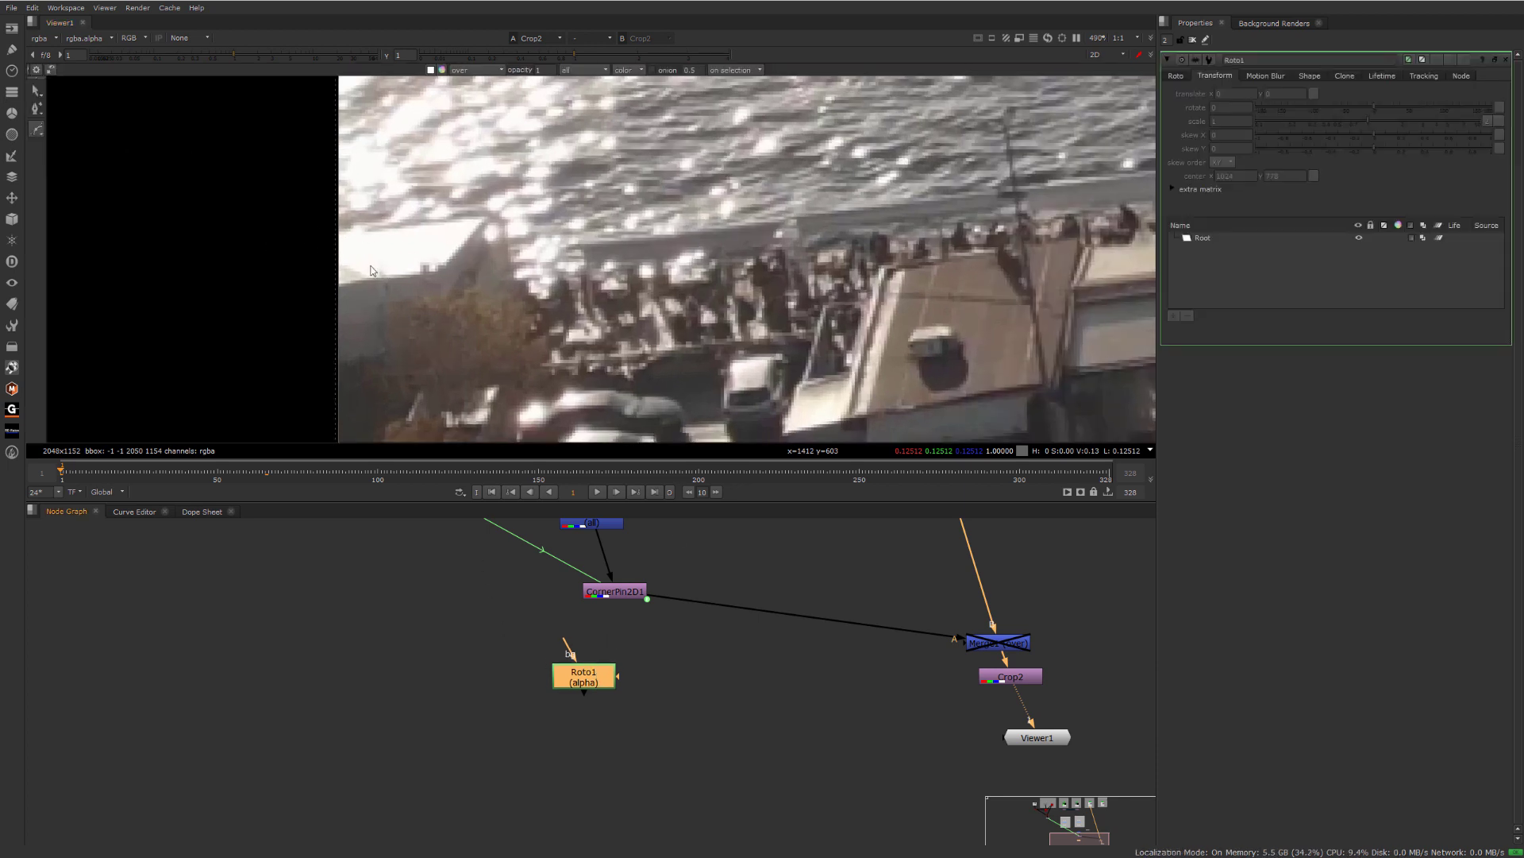
left_click(304, 239)
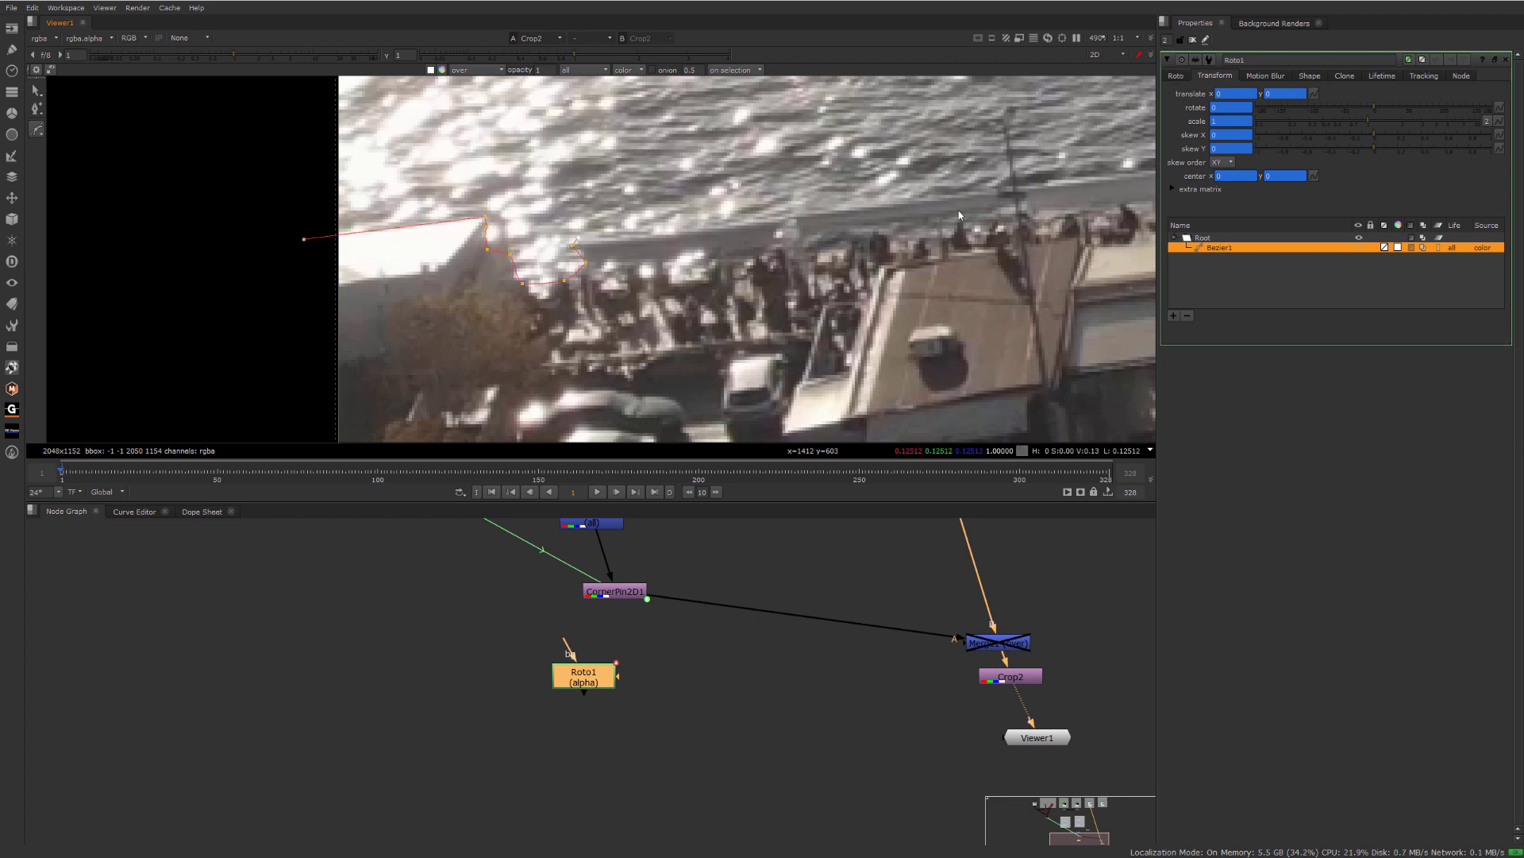
middle_click_drag(959, 215, 842, 198)
left_click_drag(833, 204, 901, 198)
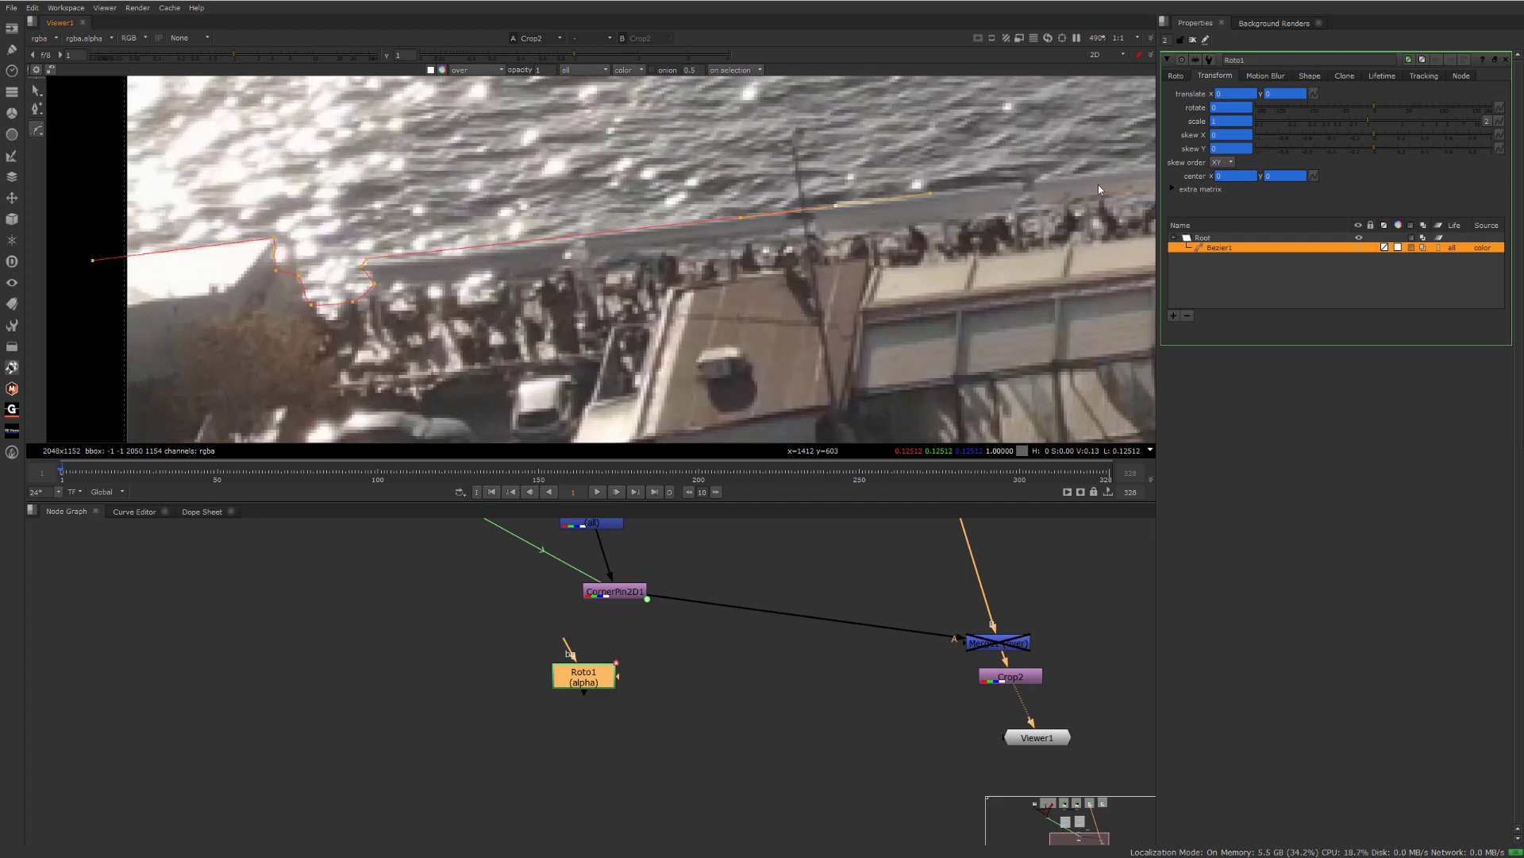
middle_click_drag(1099, 189, 494, 241)
left_click(769, 189)
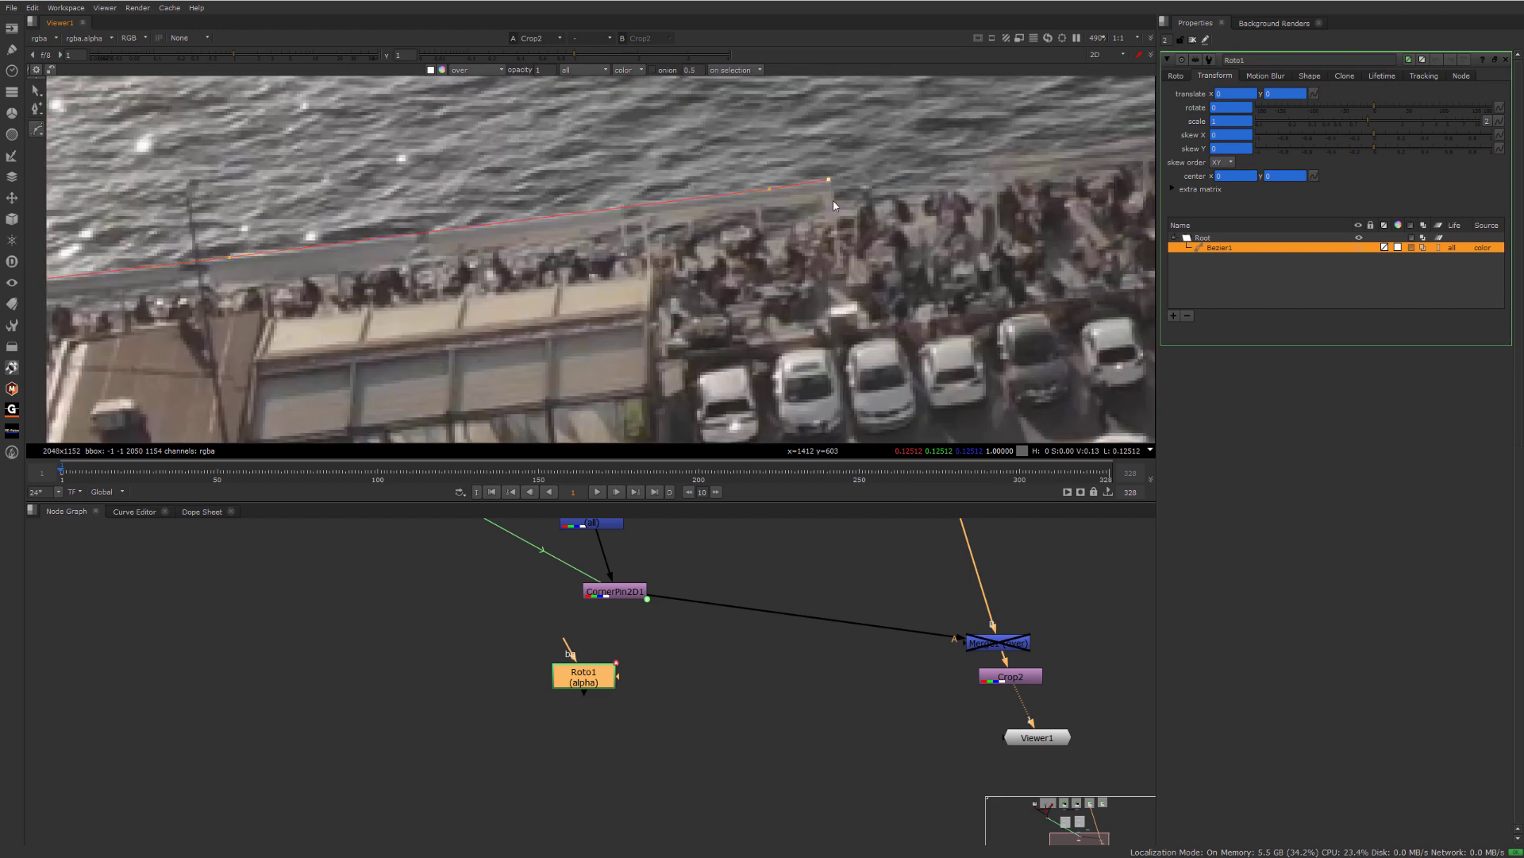
- Continue the Bezier along the crowded quay, stepping around the gap between the barriers to the end of the last barrier
left_click(834, 203)
middle_click_drag(1006, 181, 796, 204)
left_click(779, 203)
left_click(780, 181)
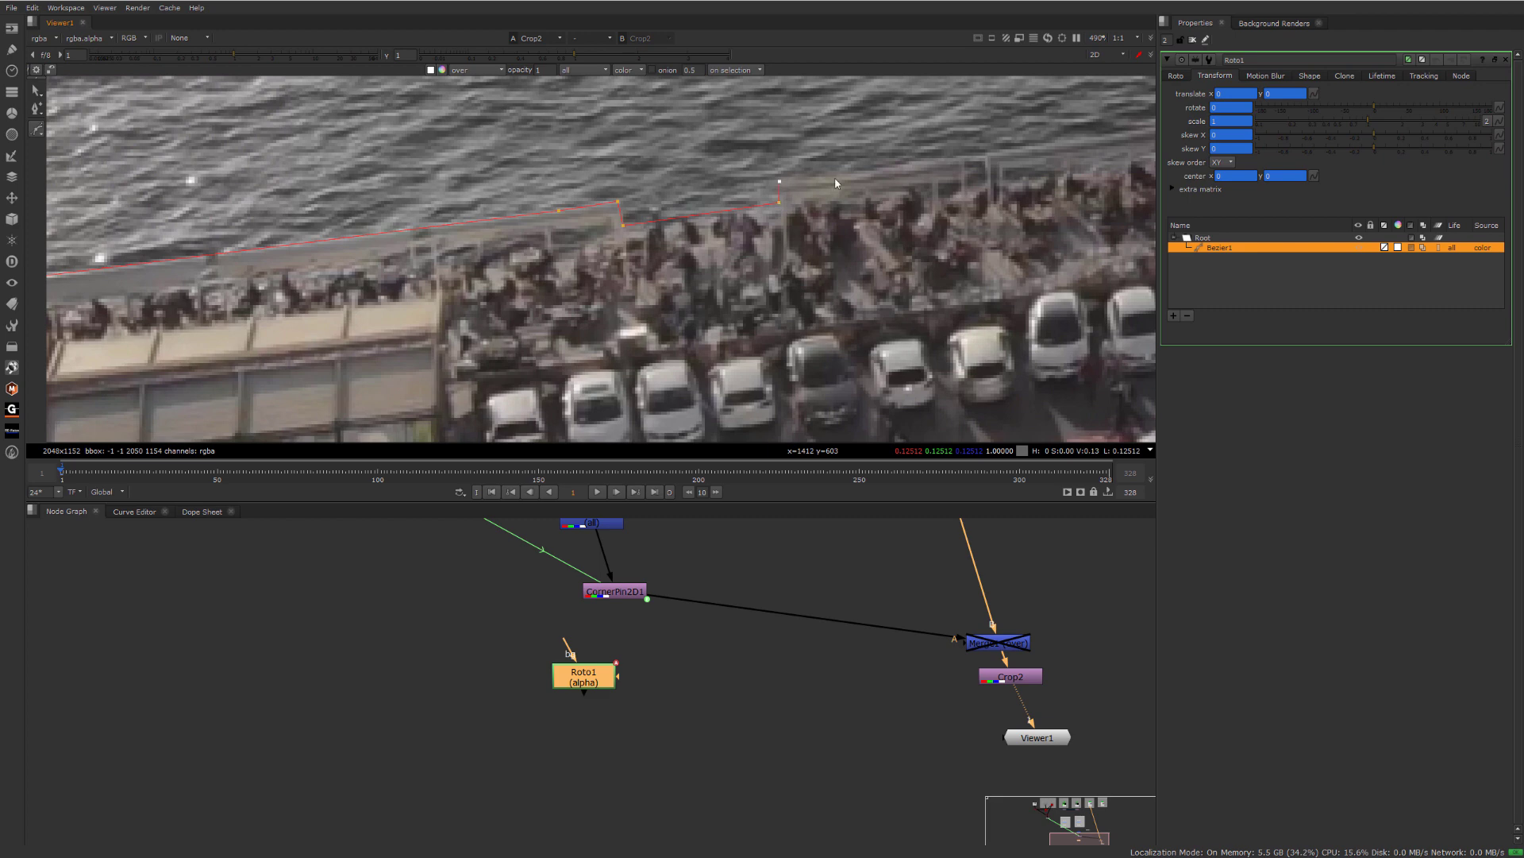
middle_click_drag(1115, 143, 760, 205)
scroll(889, 168, "up", 2)
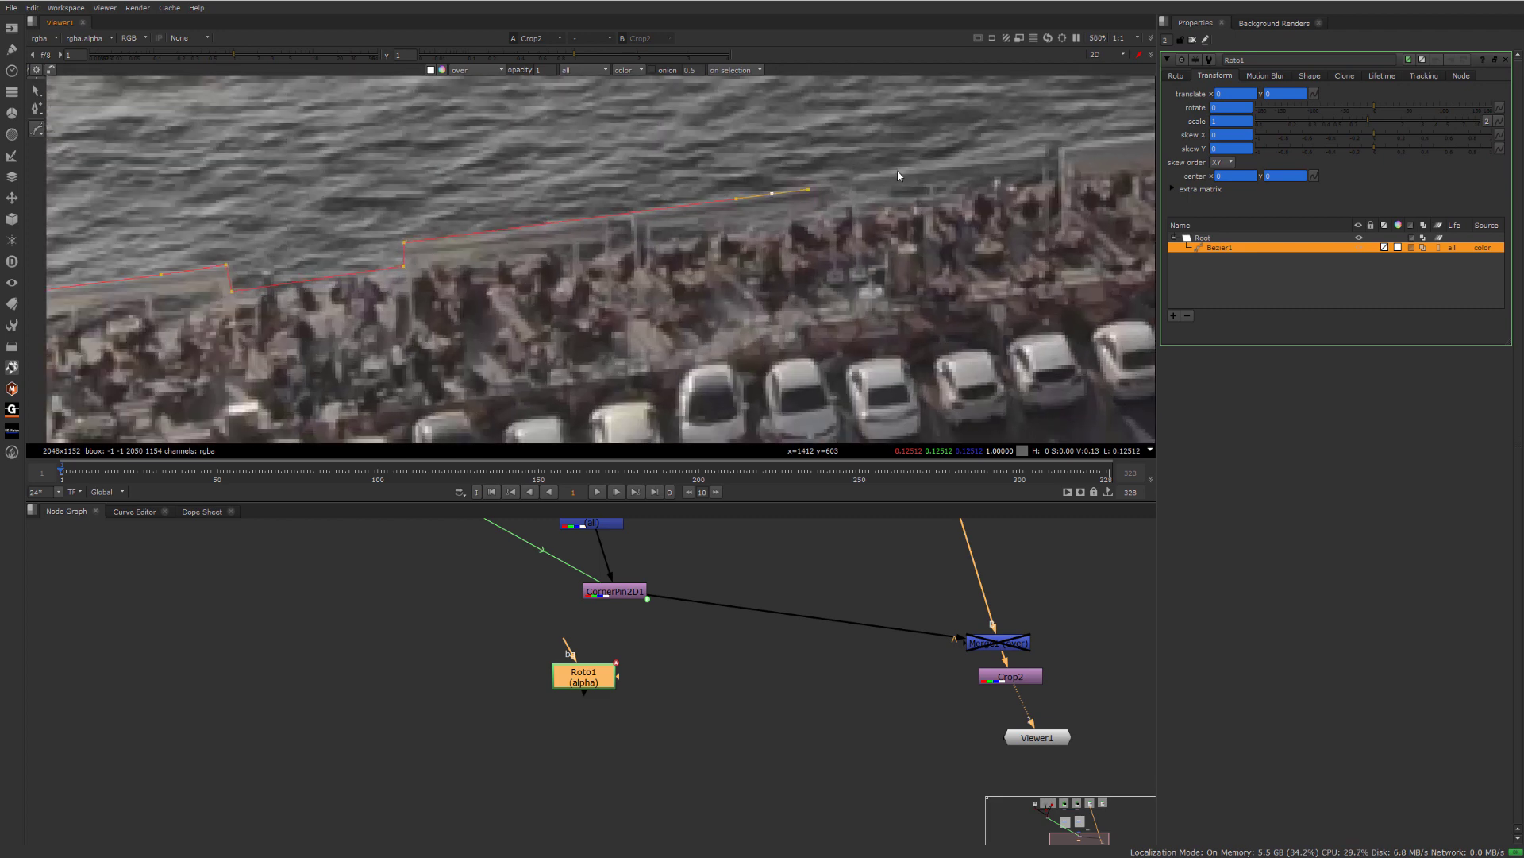
middle_click_drag(980, 173, 682, 213)
left_click(824, 189)
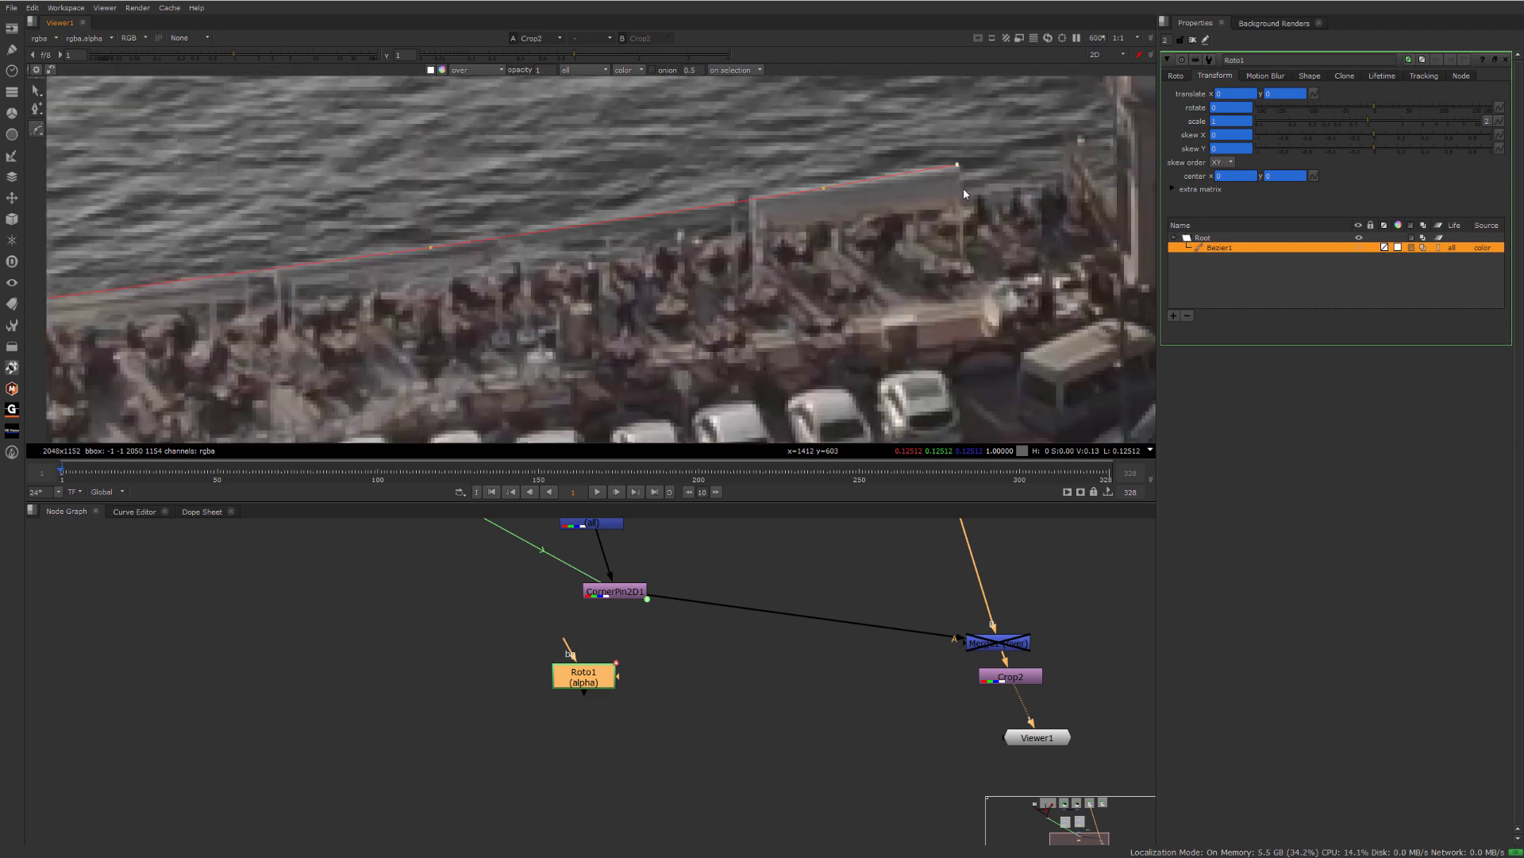
left_click(963, 190)
- Trace the Bezier along the quay to the domed tower and around its roof and walls
scroll(1007, 176, "down", 3)
middle_click_drag(1053, 170, 726, 209)
scroll(736, 213, "up", 3)
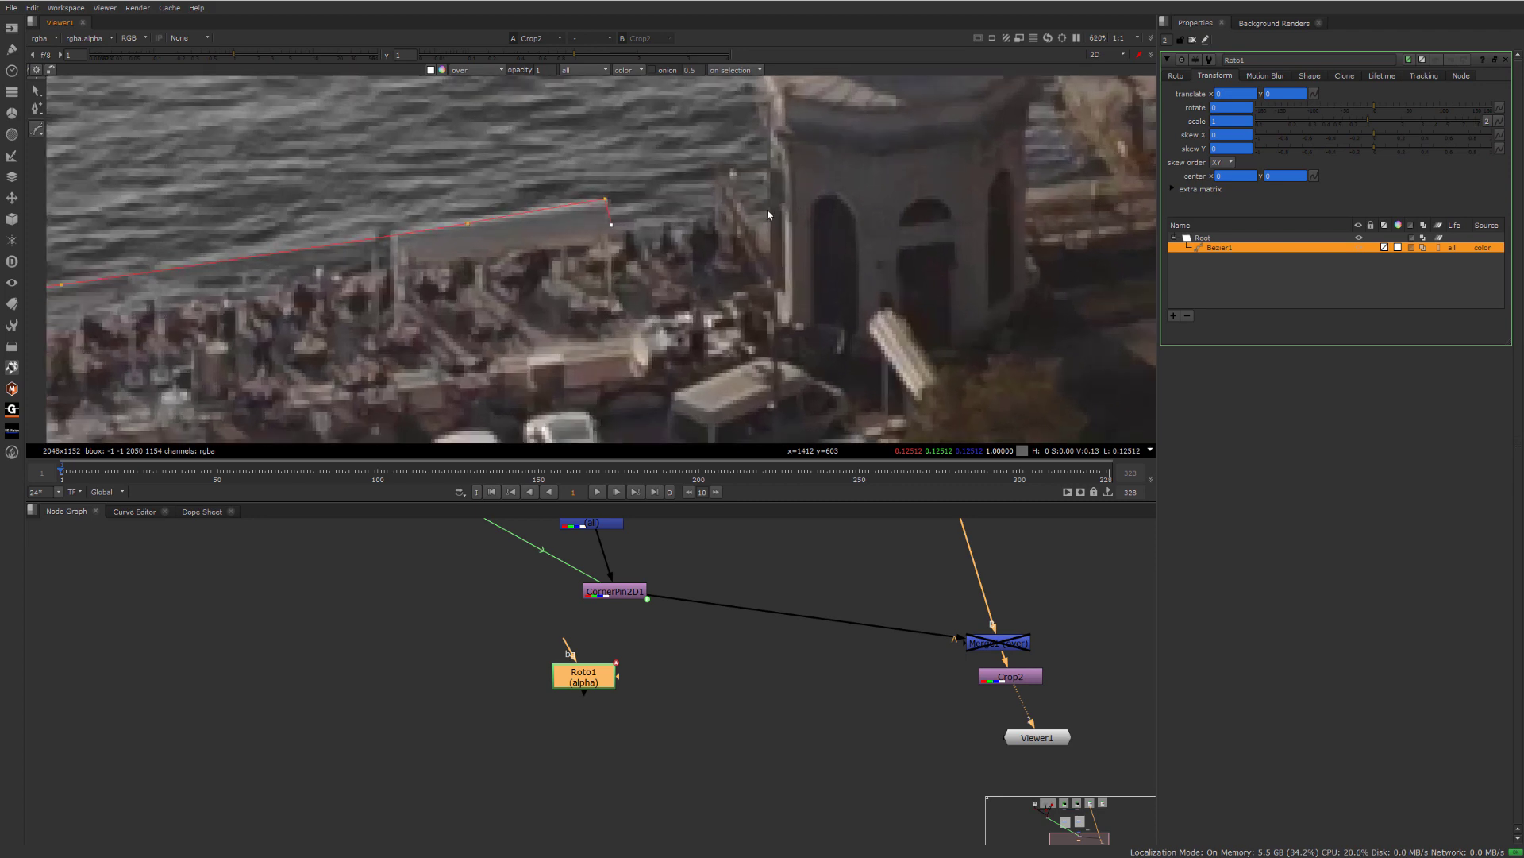
scroll(785, 192, "down", 5)
scroll(769, 237, "up", 5)
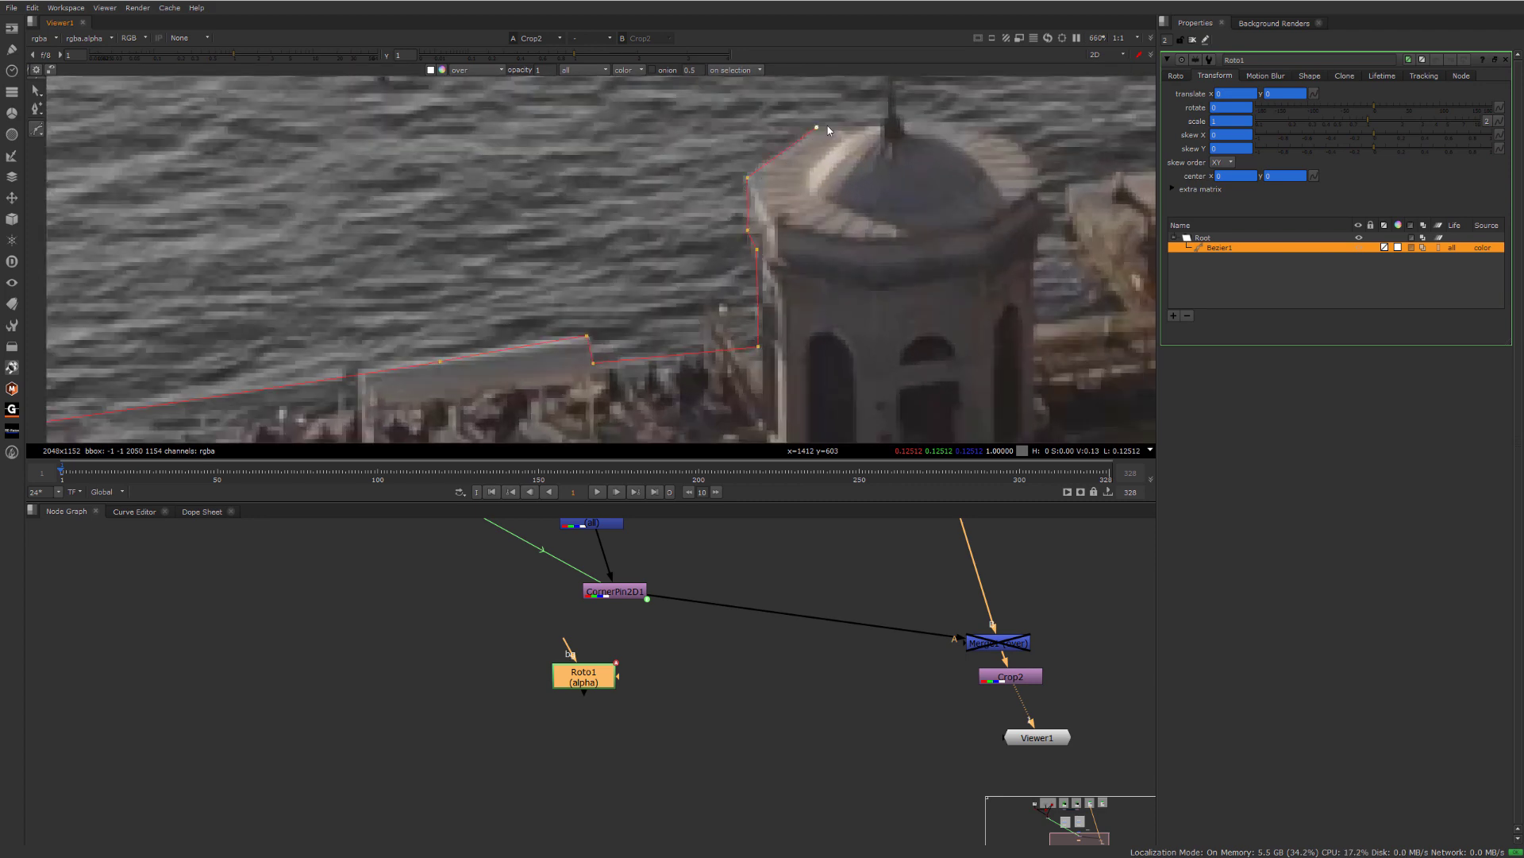
left_click(978, 125)
left_click(1038, 195)
middle_click_drag(1153, 259, 858, 250)
left_click(834, 268)
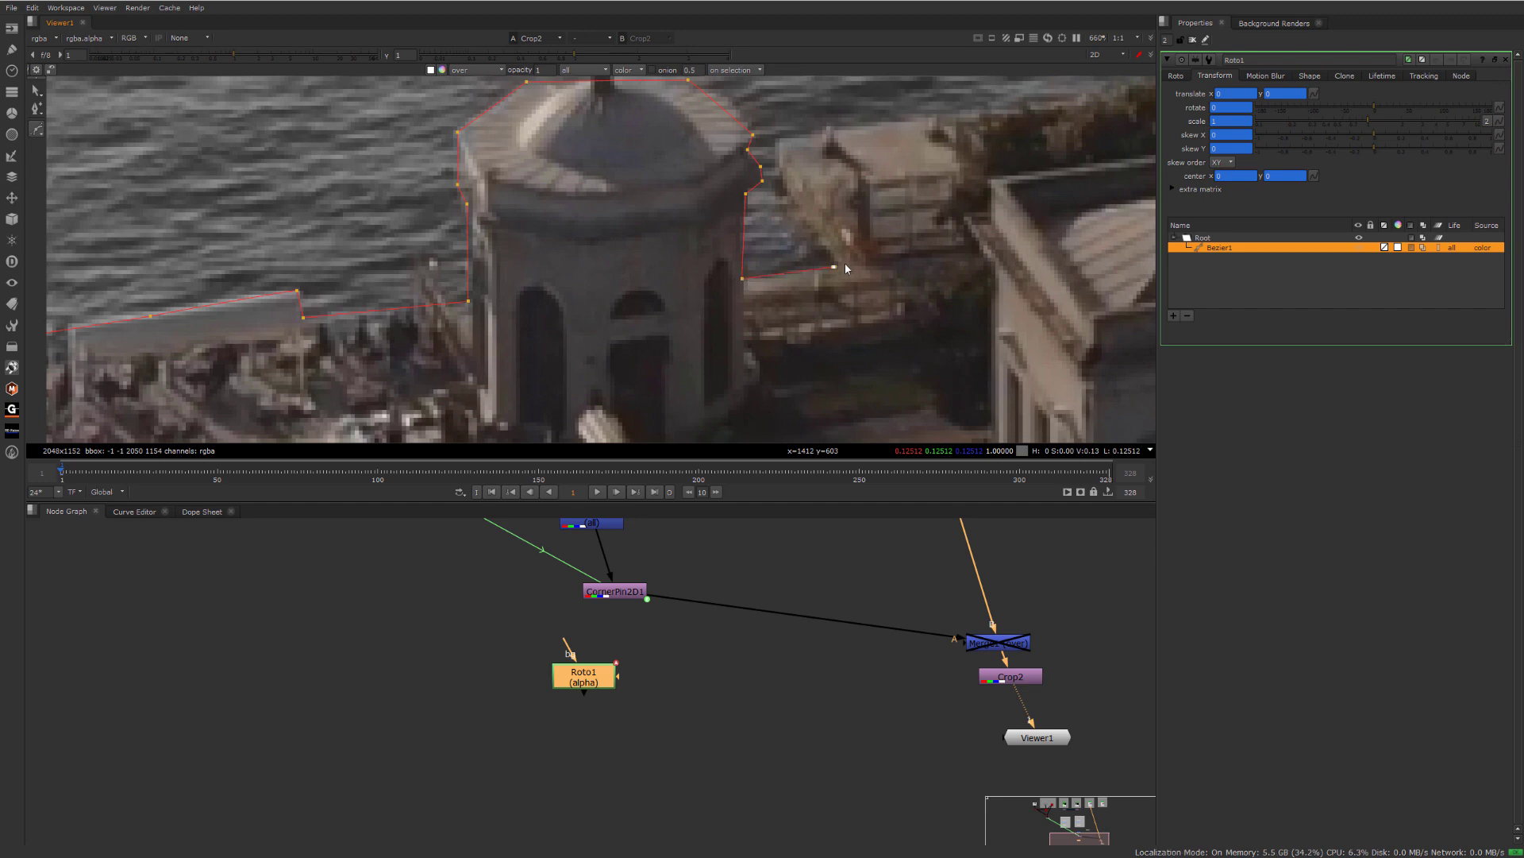
- Trace the Bezier around the water gap beside the domed tower, along the shoreline and down across the mosque building
scroll(913, 194, "down", 2)
scroll(983, 228, "down", 3)
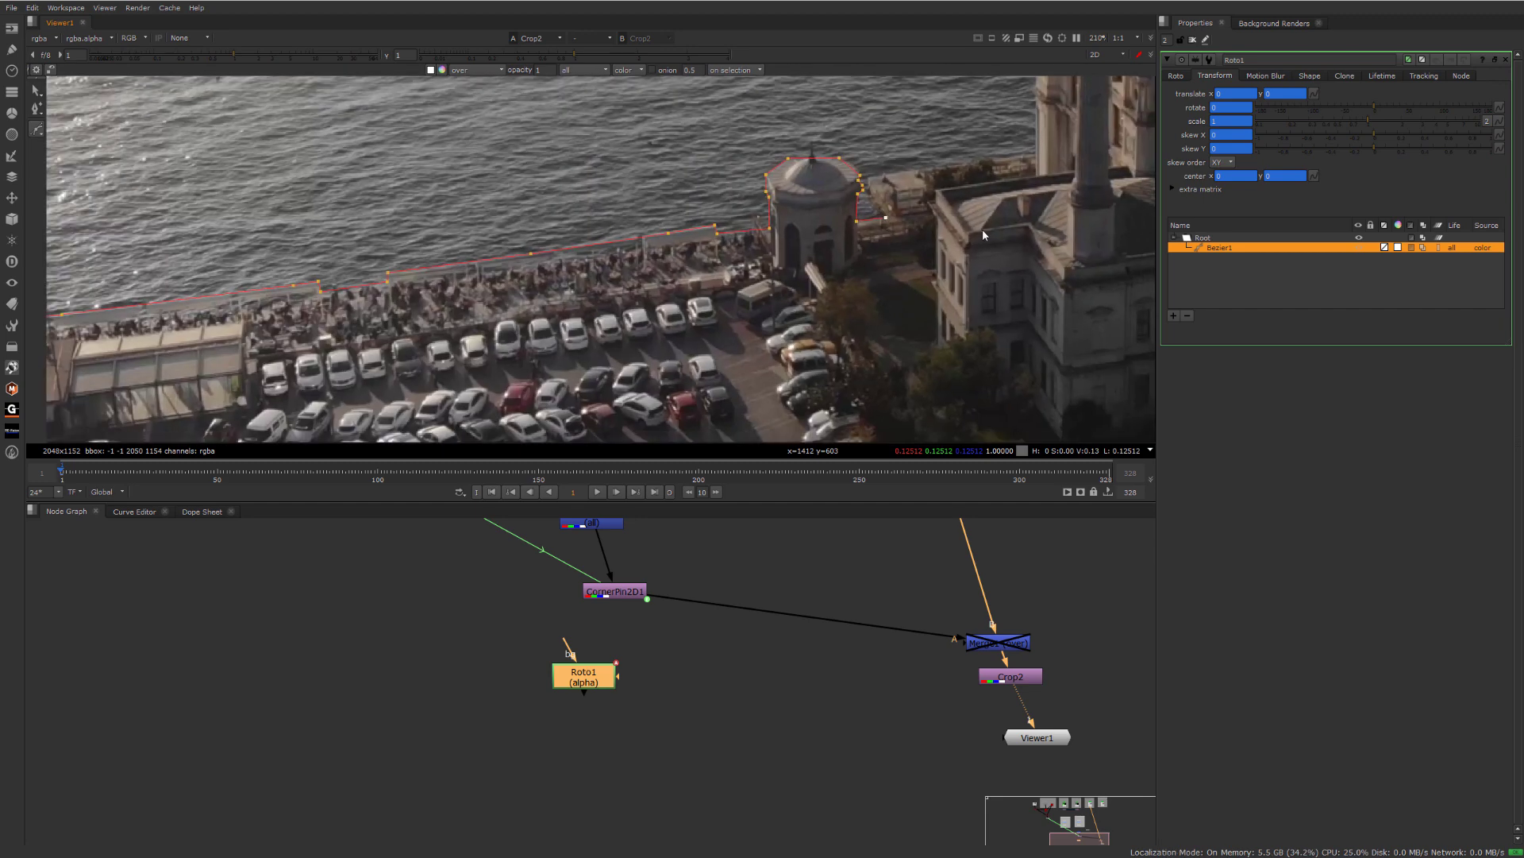
scroll(889, 256, "up", 5)
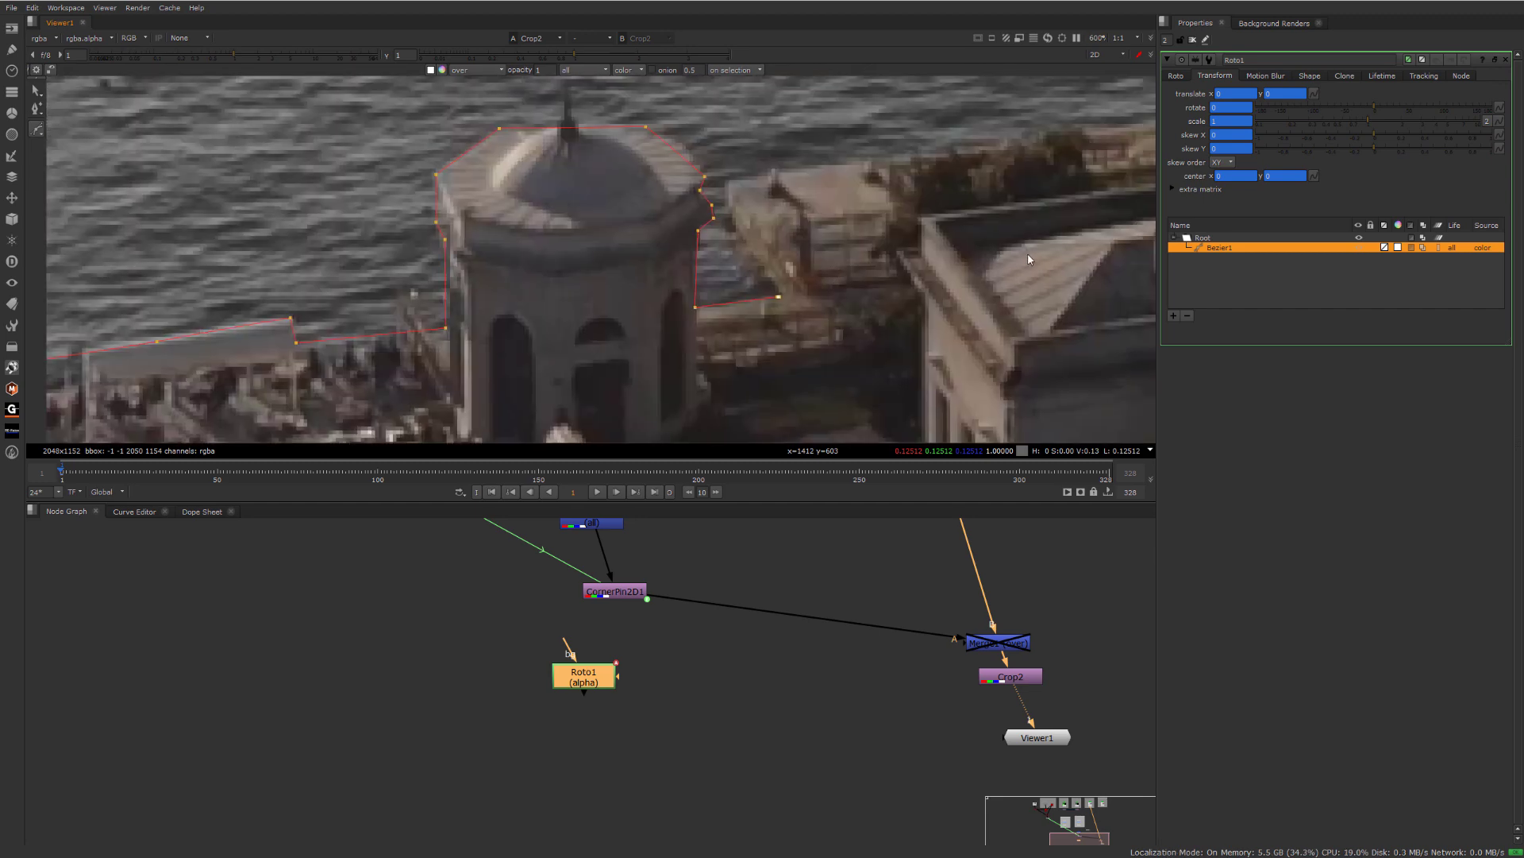
left_click(1027, 254)
scroll(1016, 250, "down", 5)
scroll(880, 220, "up", 5)
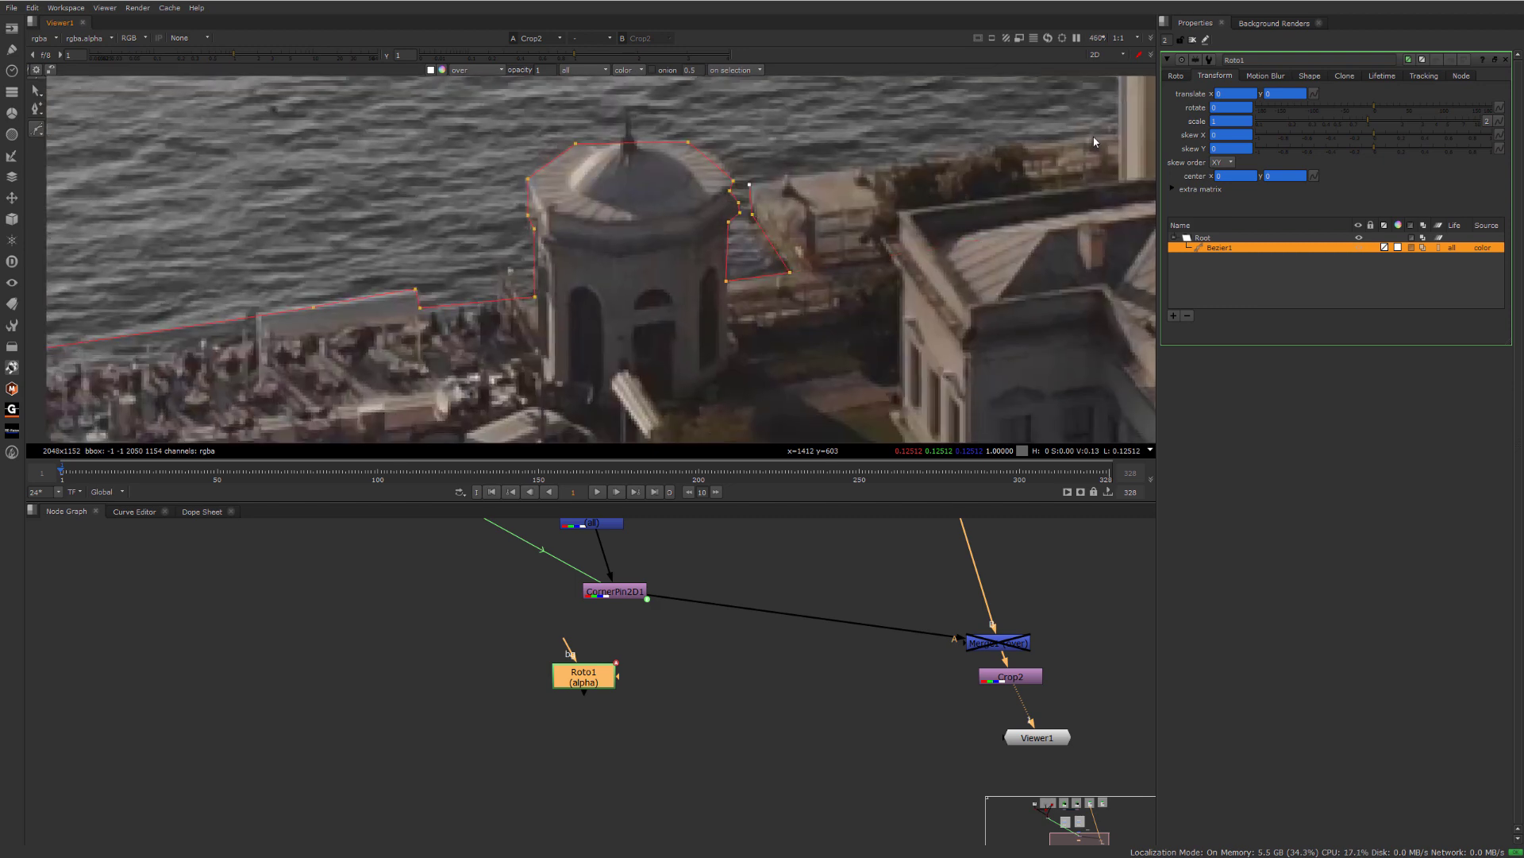
scroll(1136, 129, "down", 4)
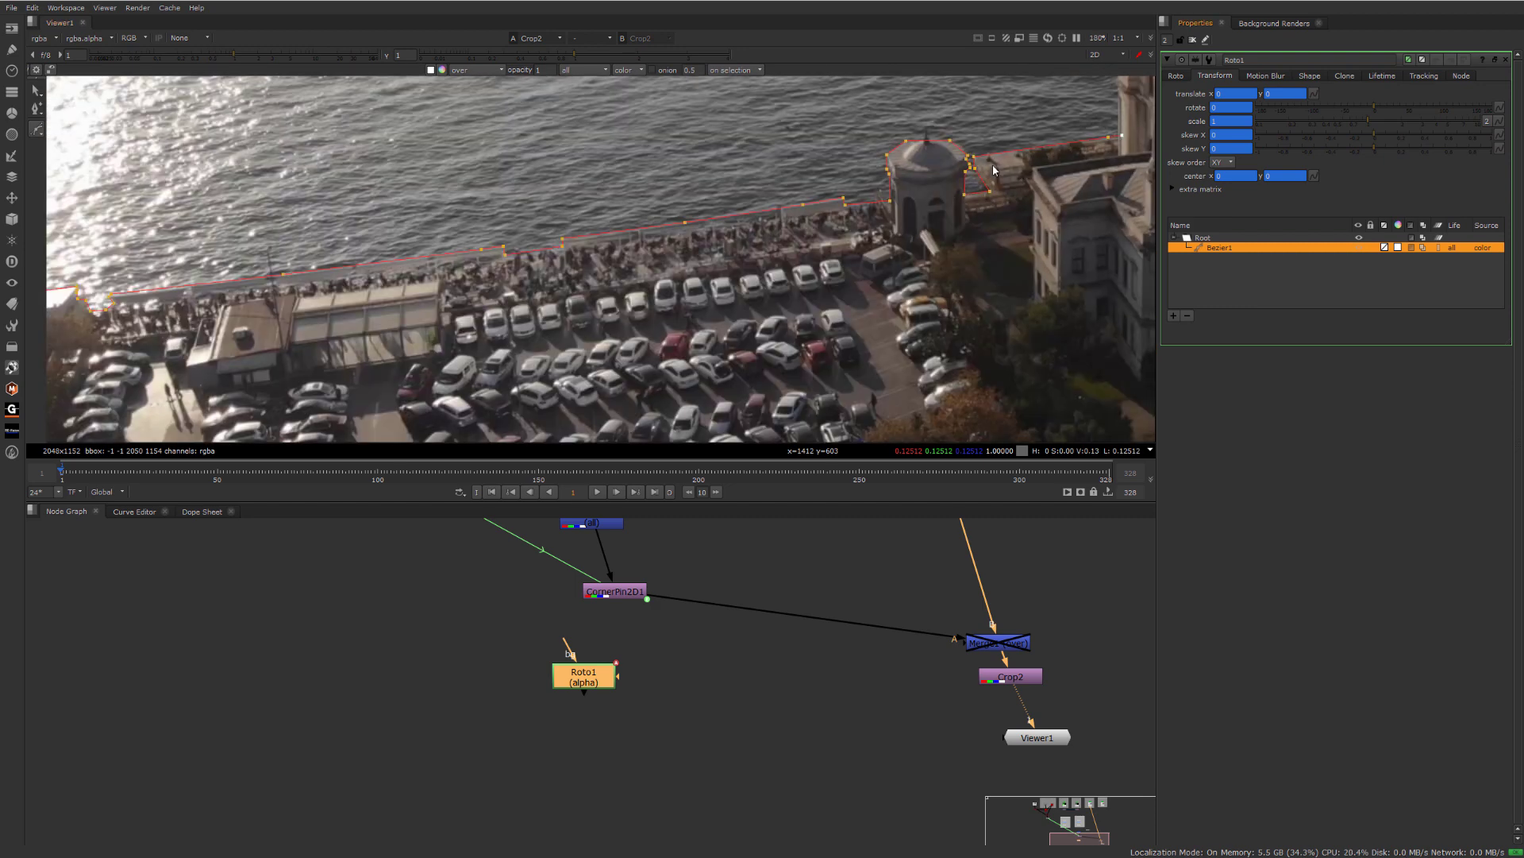
scroll(897, 167, "down", 4)
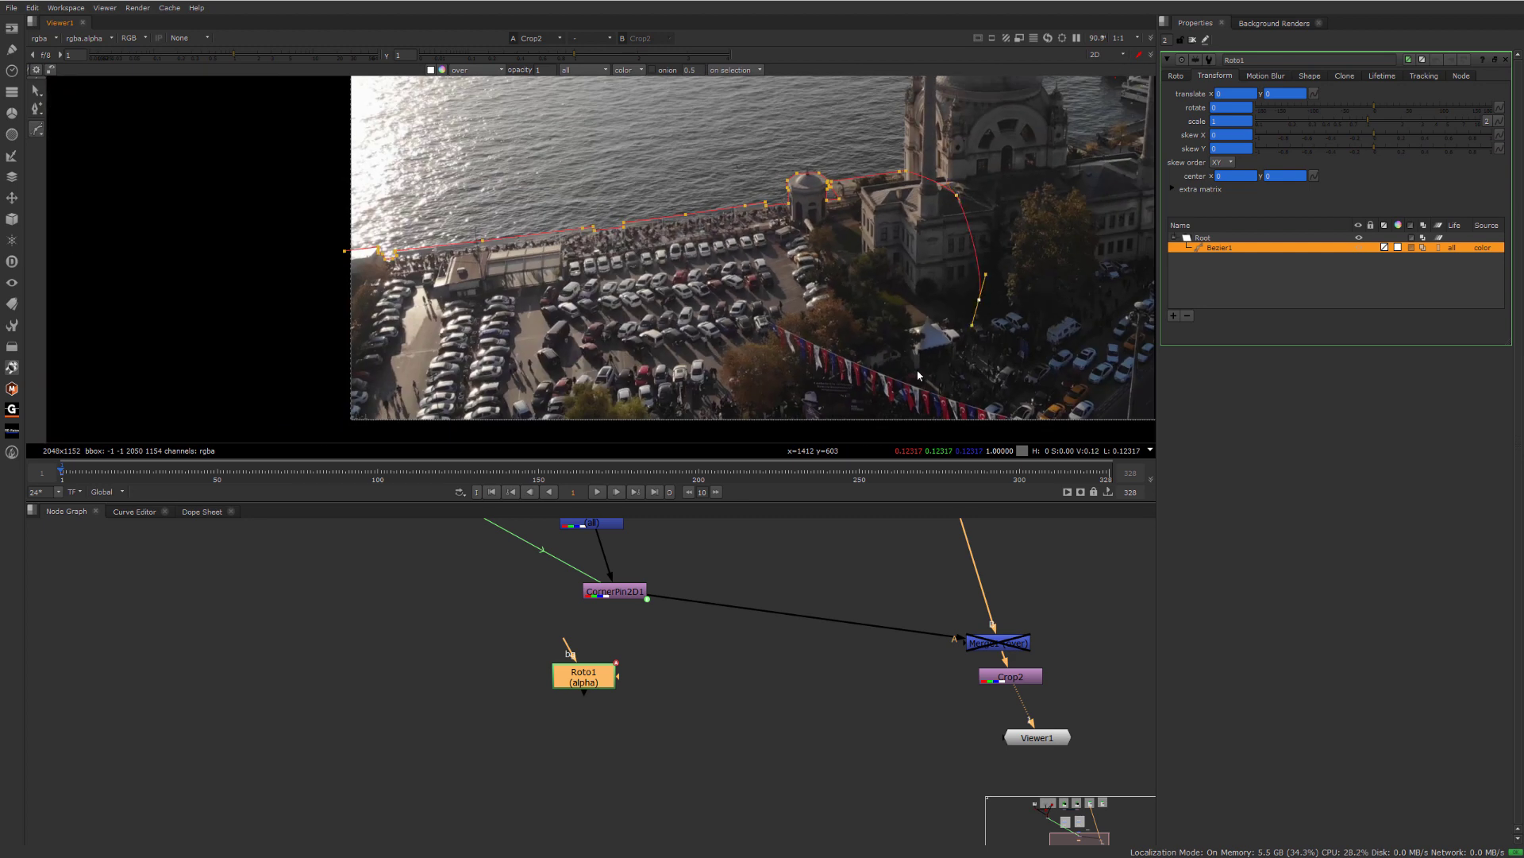
- Close the Bezier at its starting point by running it loosely below the car park and outside the frame
left_click(879, 405)
middle_click_drag(883, 339, 918, 215)
left_click(720, 275)
left_click(424, 316)
left_click(348, 299)
left_click(332, 157)
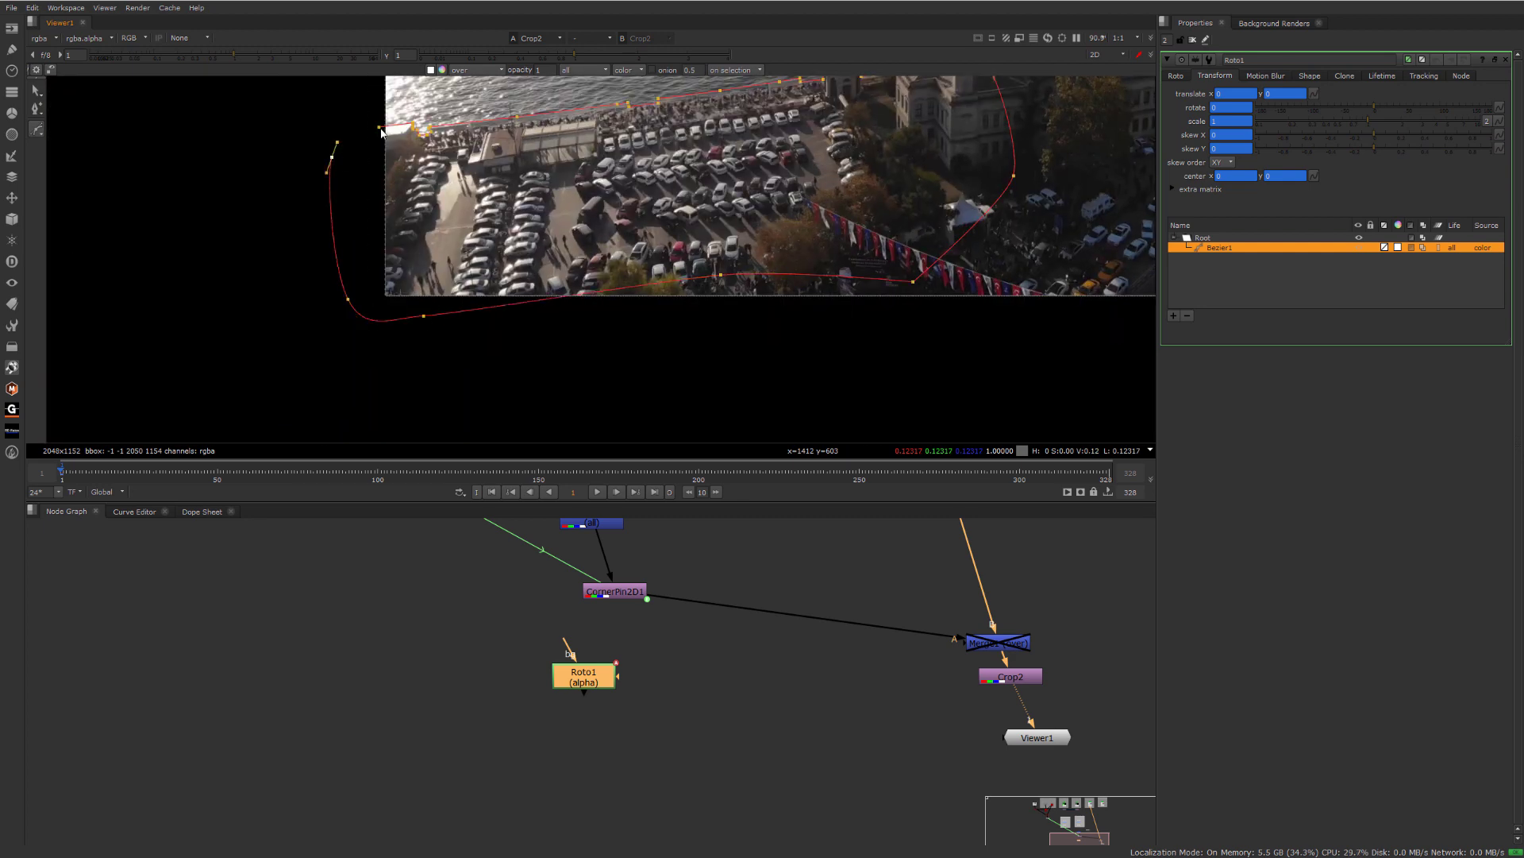
left_click(380, 127)
- Re-enable the Merge node, connect the Roto node to its mask input and invert the mask
left_click(997, 643)
key("d")
middle_click_drag(997, 642, 779, 682)
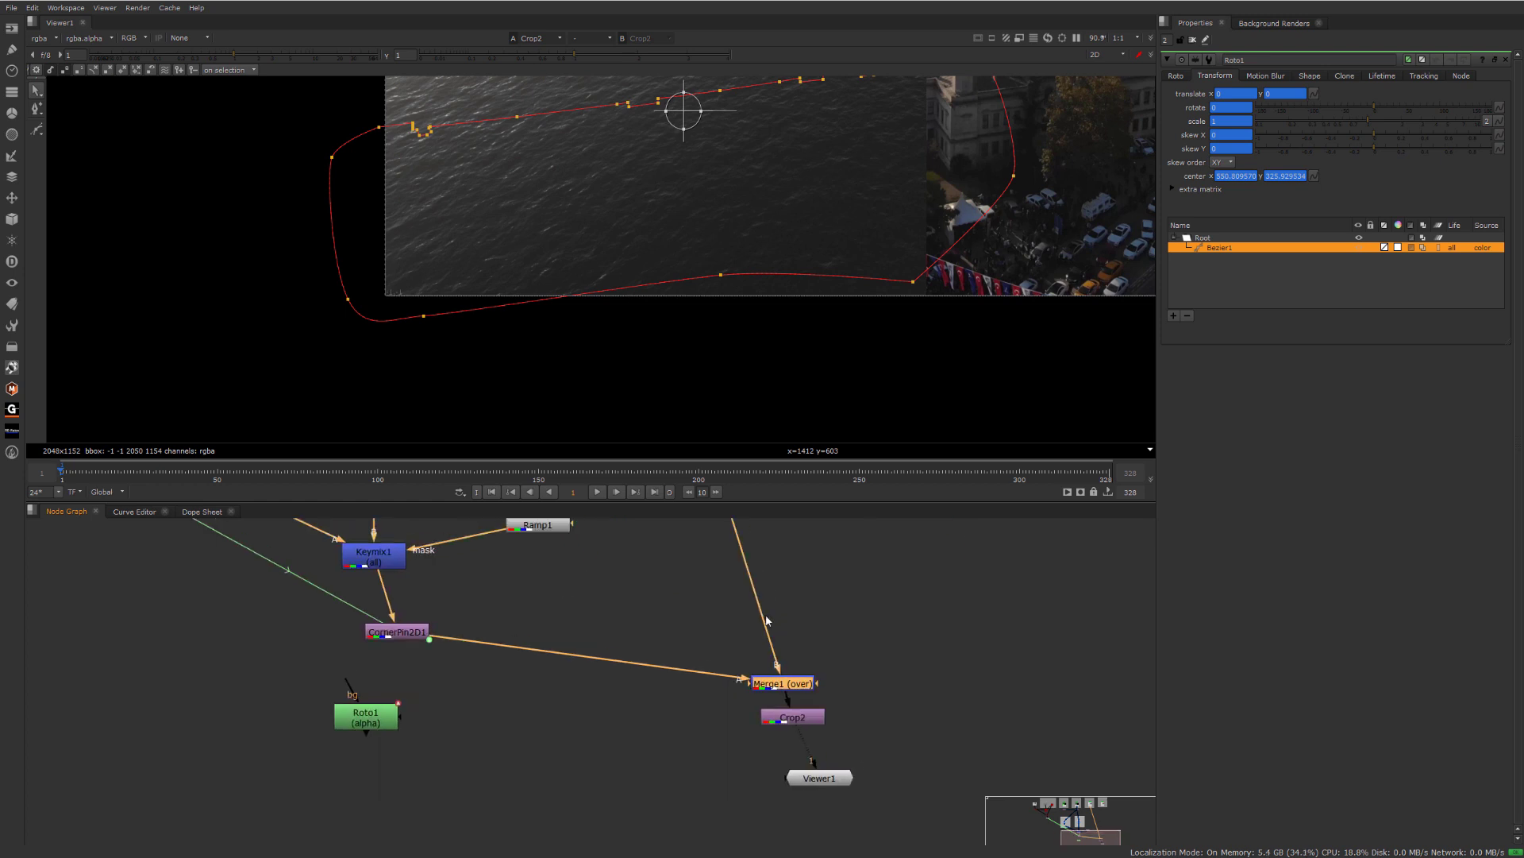
left_click_drag(365, 714, 691, 672)
left_click_drag(828, 663, 935, 650)
middle_click_drag(861, 701, 843, 688)
scroll(864, 698, "up", 2)
left_click(761, 666)
left_click_drag(878, 645, 921, 626)
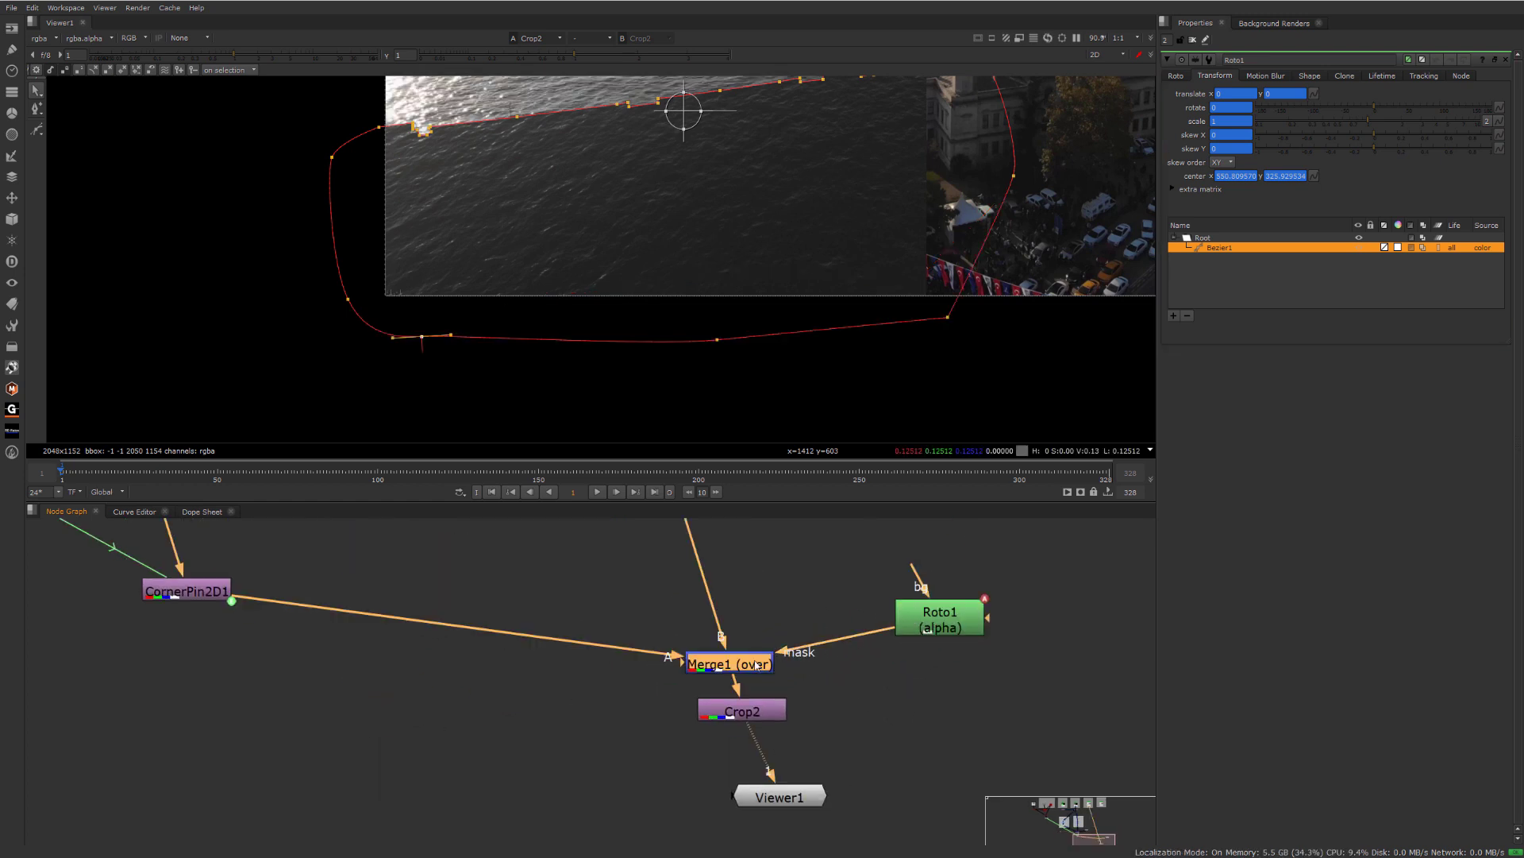
double_click(745, 663)
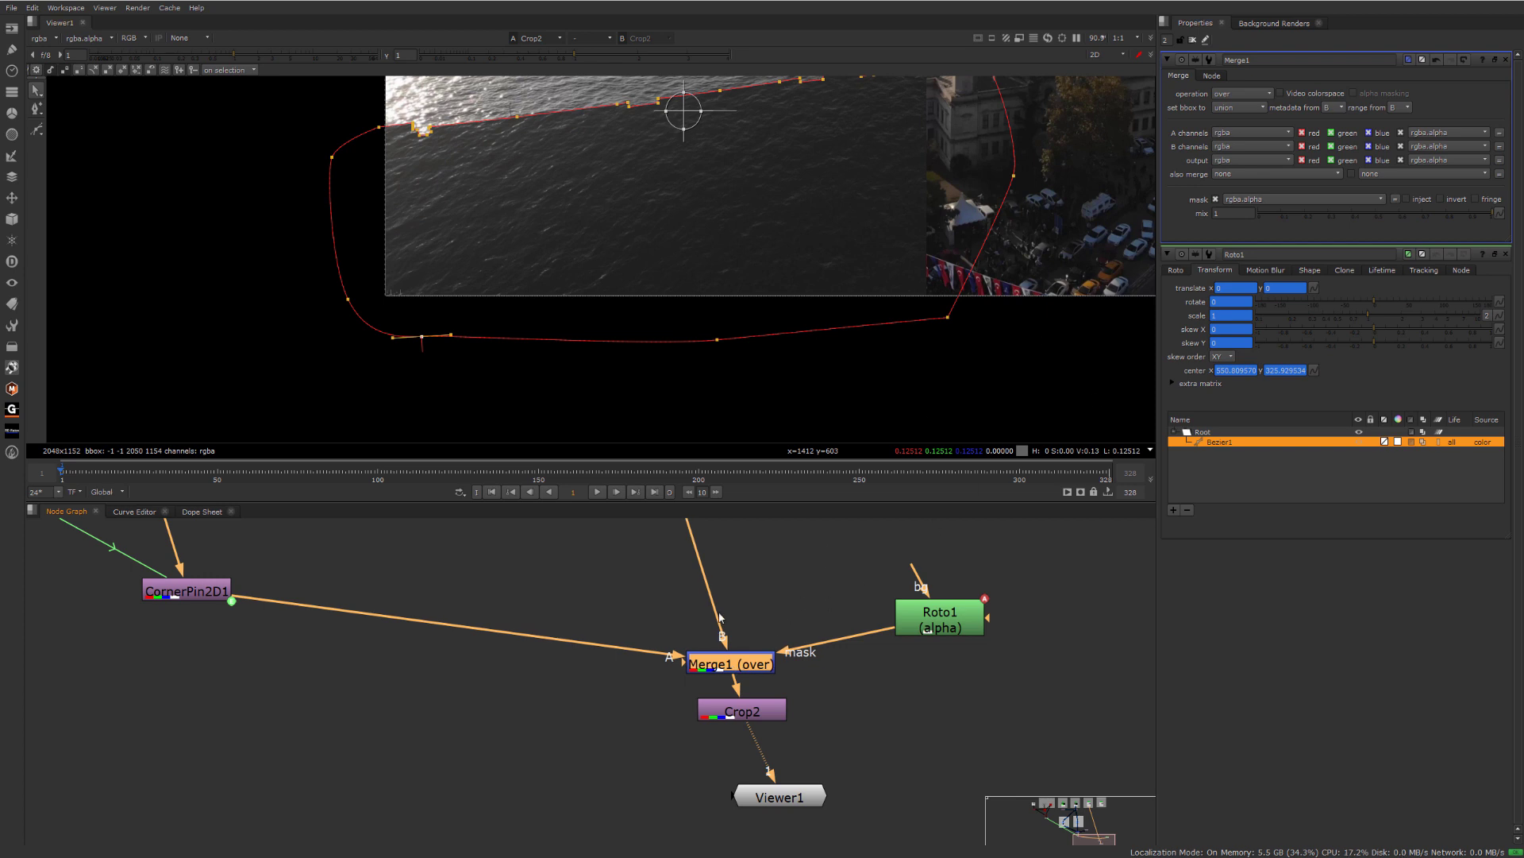
left_click(1462, 204)
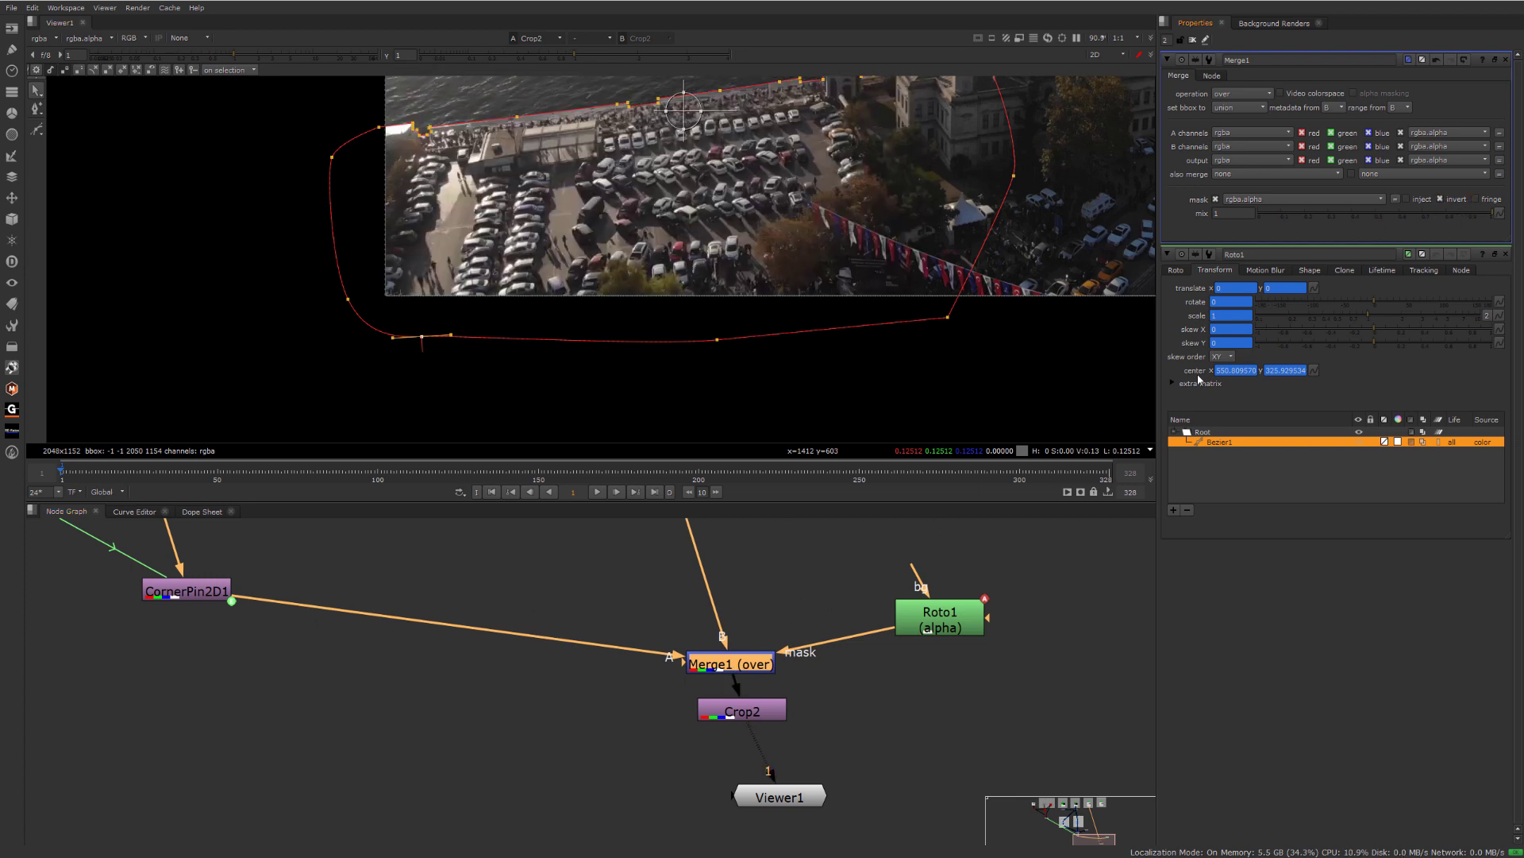
- Add a Blur node with size 2 after the Roto node to soften the waterfront mask edge
left_click(958, 650)
left_click_drag(935, 627, 942, 620)
key("b")
scroll(744, 301, "up", 4)
key("b")
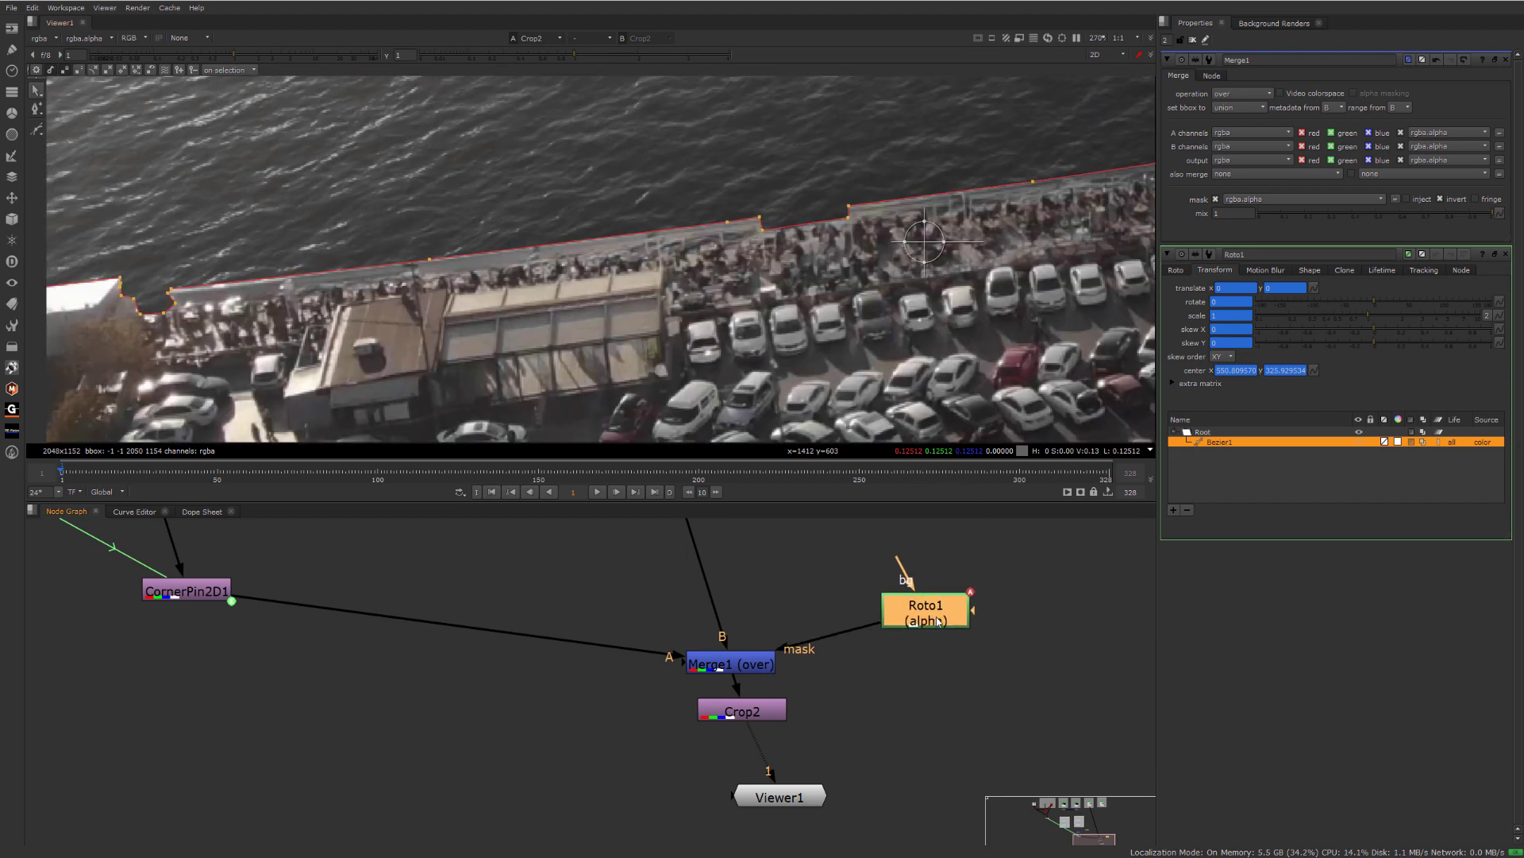
key("b")
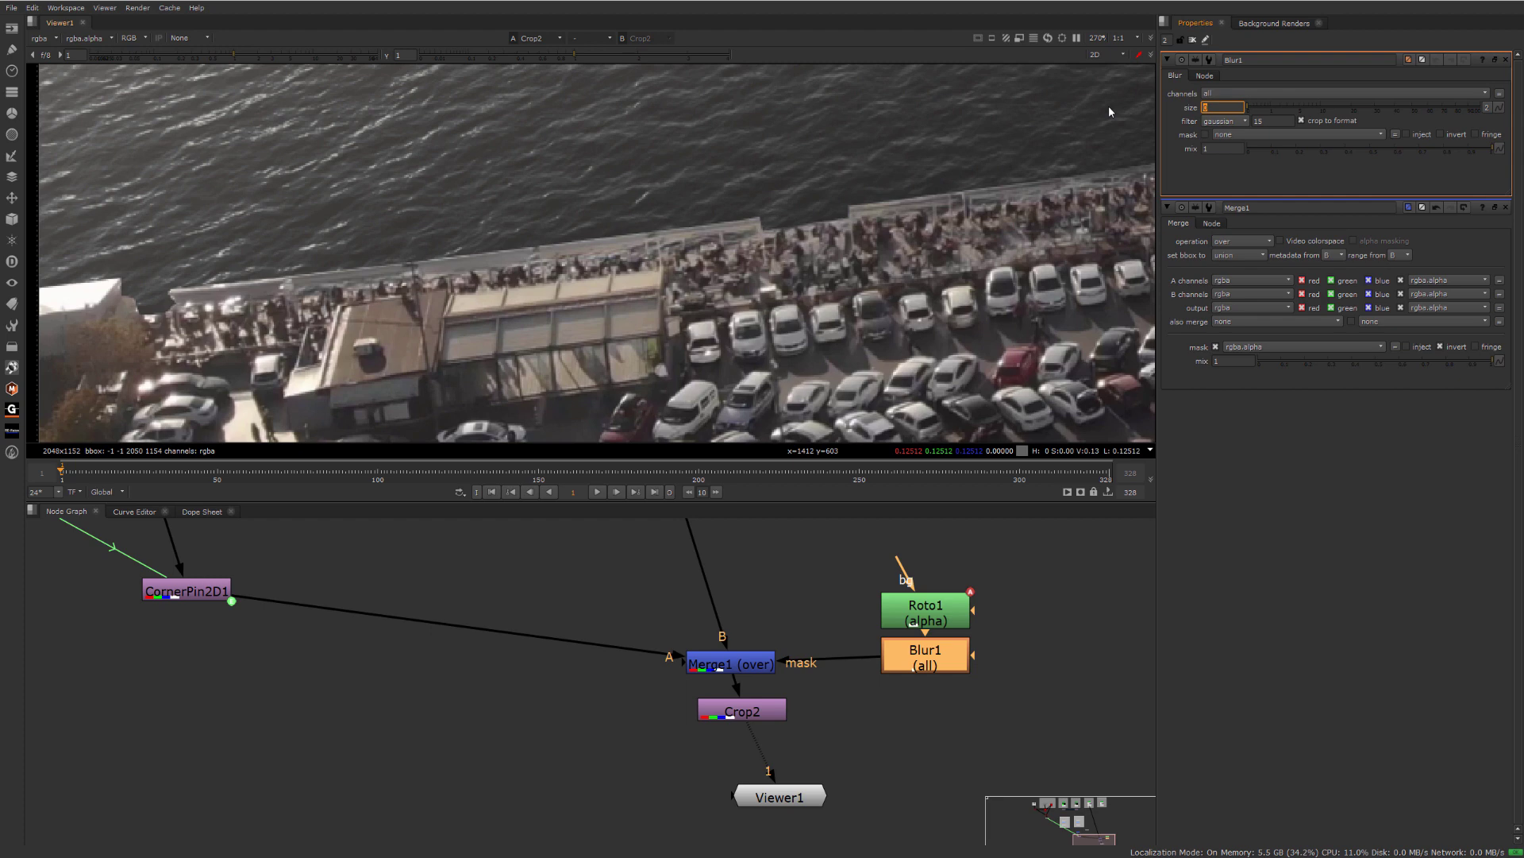
type("2")
key("Return")
middle_click_drag(572, 238, 649, 241, "alt")
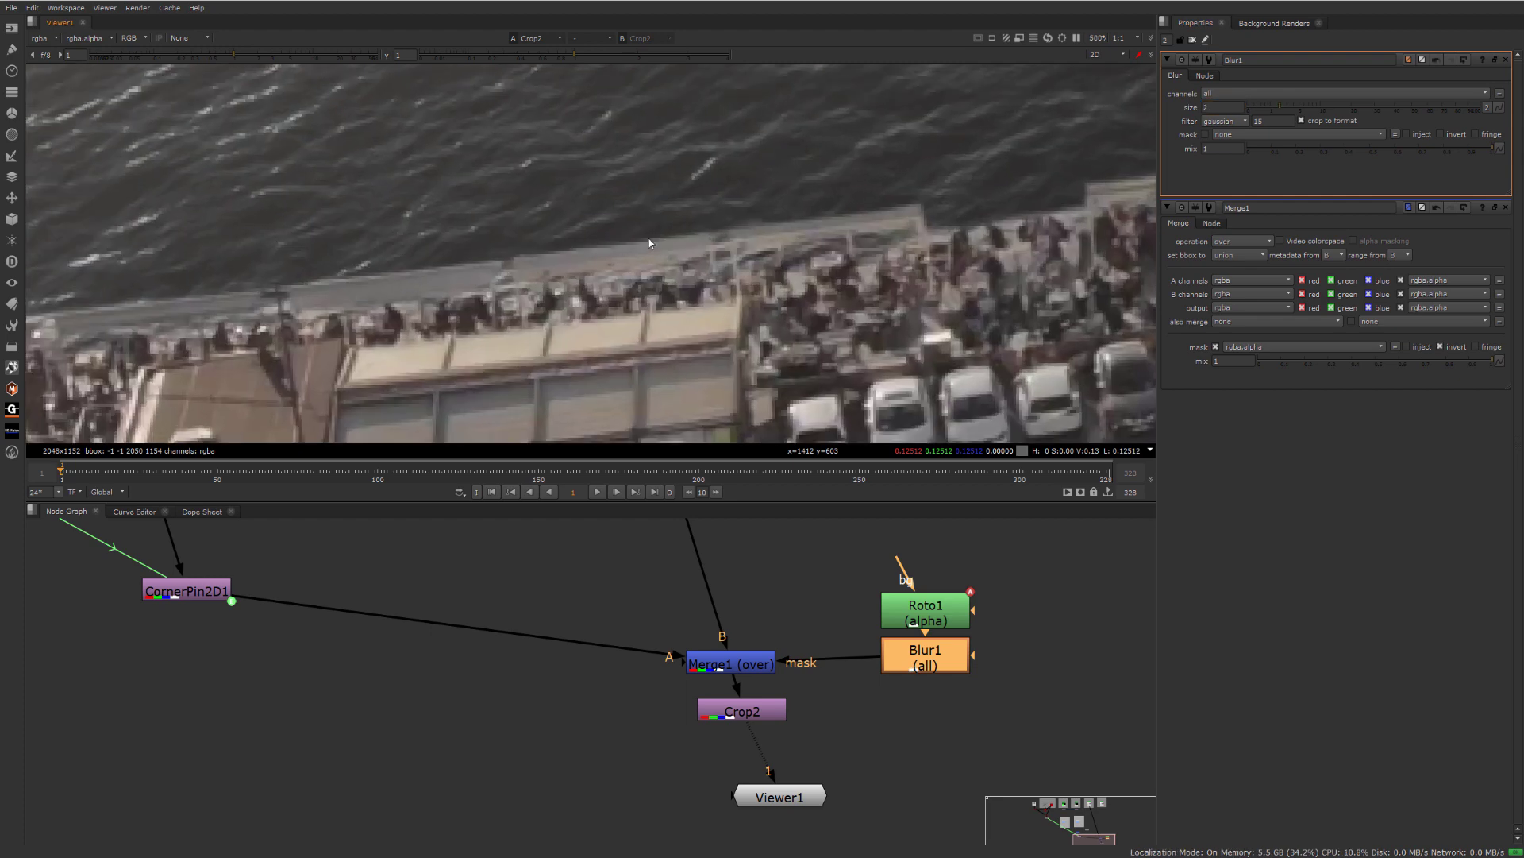
scroll(637, 247, "down", 5)
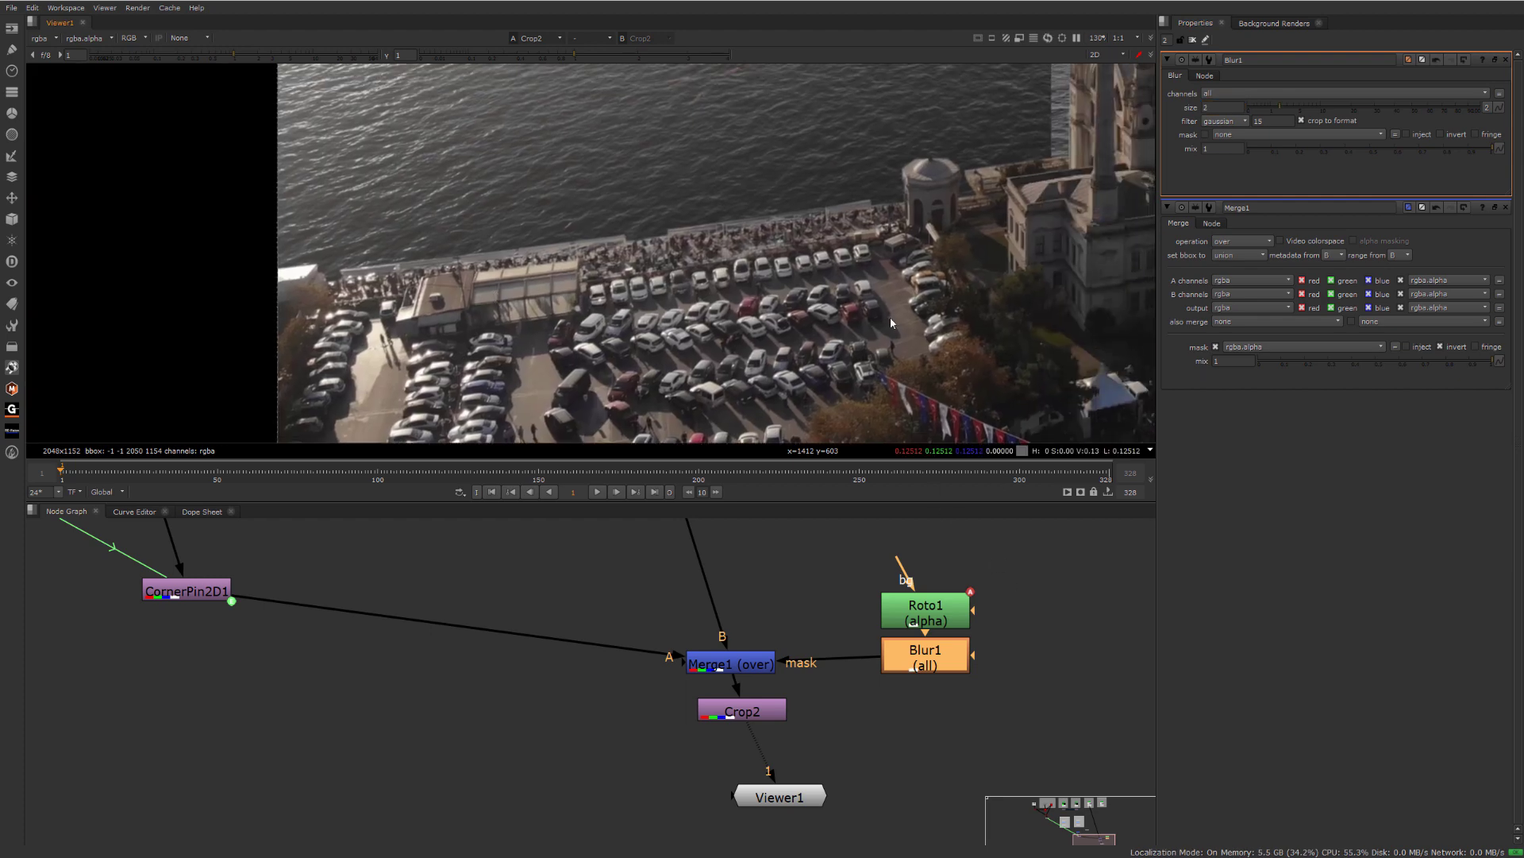
middle_click_drag(890, 323, 788, 358)
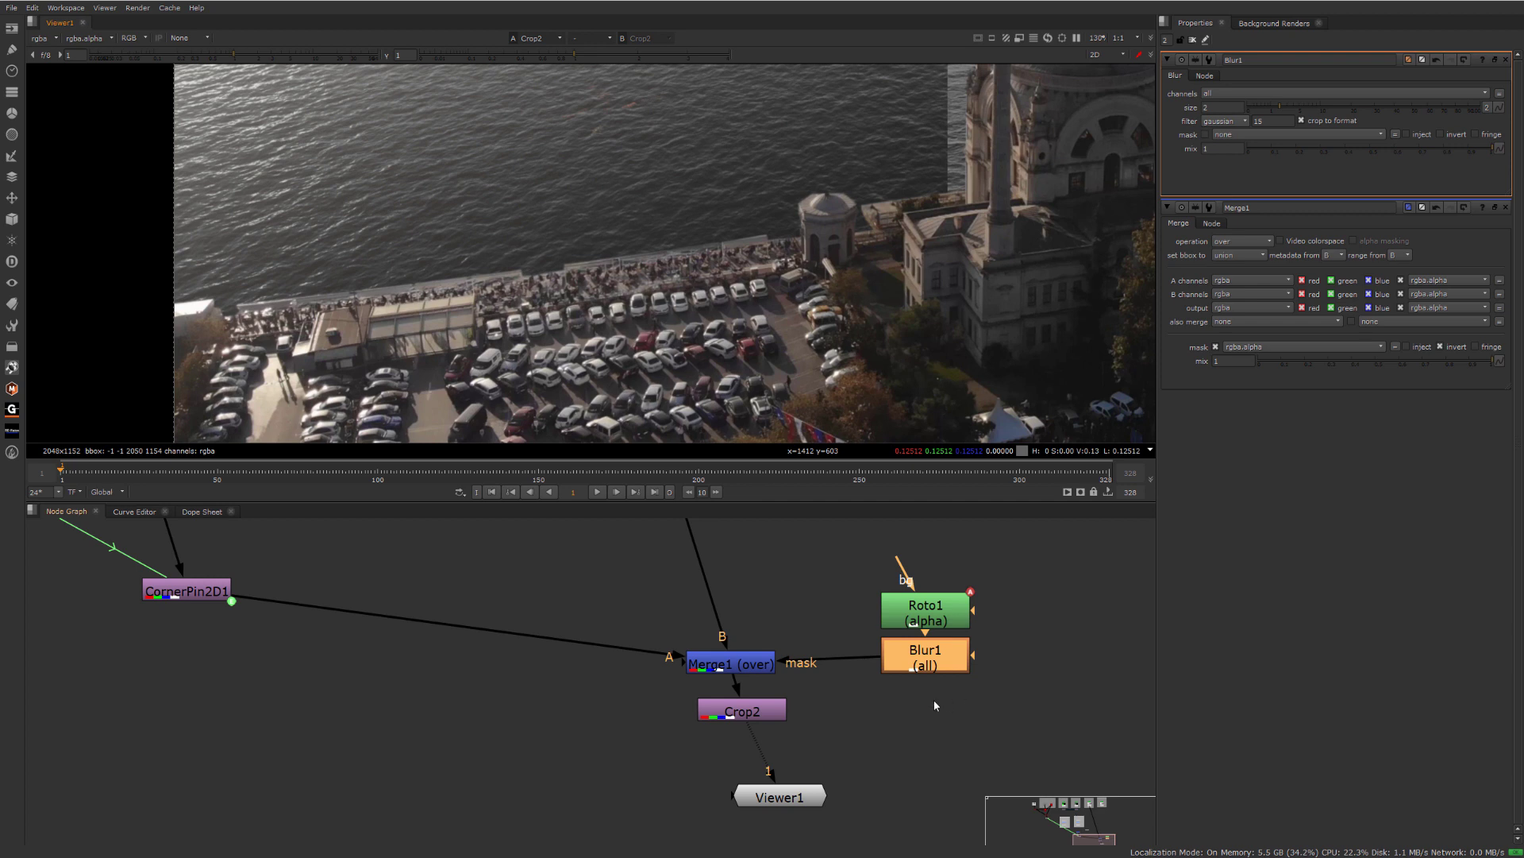
- Clone the CornerPin2D node and insert the clone between the Blur node and the Merge's mask input
left_click(204, 589)
left_click_drag(929, 618, 1046, 574)
left_click_drag(930, 655, 1026, 639)
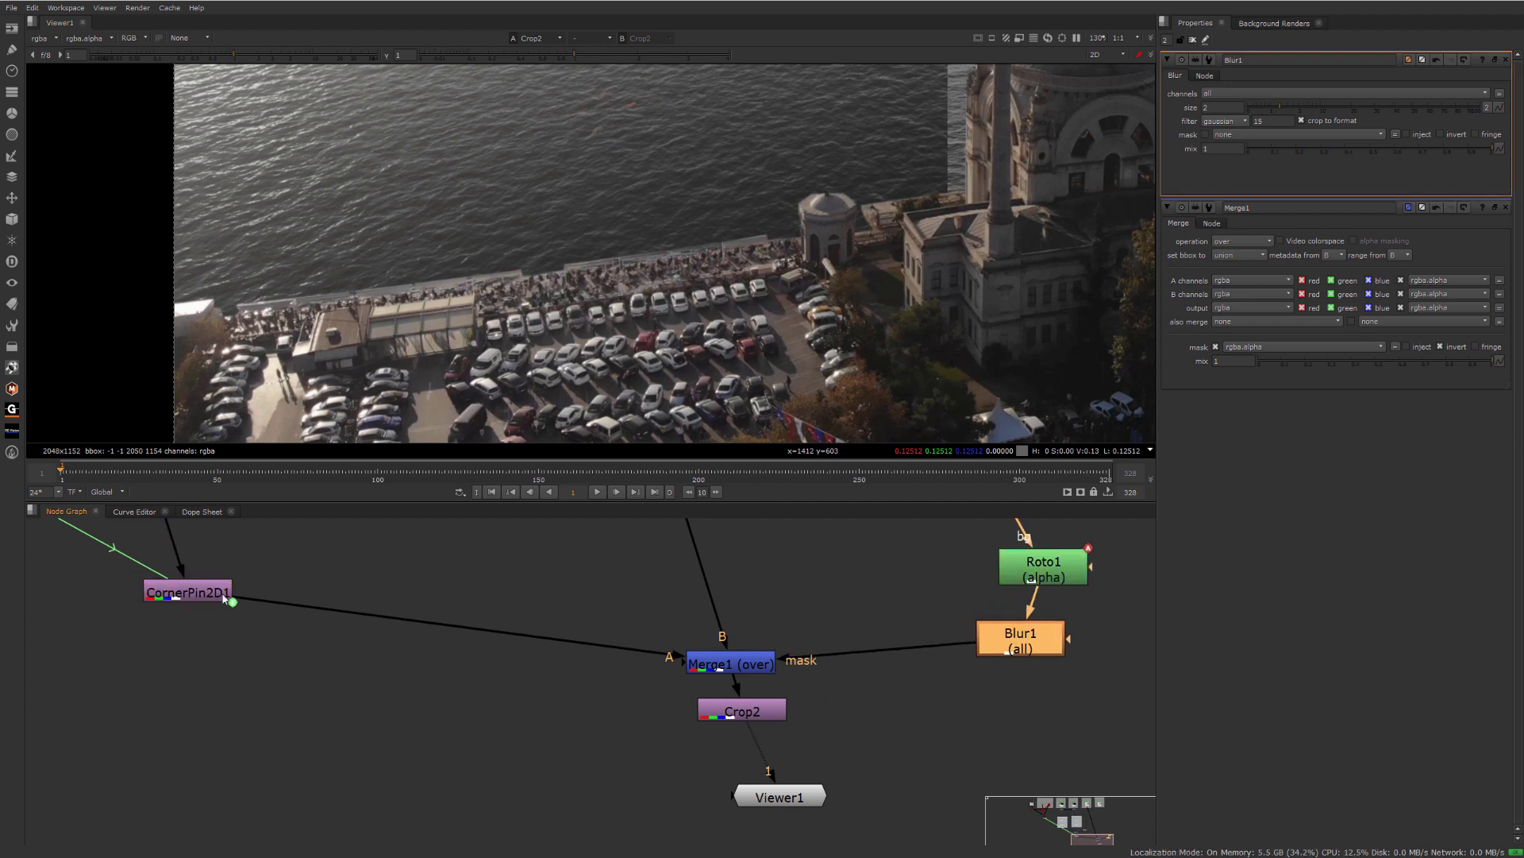
left_click_drag(202, 597, 200, 614)
key("alt+k")
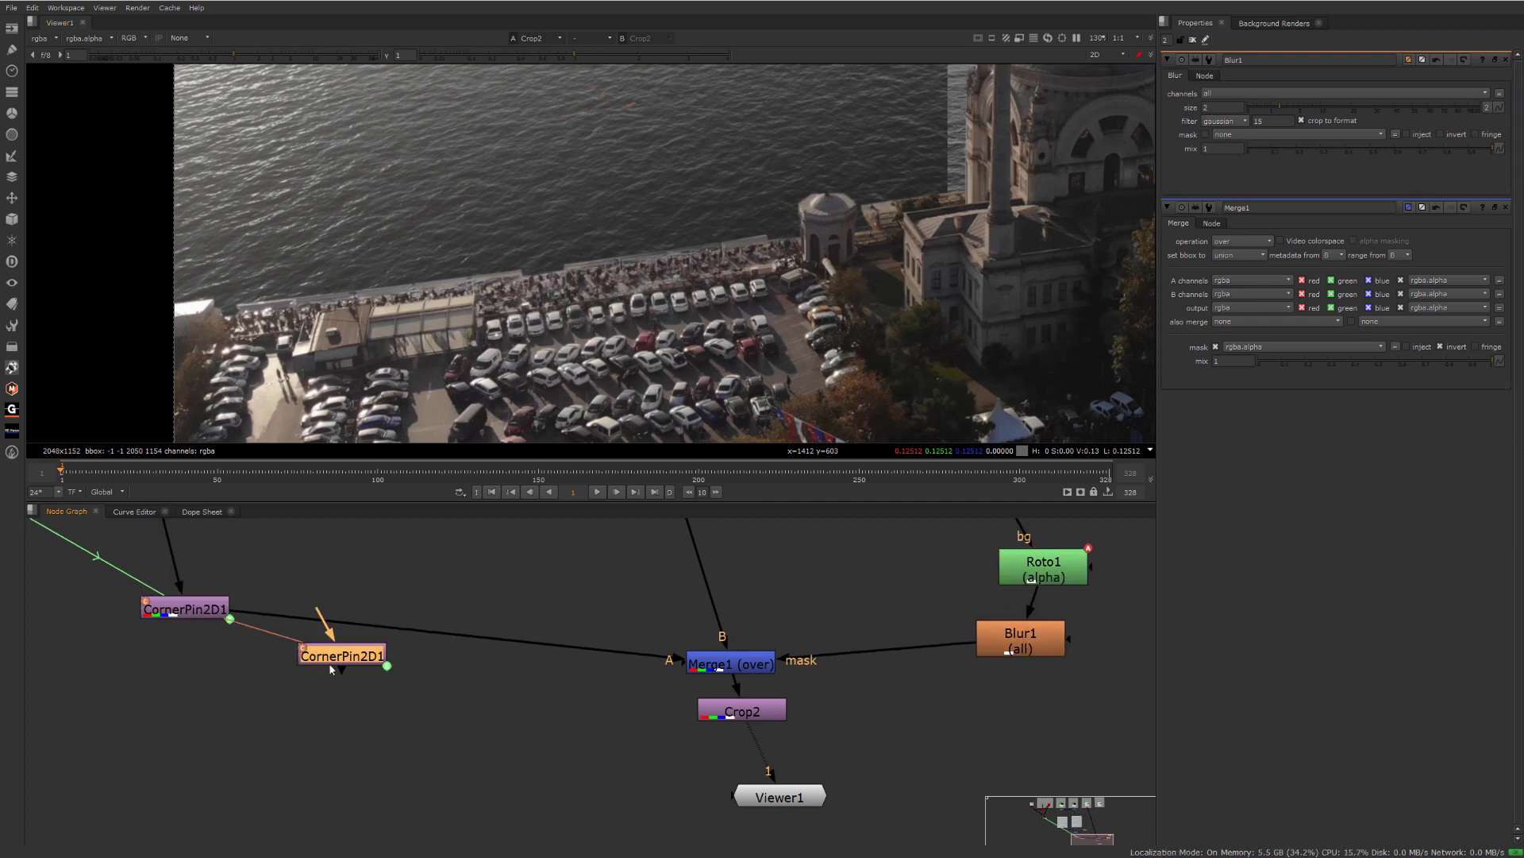
mouse_move(359, 671)
left_mouse_down()
mouse_move(892, 649)
mouse_move(942, 677)
left_mouse_up()
- Open the Roto node's properties and compare the whole roto shape with the plate on the first and last frames
double_click(1045, 567)
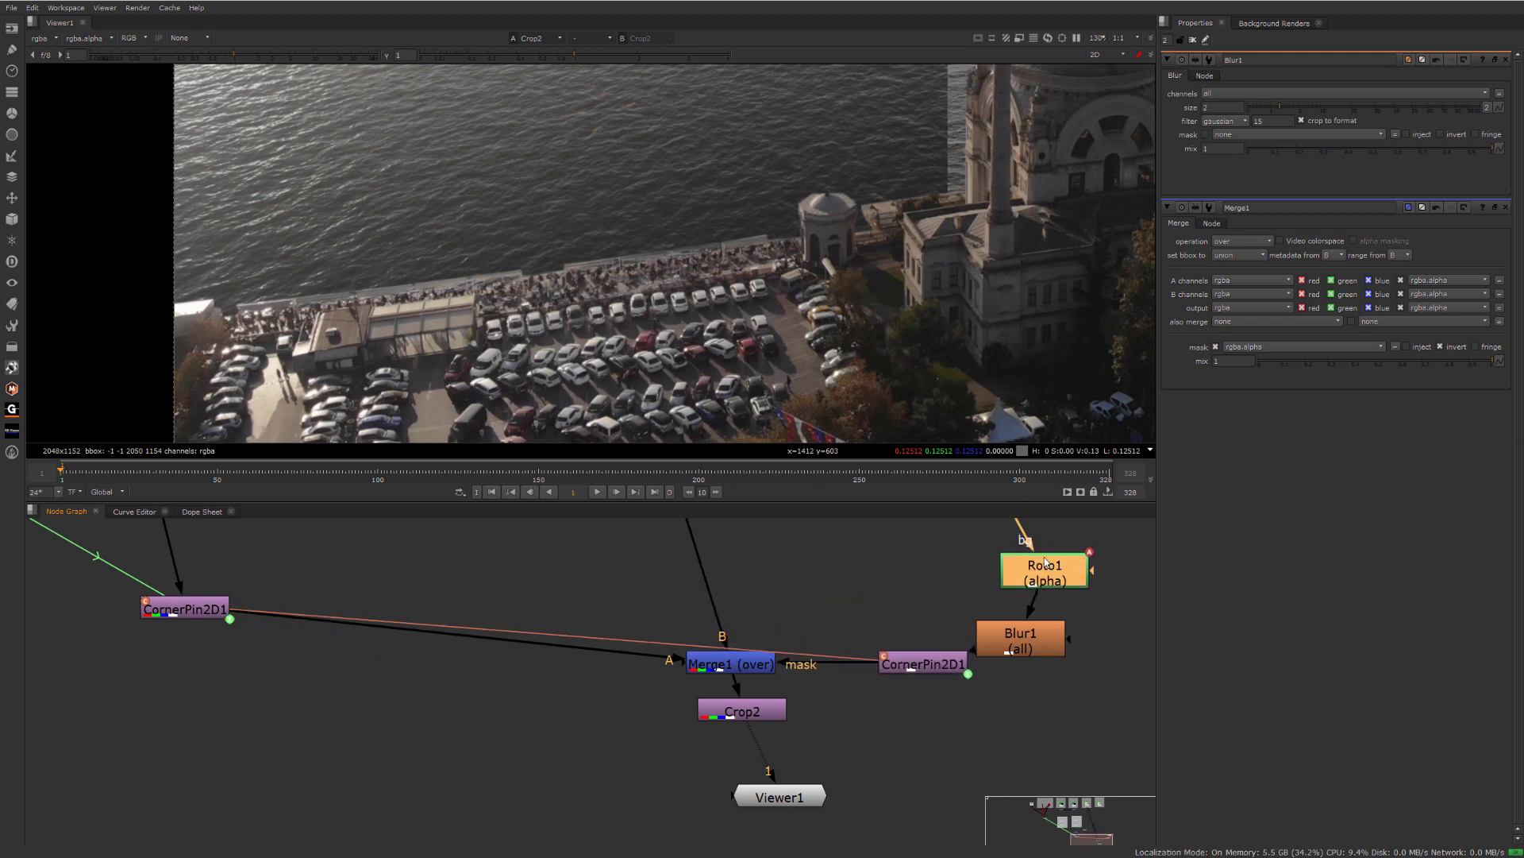
middle_click_drag(545, 376, 677, 294)
key("End")
key("Home")
scroll(627, 245, "down", 2)
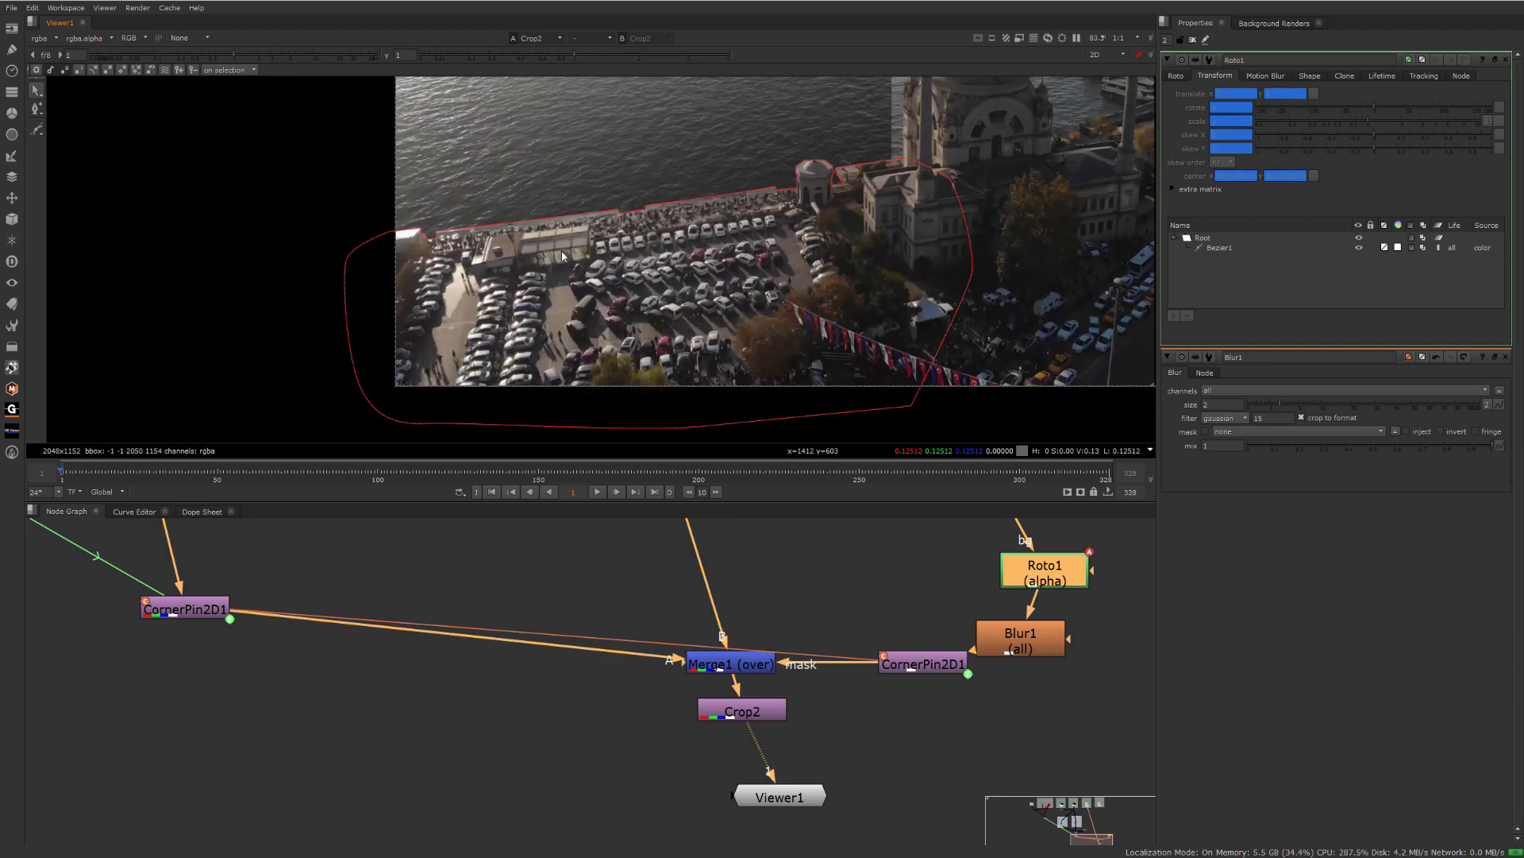
middle_click_drag(605, 244, 515, 254)
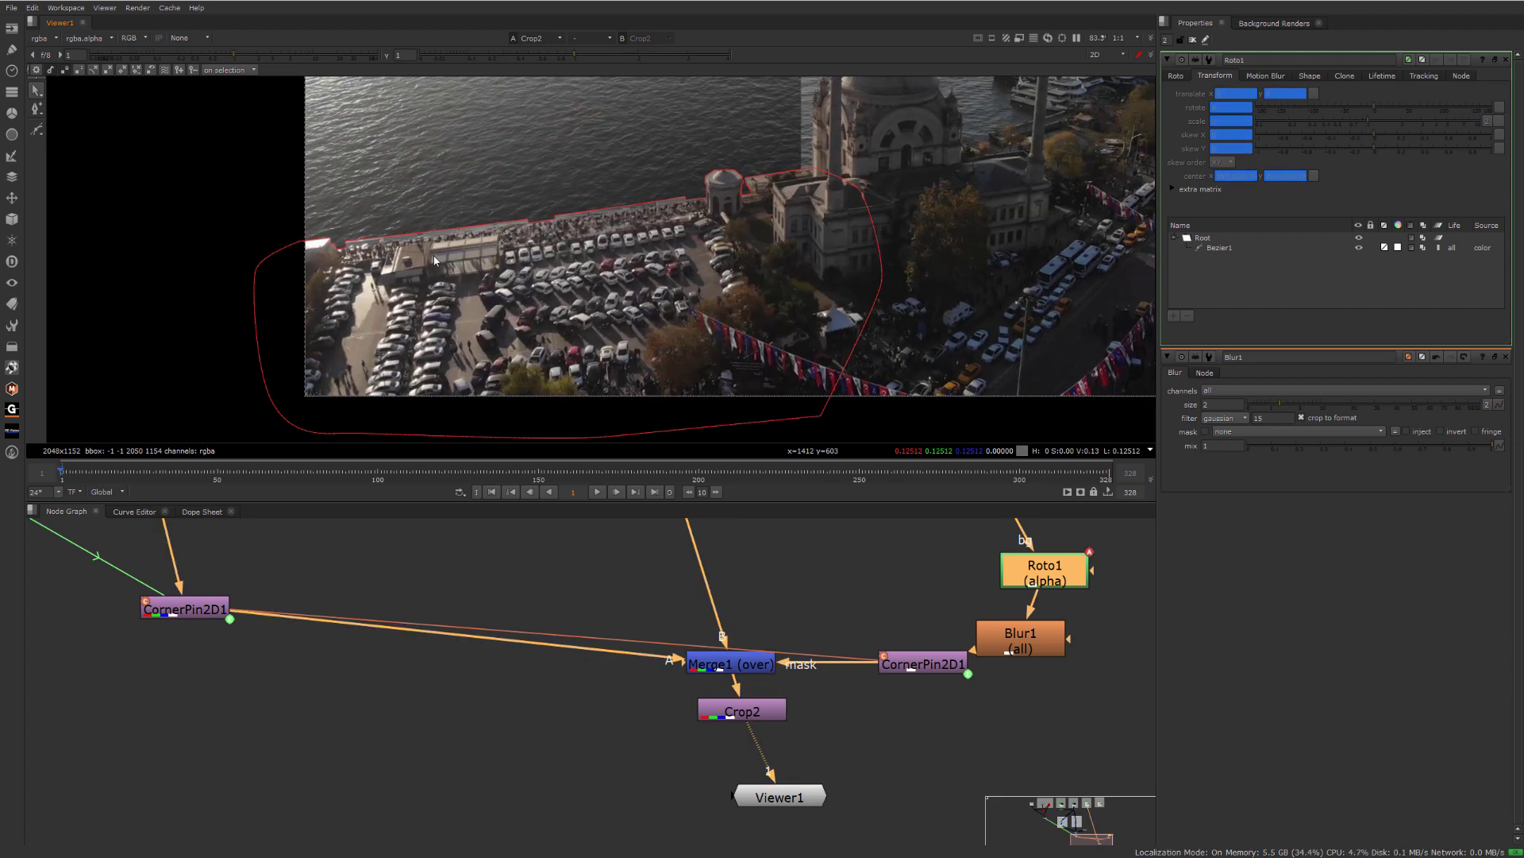
key("End")
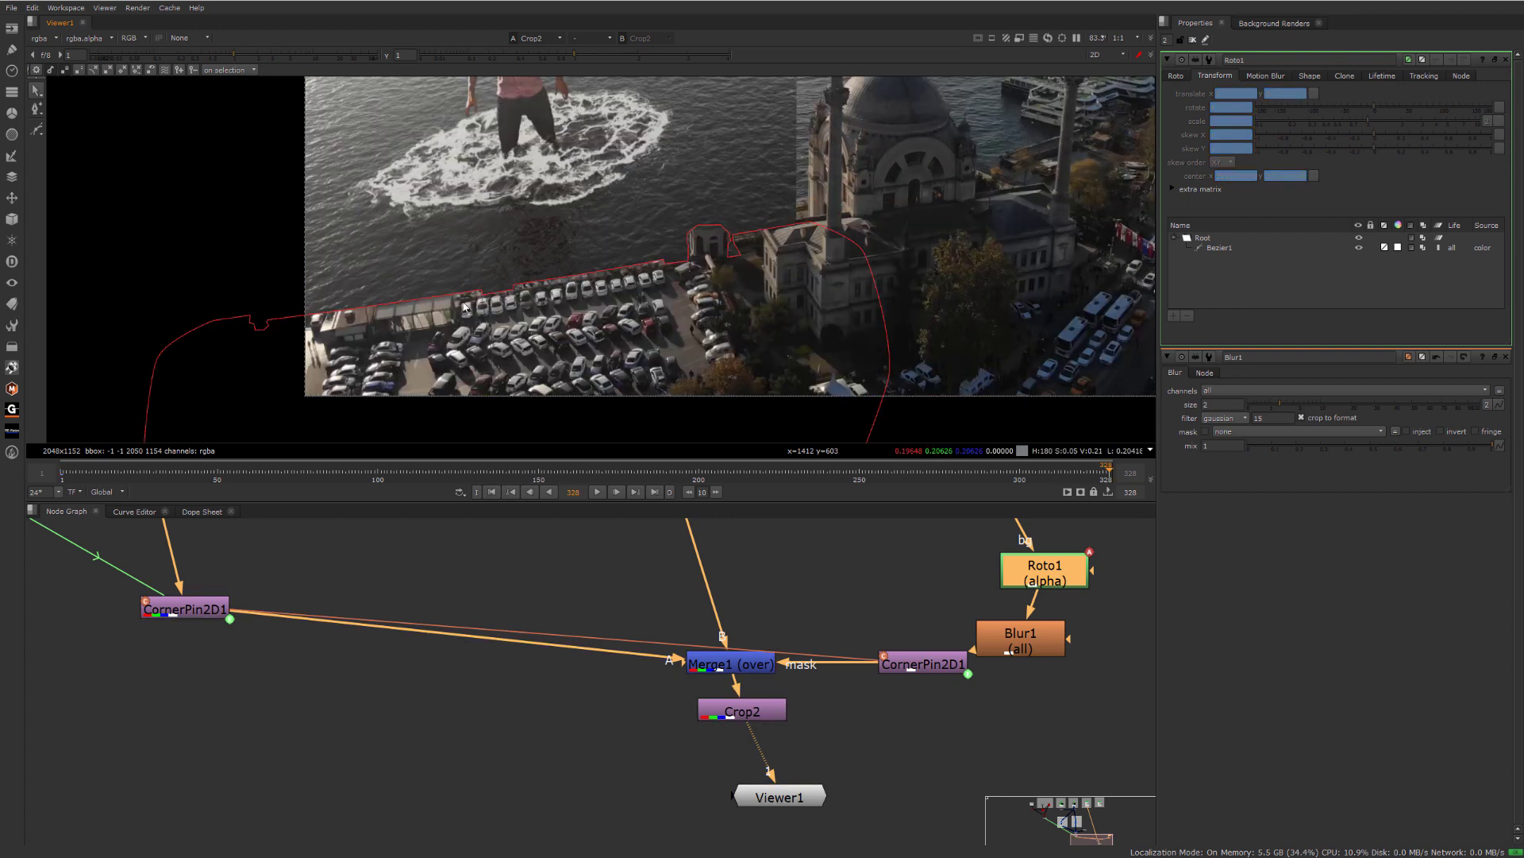
- Select the Bezier and examine its fit along the quay and domed tower up close on the first and last frames
left_click(729, 238)
key("Home")
scroll(729, 244, "up", 6)
scroll(738, 310, "down", 4)
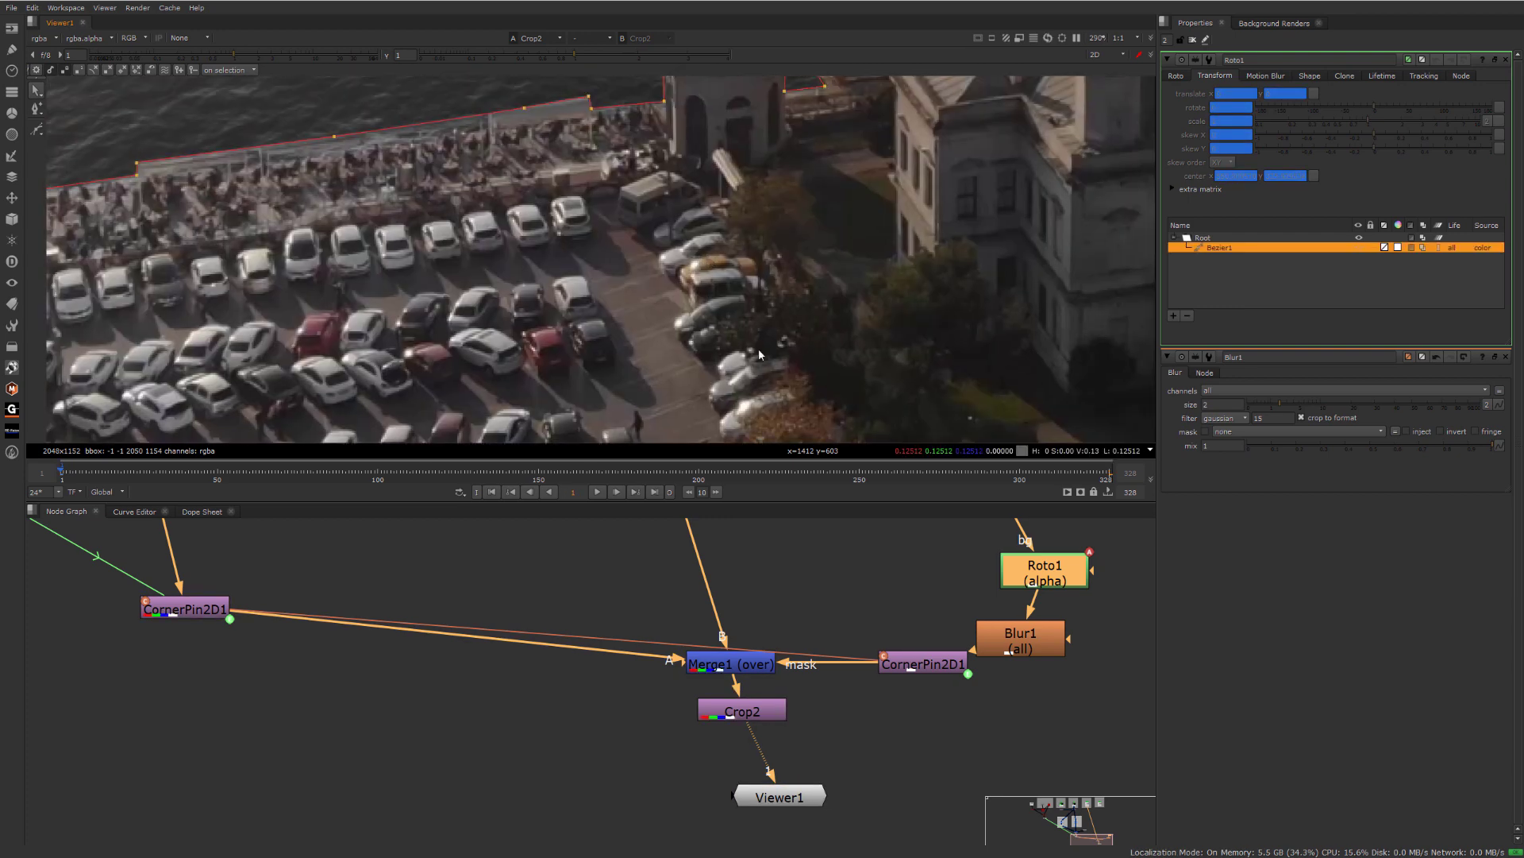
middle_click_drag(724, 151, 747, 300)
scroll(747, 301, "up", 4)
key("End")
scroll(714, 317, "down", 4)
middle_click_drag(638, 346, 800, 232)
key("Home")
key("End")
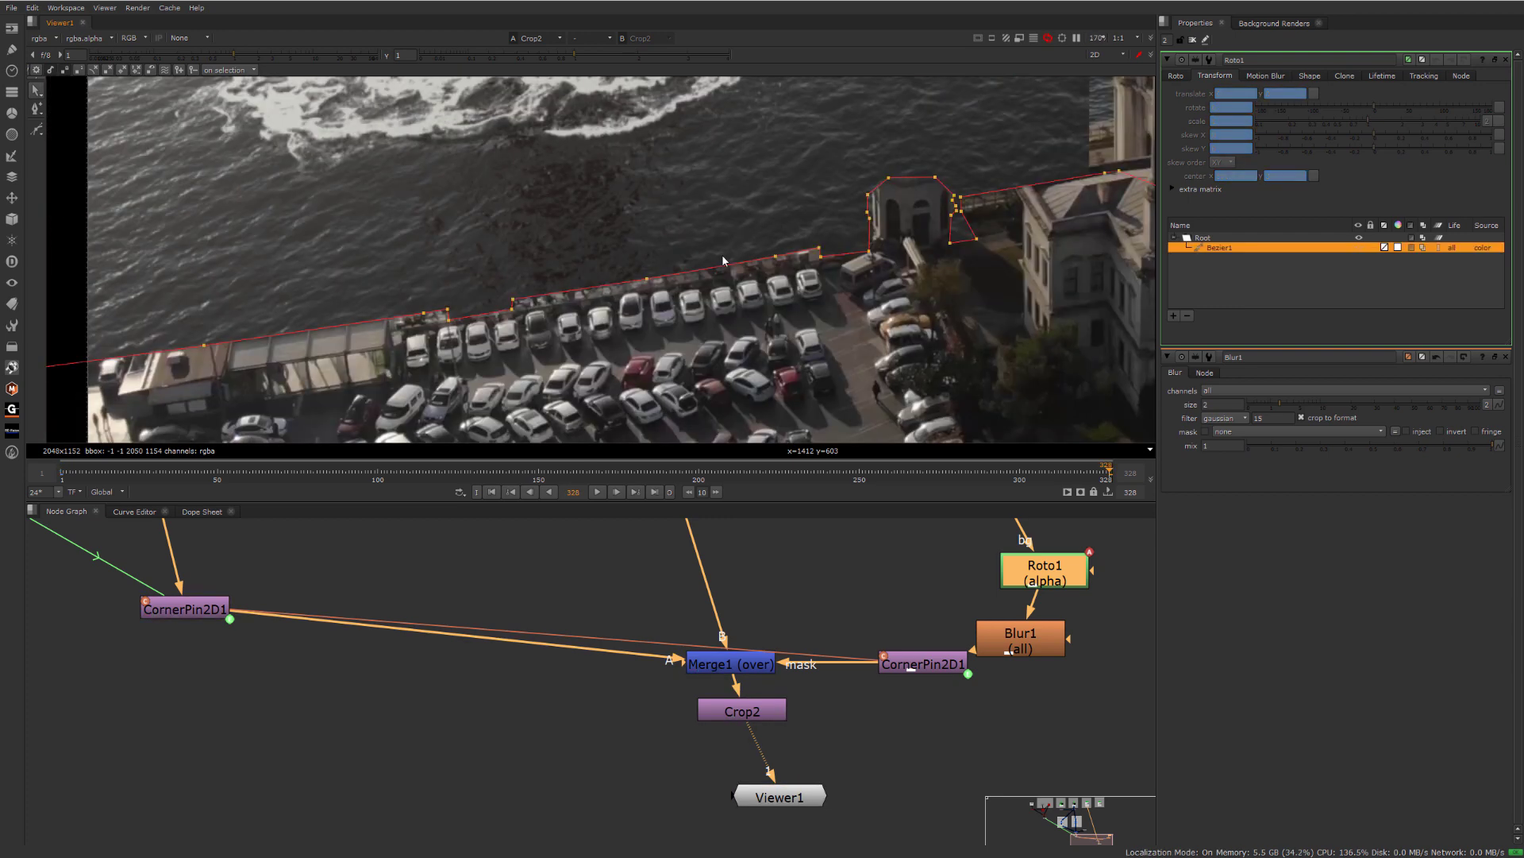
key("Home")
key("End")
middle_click_drag(640, 335, 829, 264)
key("Home")
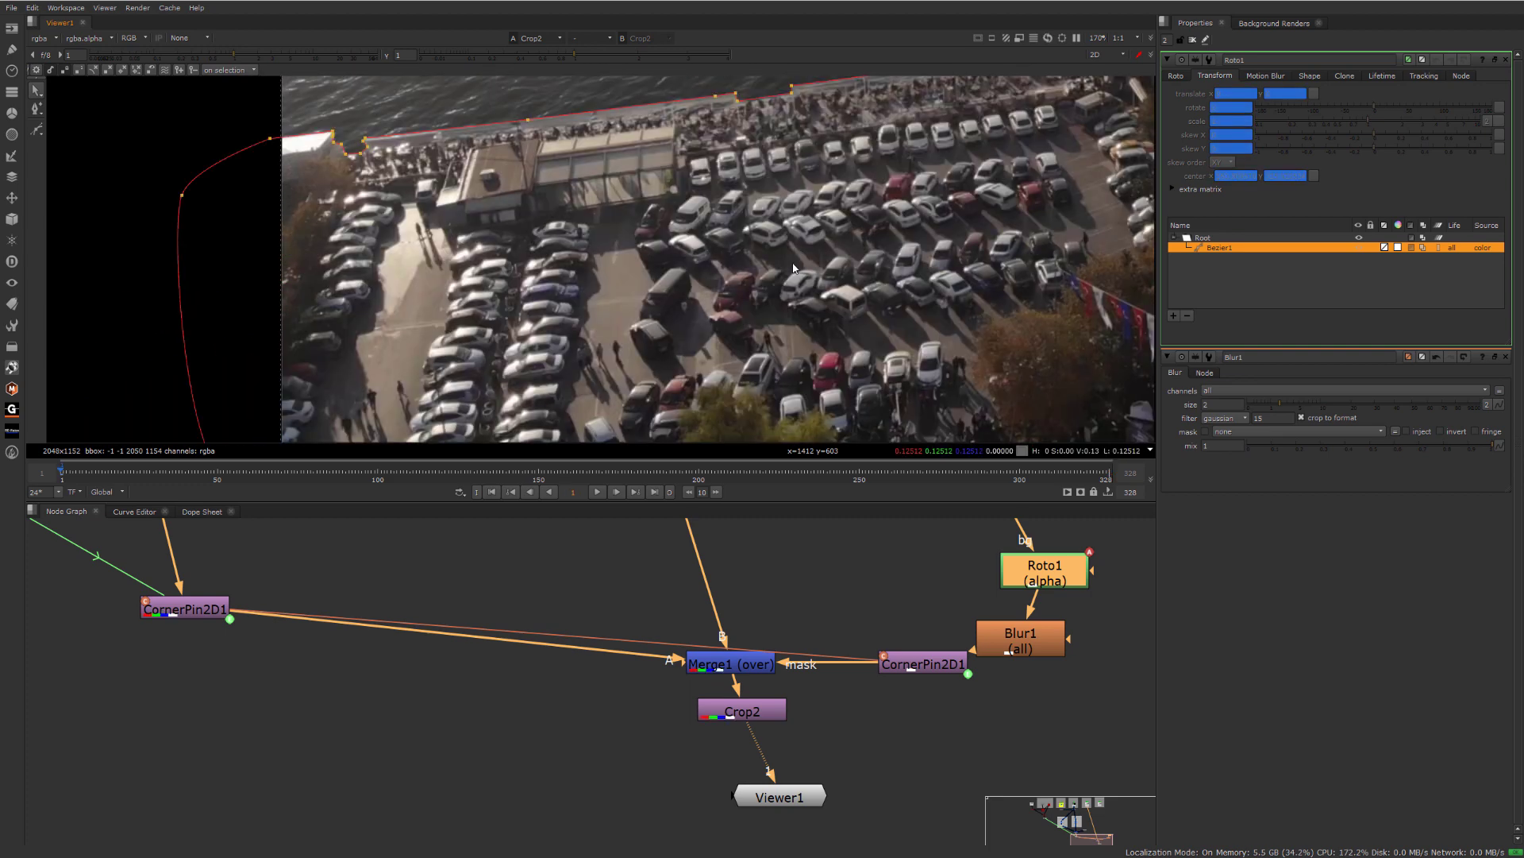
- On the last frame, shift the whole Bezier up onto the quay line and refine its point on the railing beside the domed tower
middle_click_drag(870, 131, 604, 336)
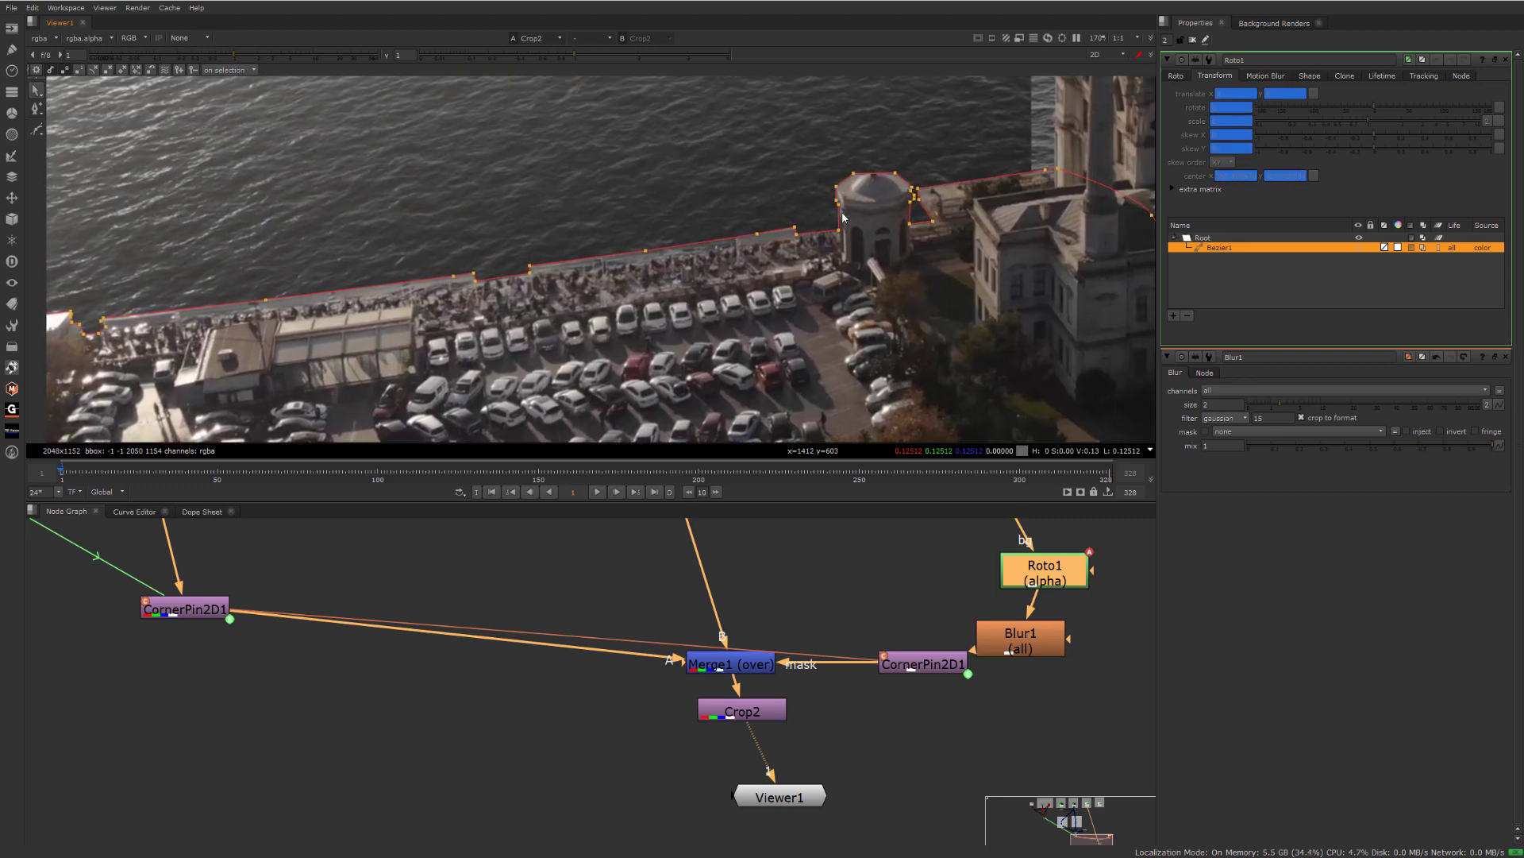
middle_click_drag(843, 218, 776, 282)
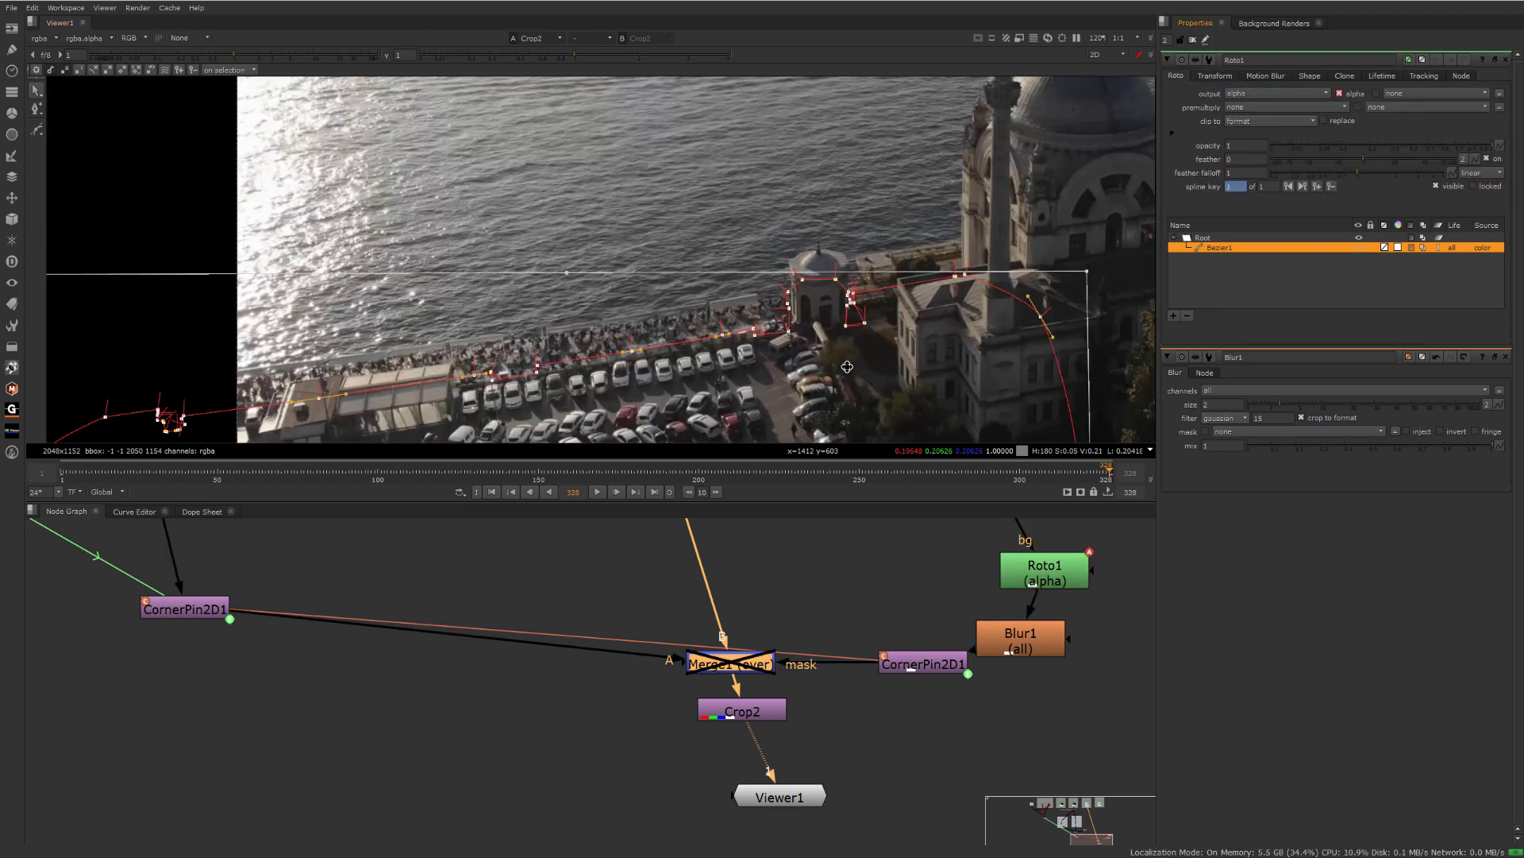
left_click_drag(848, 367, 849, 317)
scroll(826, 310, "up", 5)
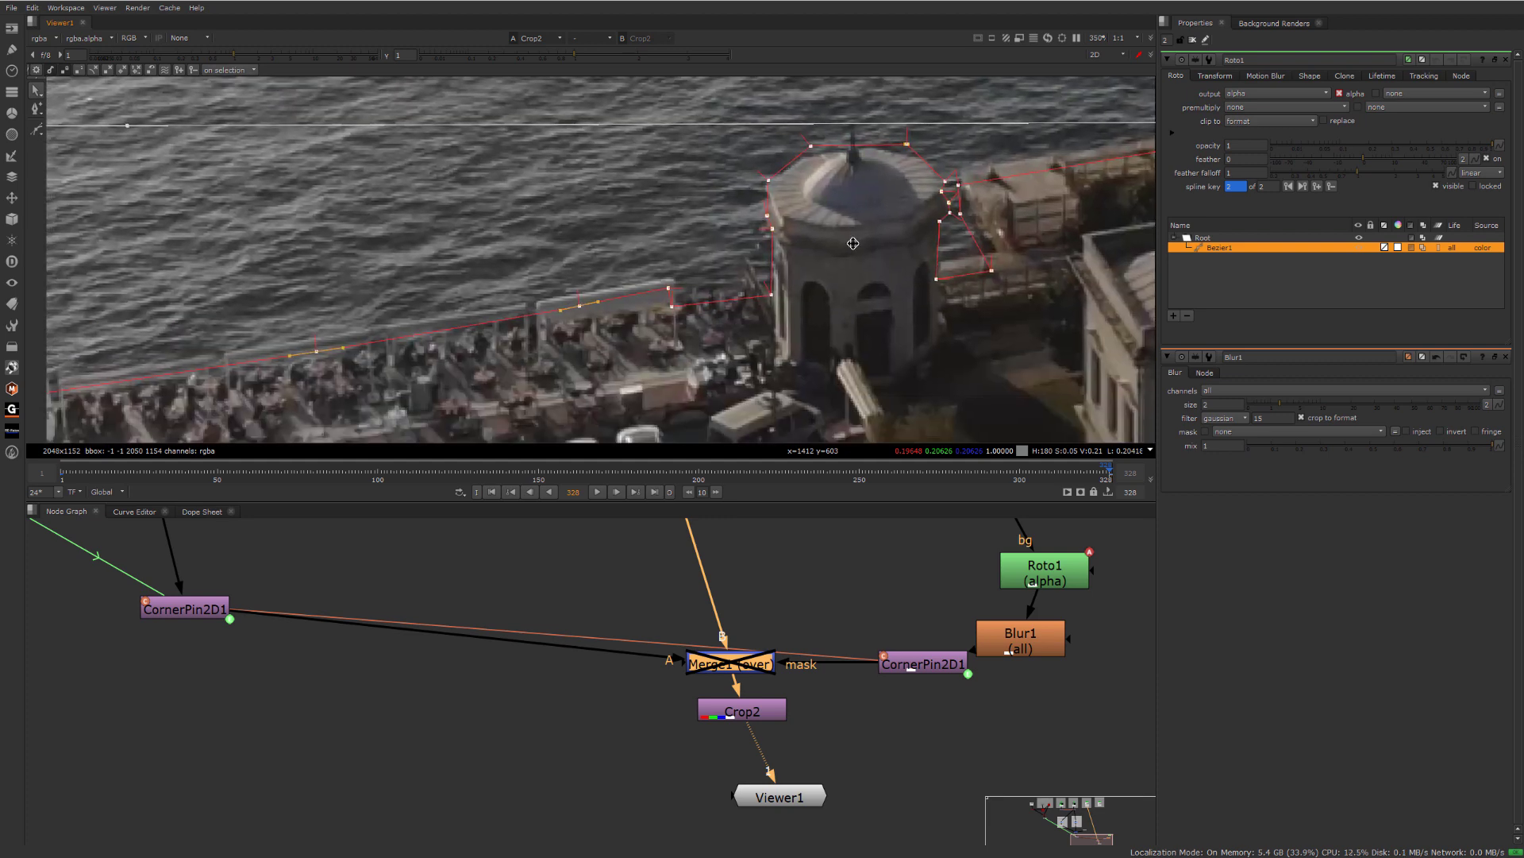
left_click(813, 112)
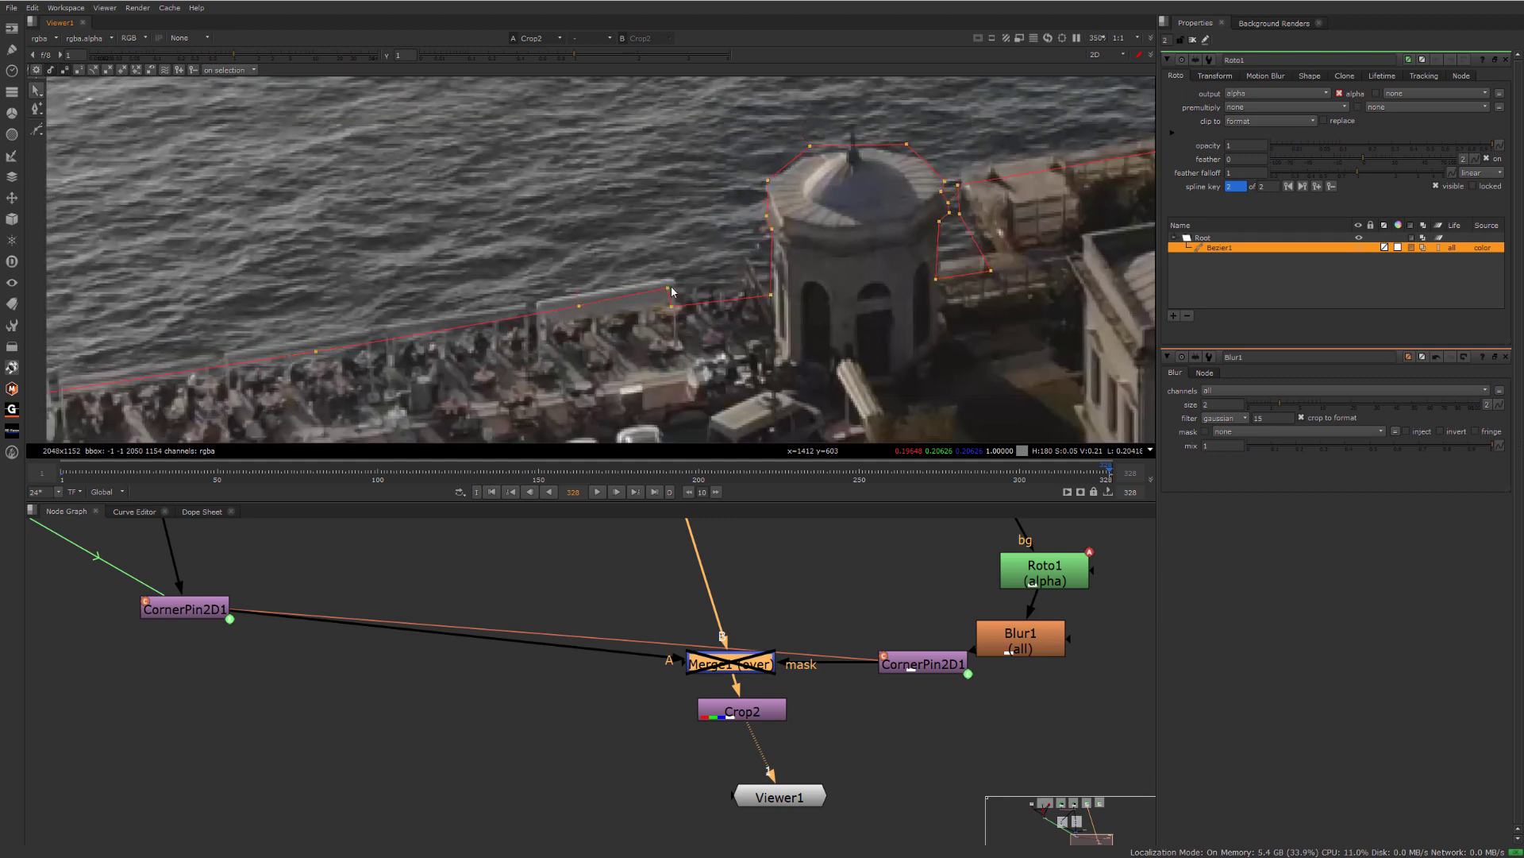
left_click_drag(671, 291, 676, 283)
middle_click_drag(331, 365, 561, 299)
scroll(654, 291, "down", 5)
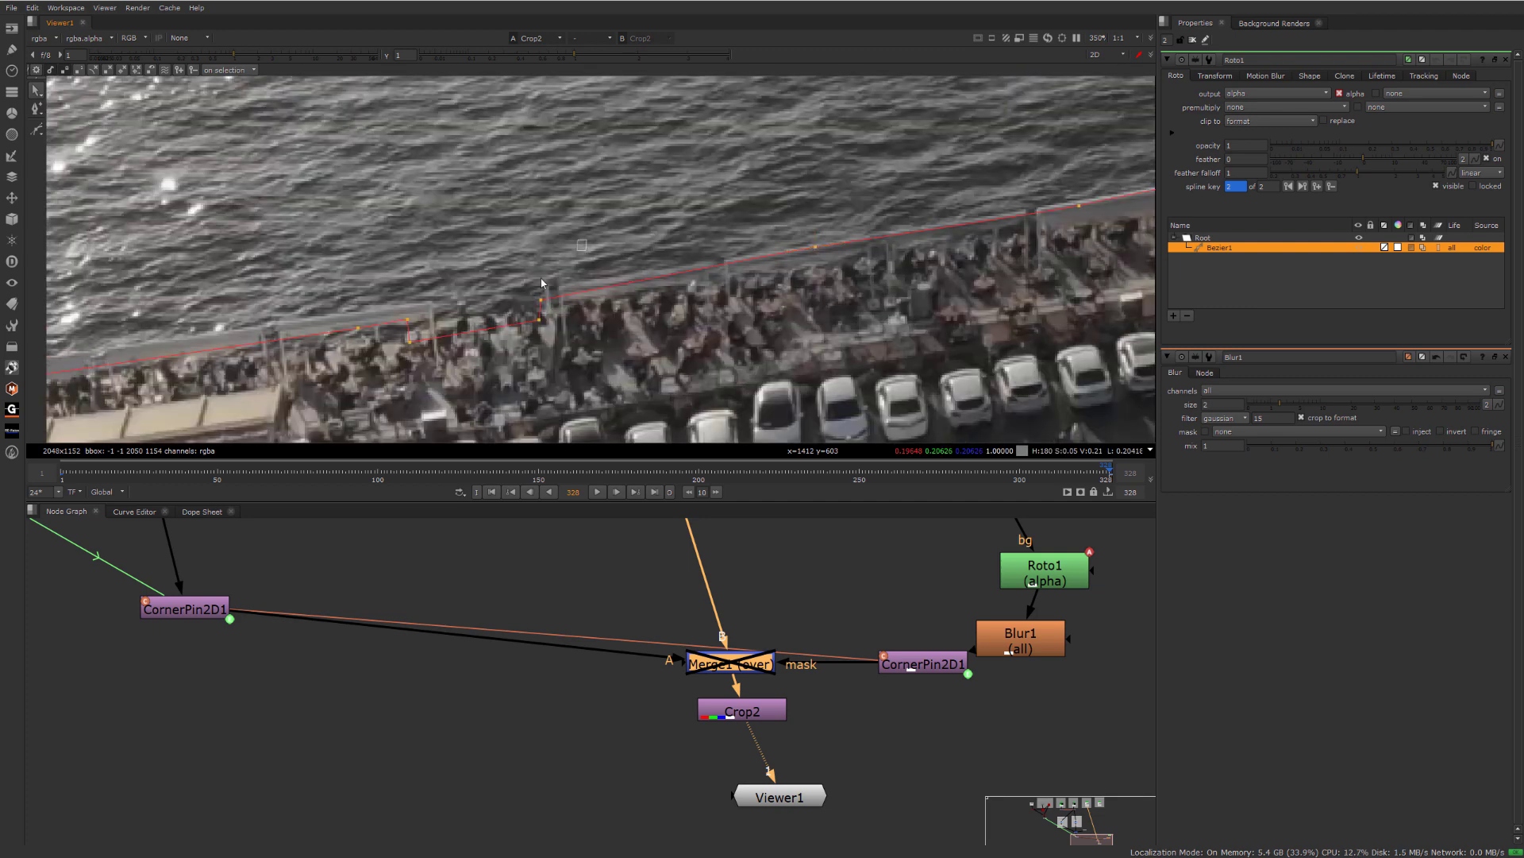
- Compare the Bezier's fit along the waterfront on the first and last frames and play the shot through
key("Home")
key("End")
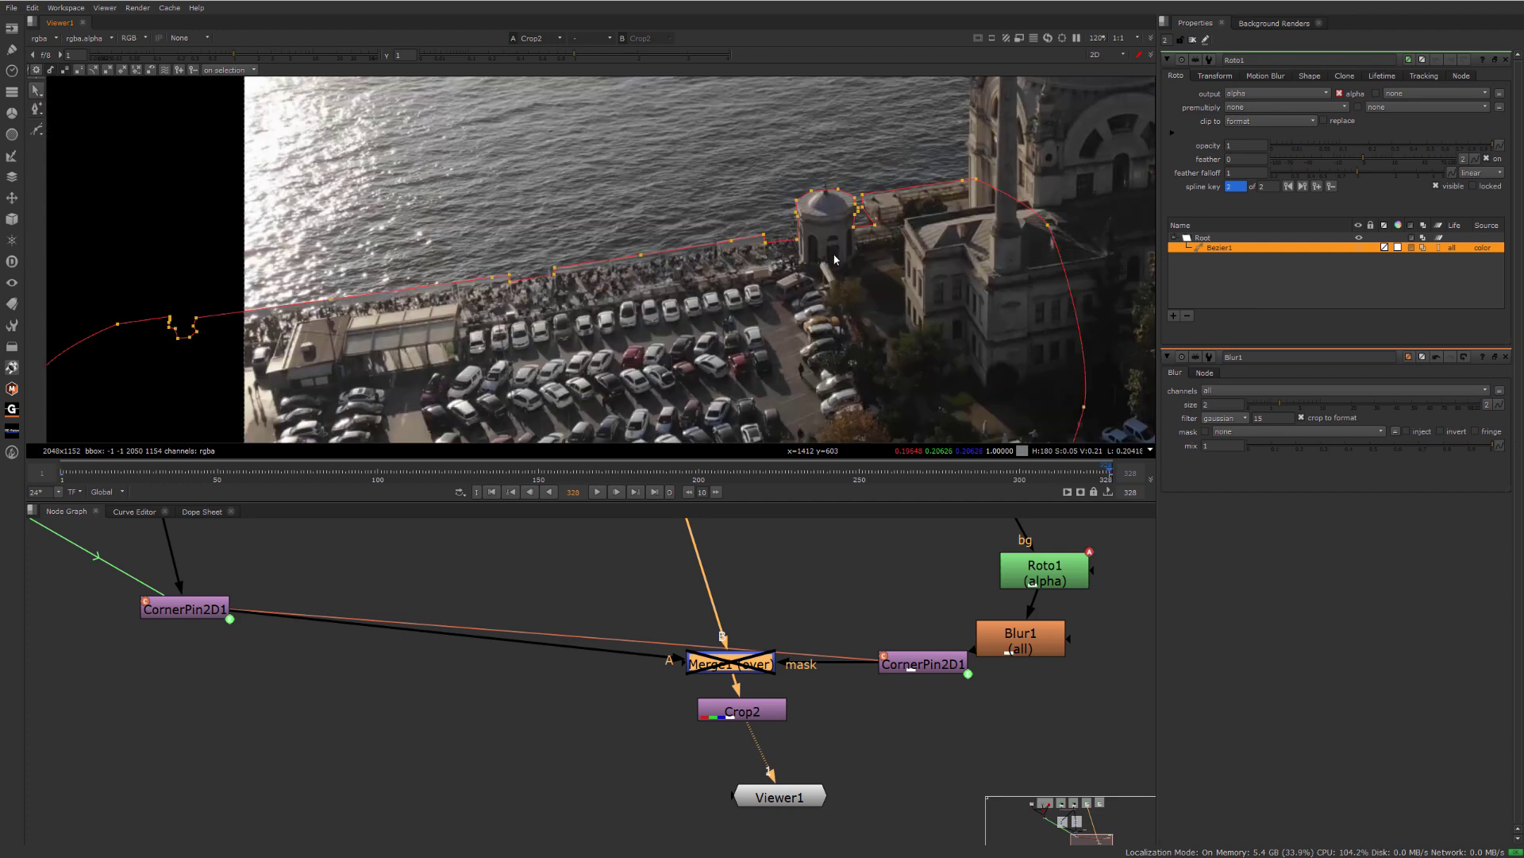
key("Home")
middle_click_drag(849, 256, 793, 294)
key("End")
key("Home")
left_click(794, 294)
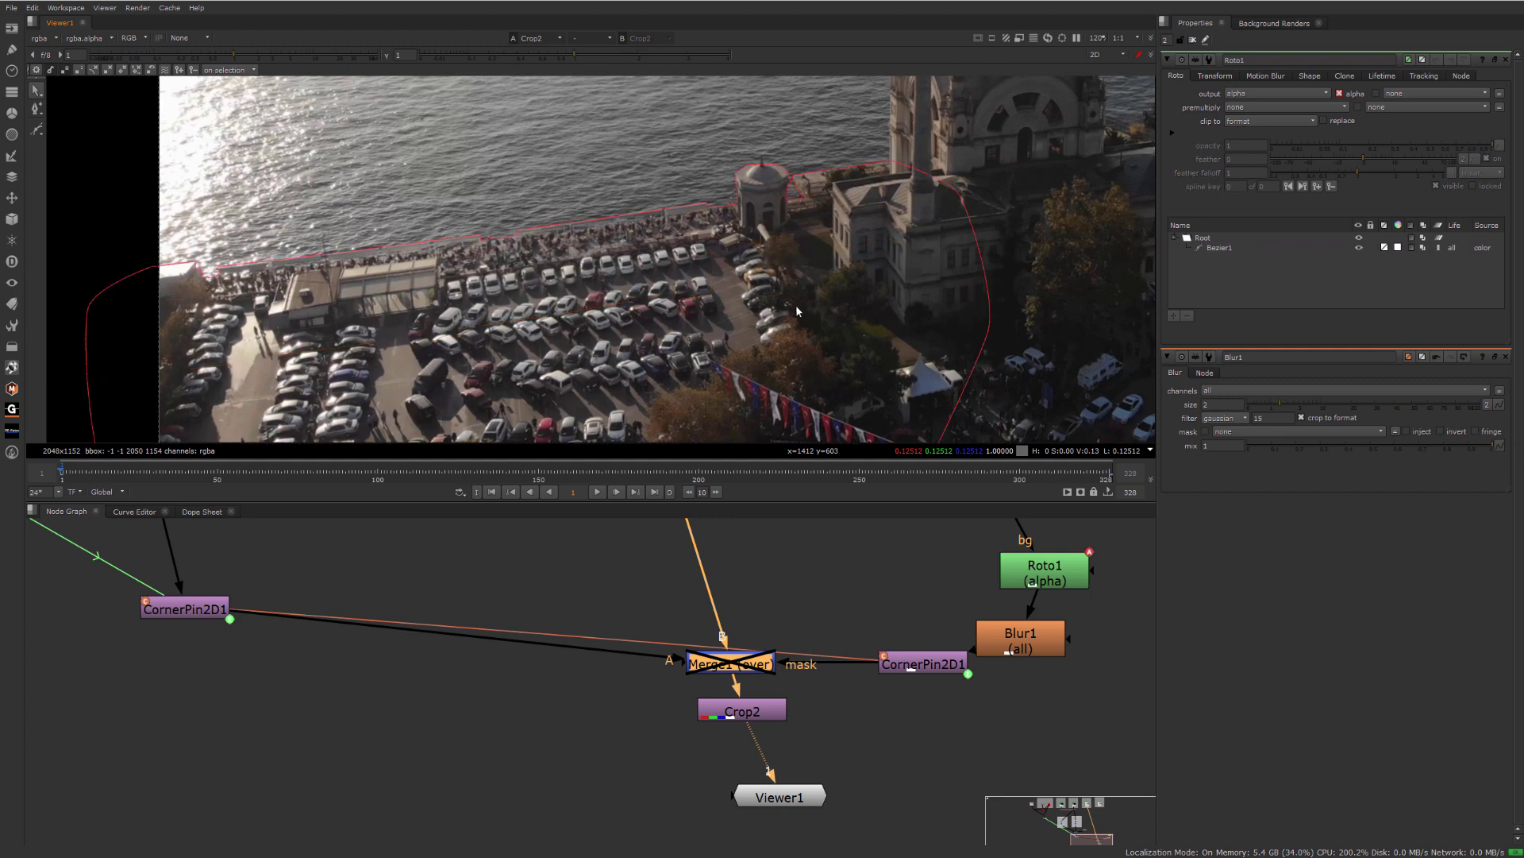
key("l")
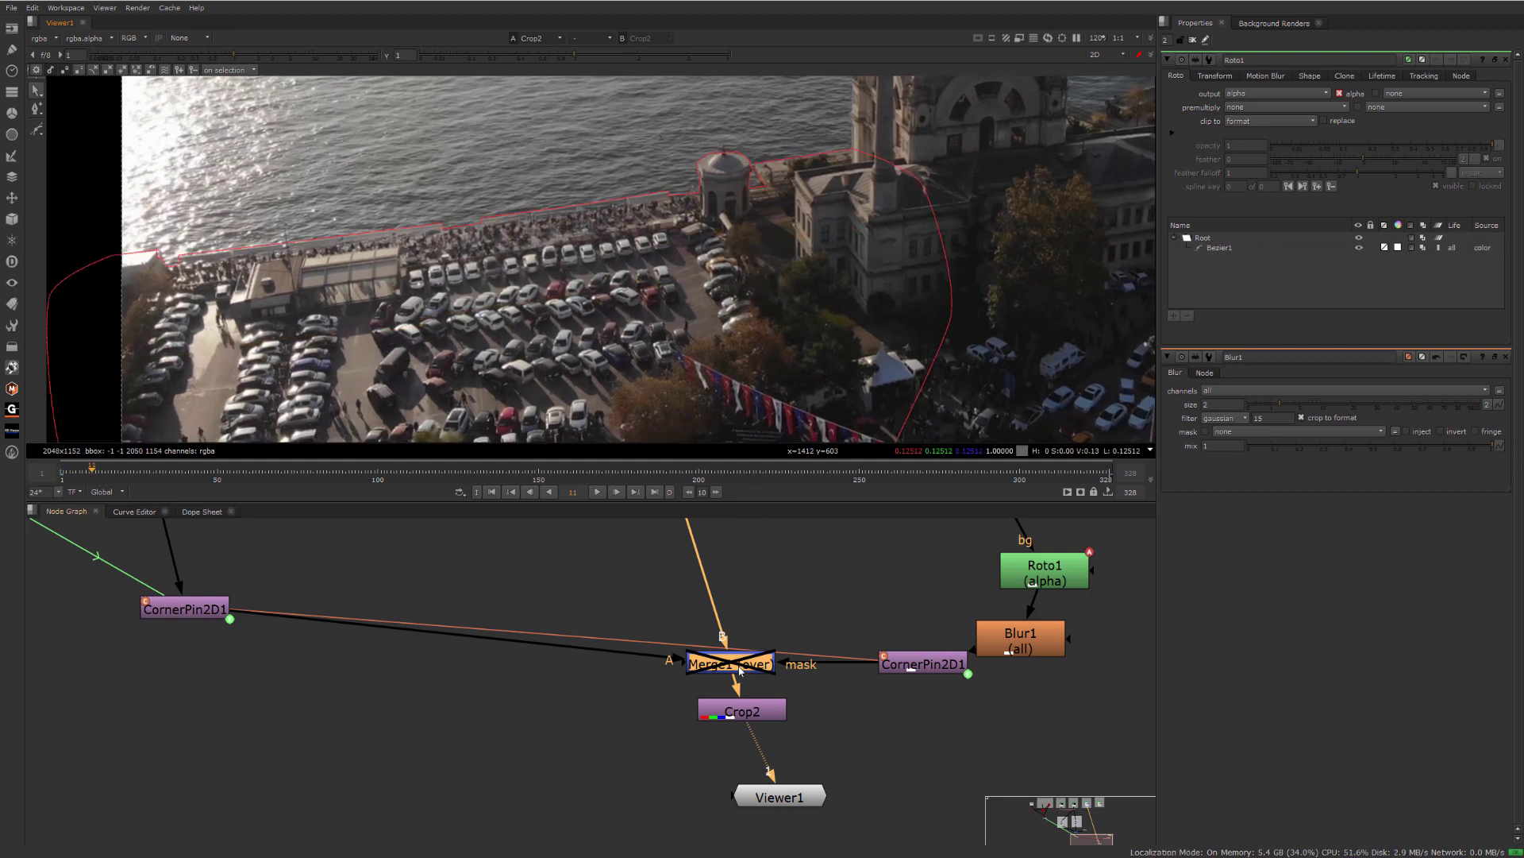
- Re-enable the Merge node and bring the full composite into view
key("d")
scroll(591, 321, "down", 5)
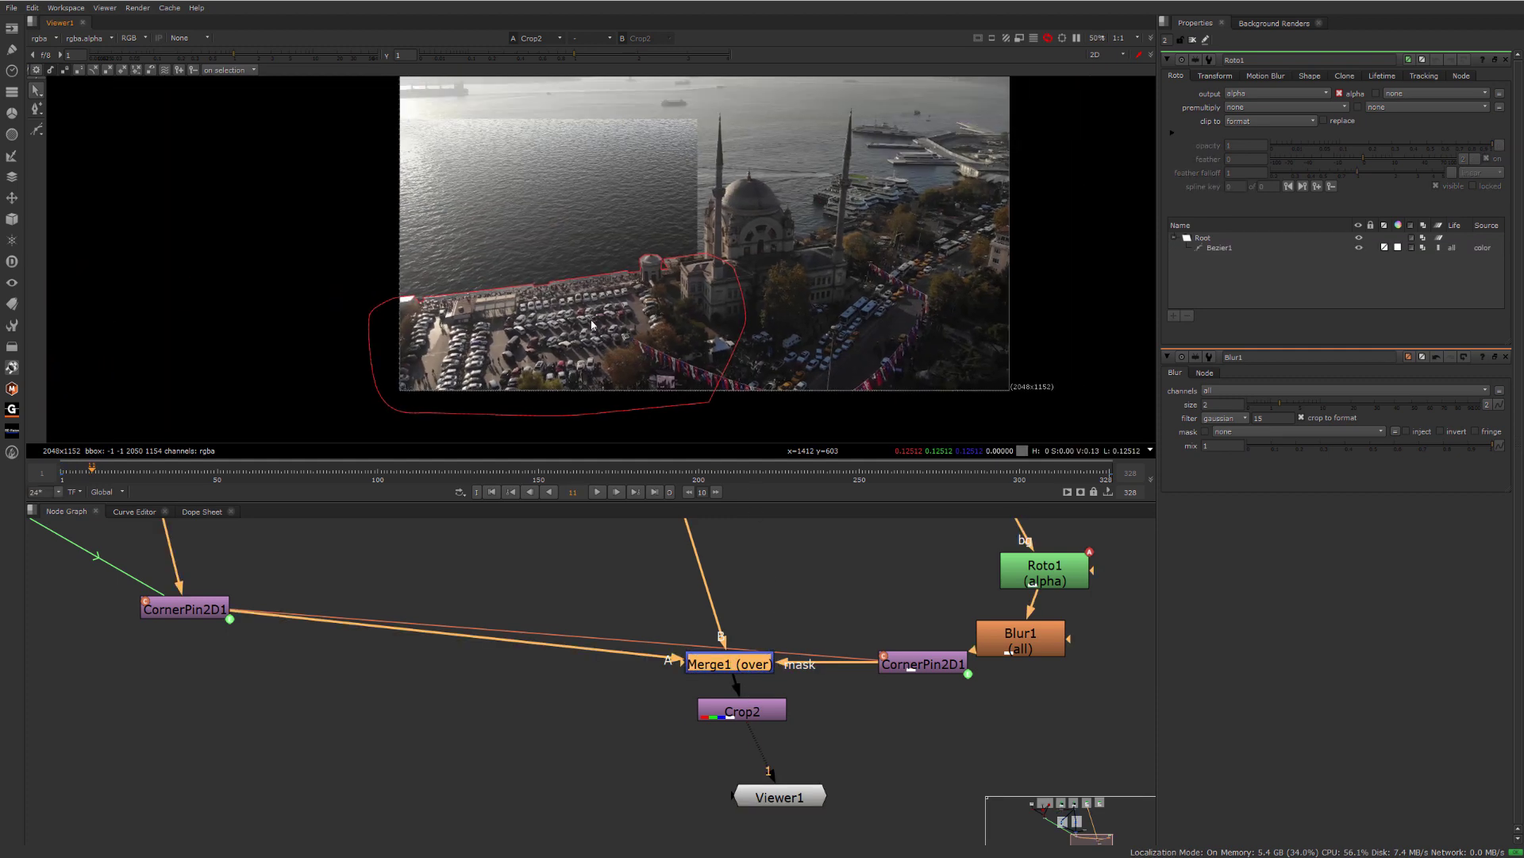
middle_click_drag(591, 319, 576, 381)
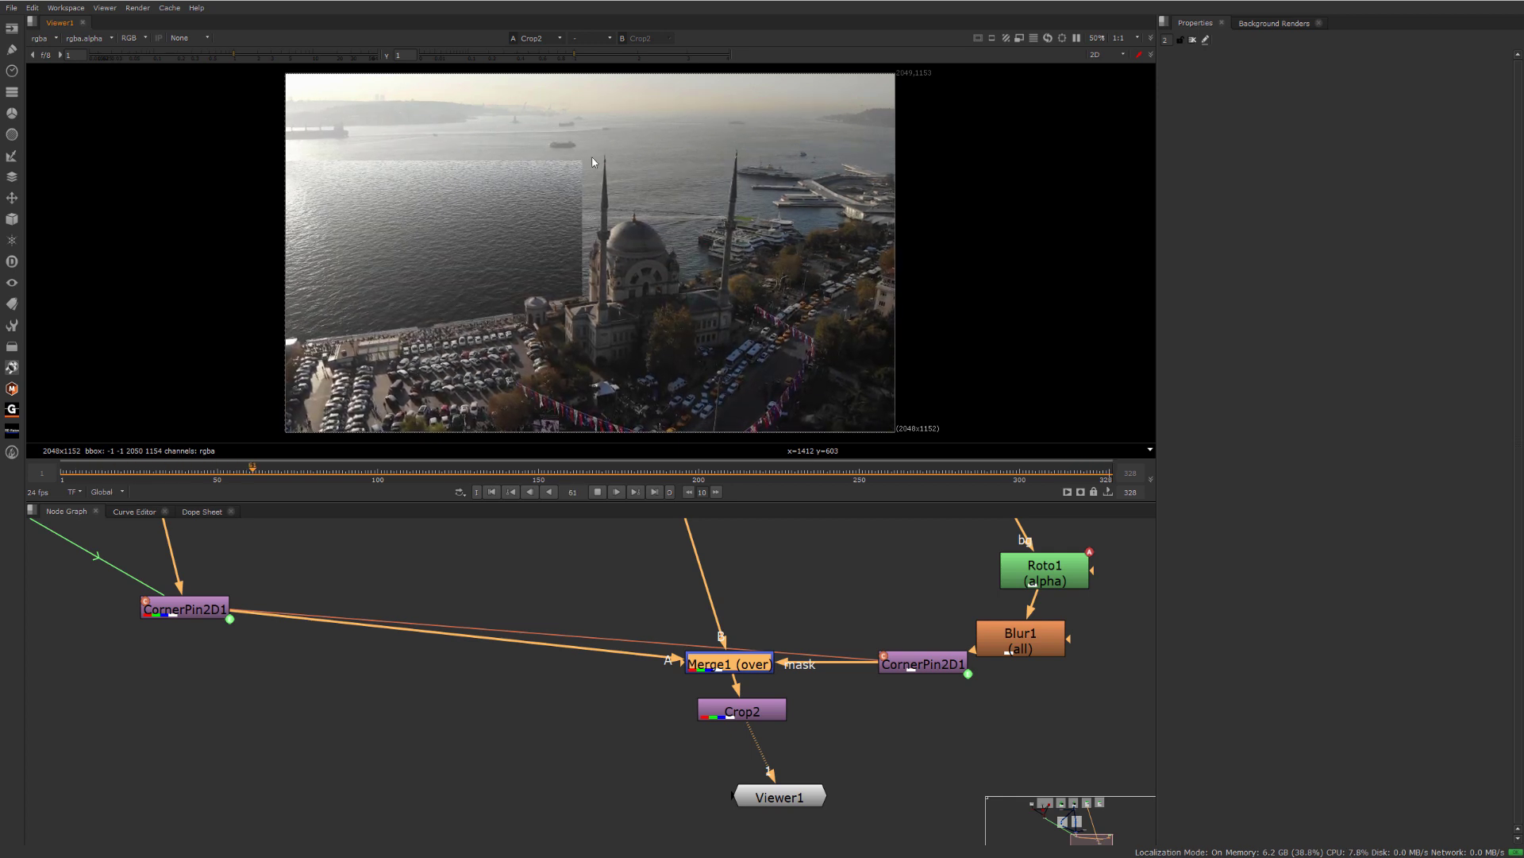
- Move the Roto and Blur nodes aside together and add a second Roto node beside them
left_click(906, 602)
middle_click_drag(1059, 581, 913, 615)
left_click_drag(895, 667, 1016, 572, "ctrl")
left_click(831, 578)
middle_click_drag(831, 558, 837, 584)
key("o")
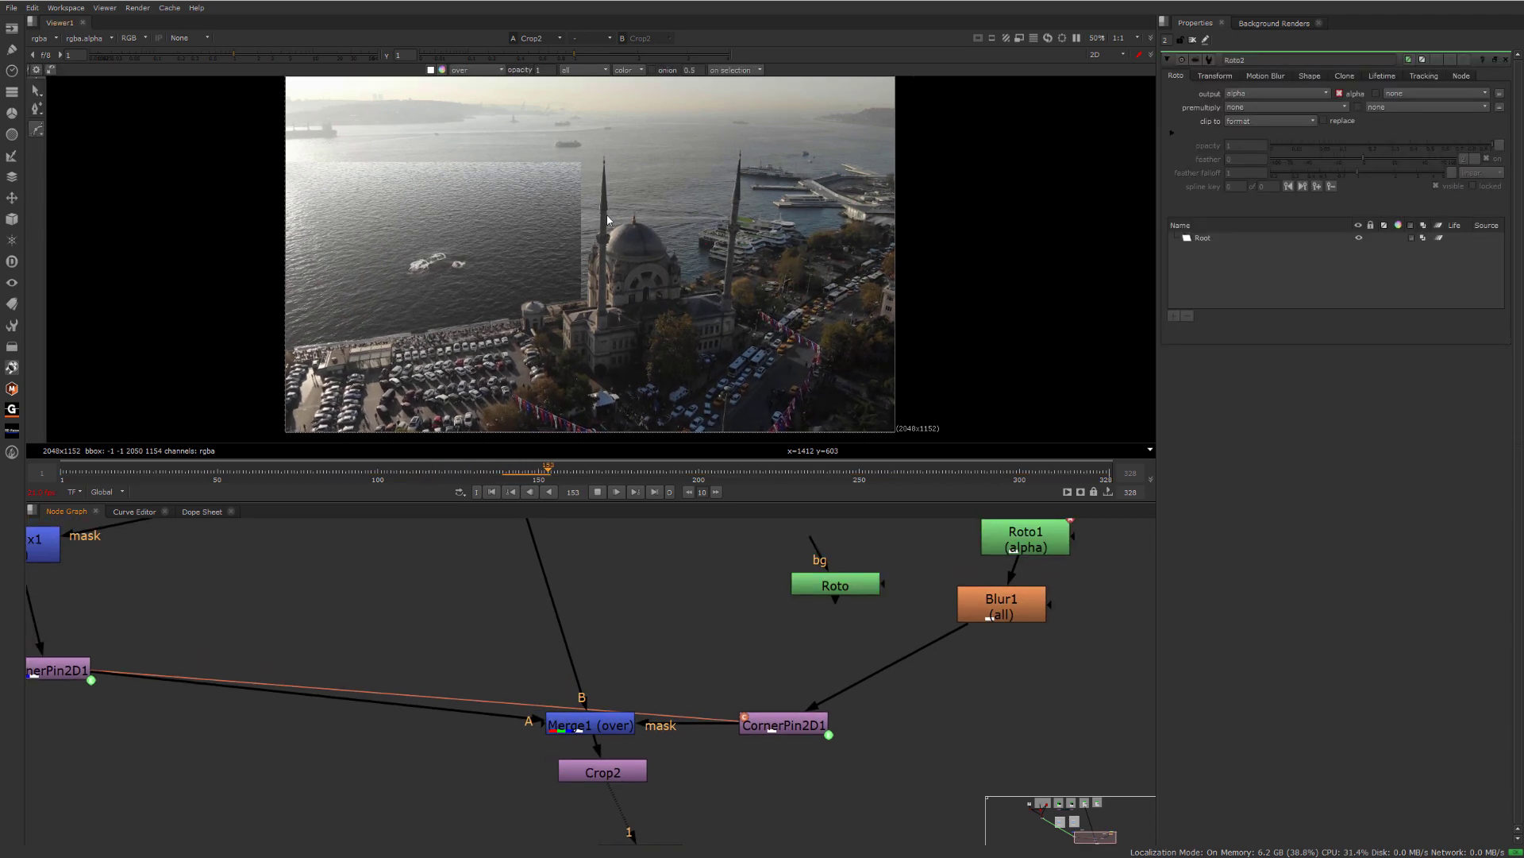
- On the last frame, draw a closed Bezier from outside the plate across the giant's chest, down past the domed tower and back through the car park
mouse_move(664, 251)
middle_mouse_down()
mouse_move(677, 253)
mouse_move(666, 344)
mouse_move(650, 251)
middle_mouse_up()
key("ctrl+Right")
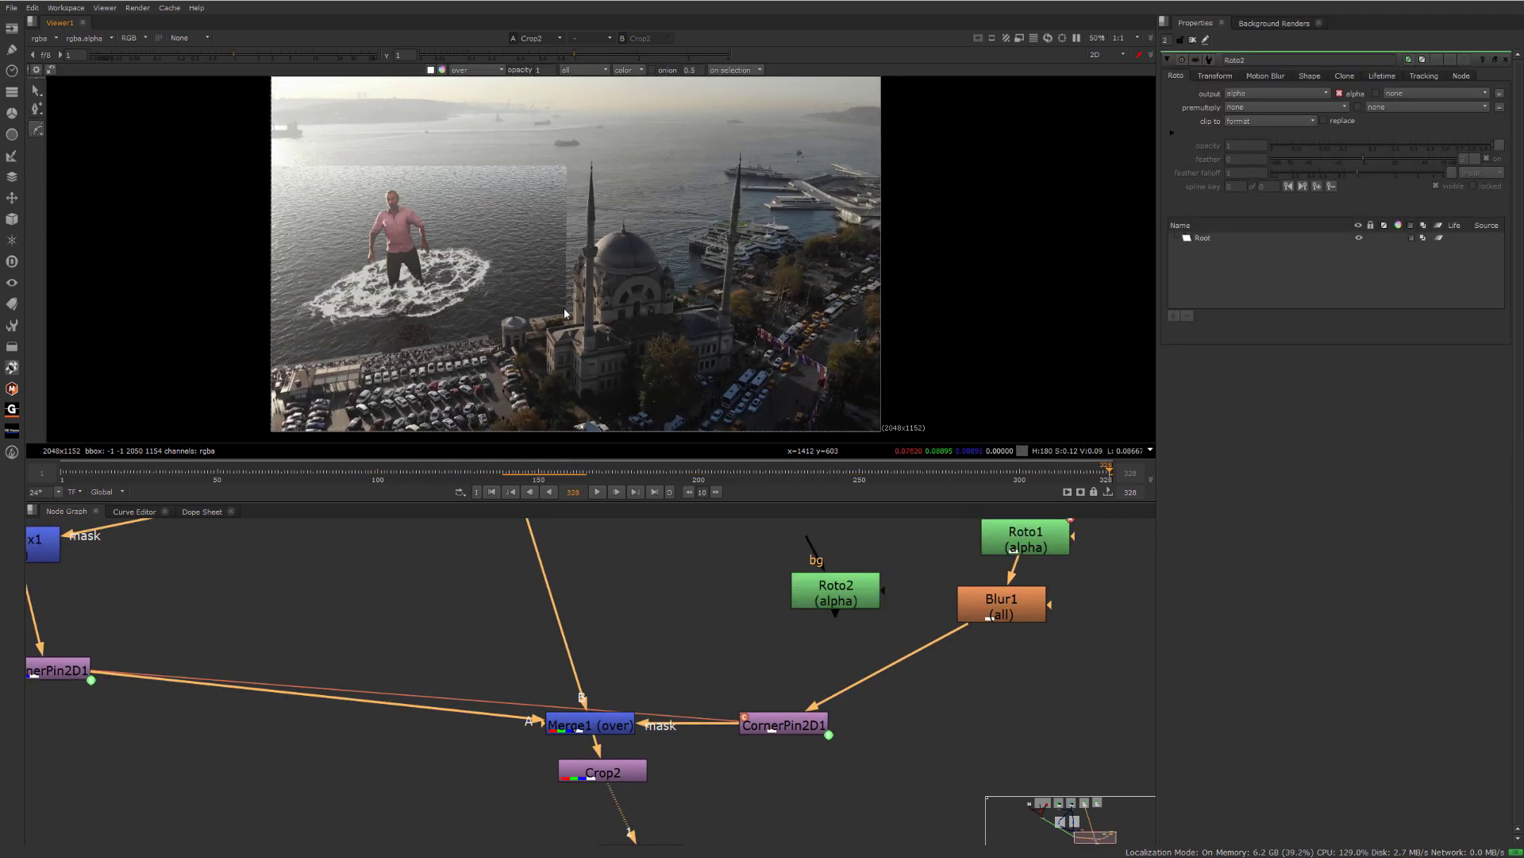
scroll(385, 210, "up", 2)
middle_click_drag(271, 226, 375, 202)
left_click_drag(238, 224, 288, 217)
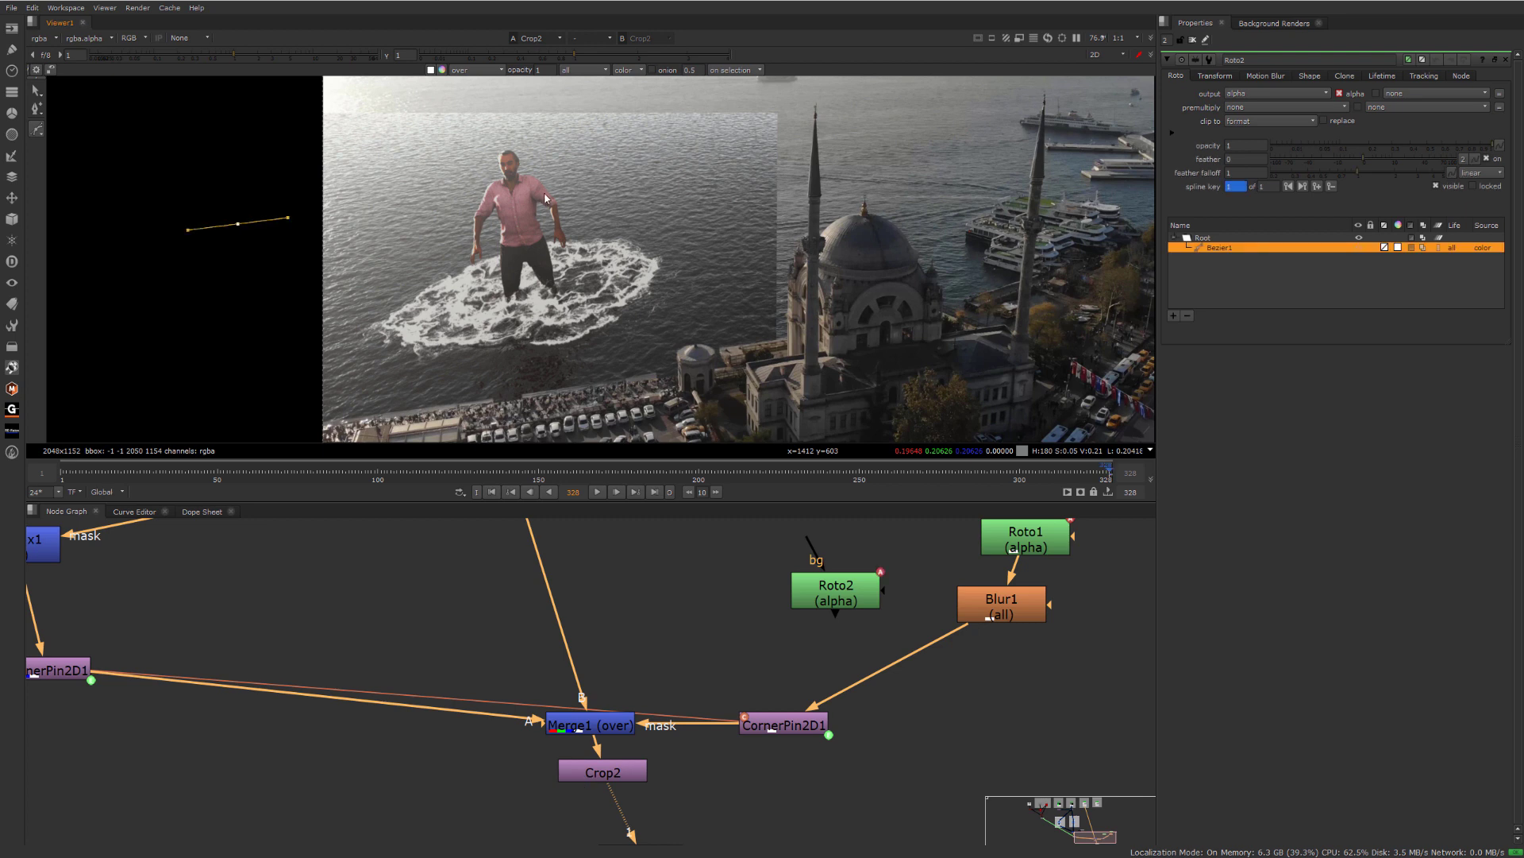
left_click(576, 183)
middle_click_drag(734, 221, 729, 195)
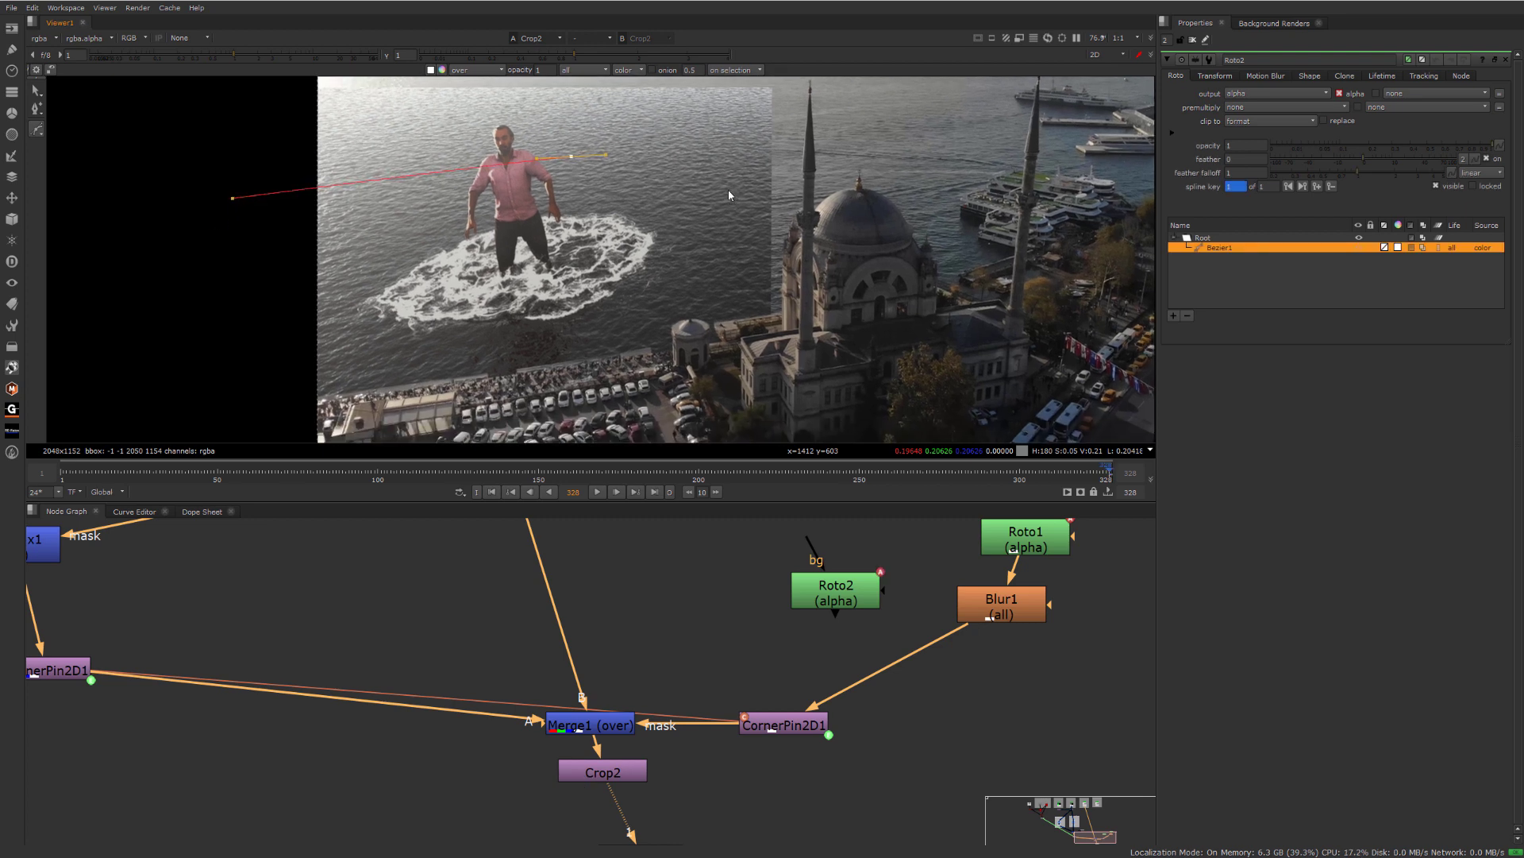
left_click_drag(707, 196, 721, 234)
left_click_drag(718, 332, 724, 350)
scroll(724, 350, "down", 2)
middle_click_drag(724, 350, 799, 297)
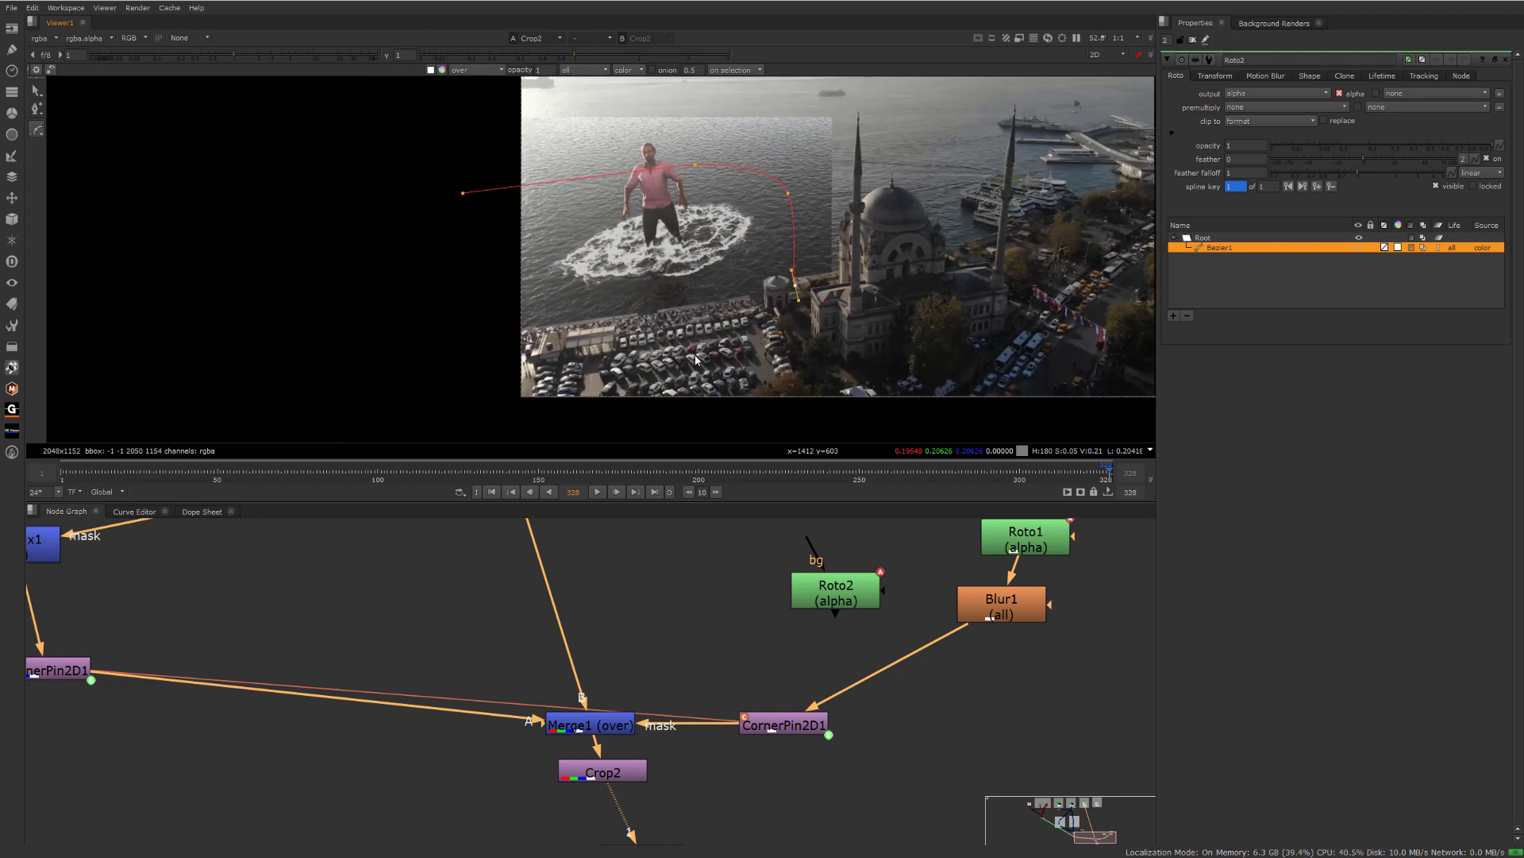
left_click_drag(660, 361, 602, 372)
left_click(452, 349)
left_click(464, 193)
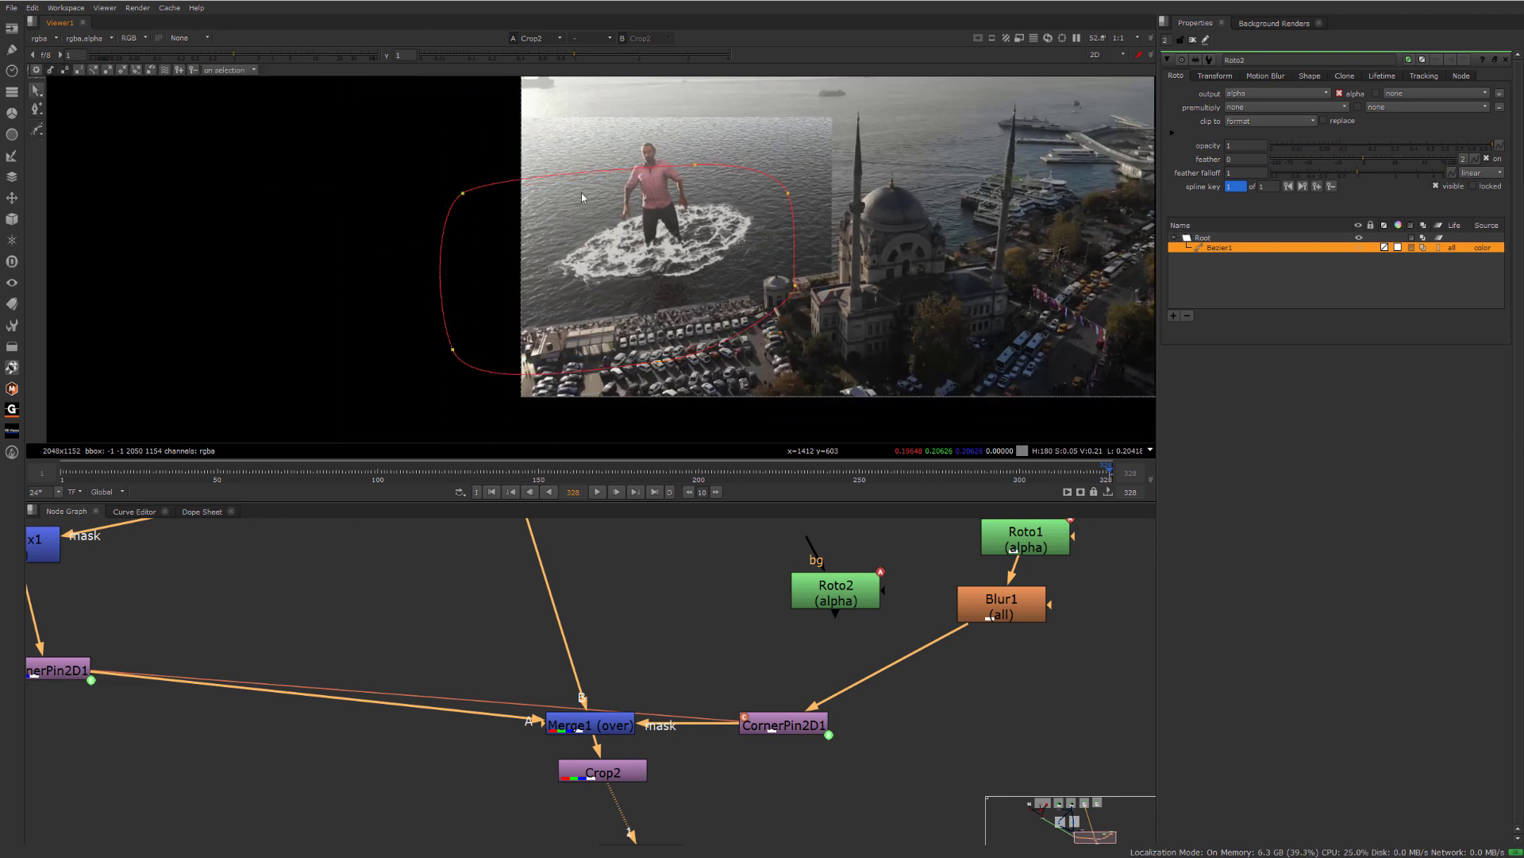
- Line up the Blur node directly beneath the first Roto node, ahead of the stencil Merge
scroll(671, 202, "up", 2)
middle_click_drag(708, 199, 561, 256)
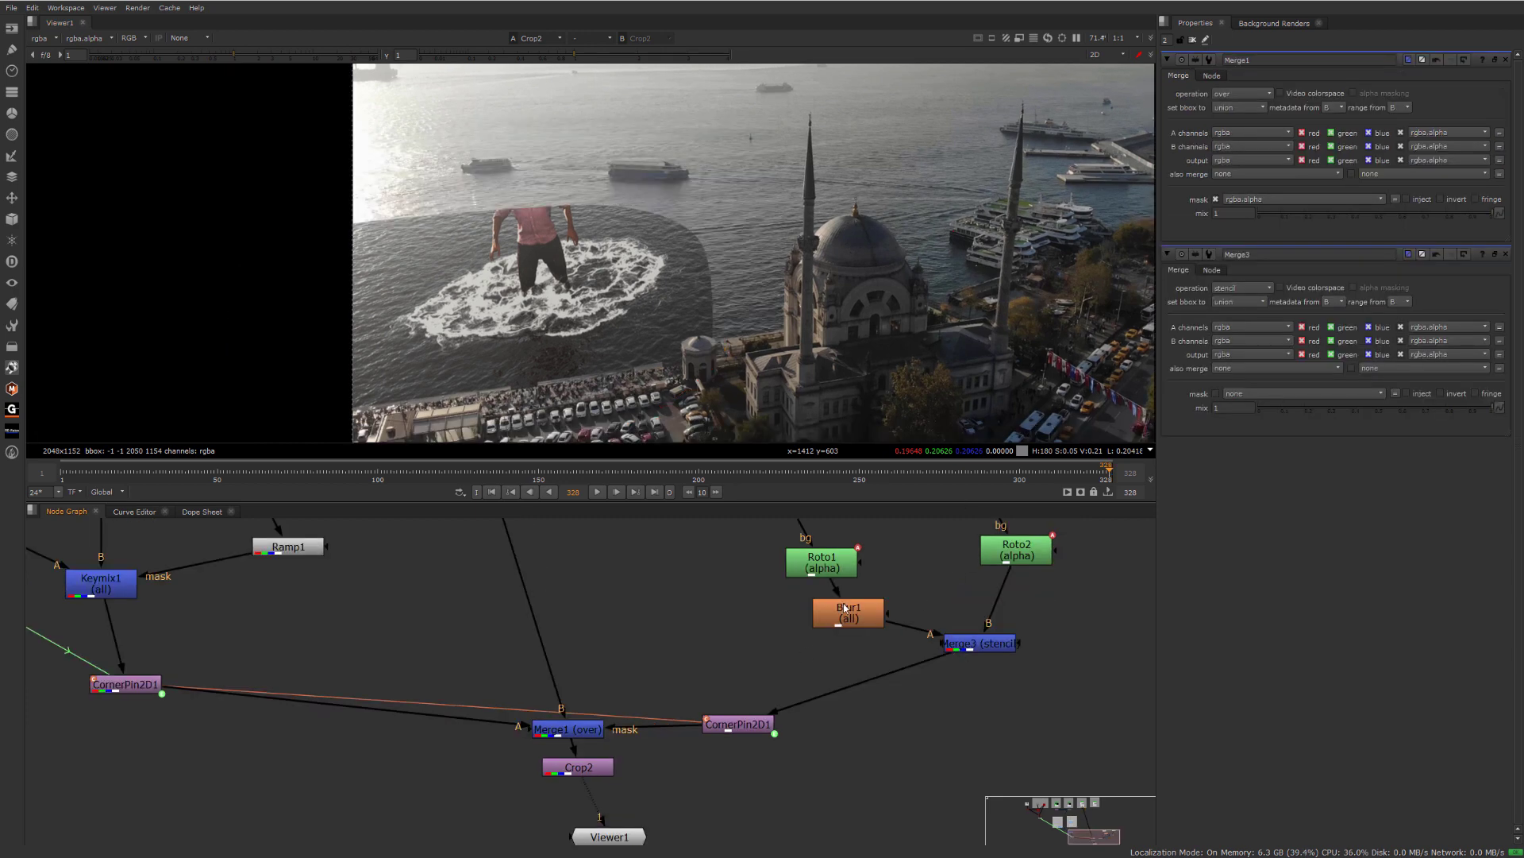
left_click_drag(843, 614, 821, 620)
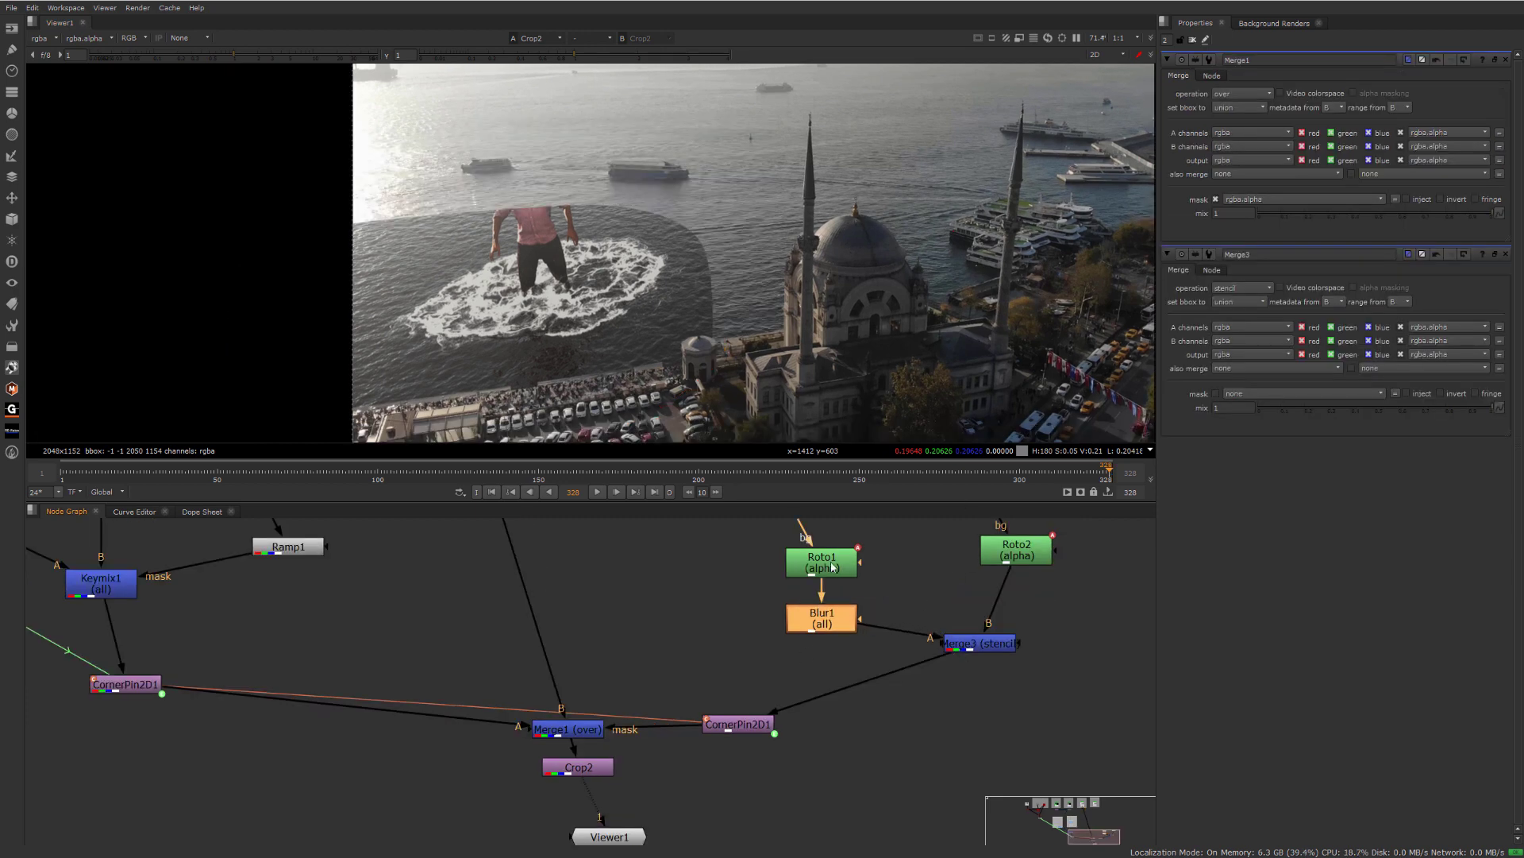
- Shift Roto1 aside in the graph, open Roto2 and pull its shape's upper-right feather outward over the water beside the foam
left_click_drag(816, 557, 786, 562)
double_click(1016, 550)
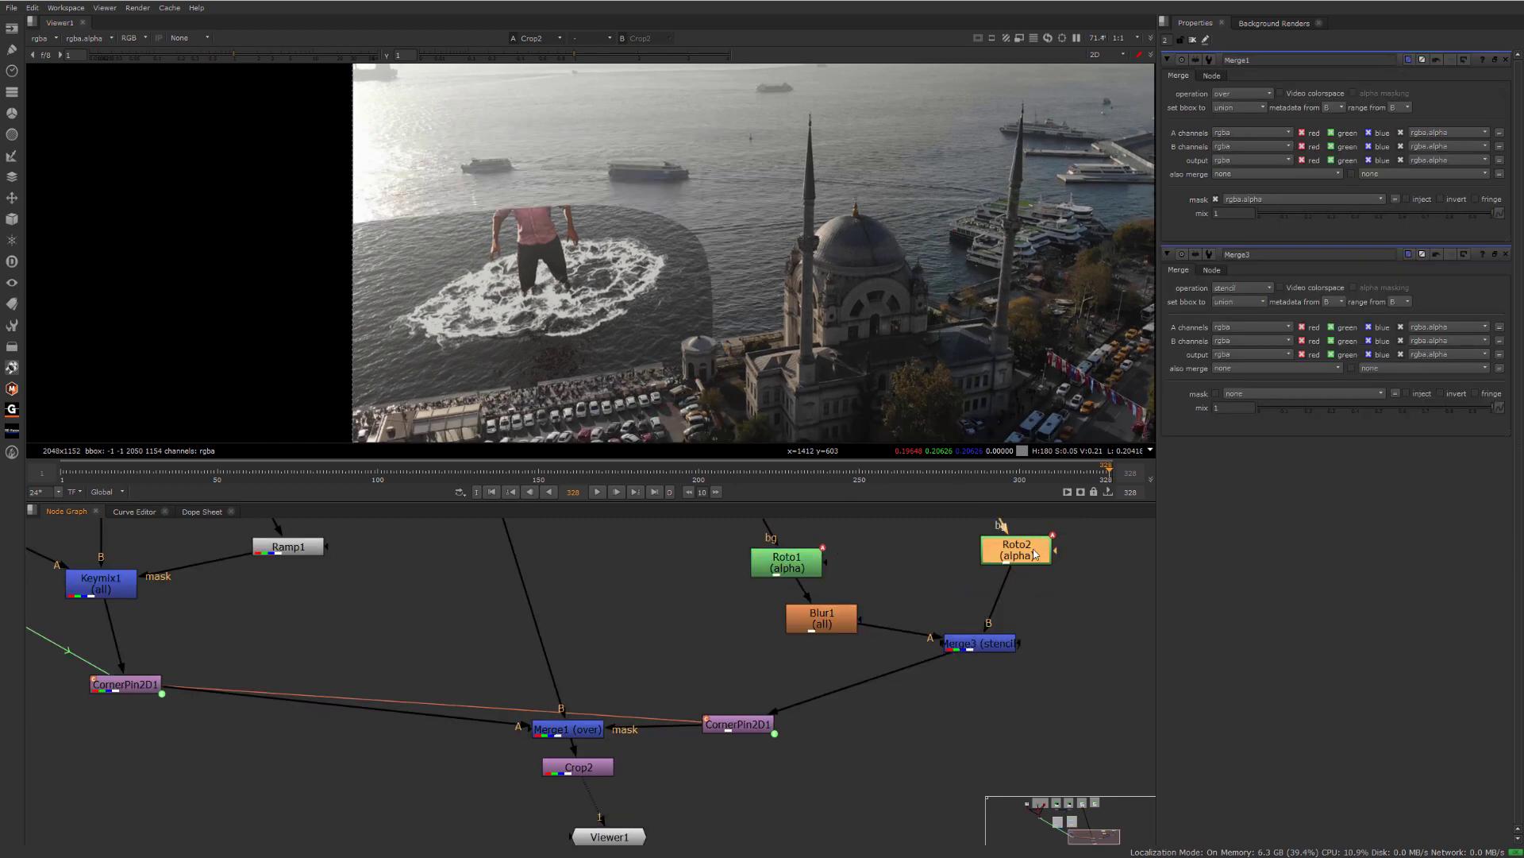
scroll(726, 213, "up", 2)
scroll(726, 213, "up", 3)
left_click_drag(635, 157, 759, 295)
middle_click_drag(748, 266, 855, 244)
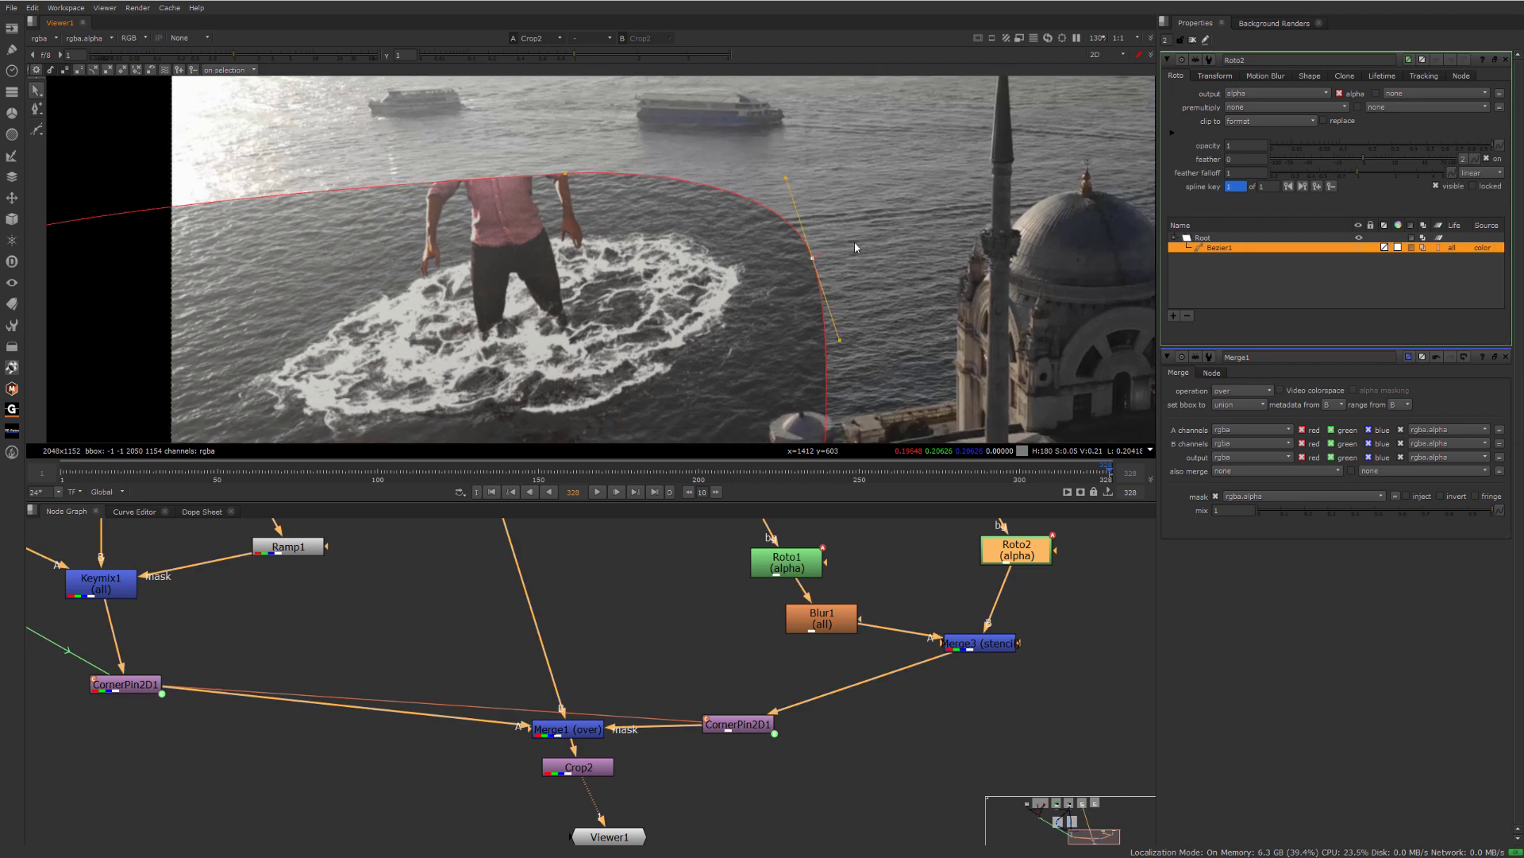
left_click_drag(813, 259, 753, 268)
key("ctrl+z")
left_click_drag(764, 263, 891, 241)
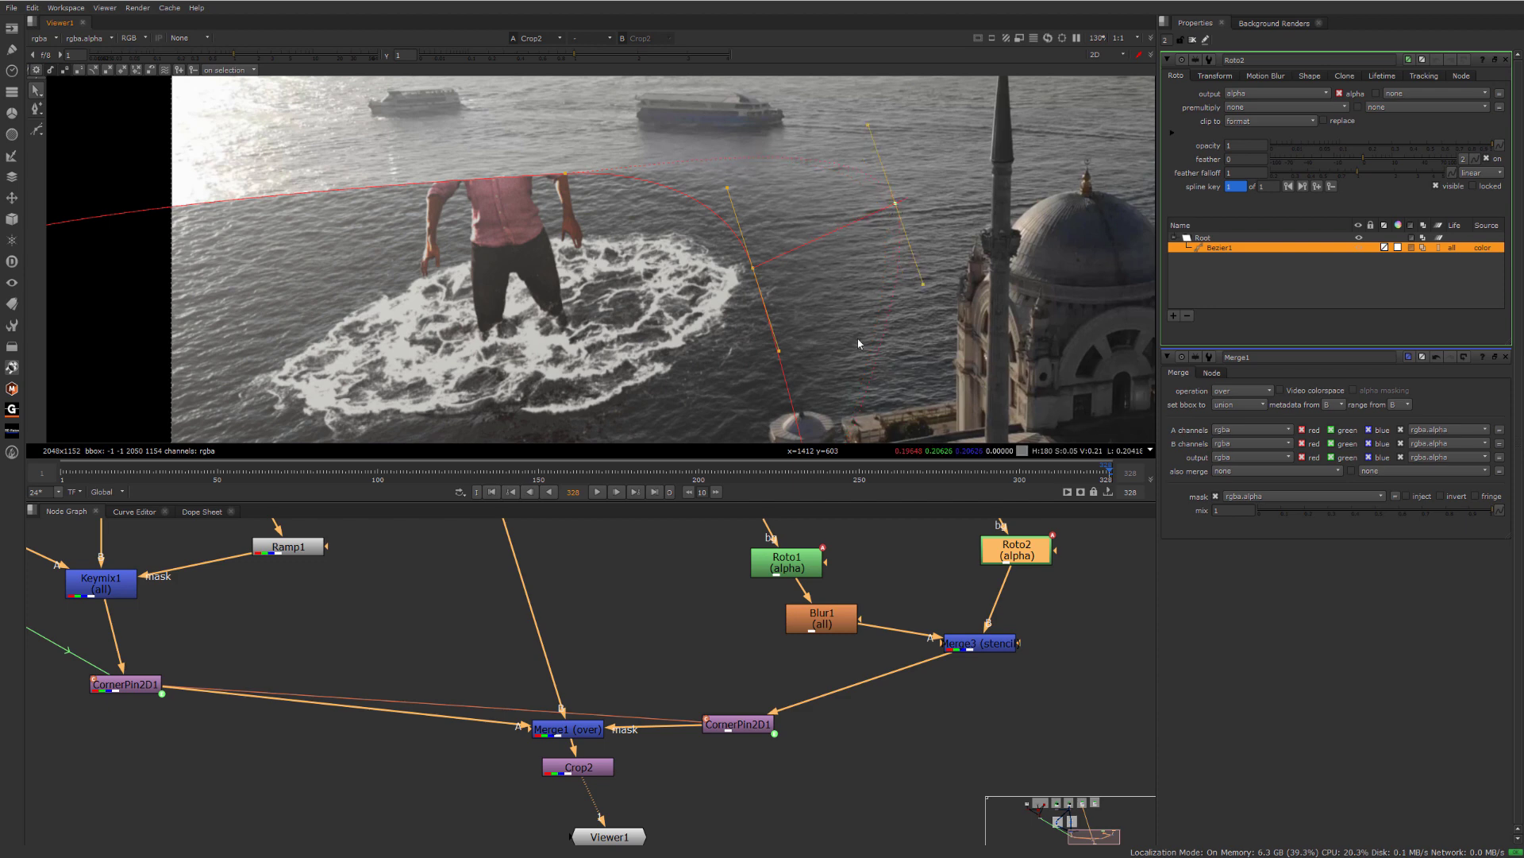
- Extend the feather of the Roto2 shape's lower-right point outward onto the building beyond the small domed tower
middle_click_drag(786, 358, 834, 347)
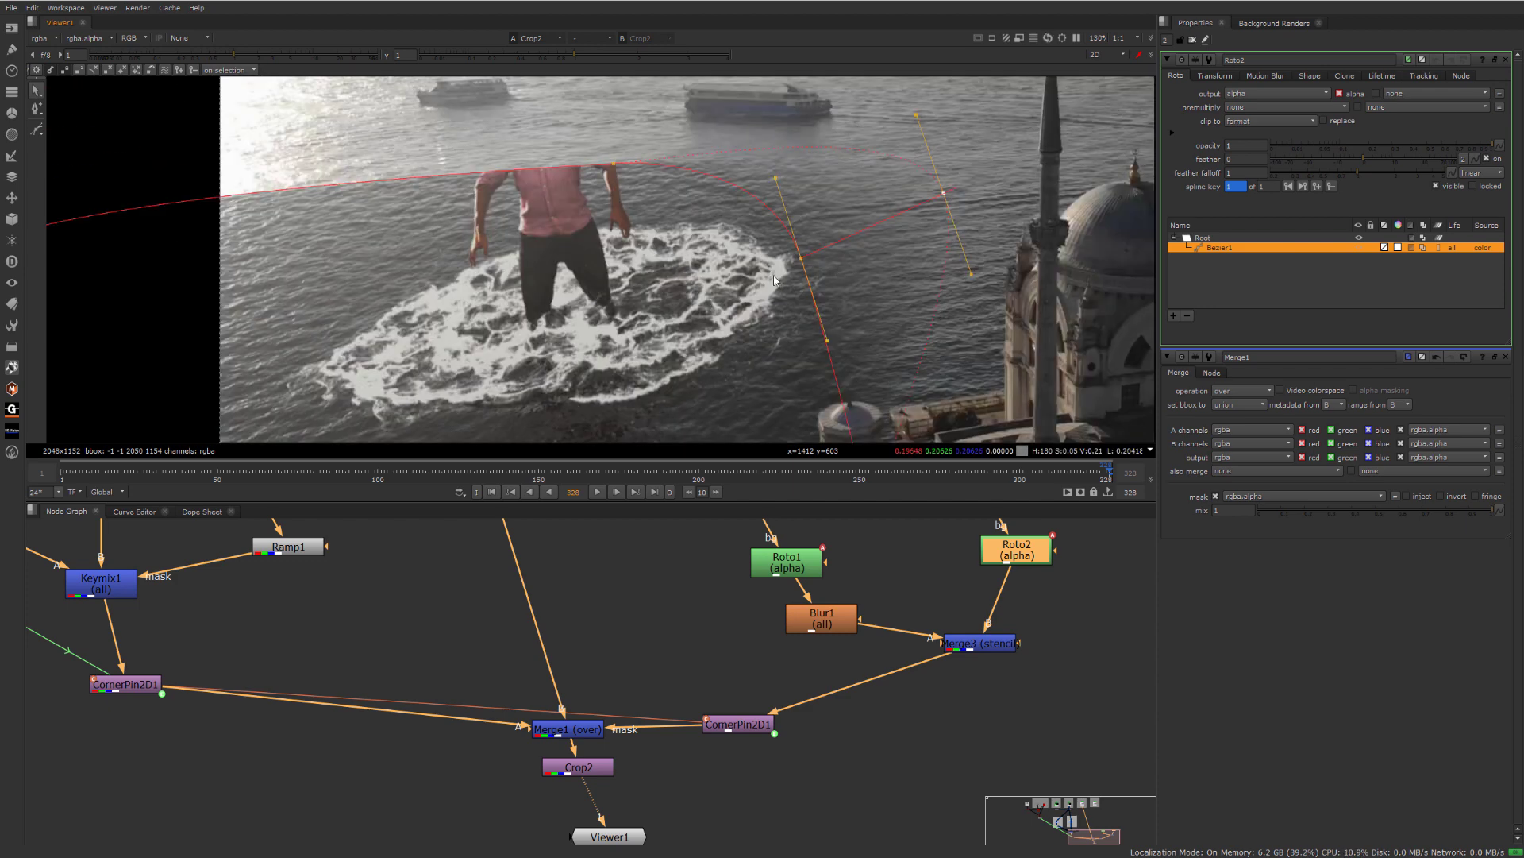
middle_click_drag(867, 318, 843, 204)
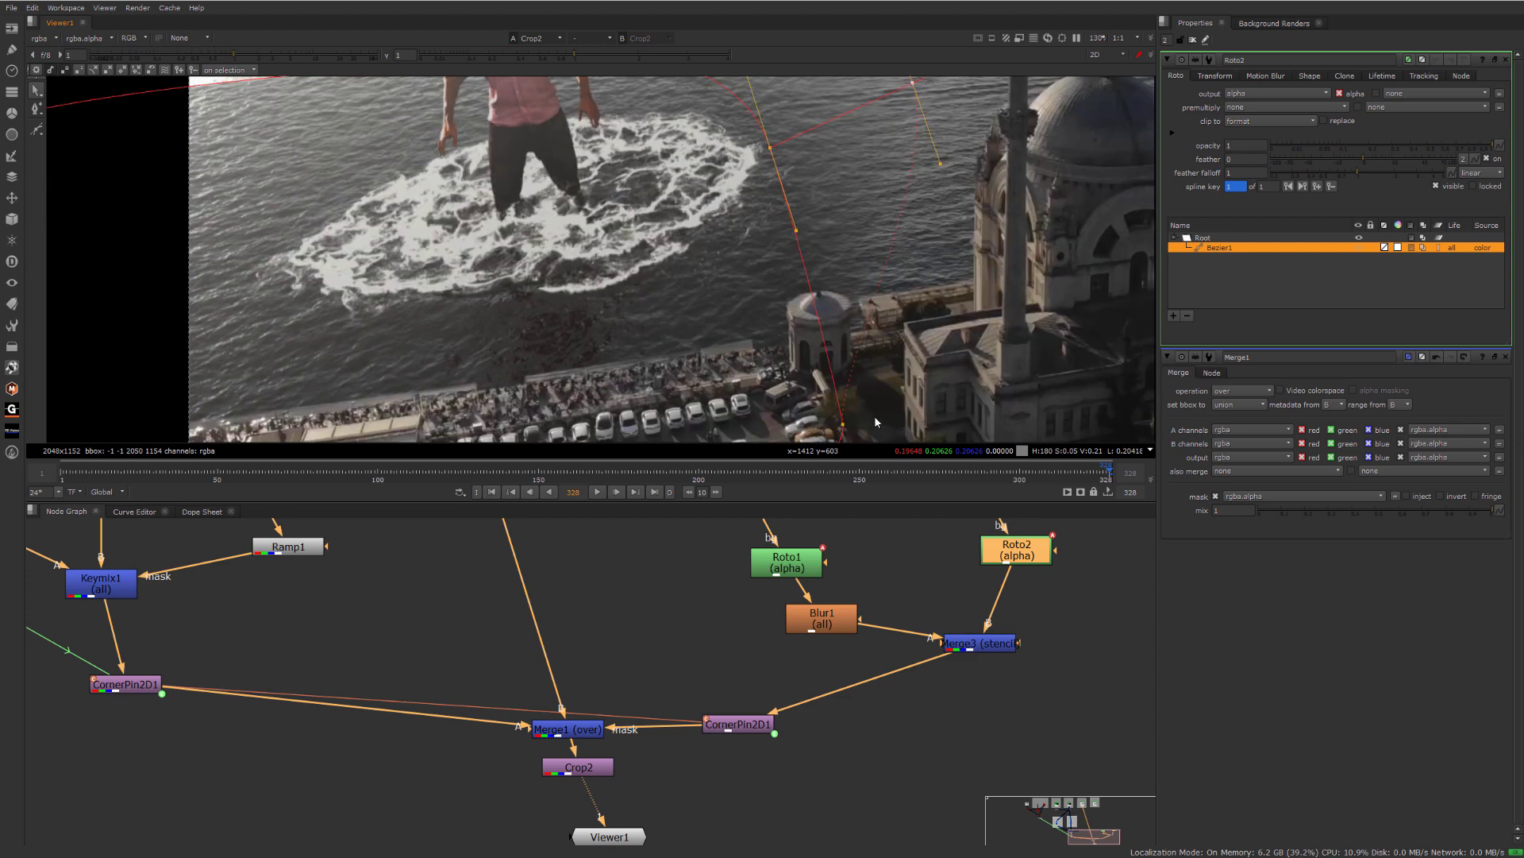
middle_click_drag(874, 416, 851, 340)
scroll(851, 340, "down", 2)
left_click_drag(851, 342, 985, 331)
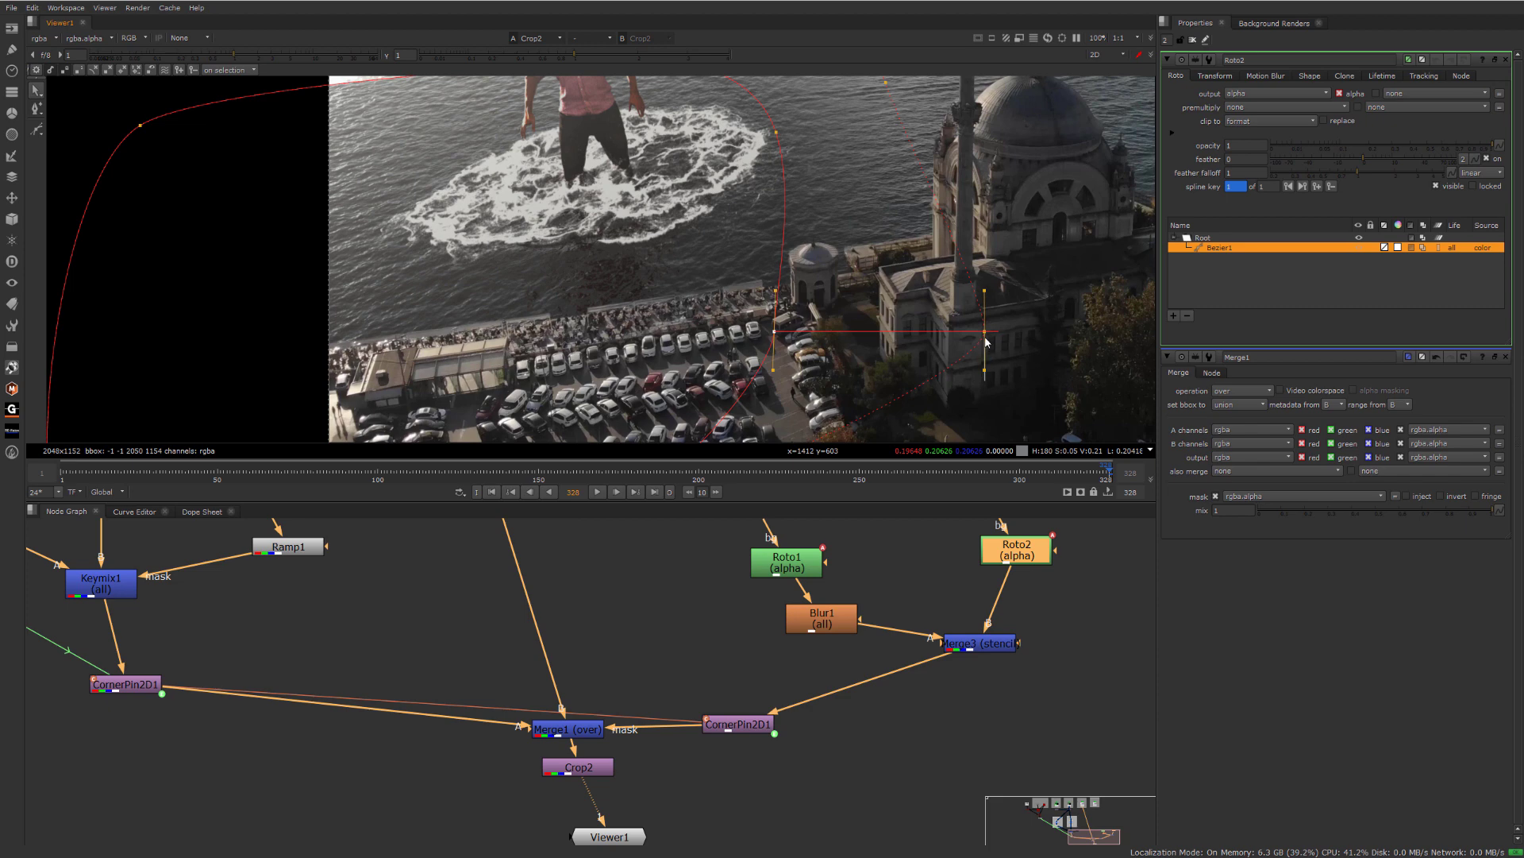
- Fine-tune the lower-right feather point of the Roto2 shape over the building at the minaret's base
scroll(871, 350, "up", 4)
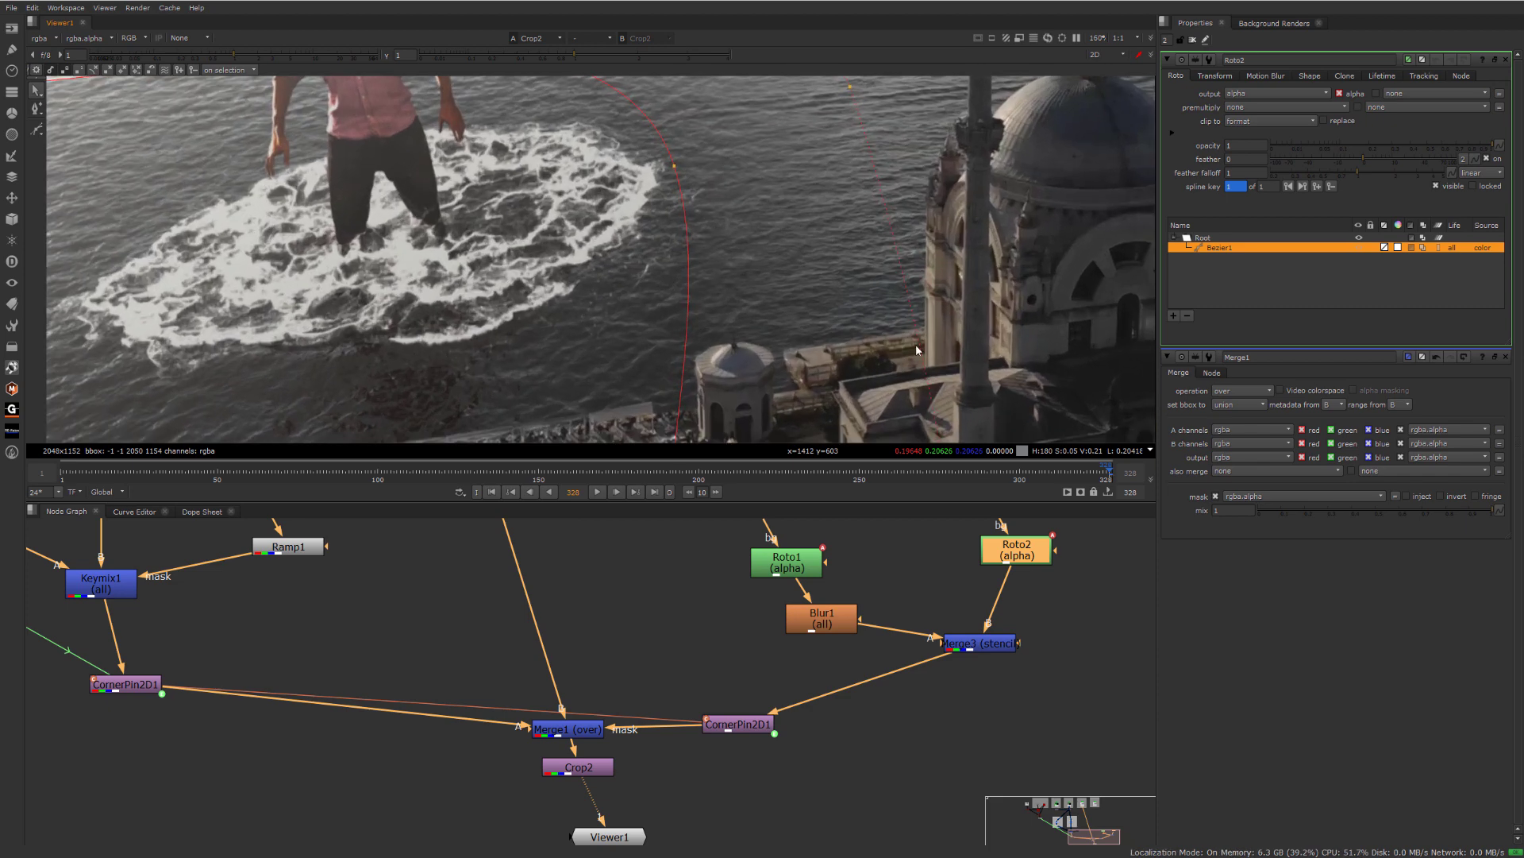
middle_click_drag(916, 345, 893, 266)
left_click_drag(921, 399, 963, 405)
middle_click_drag(878, 232, 842, 190)
scroll(869, 292, "up", 4)
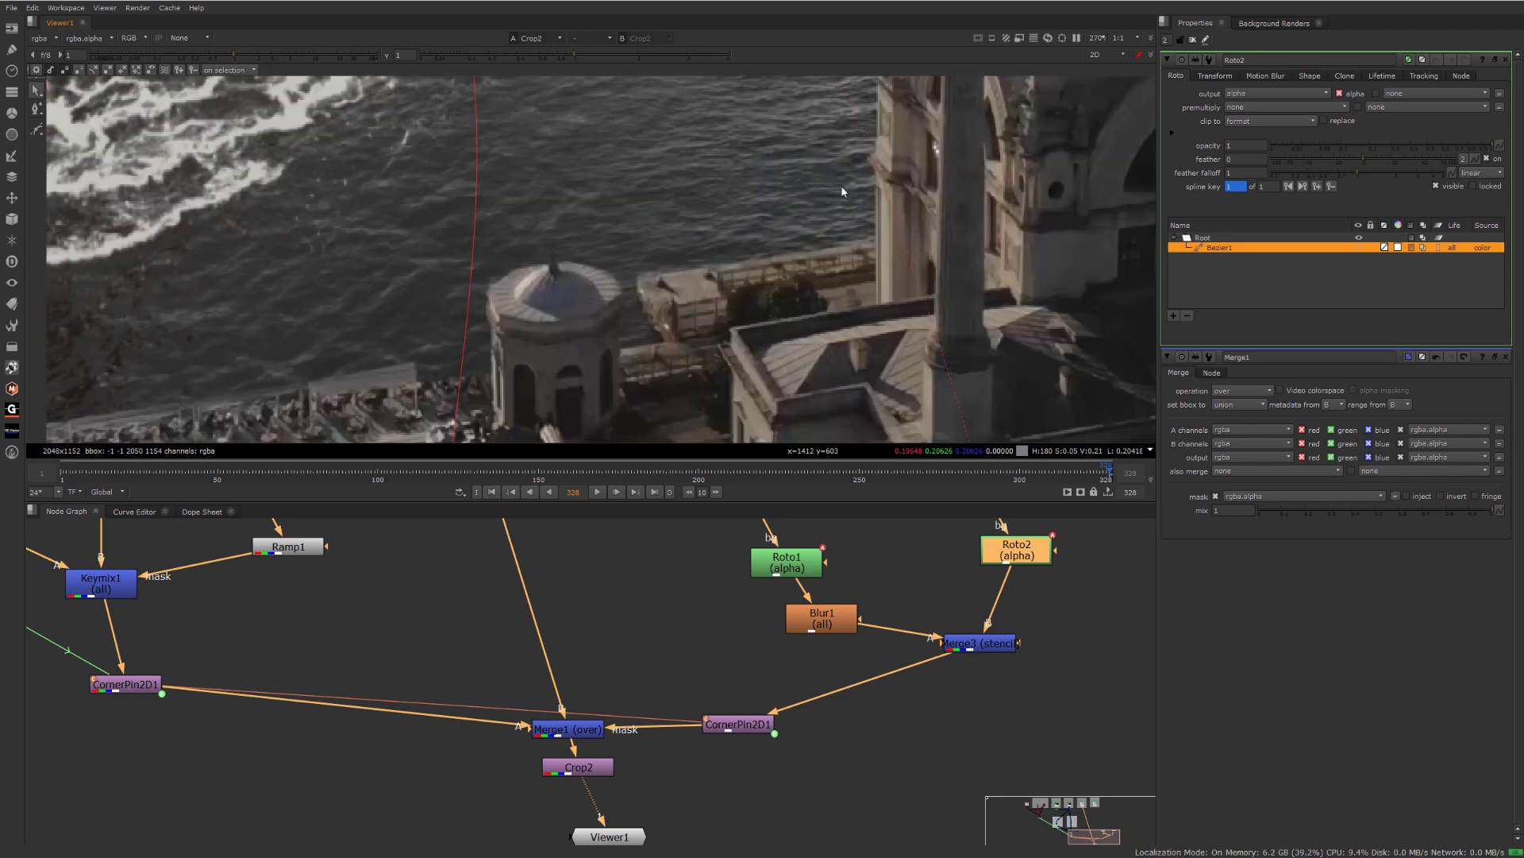
scroll(848, 213, "up", 3)
scroll(848, 215, "down", 5)
middle_click_drag(909, 383, 895, 298)
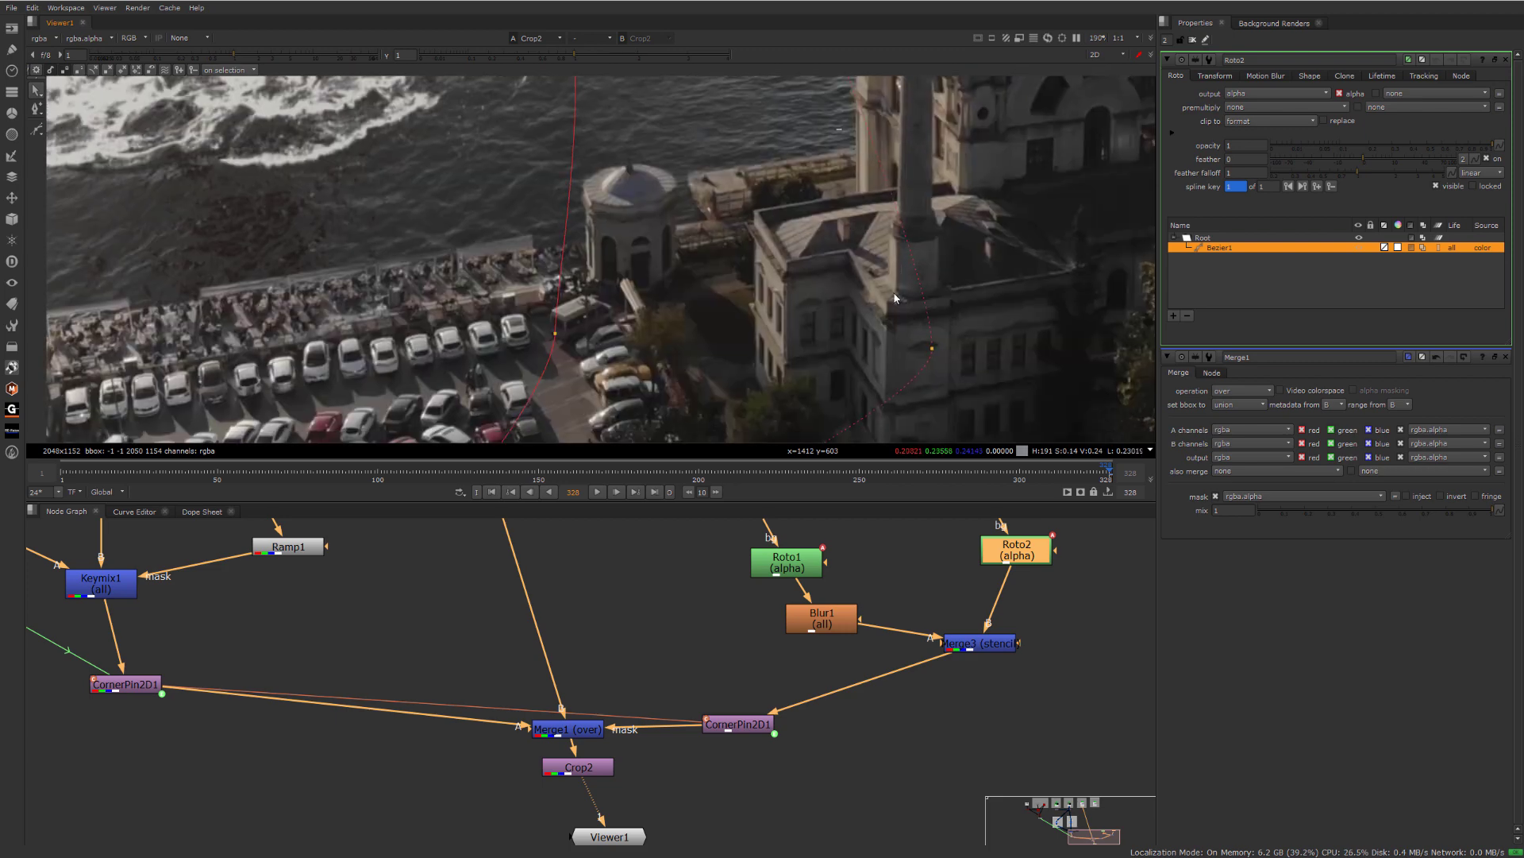
scroll(895, 299, "down", 5)
scroll(834, 279, "up", 3)
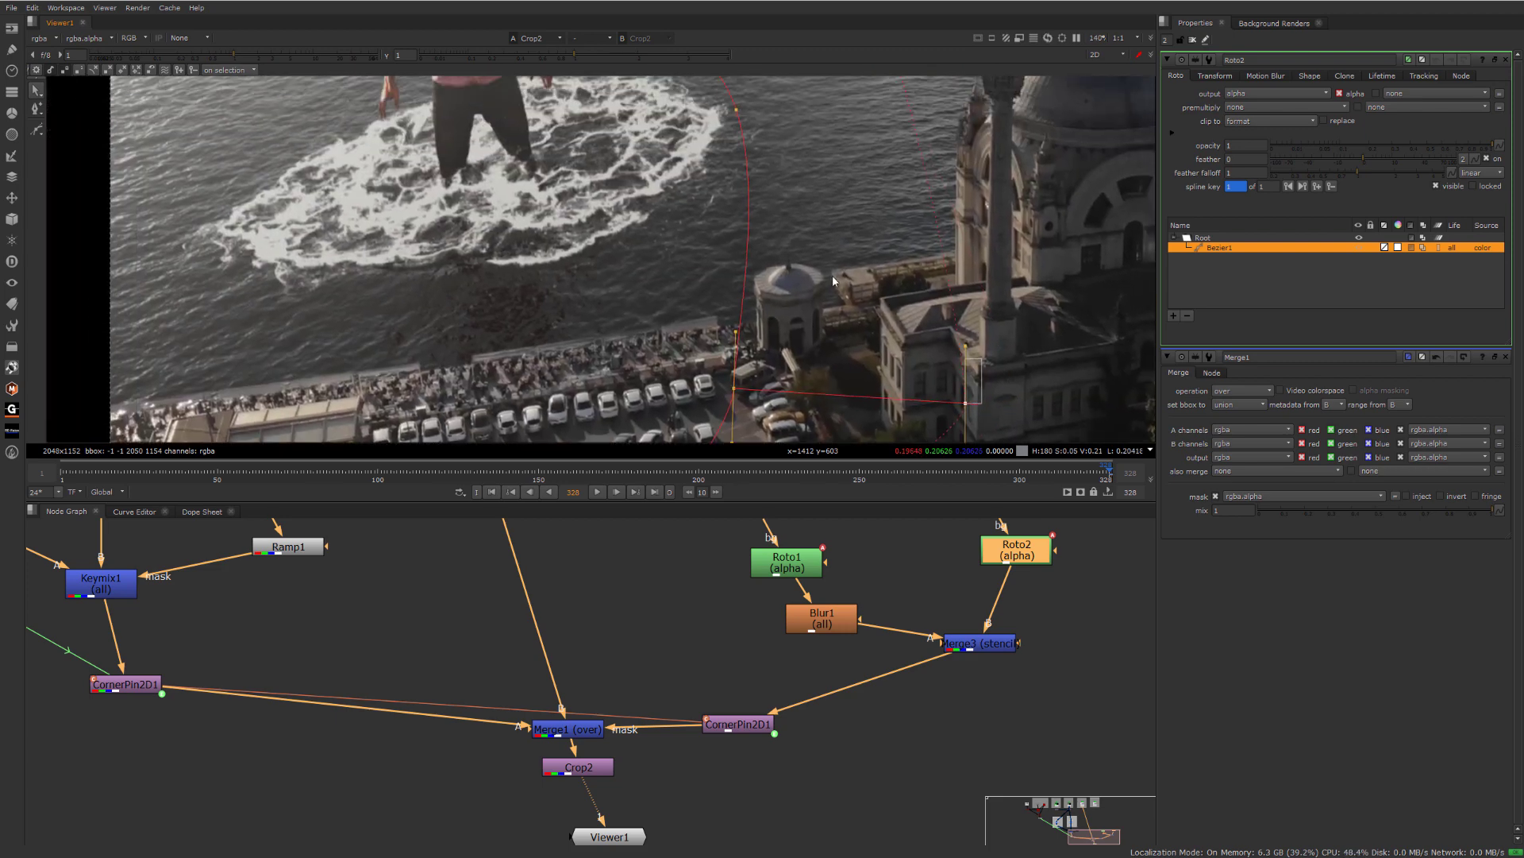
- Lower the Roto2 shape's top and left edge, leaving its feather spread up to the ships' level, and close the open node properties
scroll(834, 279, "down", 4)
scroll(577, 258, "up", 3)
left_click_drag(797, 238, 792, 272)
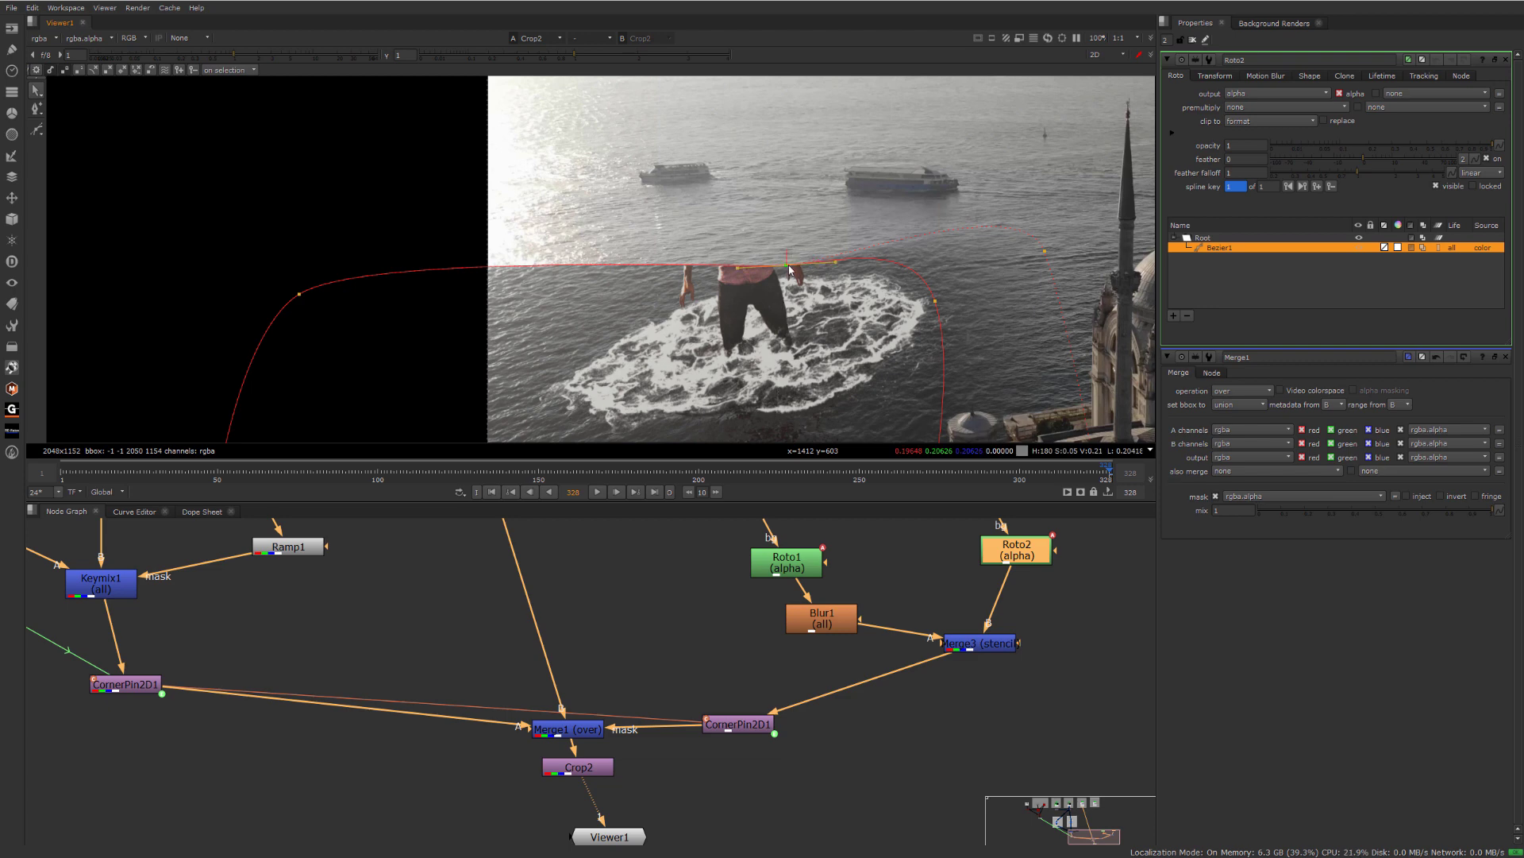
scroll(795, 266, "down", 1)
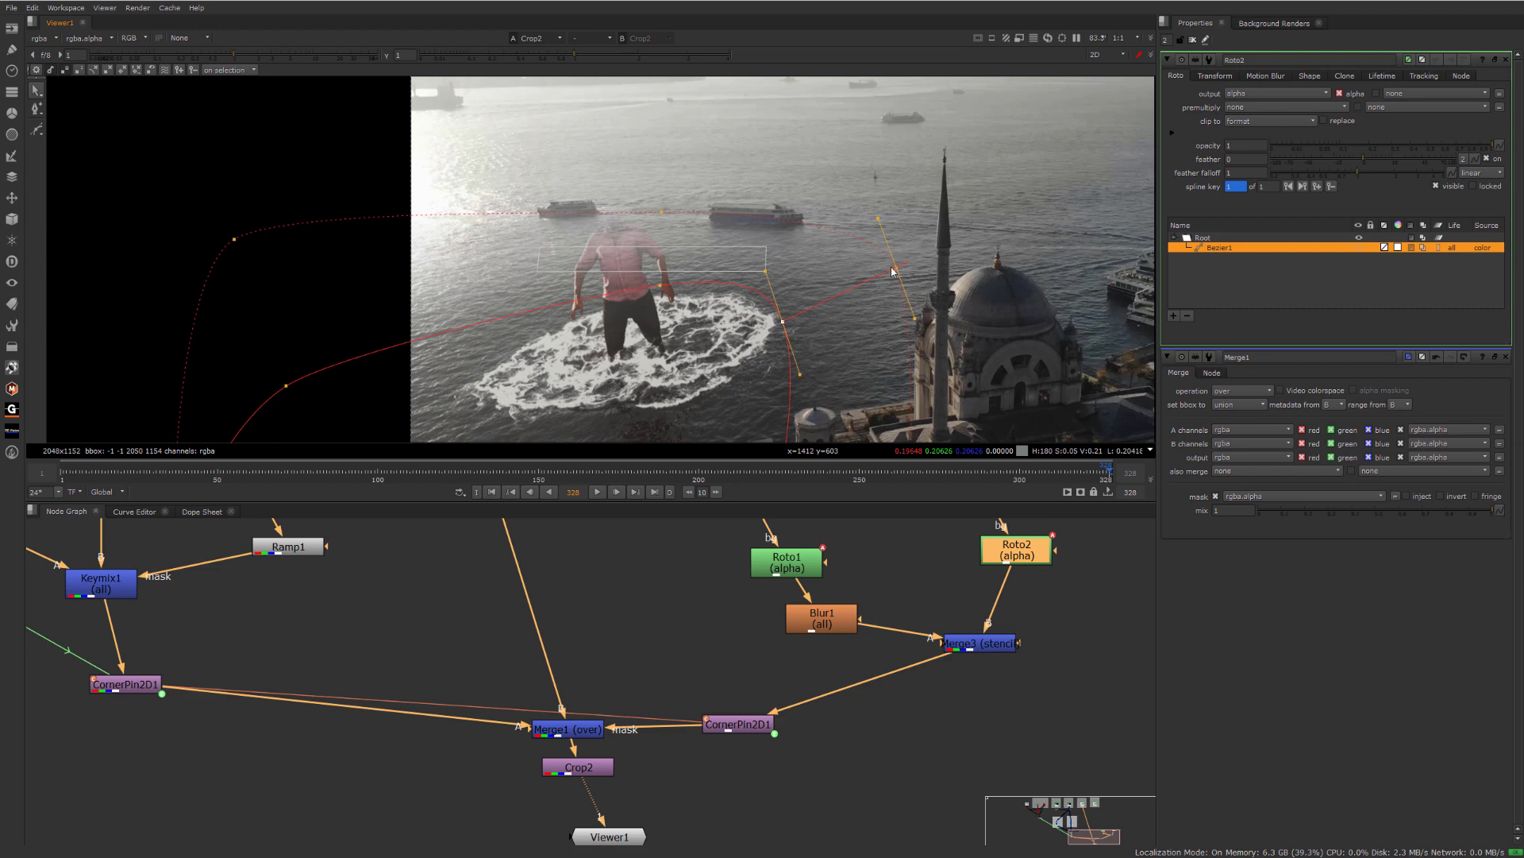
scroll(821, 265, "up", 1)
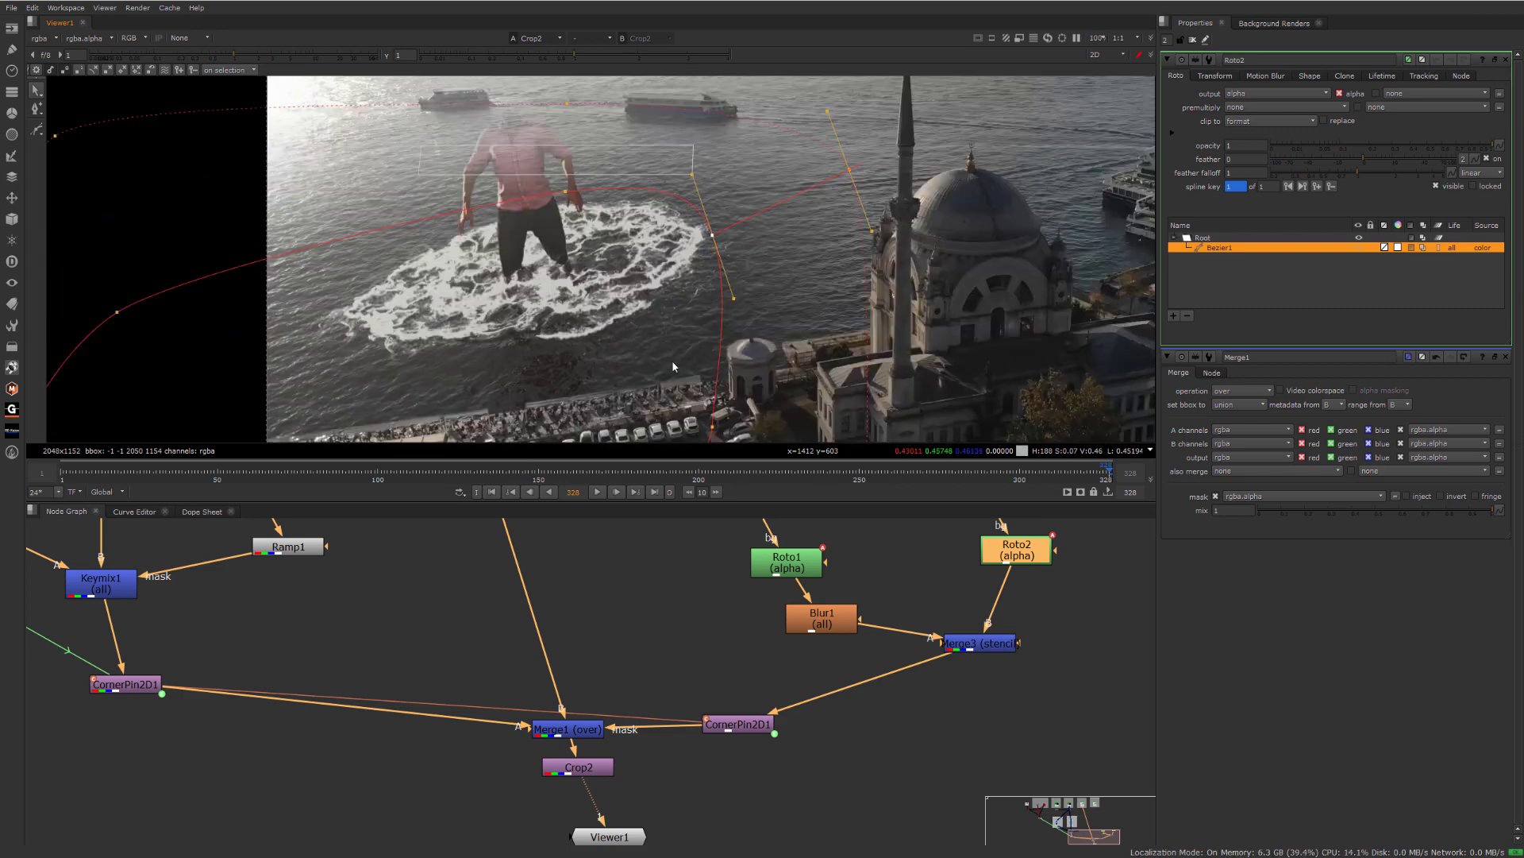
middle_click_drag(773, 283, 699, 291)
left_click(698, 326)
scroll(699, 318, "down", 2)
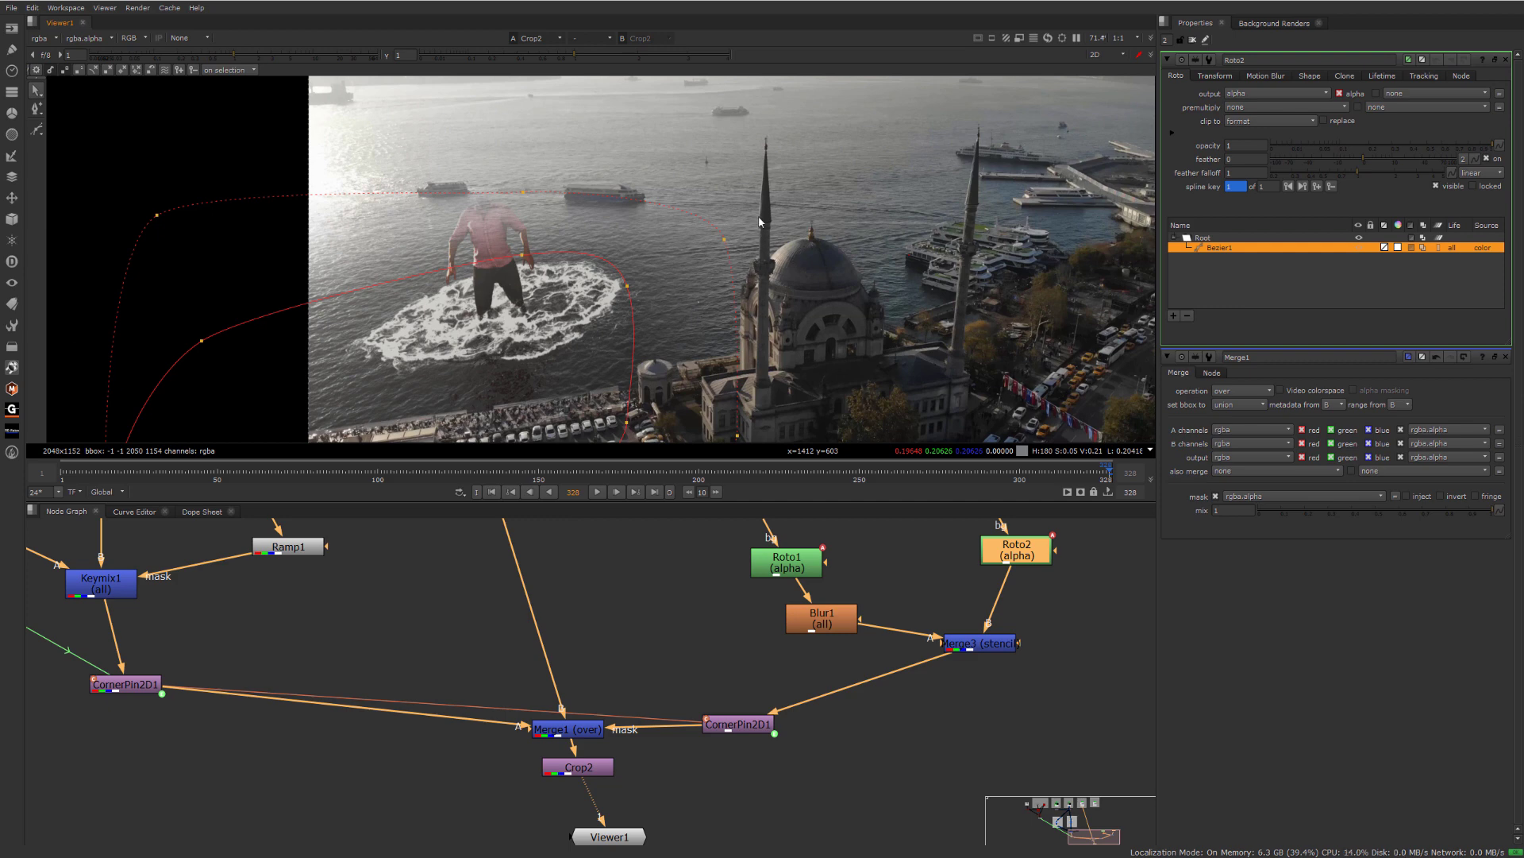
scroll(669, 294, "up", 1)
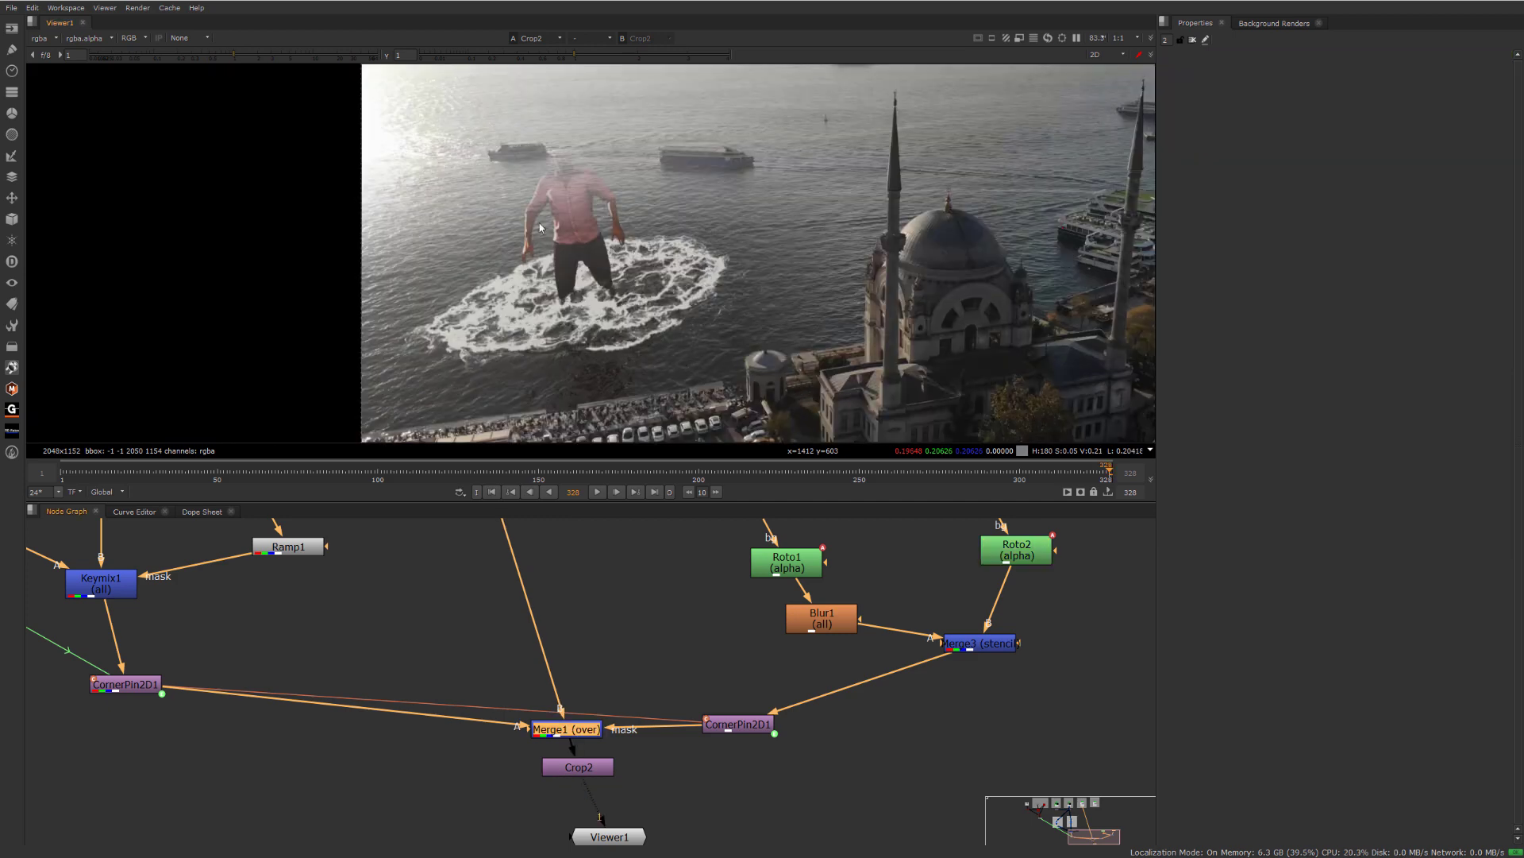
- Move the CornerPin2D1 node under Keymix1 further down to make room for additional nodes
scroll(617, 607, "down", 3)
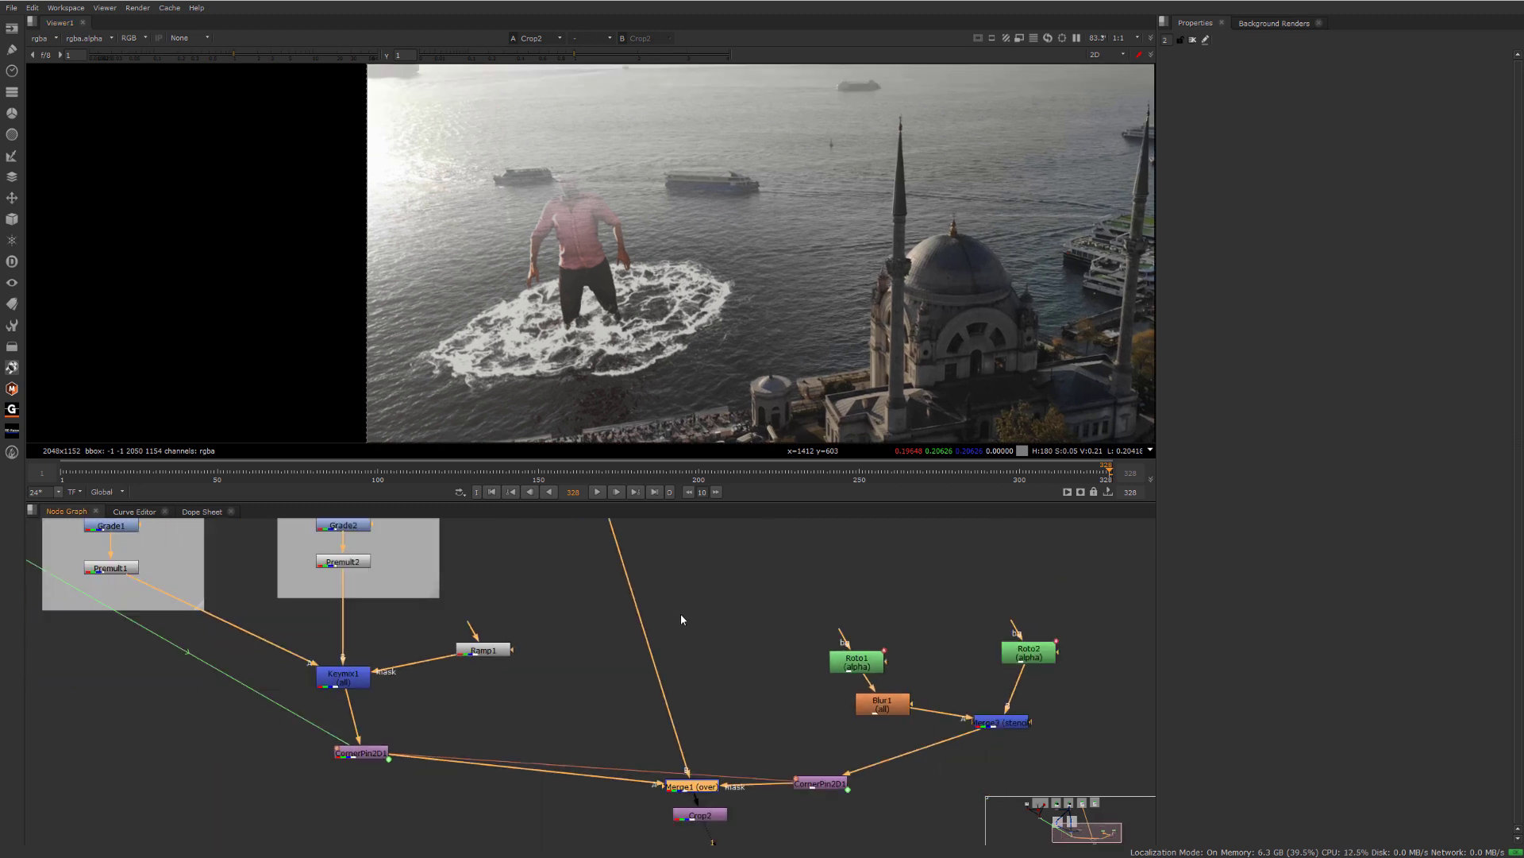
left_click_drag(464, 687, 463, 785)
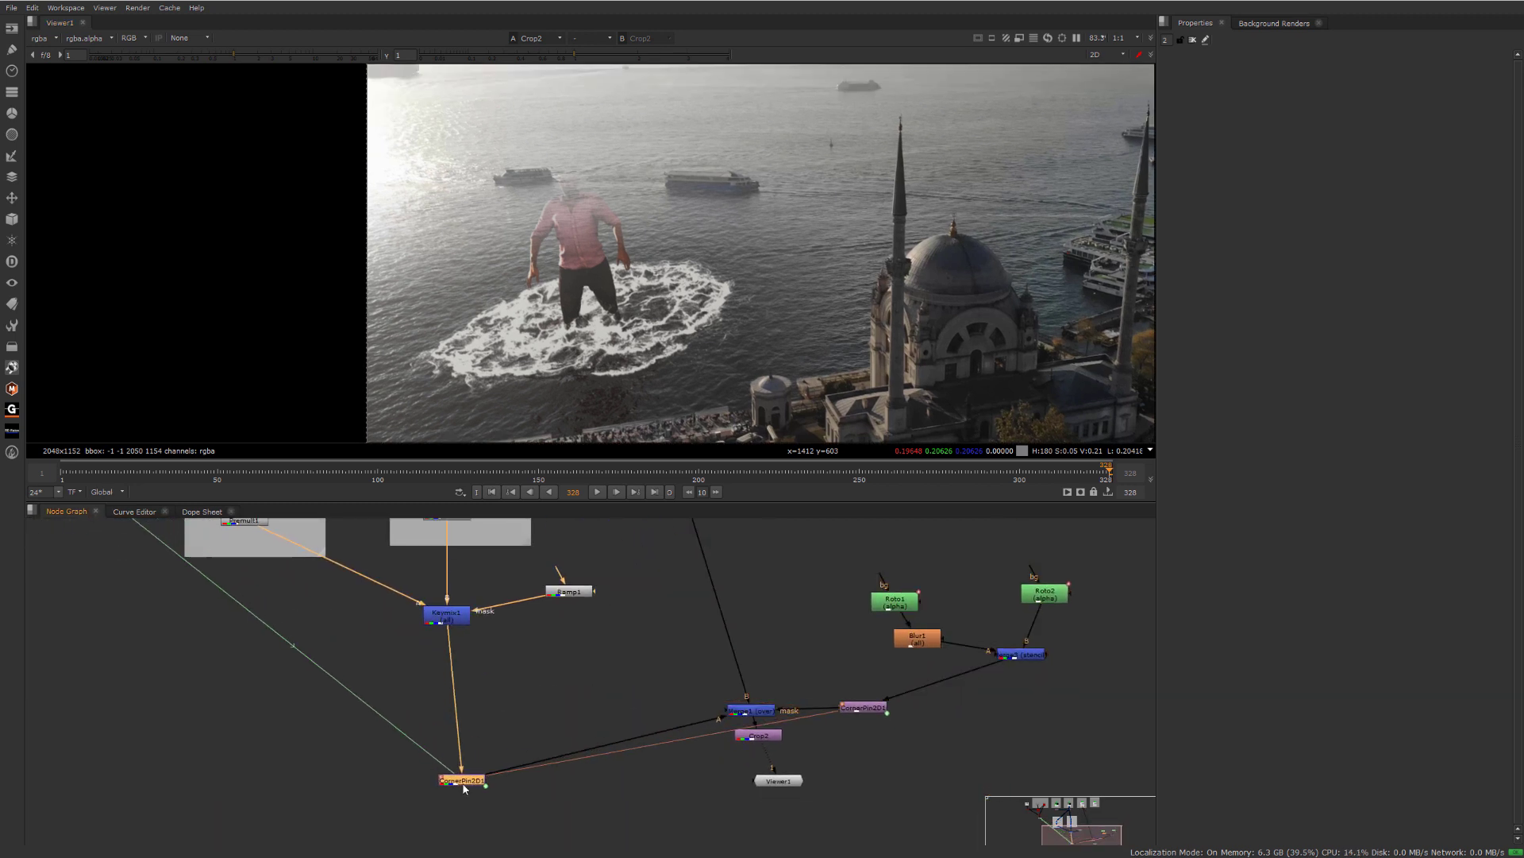
left_click(525, 658)
scroll(520, 671, "up", 1)
middle_click_drag(518, 673, 554, 631)
left_click_drag(482, 576, 483, 567)
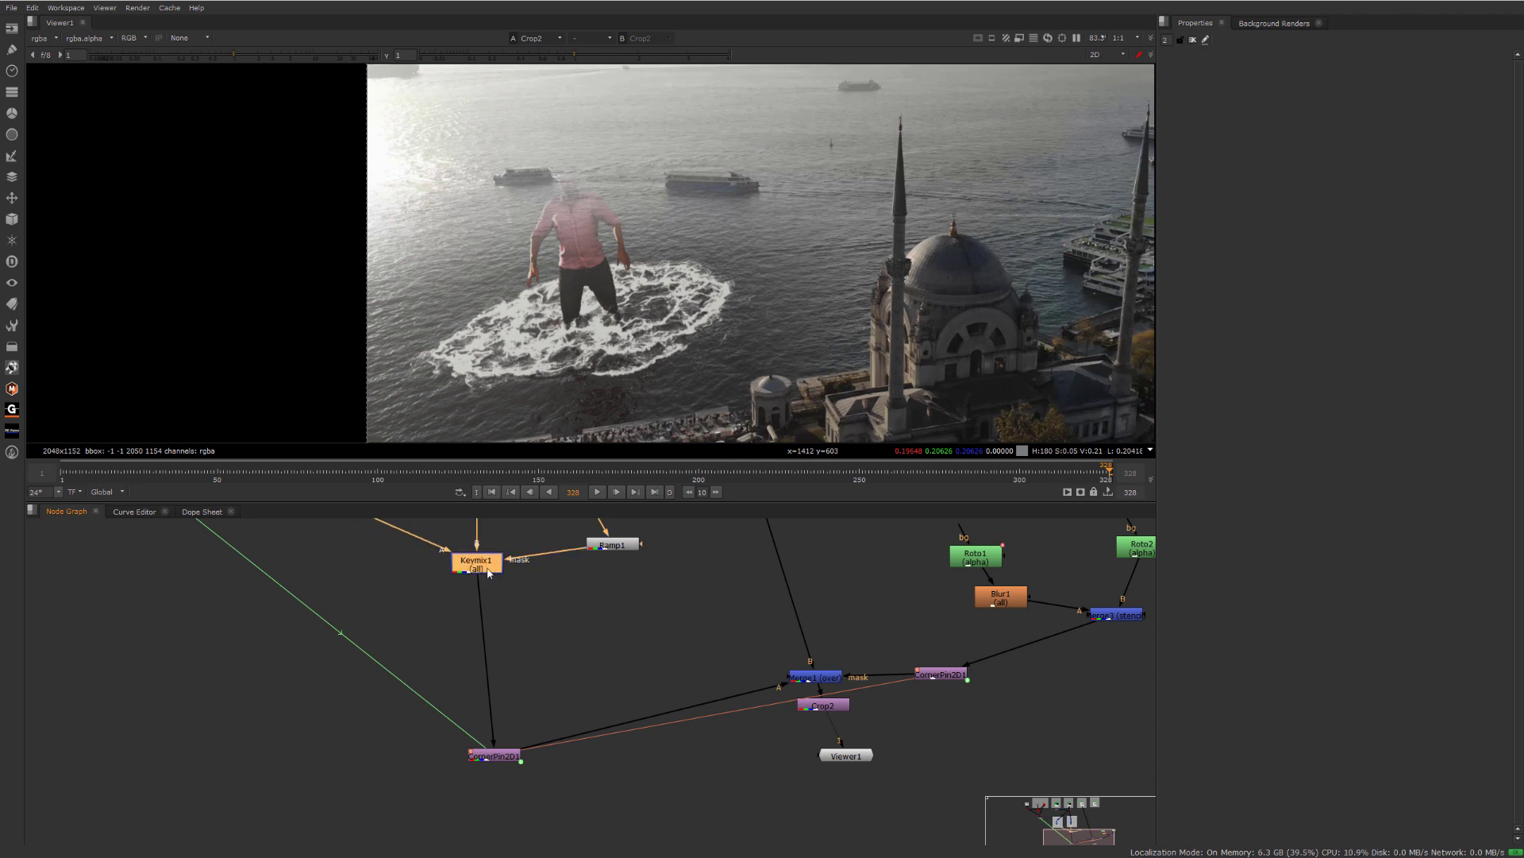
left_click(520, 599)
scroll(522, 597, "up", 3)
middle_click_drag(523, 598, 535, 584)
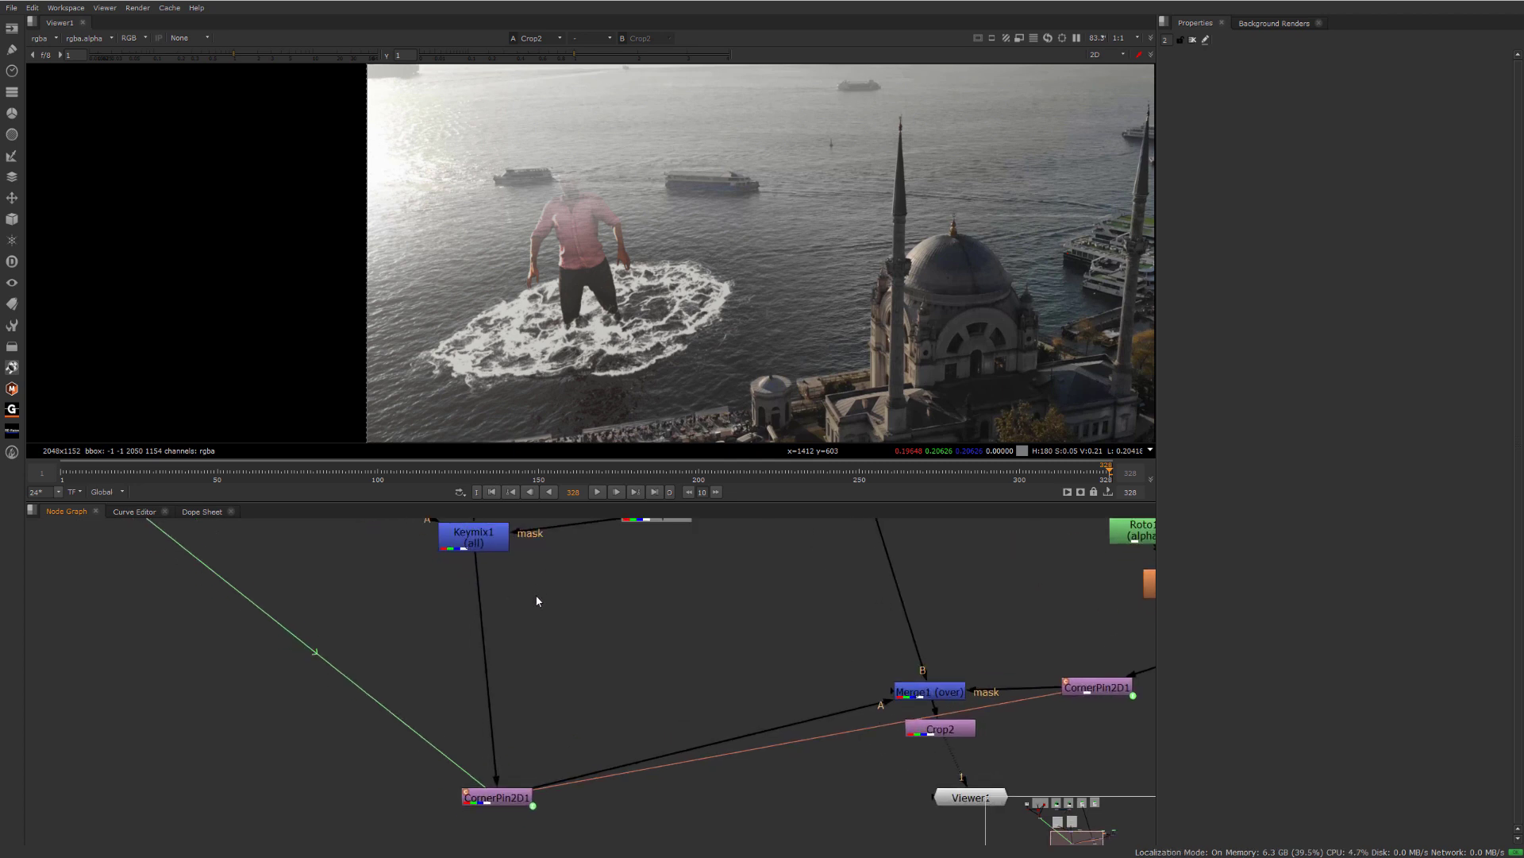
- Insert an Unpremult node followed by a Premult node between Keymix1 and CornerPin2D1
key("Tab")
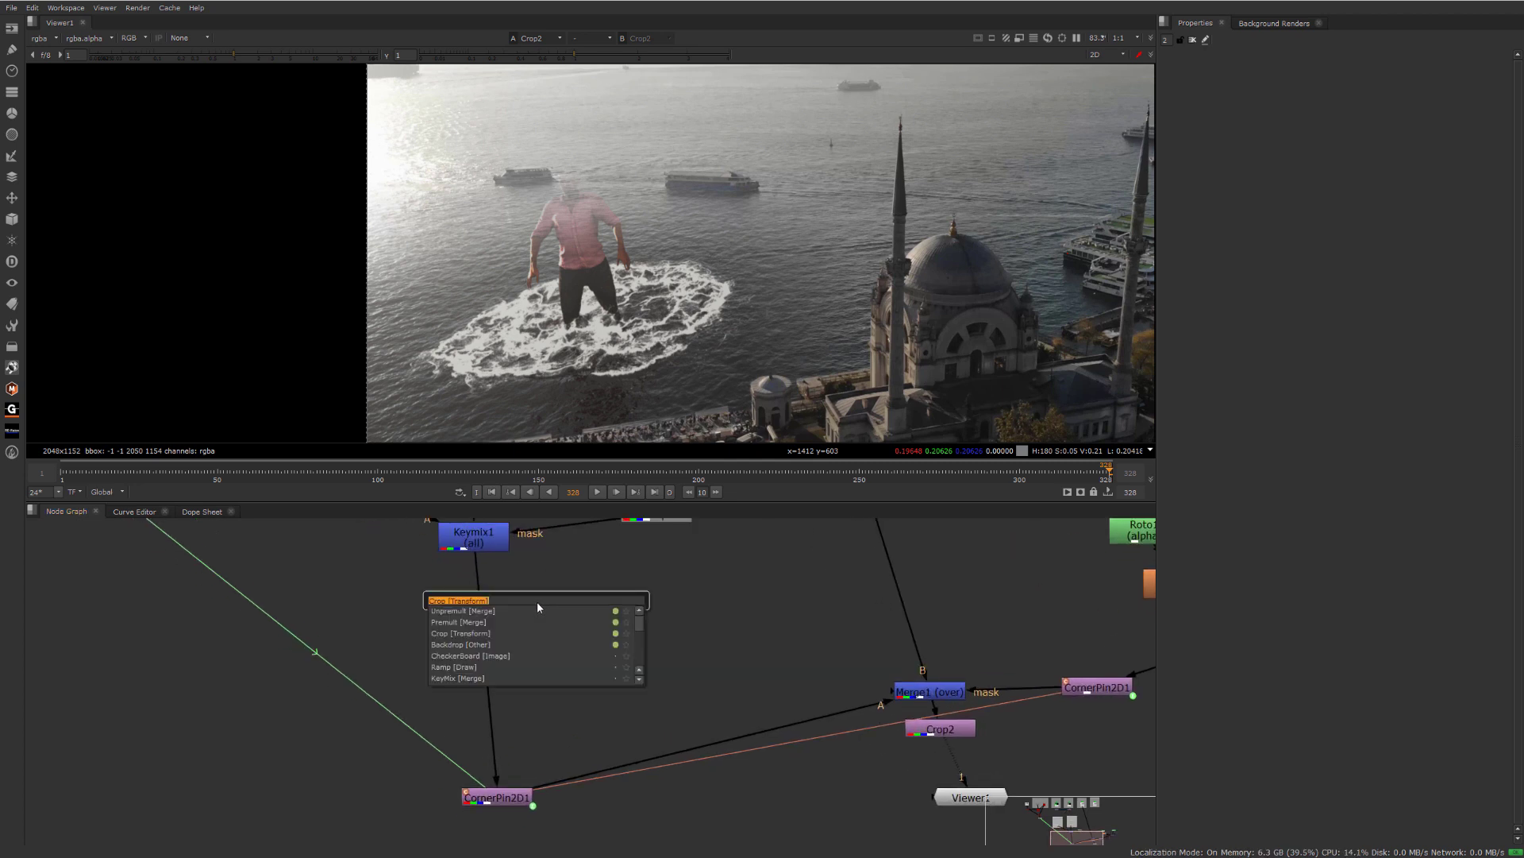
key("Escape")
left_click_drag(555, 610, 509, 599)
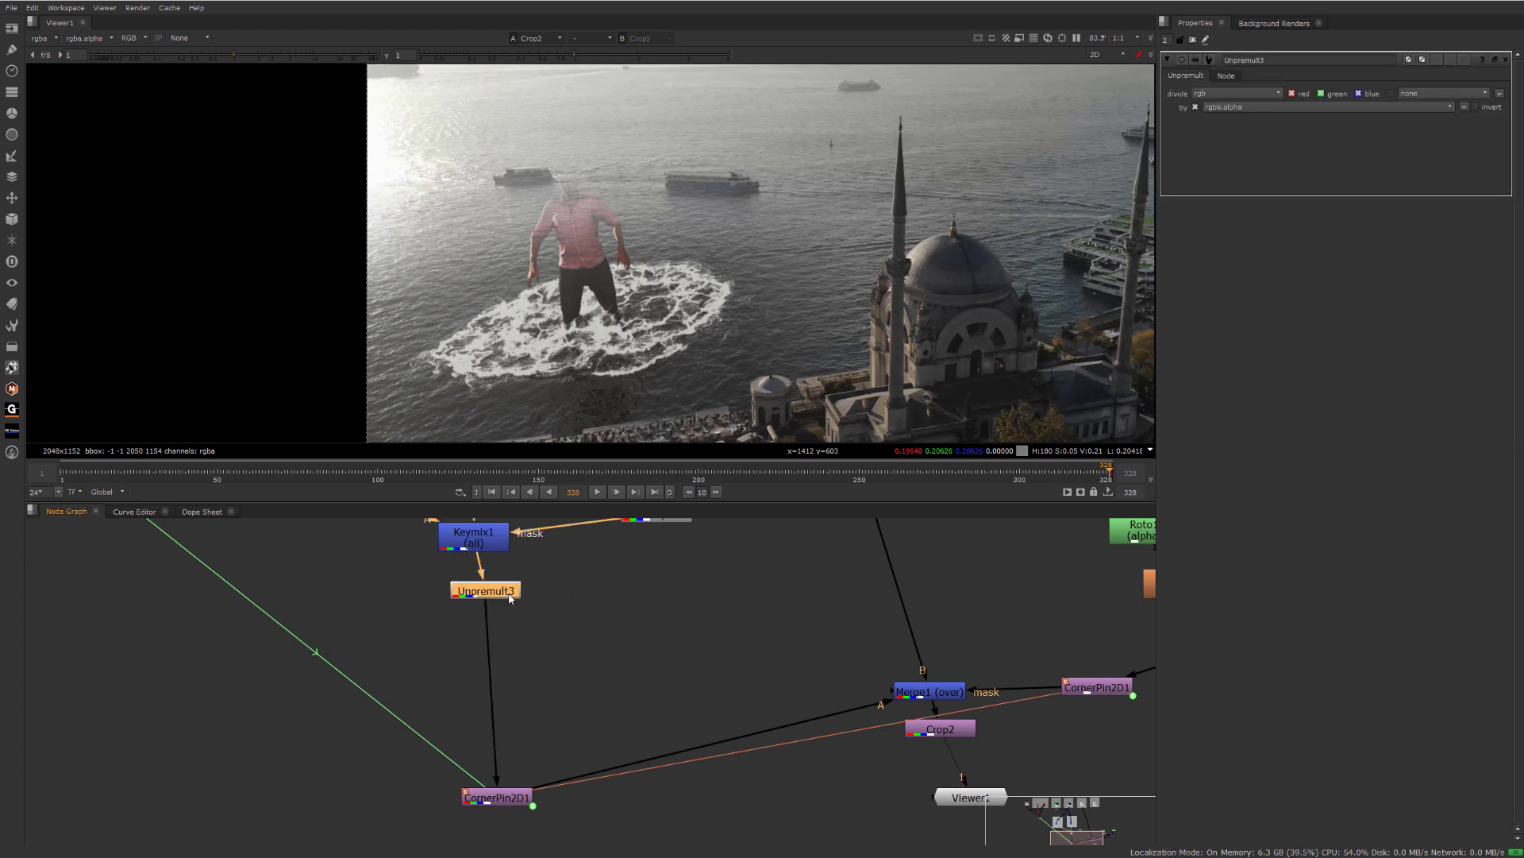
key("Tab")
type("pre")
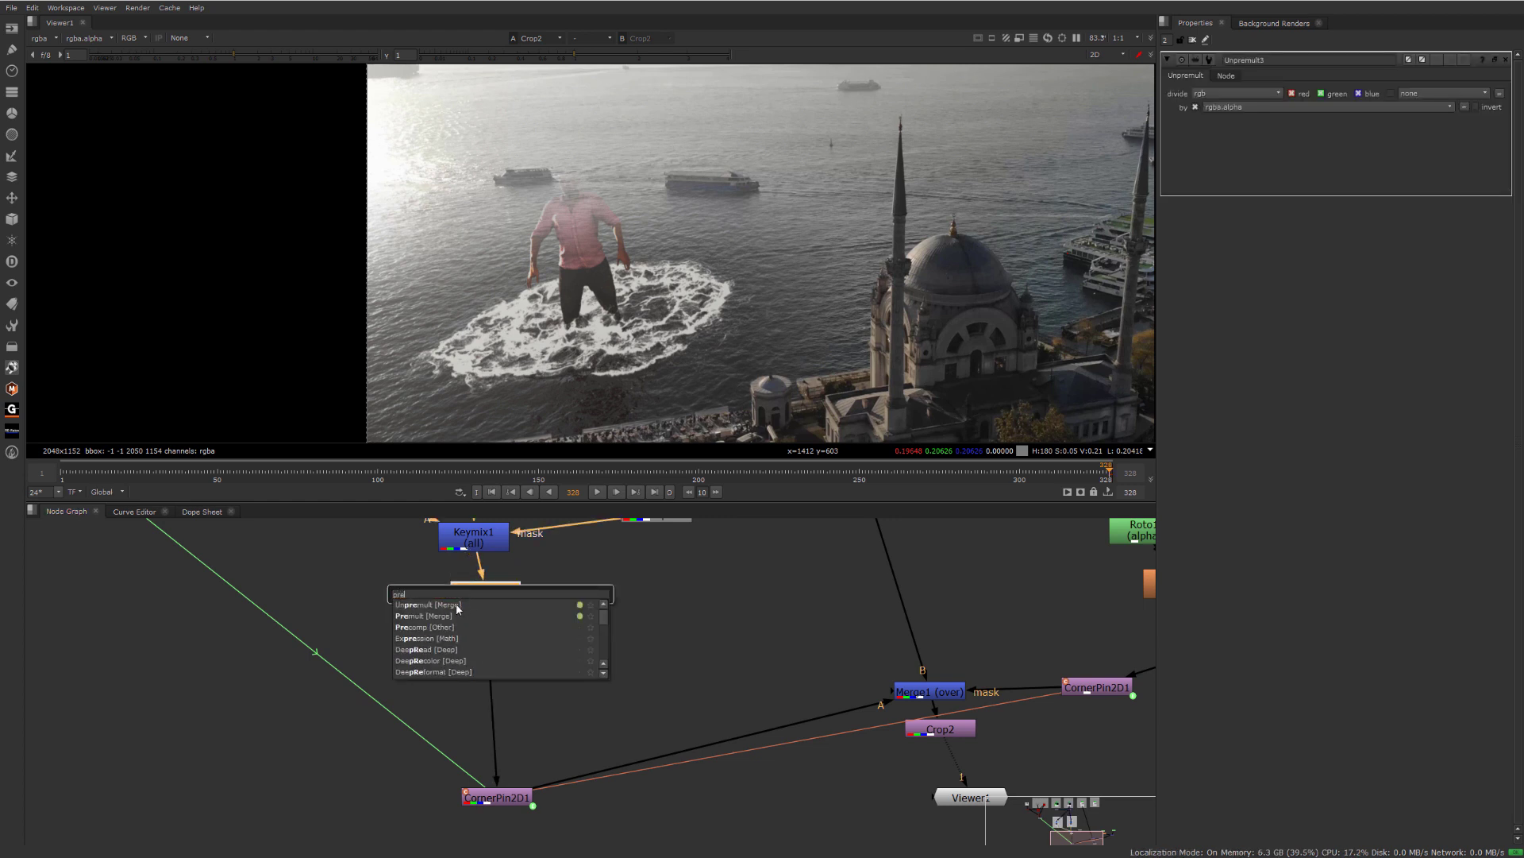
left_click(463, 616)
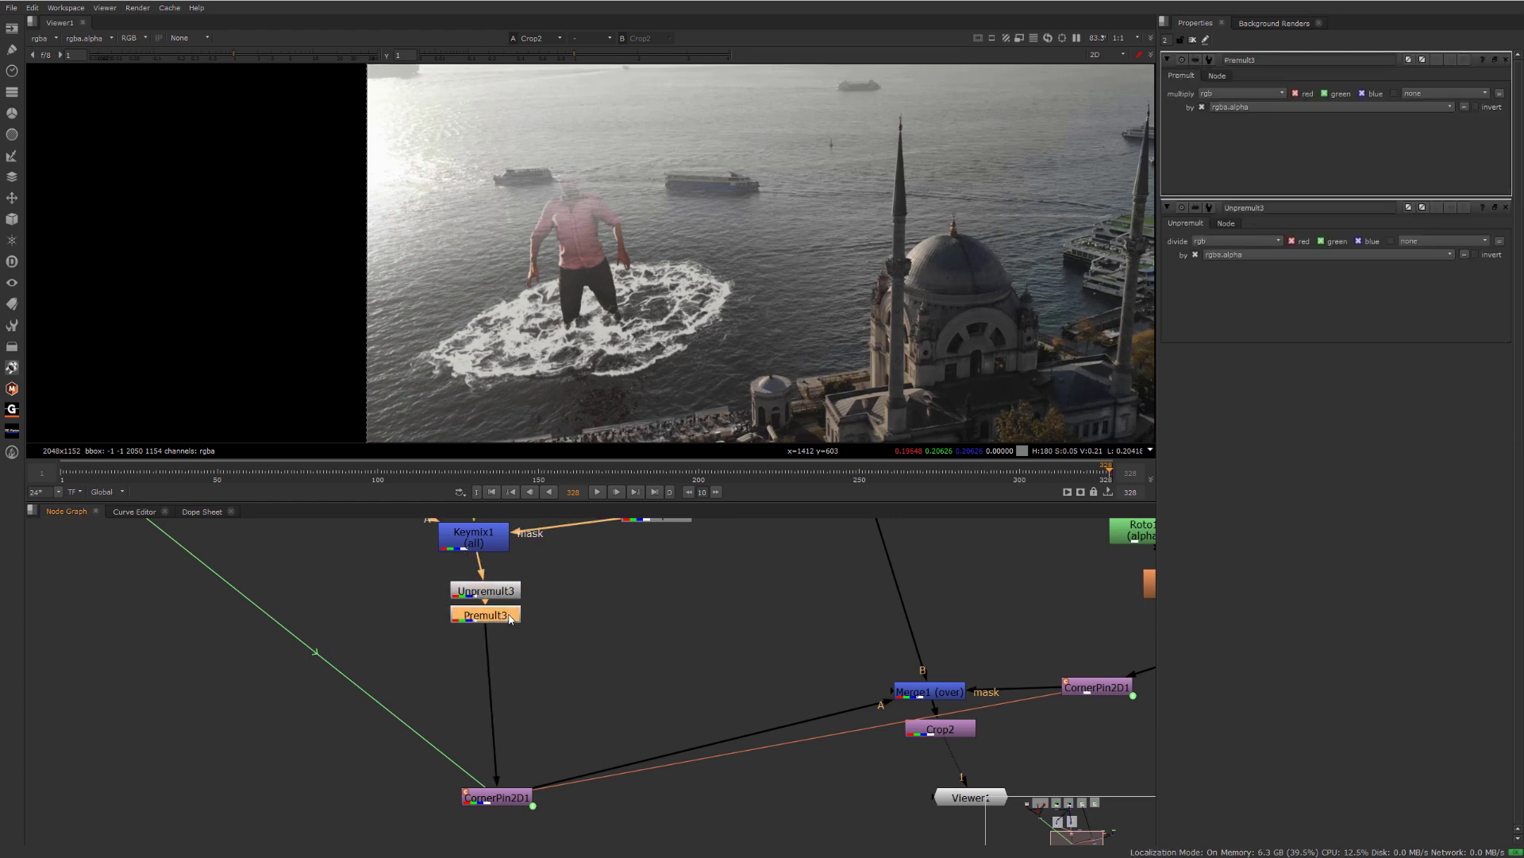
- Space out the Unpremult3 and Premult3 nodes and insert a ColorCorrect node between them
left_click(506, 671)
key("c")
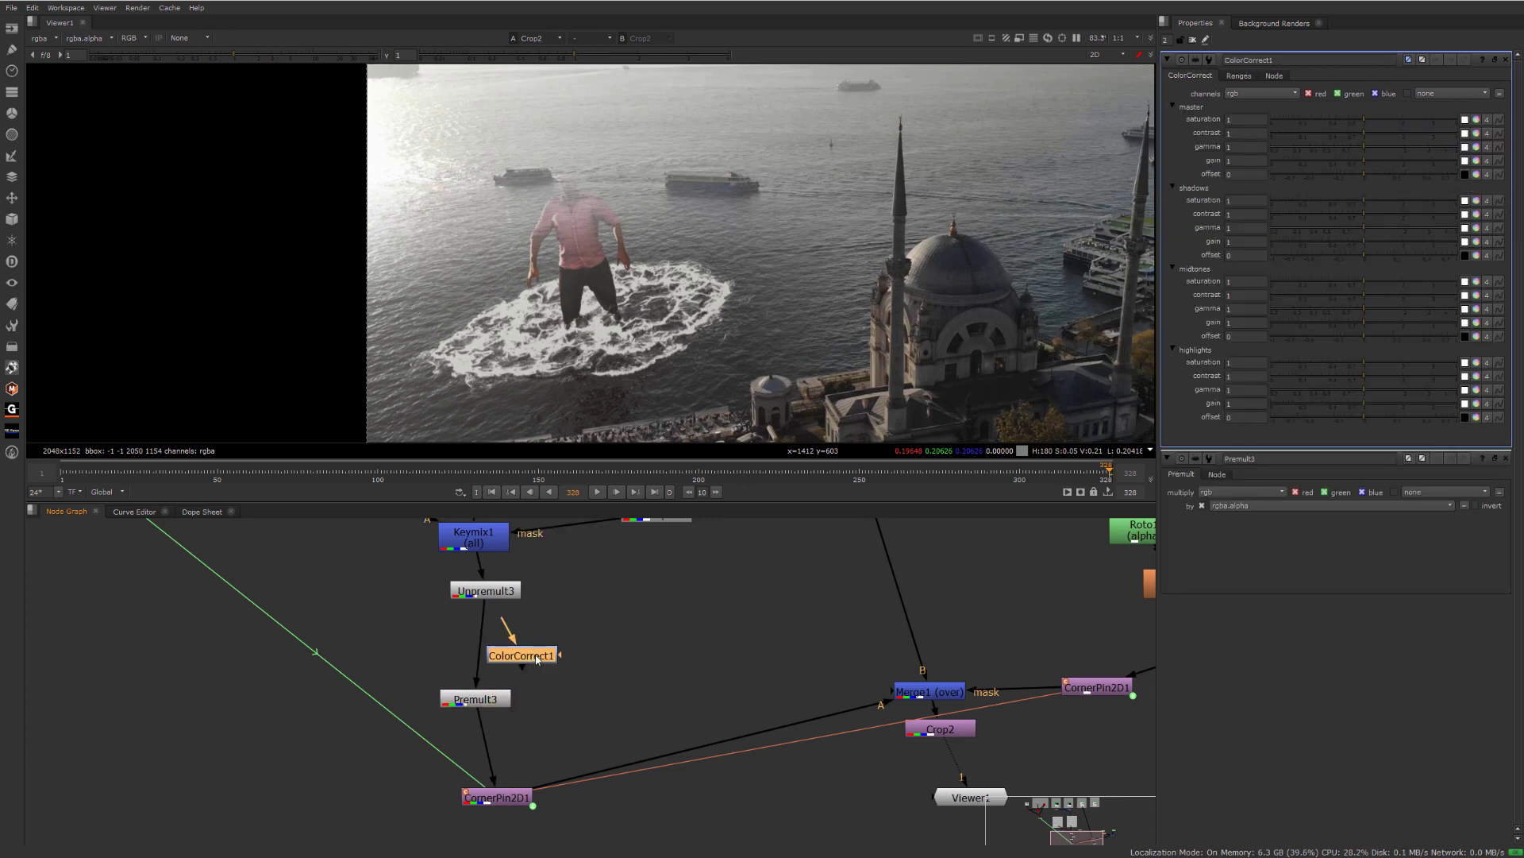
left_click_drag(538, 658, 503, 646)
- Compare the foam with the original sea plate by temporarily disabling Merge1 and enabling it again
middle_click_drag(674, 253, 648, 193)
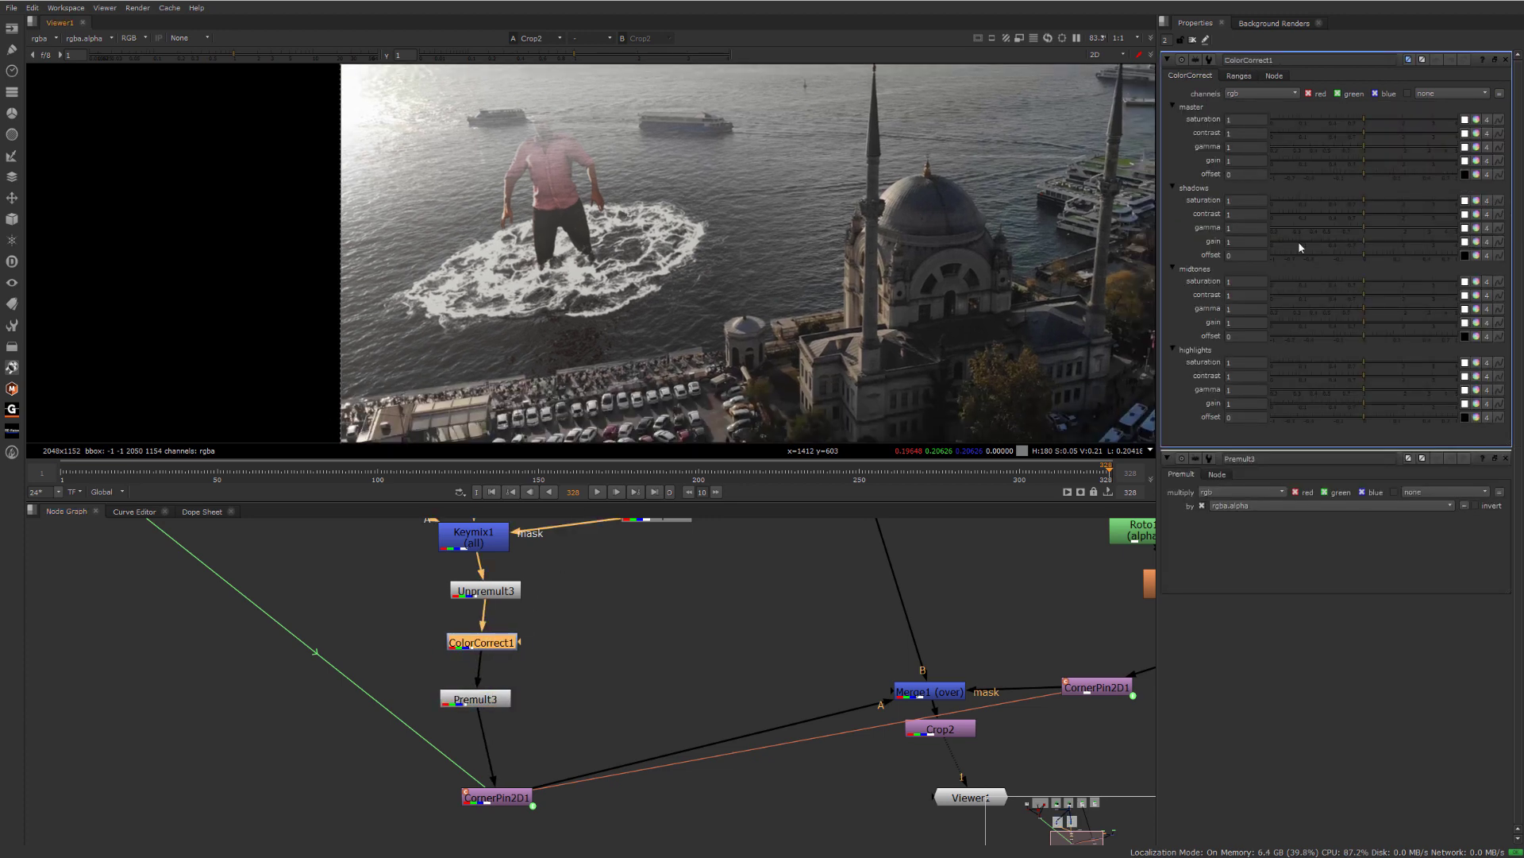
scroll(538, 283, "up", 3)
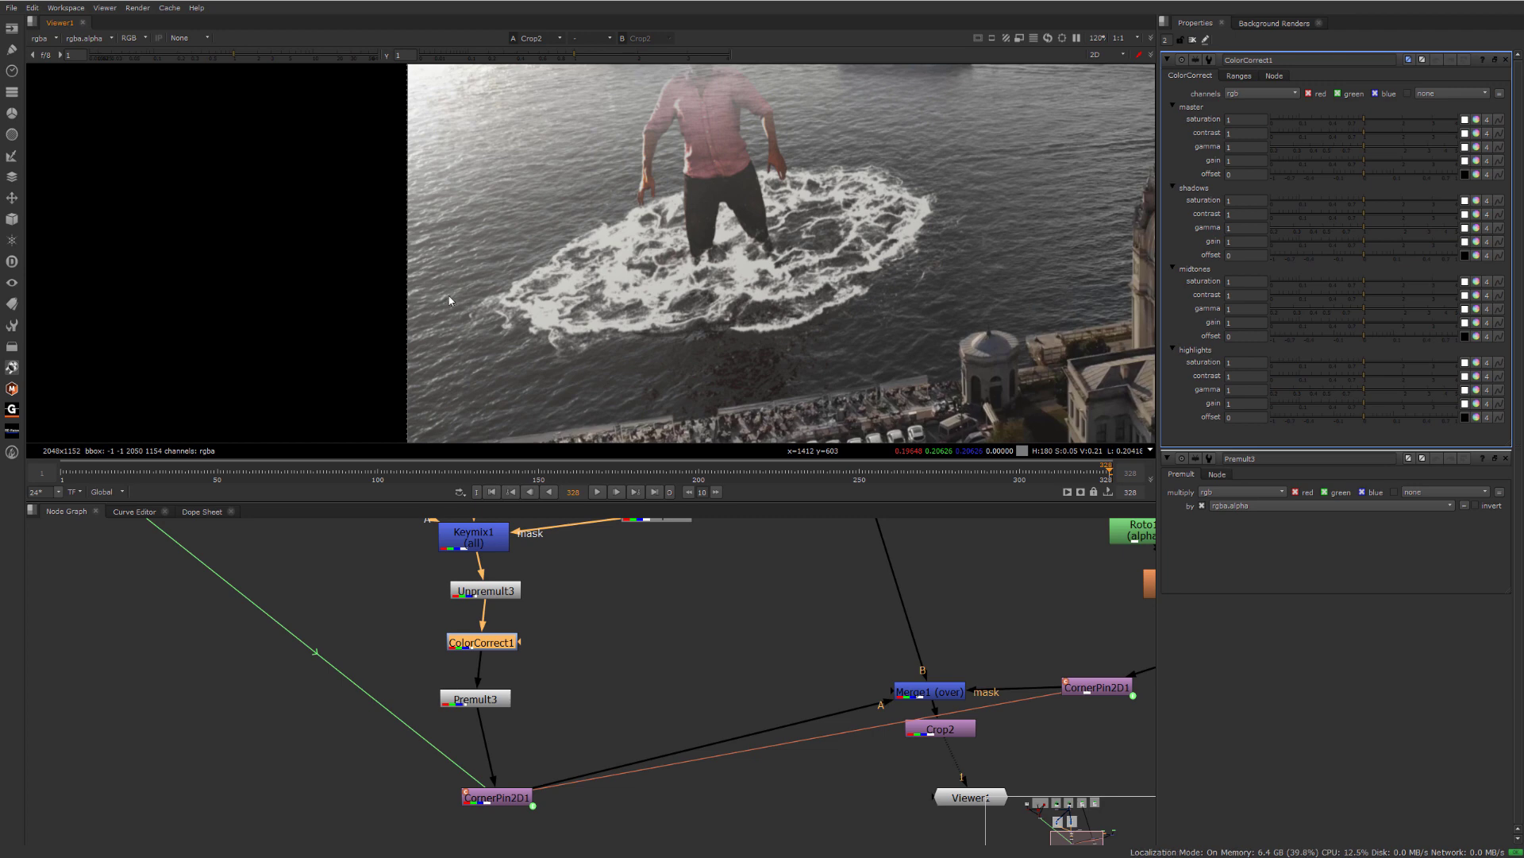
scroll(464, 284, "up", 2)
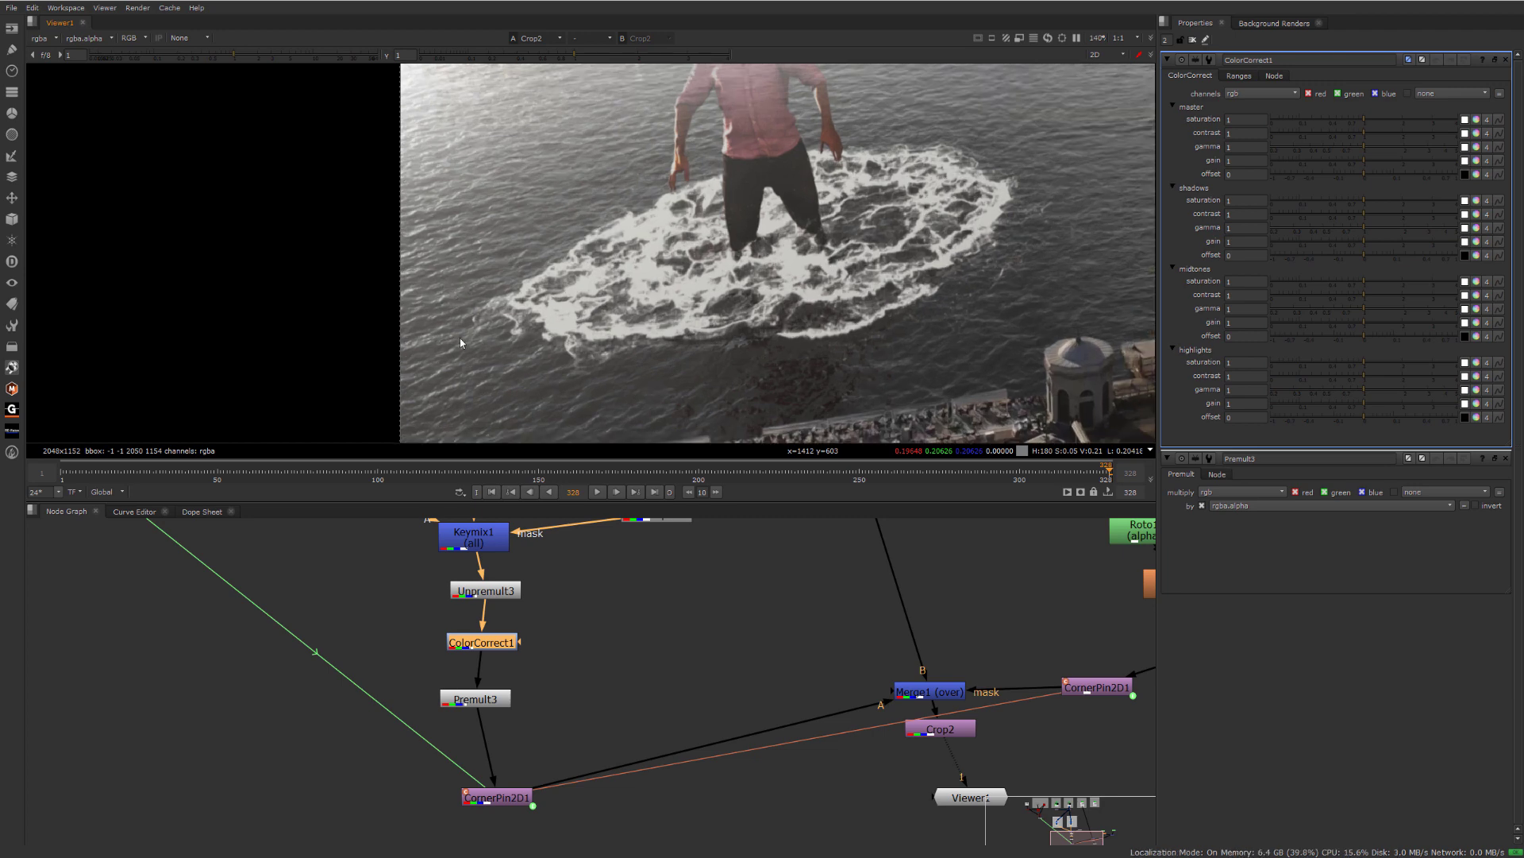
scroll(603, 276, "down", 3)
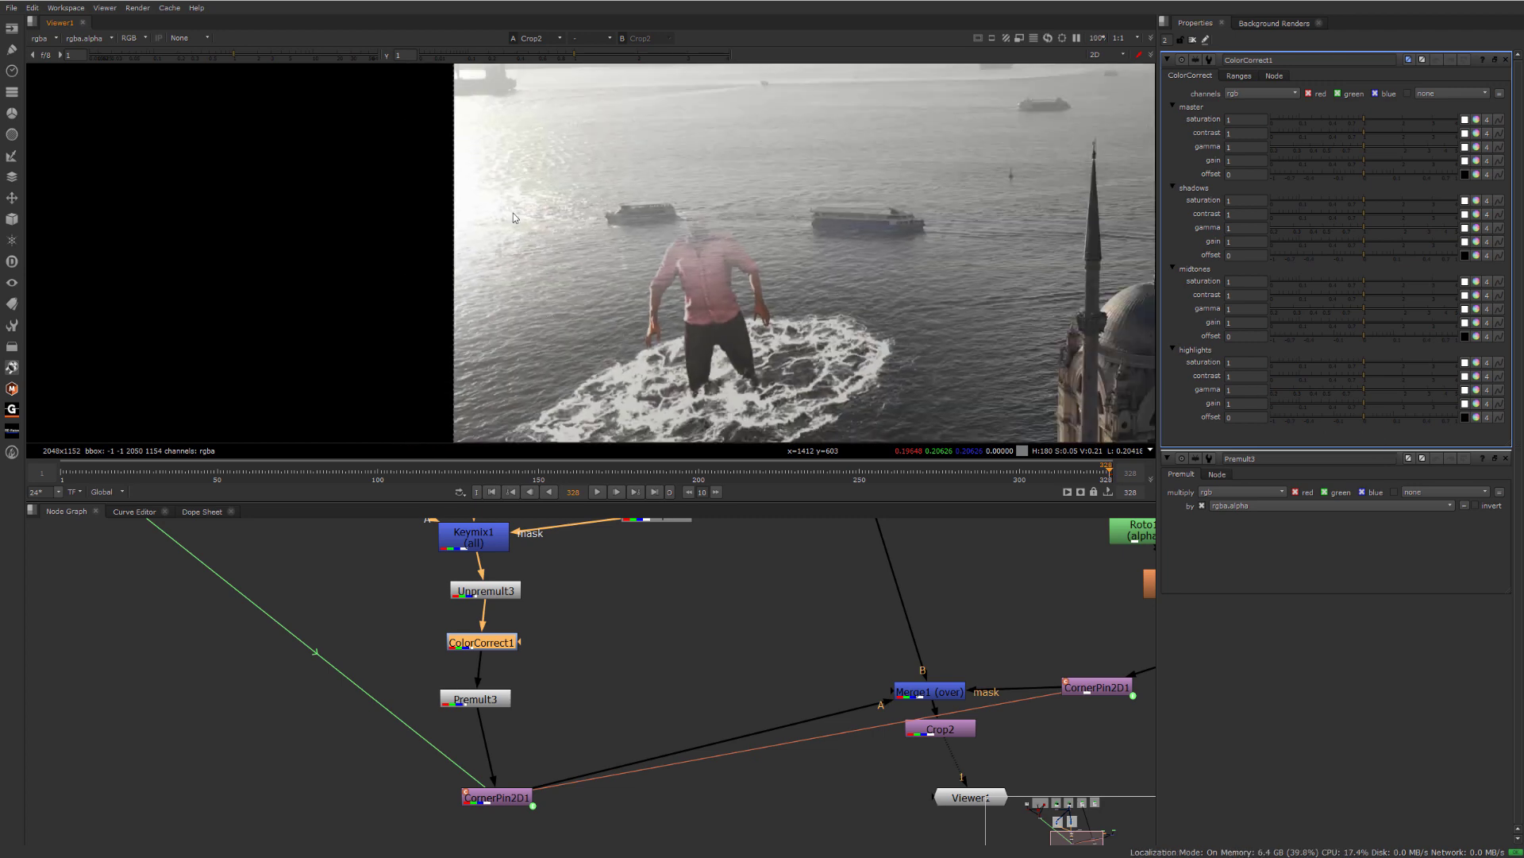
left_click(915, 693)
key("d")
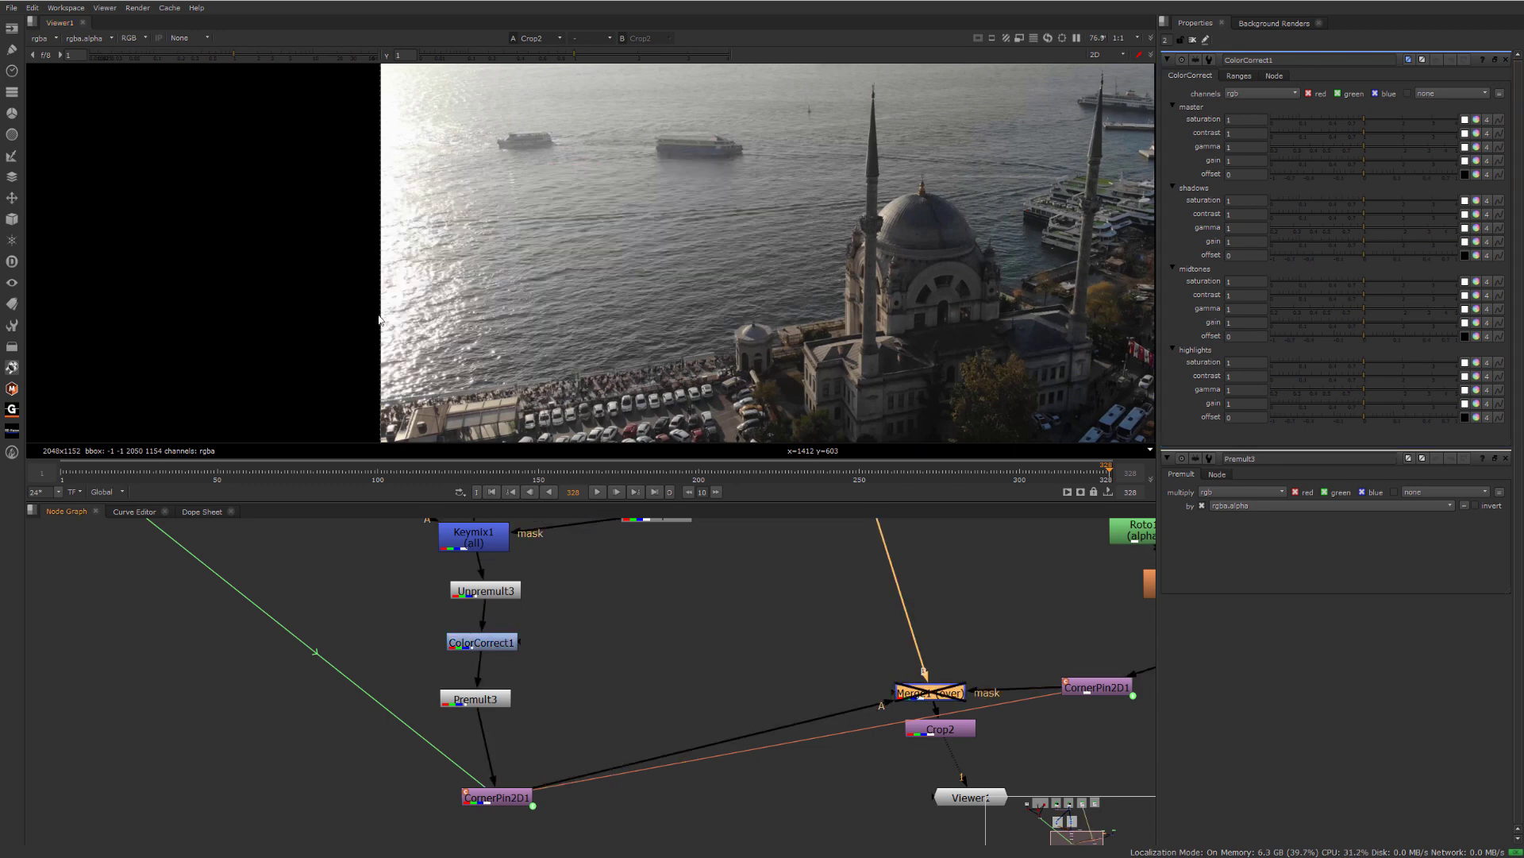
scroll(541, 277, "up", 1)
scroll(541, 277, "up", 1)
key("d")
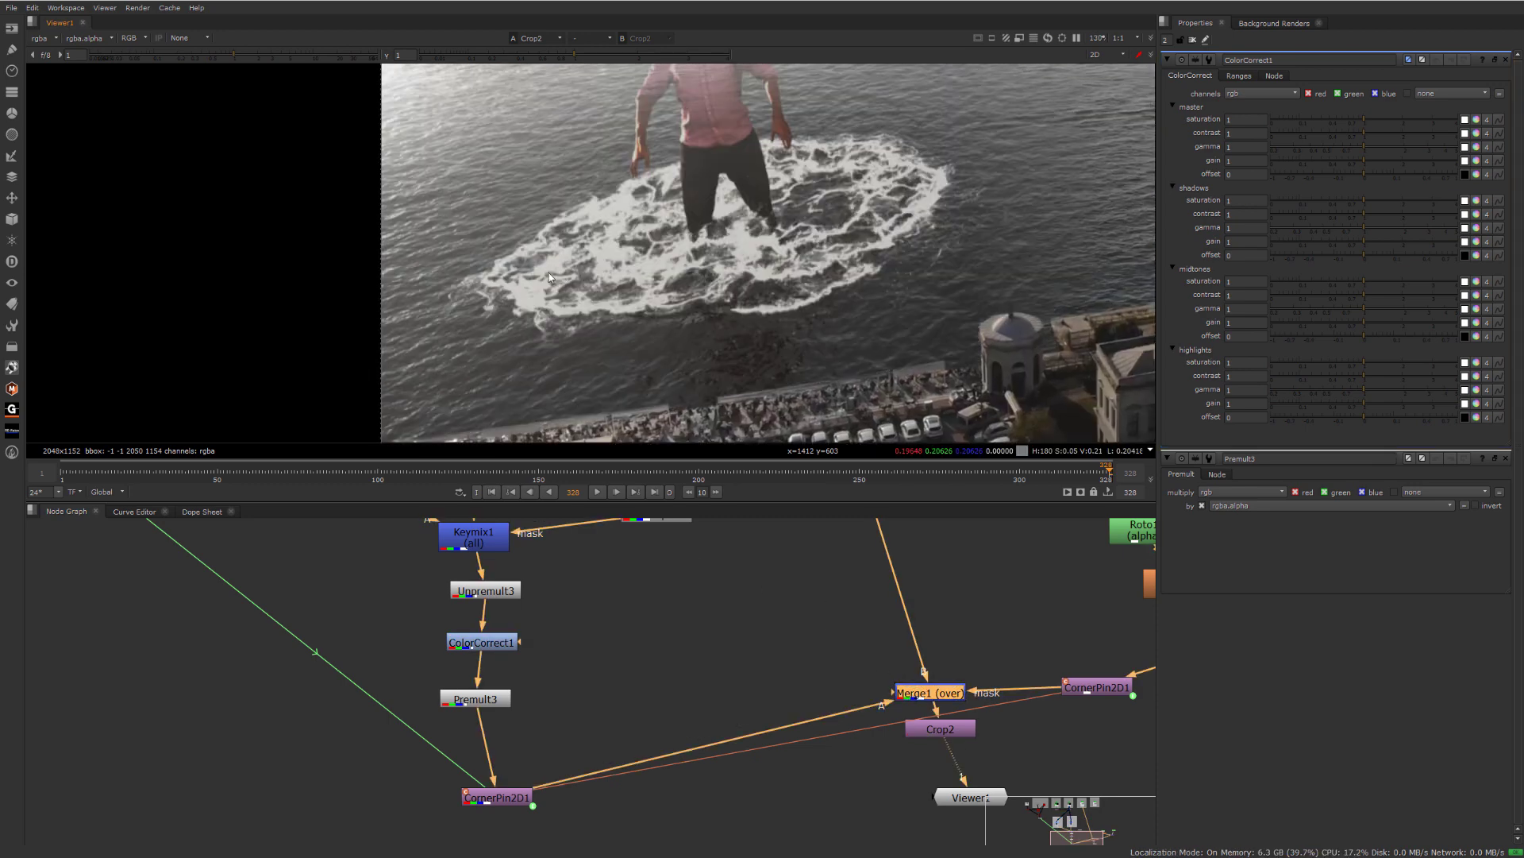
- Set the highlights gain of ColorCorrect1 to 2.2 to brighten the foam
middle_click_drag(504, 305, 464, 324)
left_click_drag(1370, 403, 1409, 398)
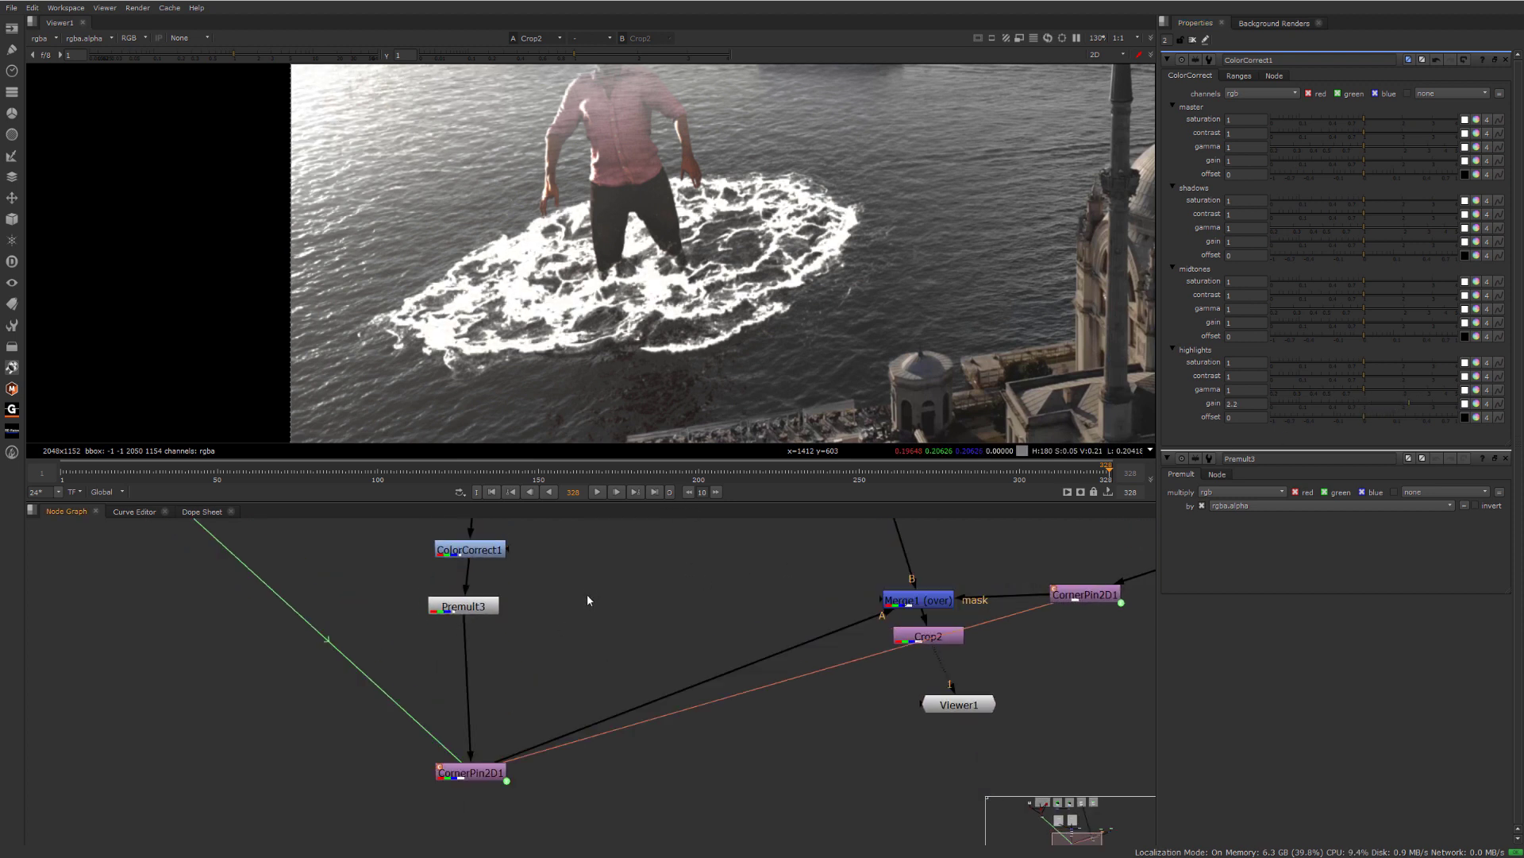
- Insert a SoftClip node between Premult3 and CornerPin2D1, with logarithmic compress conversion and softclip min 0
key("Tab")
type("sof")
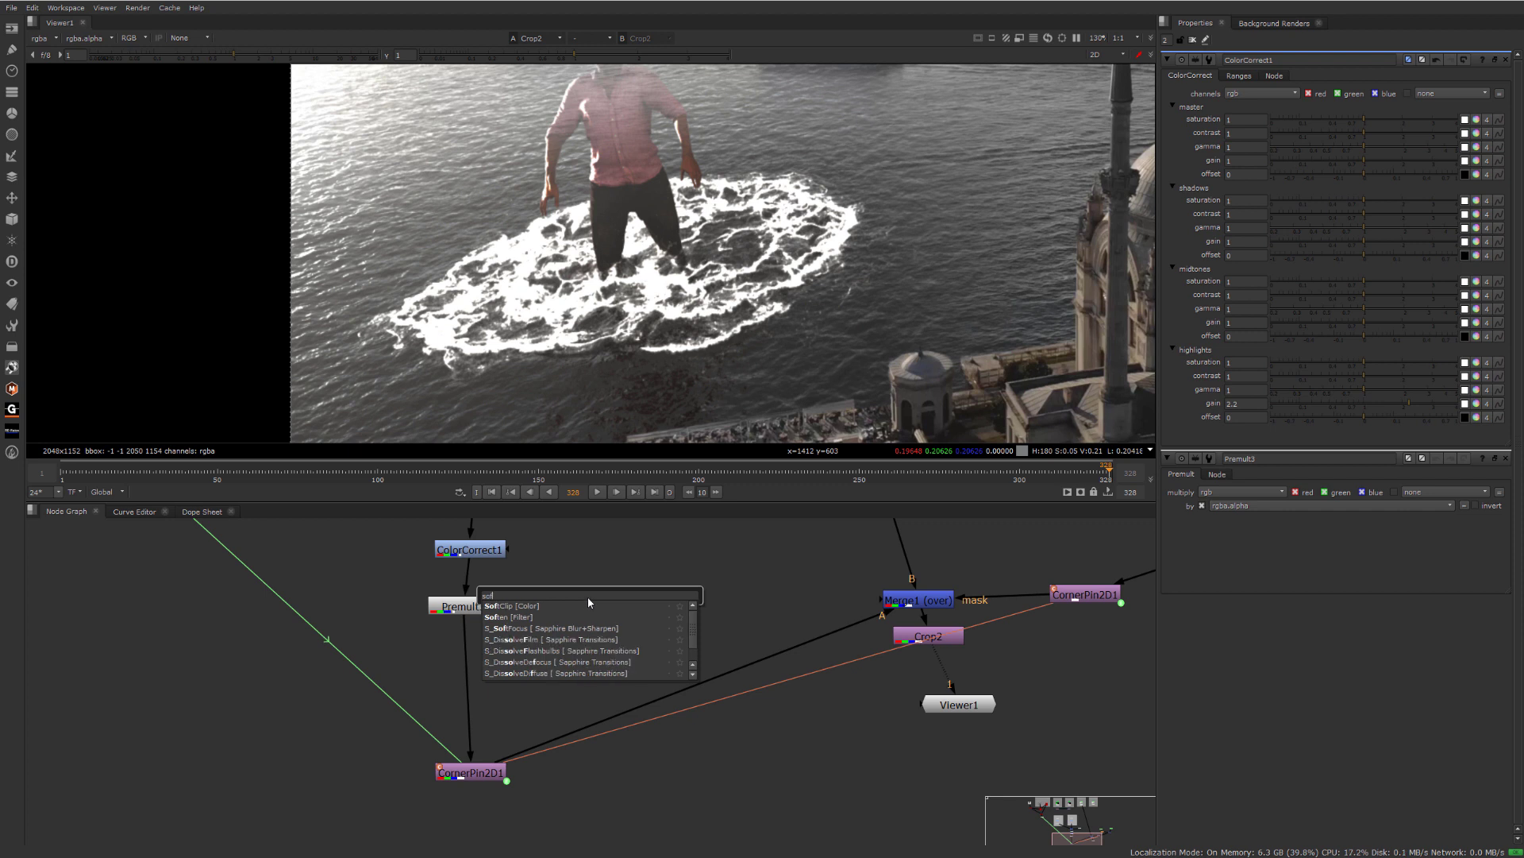
left_click(541, 606)
left_click_drag(587, 603, 477, 667)
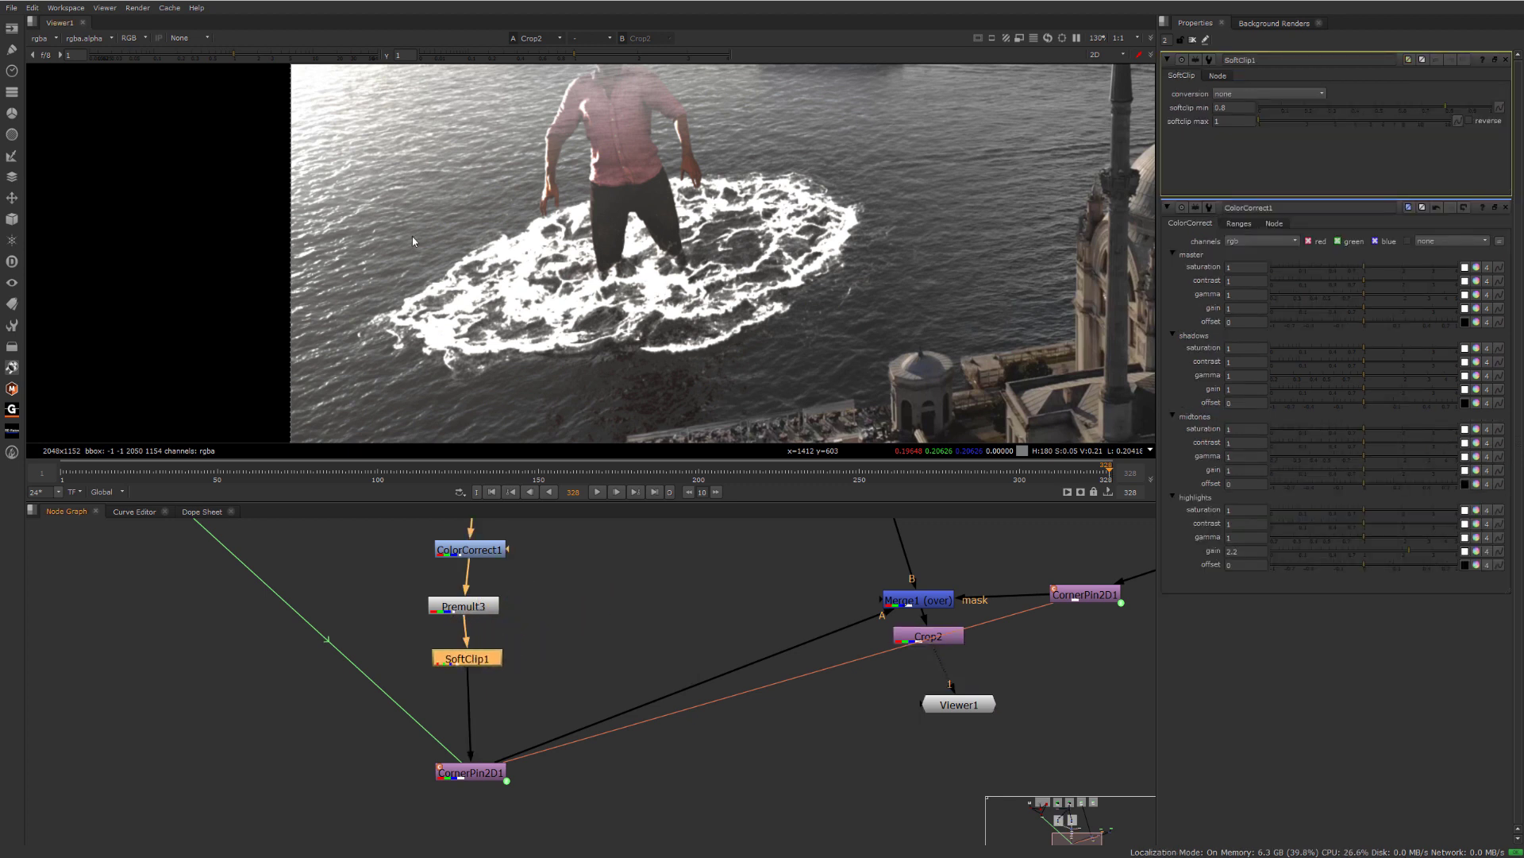
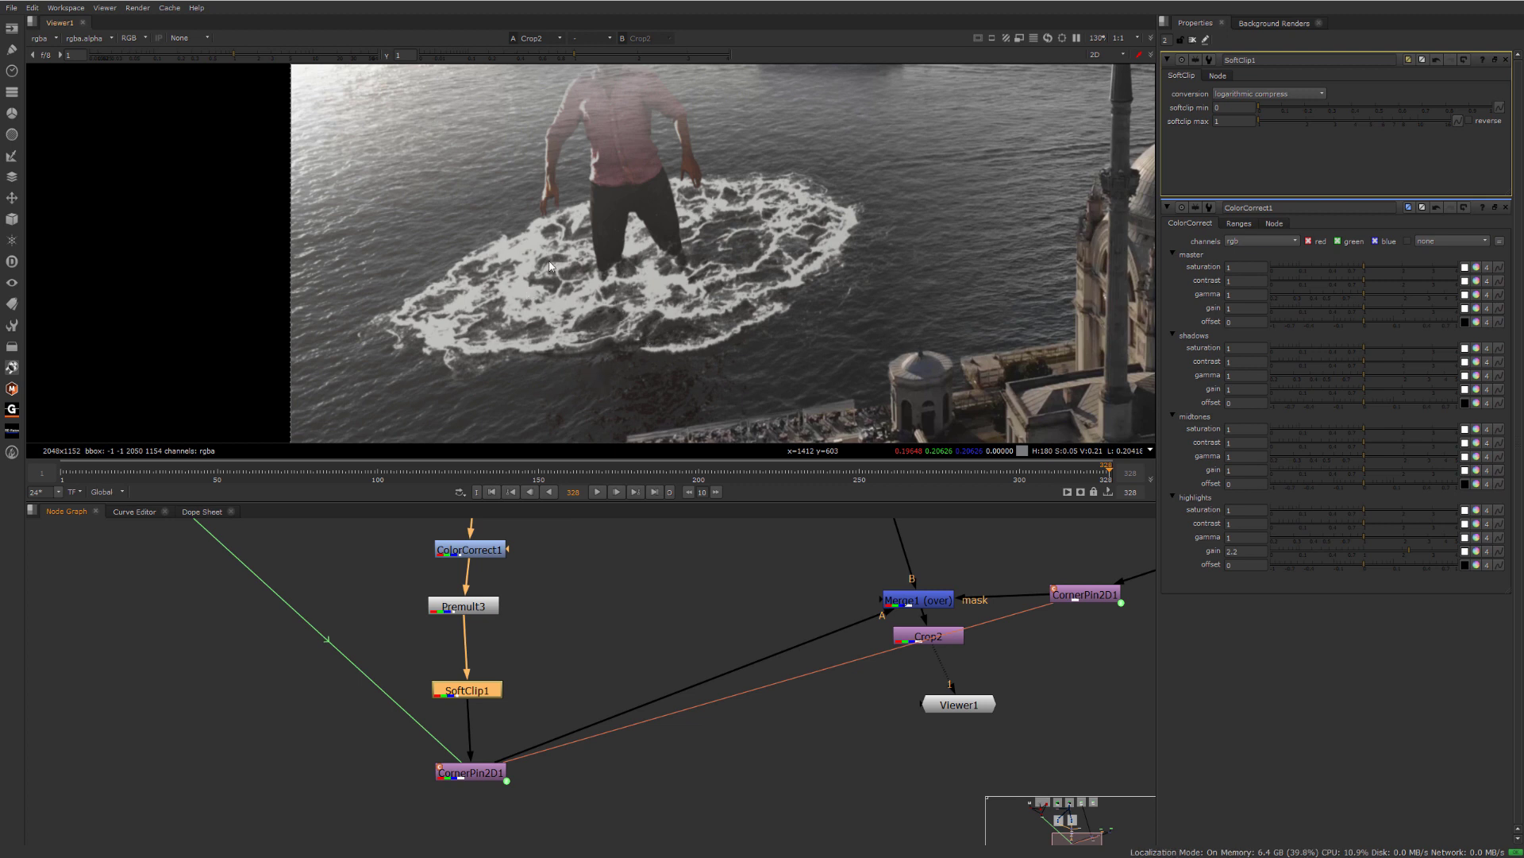
scroll(533, 286, "down", 3)
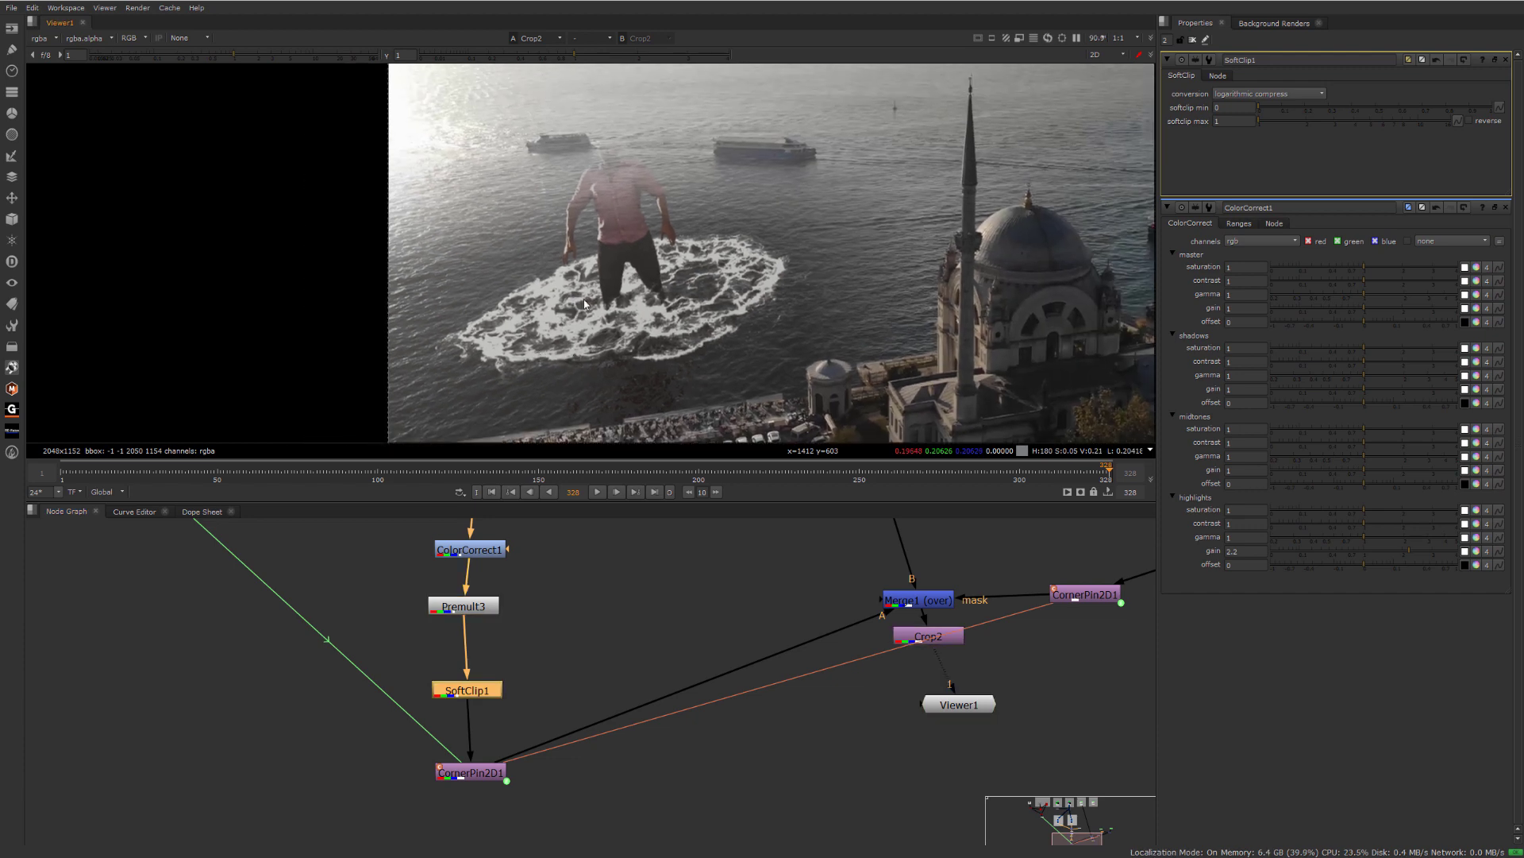
- Reorder the nodes so SoftClip1 sits between ColorCorrect1 and Premult3, with Premult3 feeding CornerPin2D1
left_click_drag(486, 691, 482, 691)
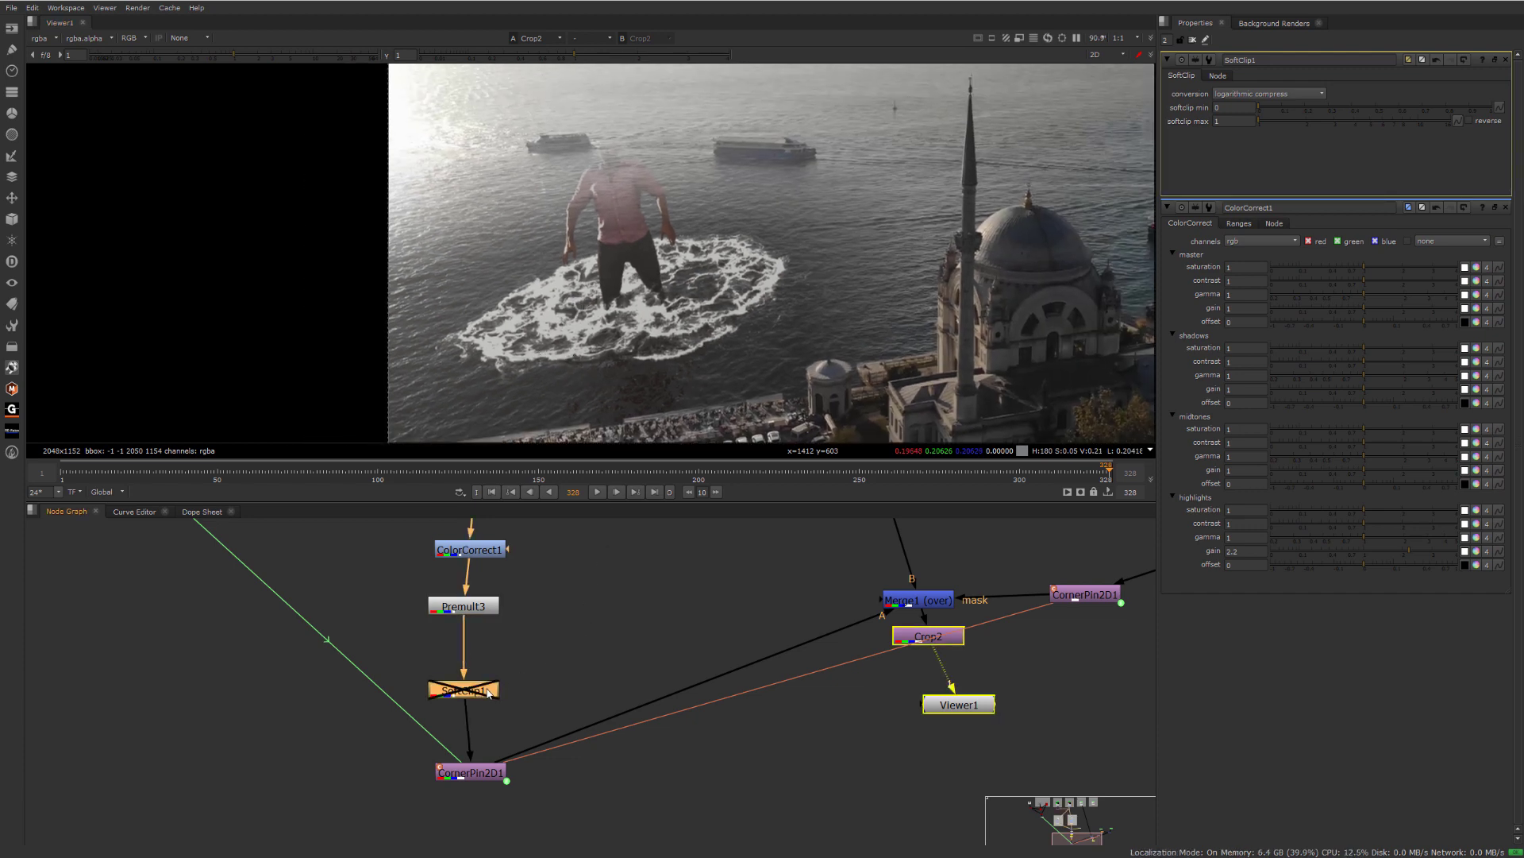
double_click(488, 556)
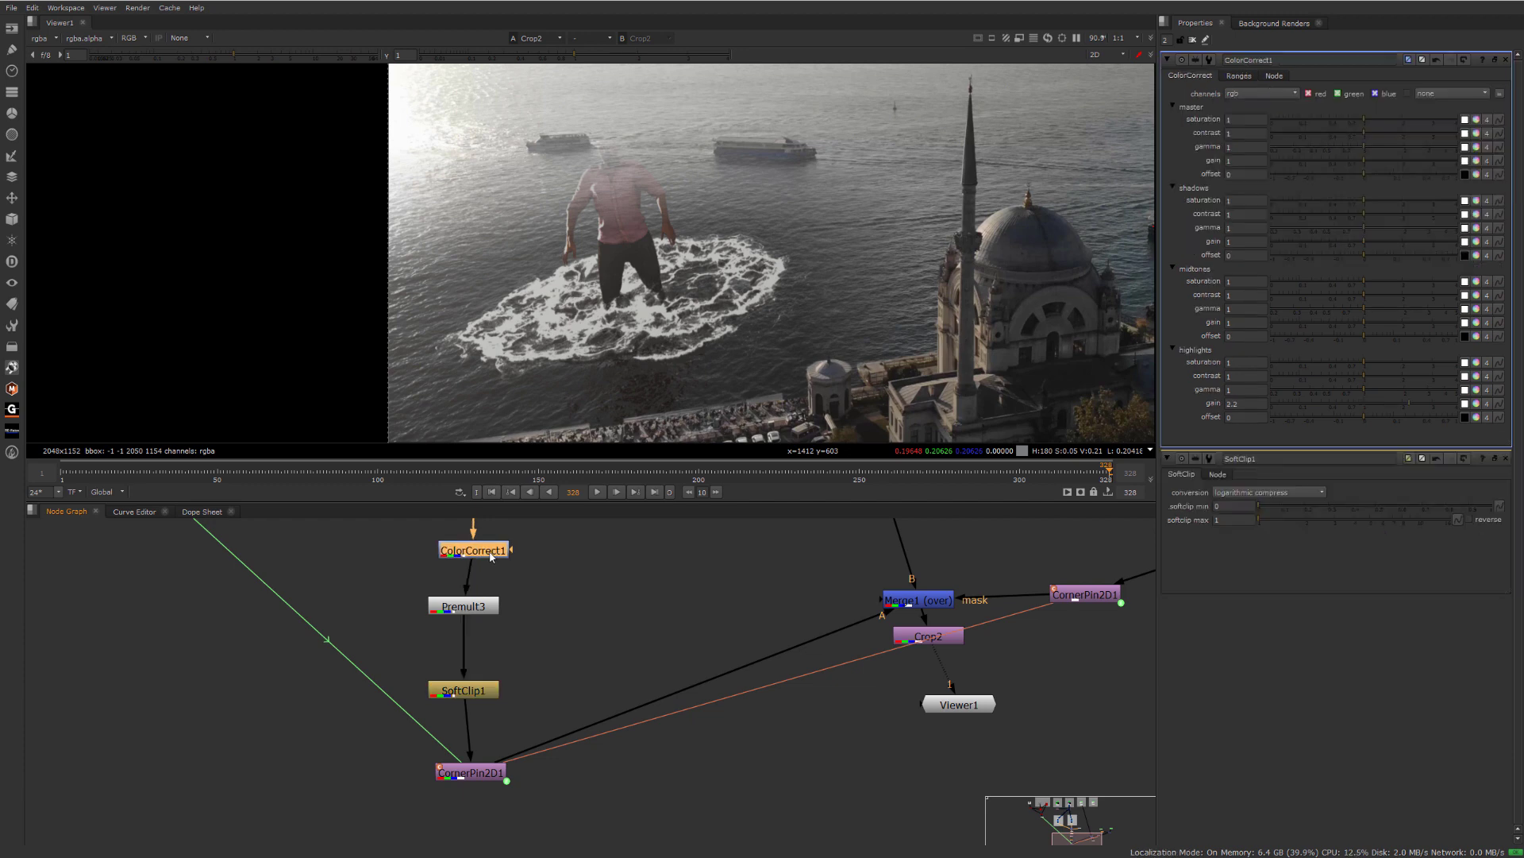
left_click_drag(486, 692, 638, 646)
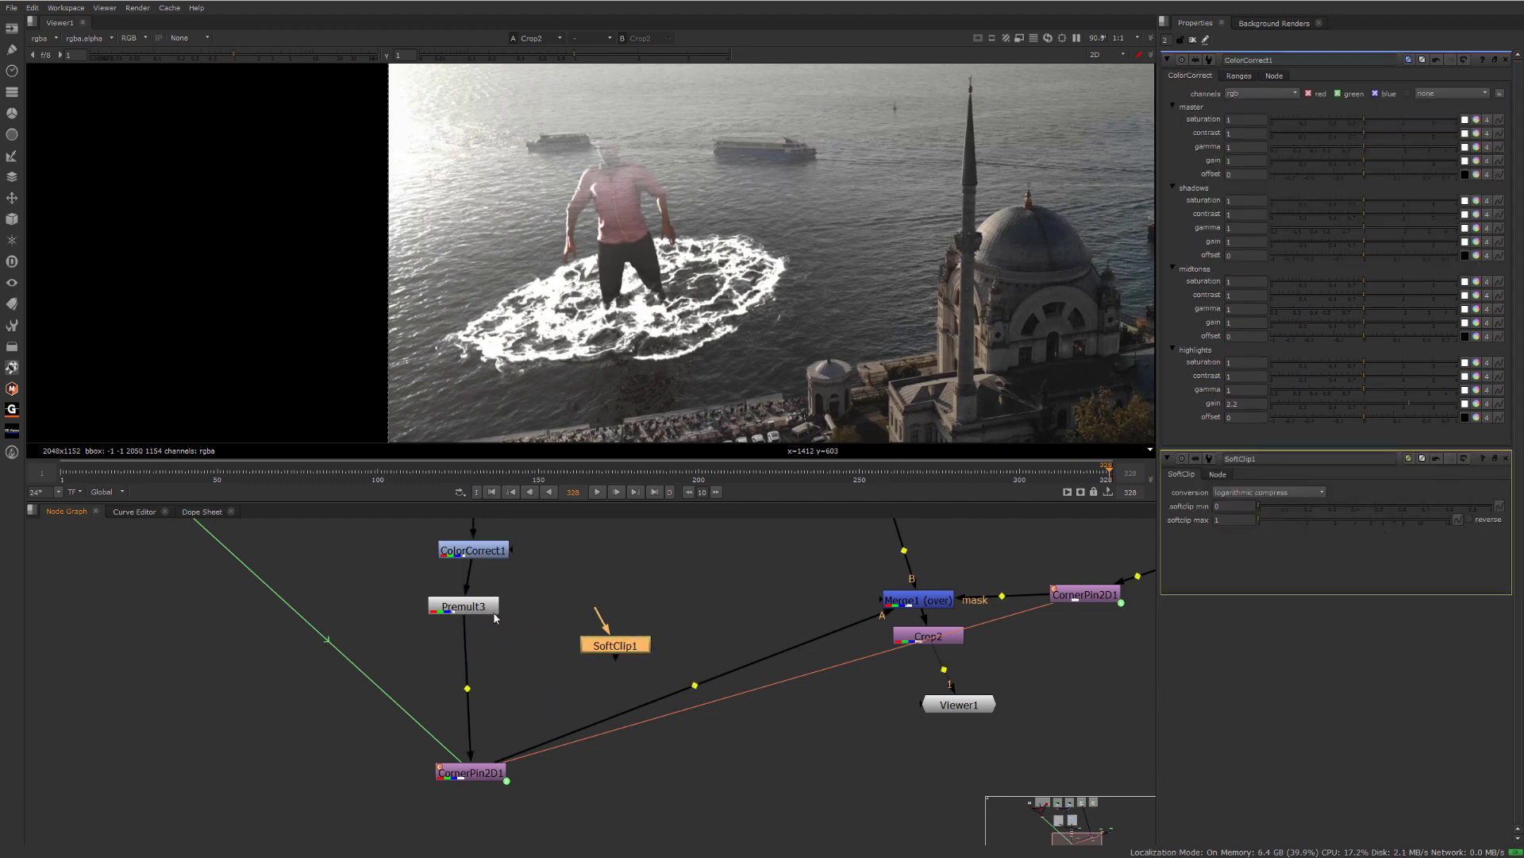
left_click_drag(480, 608, 498, 675)
left_click_drag(595, 645, 491, 695)
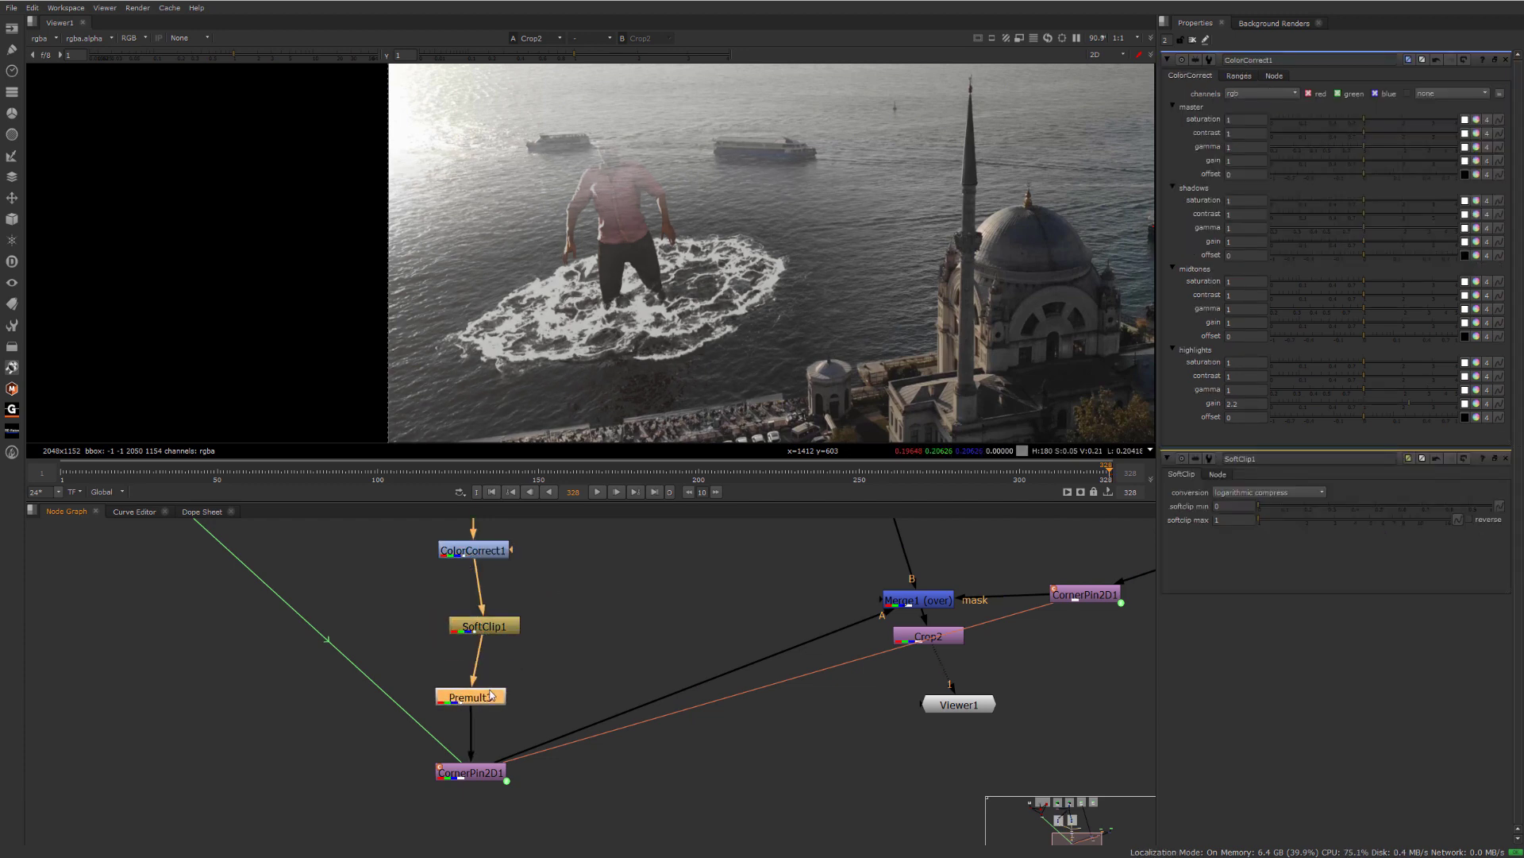
left_click_drag(501, 633, 482, 652)
middle_click_drag(510, 616, 531, 657)
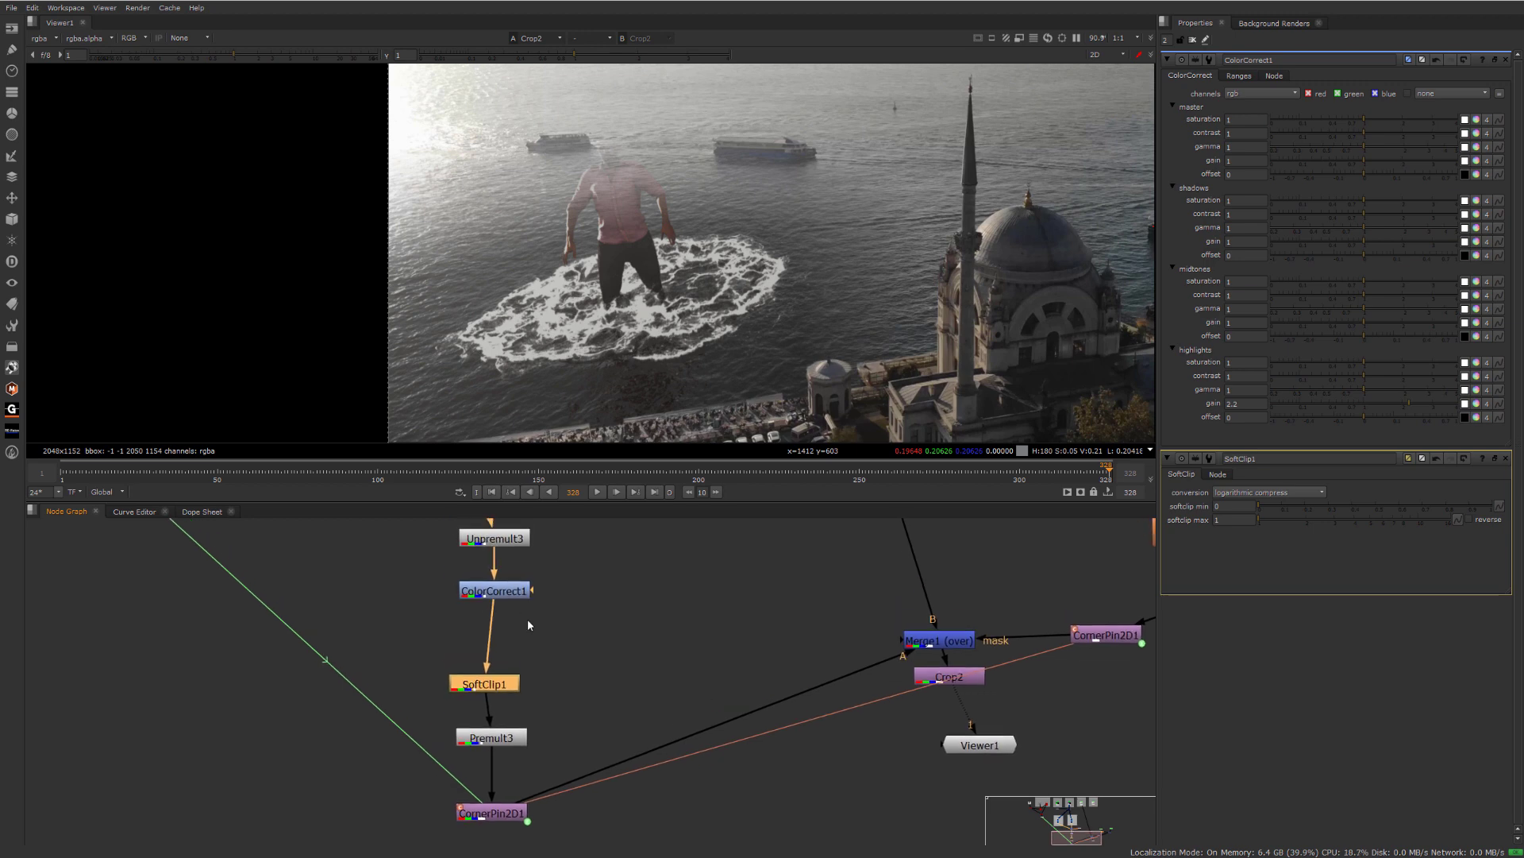
- Set ColorCorrect1's master gain to 1.76, midtones gain to 1.2 and highlights gain to 1.86, and check the foam against the plate
left_click(494, 590)
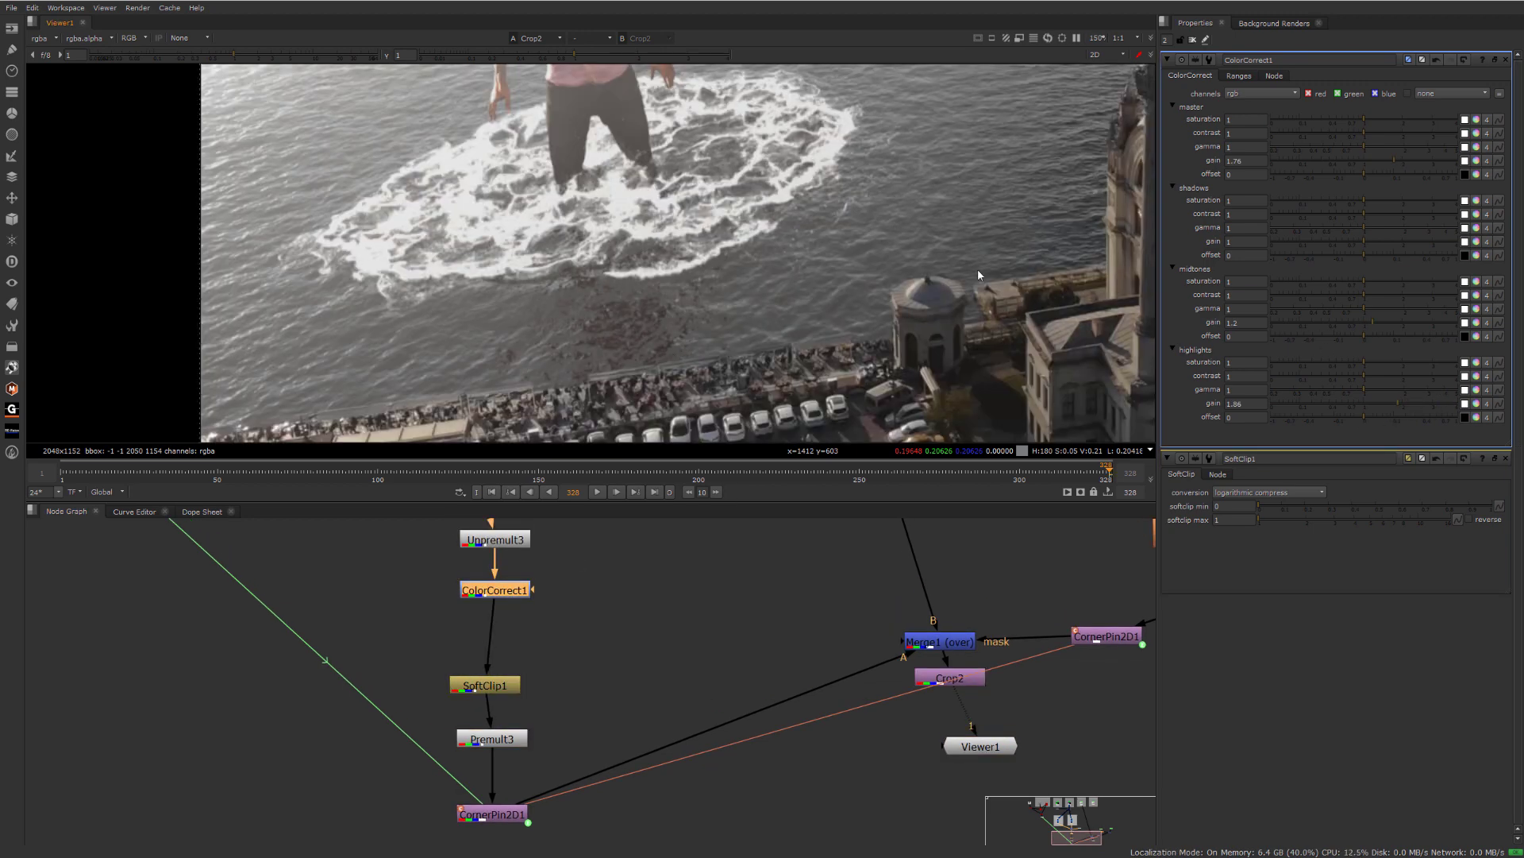
scroll(978, 273, "up", 5)
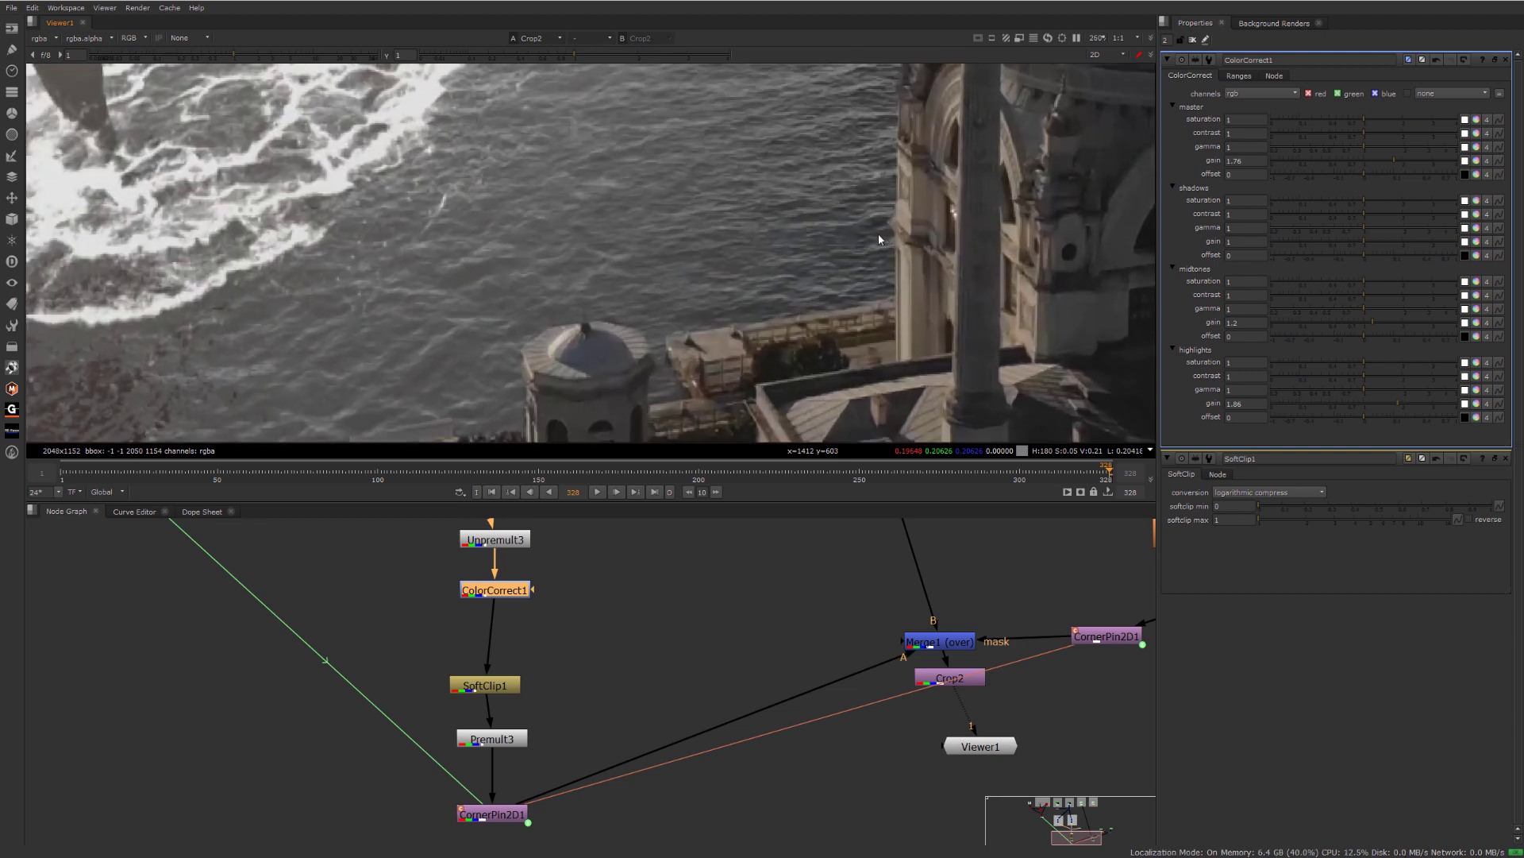
scroll(878, 234, "down", 5)
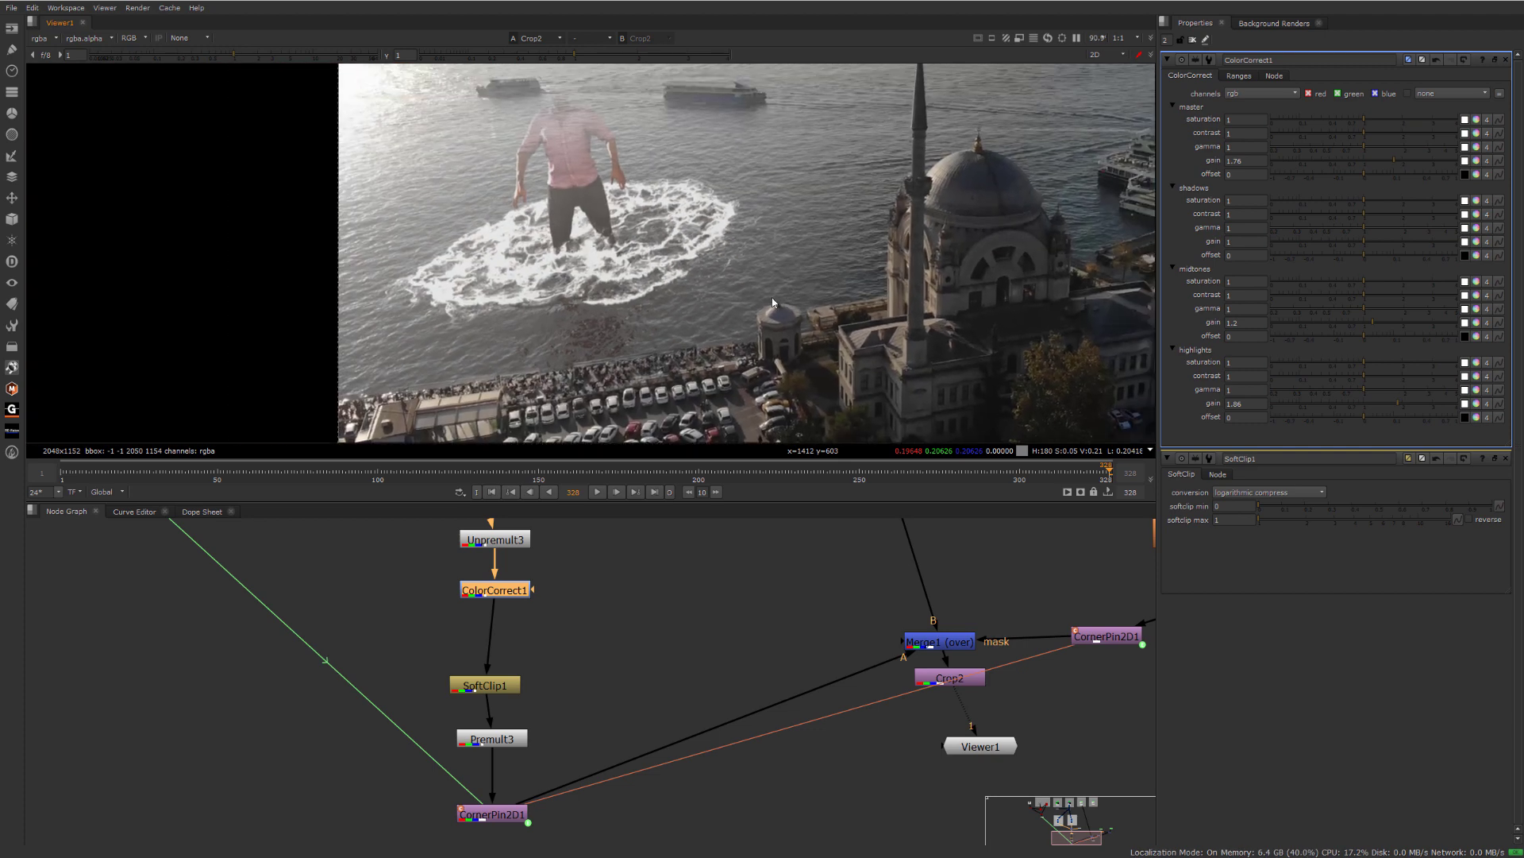
scroll(747, 298, "down", 2)
middle_click_drag(773, 303, 683, 312)
- Insert a ColorCorrect node between Crop1 and the max lift grade, and a clone of it between Crop1 and the min lift grade
mouse_move(634, 562)
middle_mouse_down()
mouse_move(752, 681)
mouse_move(698, 623)
mouse_move(736, 677)
middle_mouse_up()
scroll(732, 700, "down", 1)
middle_click_drag(585, 555, 643, 682)
middle_click_drag(661, 545, 641, 611)
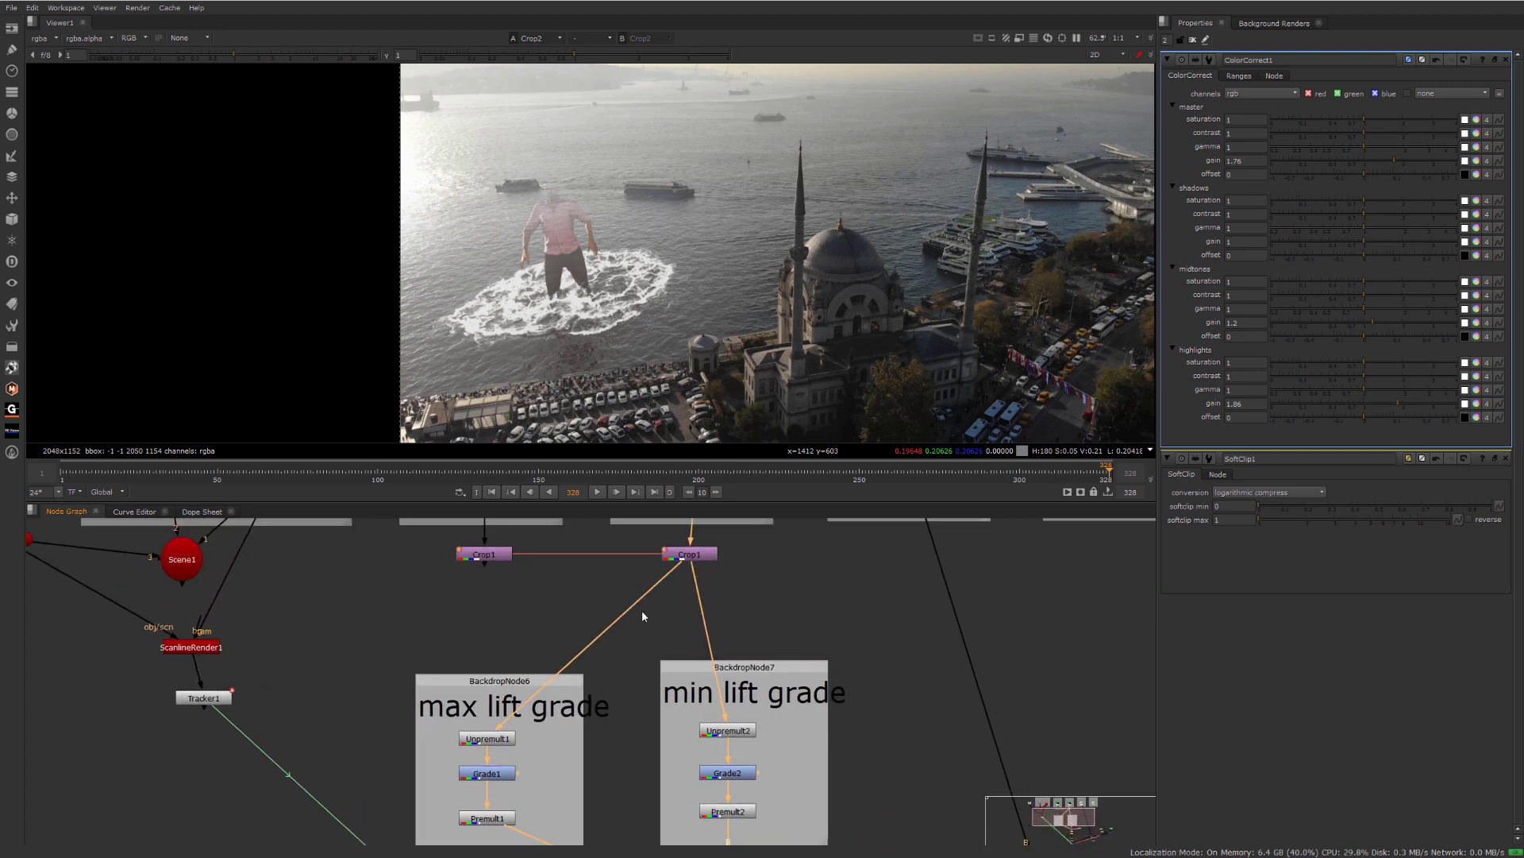
left_click(641, 619)
scroll(641, 625, "up", 2)
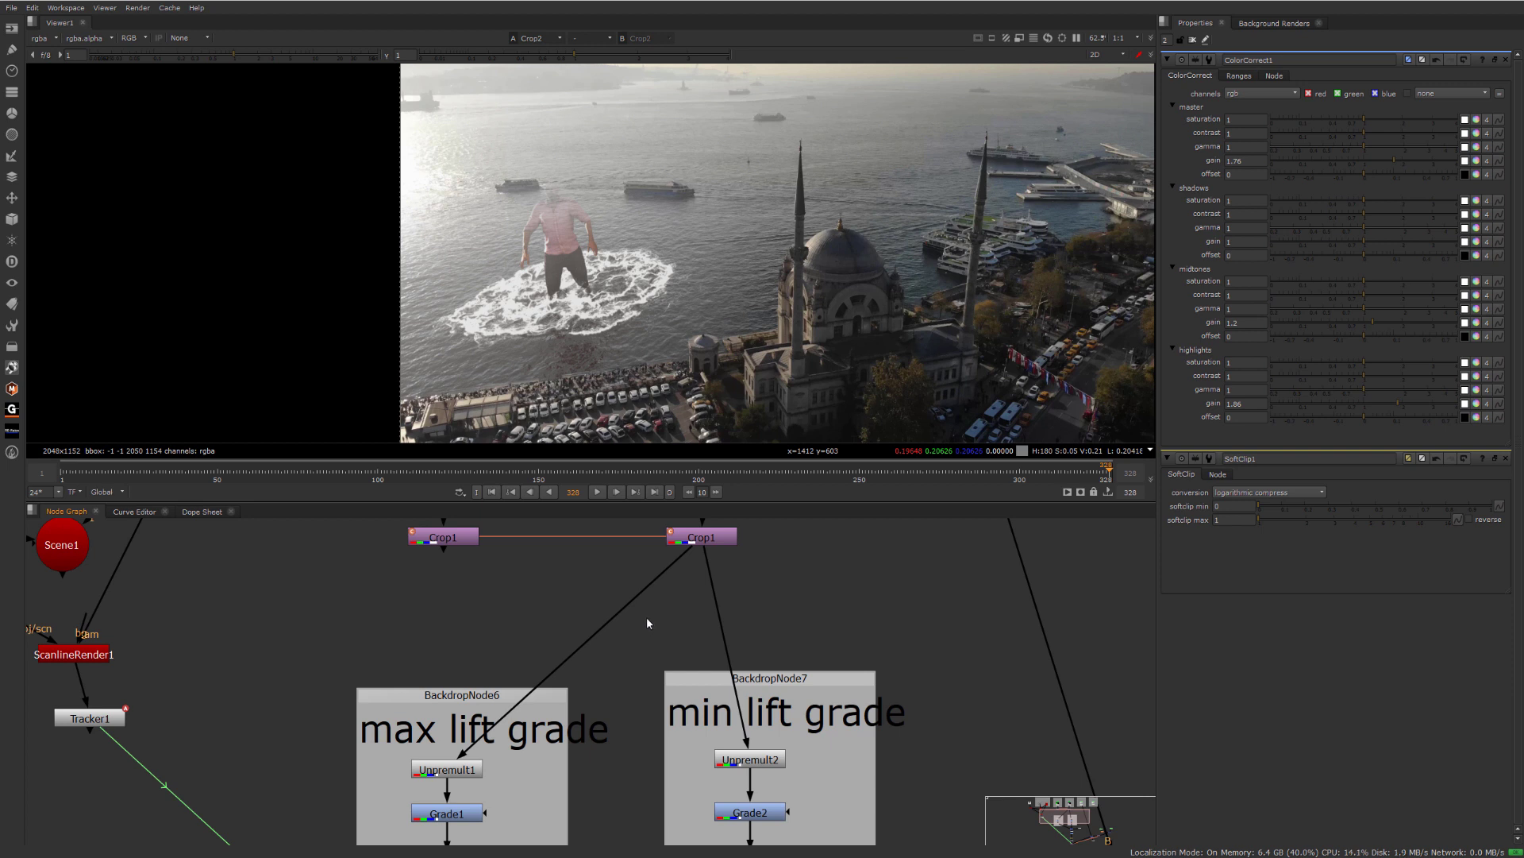
key("Tab")
left_click(546, 569)
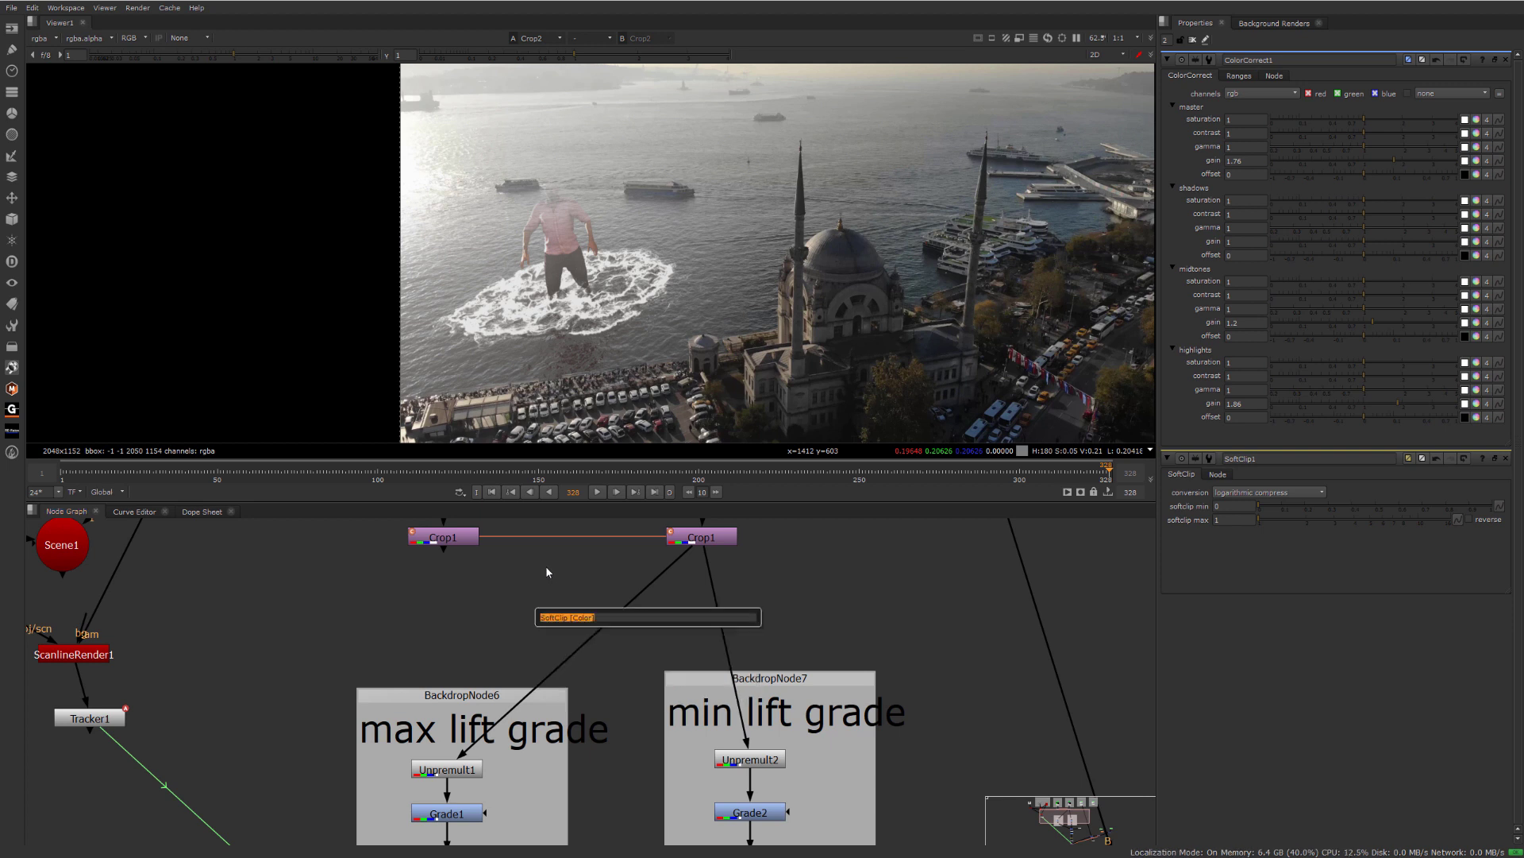
left_click(547, 570)
key("c")
left_click_drag(586, 570, 636, 611)
left_click_drag(633, 610, 568, 618)
key("alt+k")
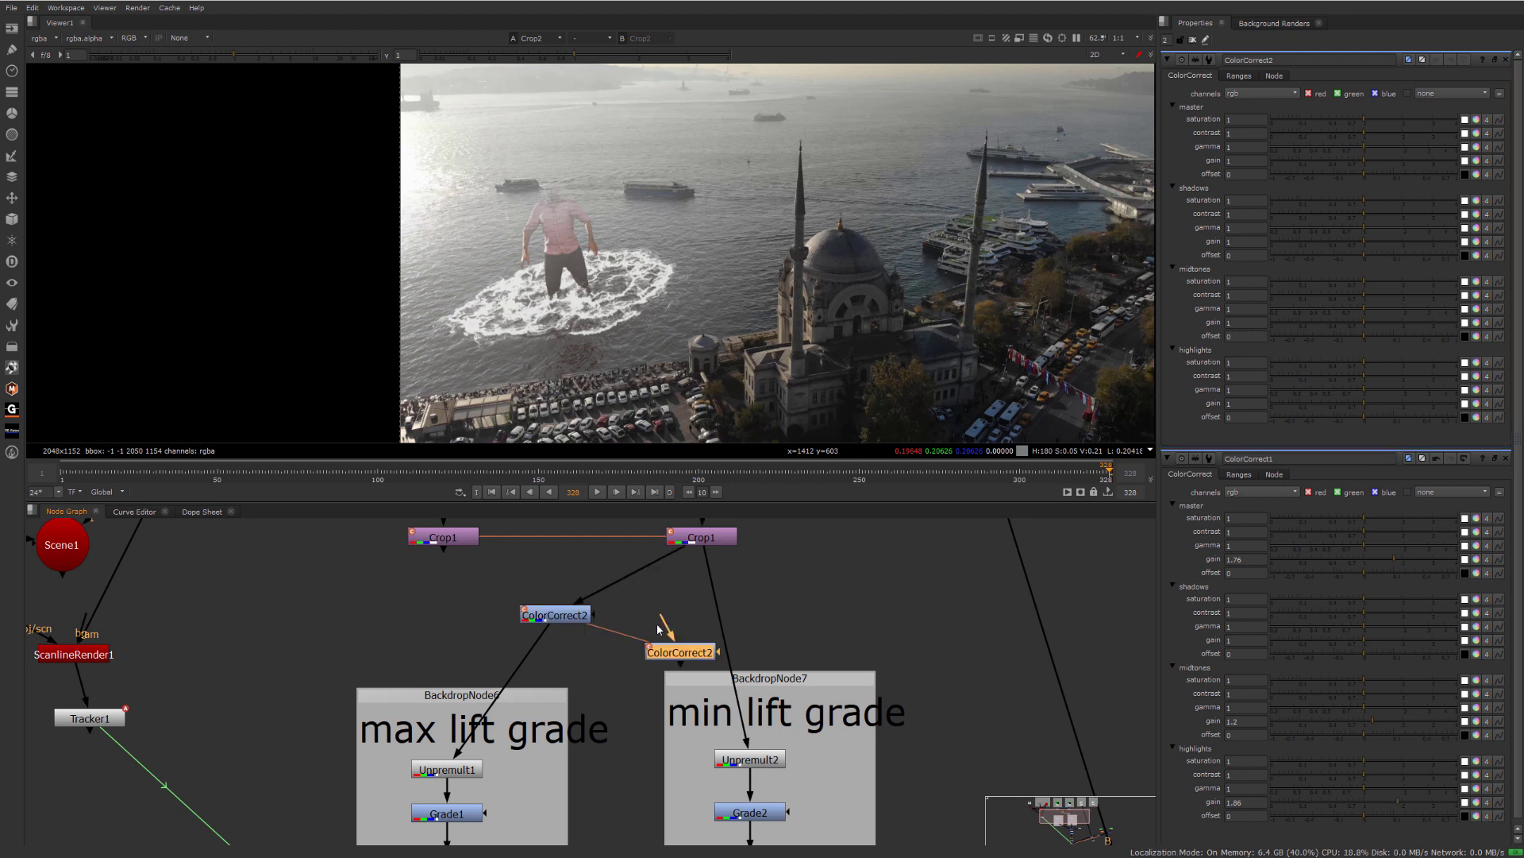
left_click_drag(683, 655, 739, 622)
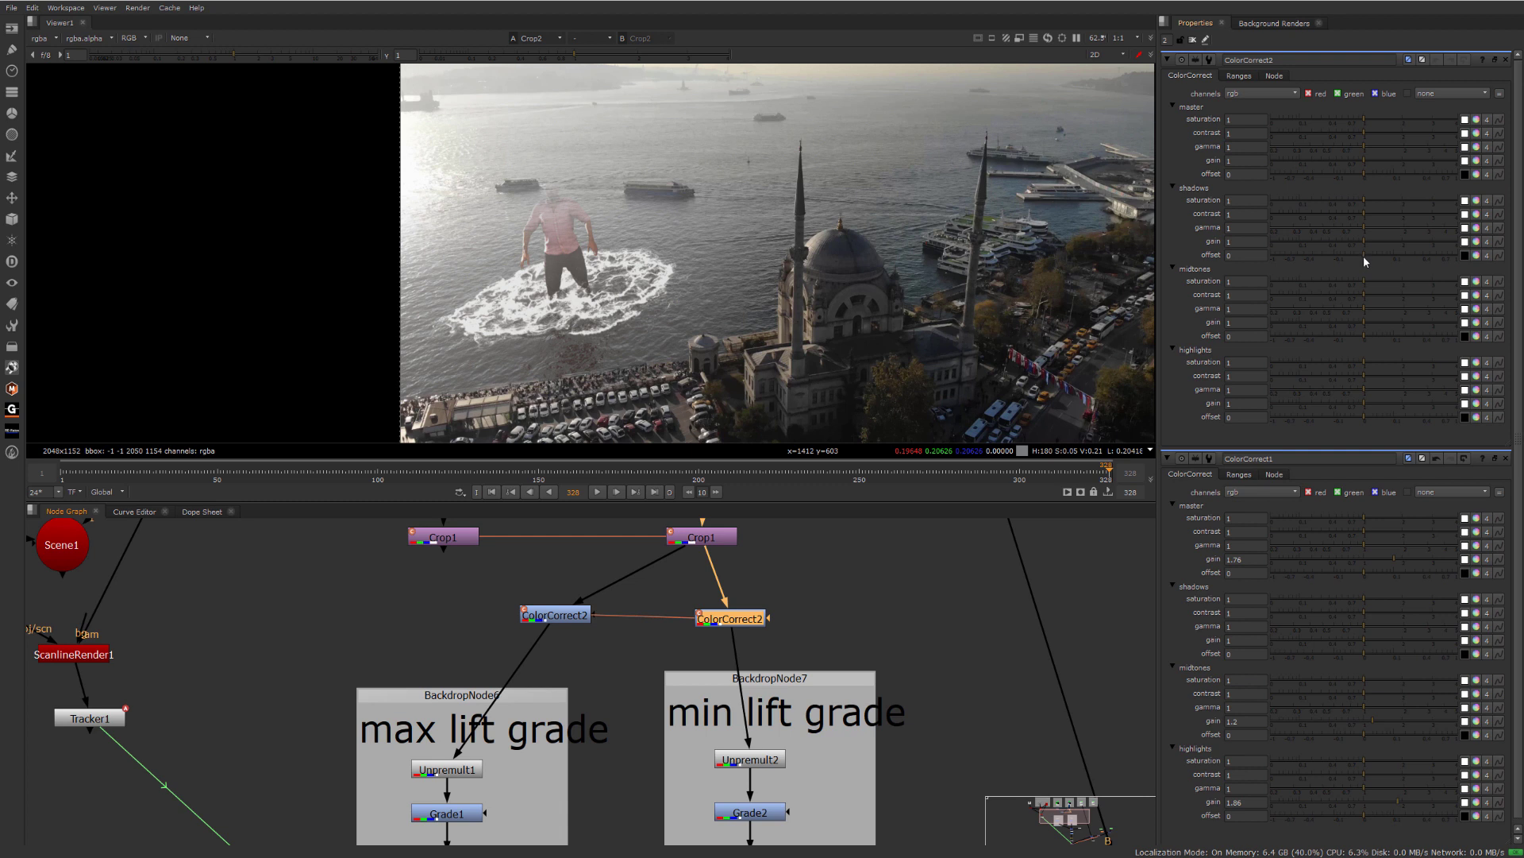
- Lower ColorCorrect2's shadows offset to -0.68 and widen its shadow range curve to end at about 0.25
left_click_drag(1364, 256, 1291, 259)
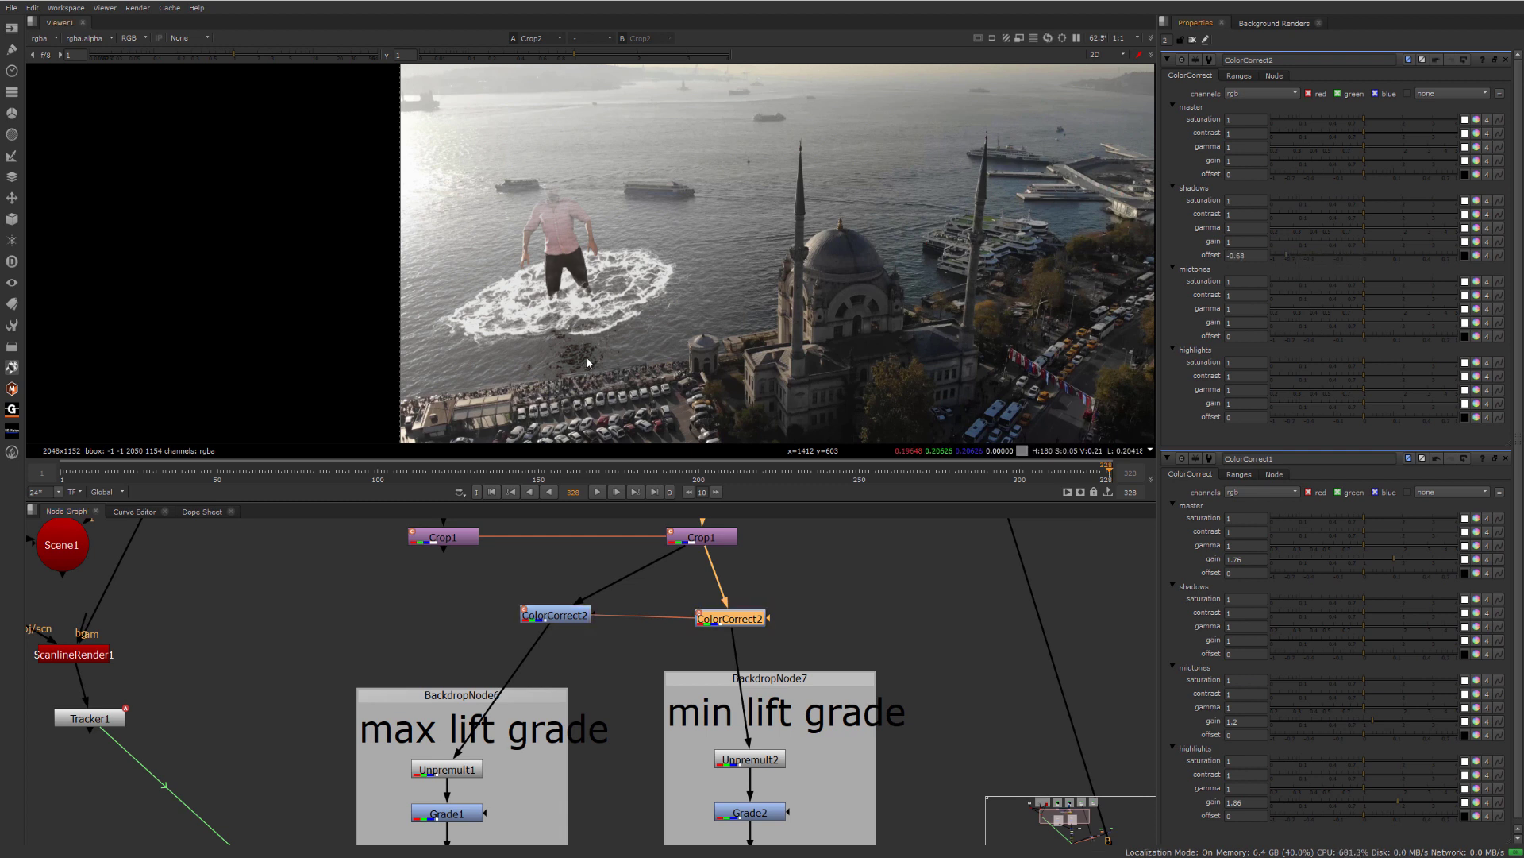
left_click(1239, 76)
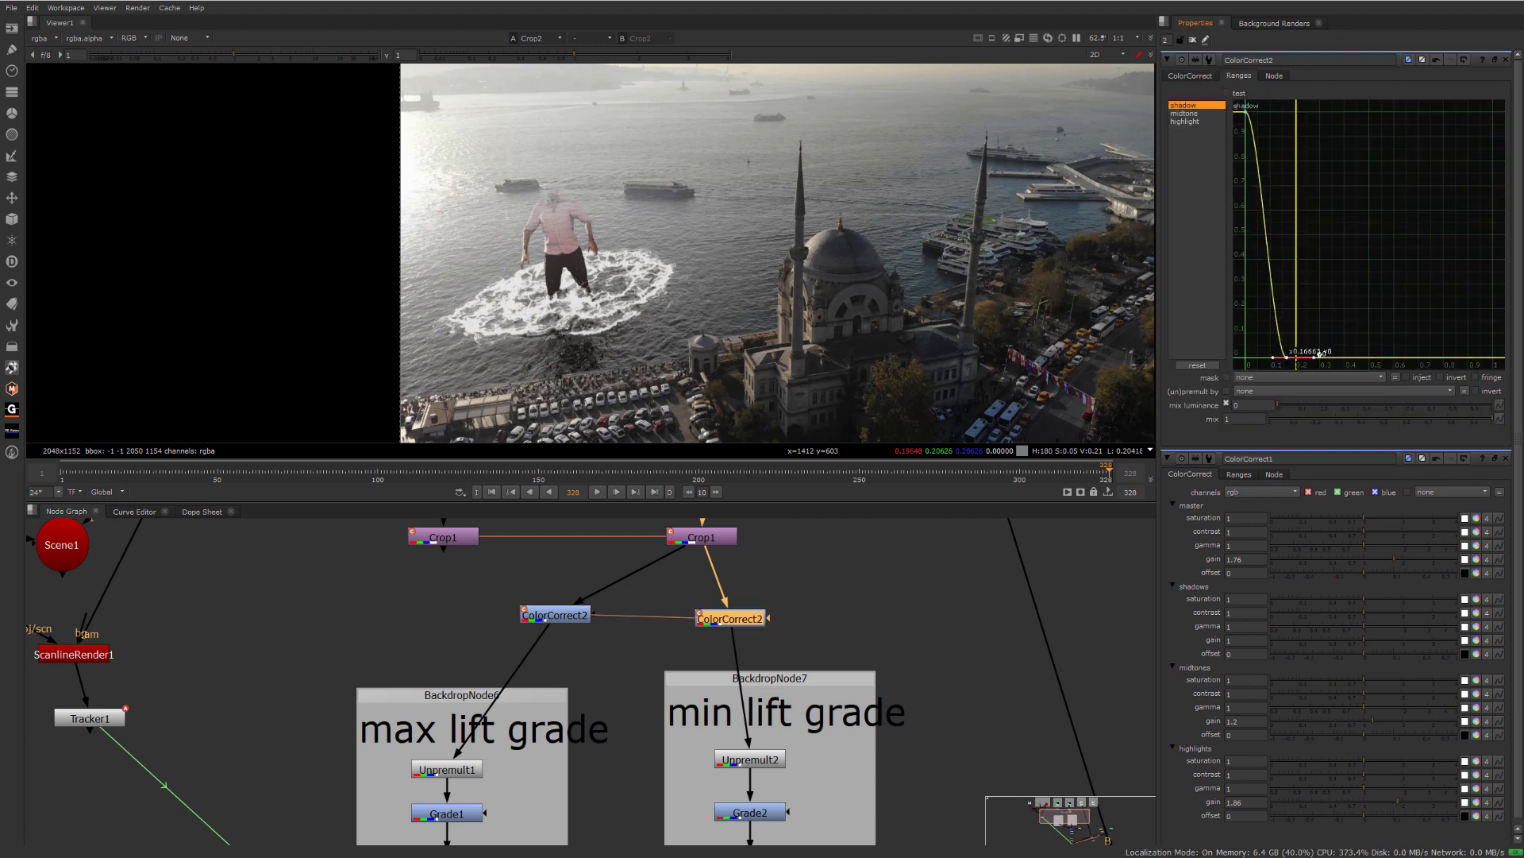
left_click_drag(1320, 354, 1342, 354)
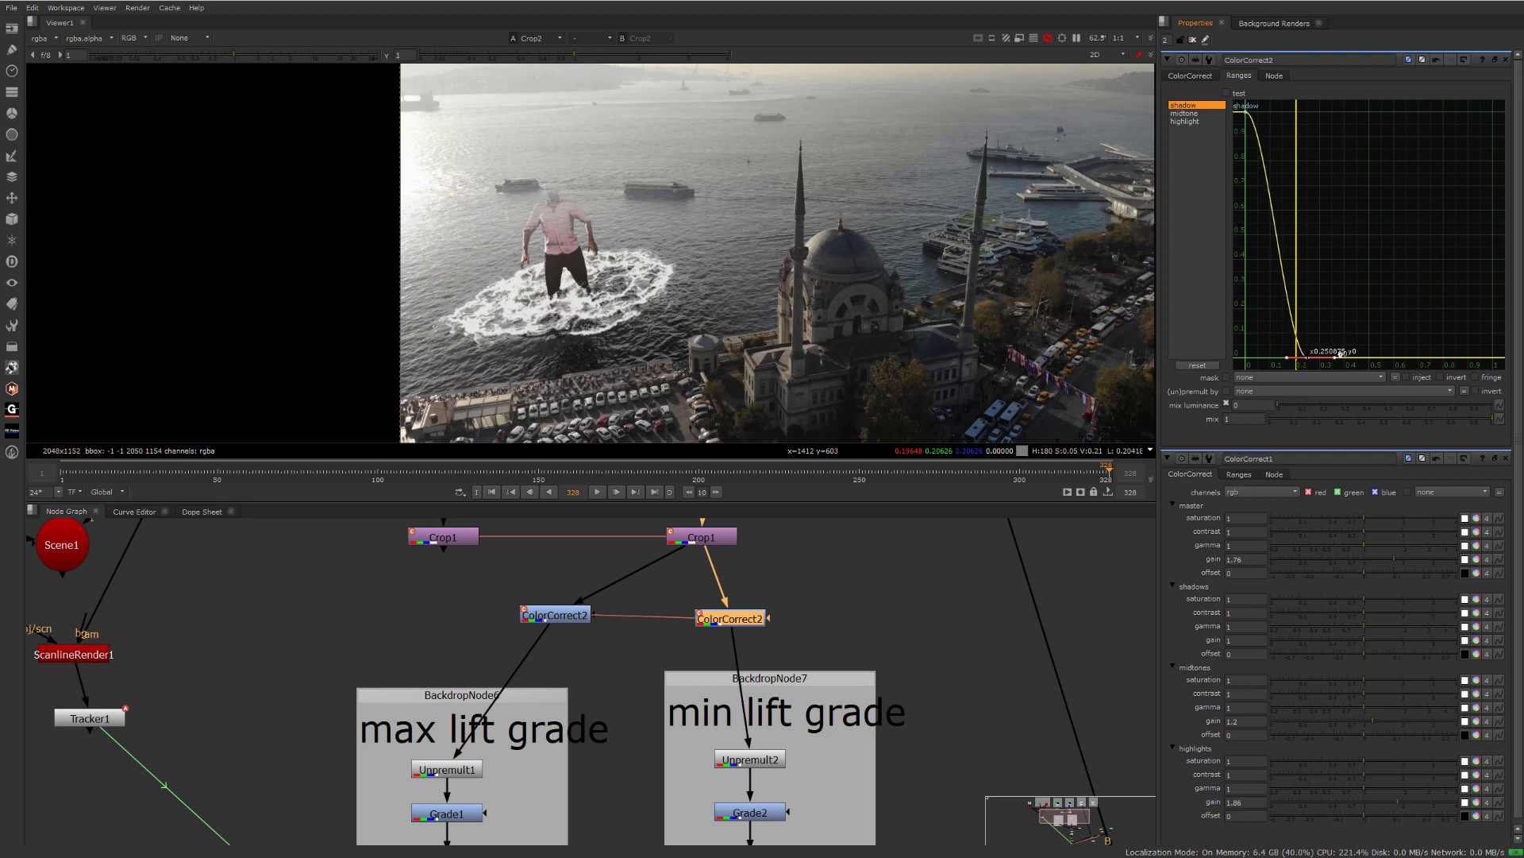
- Set ColorCorrect2's shadows offset to -0.155 and inspect the dark water below the foam
left_click(1190, 76)
mouse_move(1305, 259)
left_mouse_down()
mouse_move(1348, 254)
mouse_move(1329, 254)
left_mouse_up()
scroll(754, 292, "up", 3)
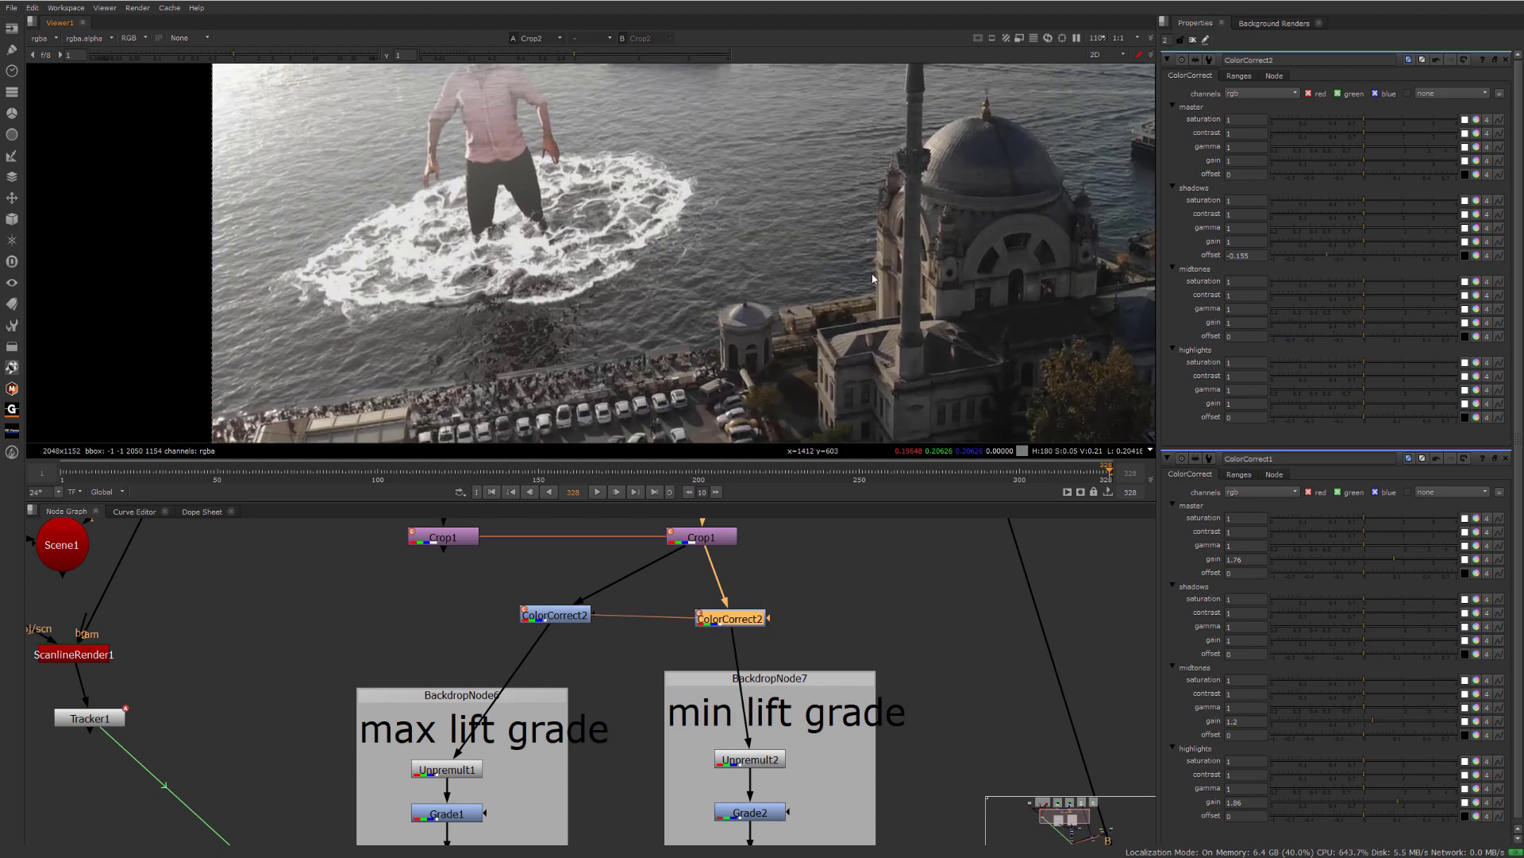
scroll(863, 273, "up", 2)
middle_click_drag(856, 272, 922, 261)
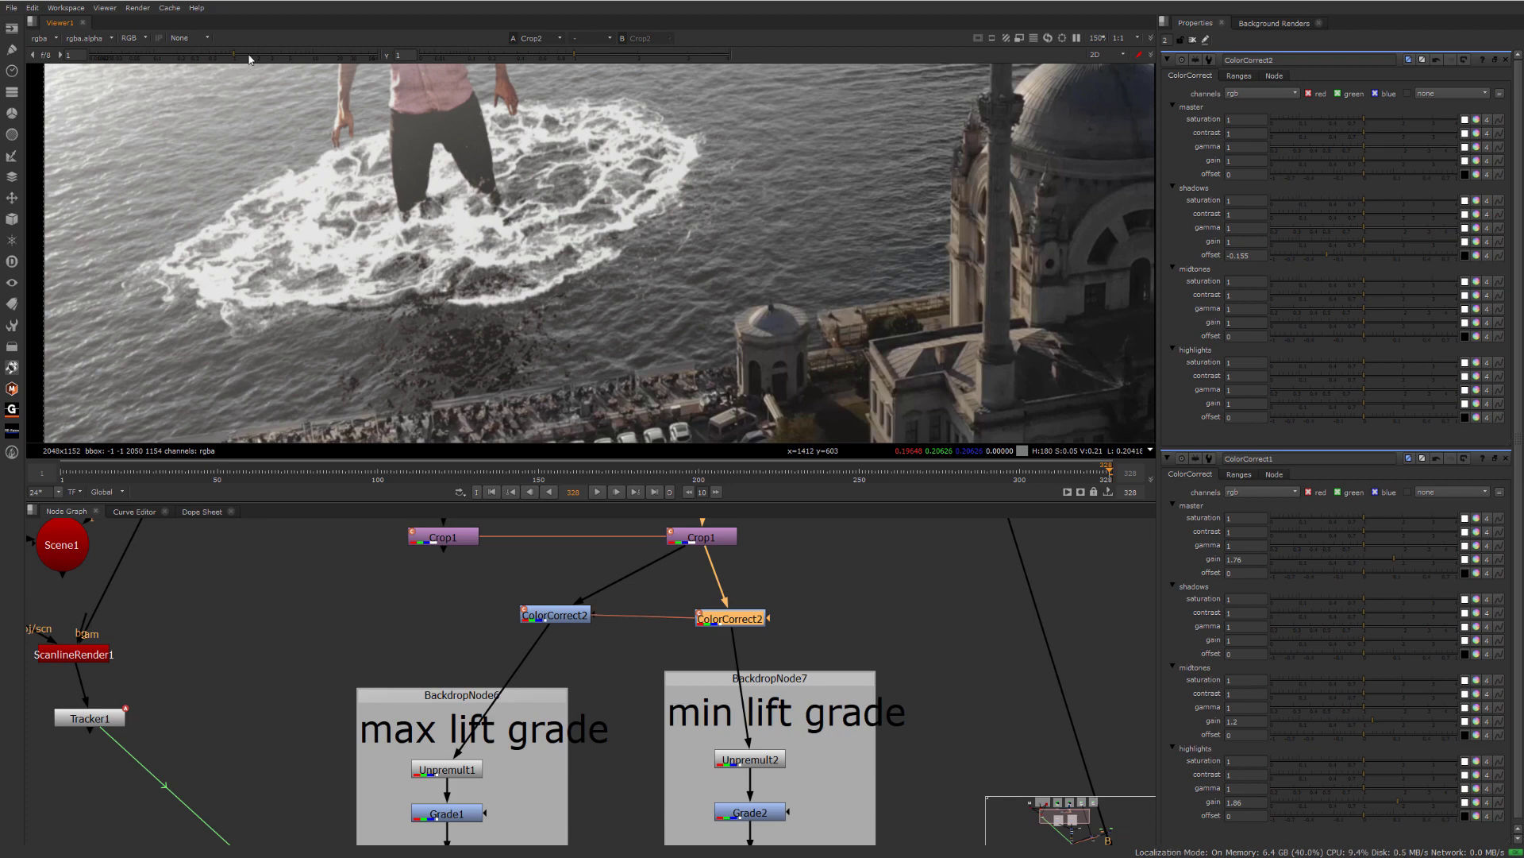
- Raise the viewer gain to 2.05 and lower the viewer gamma to 0.45 to judge the foreground's dark tones
left_click_drag(249, 55, 258, 56)
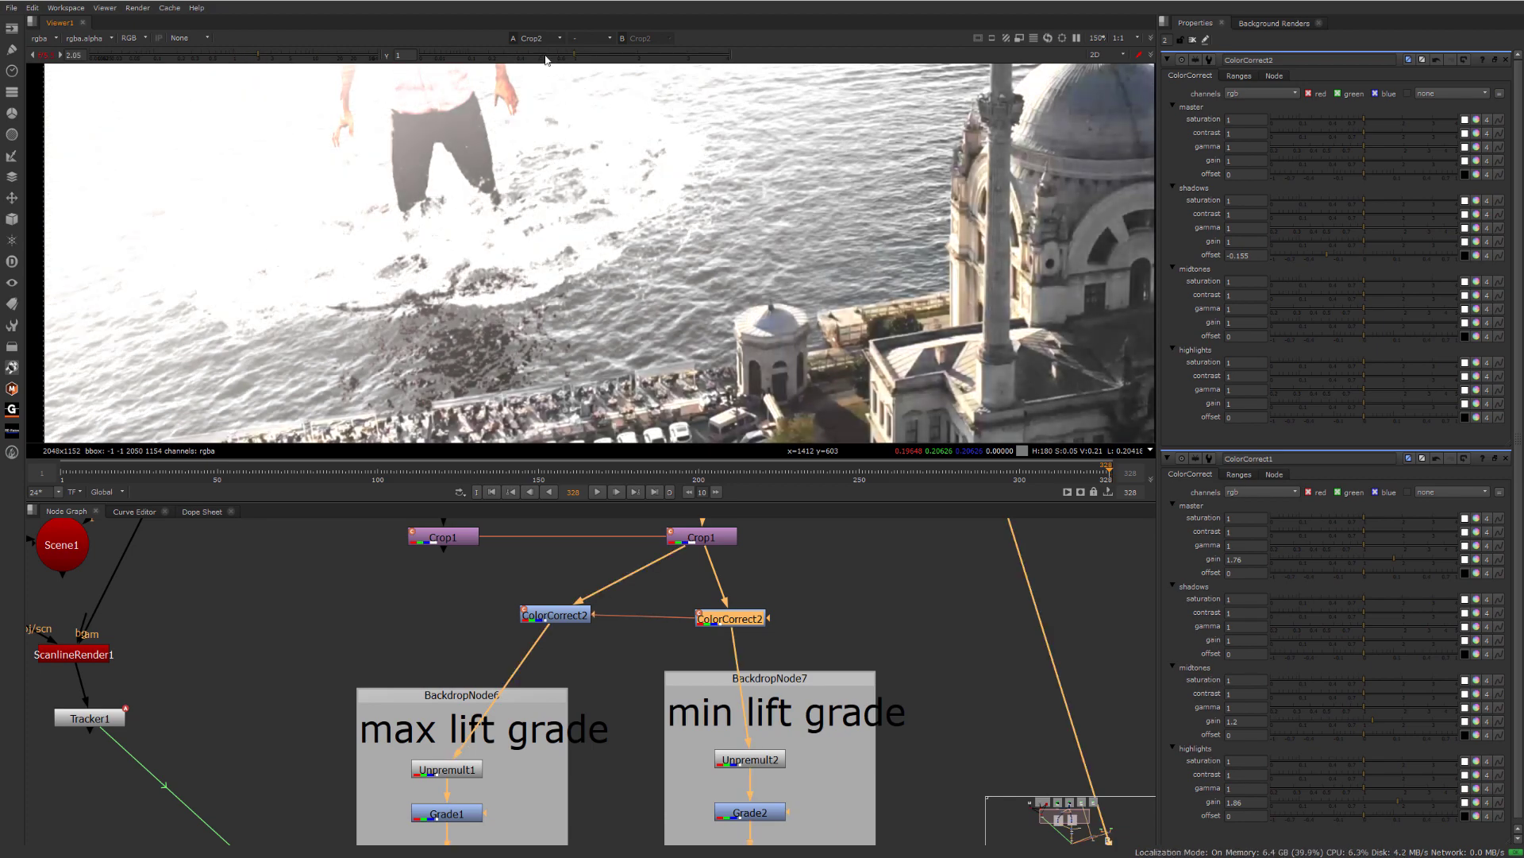
left_click_drag(571, 57, 522, 54)
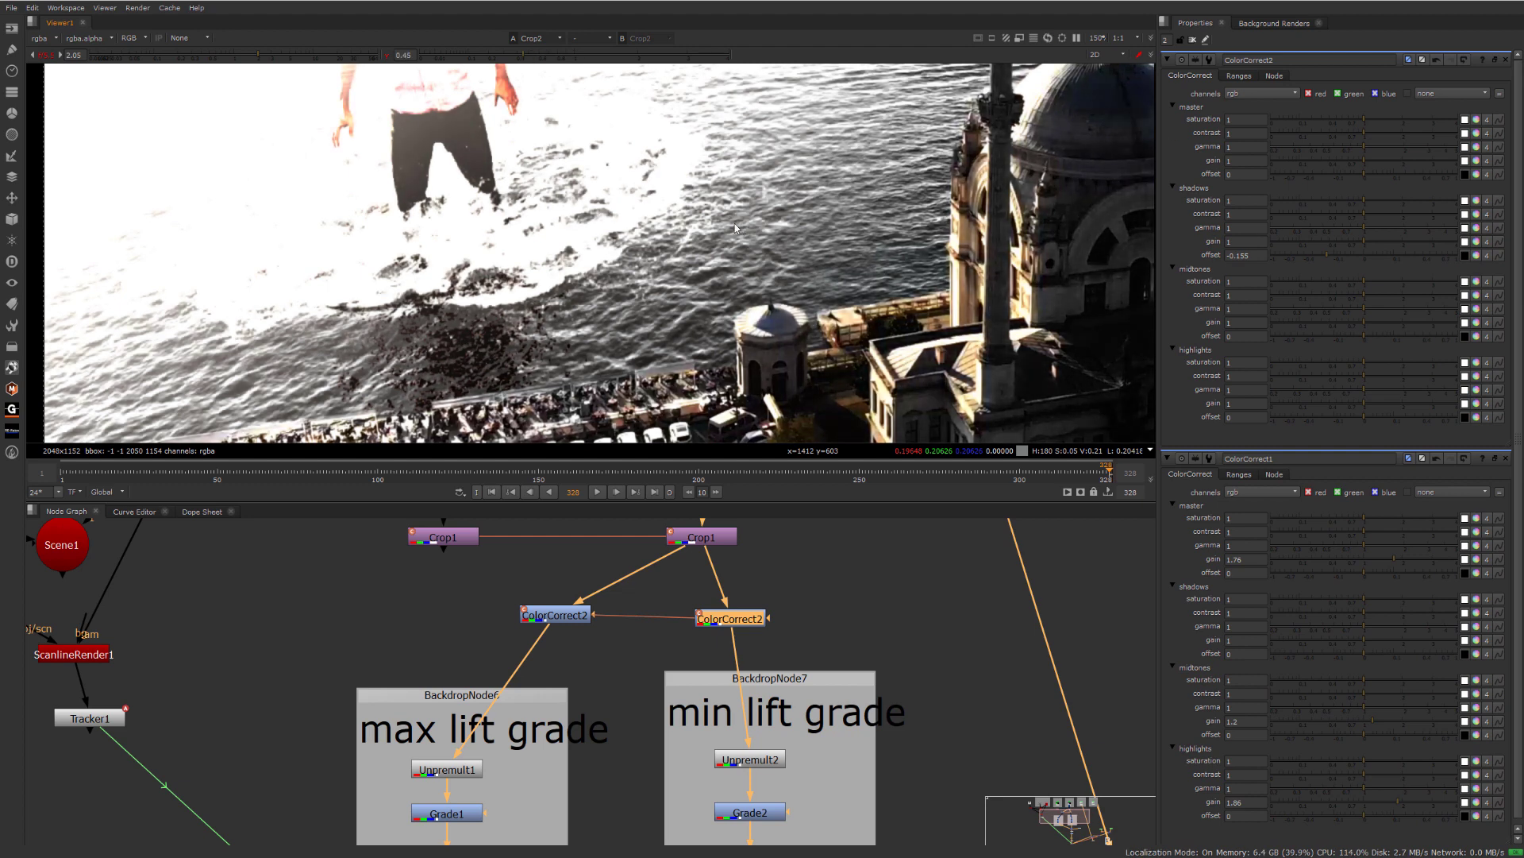
scroll(735, 228, "down", 2)
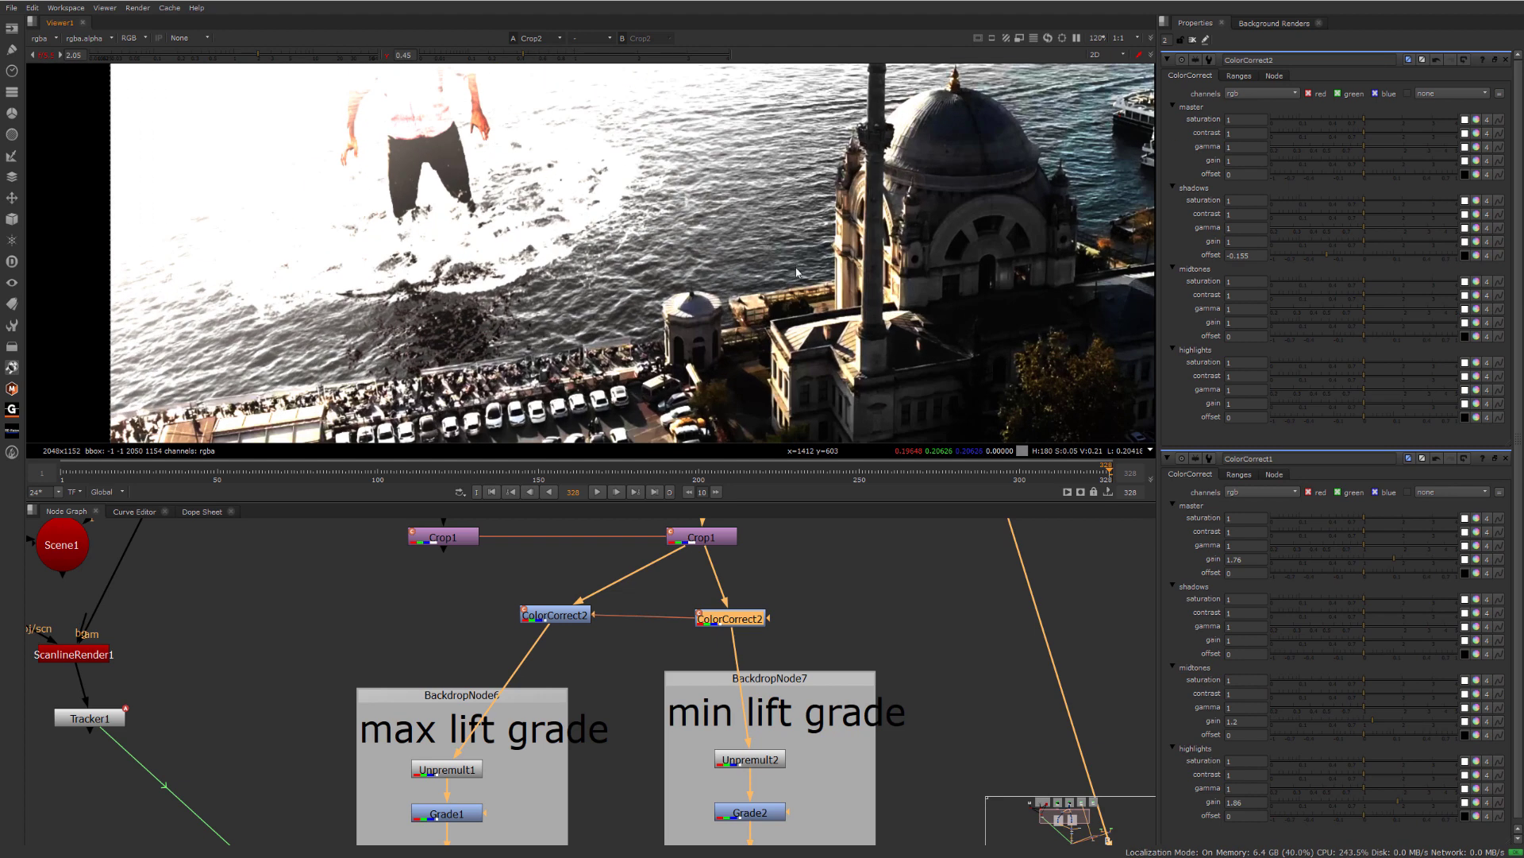
- Tint ColorCorrect2's shadows offset to red -0.191667, green -0.141667 and blue -0.131667, and reset the viewer gain and gamma
left_click(1476, 256)
left_click_drag(1480, 291, 1481, 288)
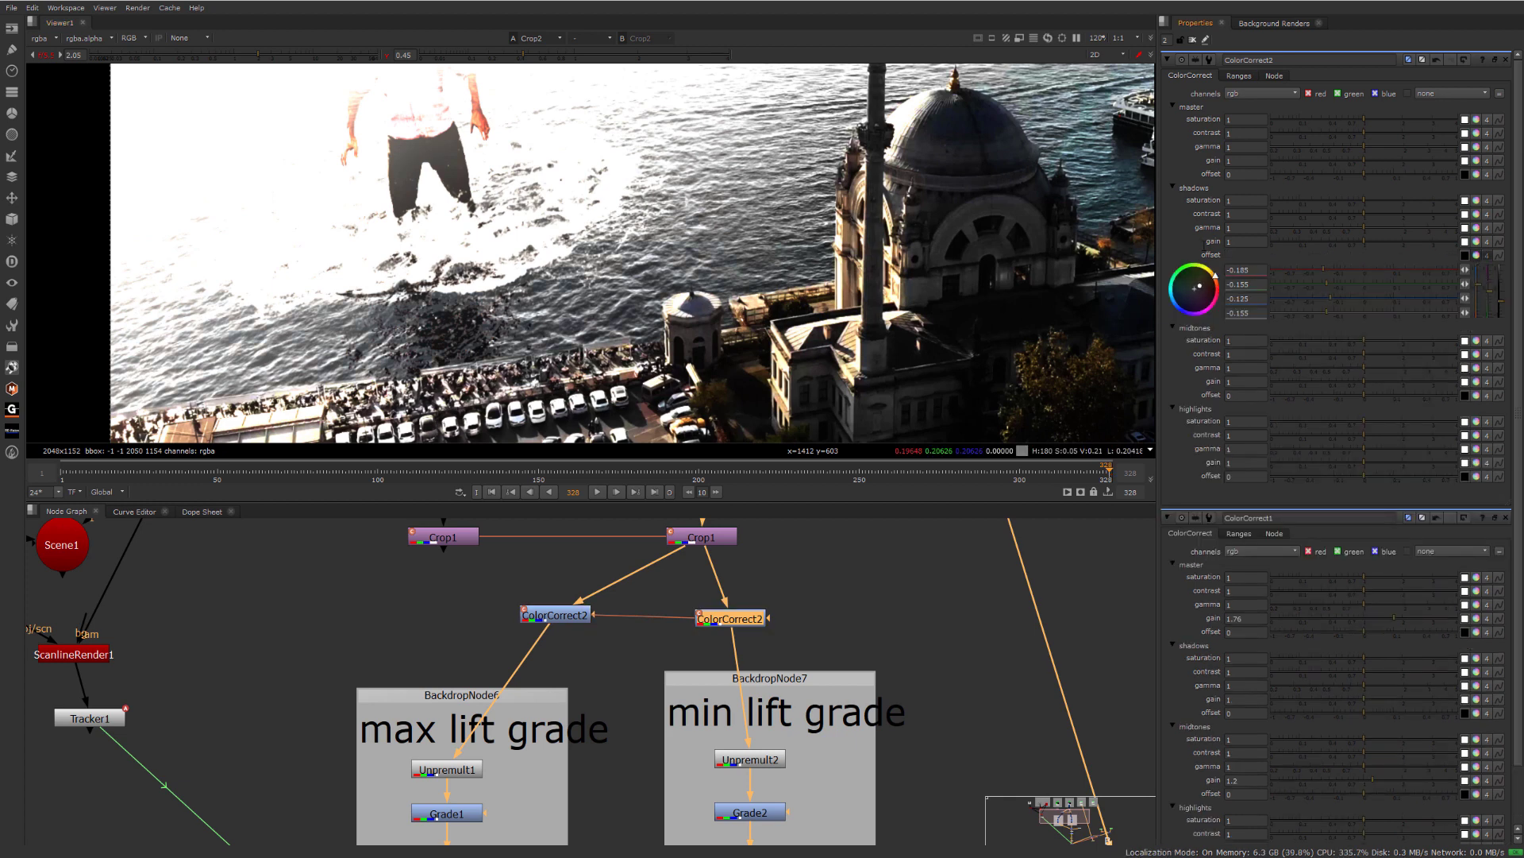
scroll(754, 226, "down", 7)
scroll(689, 204, "up", 5)
middle_click_drag(842, 248, 808, 289)
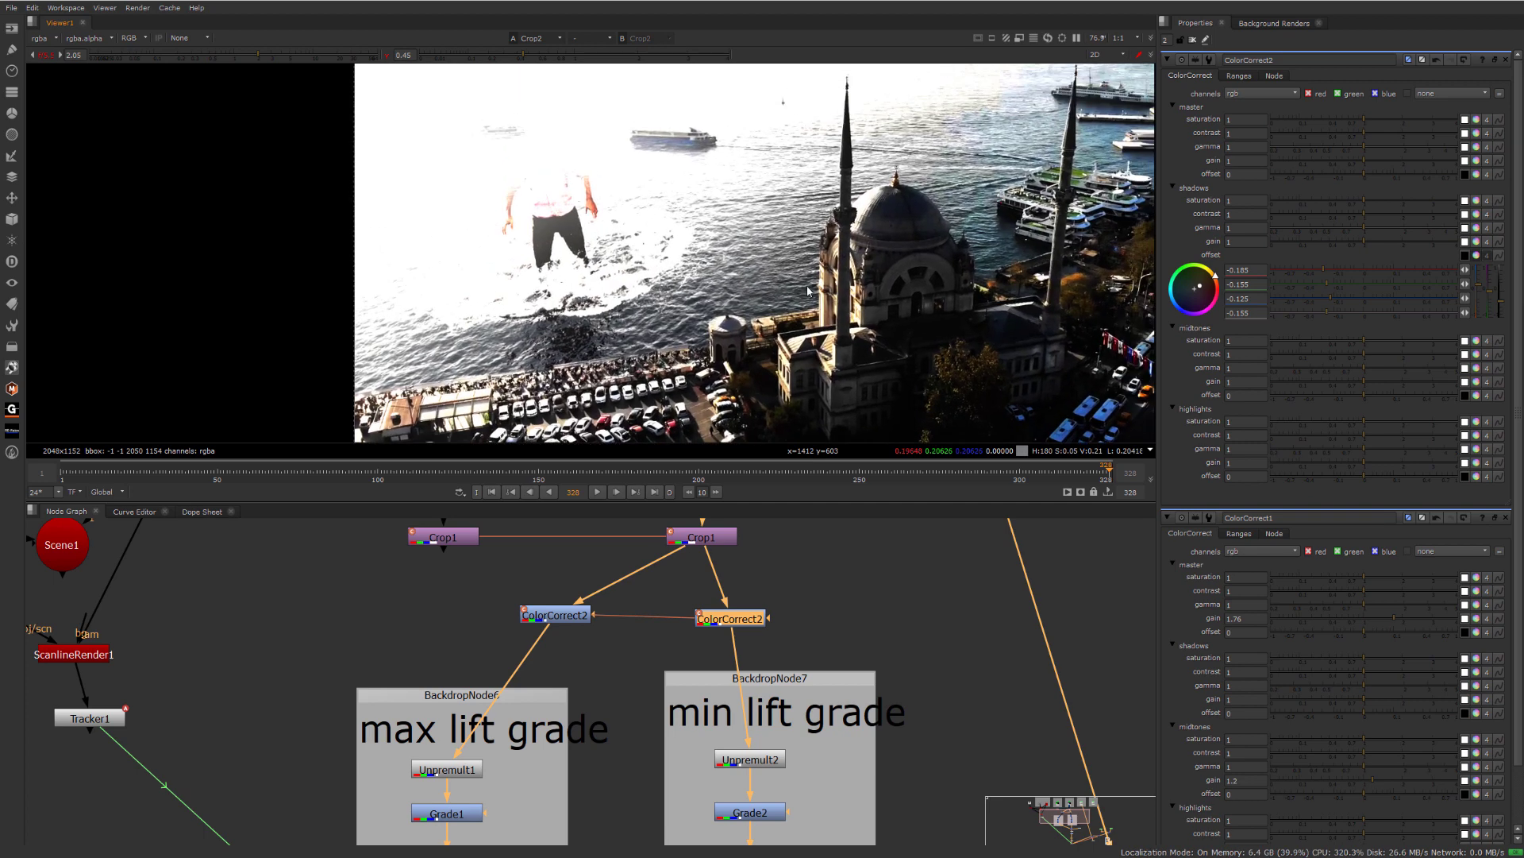
left_click_drag(1481, 292, 1479, 287)
left_click_drag(1480, 285, 1481, 289)
left_click_drag(1490, 293, 1490, 296)
scroll(885, 275, "down", 2)
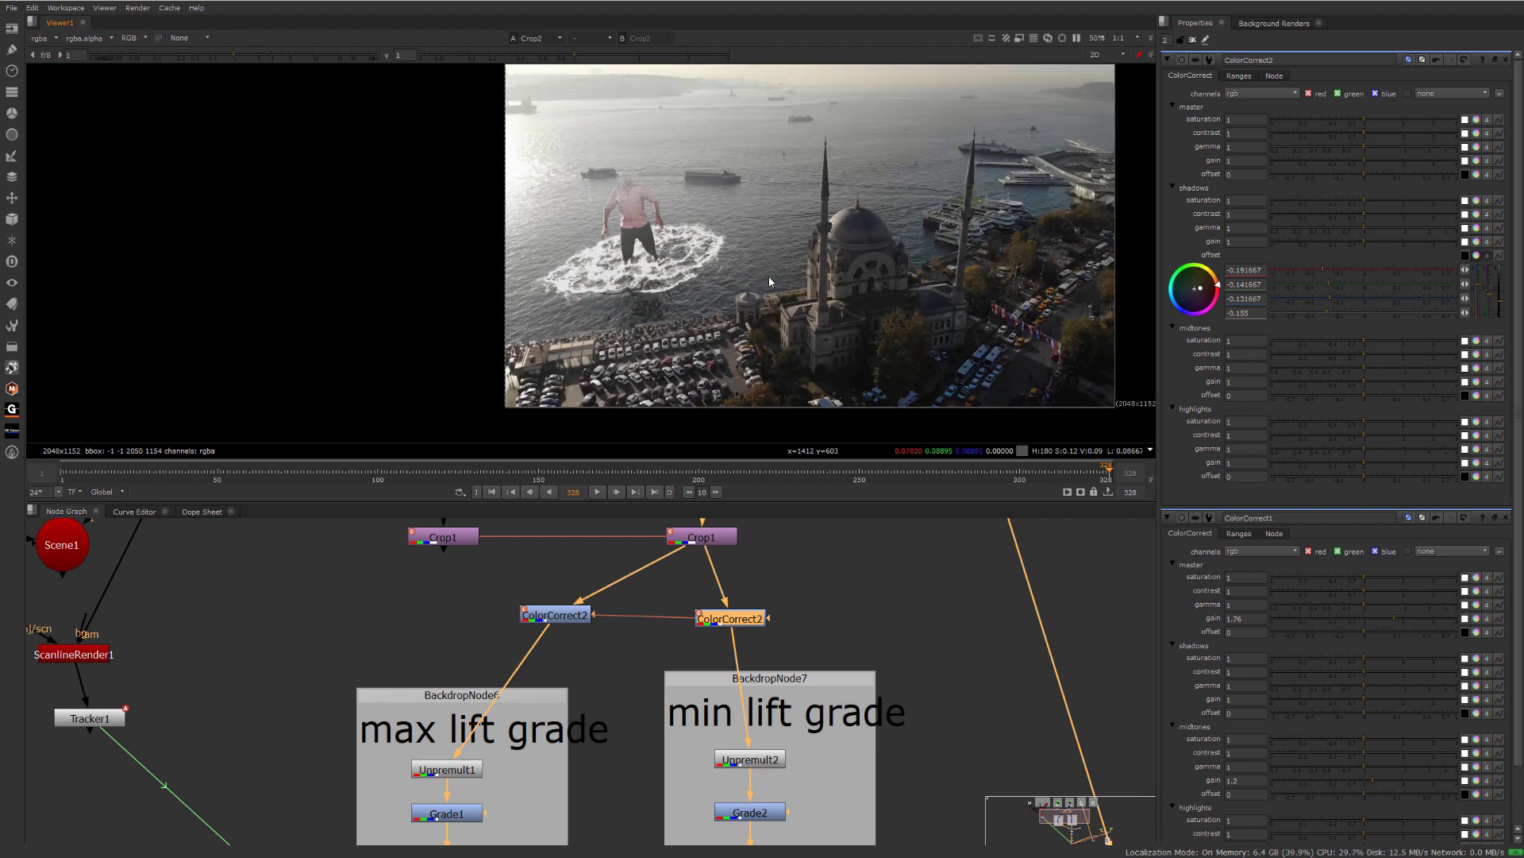
- Examine how the man, the foam and the darkened water blend with the sea plate, close up and in the full frame
scroll(702, 313, "up", 2)
middle_click_drag(768, 274, 747, 319)
scroll(664, 321, "down", 2)
scroll(769, 251, "up", 5)
scroll(738, 246, "down", 4)
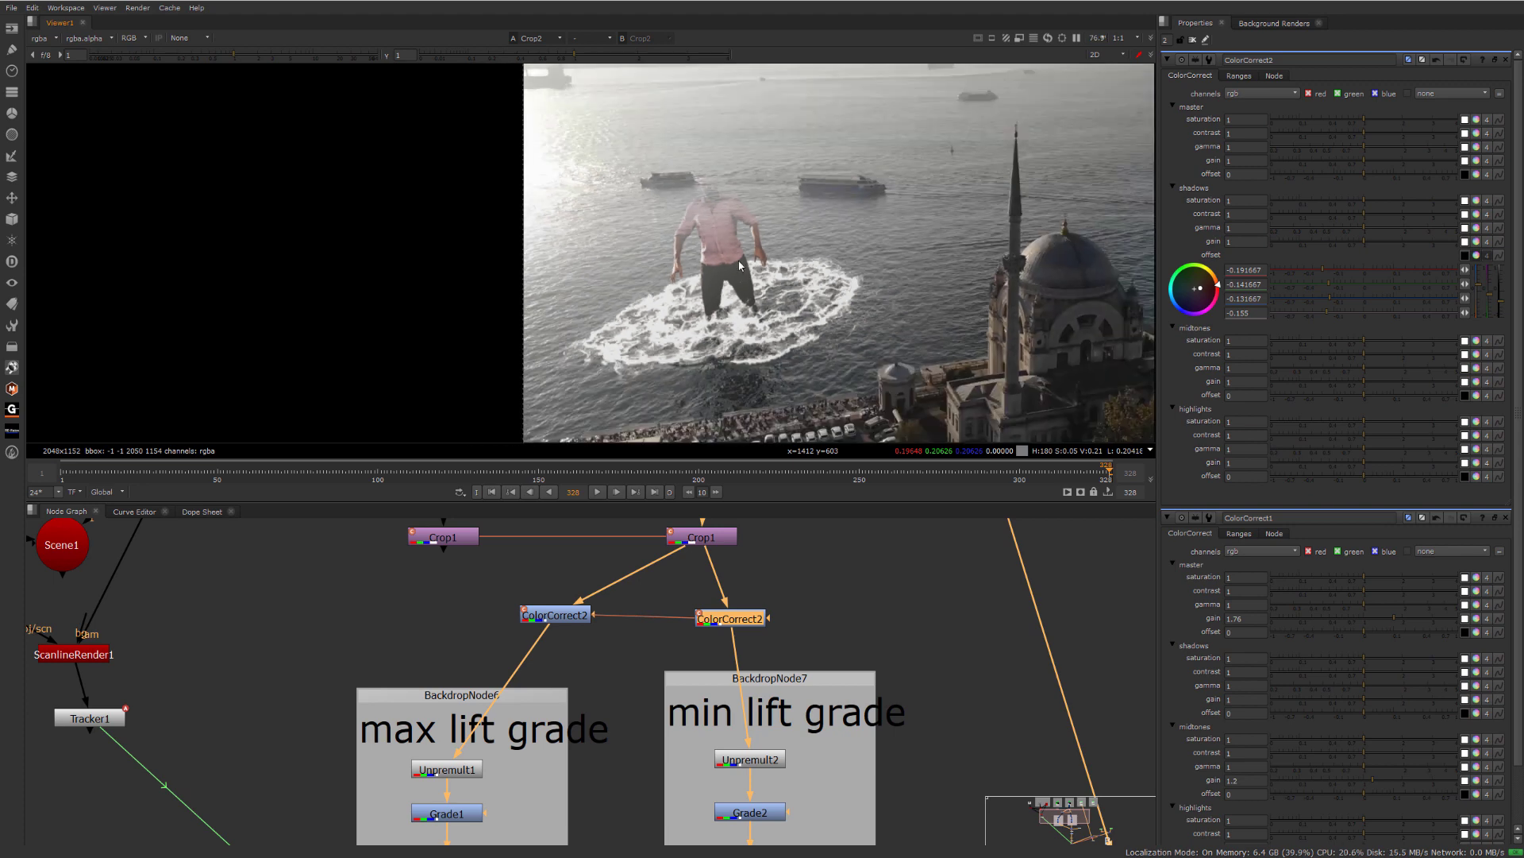
scroll(637, 260, "up", 3)
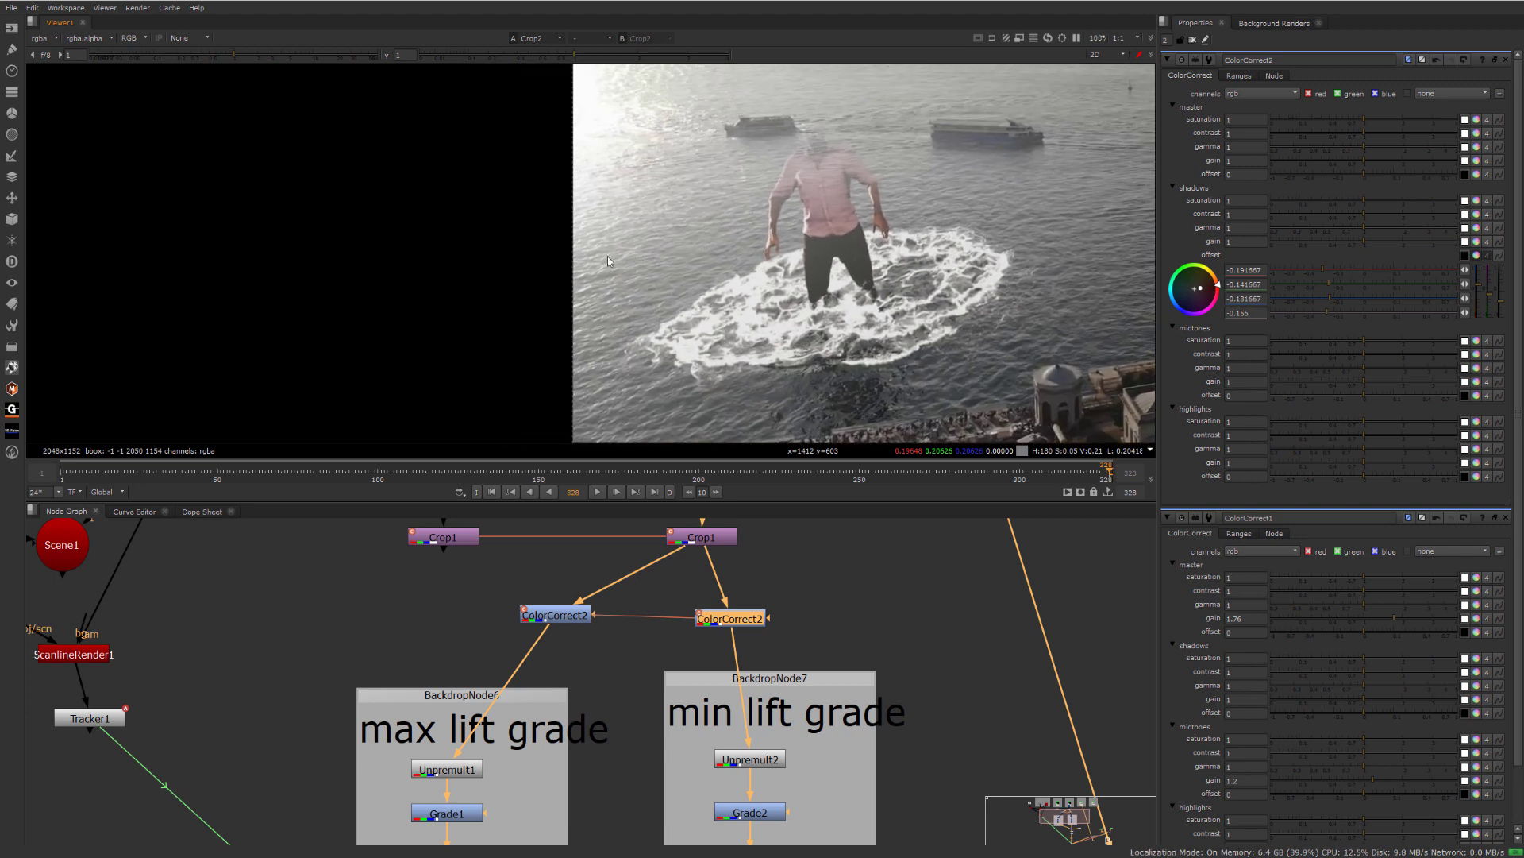
scroll(607, 256, "up", 3)
scroll(587, 262, "down", 4)
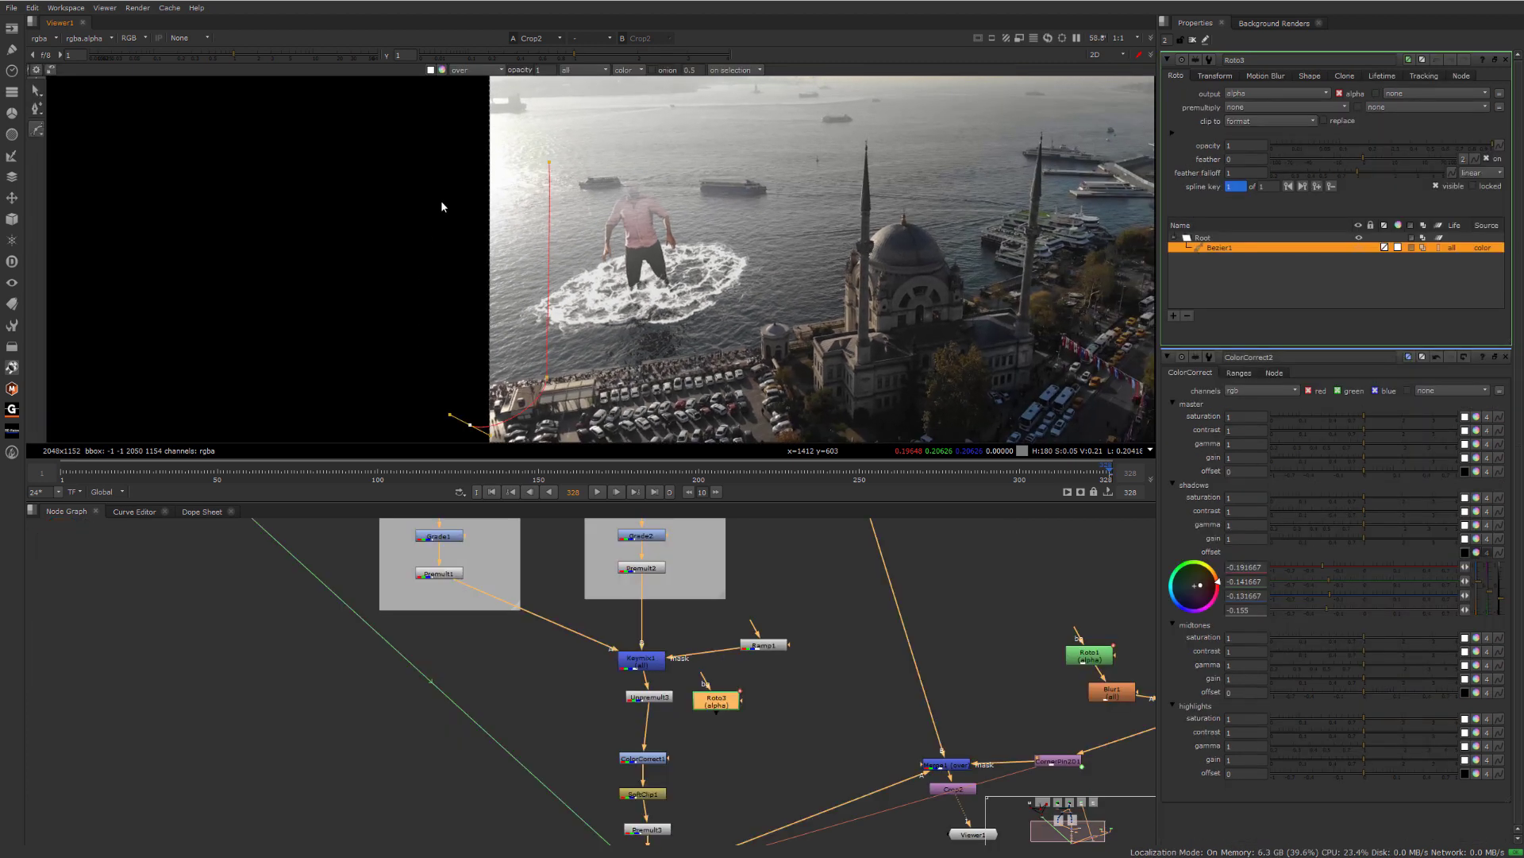
- Close the Roto3 shape at the plate's left edge and insert a ColorCorrect between Unpremult3 and ColorCorrect1, masked by Roto3
key("Return")
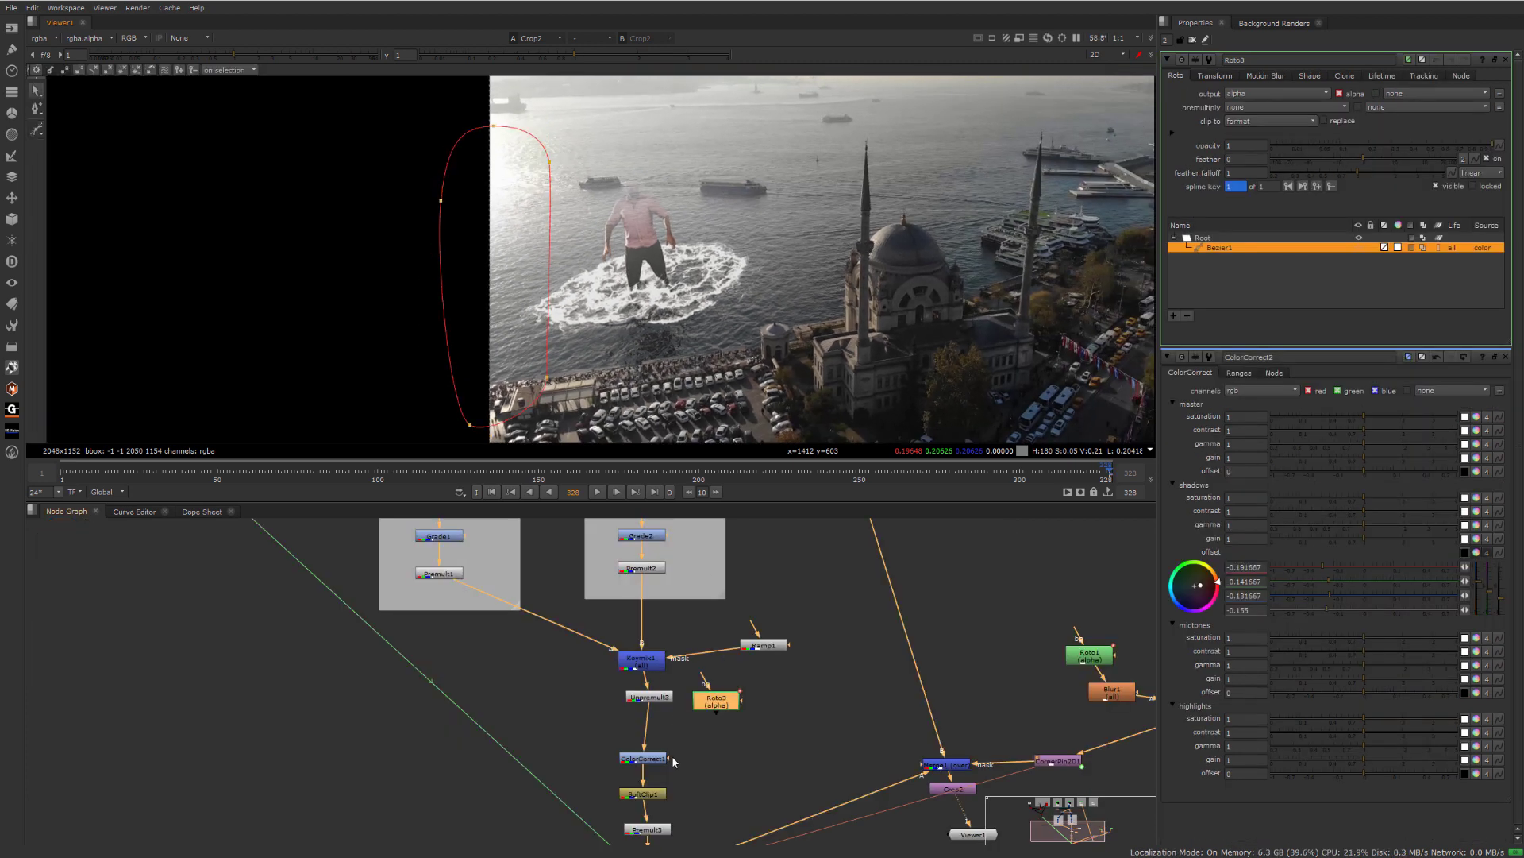
left_click(676, 727)
key("c")
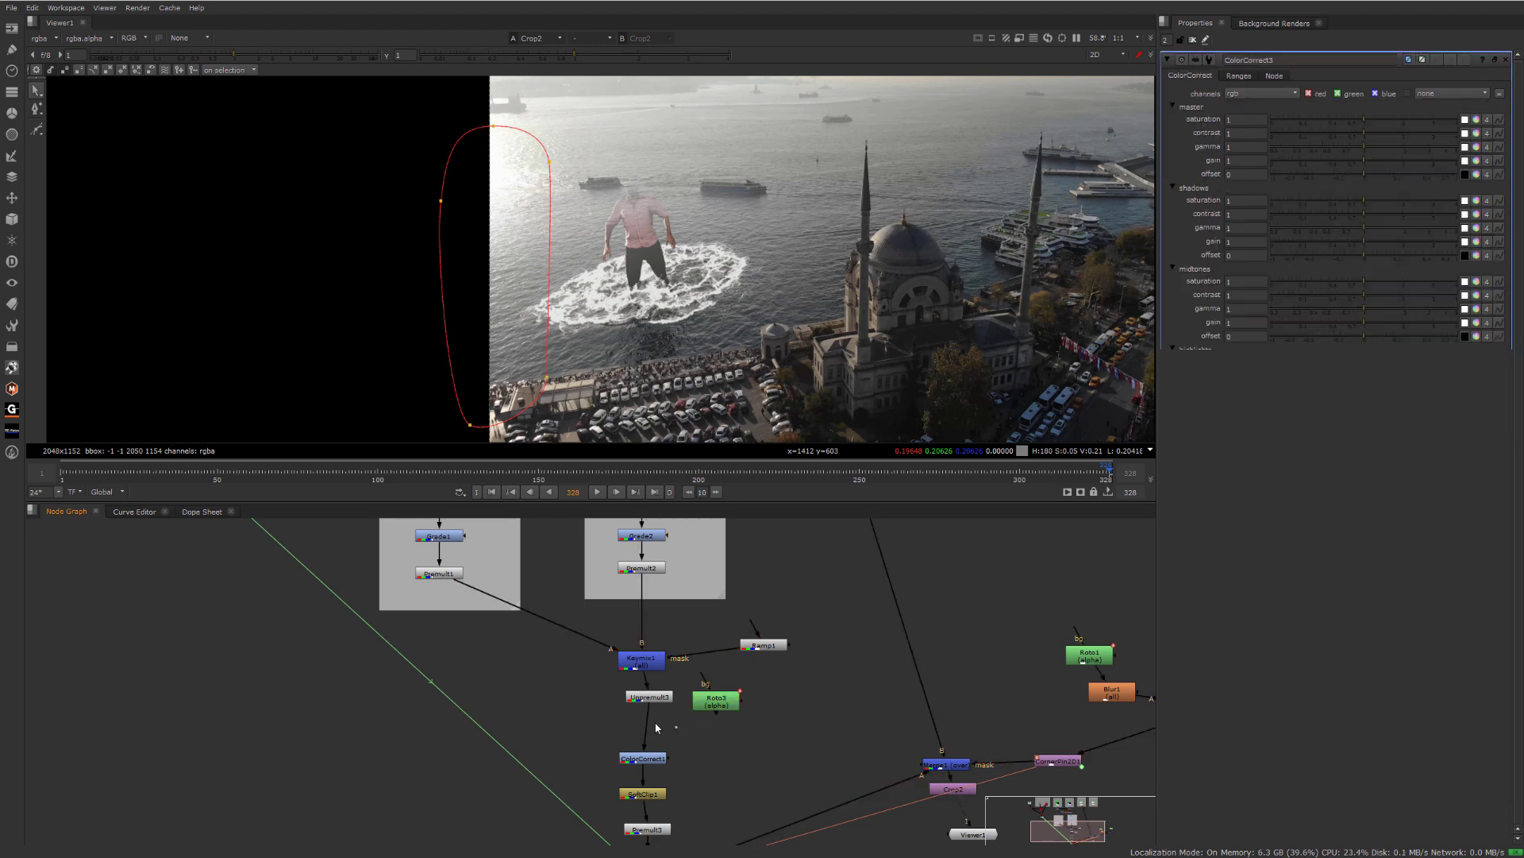
left_click_drag(657, 725, 708, 704)
left_click_drag(708, 703, 718, 713)
- Select the whole Roto3 shape, then rotate and move it to stand upright over the plate's left edge
right_click(501, 244)
left_click(504, 242)
middle_click_drag(518, 227, 499, 212, "alt")
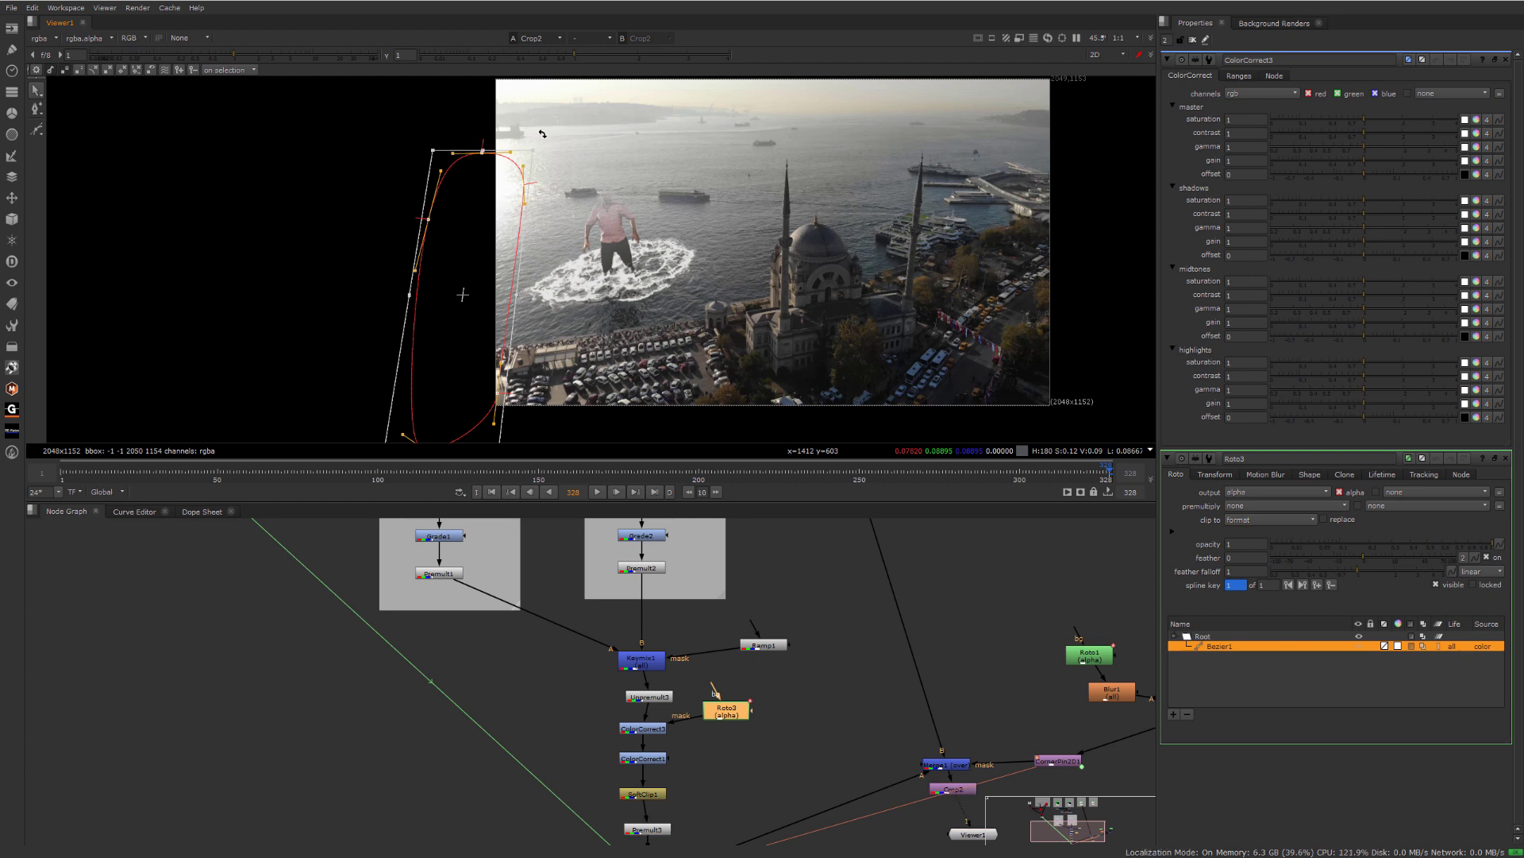
left_click_drag(543, 136, 516, 127)
left_click_drag(490, 197, 509, 166)
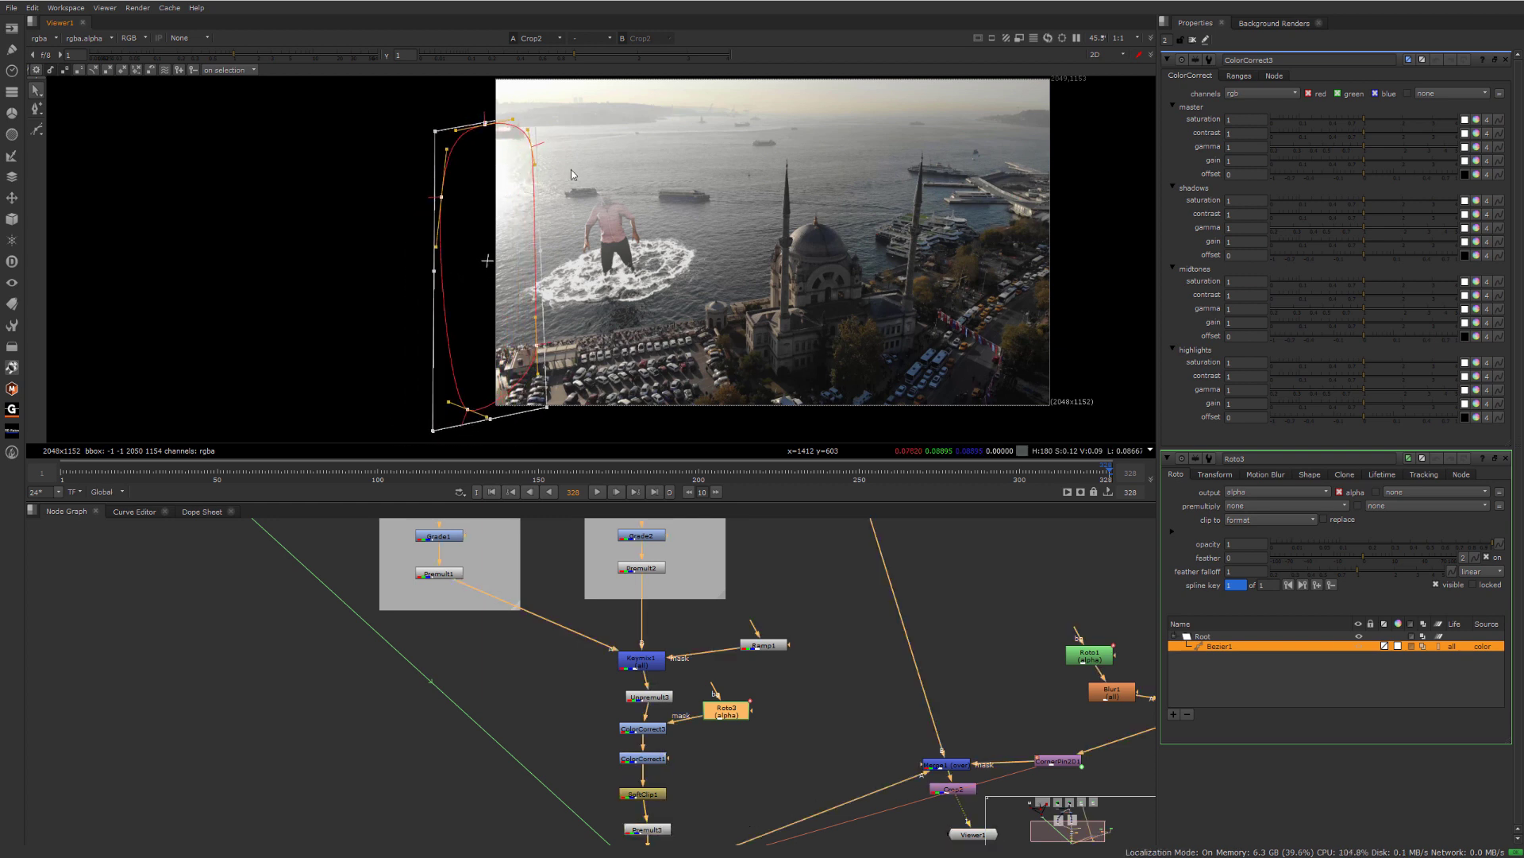
- Set the master gain of the roto-masked ColorCorrect3 to 1.4
left_click(662, 731)
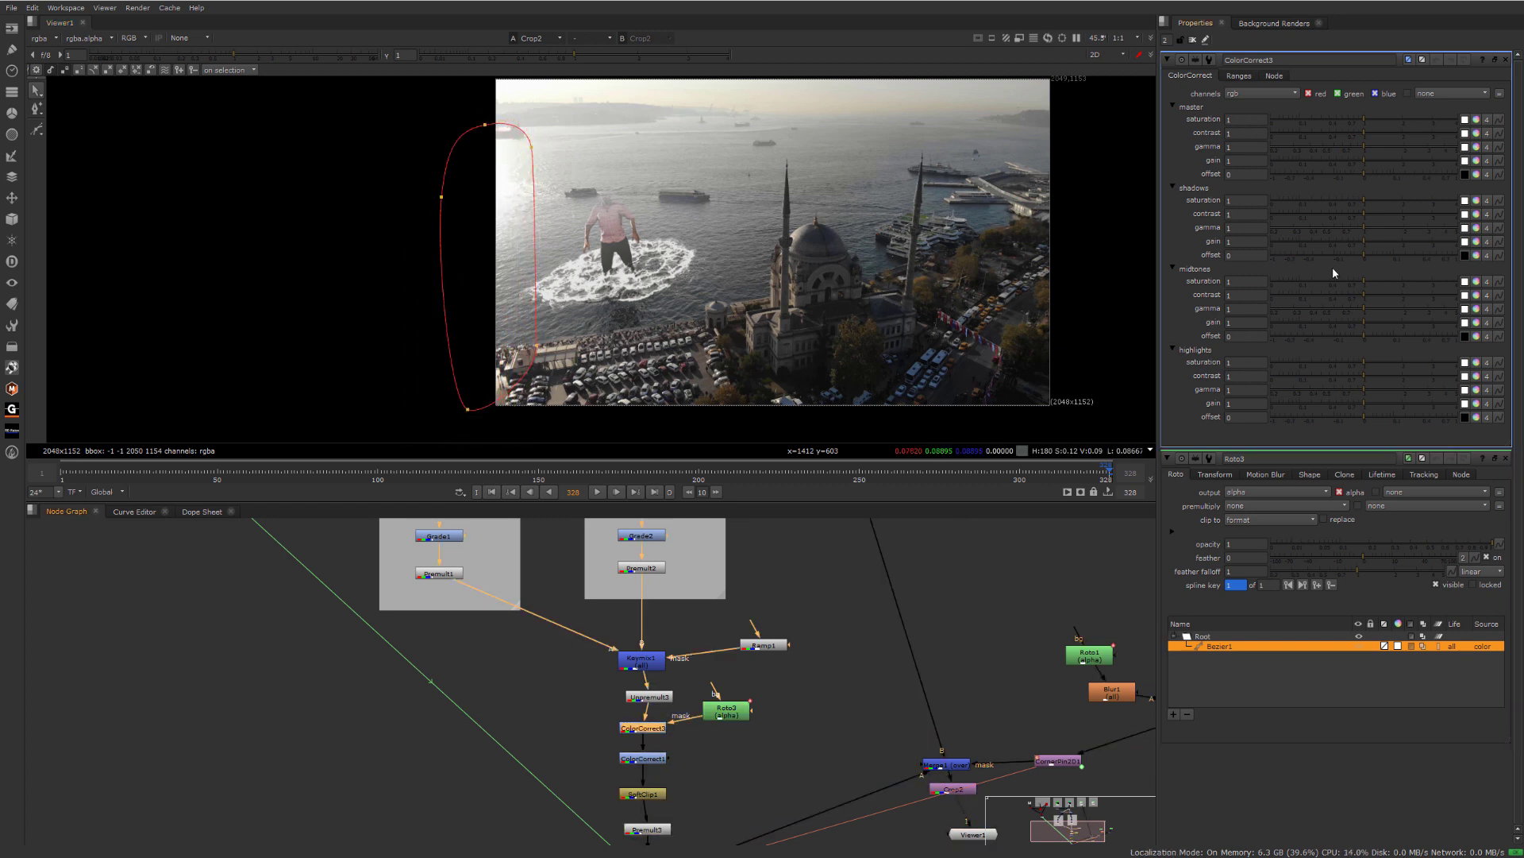
left_click_drag(1368, 168, 1376, 165)
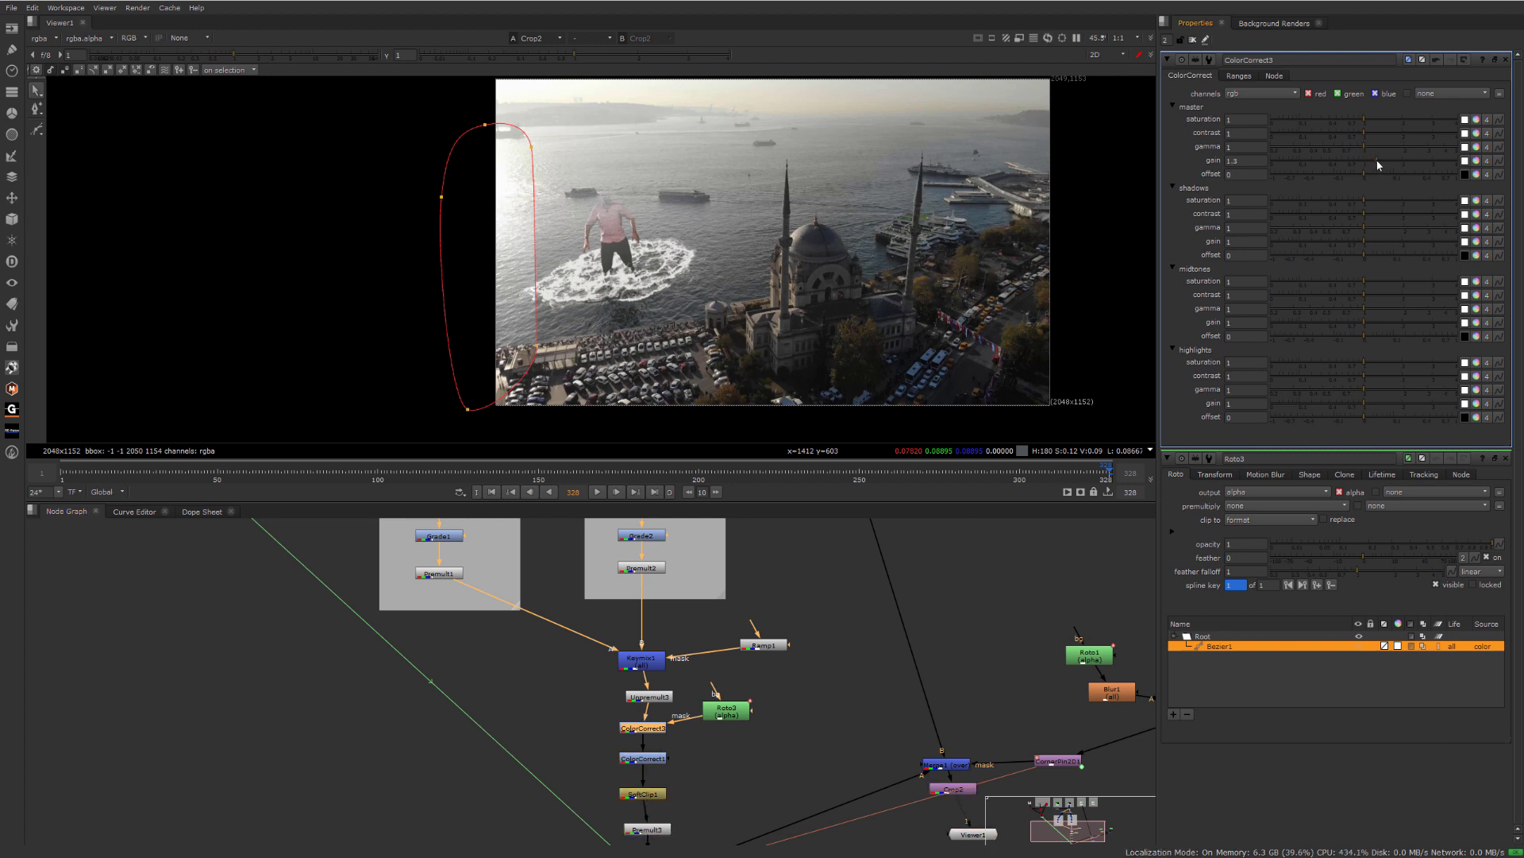
key("ctrl+z")
left_click_drag(1375, 402, 1396, 402)
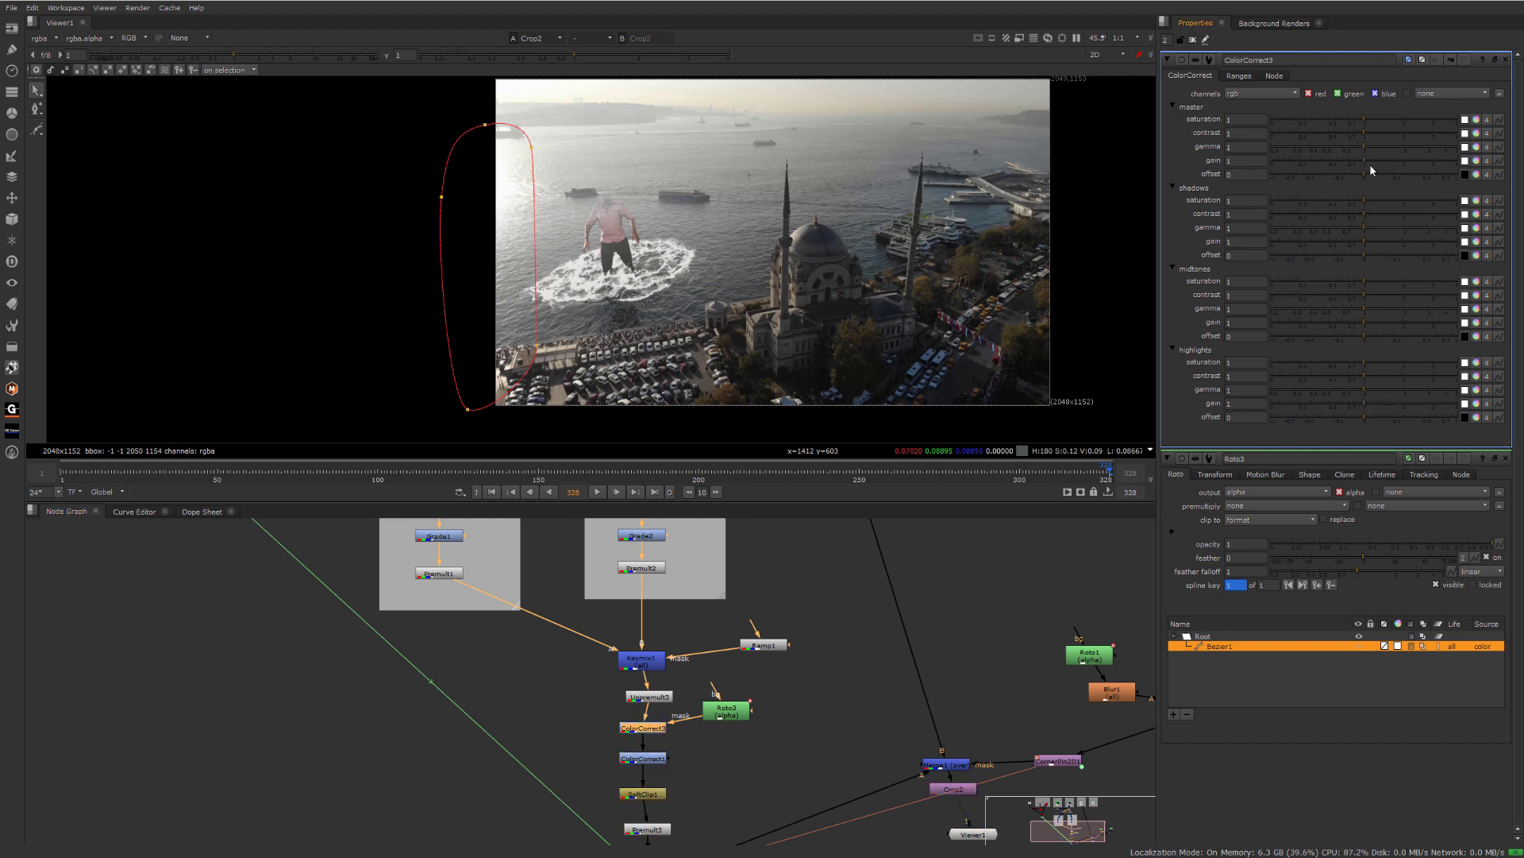
left_click_drag(1369, 163, 1382, 163)
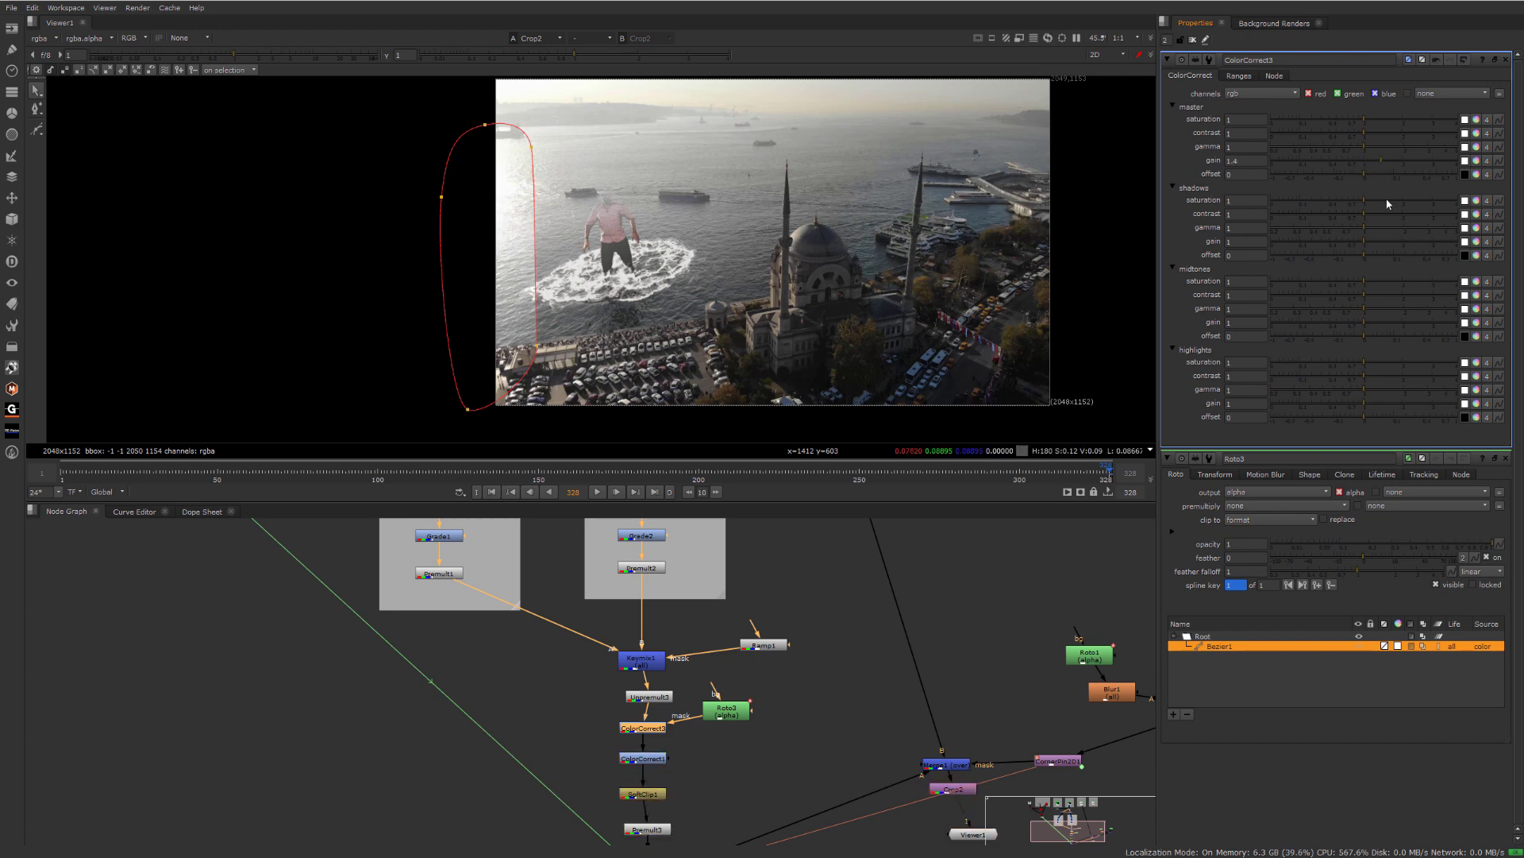
- Set the highlights gain of ColorCorrect3 to 1.98 and extend its highlight range curve toward the darker tones
left_click_drag(1366, 401, 1402, 401)
scroll(506, 261, "up", 4)
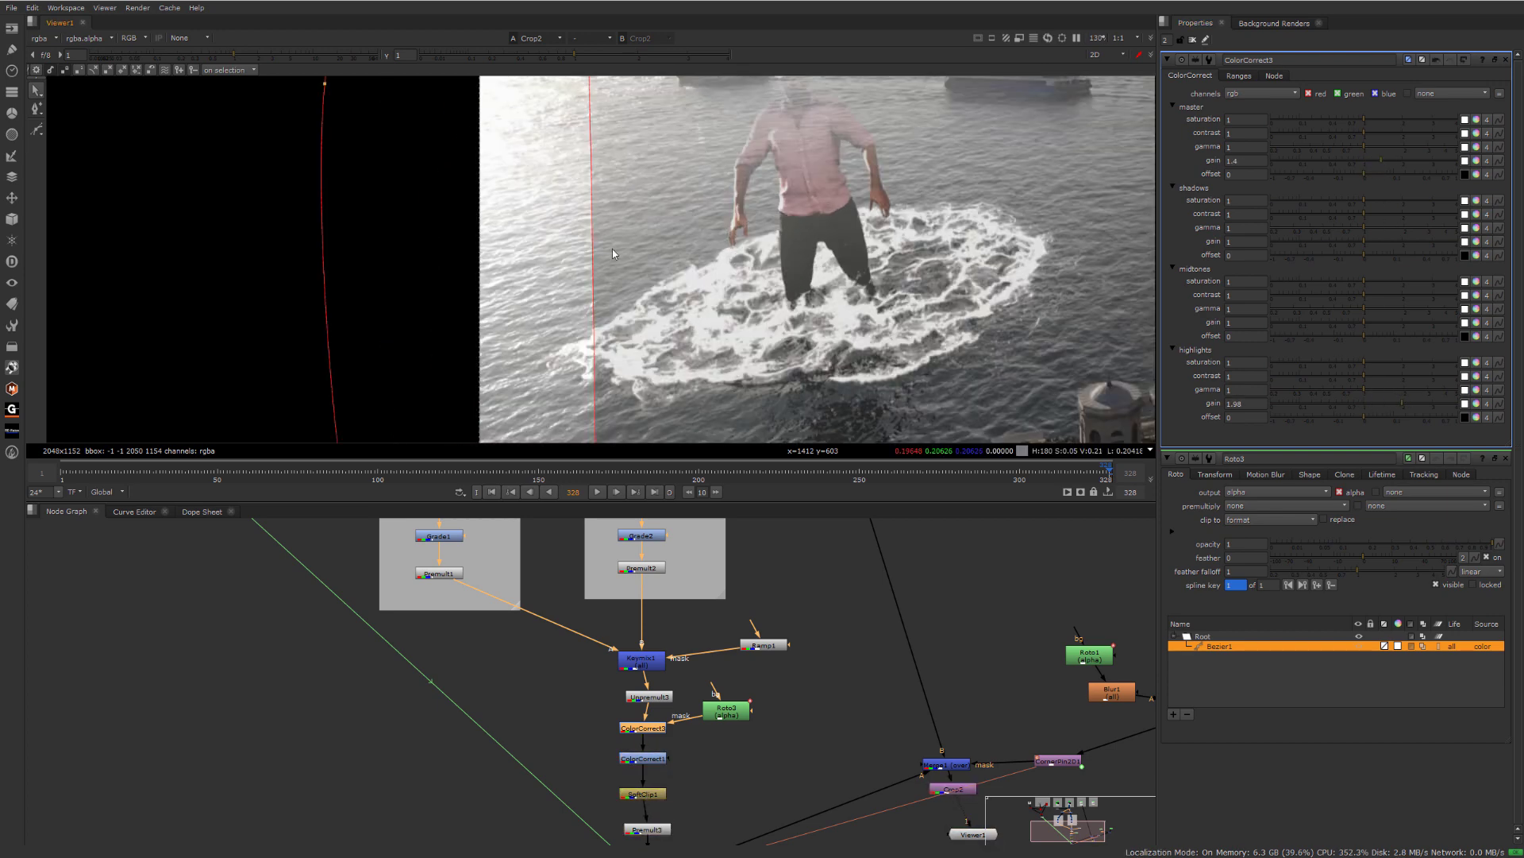
middle_click_drag(789, 241, 778, 174)
left_click(1239, 76)
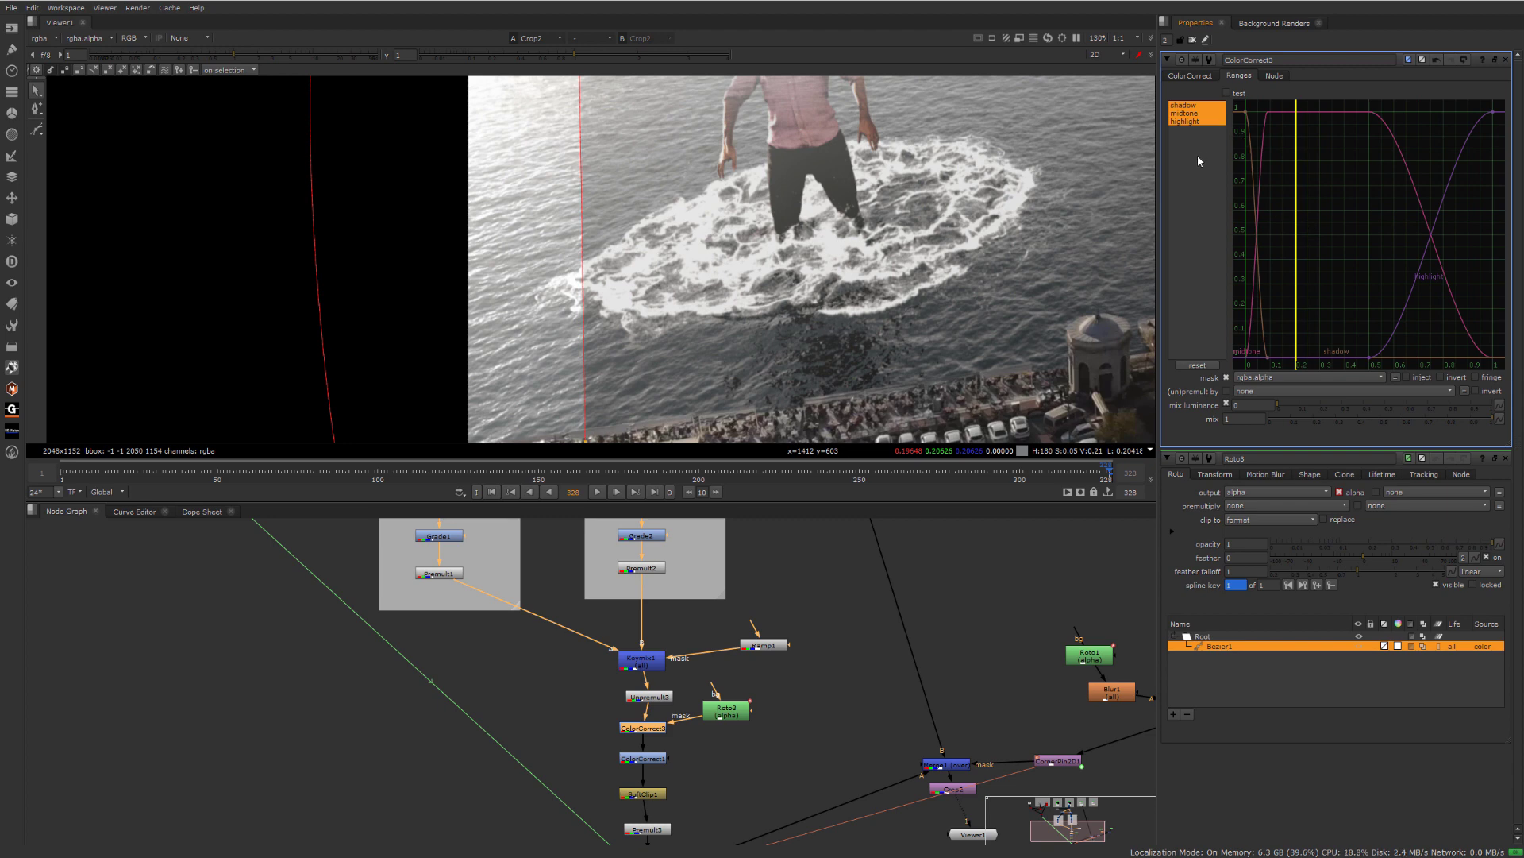
left_click(1186, 121)
left_click_drag(1371, 358, 1288, 358)
left_click(1190, 75)
- Shift the Roto3 outline outside the plate's left edge and spread its feather softly over the sunlit water
scroll(631, 199, "down", 4)
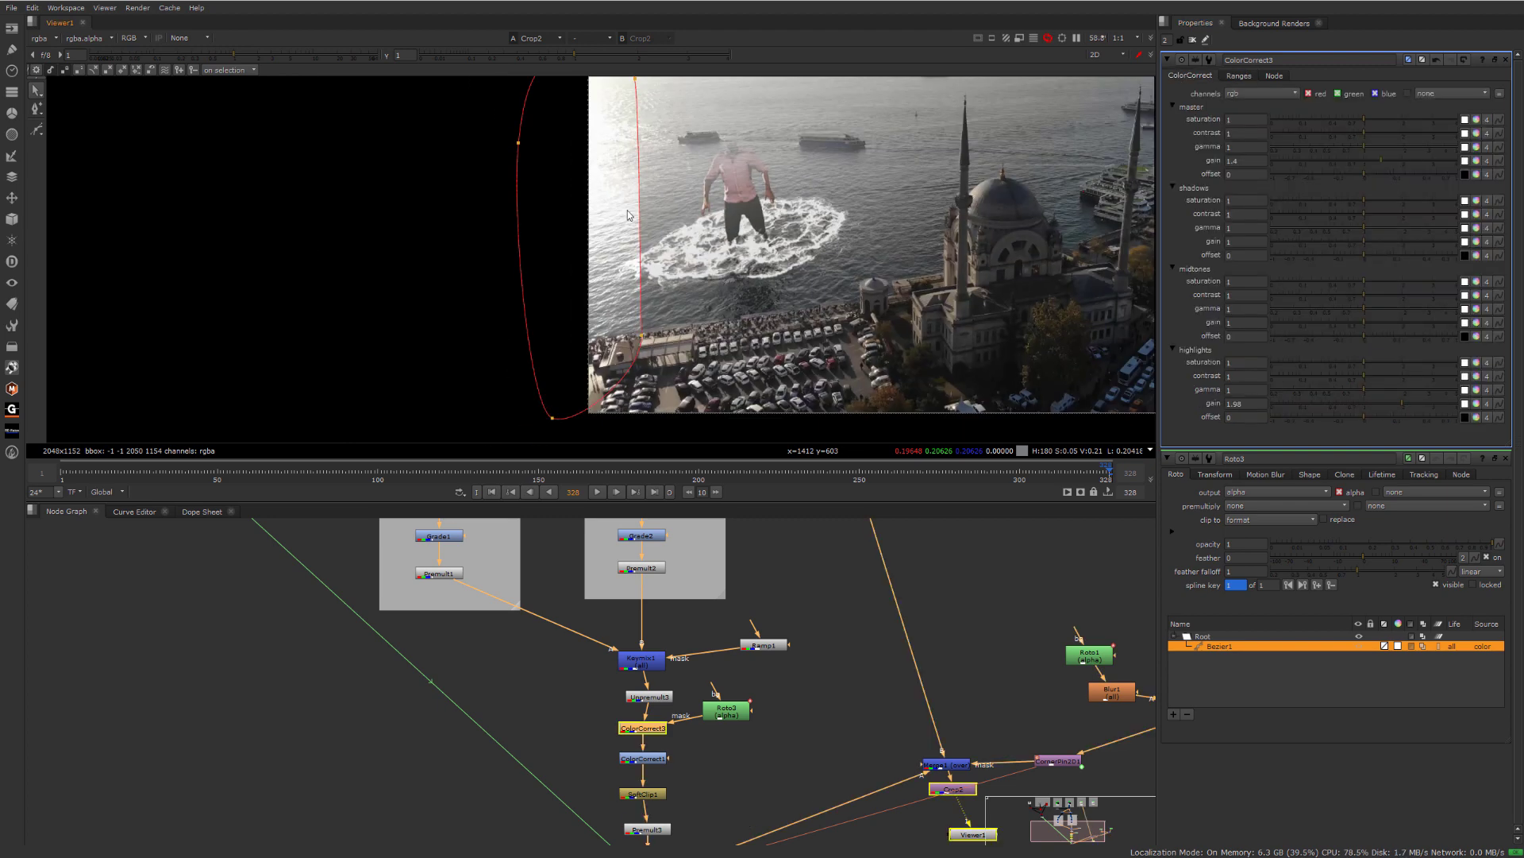
left_click_drag(628, 197, 612, 210)
middle_click_drag(665, 378, 683, 309)
left_click_drag(668, 365, 636, 364)
middle_click_drag(637, 364, 644, 404)
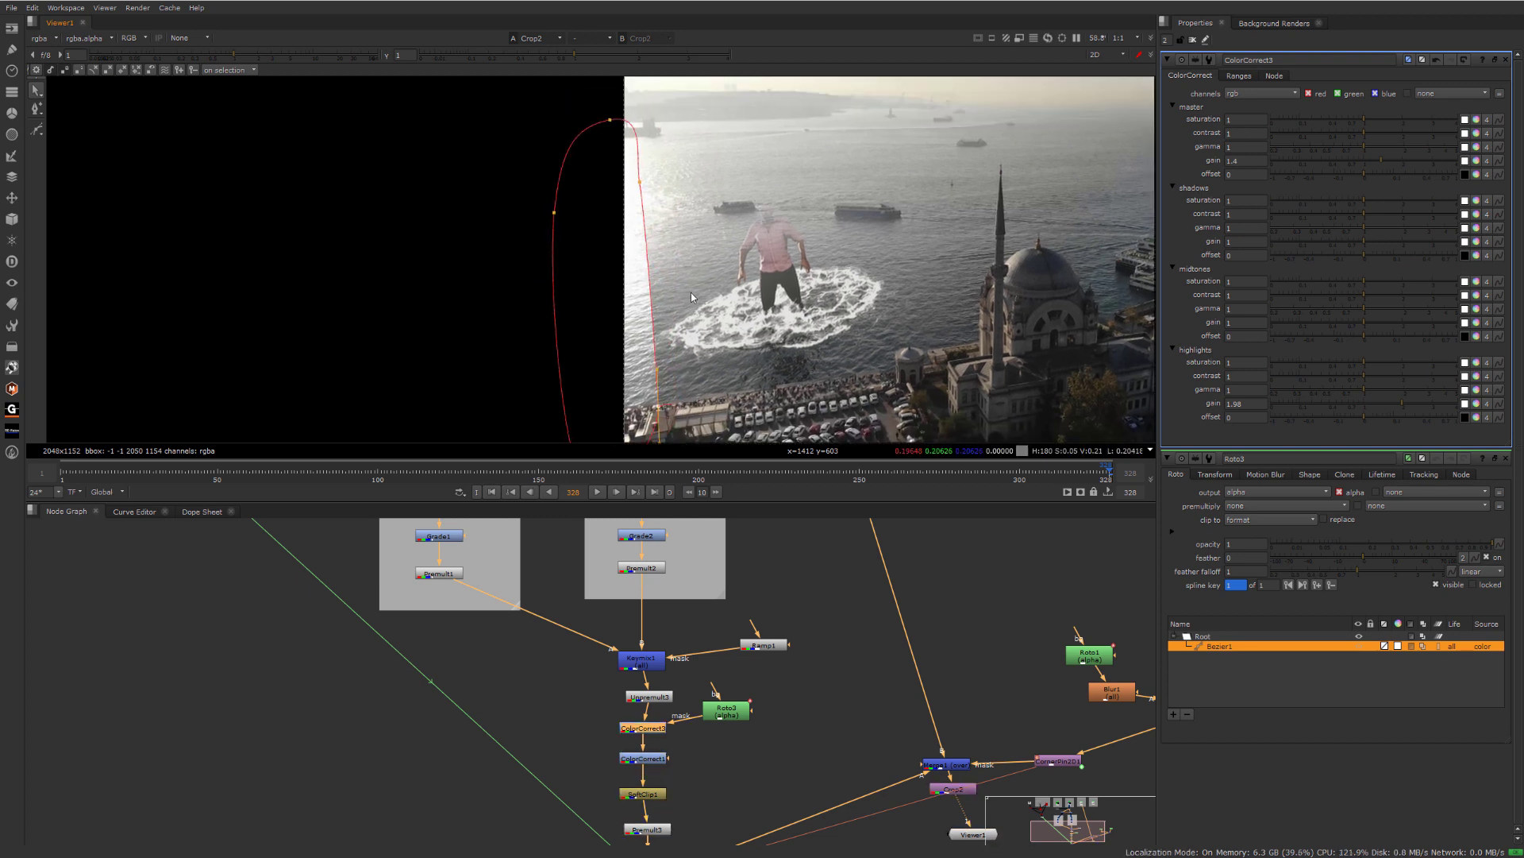
middle_click_drag(699, 244, 644, 213)
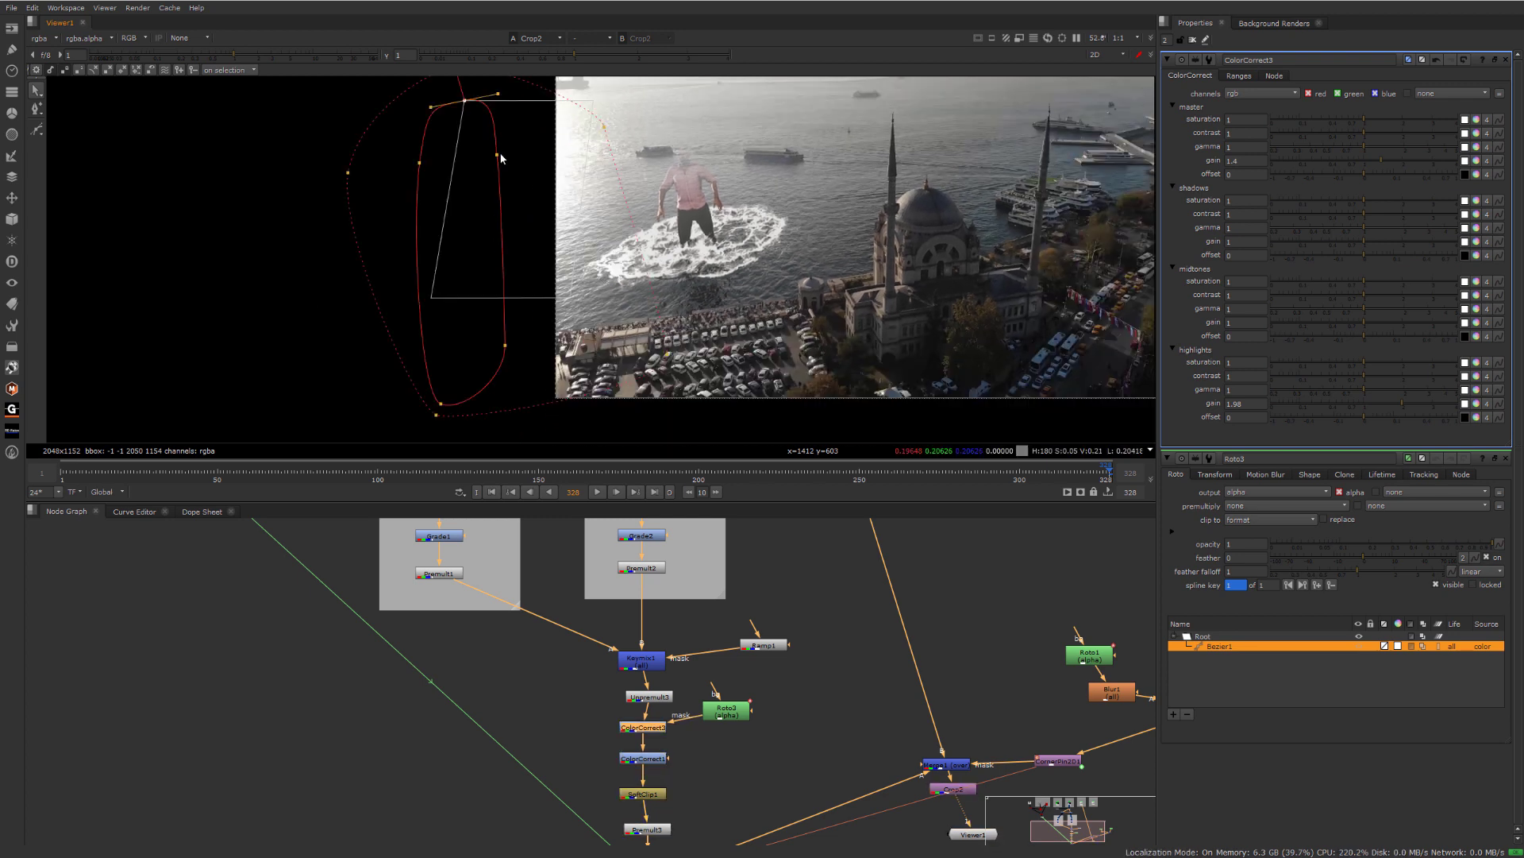
left_click_drag(501, 158, 482, 160)
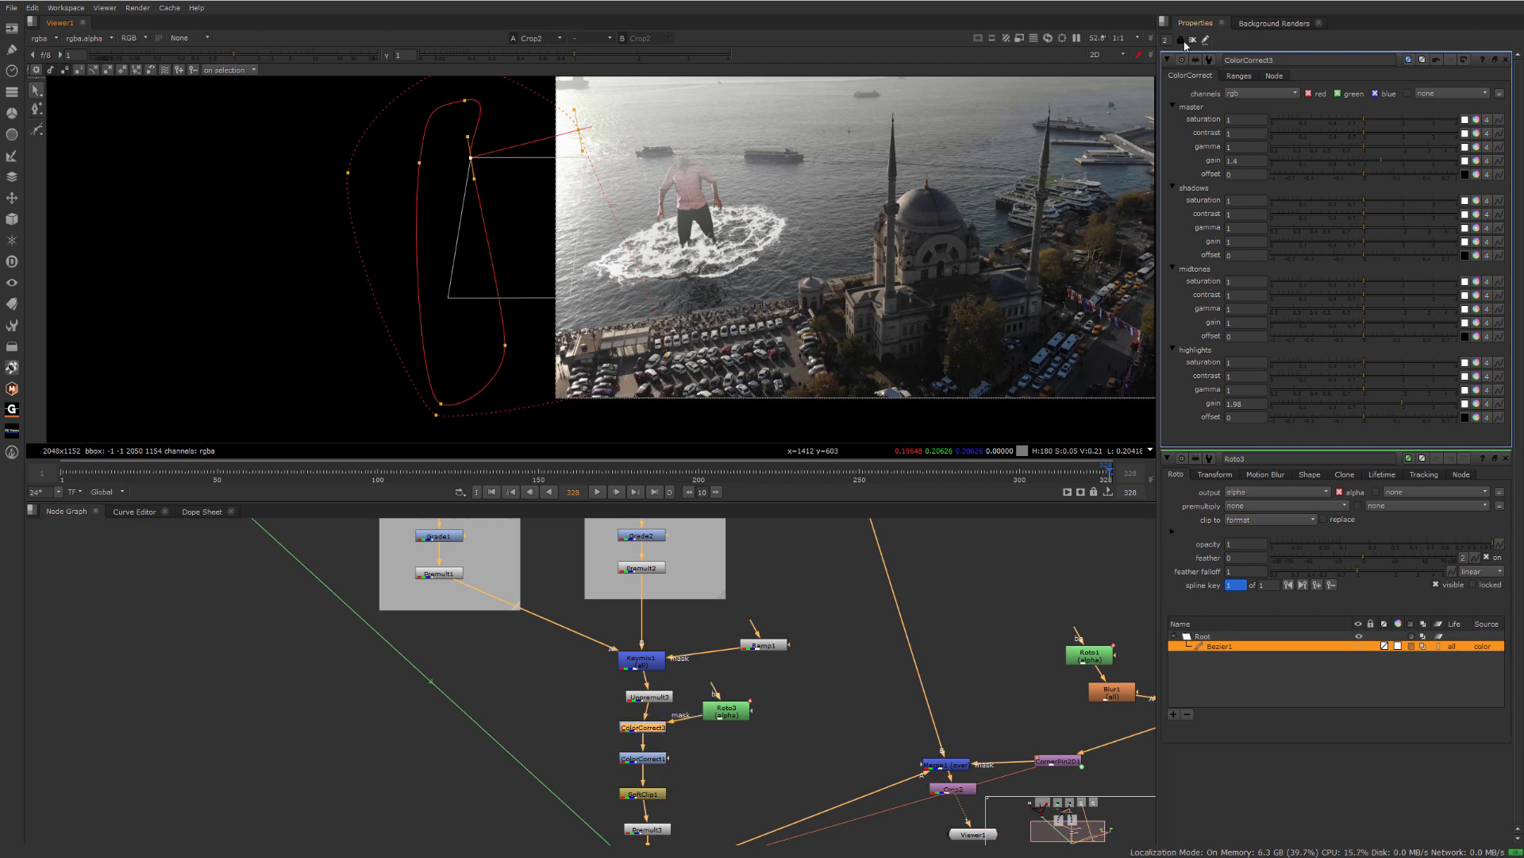
- Close the open node properties and compare the composite with ColorCorrect3 disabled and enabled, including close up on the man
left_click(1192, 39)
middle_click_drag(820, 207, 703, 228)
scroll(697, 237, "down", 3)
key("d")
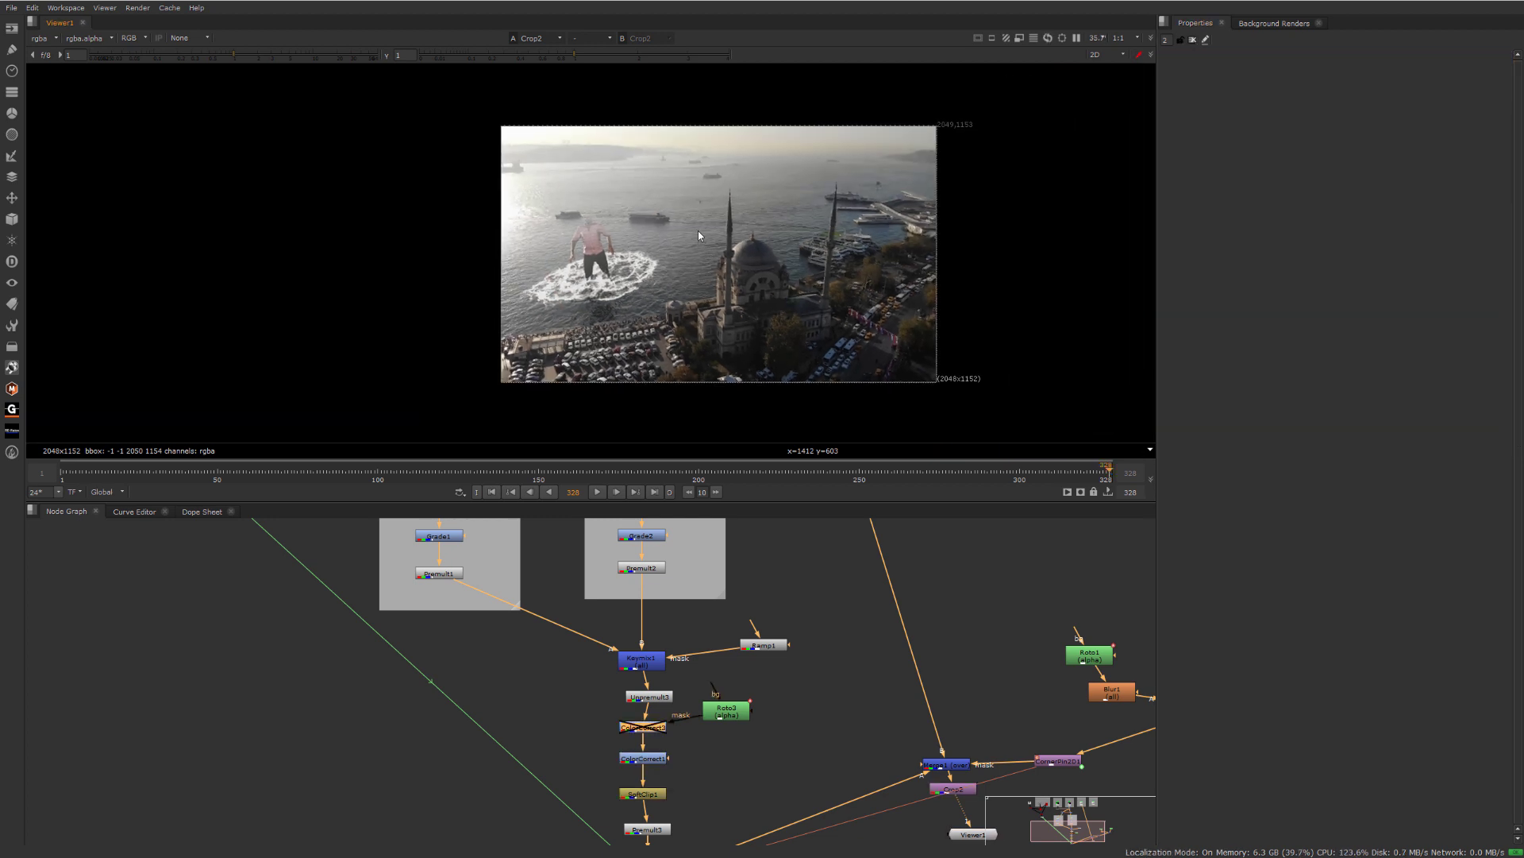
key("d")
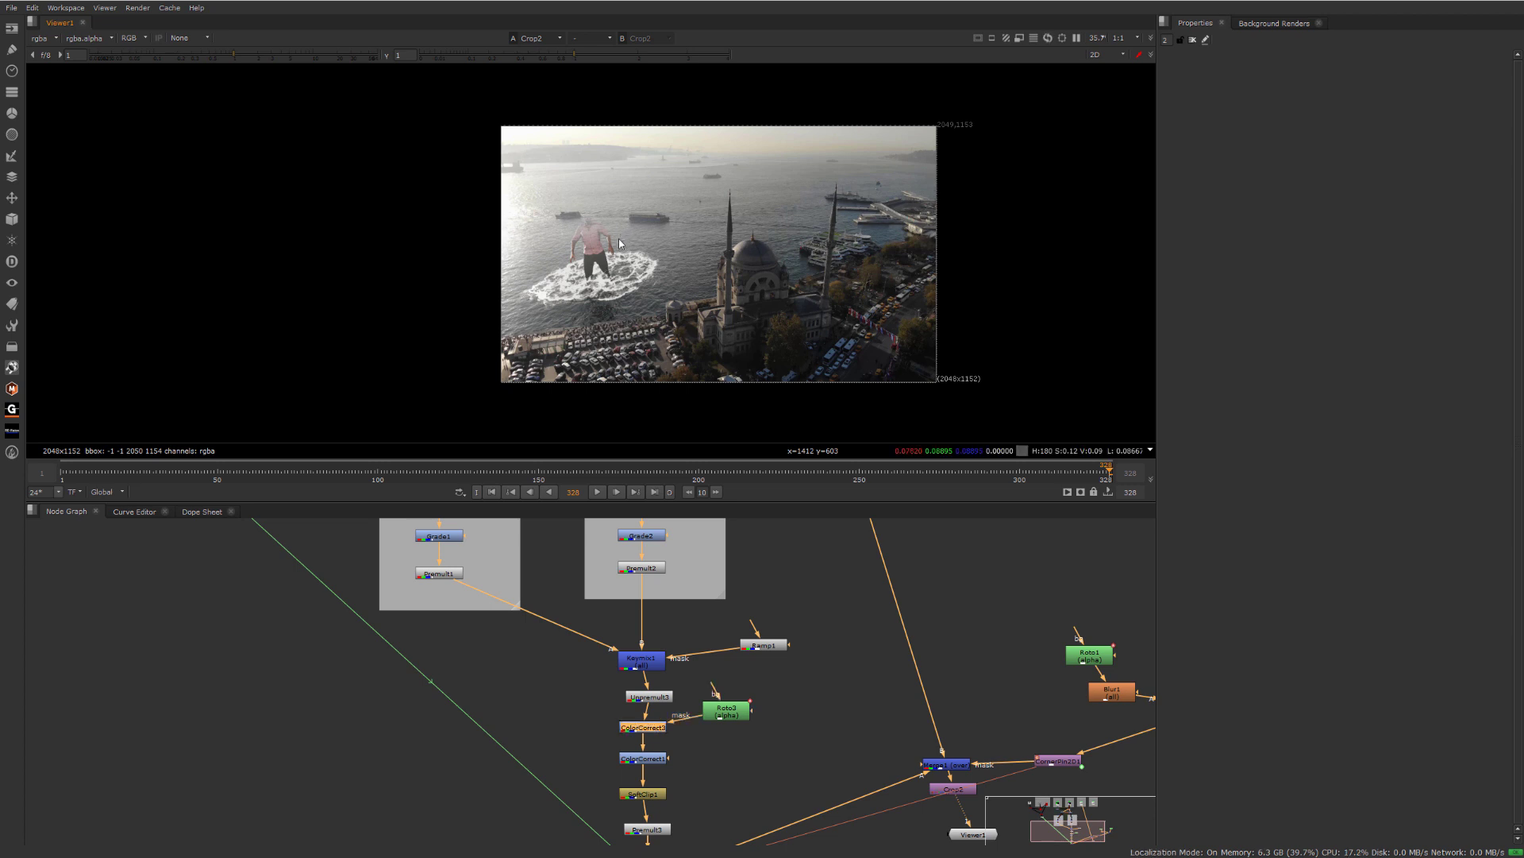
scroll(598, 269, "up", 3)
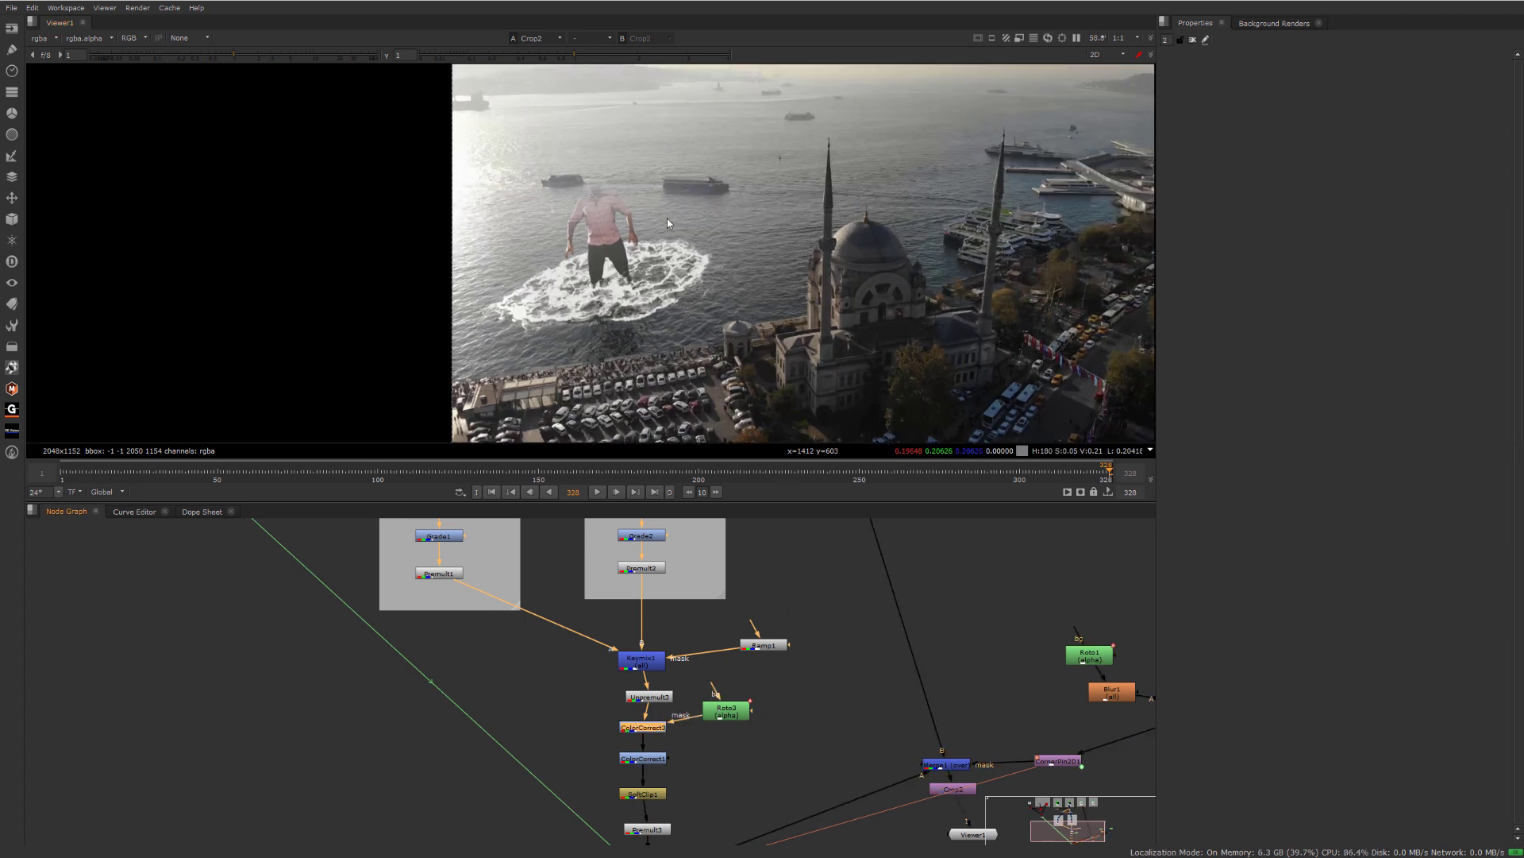
scroll(665, 214, "up", 3)
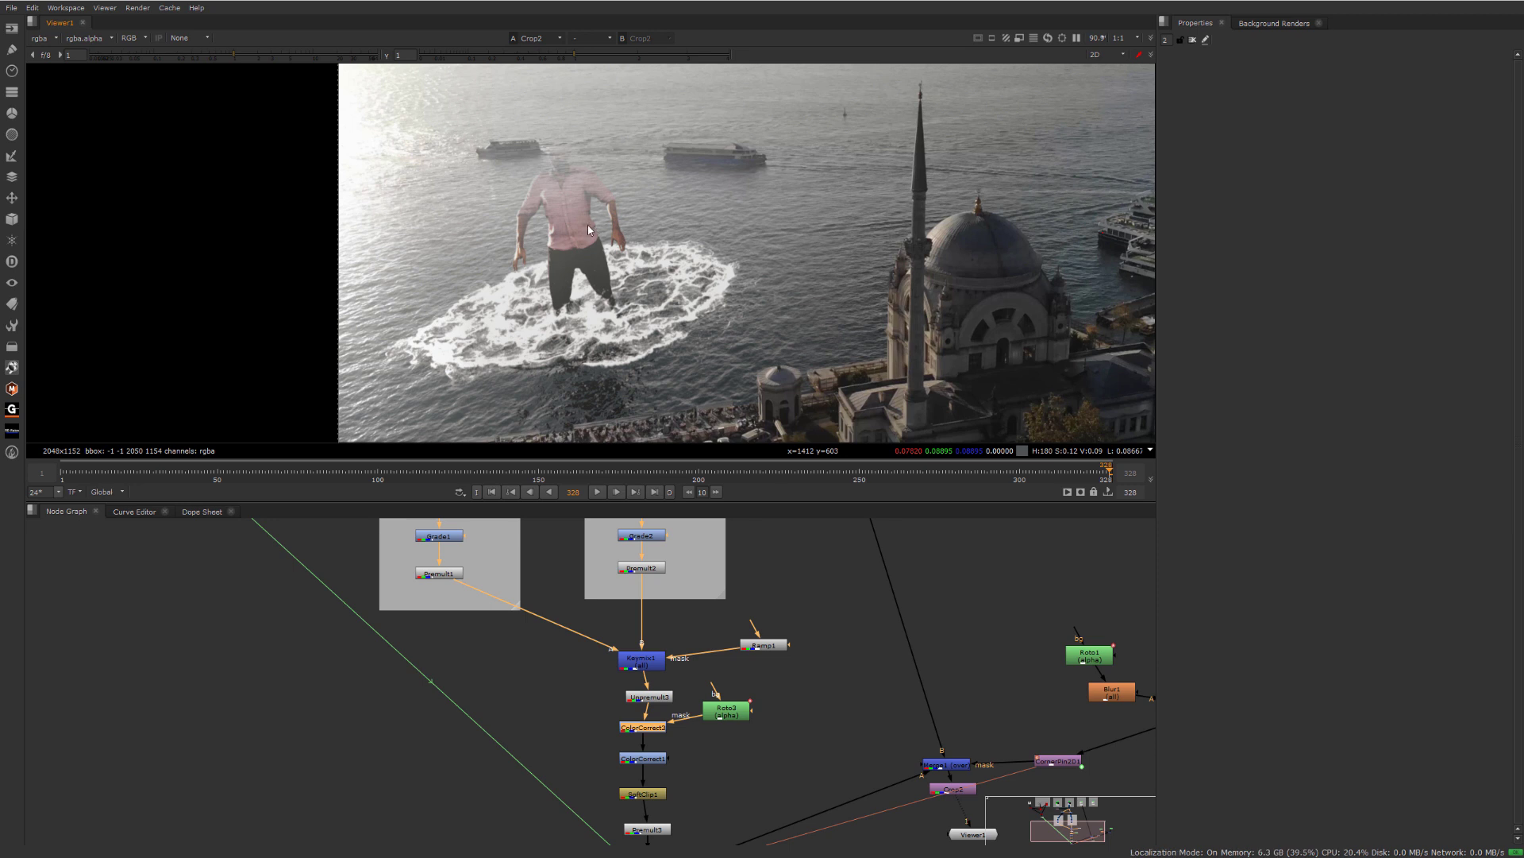
- Move the cg render multimatte backdrop with its Read node and Crop1 beside the roto mask branch
middle_click_drag(838, 718, 784, 649)
scroll(784, 648, "down", 2)
middle_click_drag(922, 738, 829, 665)
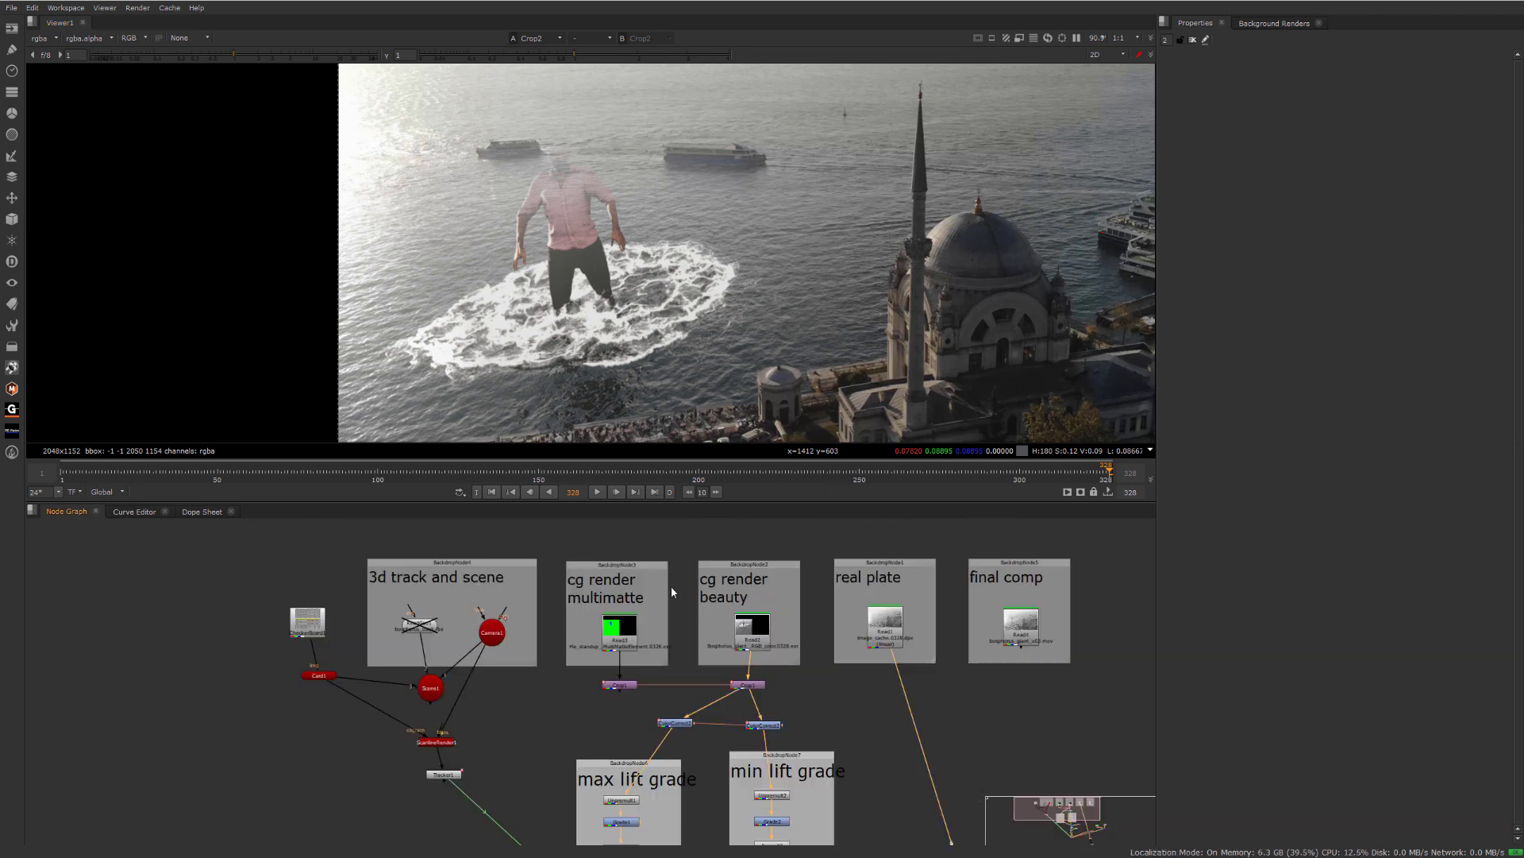
left_click_drag(673, 570, 591, 687)
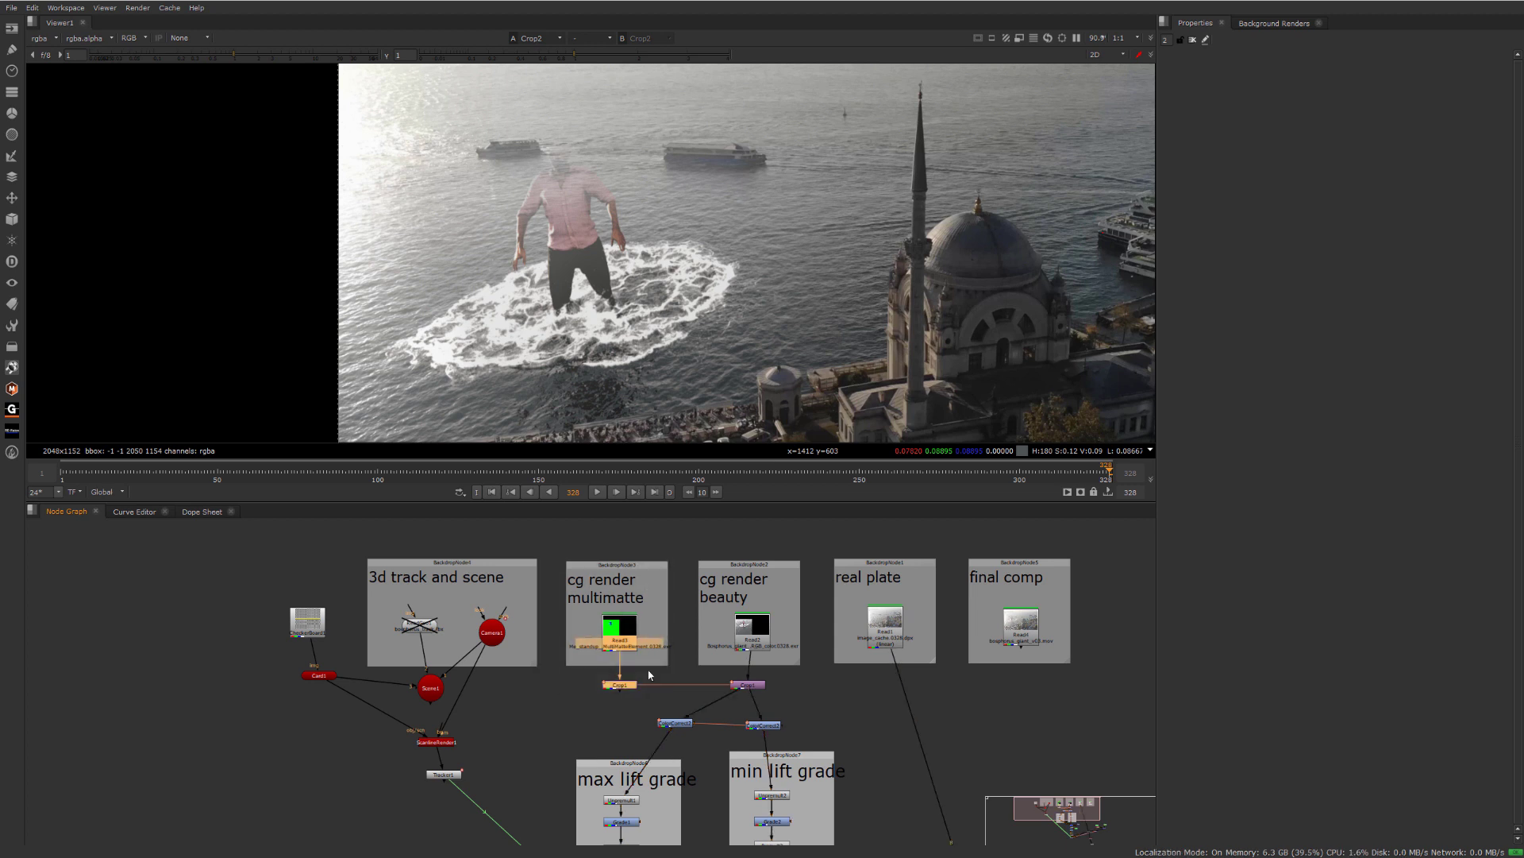
middle_click_drag(697, 547, 639, 517)
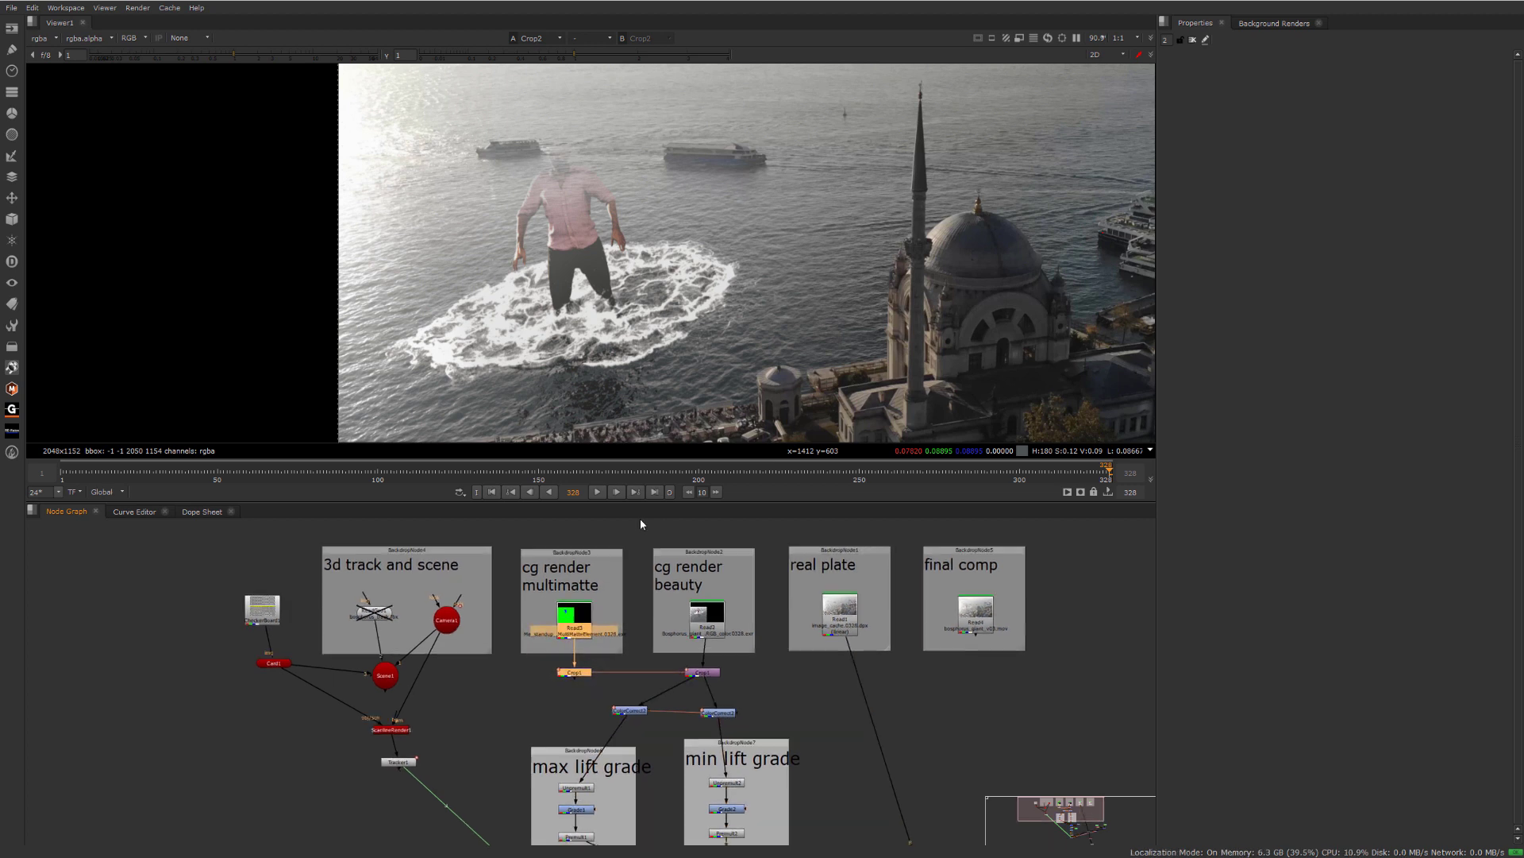
scroll(640, 517, "down", 2)
left_click_drag(616, 542, 521, 656)
left_click_drag(597, 594, 942, 718)
middle_click_drag(943, 717, 794, 536)
left_click_drag(794, 536, 737, 570)
scroll(855, 591, "up", 3)
- Spread out Roto1, Blur1, Roto2 and their merge to make room in the mask branch for another node
left_click_drag(955, 552, 677, 678)
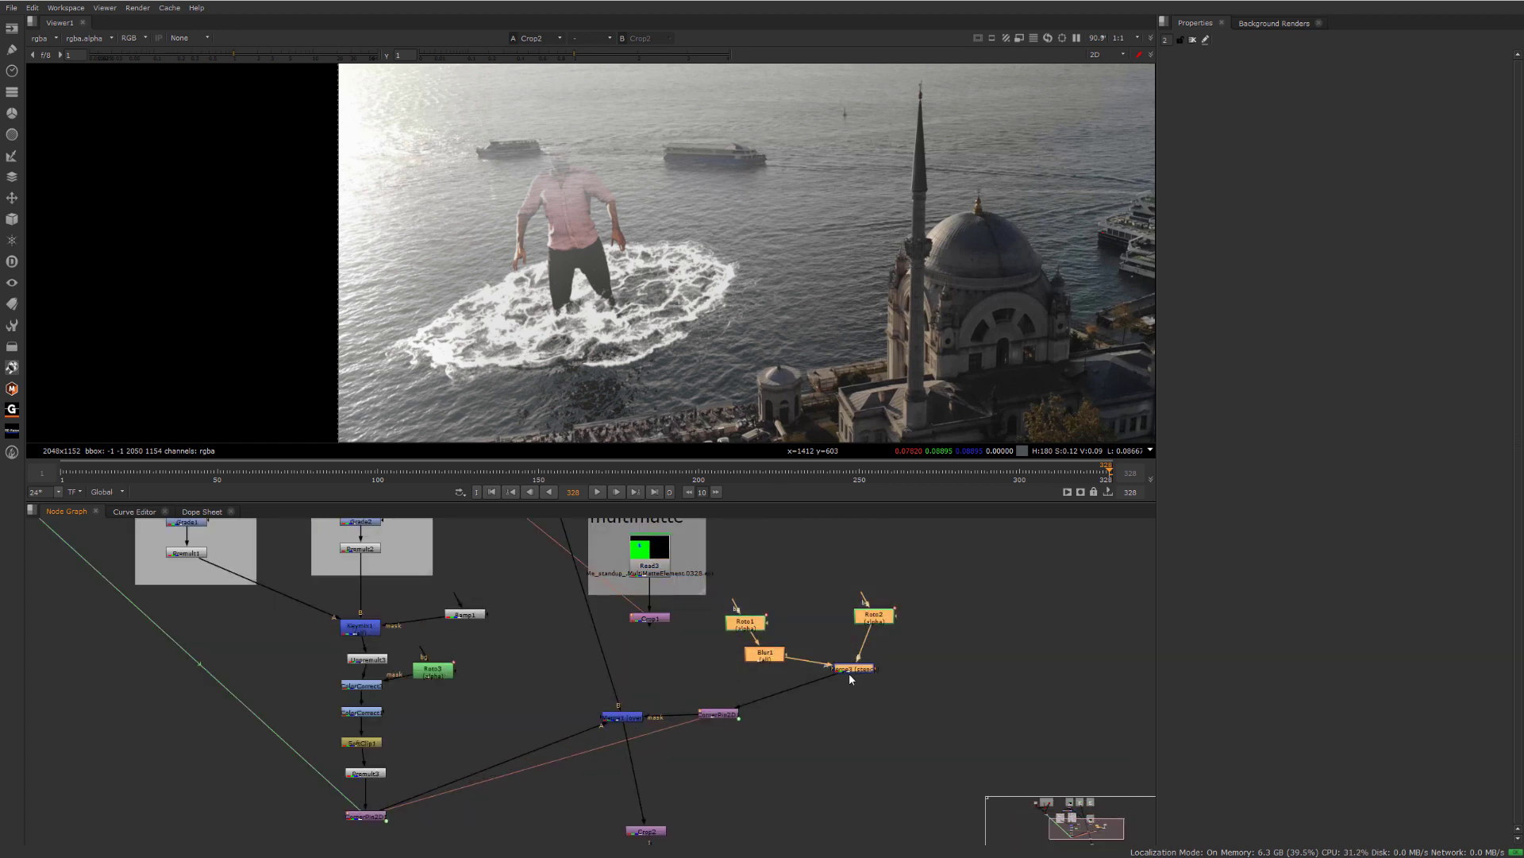
left_click_drag(849, 674, 899, 610)
left_click(913, 633)
left_click(917, 605)
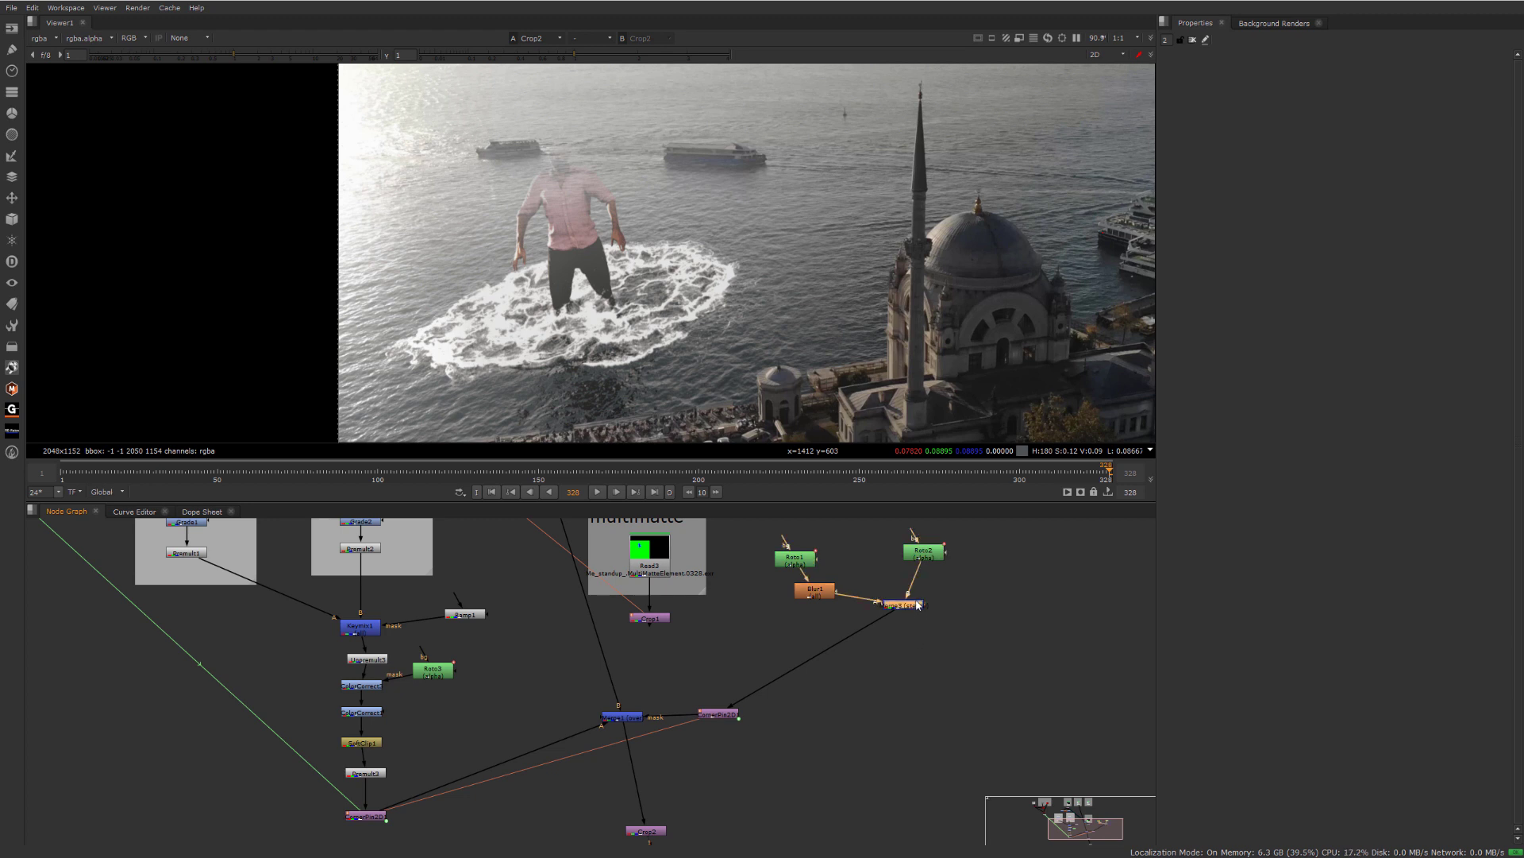
left_click_drag(880, 533, 717, 606, "shift")
left_click_drag(907, 606, 880, 687)
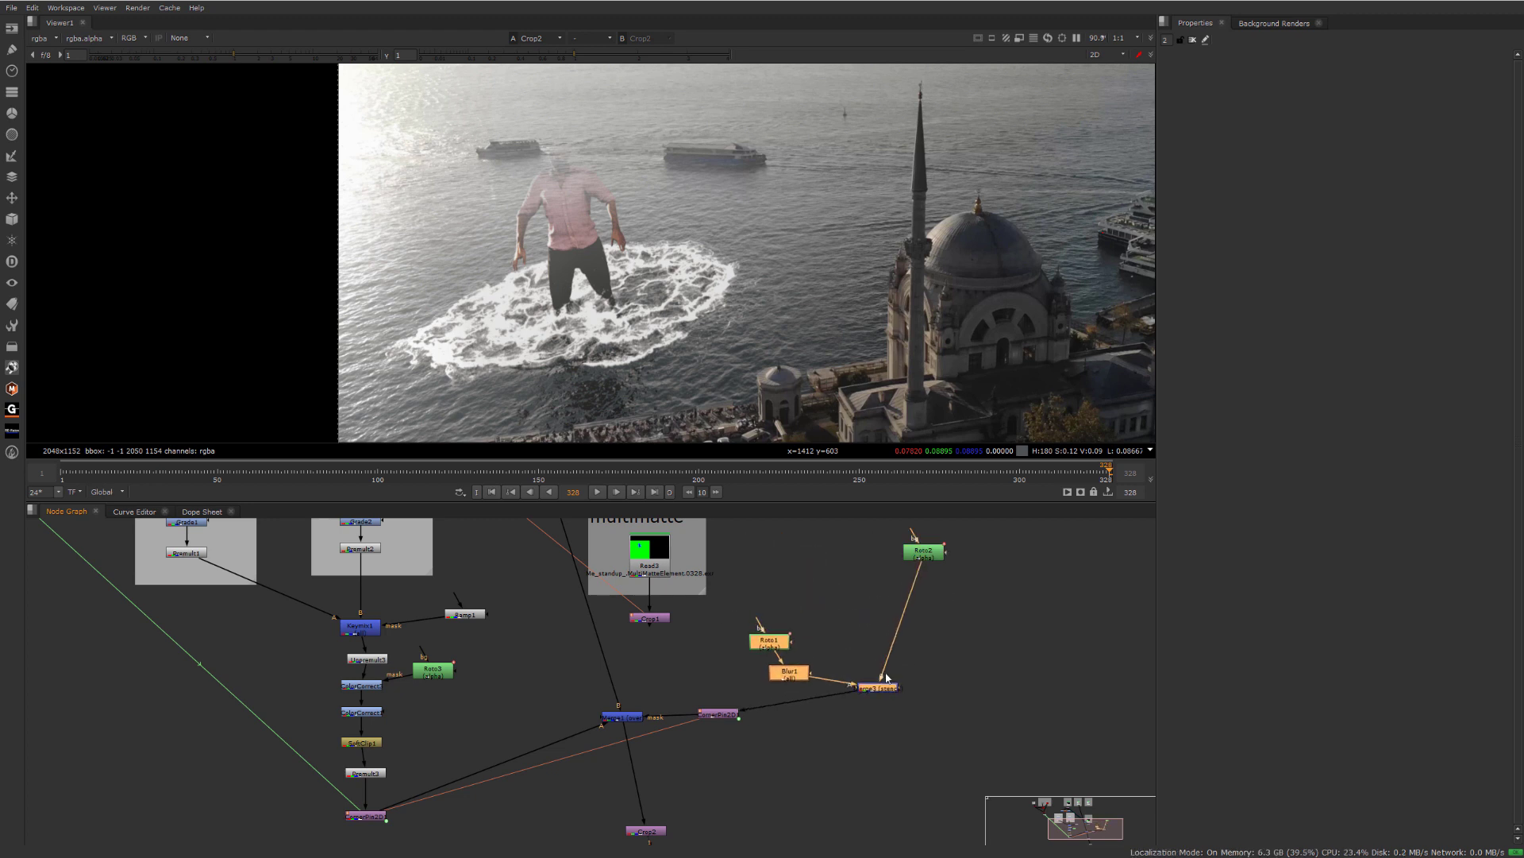
left_click(880, 687)
- Insert a Merge node between Roto2 and the mask merge, with its A input connected to Crop1
left_click(892, 603)
key("m")
left_click_drag(905, 605, 658, 623)
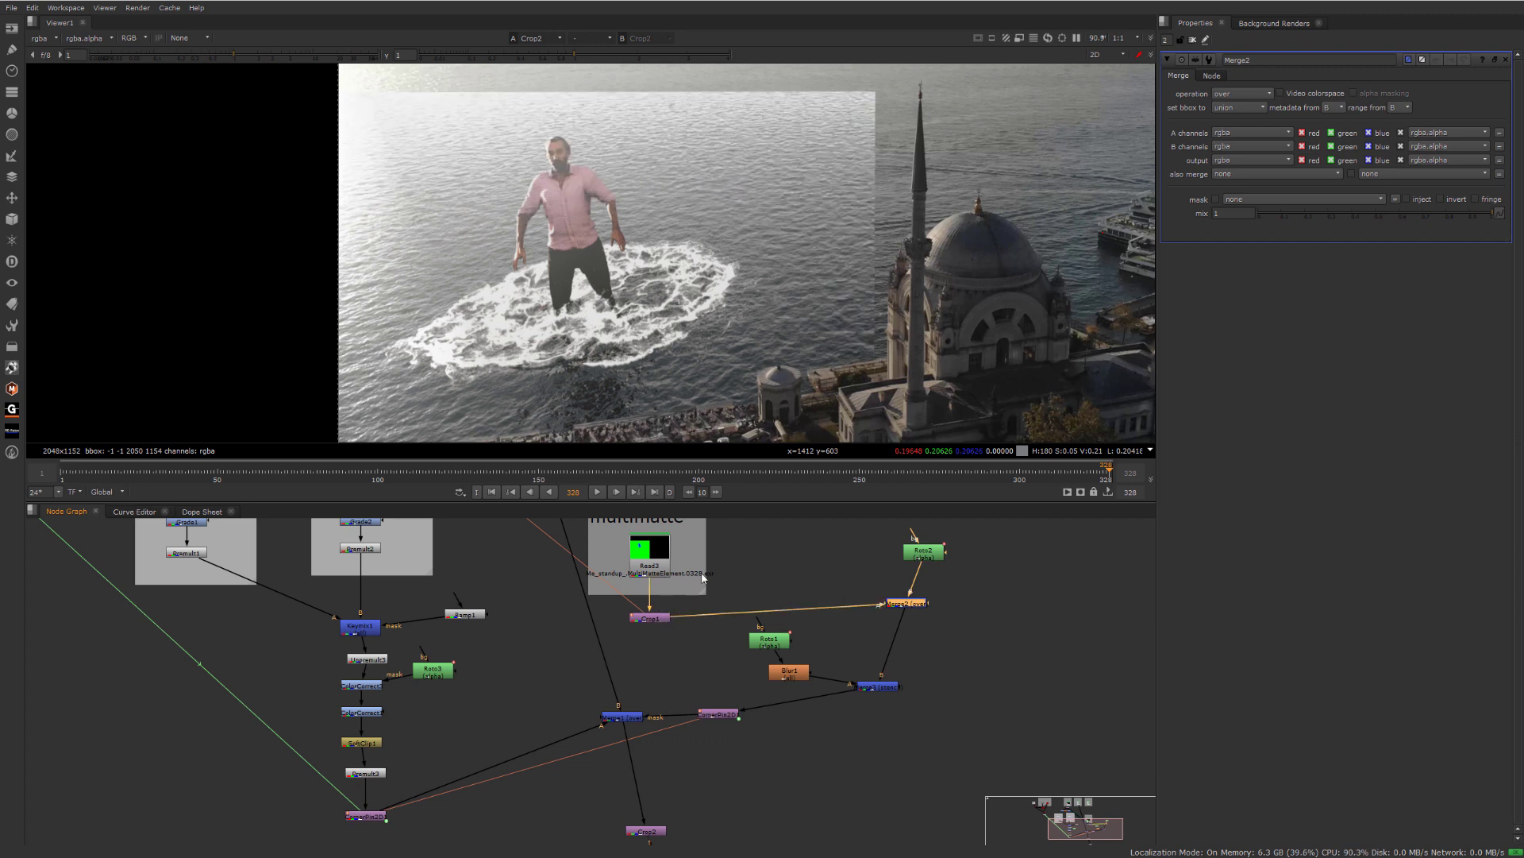
- Move the multimatte backdrop, its Read node and Crop1 slightly upward to tidy the graph
left_click(664, 617)
middle_click_drag(710, 548, 718, 639)
left_click_drag(743, 542, 554, 733)
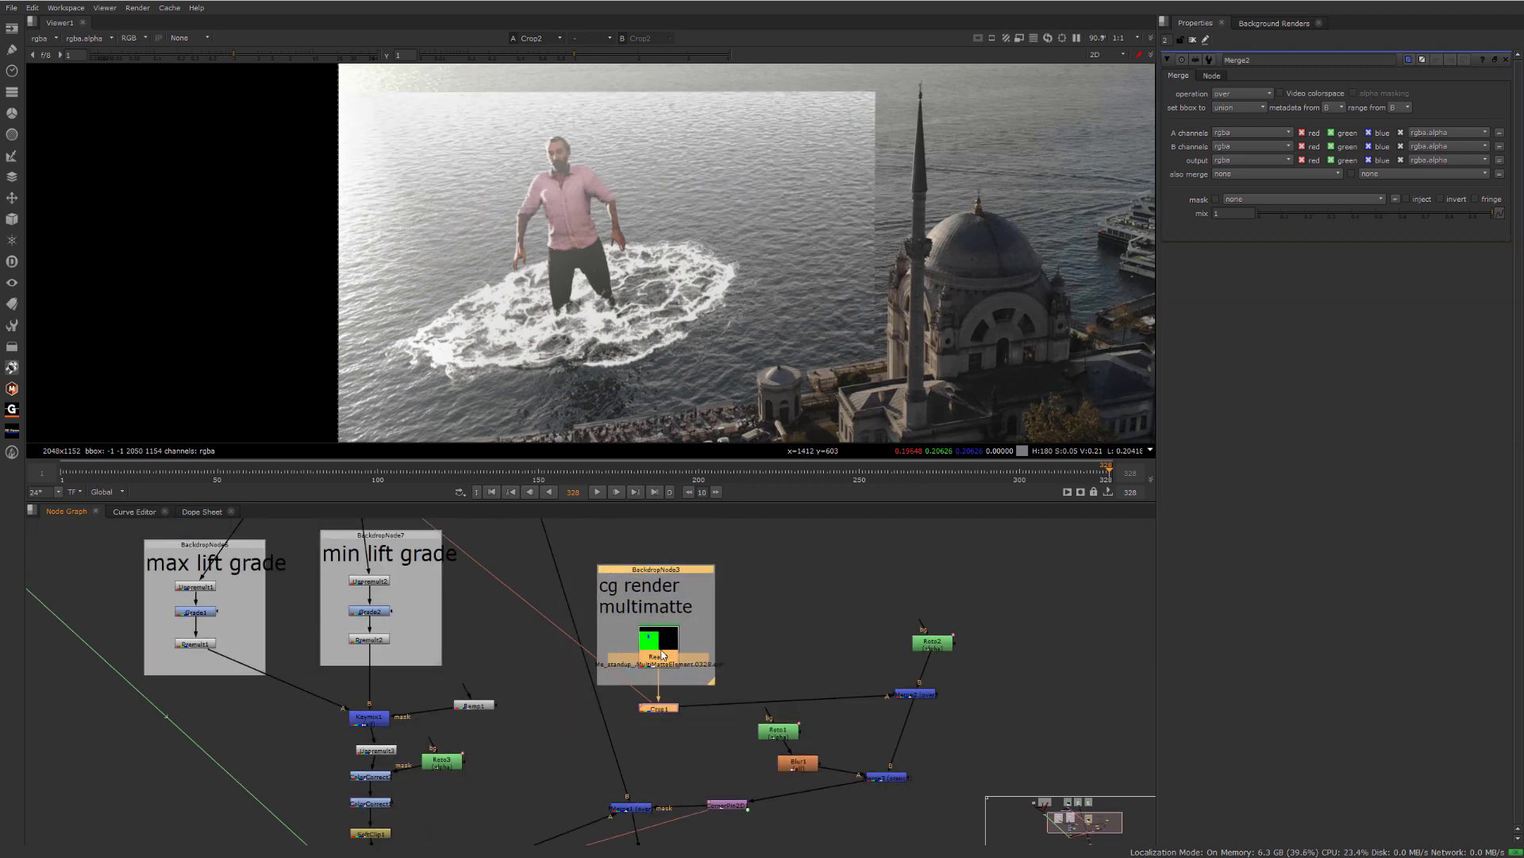
left_click_drag(663, 655, 675, 628)
left_click(674, 632)
left_click(668, 630)
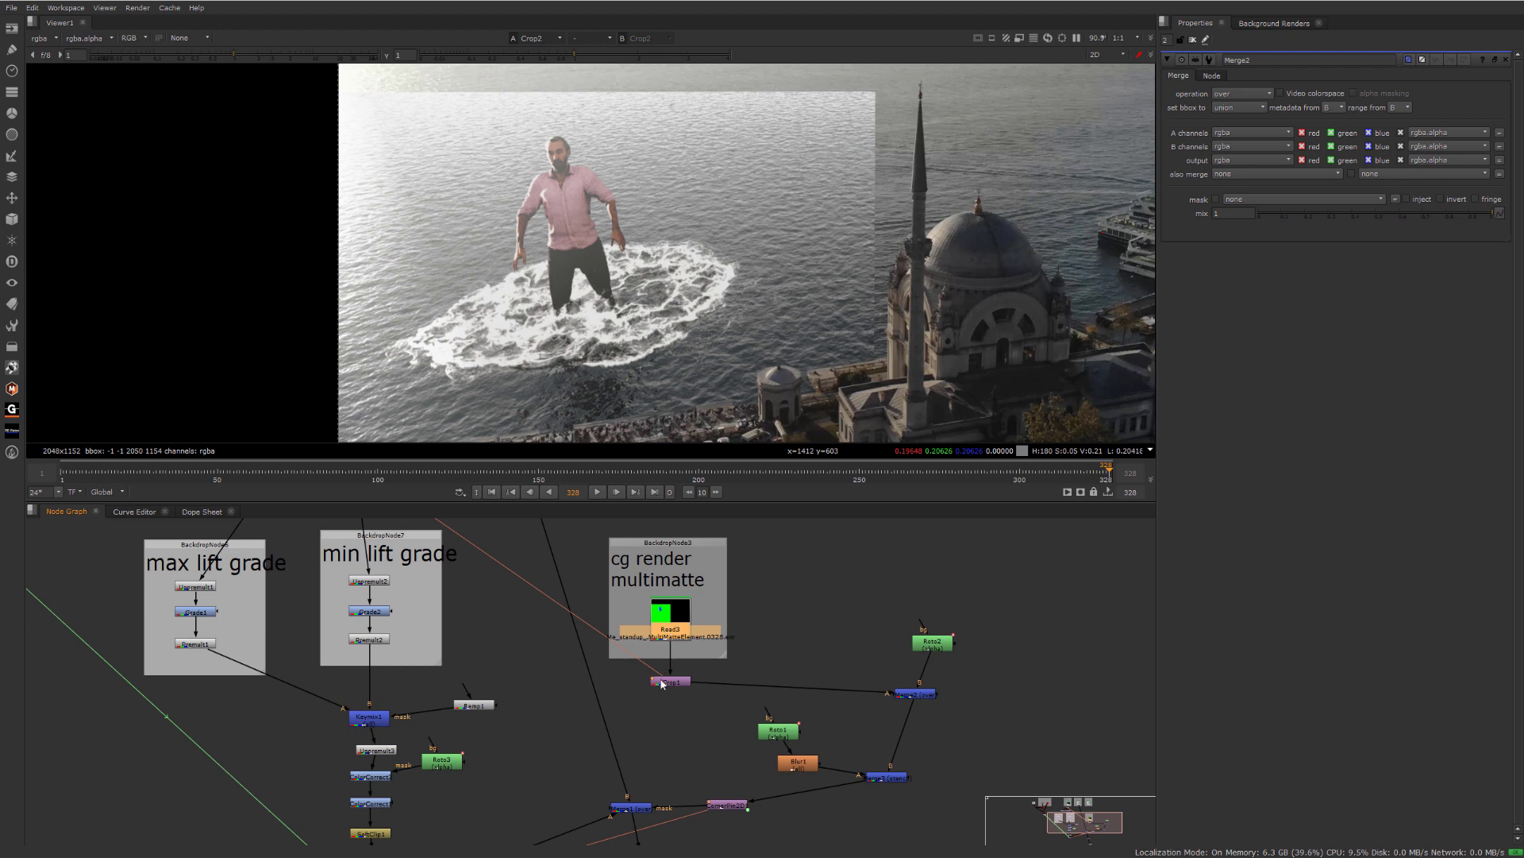
- View the multimatte from Crop1 and add a Shuffle after it that routes the blue channel into alpha
left_click(663, 681)
key("1")
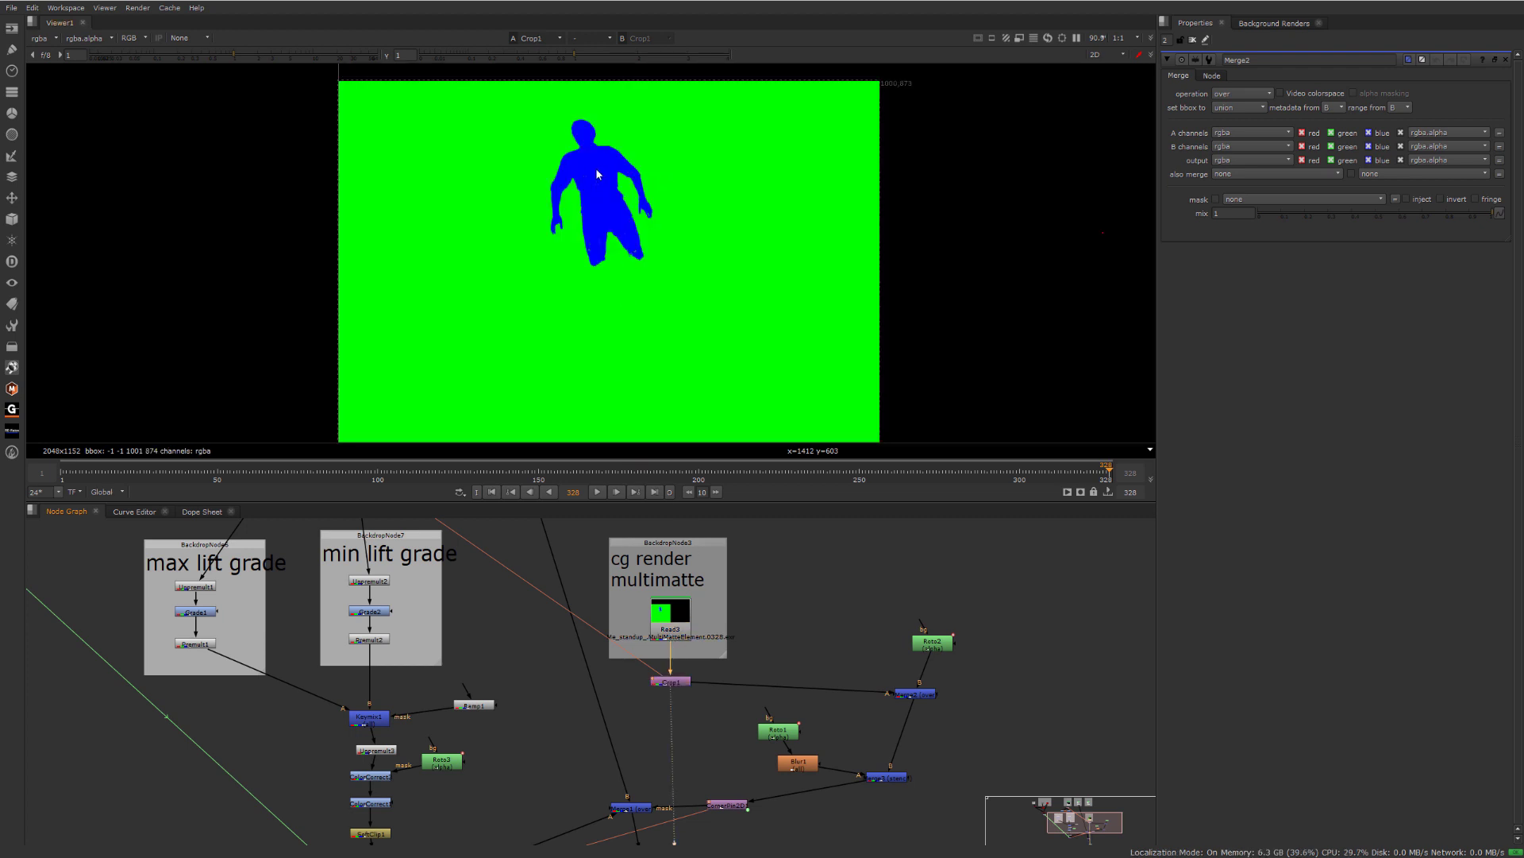
left_click(680, 683)
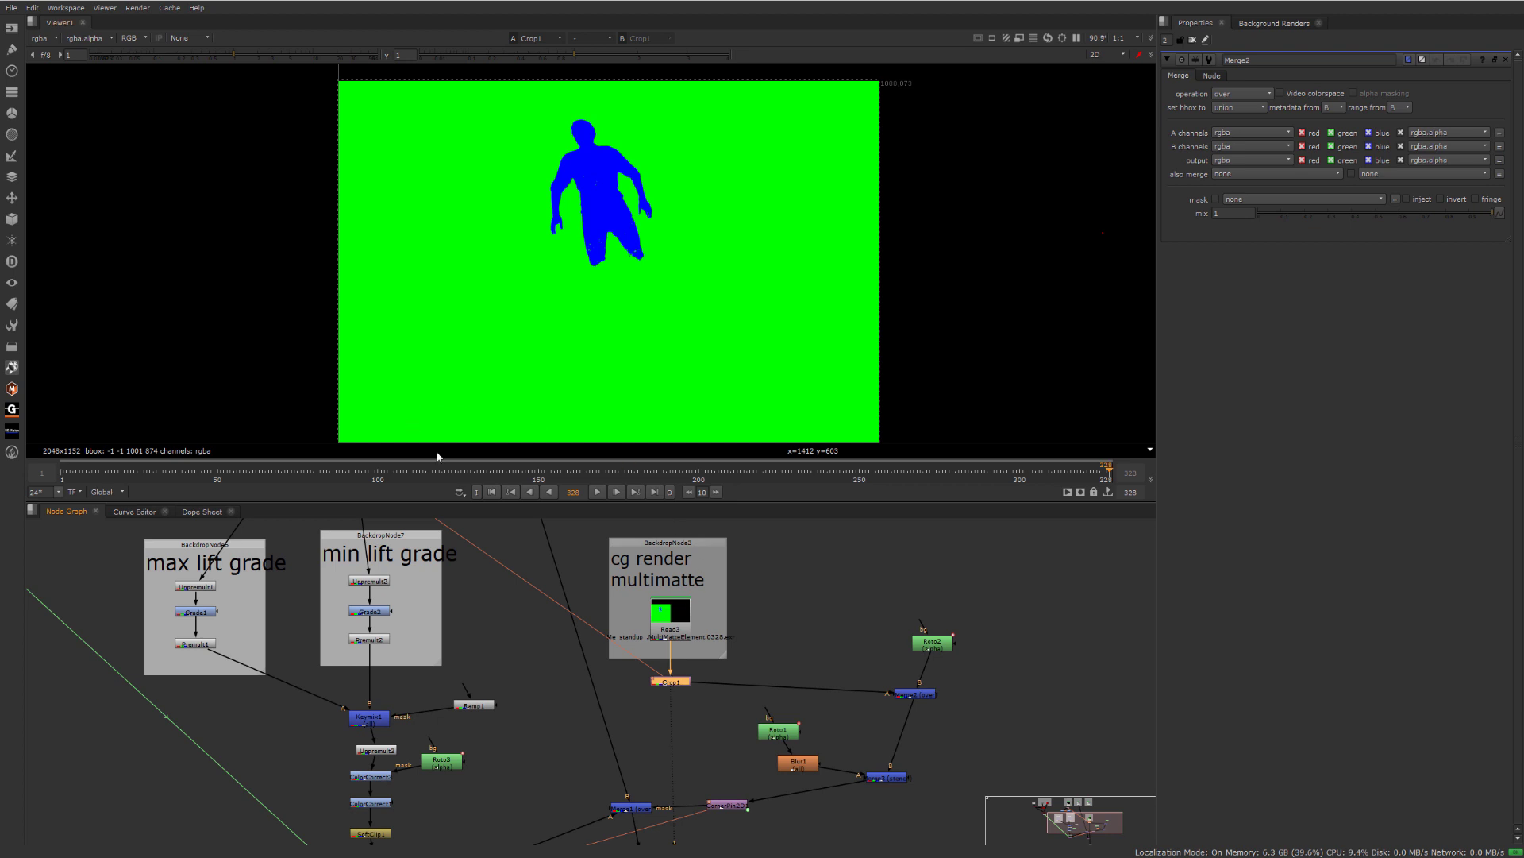
key("Tab")
type("sh")
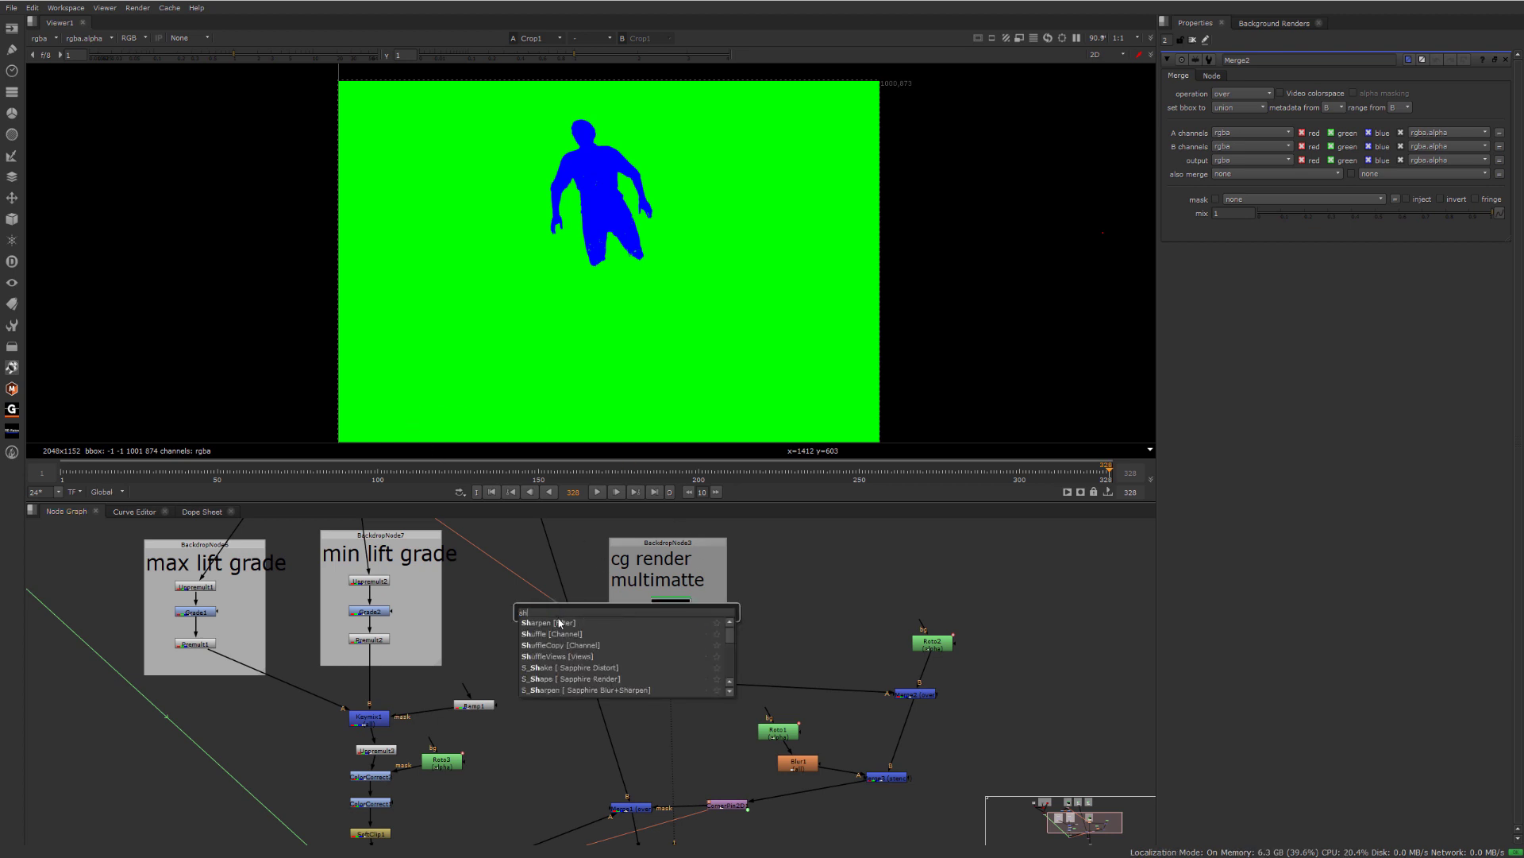
left_click(549, 634)
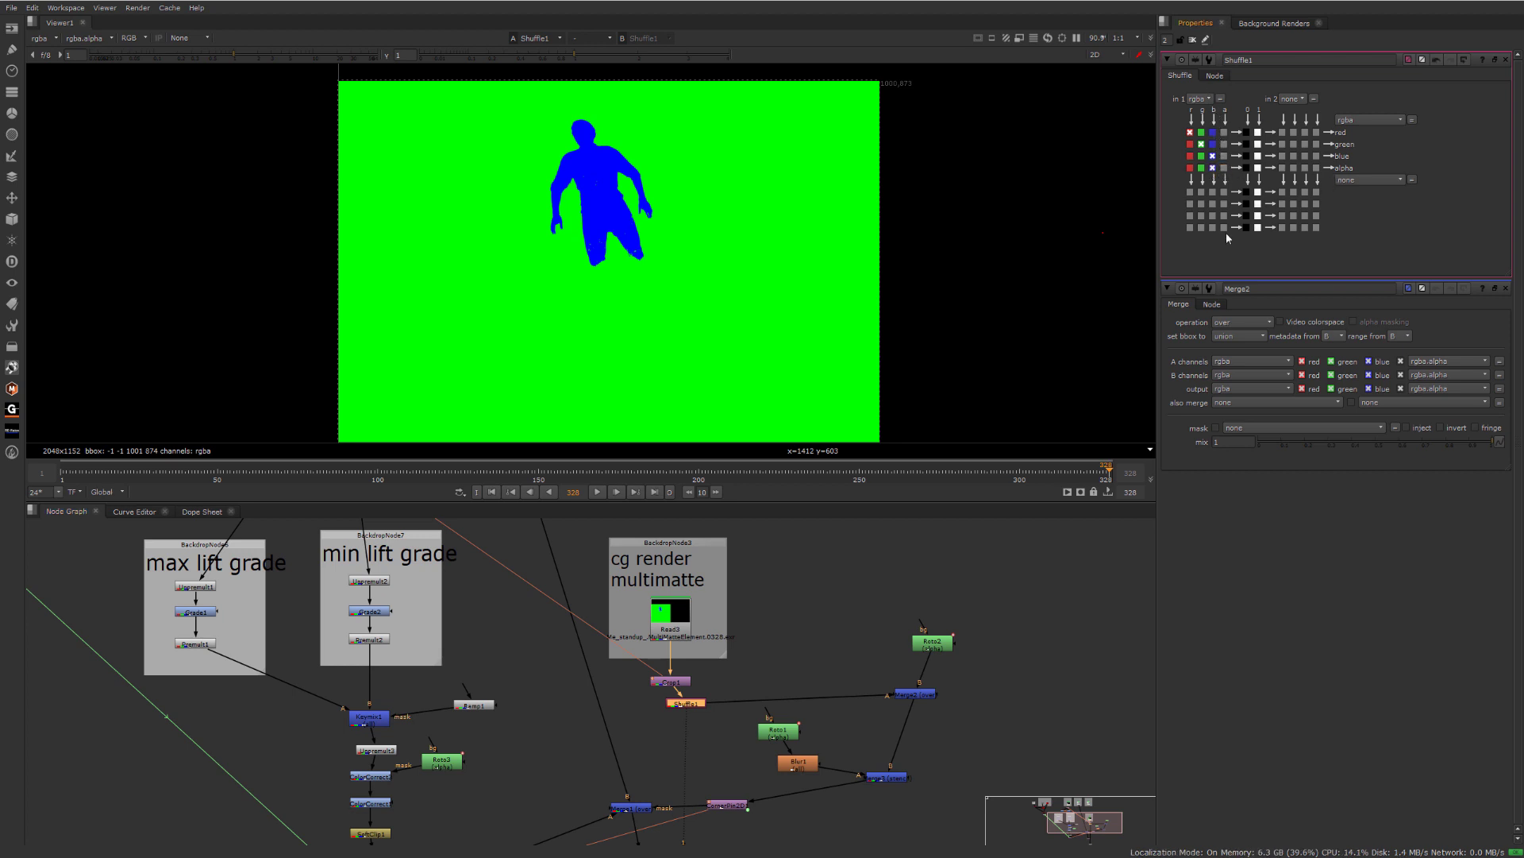
- View the Crop2 composite and examine the man's head and body against the sea, close up and in full frame
middle_click_drag(802, 796, 853, 629)
left_click(718, 708)
key("1")
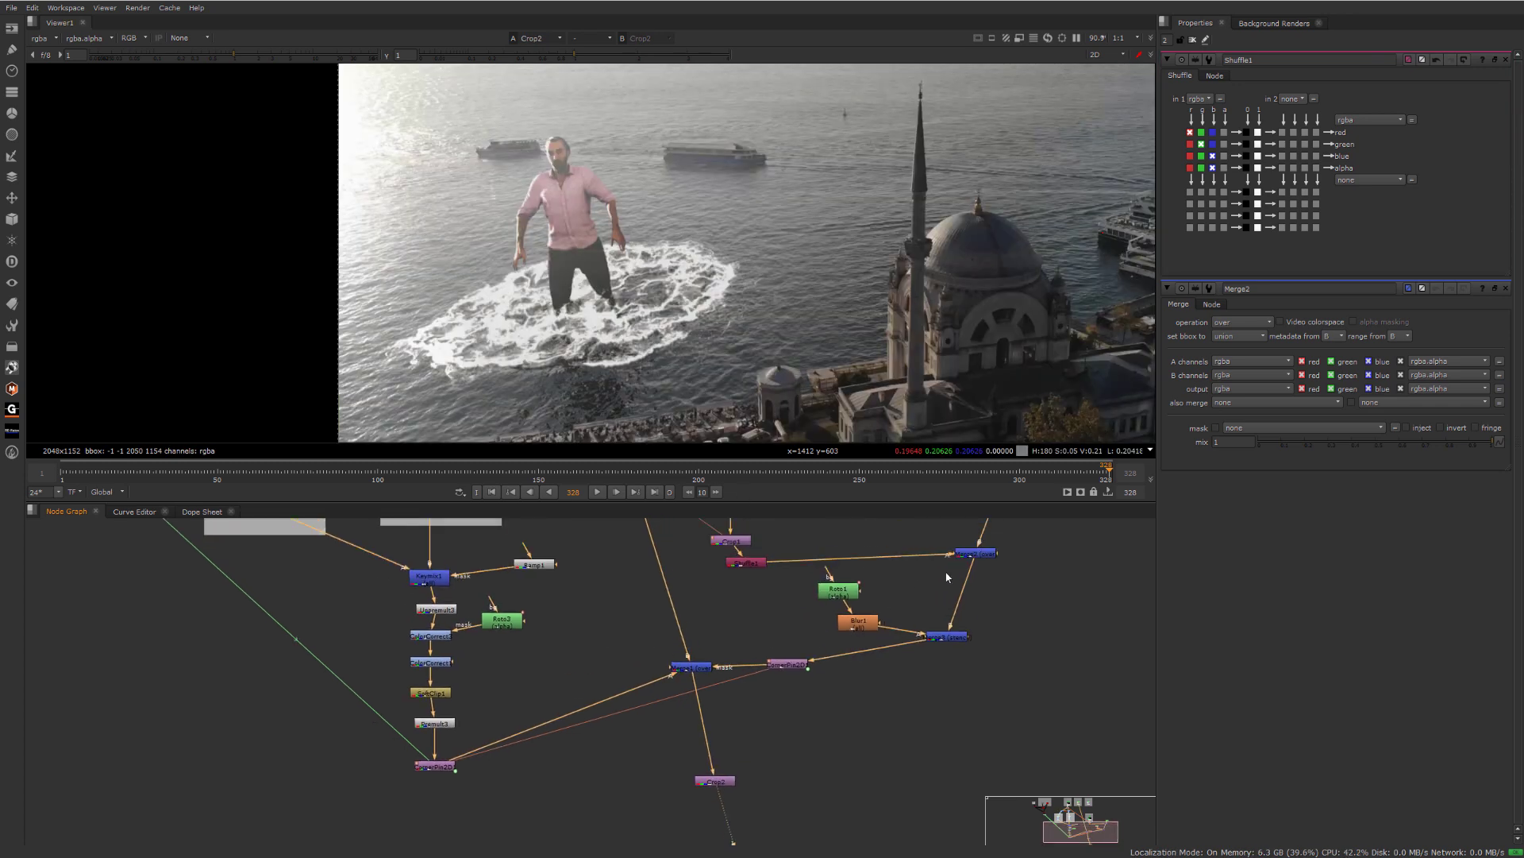
left_click(975, 554)
scroll(606, 169, "up", 5)
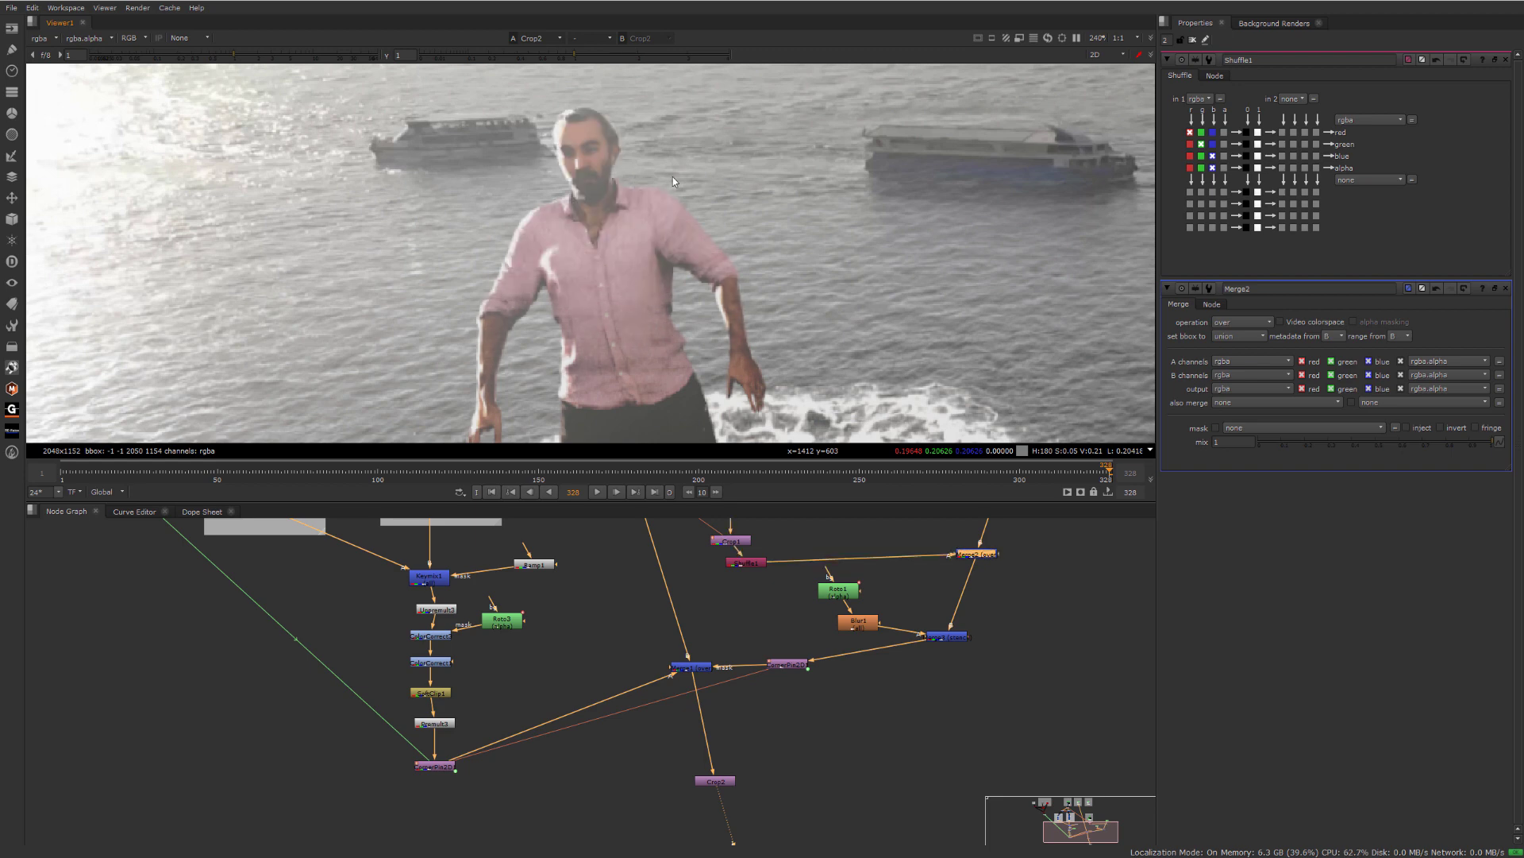
scroll(673, 181, "down", 7)
scroll(613, 226, "down", 3)
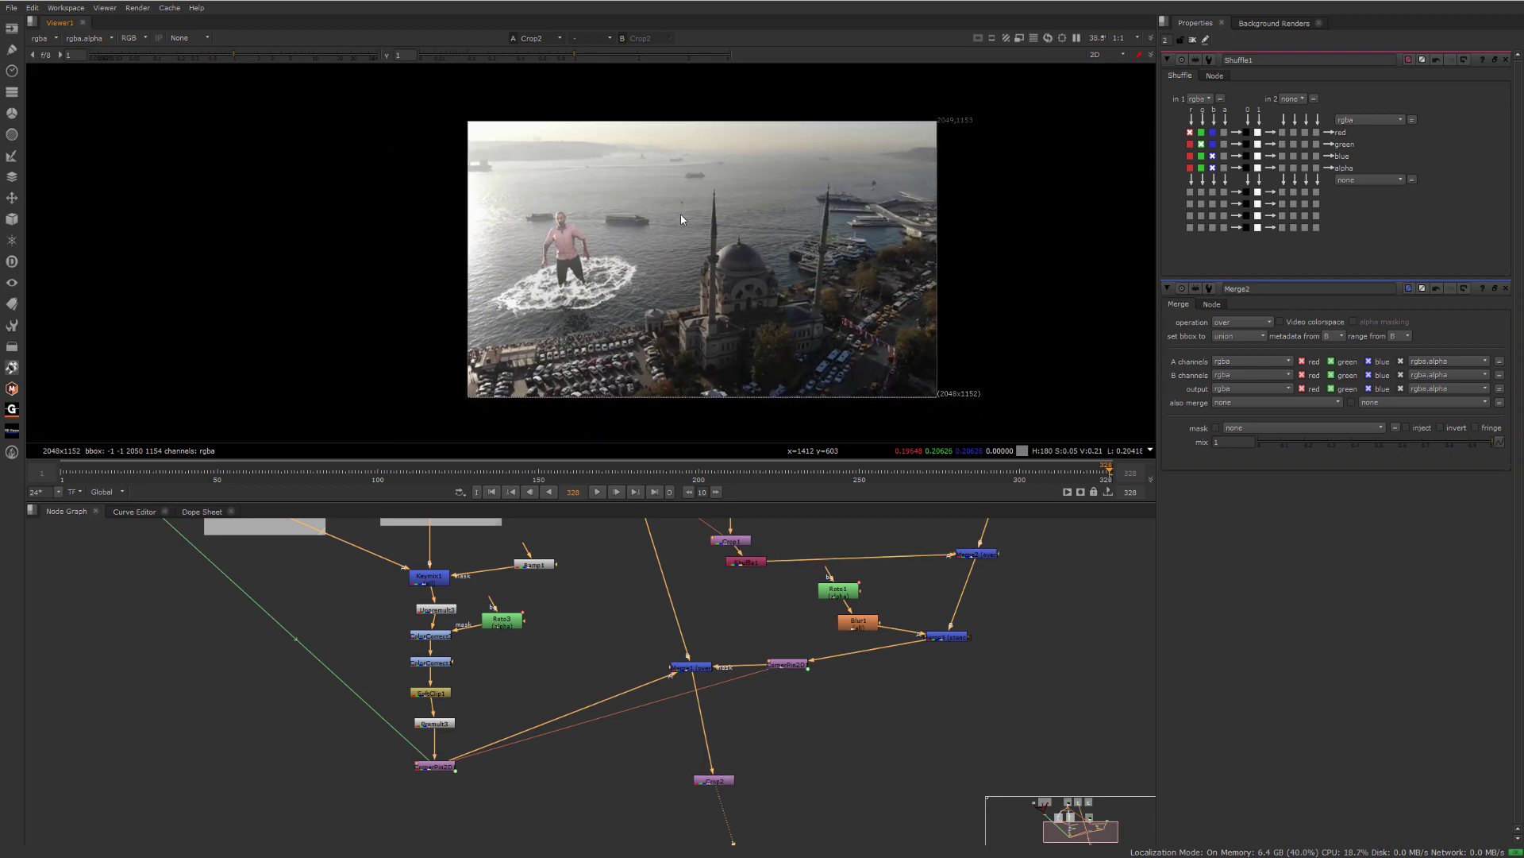
scroll(680, 219, "up", 4)
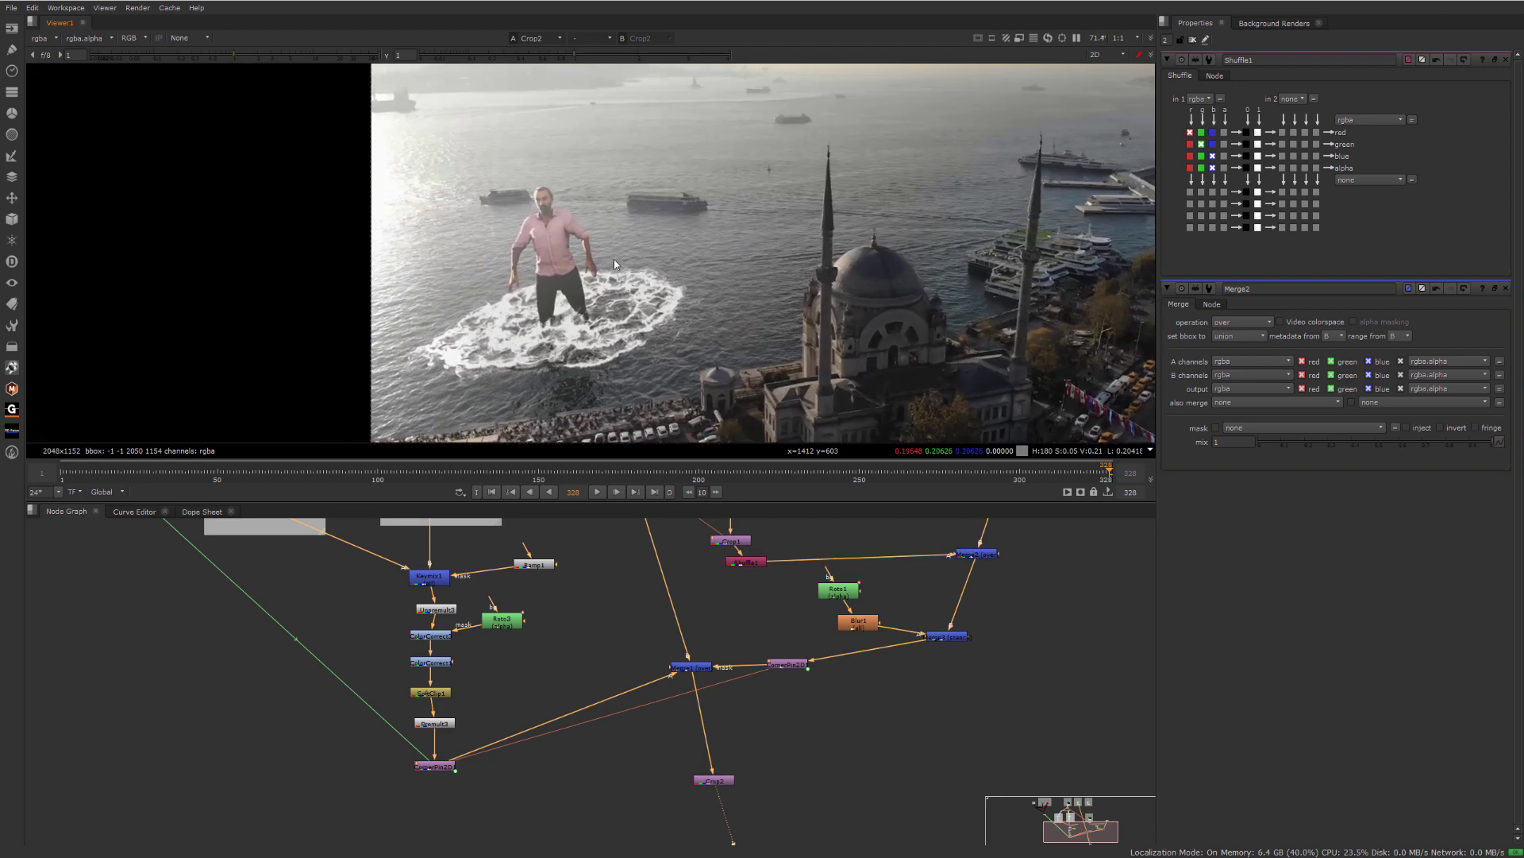
middle_click_drag(706, 290, 659, 287)
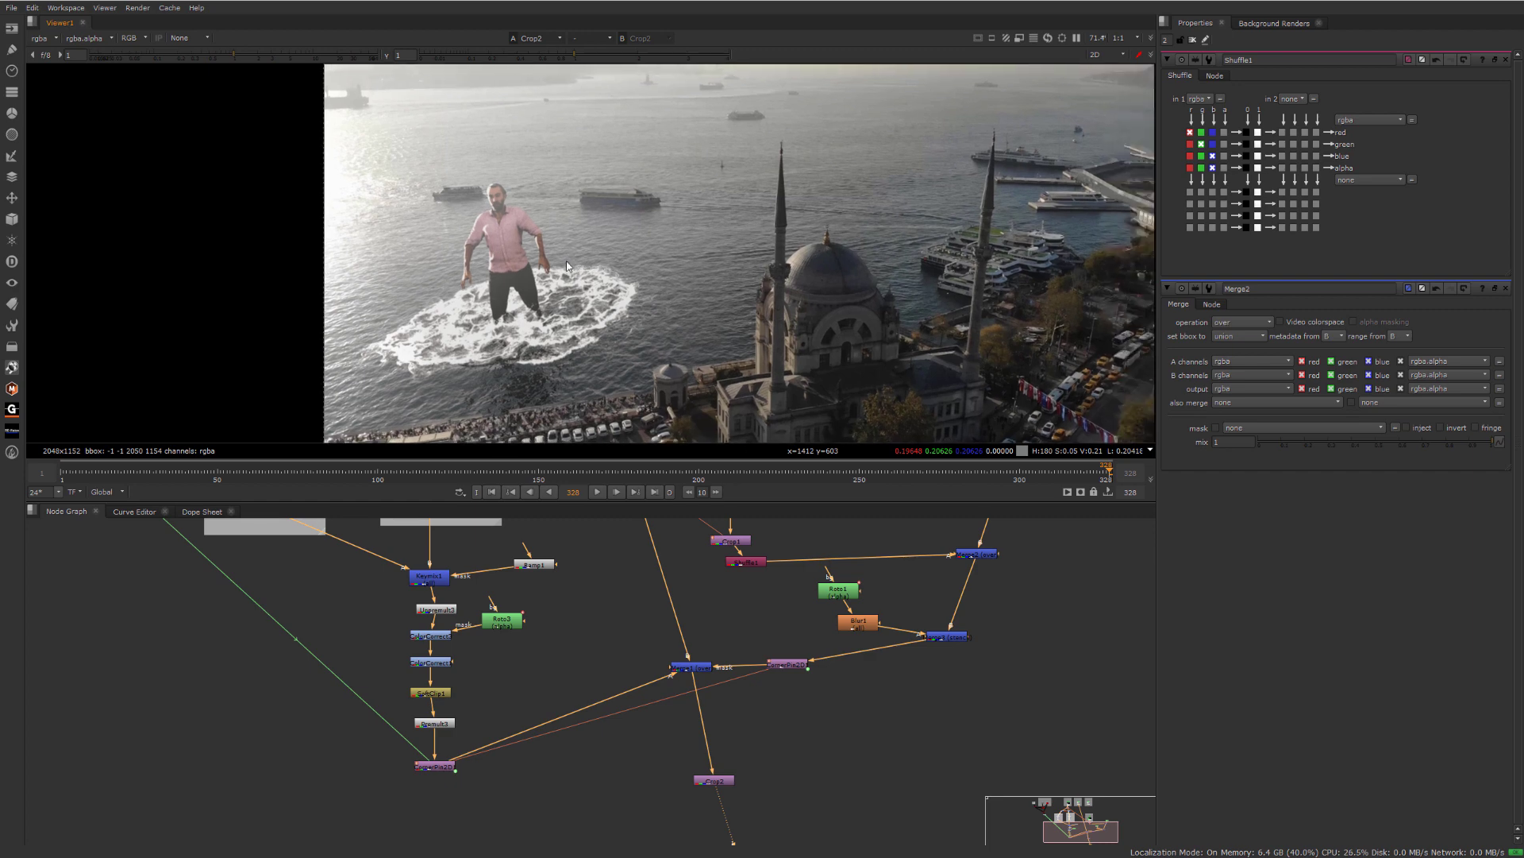
scroll(567, 266, "down", 1)
scroll(562, 280, "down", 1)
- Open Ramp1 and move its point 1 beyond the plate's left edge, to about x -128, y 560
middle_click_drag(606, 631, 737, 751)
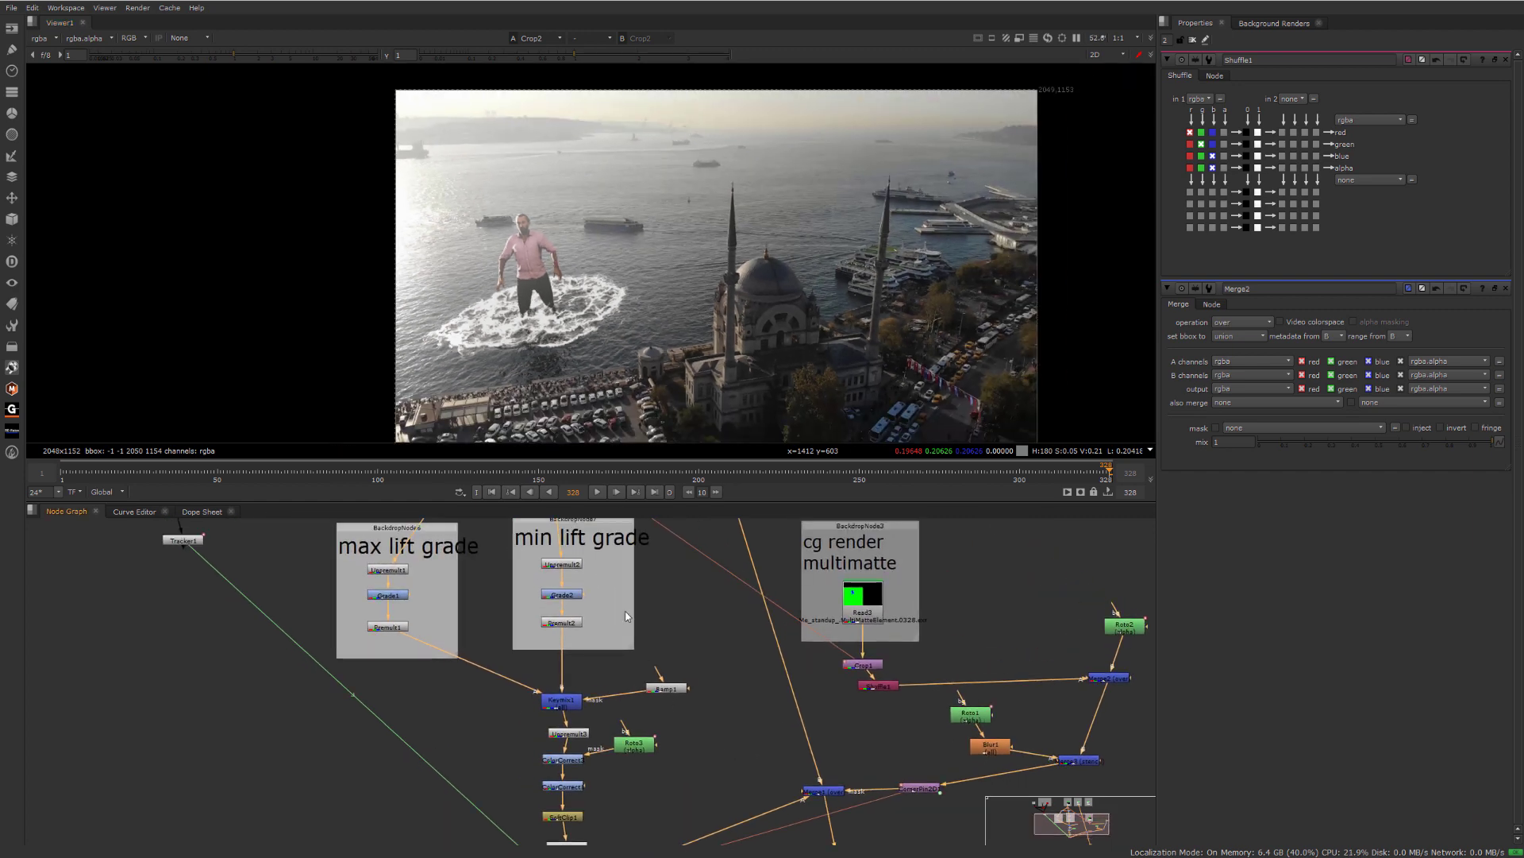
middle_click_drag(602, 548, 565, 584)
left_click(676, 698)
double_click(676, 698)
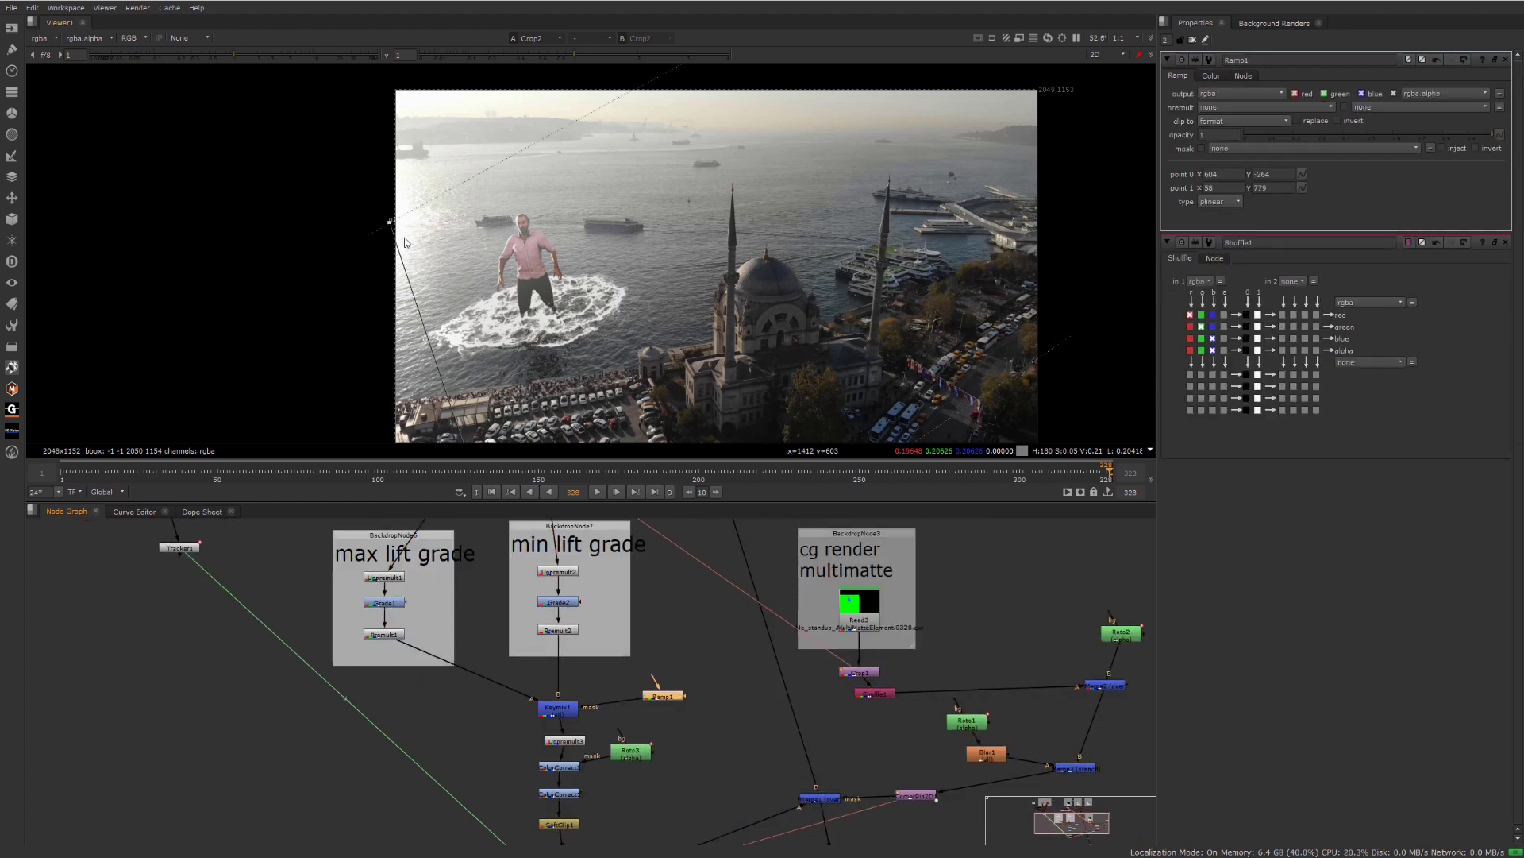
left_click_drag(390, 224, 315, 277)
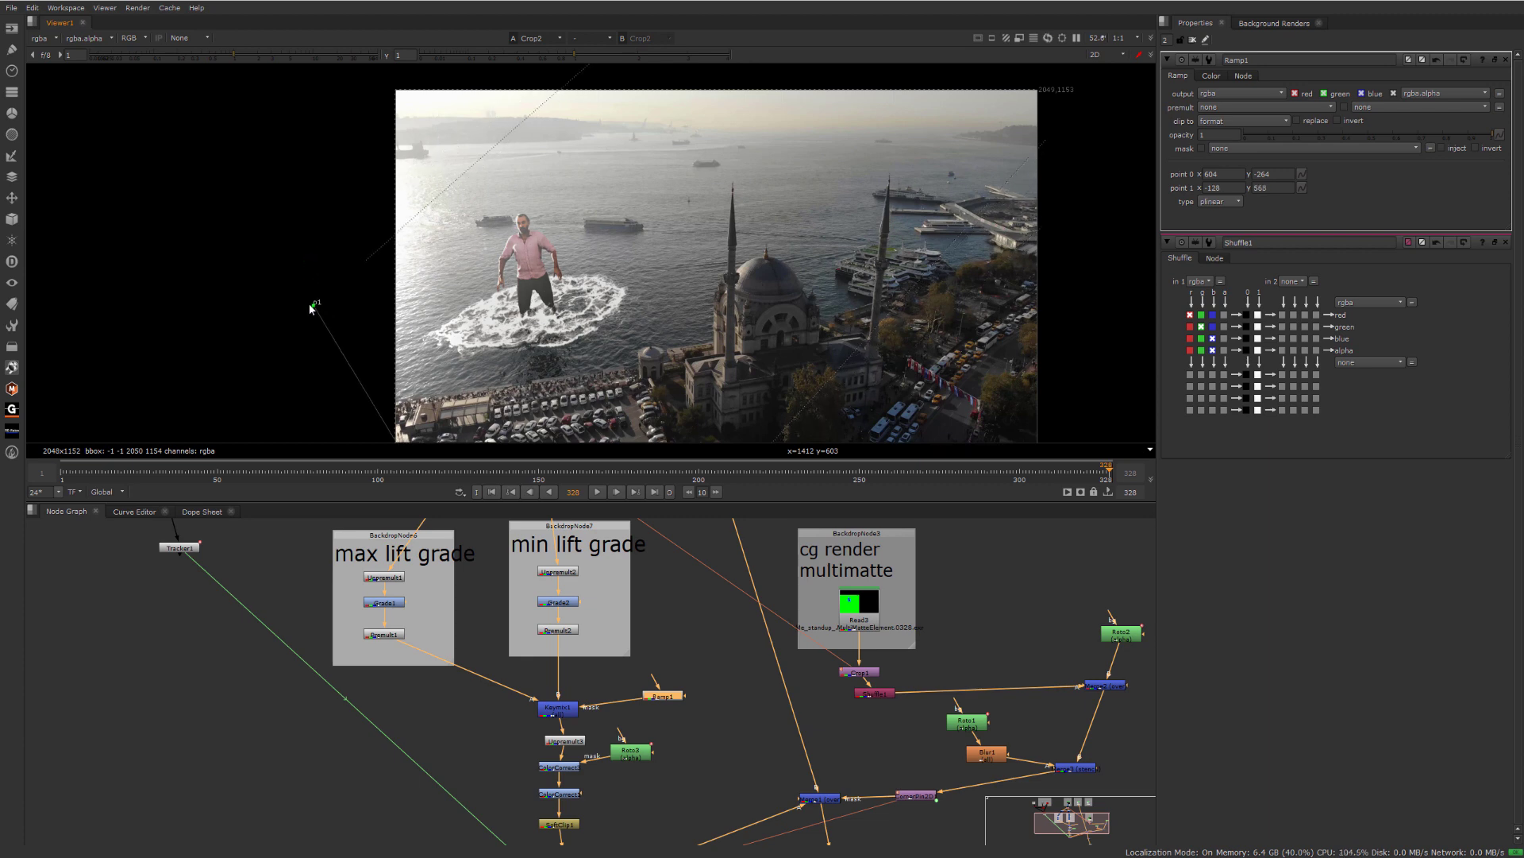
- Move point 0 of Ramp1 farther below the plate, to about x 864, y -340
scroll(537, 256, "down", 2)
middle_click_drag(537, 257, 564, 124)
left_click_drag(584, 417, 642, 449)
middle_click_drag(584, 134, 666, 258)
scroll(600, 242, "up", 1)
scroll(611, 286, "up", 1)
key("f")
scroll(466, 271, "up", 2)
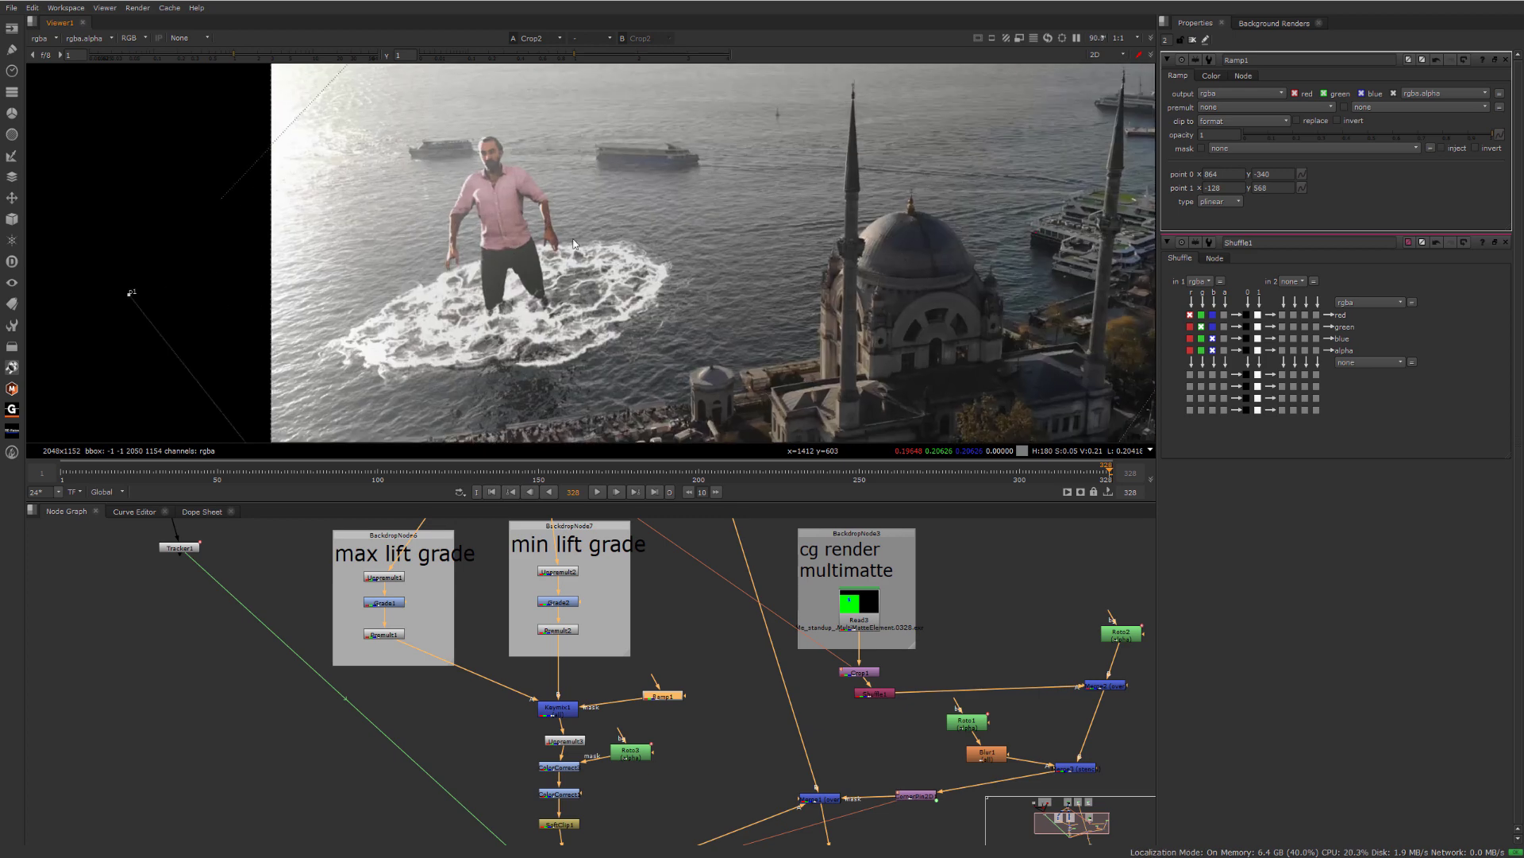
- Close the node properties and compare the sea plate with the CG merge repeatedly disabled and enabled
left_click(1191, 40)
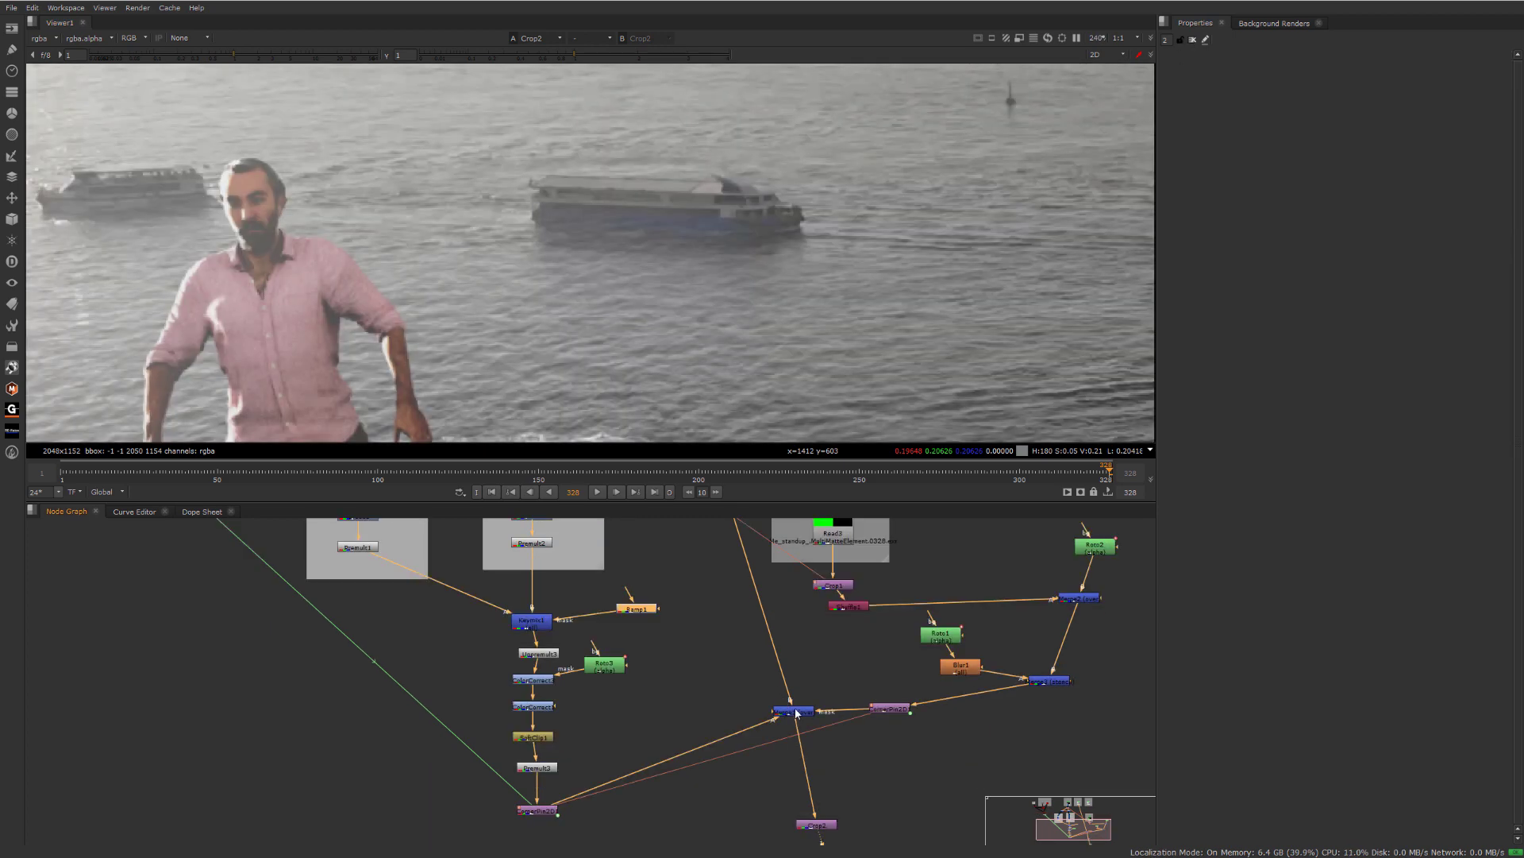
left_click(797, 713)
key("d")
key("d")
mouse_move(685, 212)
middle_mouse_down()
mouse_move(814, 223)
mouse_move(684, 222)
middle_mouse_up()
scroll(714, 225, "down", 3)
key("d")
key("d")
key("d")
key("d")
middle_click_drag(1042, 632, 926, 704)
left_click_drag(1056, 563, 894, 711)
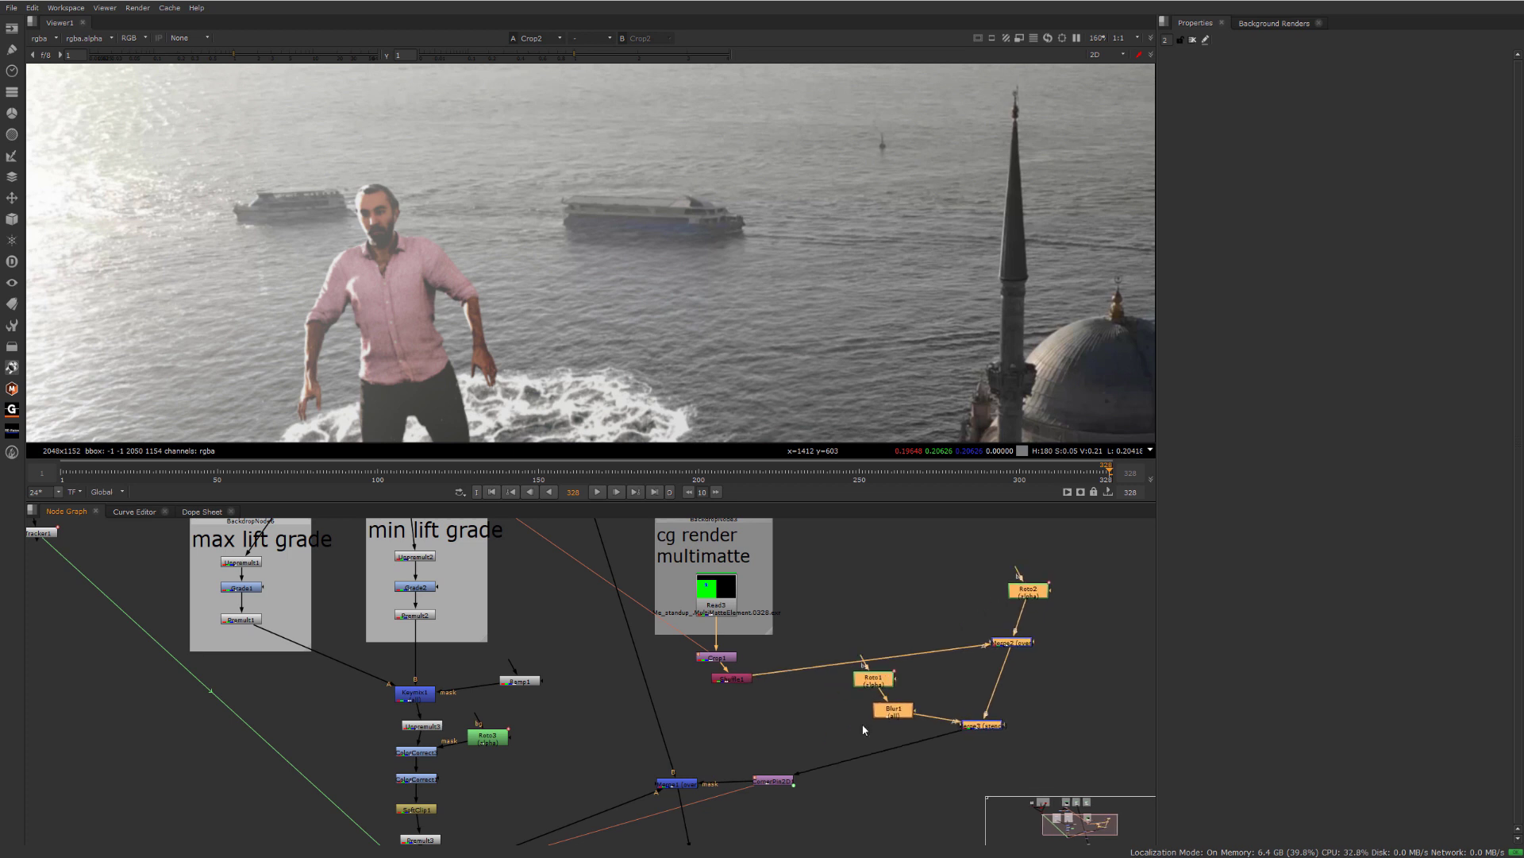
left_click(848, 733)
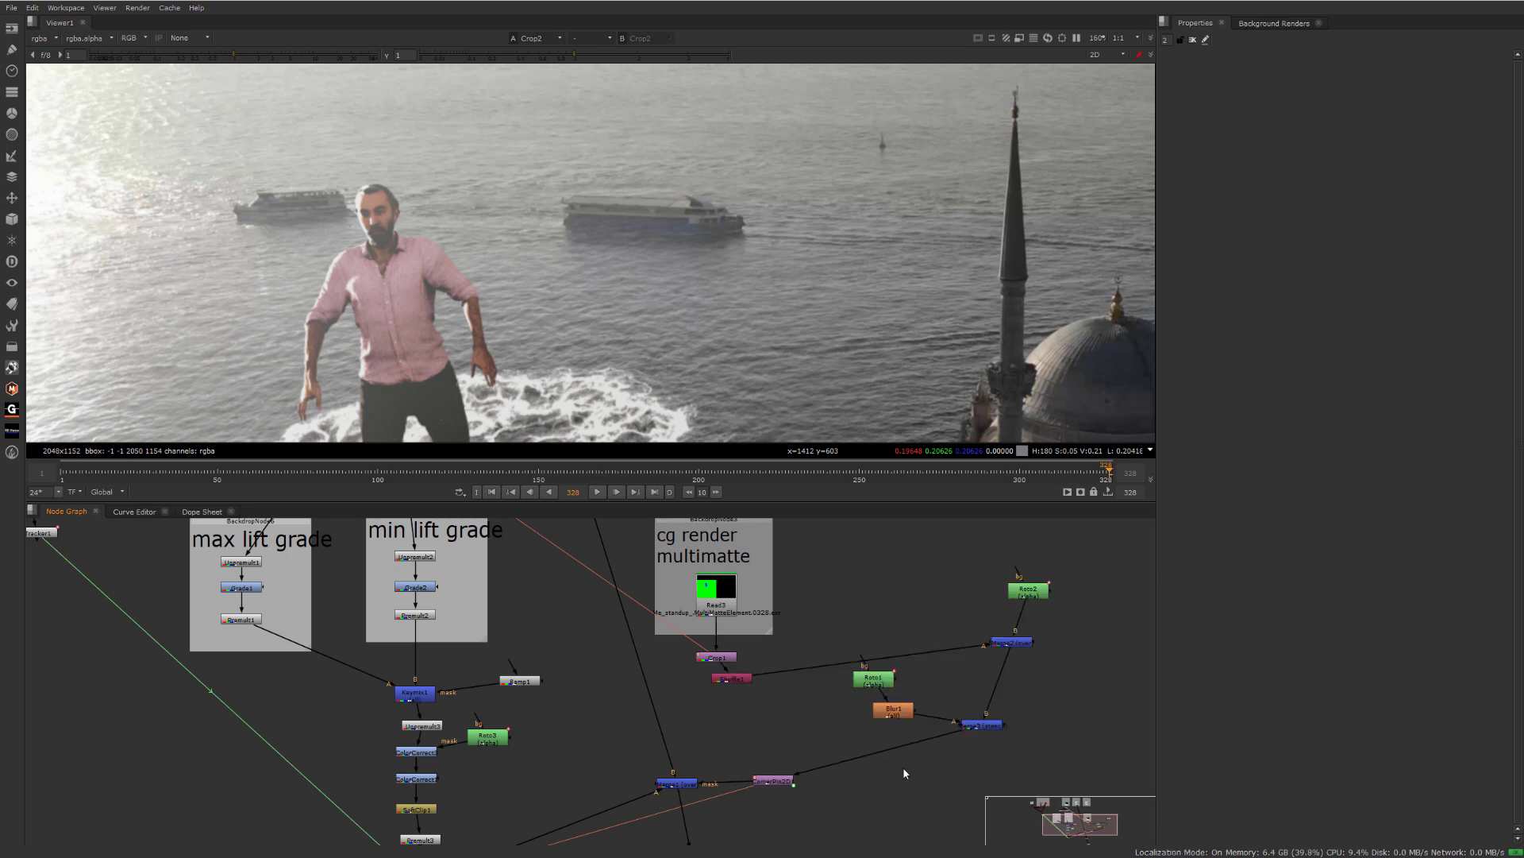
- Insert a Merge at the end of the matte chain and add a Roto with a closed Bezier shape around the two boats
key("m")
key("o")
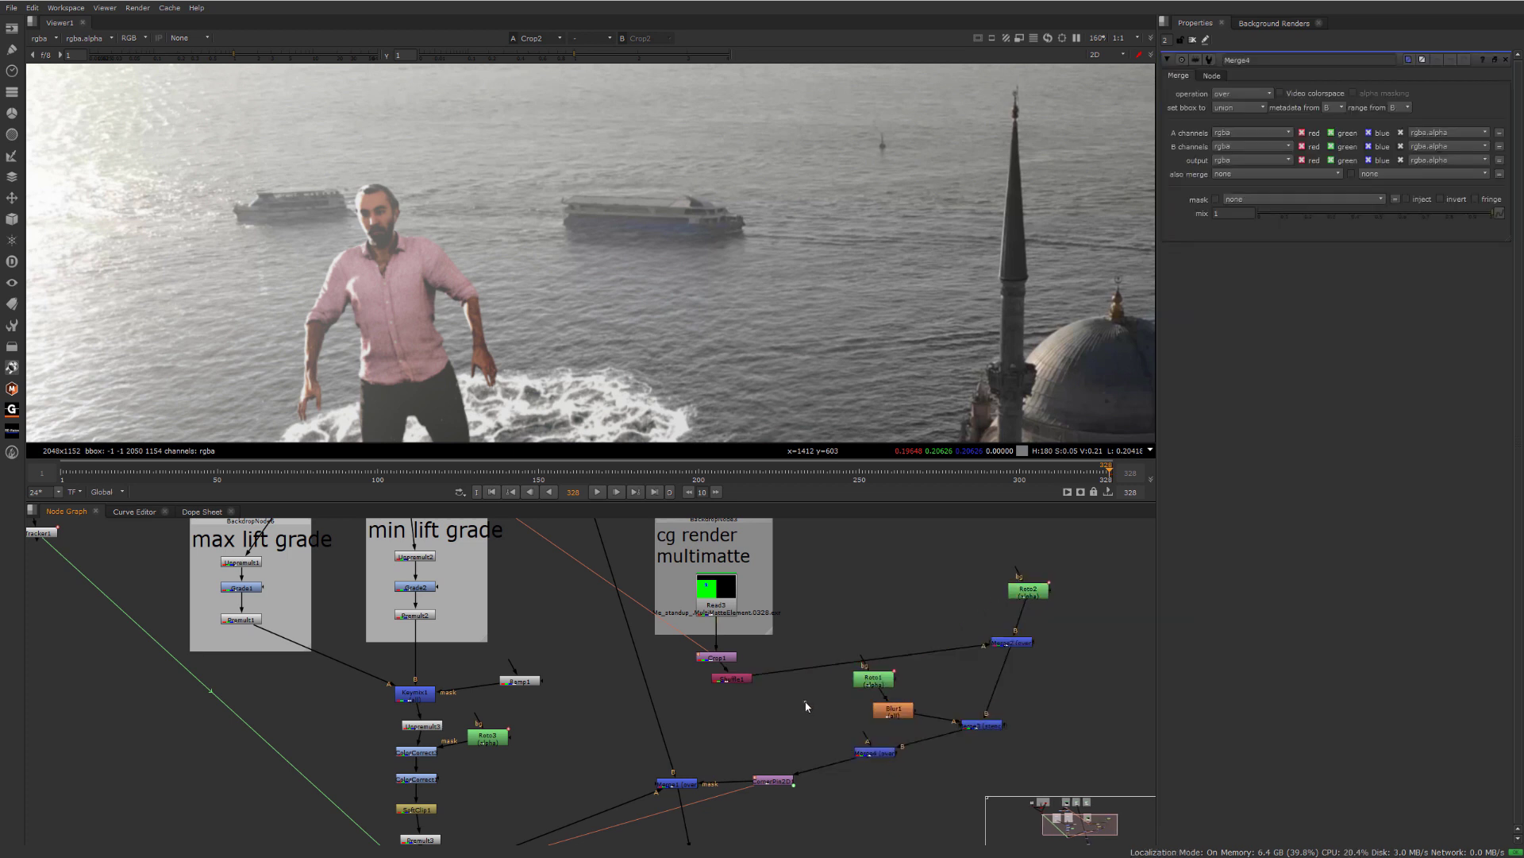
left_click_drag(305, 150, 373, 139)
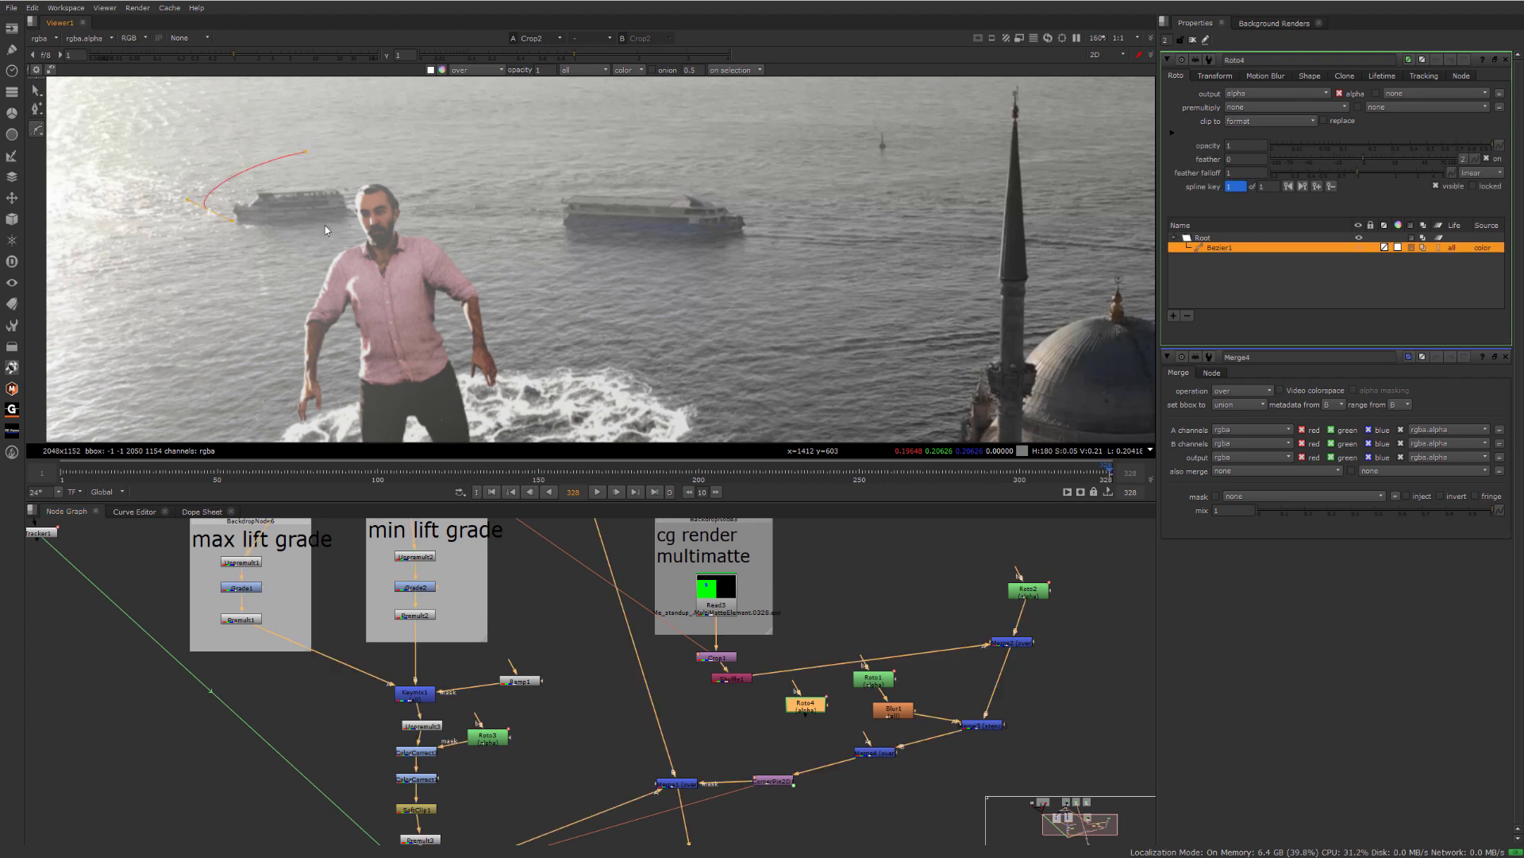
left_click_drag(598, 240, 622, 244)
left_click(458, 157)
left_click(307, 151)
left_click_drag(329, 224, 302, 233)
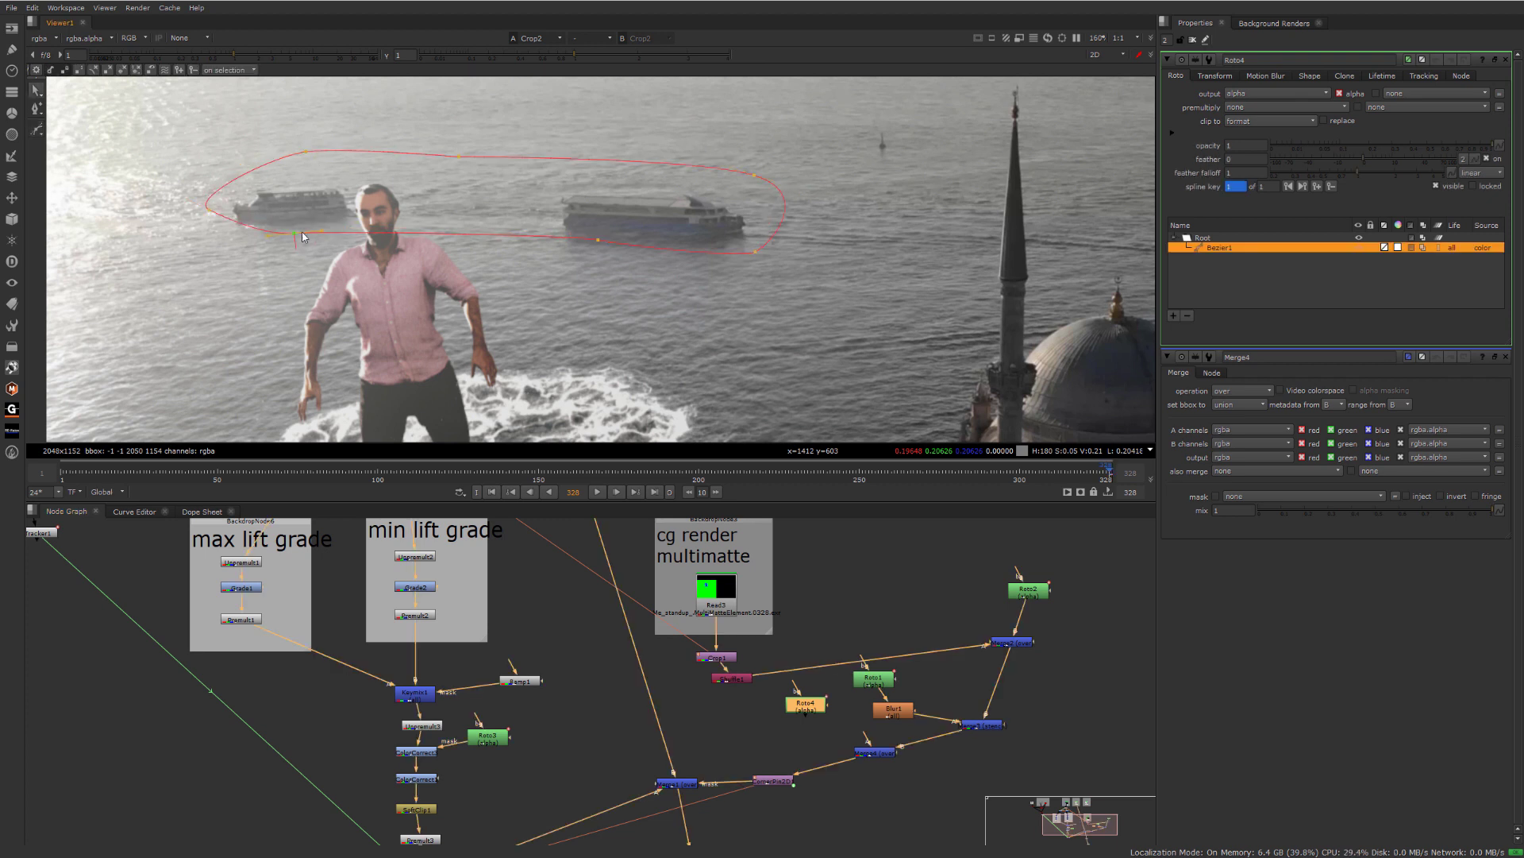
- Connect the new boat Roto to the new Merge and set its operation to stencil
left_click_drag(868, 724, 808, 705)
double_click(868, 755)
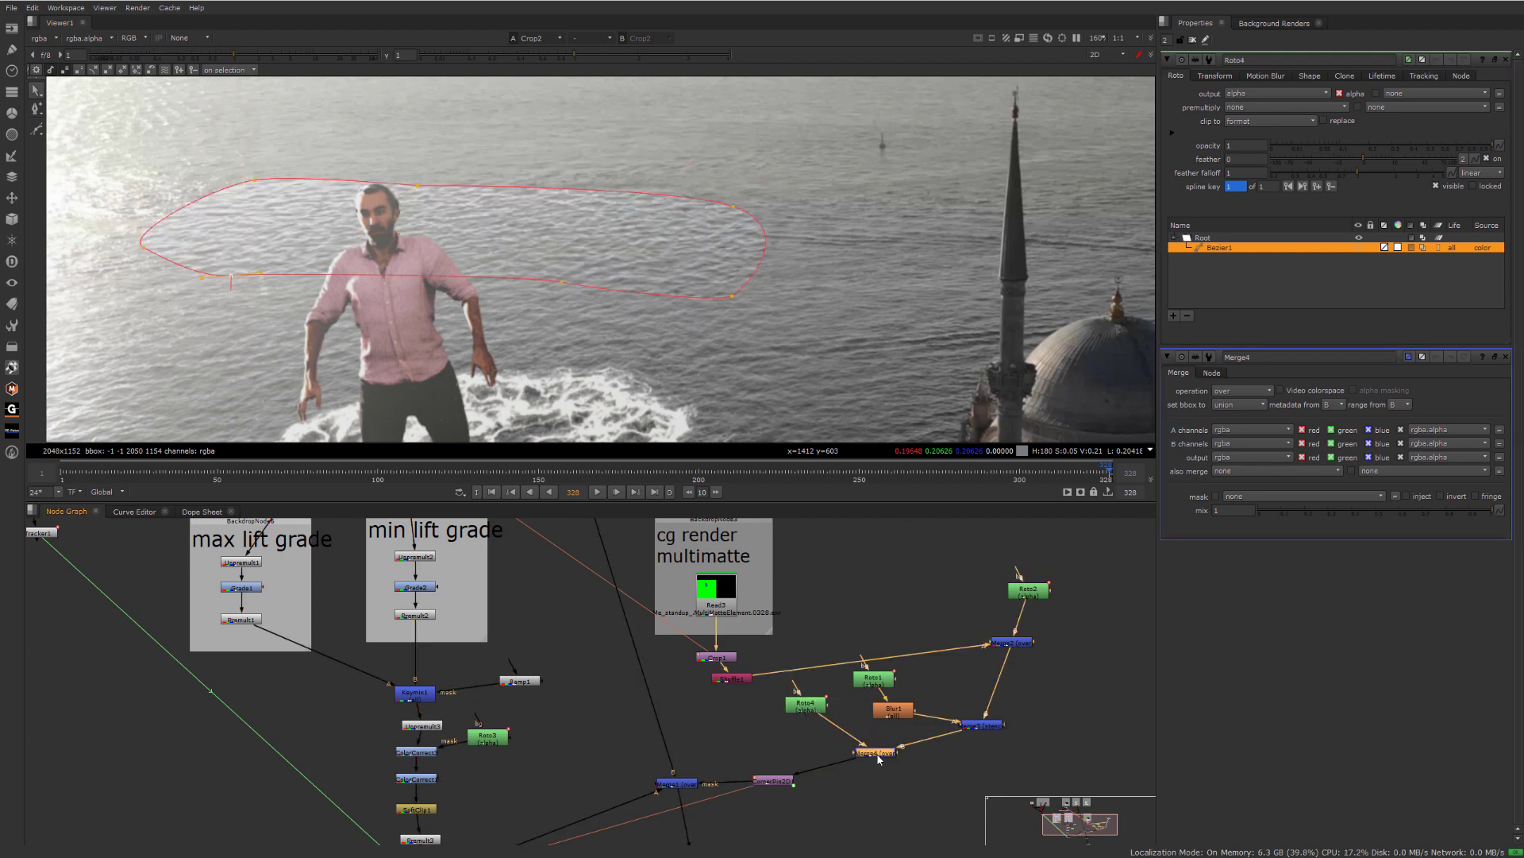
left_click(1229, 94)
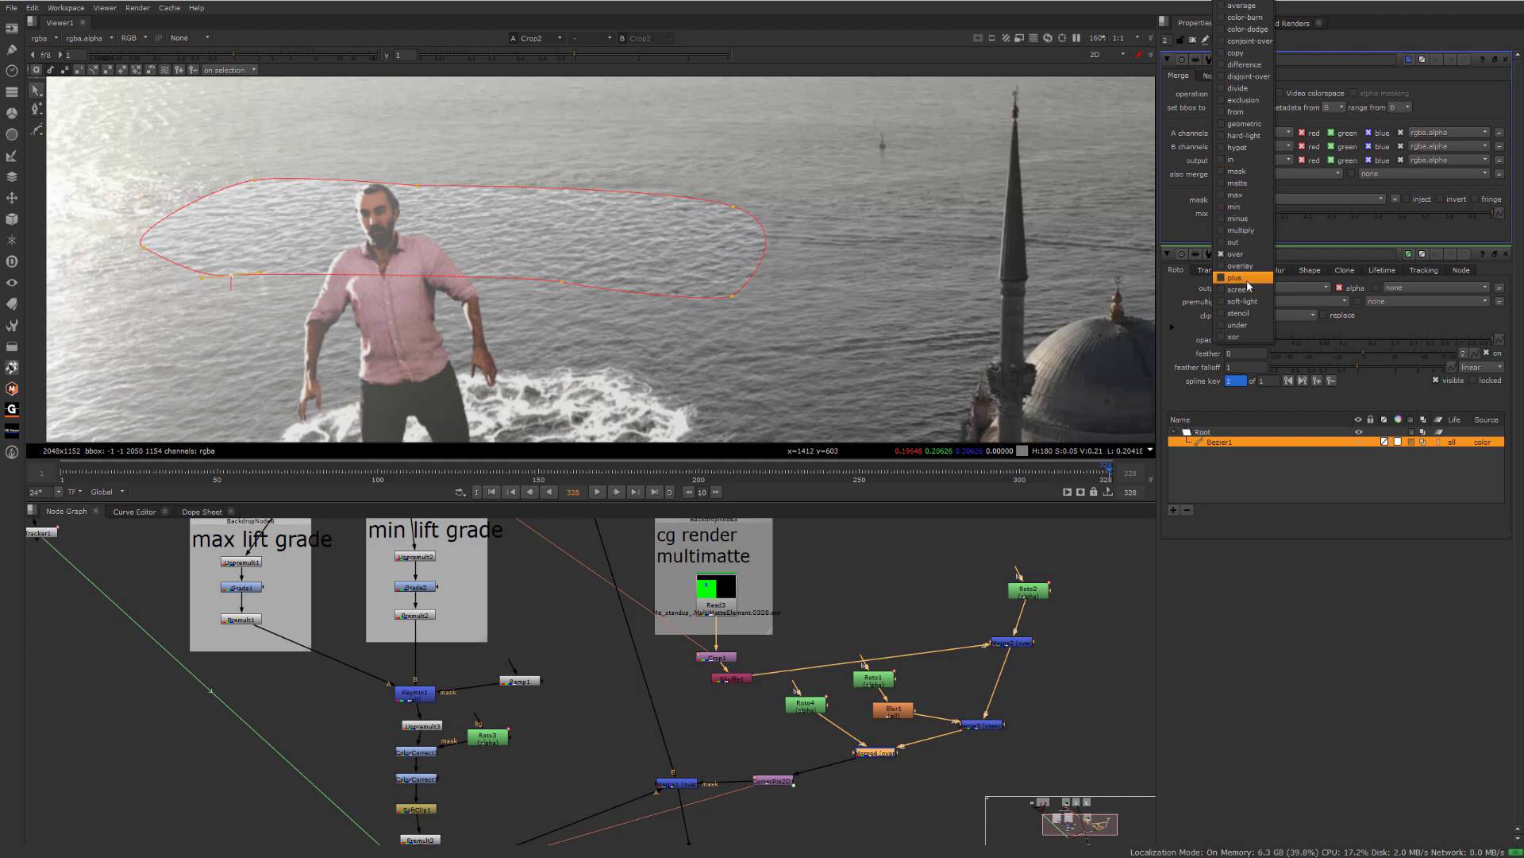
left_click(1243, 315)
- Select the whole boat shape and move it up so it surrounds both boats beside the man's head
right_click(542, 215)
left_click(559, 221)
left_click_drag(563, 230, 575, 184)
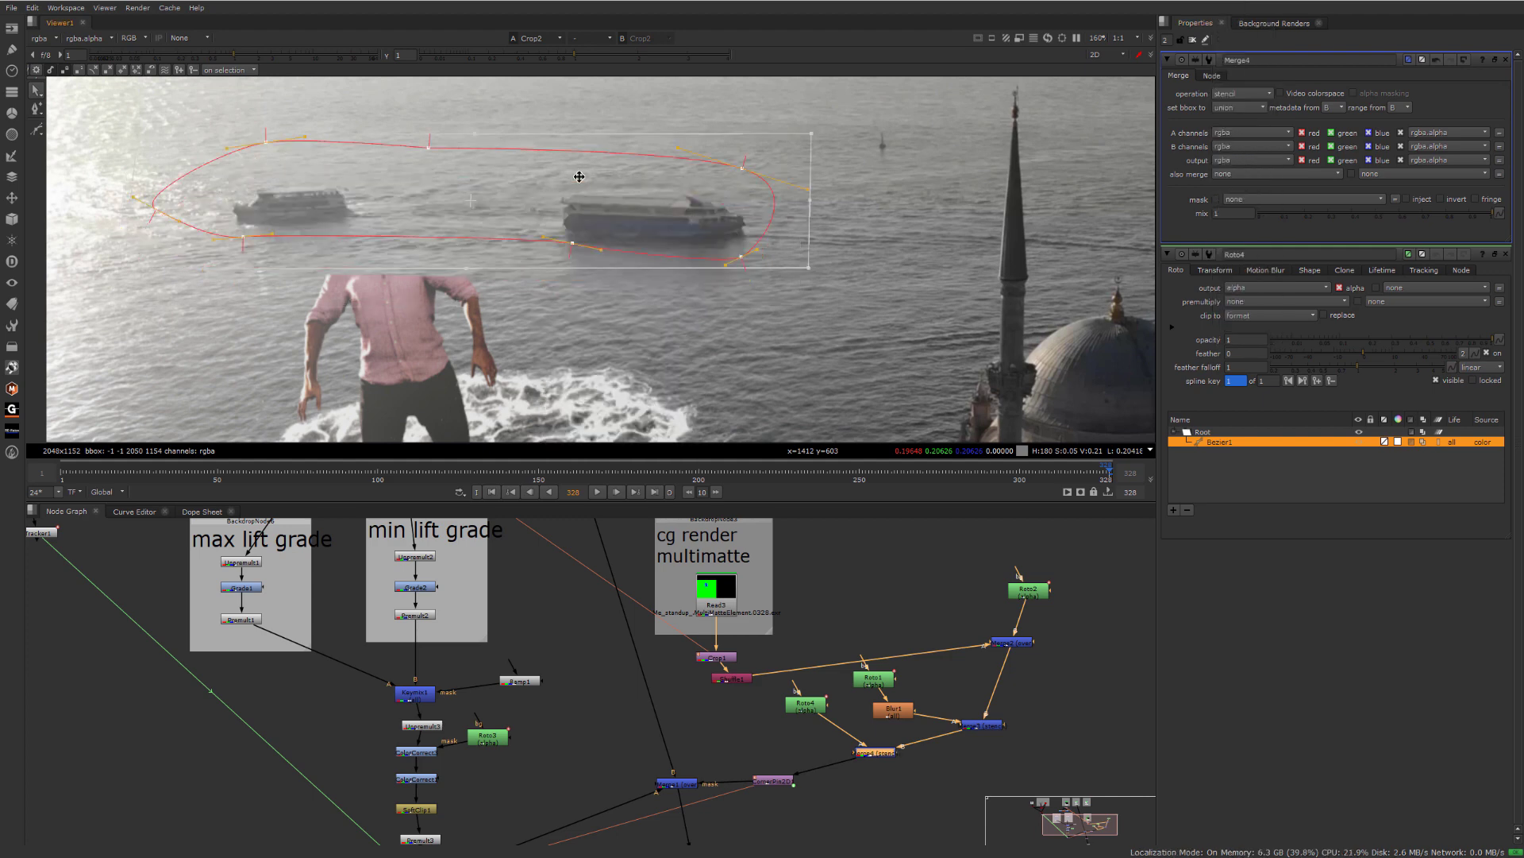
- Extract the stencil Merge from the end of the matte chain and reinsert it with the boat Roto directly below Roto2
middle_click_drag(902, 746, 831, 713)
left_click_drag(817, 728, 817, 736)
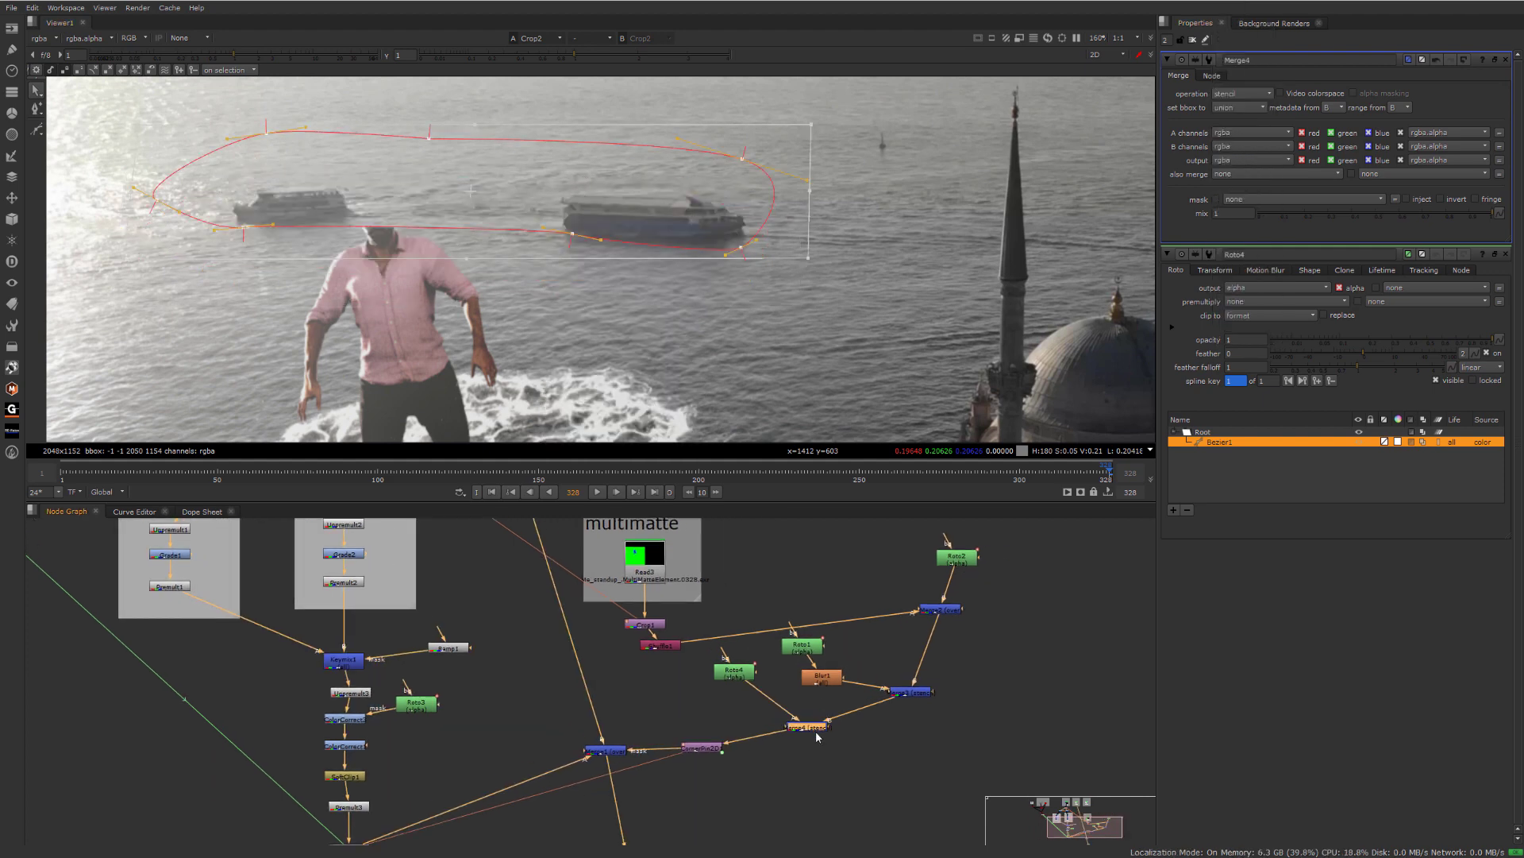
left_click_drag(734, 671, 891, 578)
key("ctrl+shift+x")
middle_click_drag(955, 559, 954, 617)
mouse_move(955, 621)
left_mouse_down()
mouse_move(951, 598)
mouse_move(912, 635)
mouse_move(965, 636)
left_mouse_up()
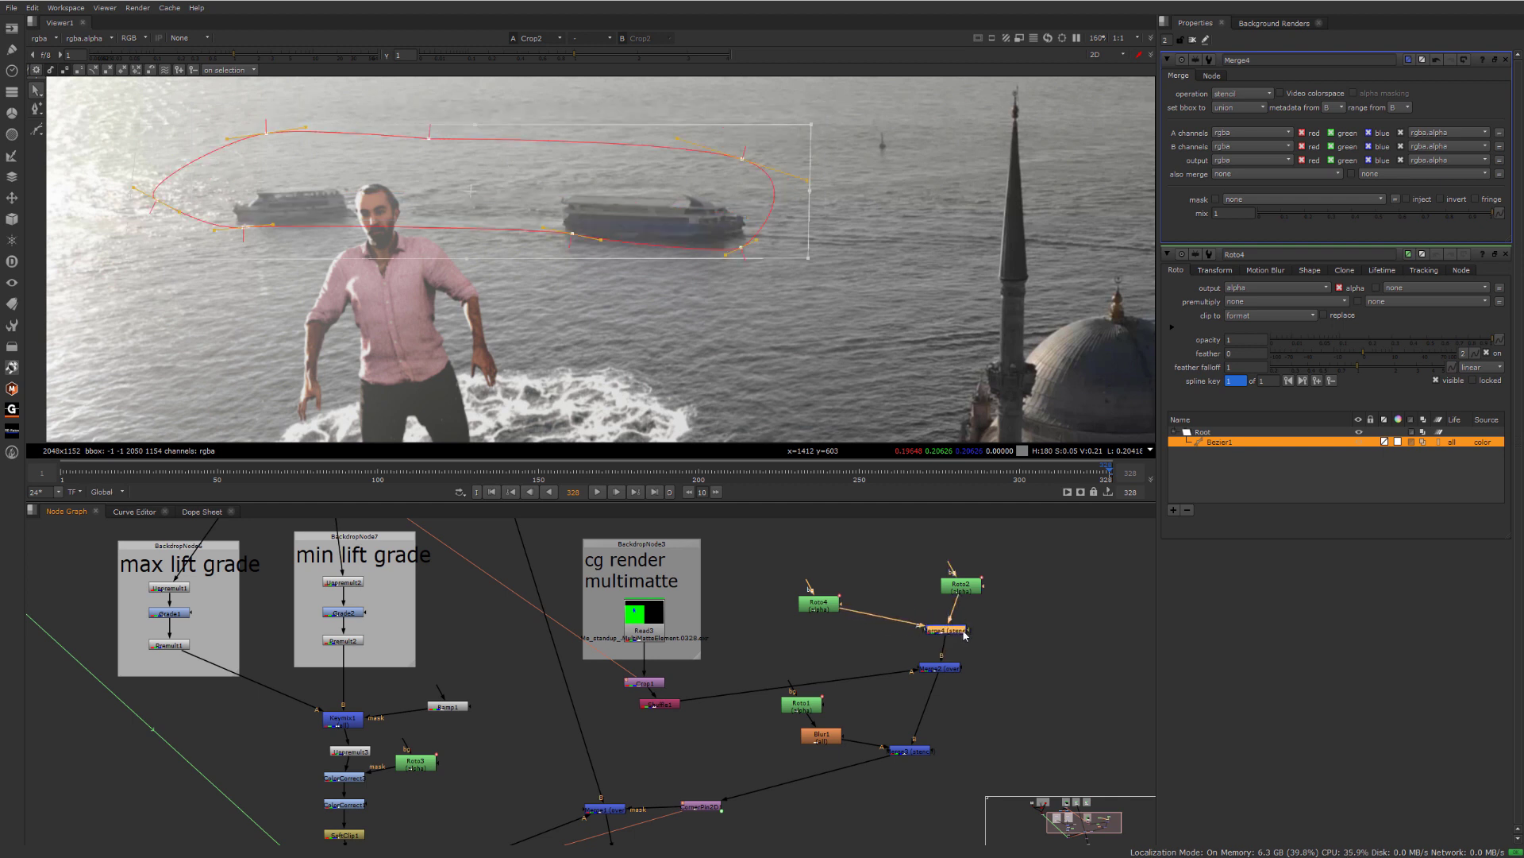
- Shift the boat shape slightly down and check how it fits around the ferry's hull
left_click_drag(670, 198, 670, 205)
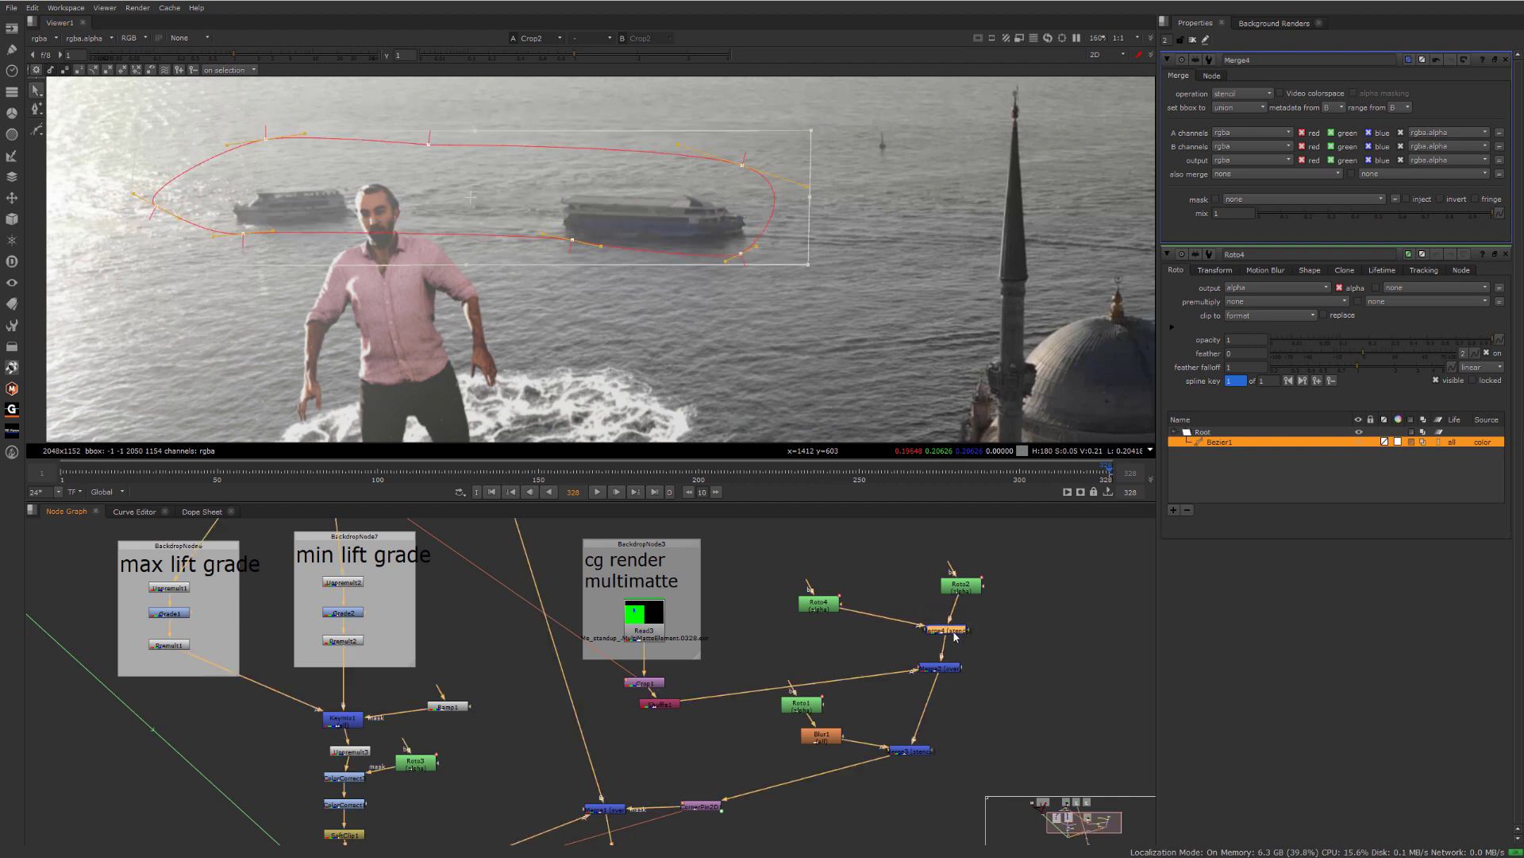
scroll(829, 246, "up", 5)
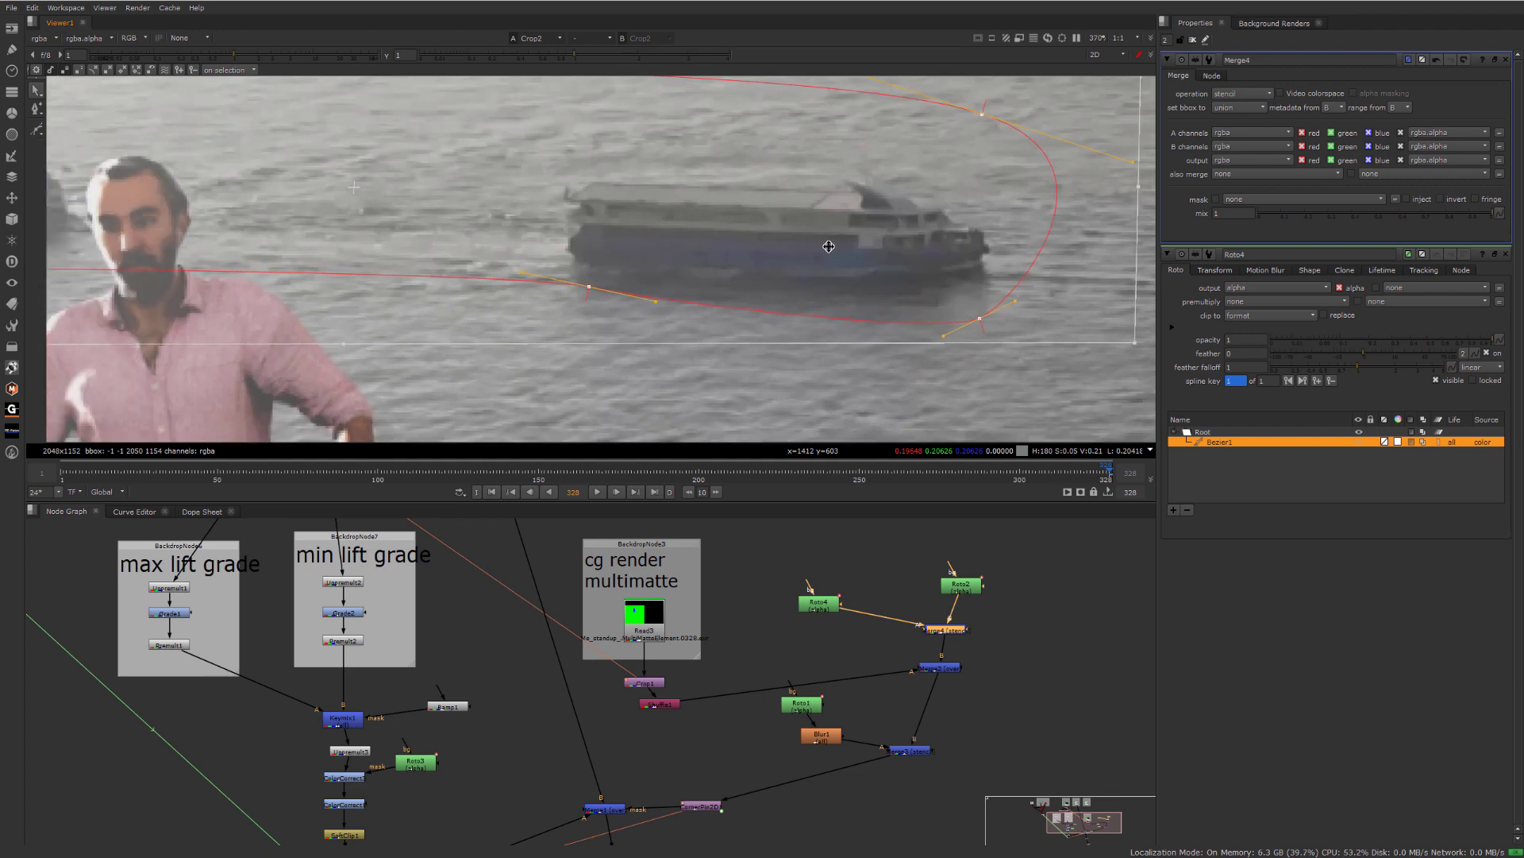
scroll(781, 238, "down", 3)
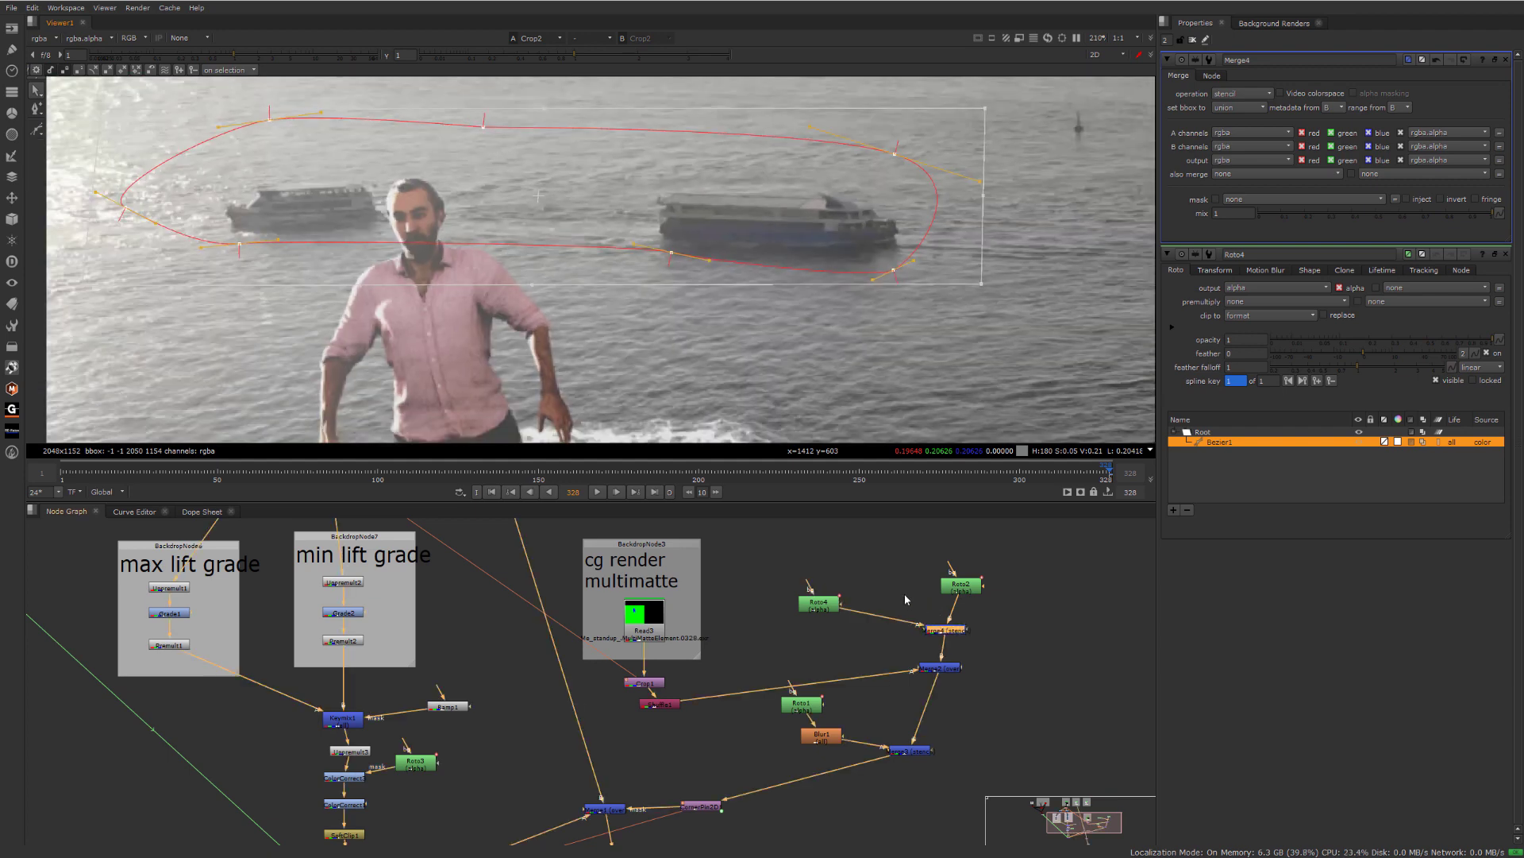
- Add a Blur with size 21 between the boat Roto and the stencil Merge
left_click_drag(821, 606, 847, 607)
key("b")
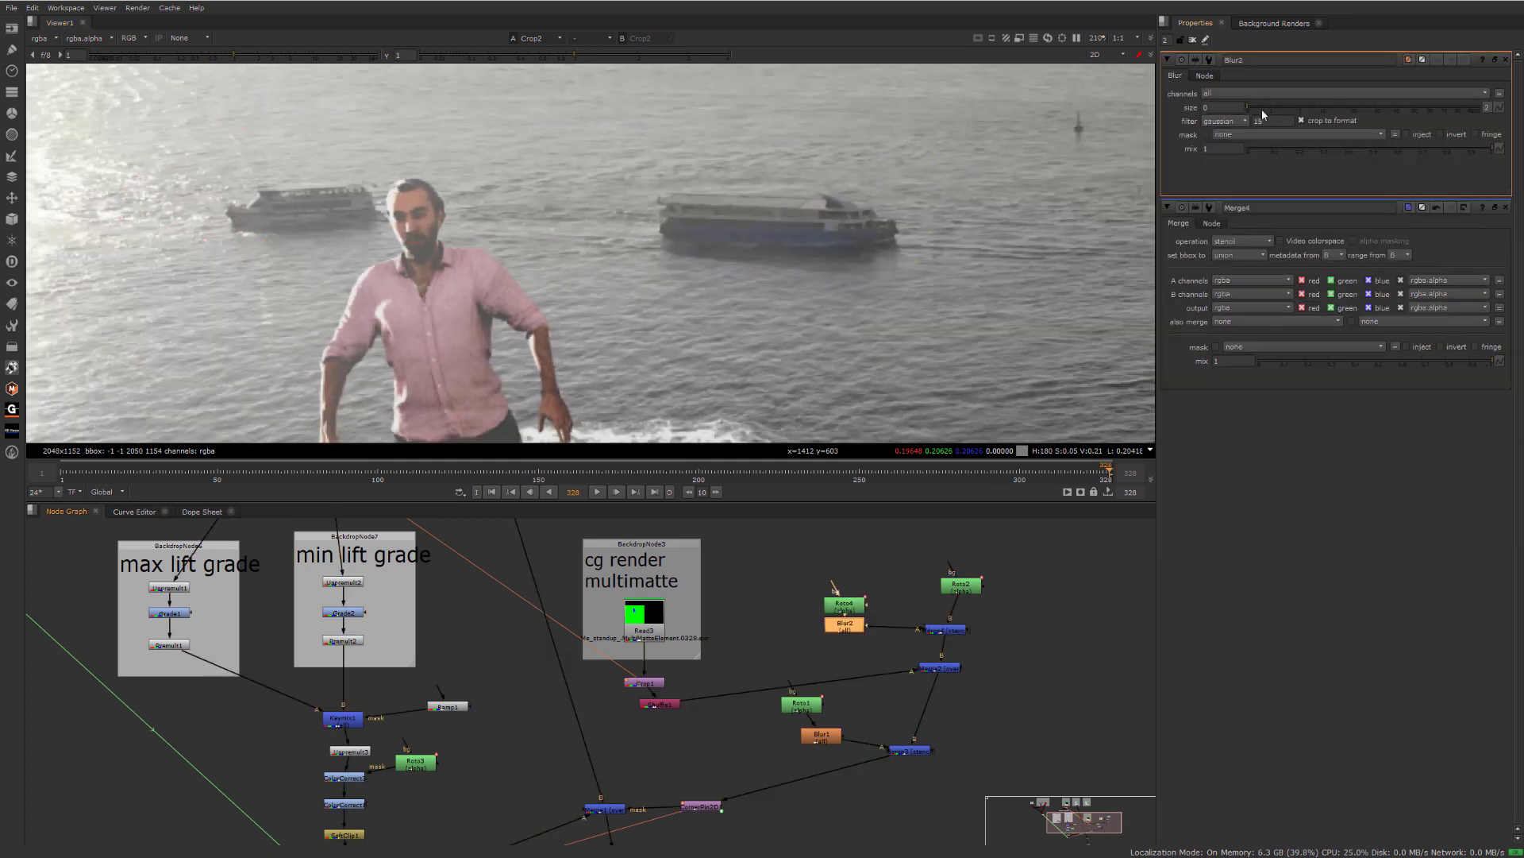
left_click_drag(1299, 109, 1355, 105)
- Compare the boats with the stencil Merge disabled and enabled, close up and in the wider frame
left_click(942, 632)
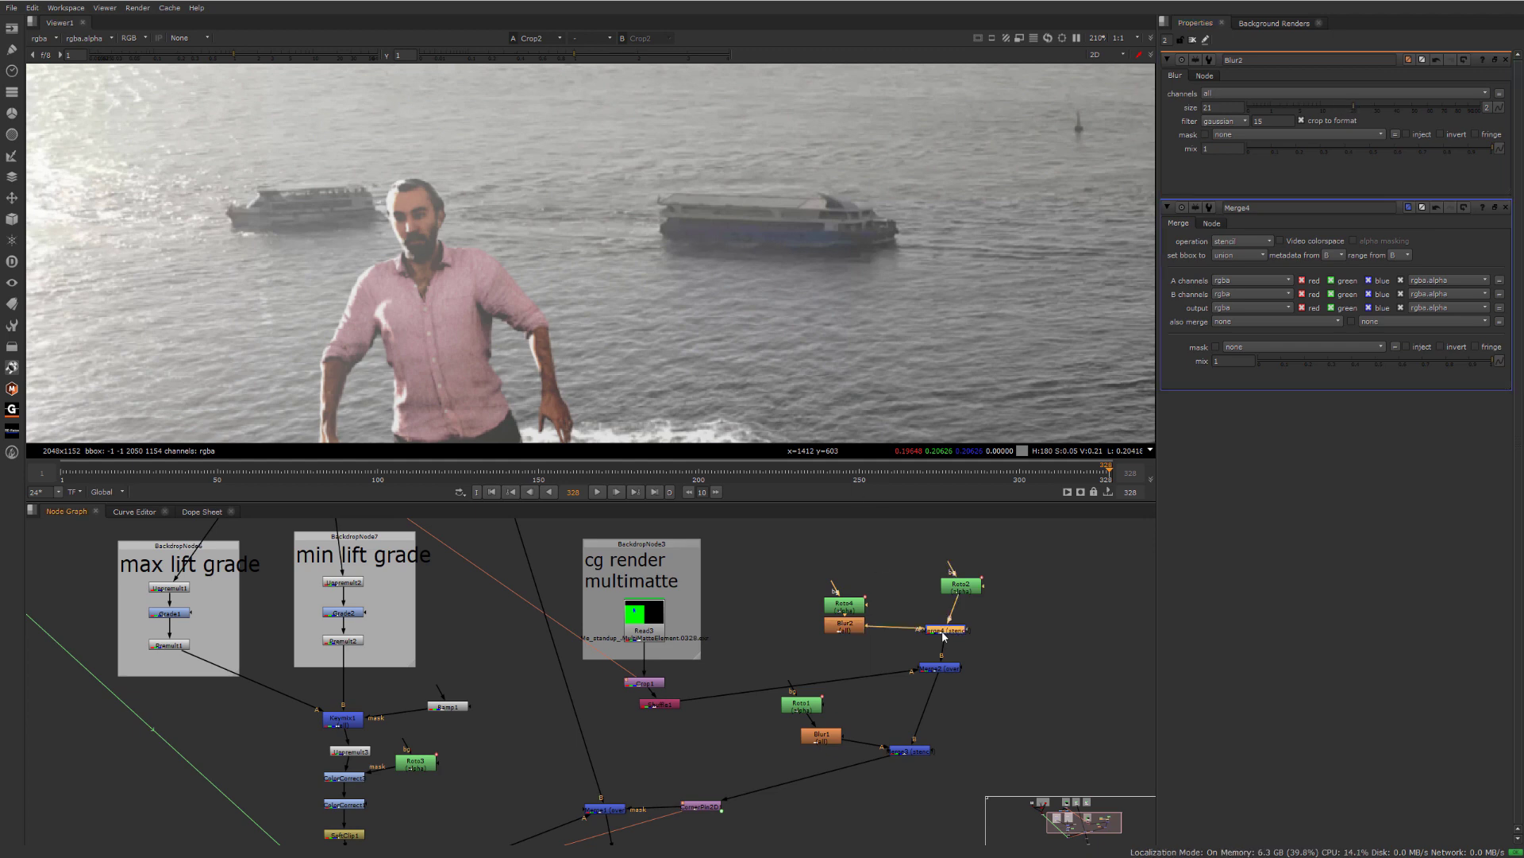
key("d")
key("d")
key("d")
key("d")
scroll(782, 273, "down", 1)
scroll(797, 170, "down", 4)
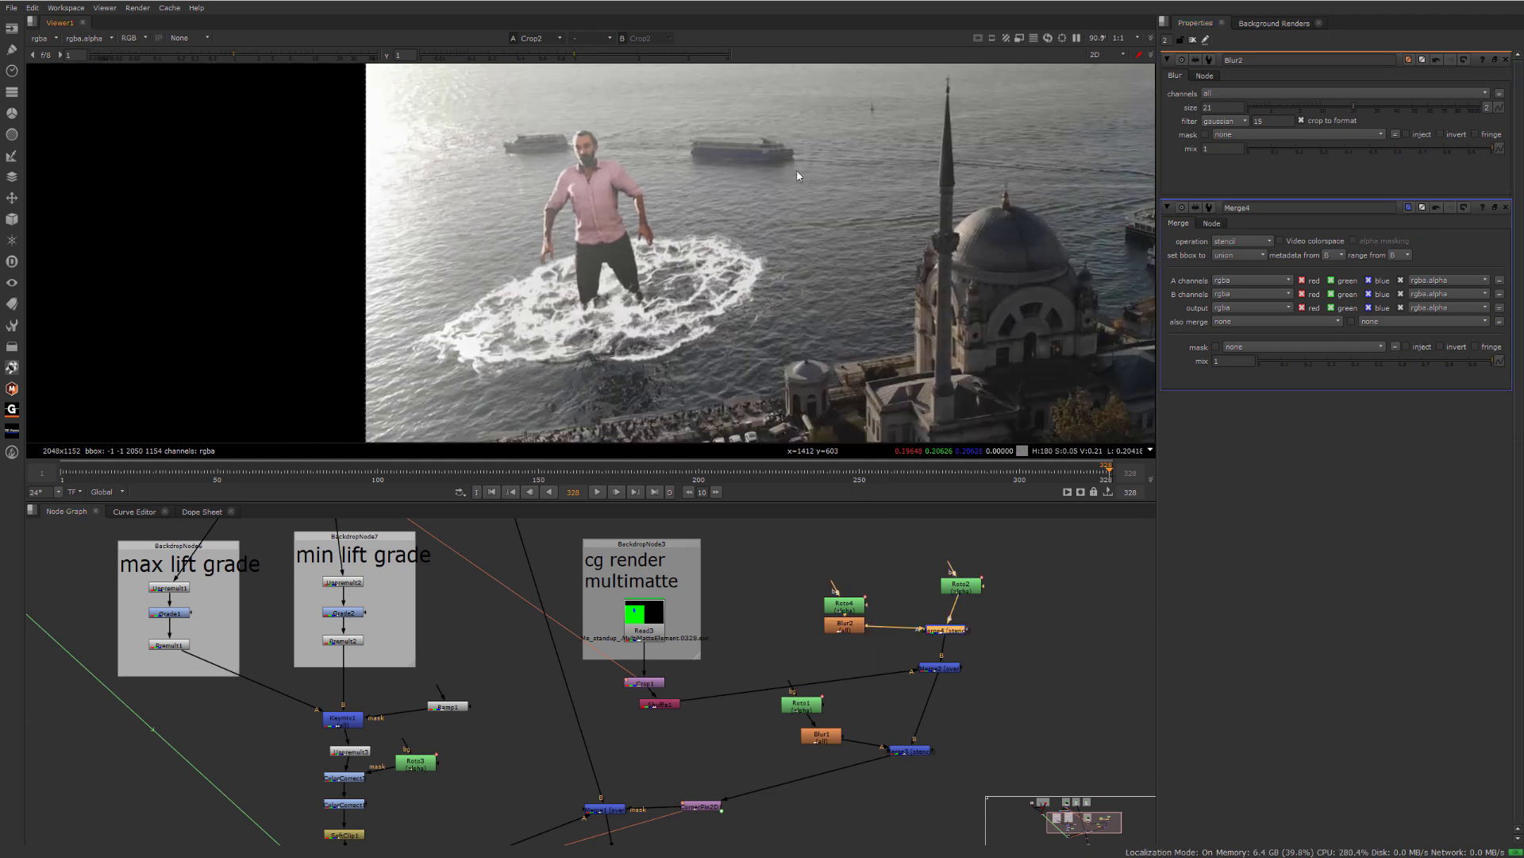
- Go to frame 1 and key the boat shape there, moving it and adjusting its points around the single ferry
key("Home")
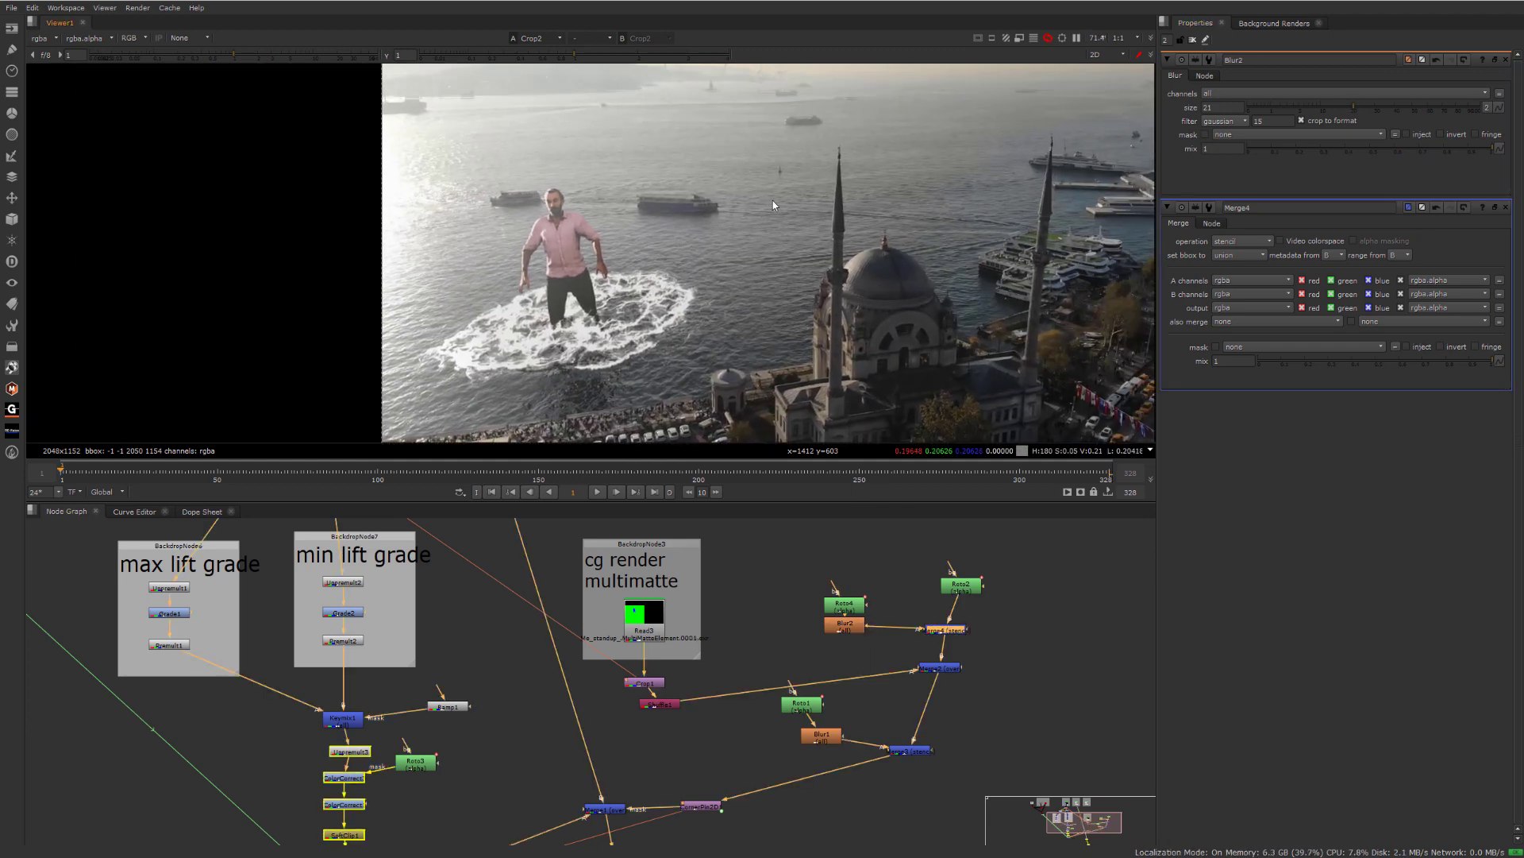
scroll(597, 198, "up", 4)
double_click(843, 607)
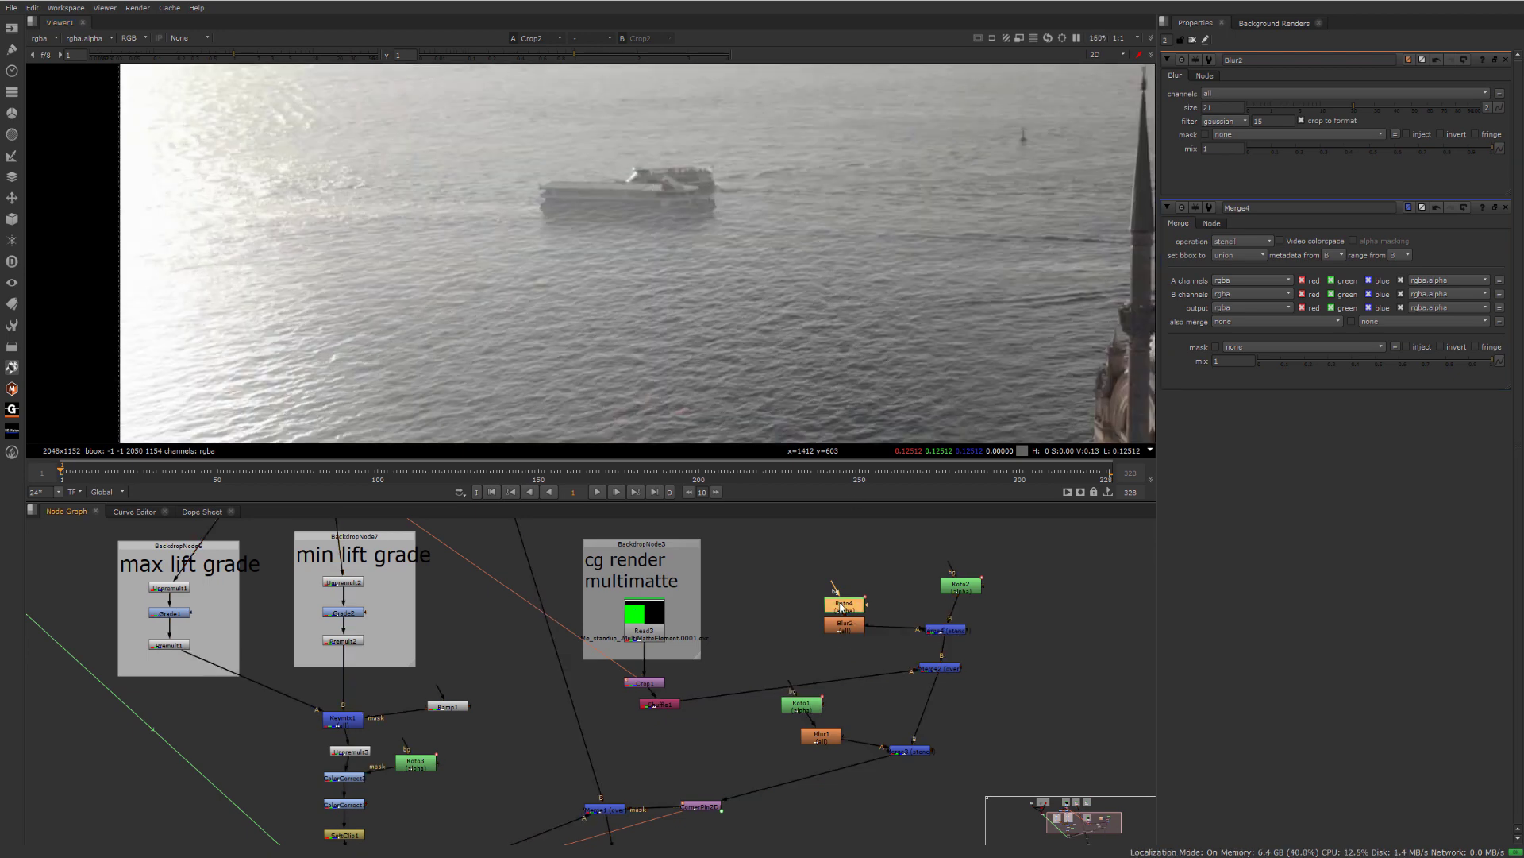
middle_click_drag(558, 191, 690, 255)
key("ctrl+a")
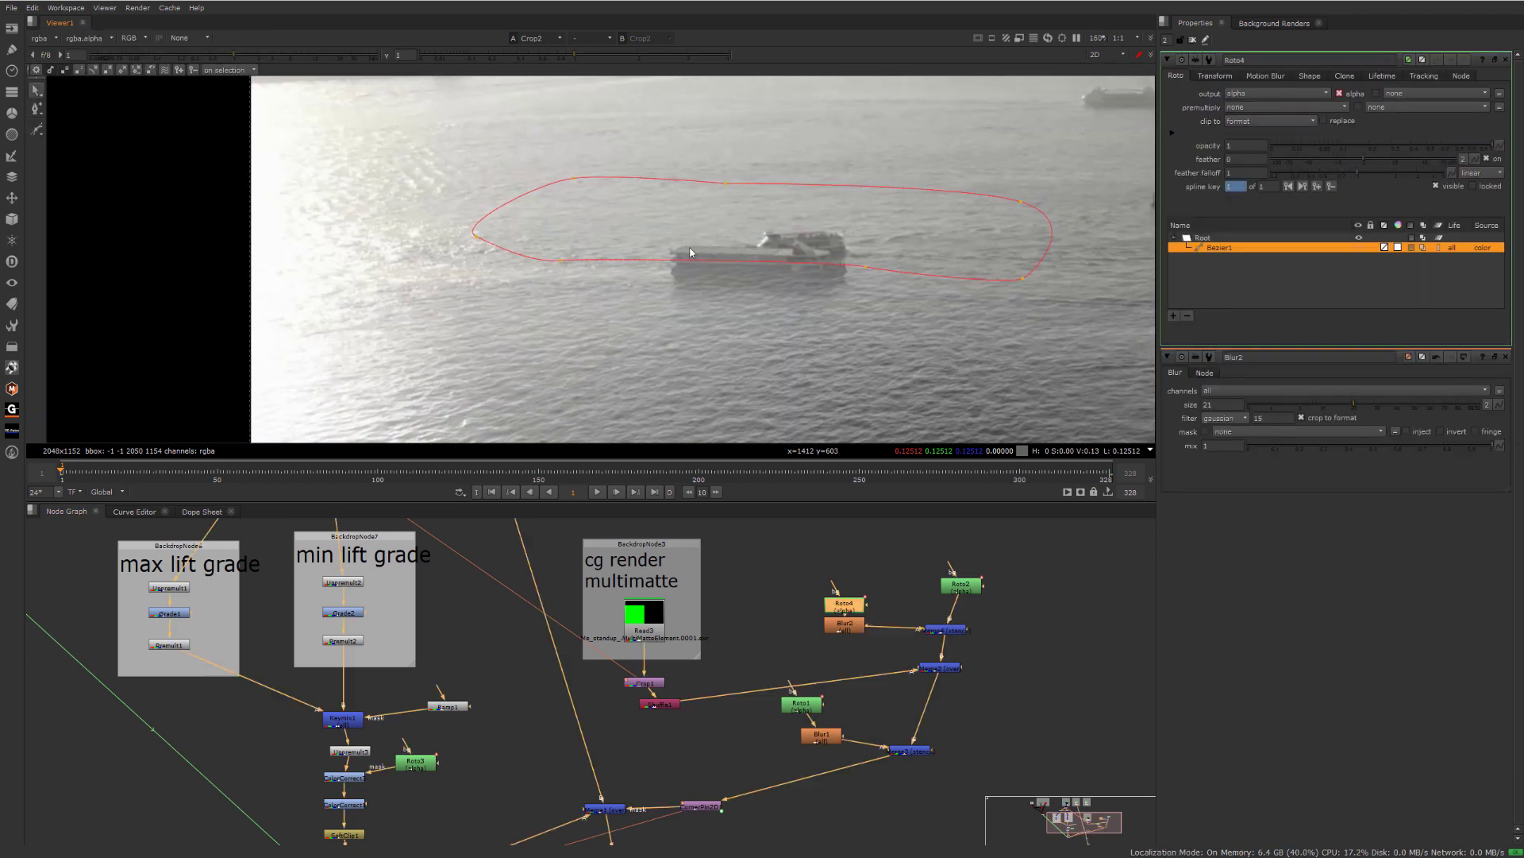
key("ctrl+a")
left_click_drag(638, 242, 626, 244)
left_click(966, 297)
left_click_drag(911, 306, 916, 293)
left_click_drag(917, 234, 920, 224)
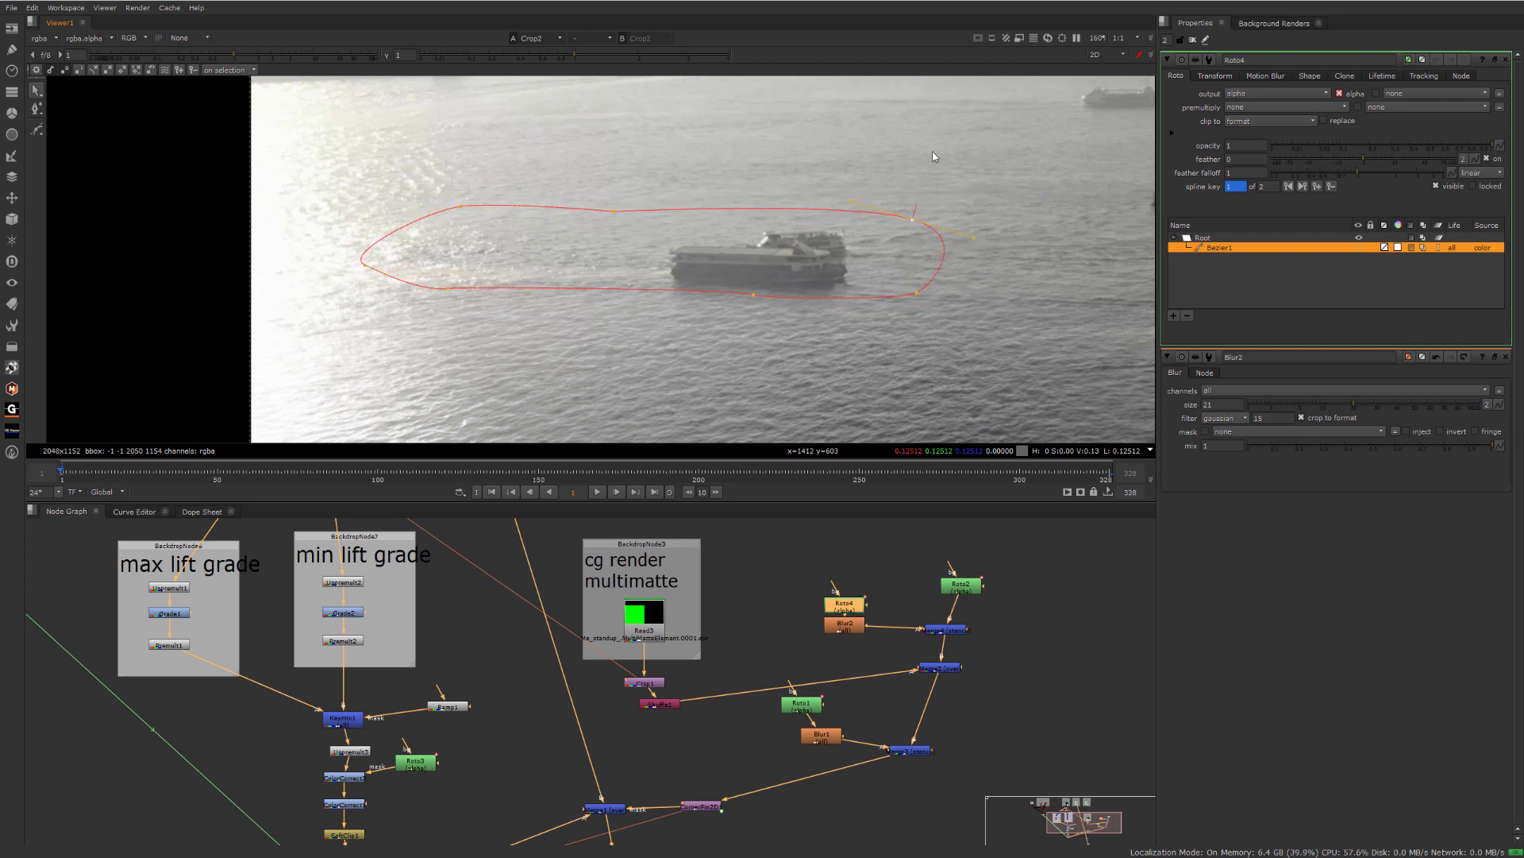
- Close the node properties and compare the full plate at frame 1 with the main merge disabled and enabled
scroll(579, 149, "down", 2)
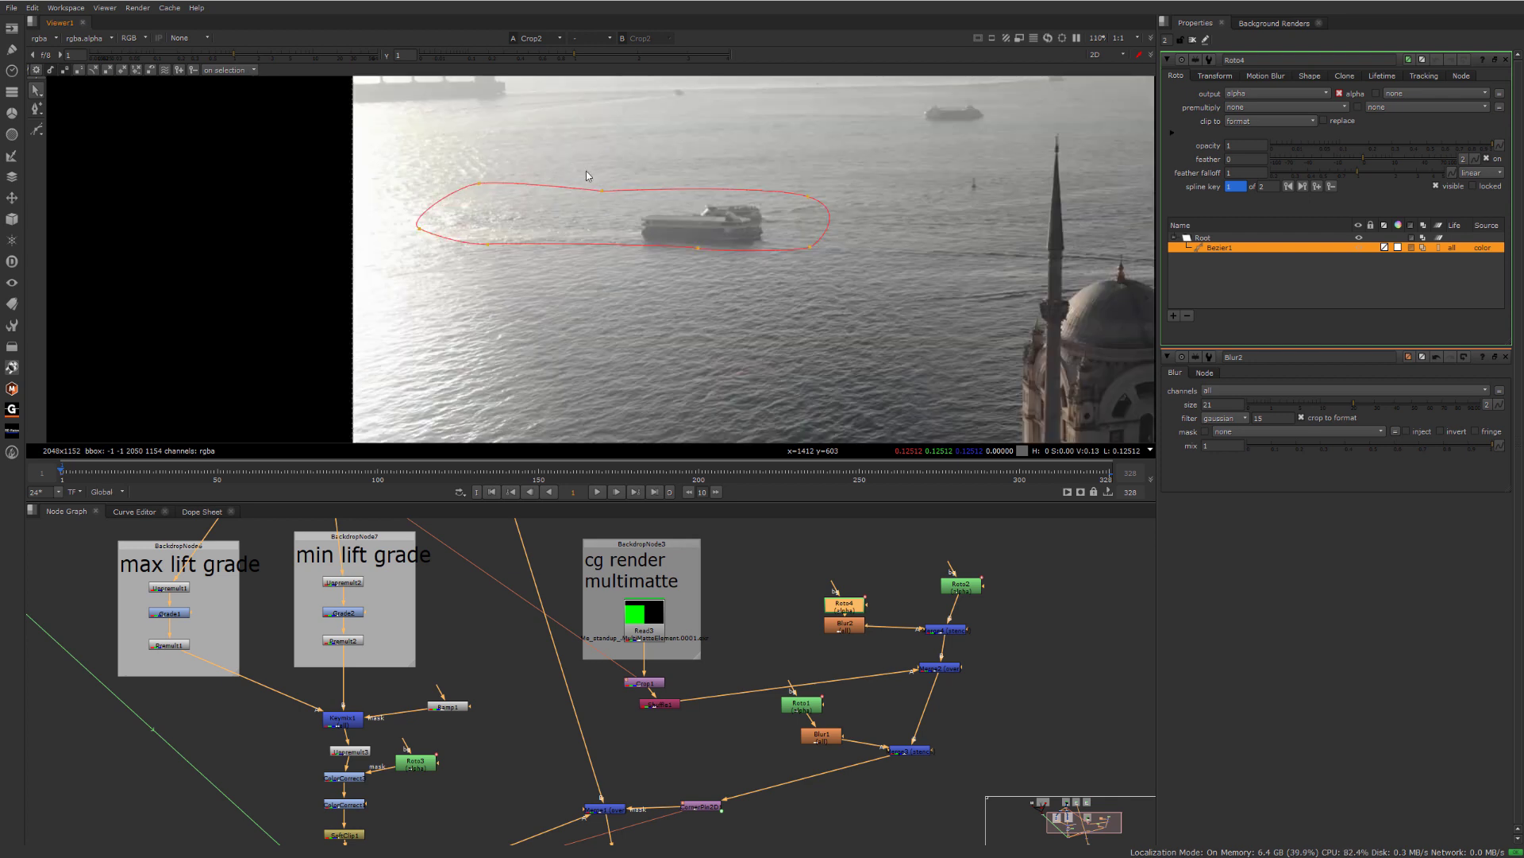
scroll(628, 155, "down", 3)
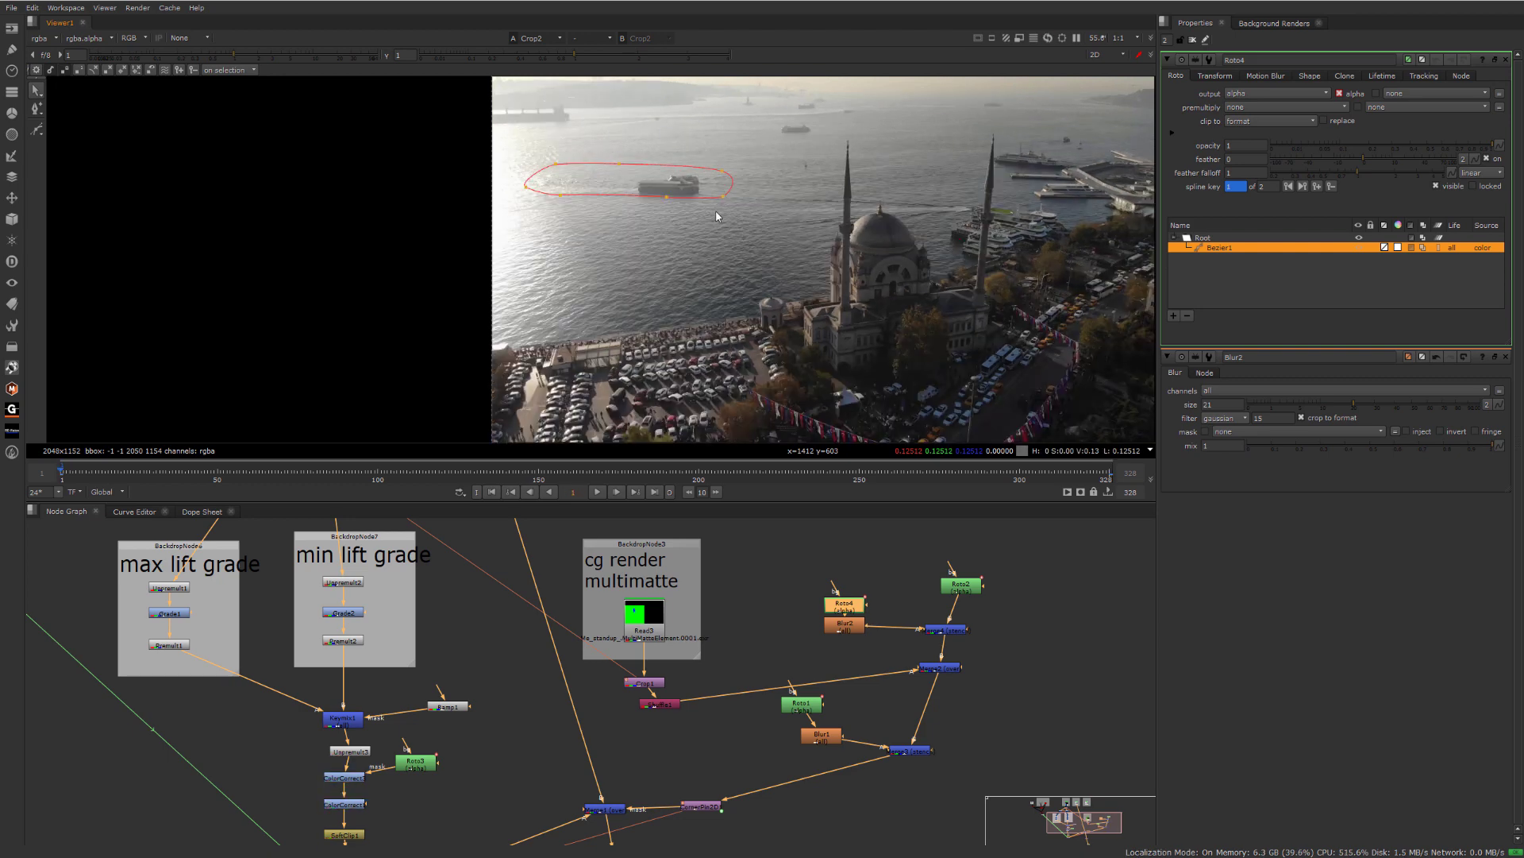
left_click(1193, 39)
key("f")
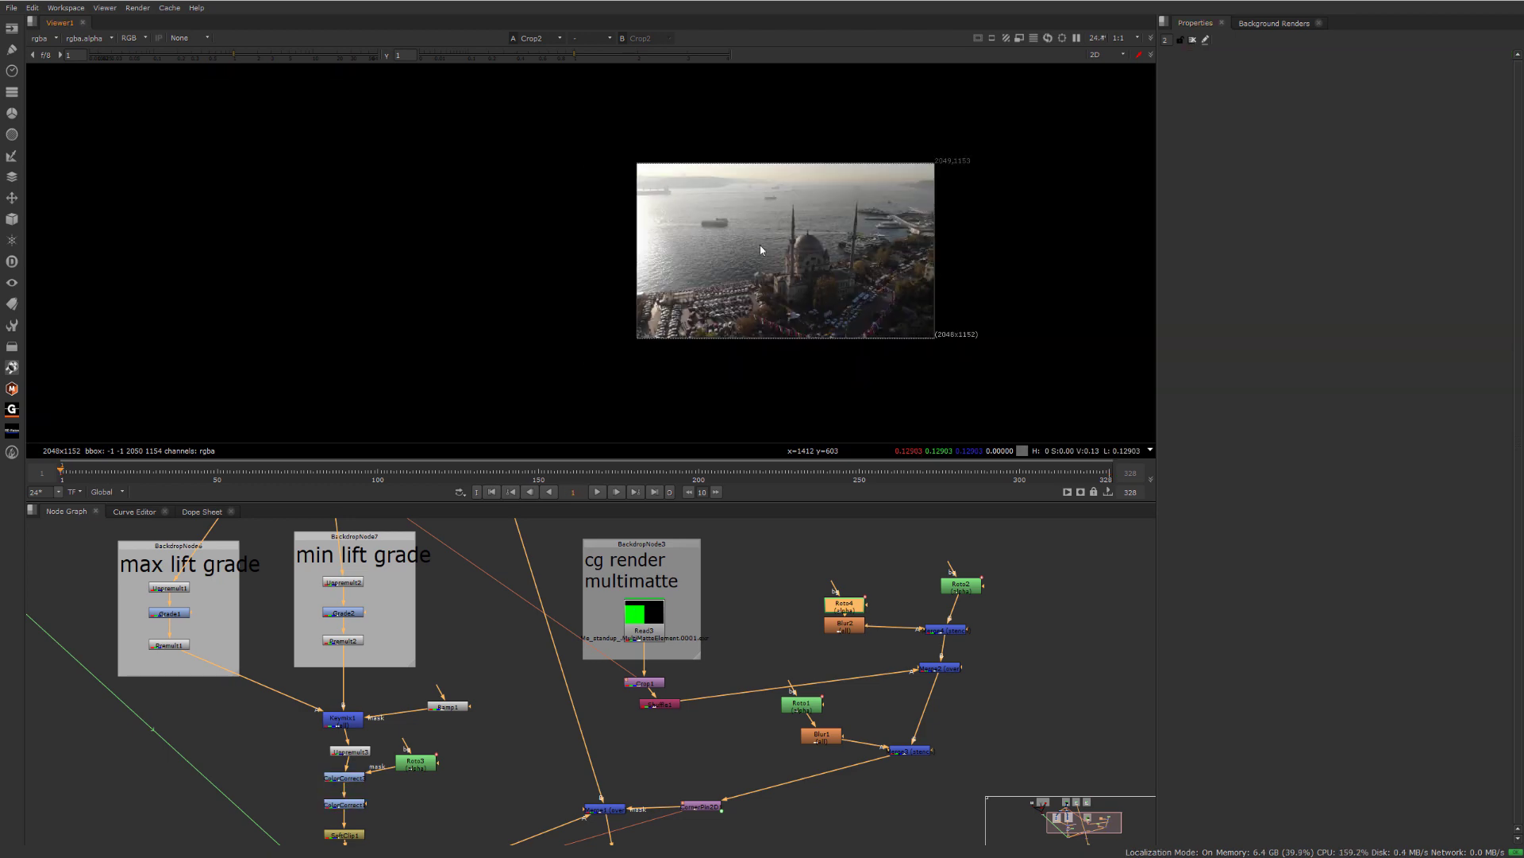
middle_click_drag(796, 631, 883, 423)
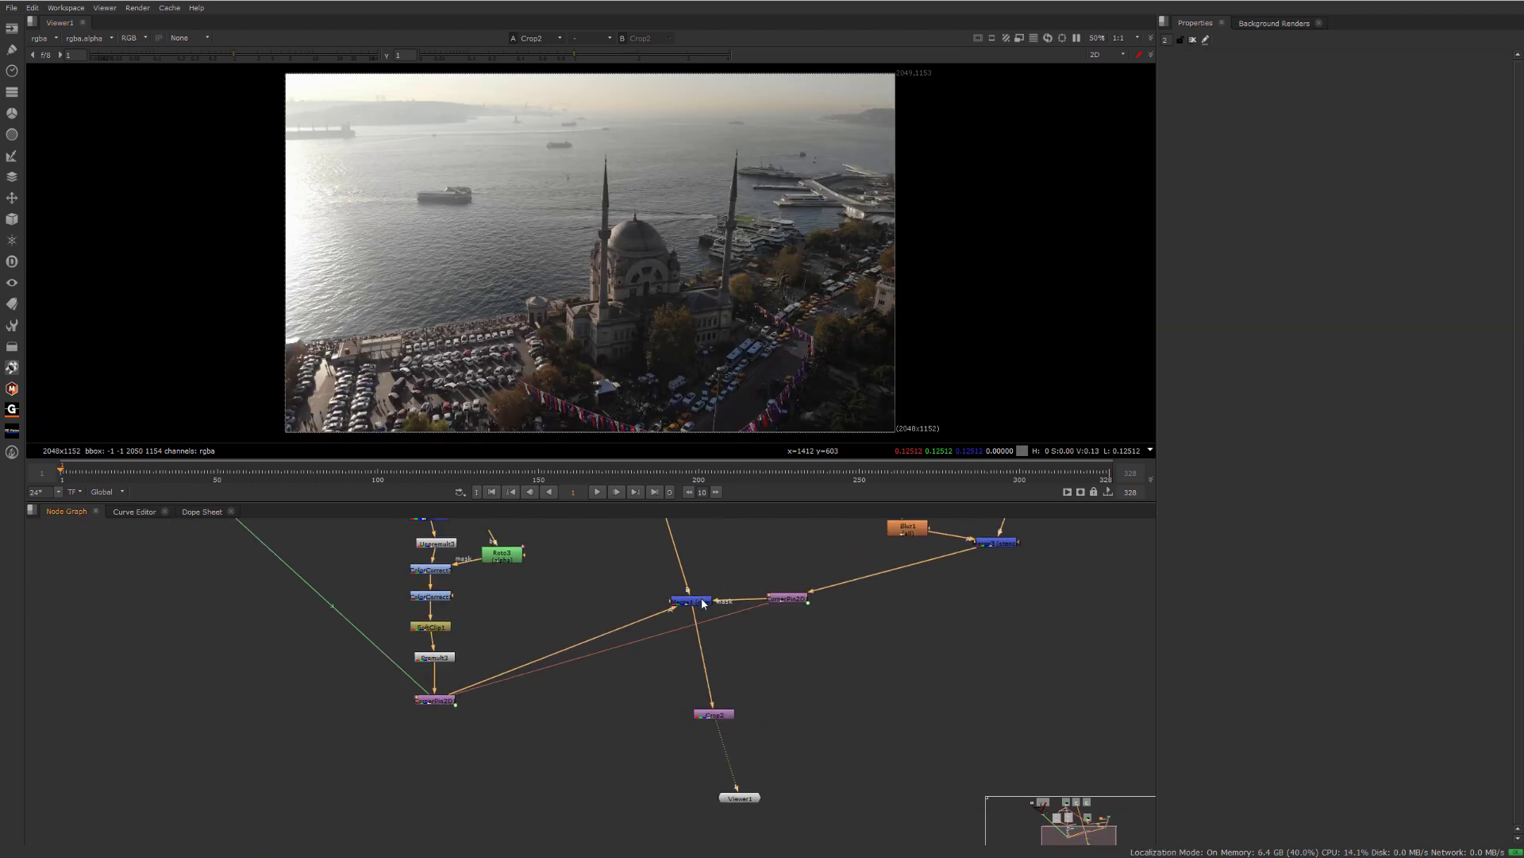
left_click(699, 599)
key("d")
key("d")
middle_click_drag(643, 395, 693, 401)
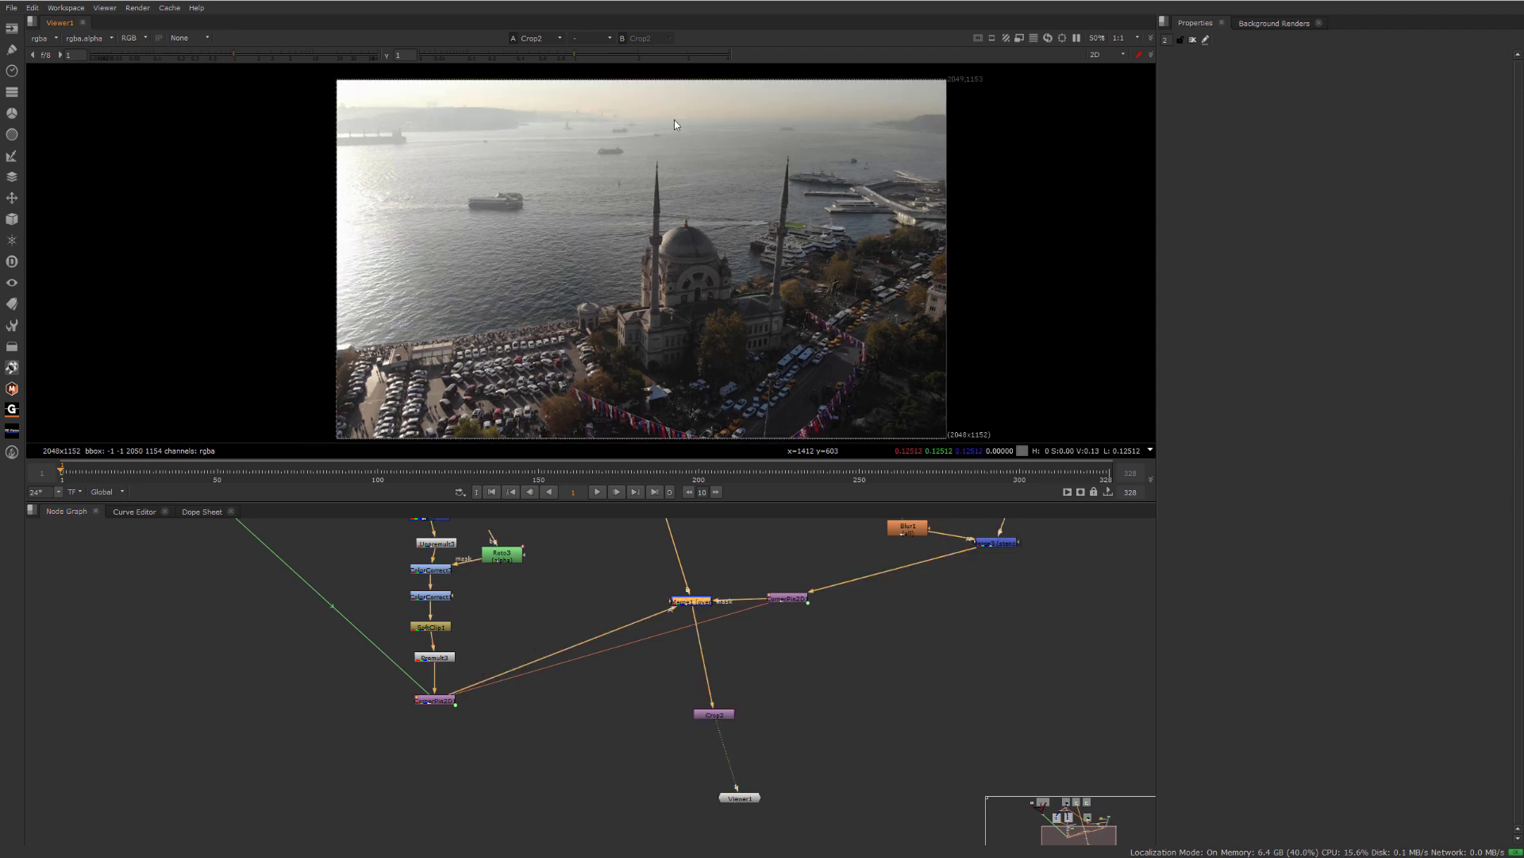
scroll(635, 306, "up", 2)
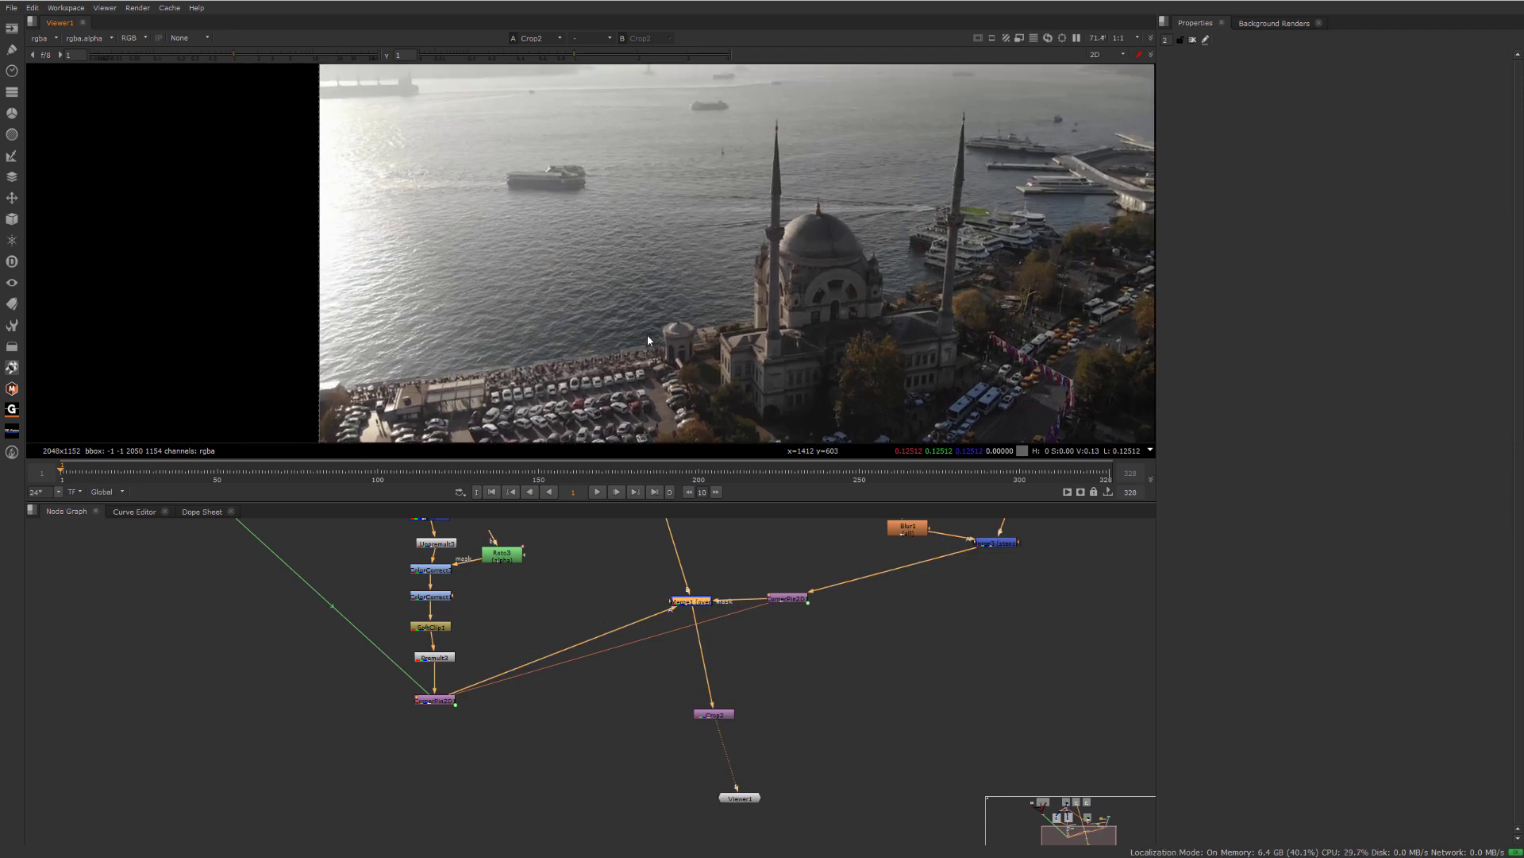
key("d")
key("d")
- Move the lower nodes down for space and insert a ColorCorrect between the existing color corrections and the SoftClip
left_click_drag(844, 567, 650, 800)
left_click_drag(701, 601, 716, 736)
middle_click_drag(556, 622, 648, 627)
left_click(642, 663)
left_click_drag(647, 623, 494, 708)
mouse_move(571, 635)
left_mouse_down()
mouse_move(580, 677)
mouse_move(581, 631)
left_mouse_up()
left_click(603, 634)
key("c")
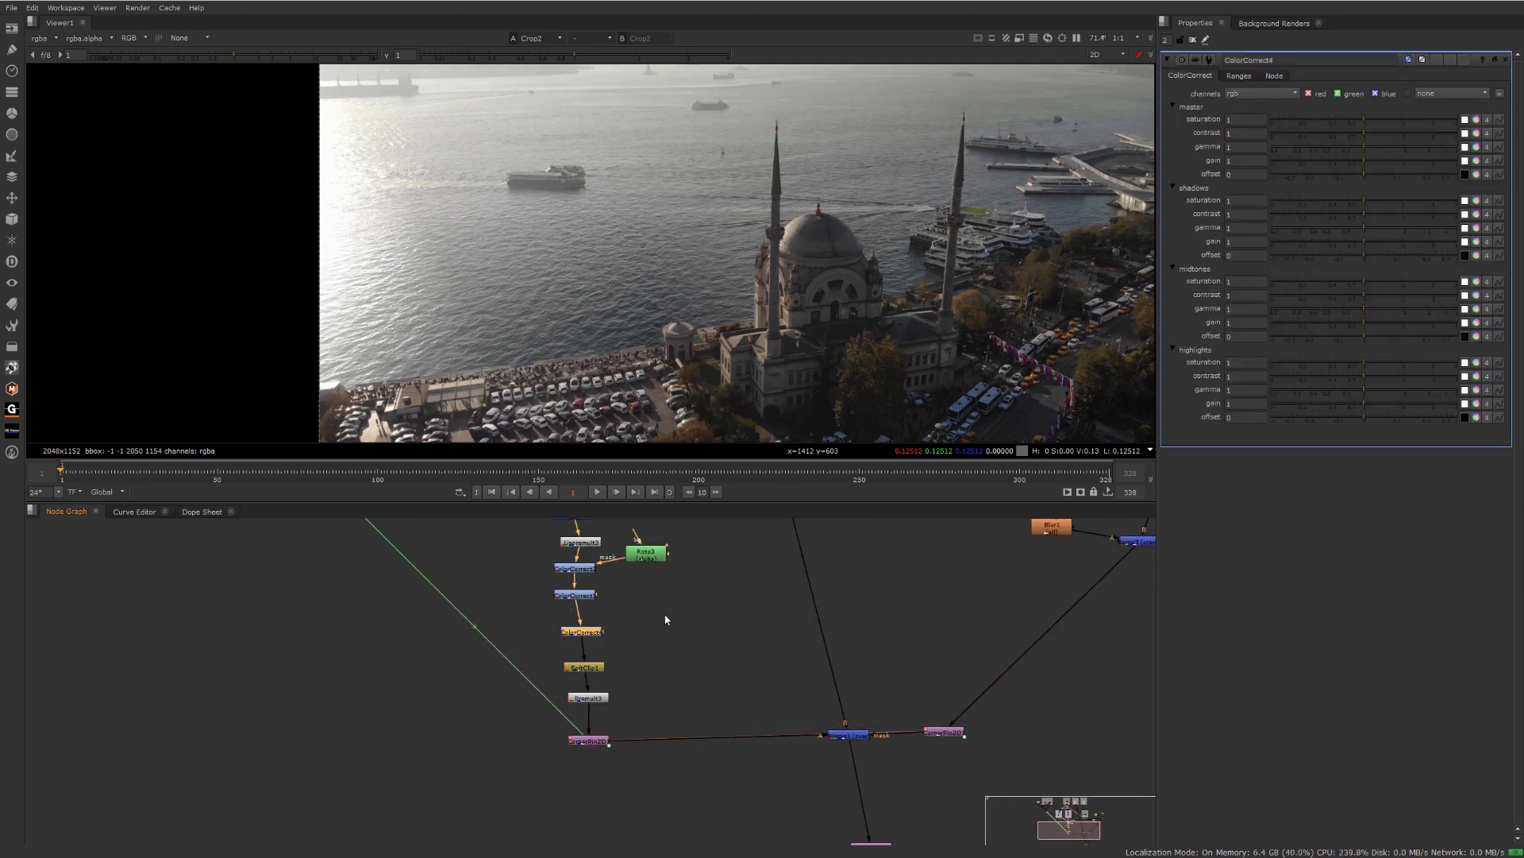
- Add a Roto and draw a closed Bezier shape over the dark water and shoreline in front of the mosque
left_click(675, 612)
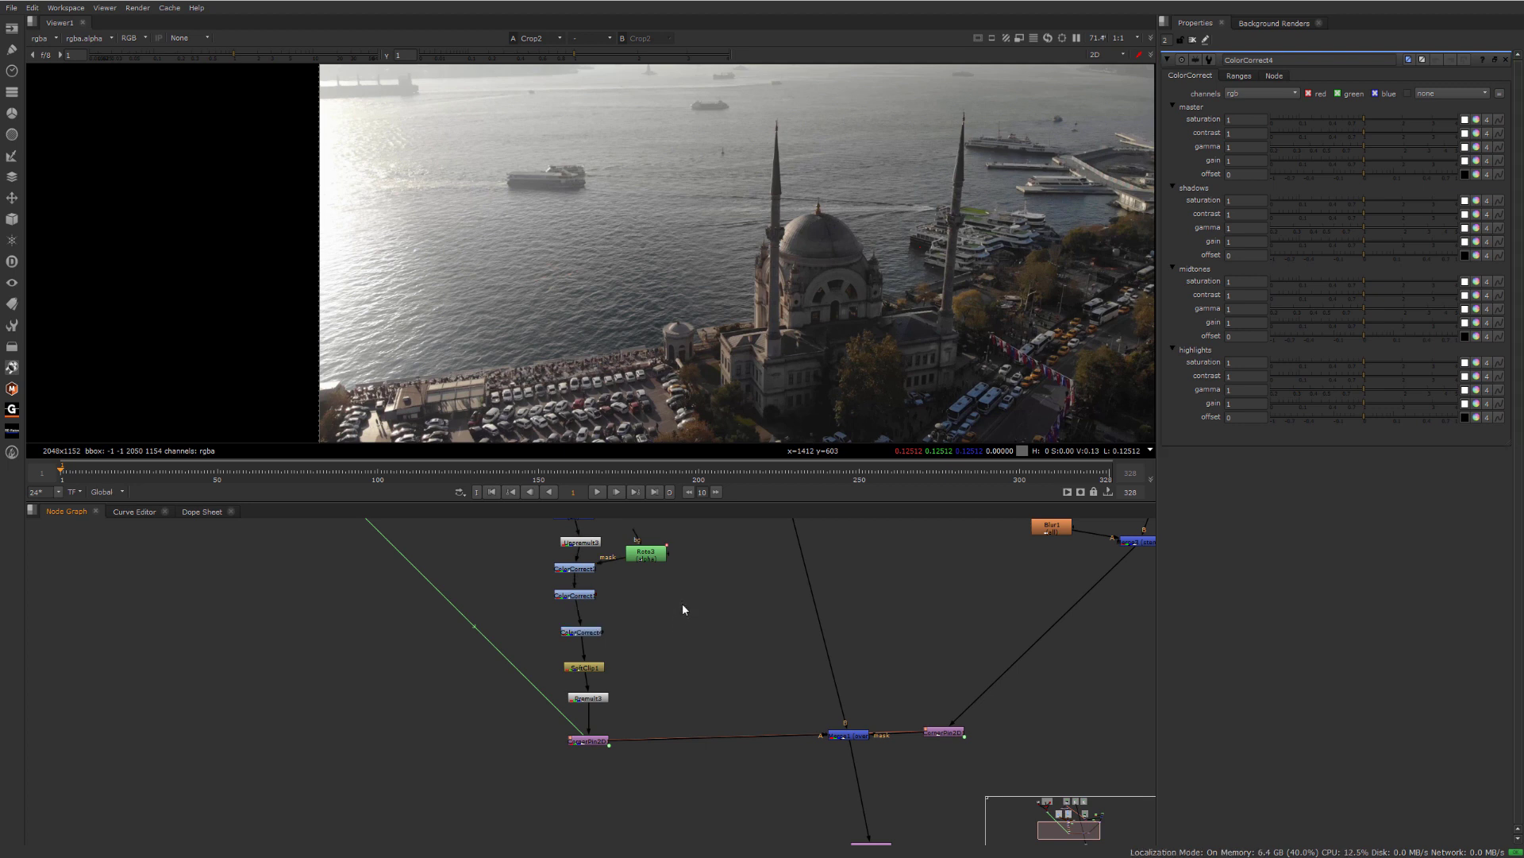
key("o")
left_click_drag(648, 204, 664, 195)
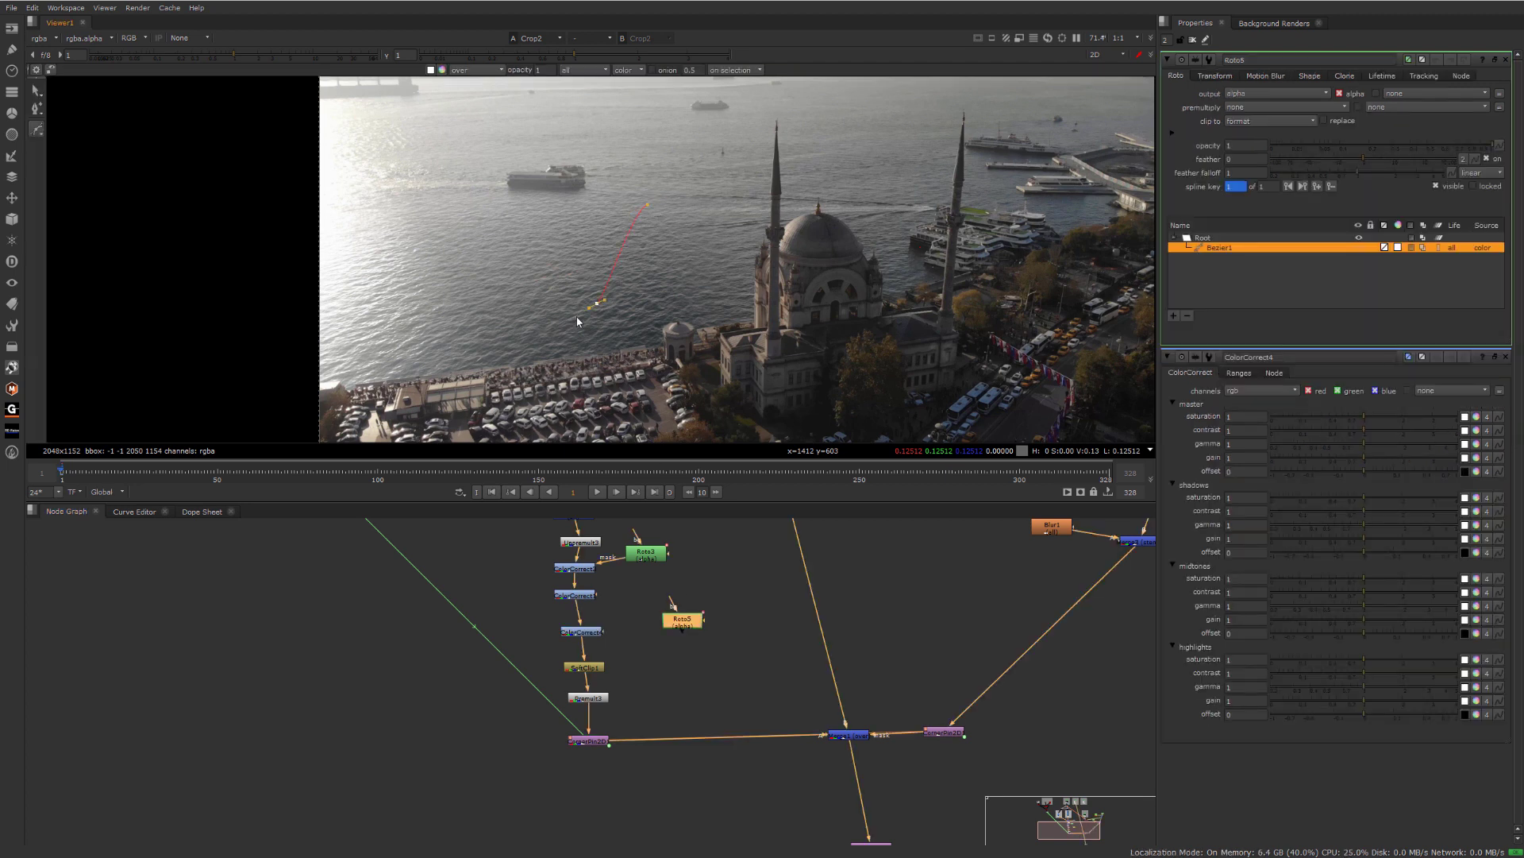
left_click_drag(512, 370, 514, 389)
left_click_drag(696, 382, 717, 362)
left_click_drag(729, 275, 721, 245)
left_click(648, 205)
left_click(580, 298)
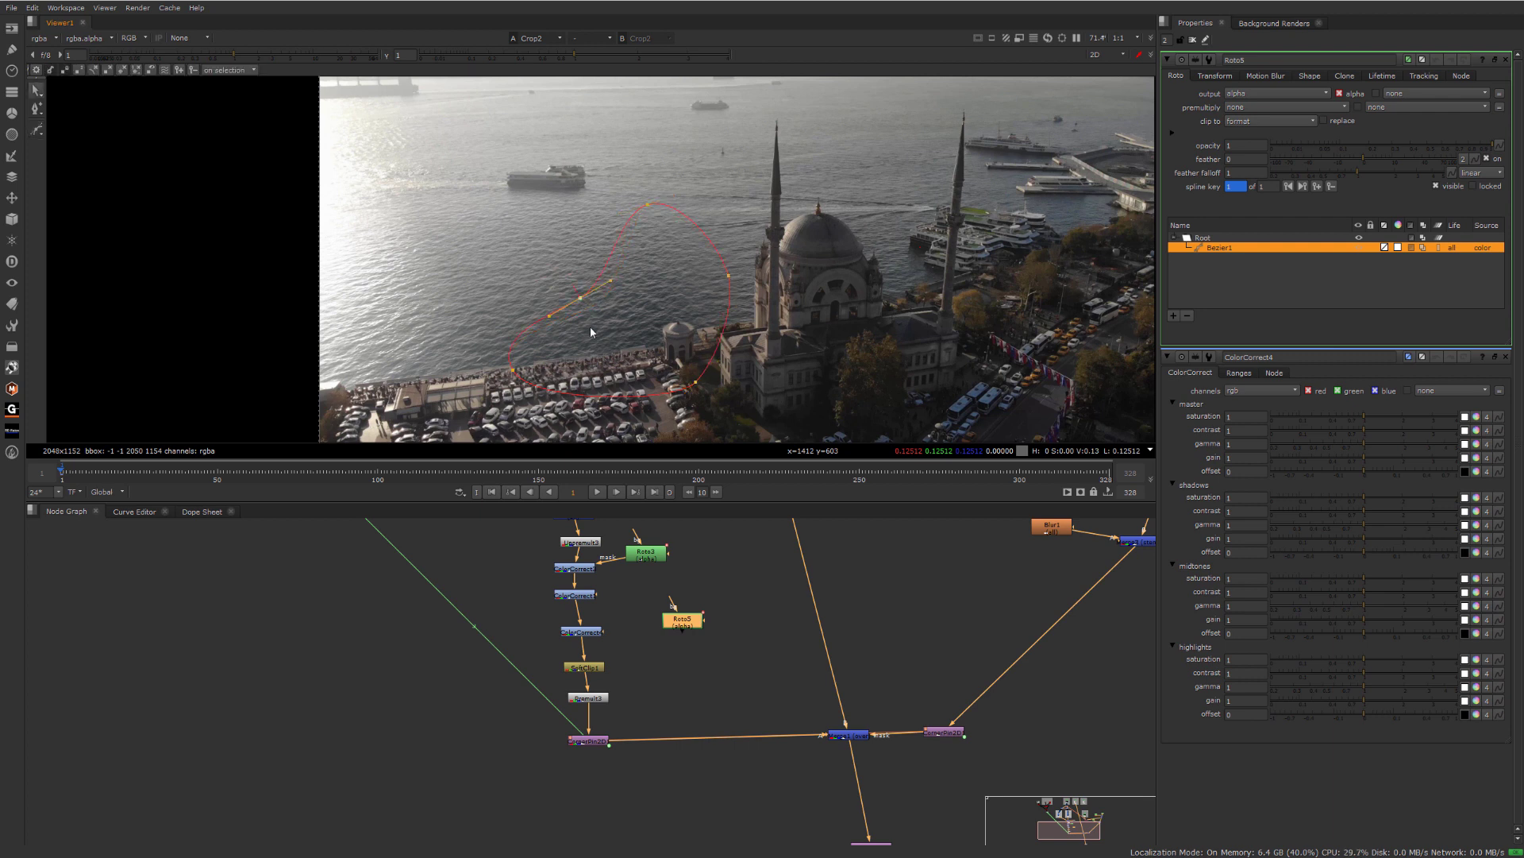
- Mask the new ColorCorrect with the shoreline Roto and move both above the existing color corrections, directly below the Unpremult
left_click_drag(609, 629, 688, 625)
double_click(584, 632)
middle_click_drag(711, 602, 721, 638)
left_click_drag(665, 590, 539, 632)
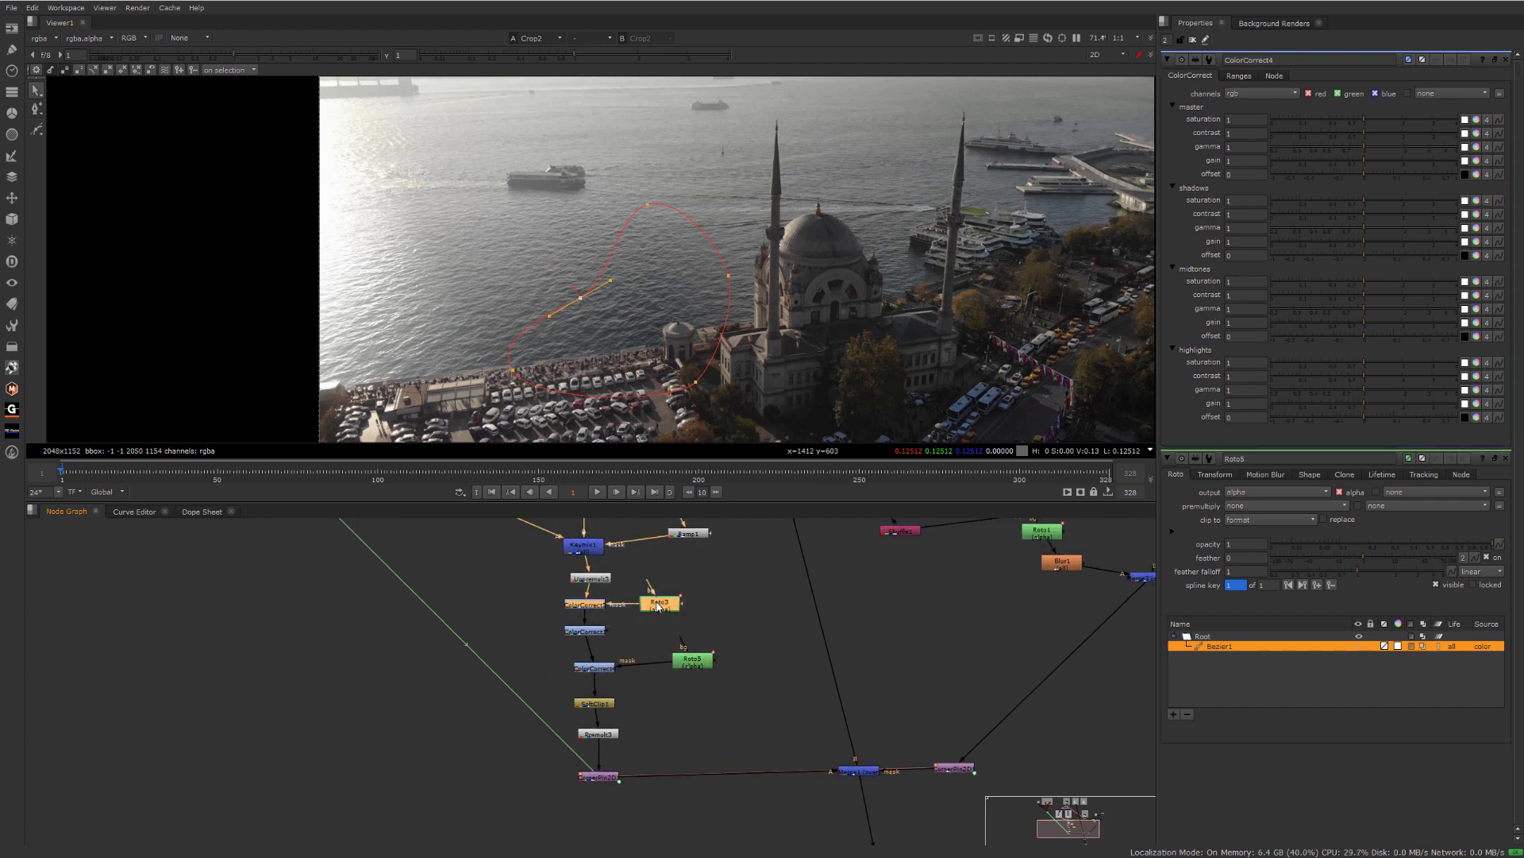
left_click_drag(701, 578, 545, 656)
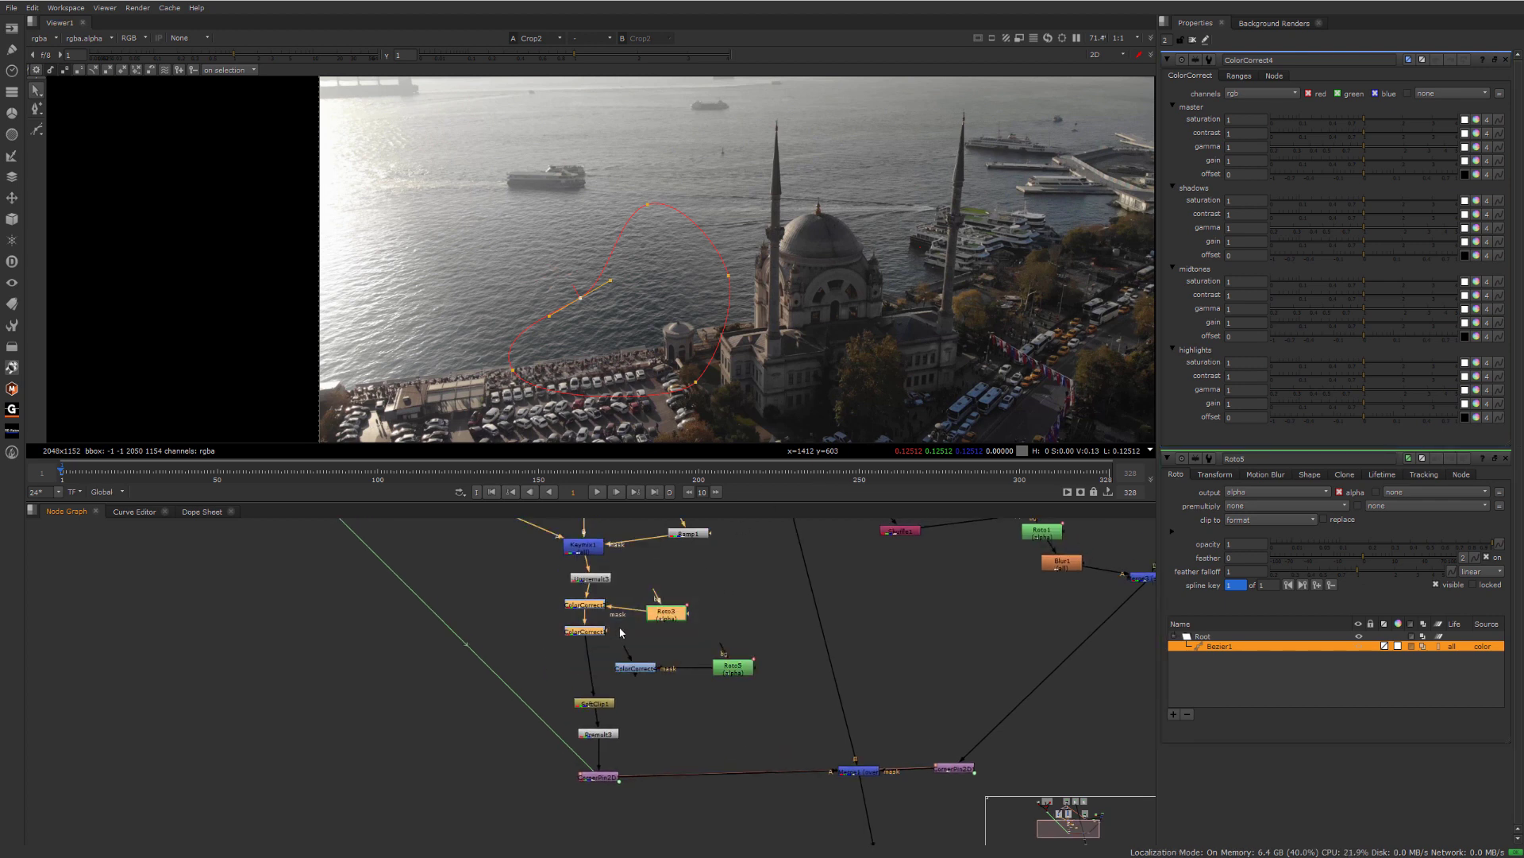
mouse_move(601, 608)
left_mouse_down()
mouse_move(609, 643)
mouse_move(605, 604)
left_mouse_up()
left_click_drag(725, 665, 660, 593)
left_click(609, 604)
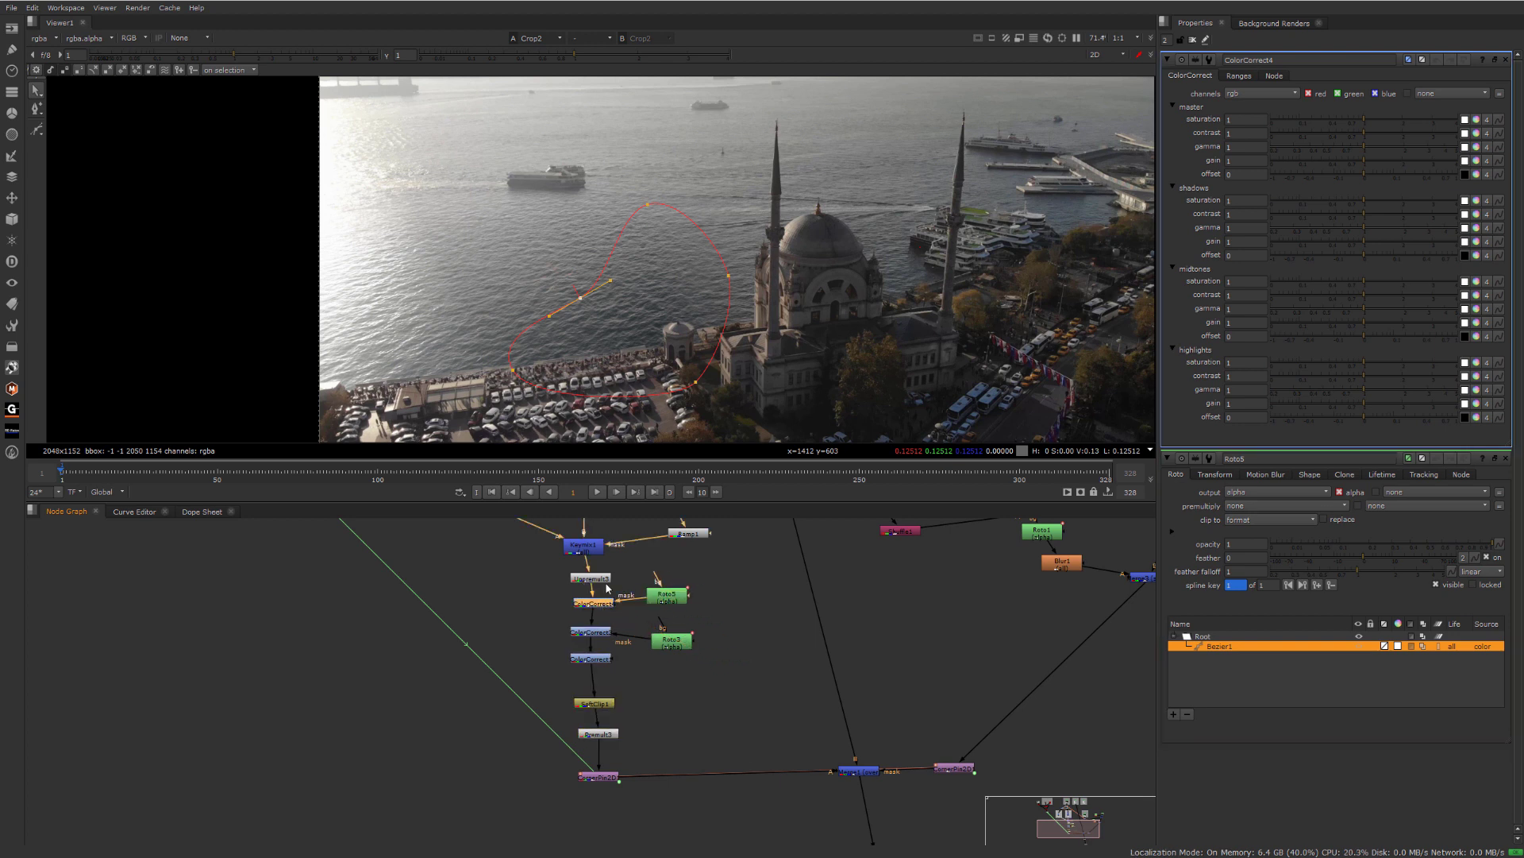
- Set the new ColorCorrect's master gain to 1.3 and move the whole shoreline shape slightly down toward the mosque
left_click_drag(1362, 160, 1376, 159)
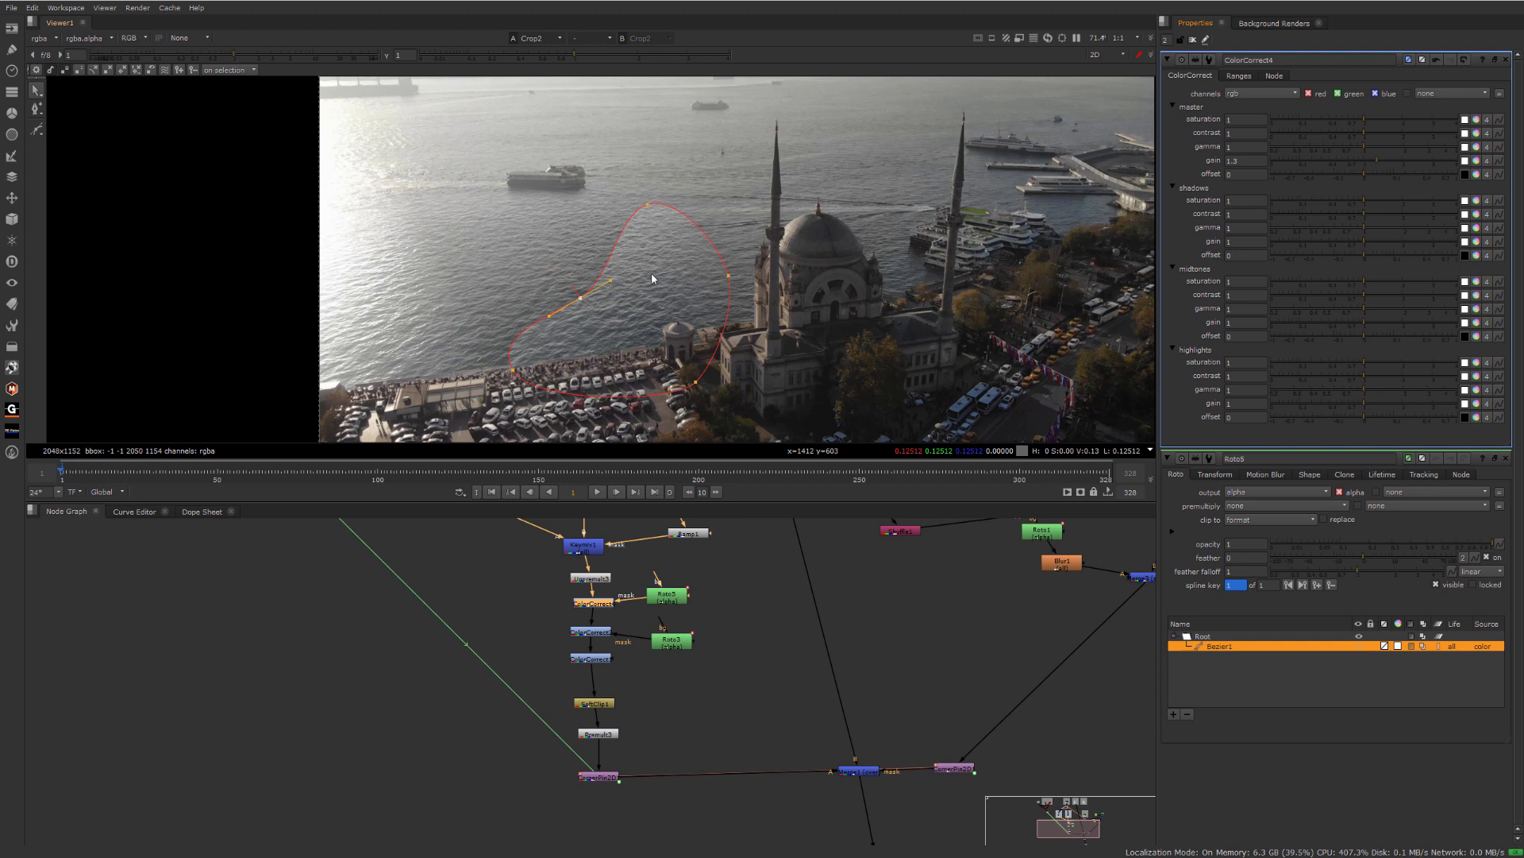
key("ctrl+a")
left_click_drag(615, 299, 639, 320)
- Add a Blur below the shoreline Roto and set its size to 250
left_click_drag(672, 601, 669, 585)
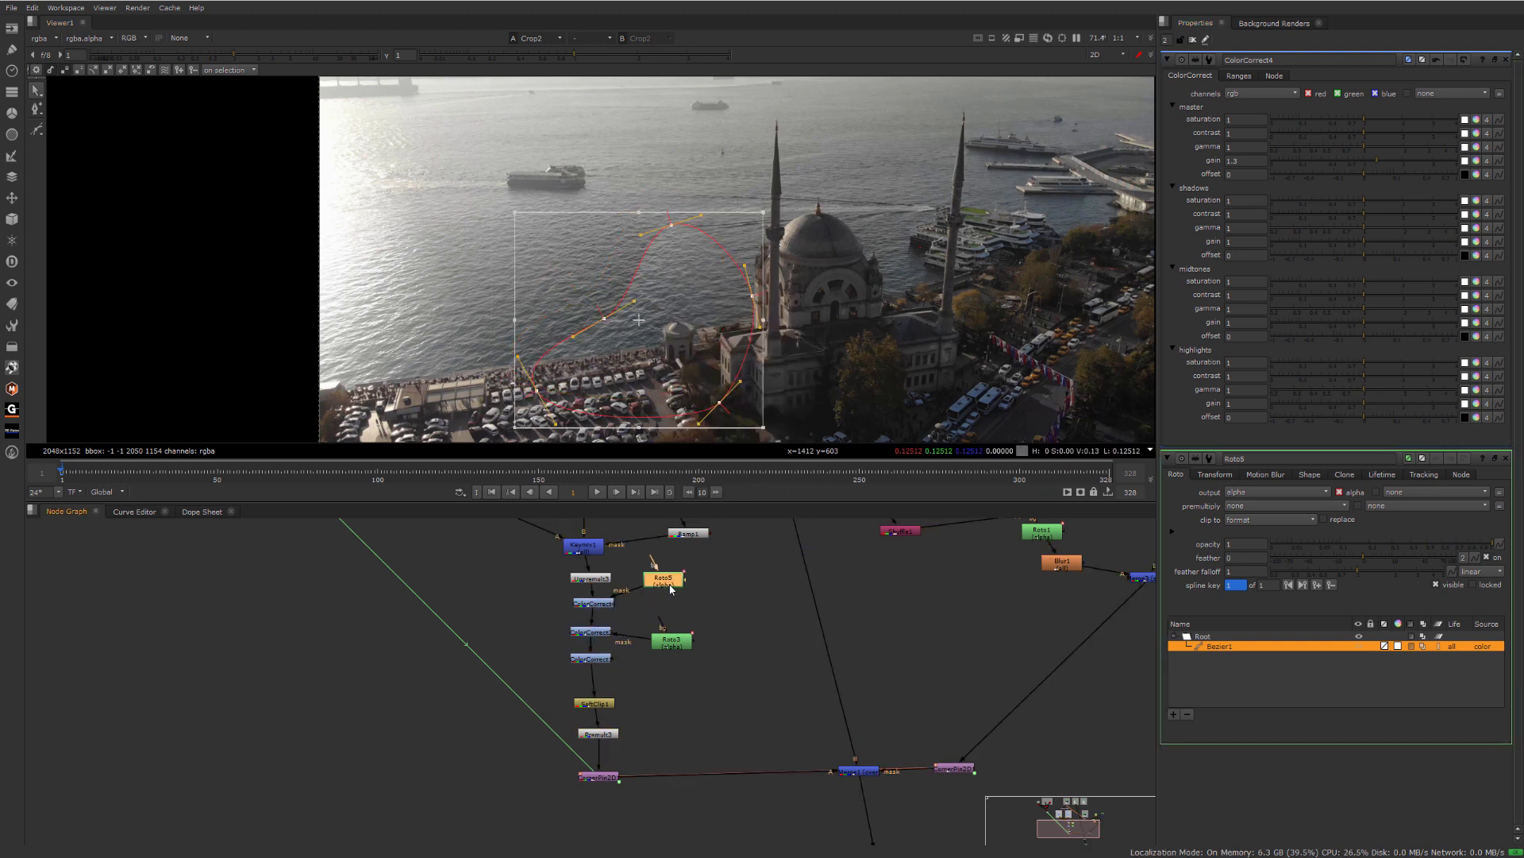
key("b")
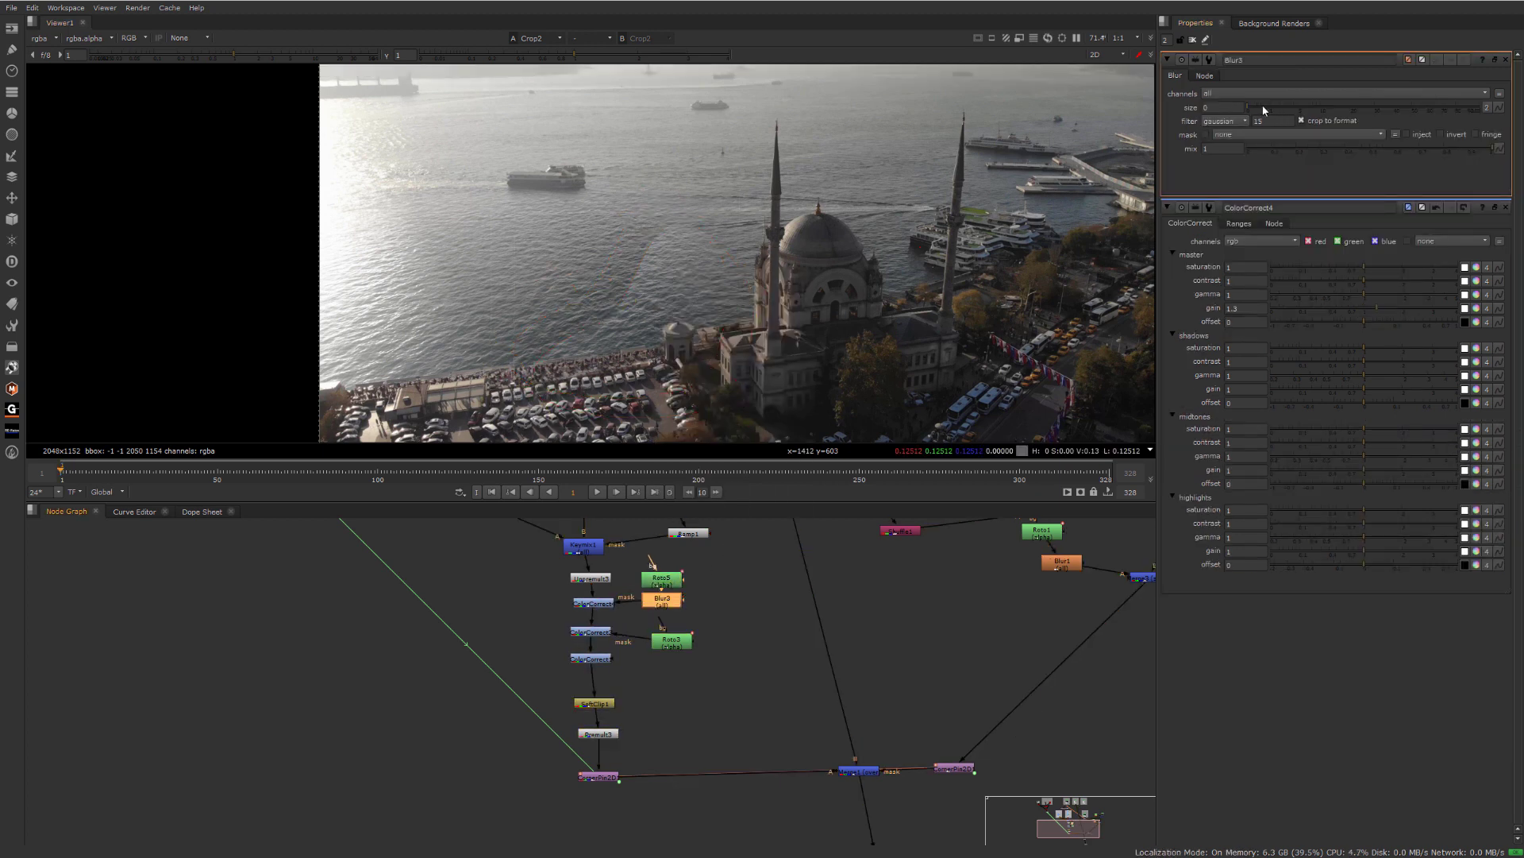
double_click(1218, 108)
type("100")
key("Return")
double_click(1215, 108)
type("250")
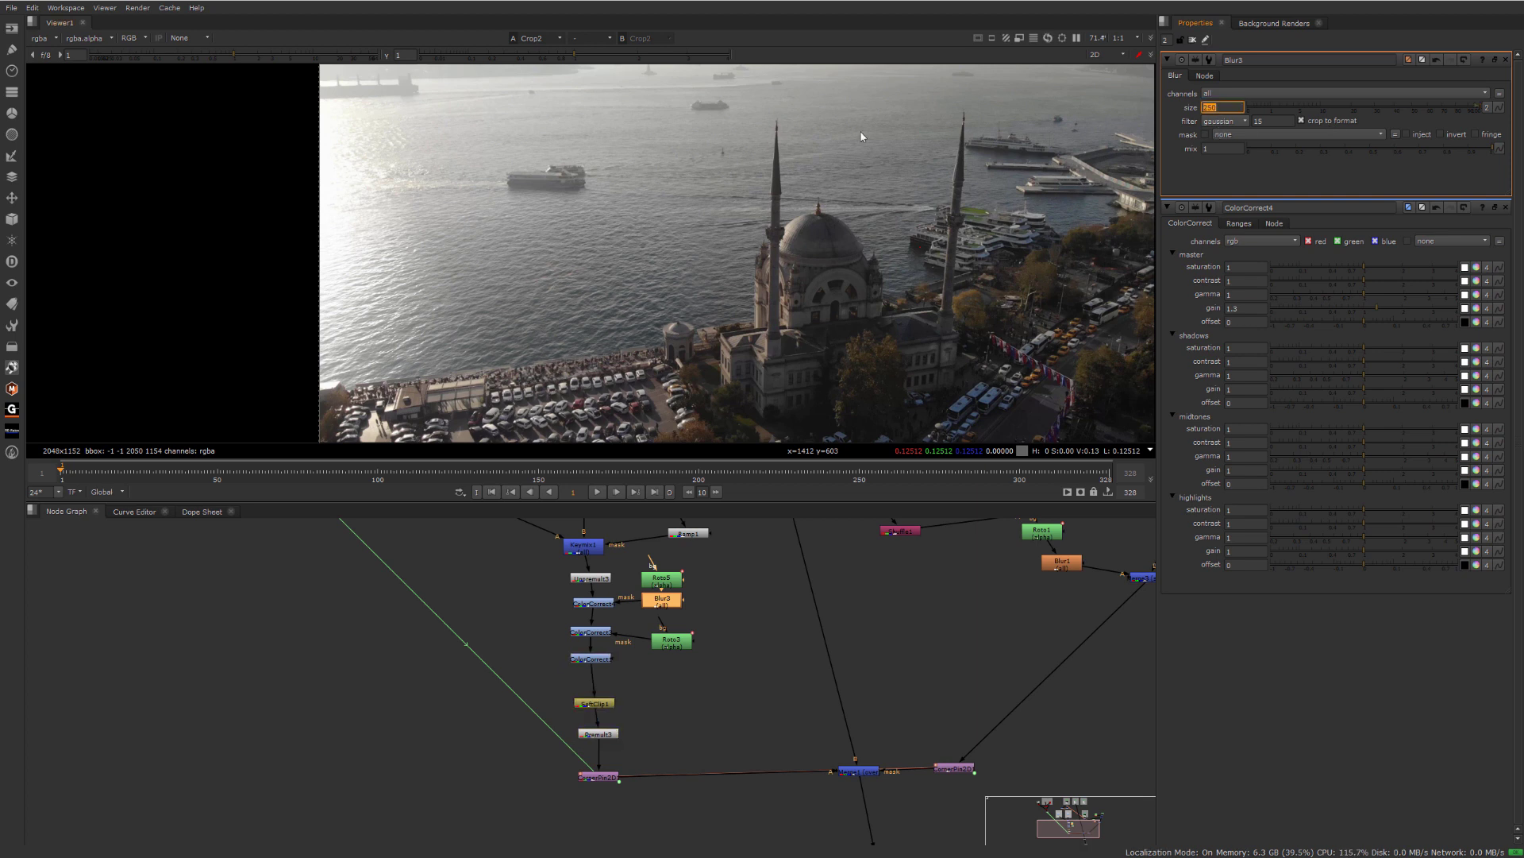
- Set the shoreline ColorCorrect's master gain to 1.4 and its master gamma to 1.02
left_click(597, 602)
double_click(602, 601)
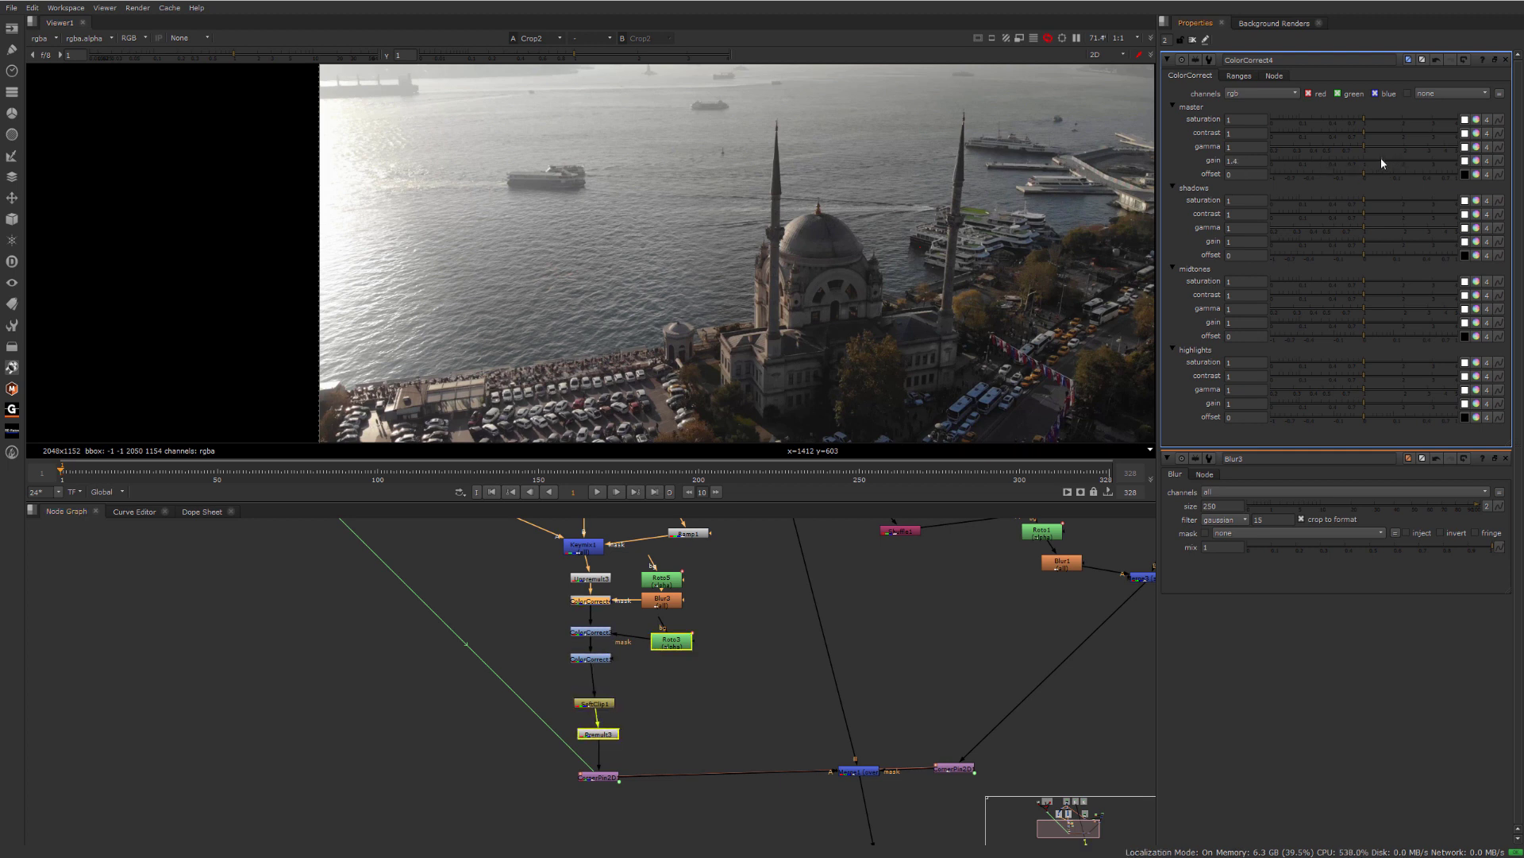
mouse_move(1380, 158)
left_mouse_down()
mouse_move(1365, 146)
mouse_move(1379, 158)
left_mouse_up()
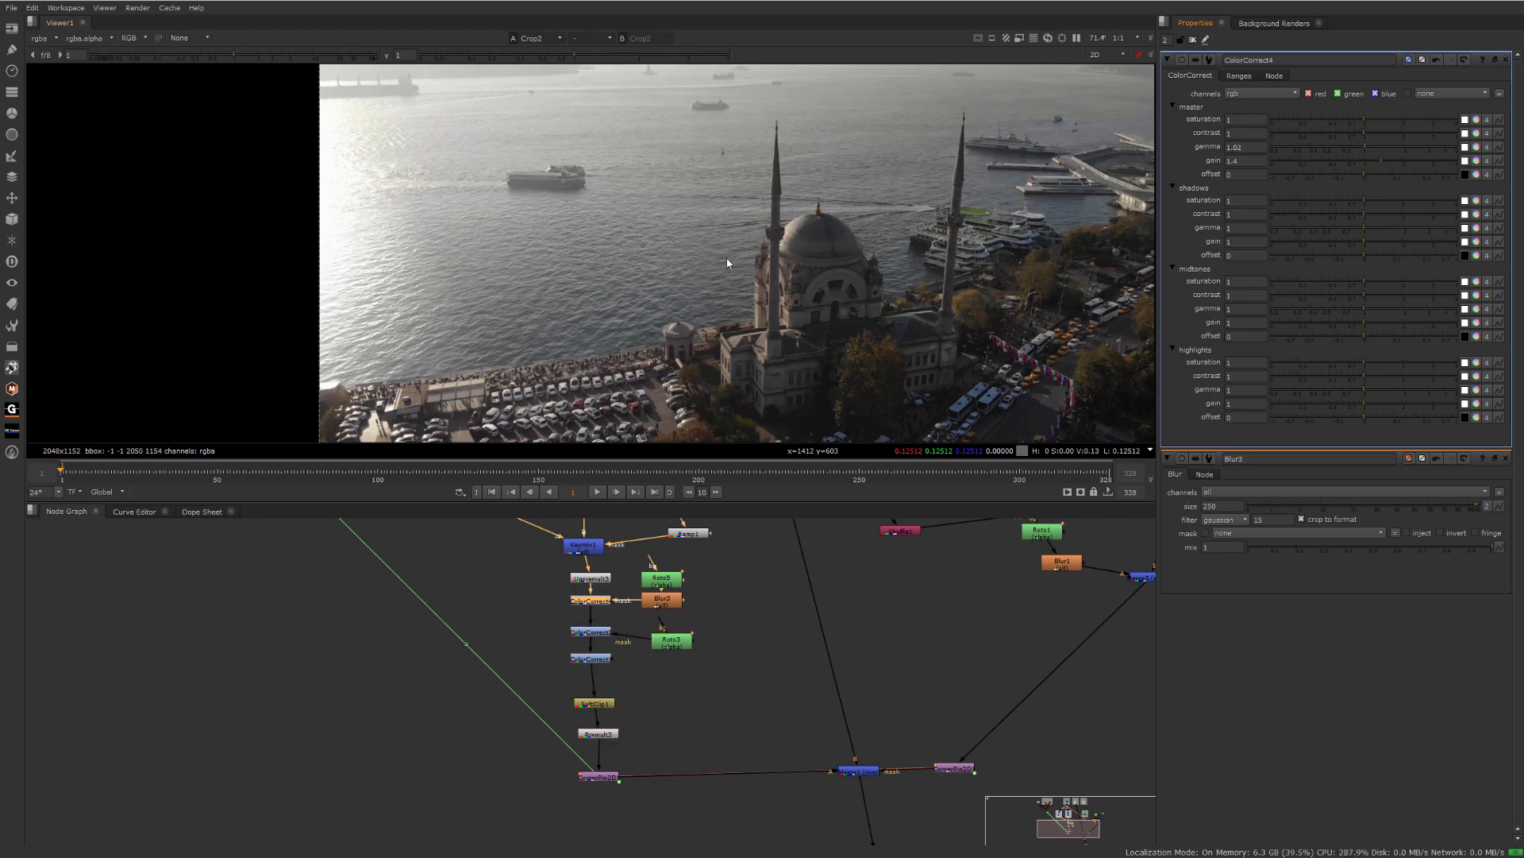
scroll(727, 259, "down", 4)
scroll(692, 270, "up", 3)
middle_click_drag(693, 270, 765, 291)
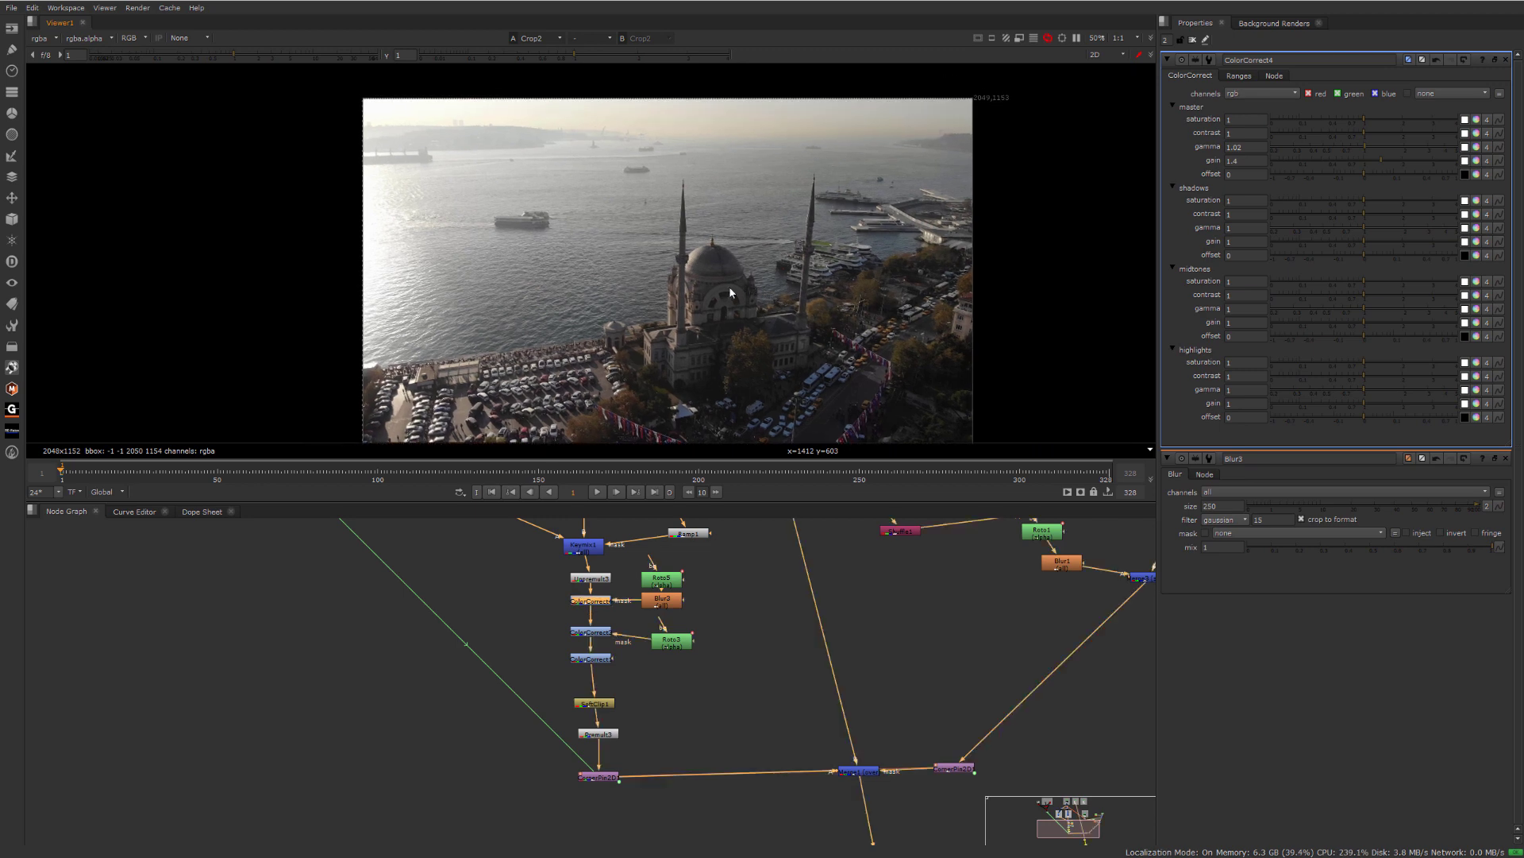
- Lower the shoreline ColorCorrect's master saturation to 0.42
scroll(729, 286, "up", 4)
middle_click_drag(664, 293, 775, 304)
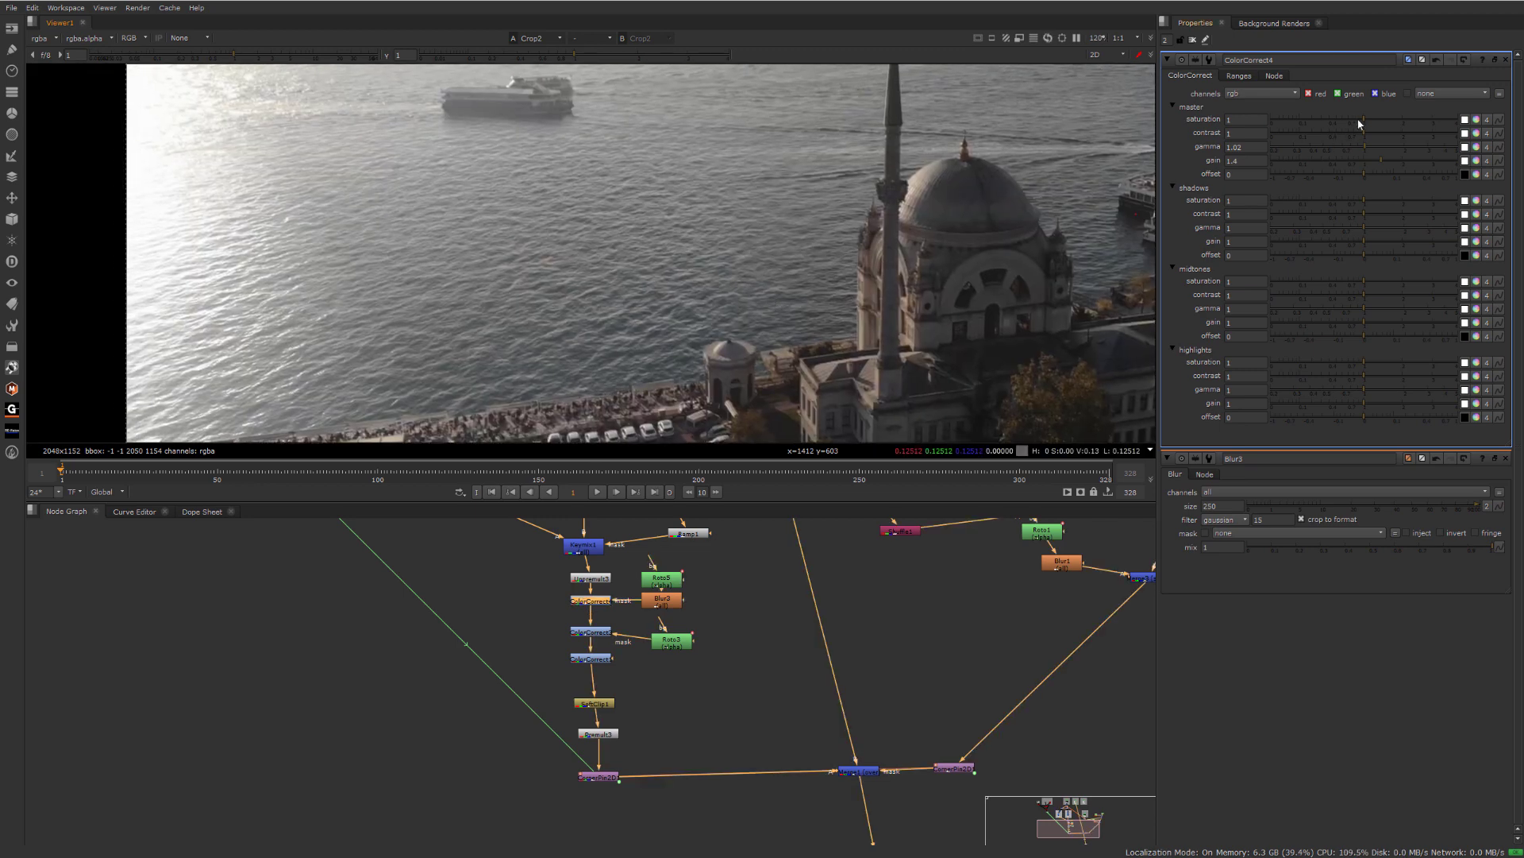
left_click_drag(1360, 124, 1337, 124)
scroll(809, 270, "down", 4)
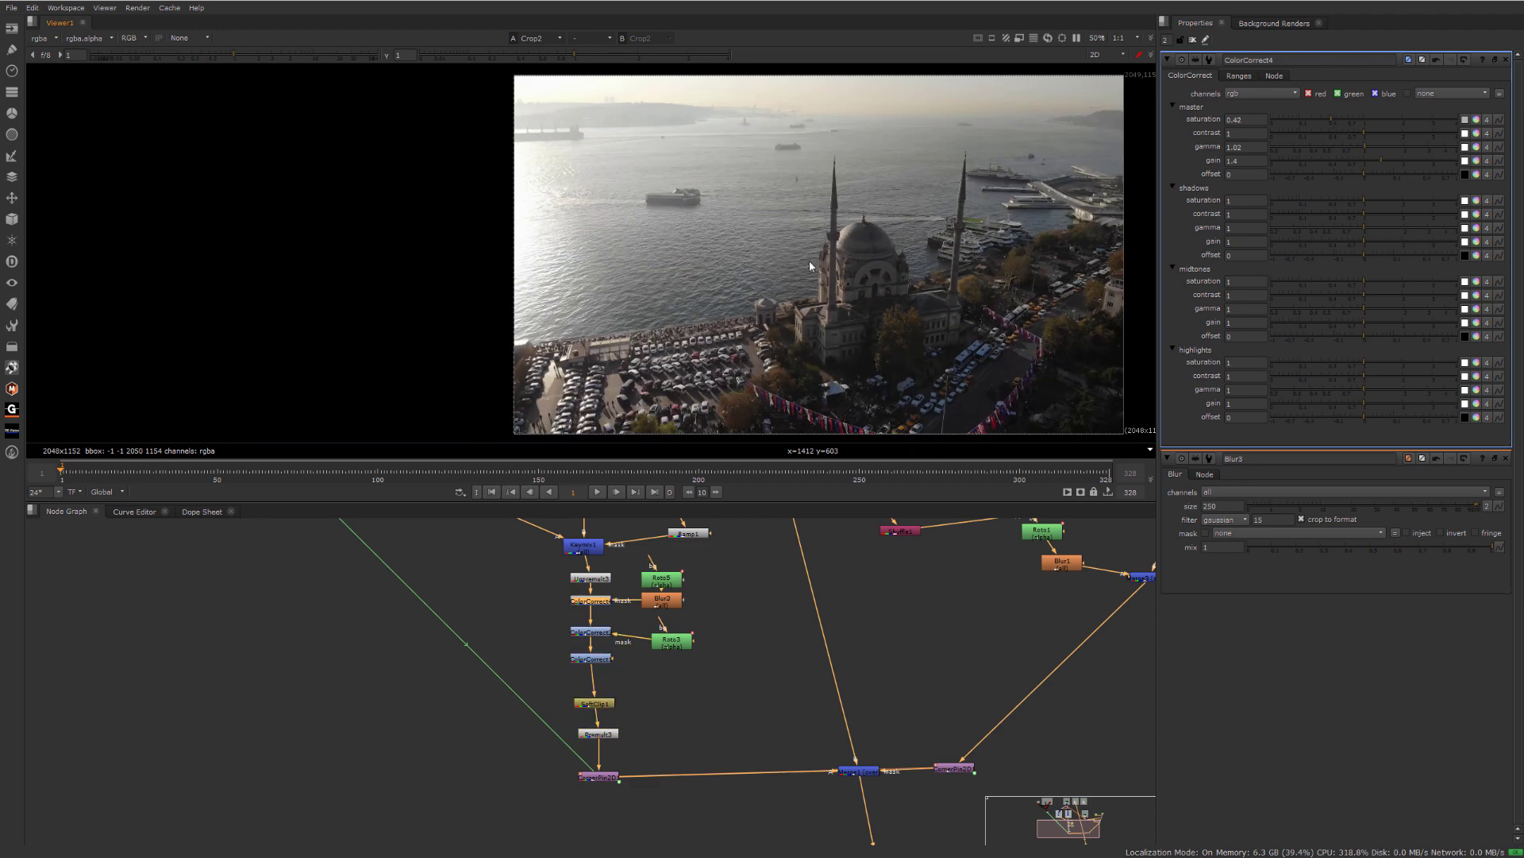
middle_click_drag(810, 266, 657, 315)
- Compare the first and last frames to check how the graded sea matches the original plate
key("End")
key("Home")
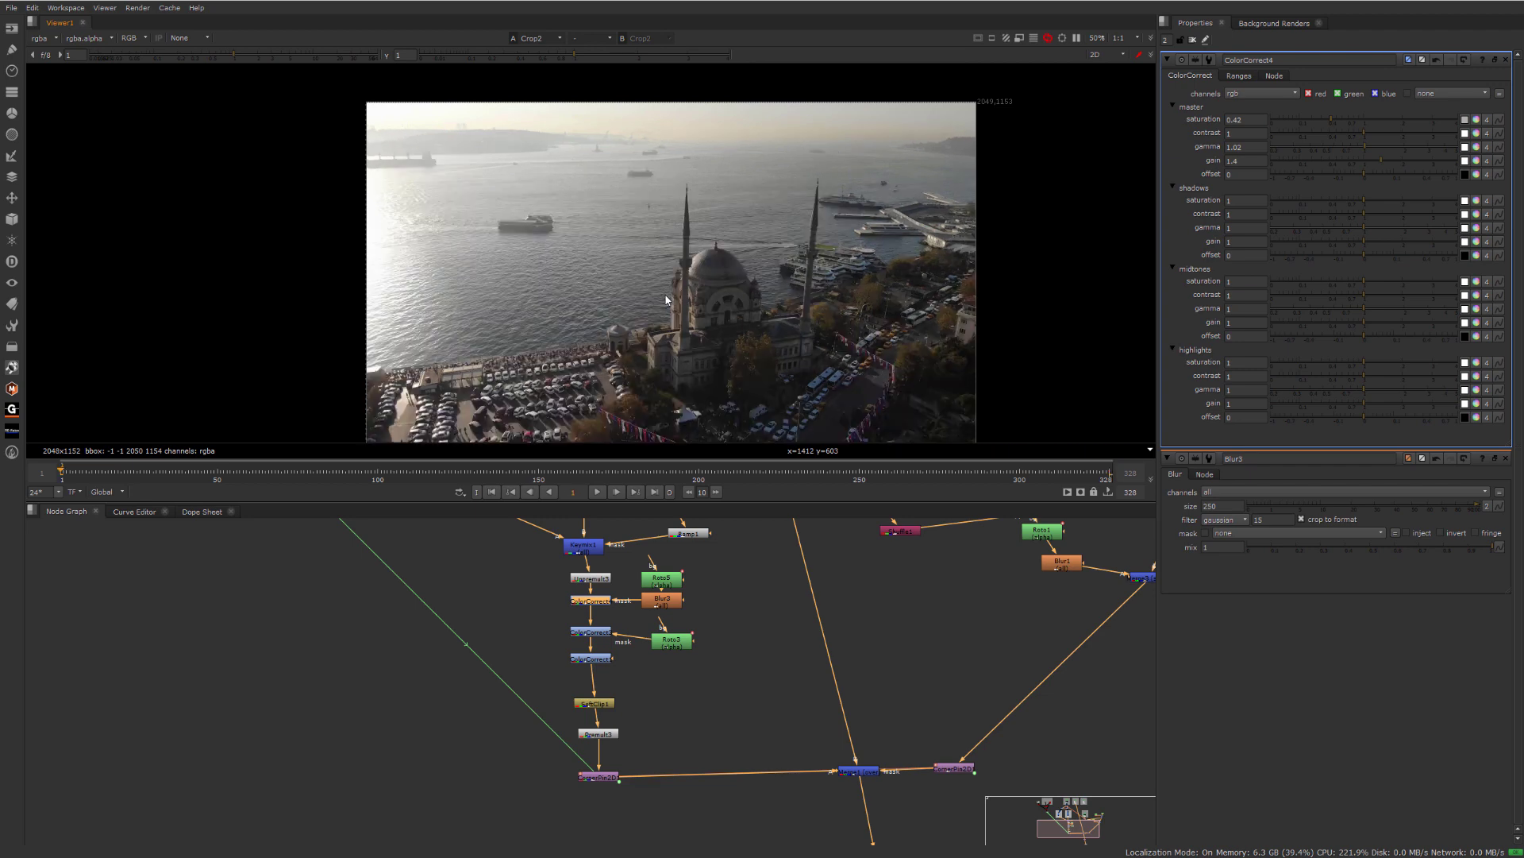
key("End")
scroll(512, 314, "up", 1)
key("Home")
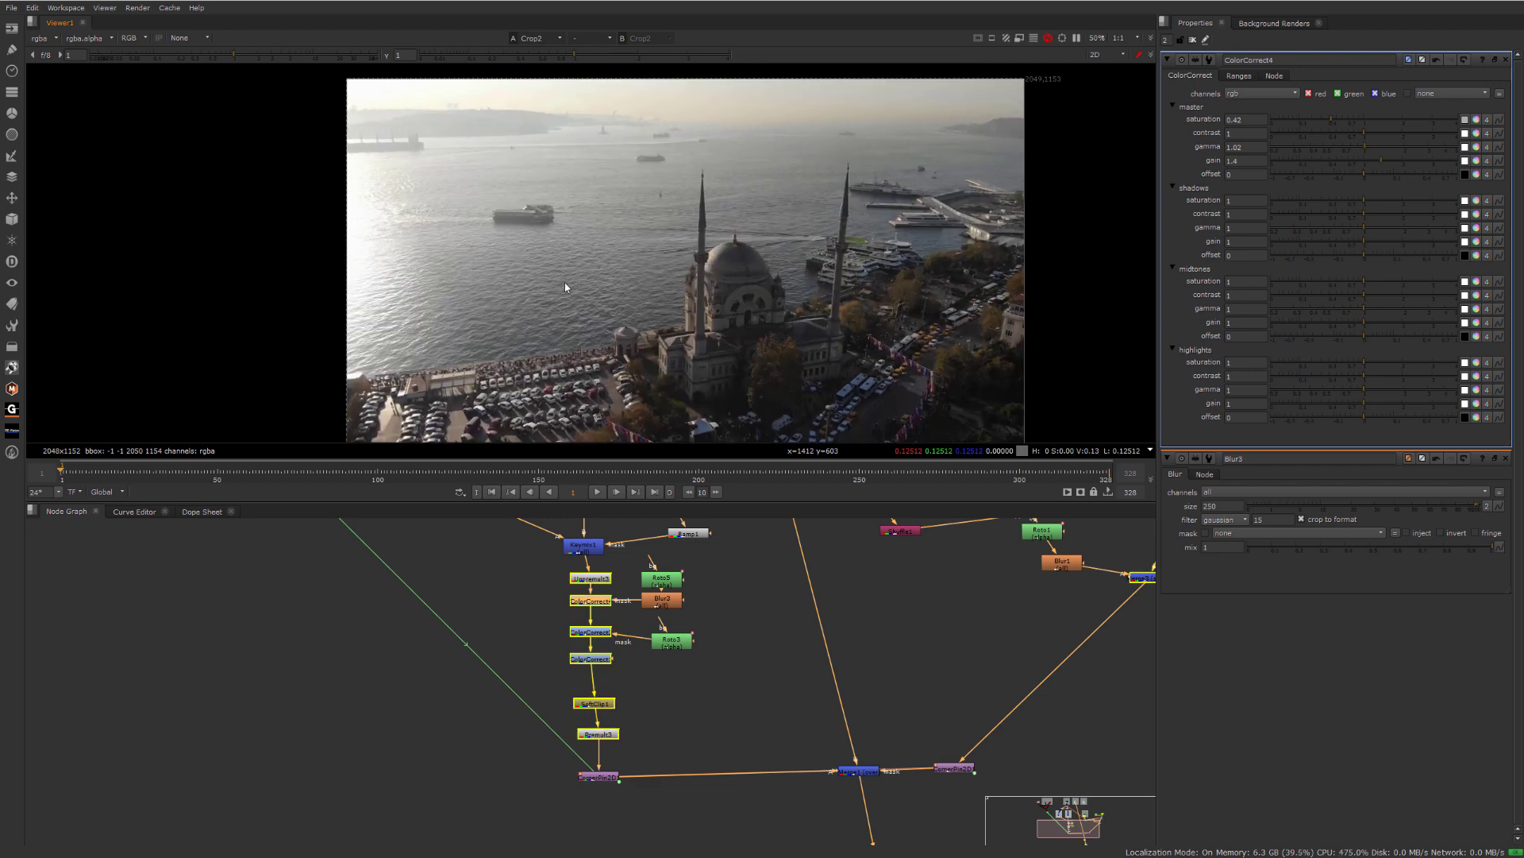
scroll(565, 288, "down", 3)
middle_click_drag(560, 303, 548, 277)
key("End")
key("Home")
middle_click_drag(710, 622, 733, 693)
middle_click_drag(1008, 624, 957, 759)
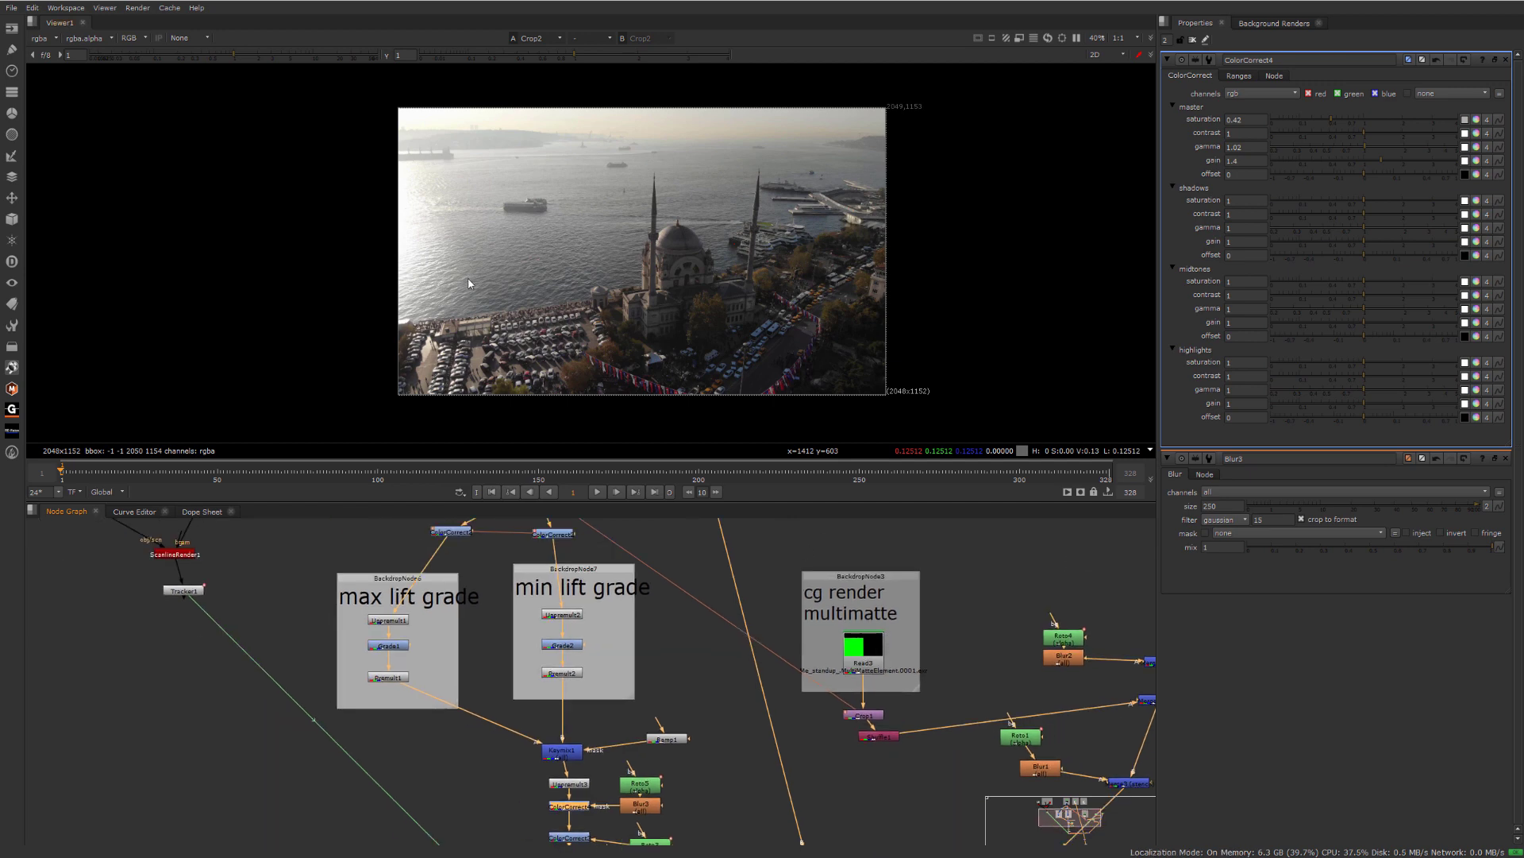
scroll(465, 288, "up", 2)
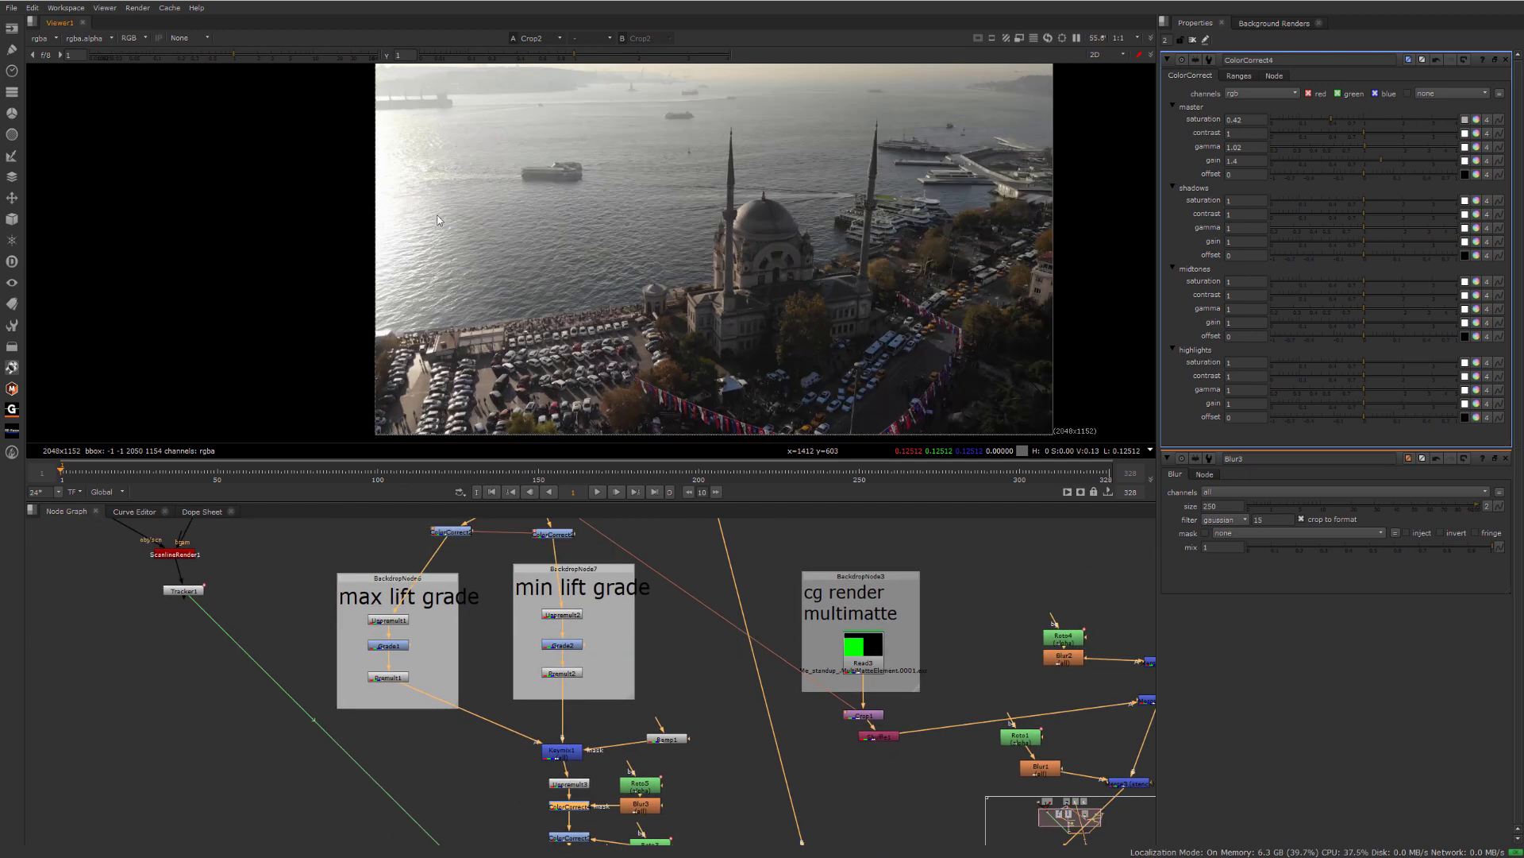
scroll(480, 278, "down", 1)
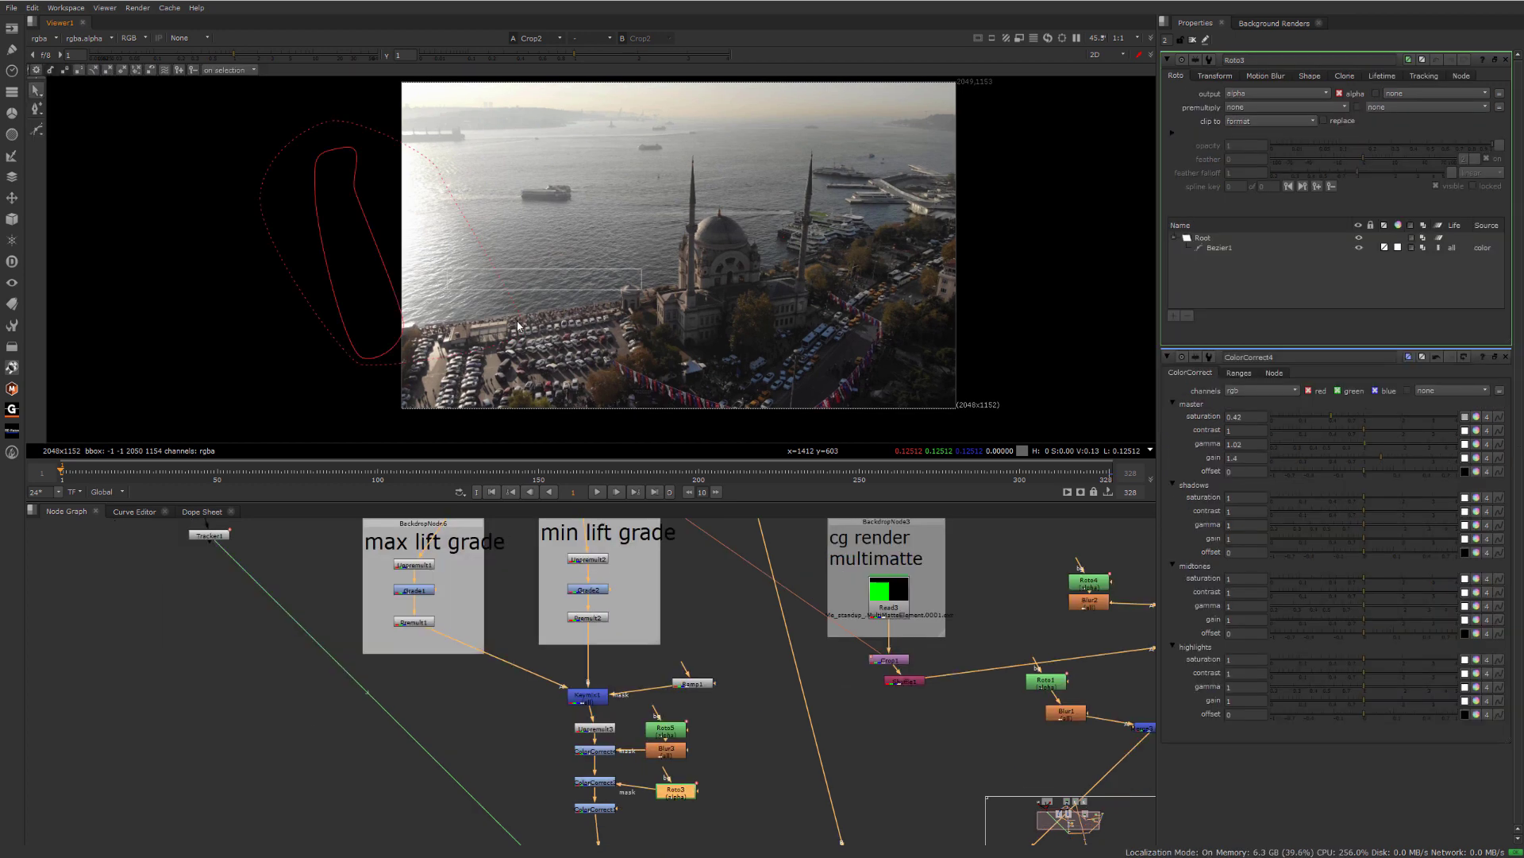
- On the first frame, reshape Roto3's Bezier by moving its lower and right-hand points left, farther outside the plate
left_click(526, 332)
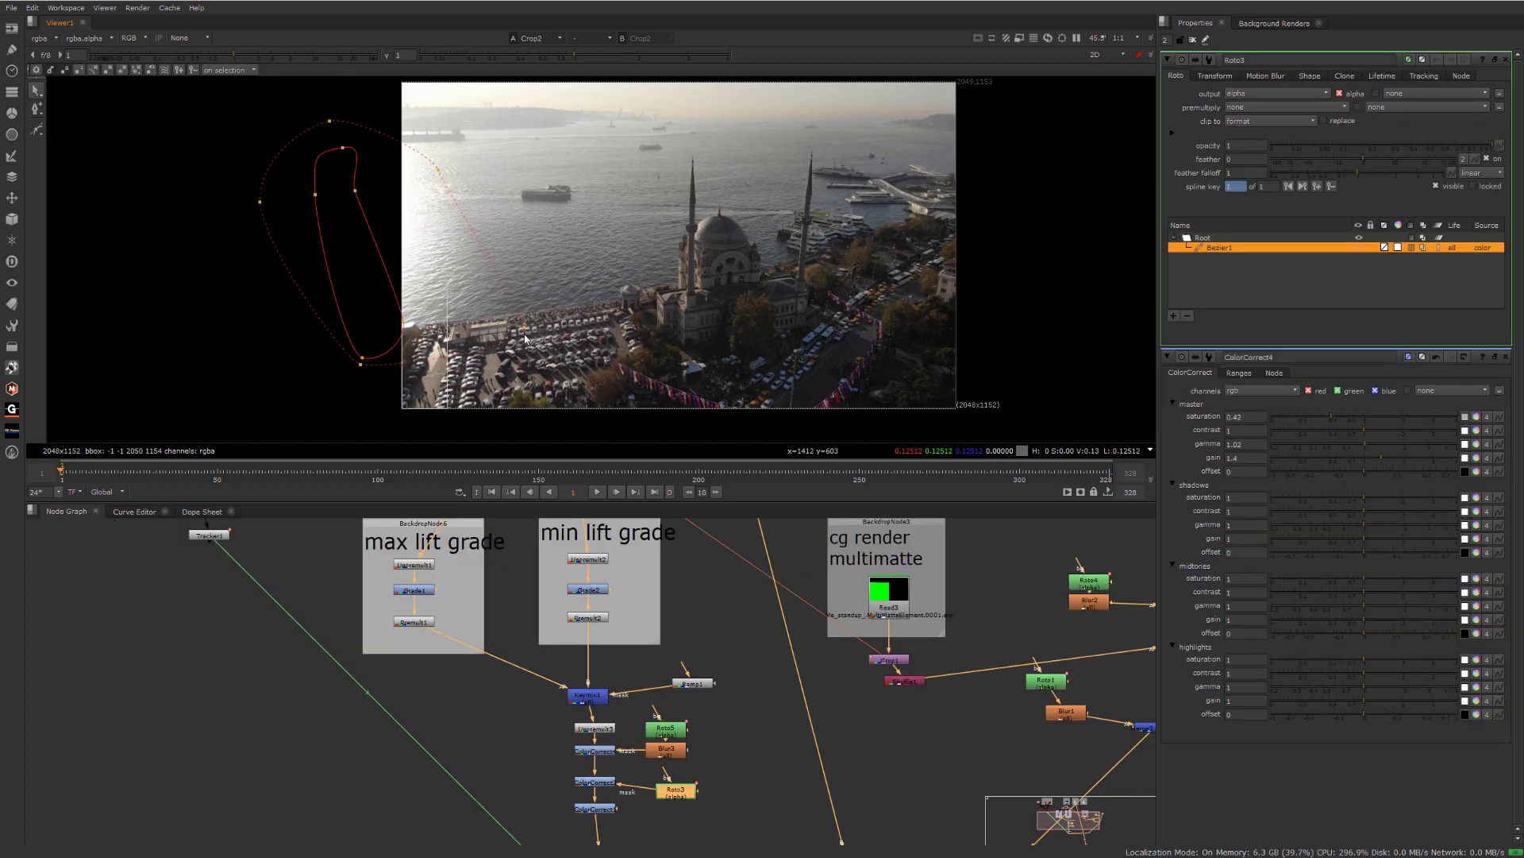
key("End")
middle_click_drag(597, 255, 616, 240)
key("Home")
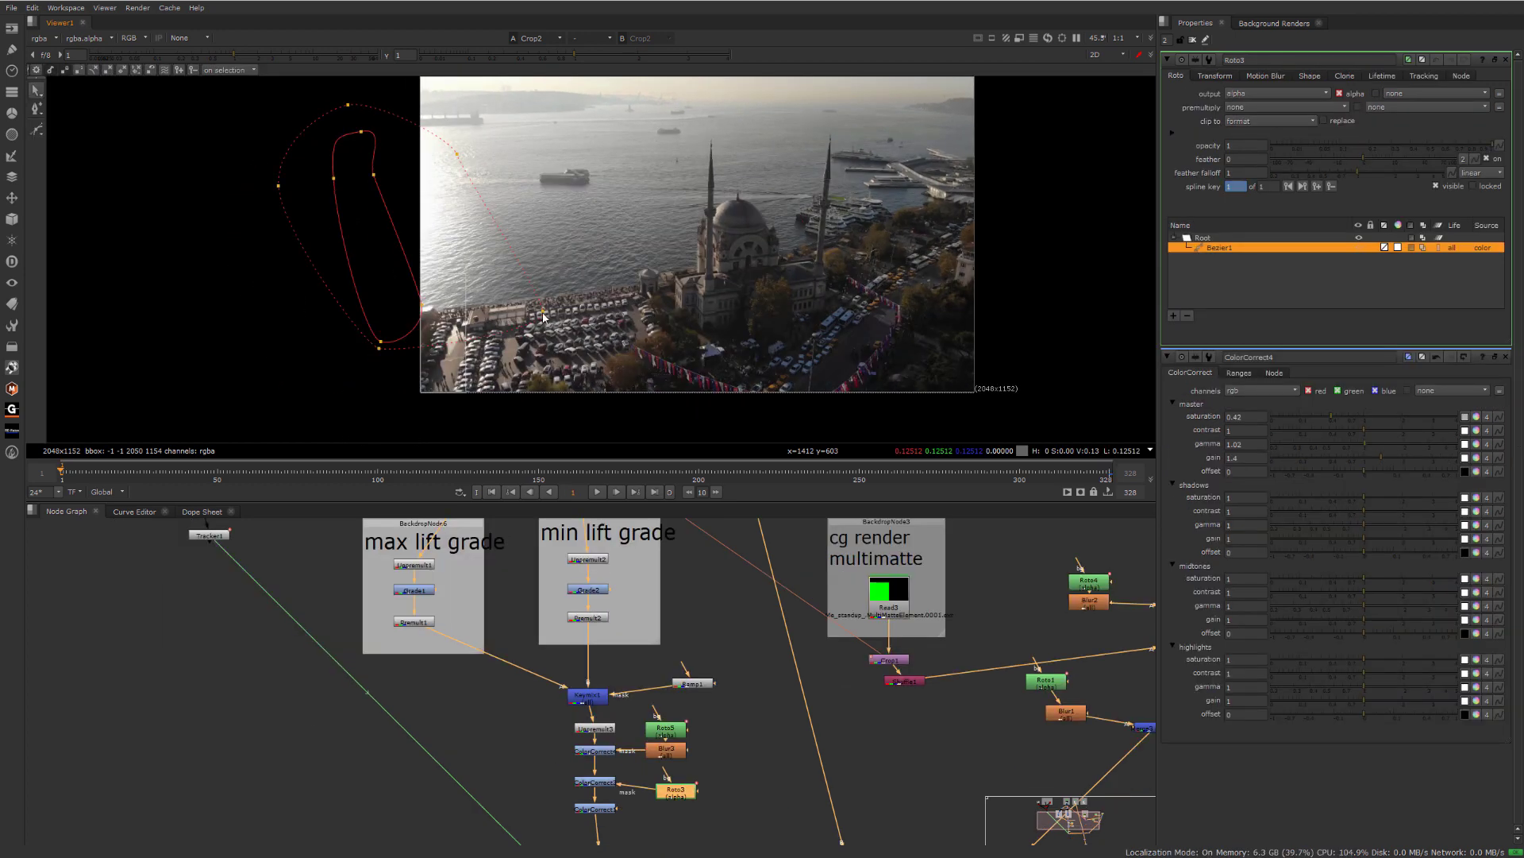
left_click_drag(543, 316, 494, 326)
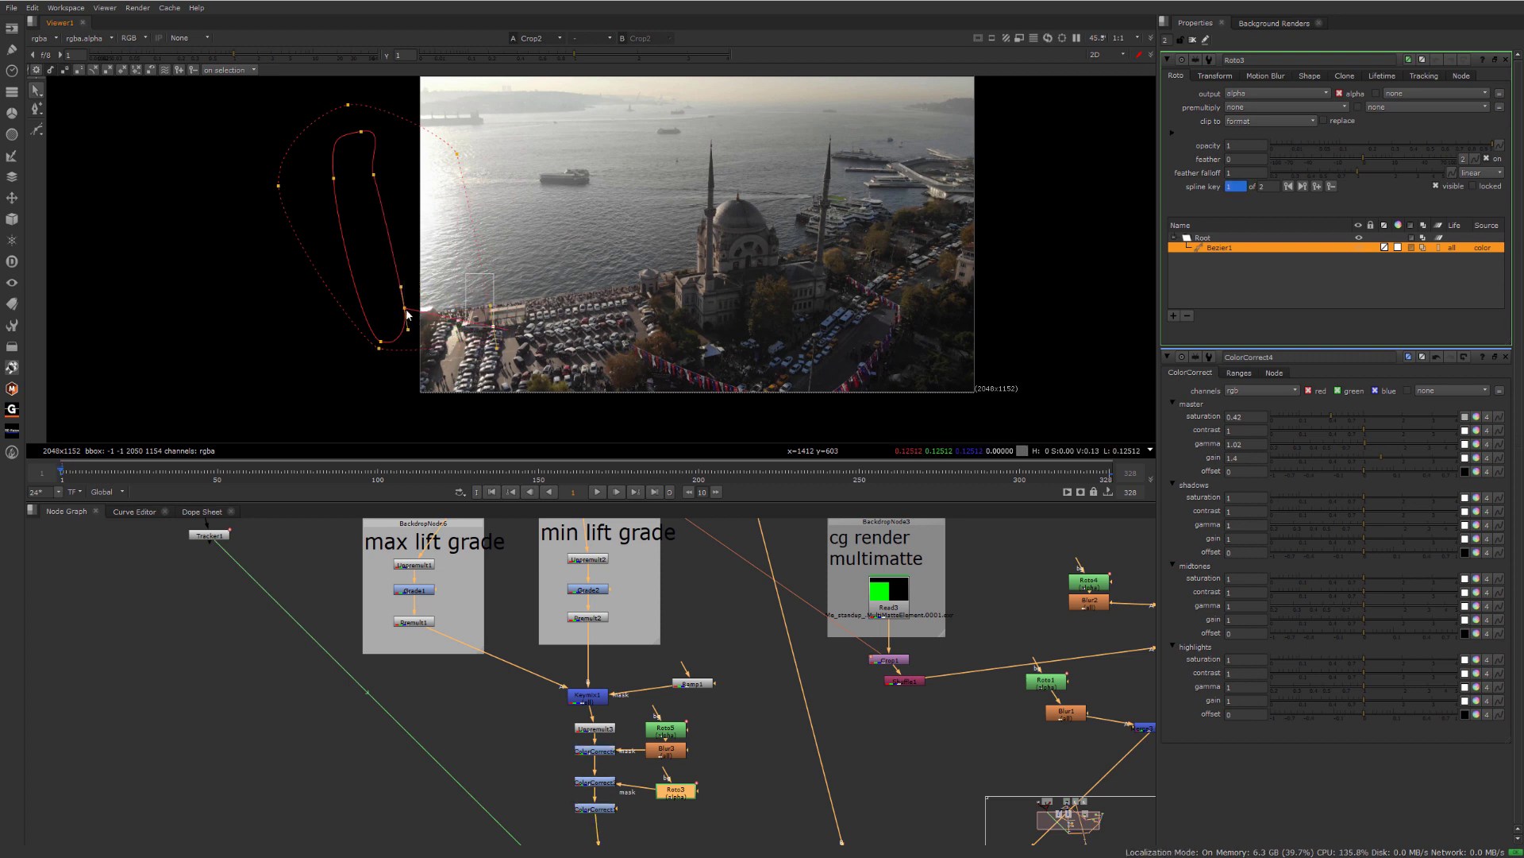
left_click_drag(406, 309, 366, 315)
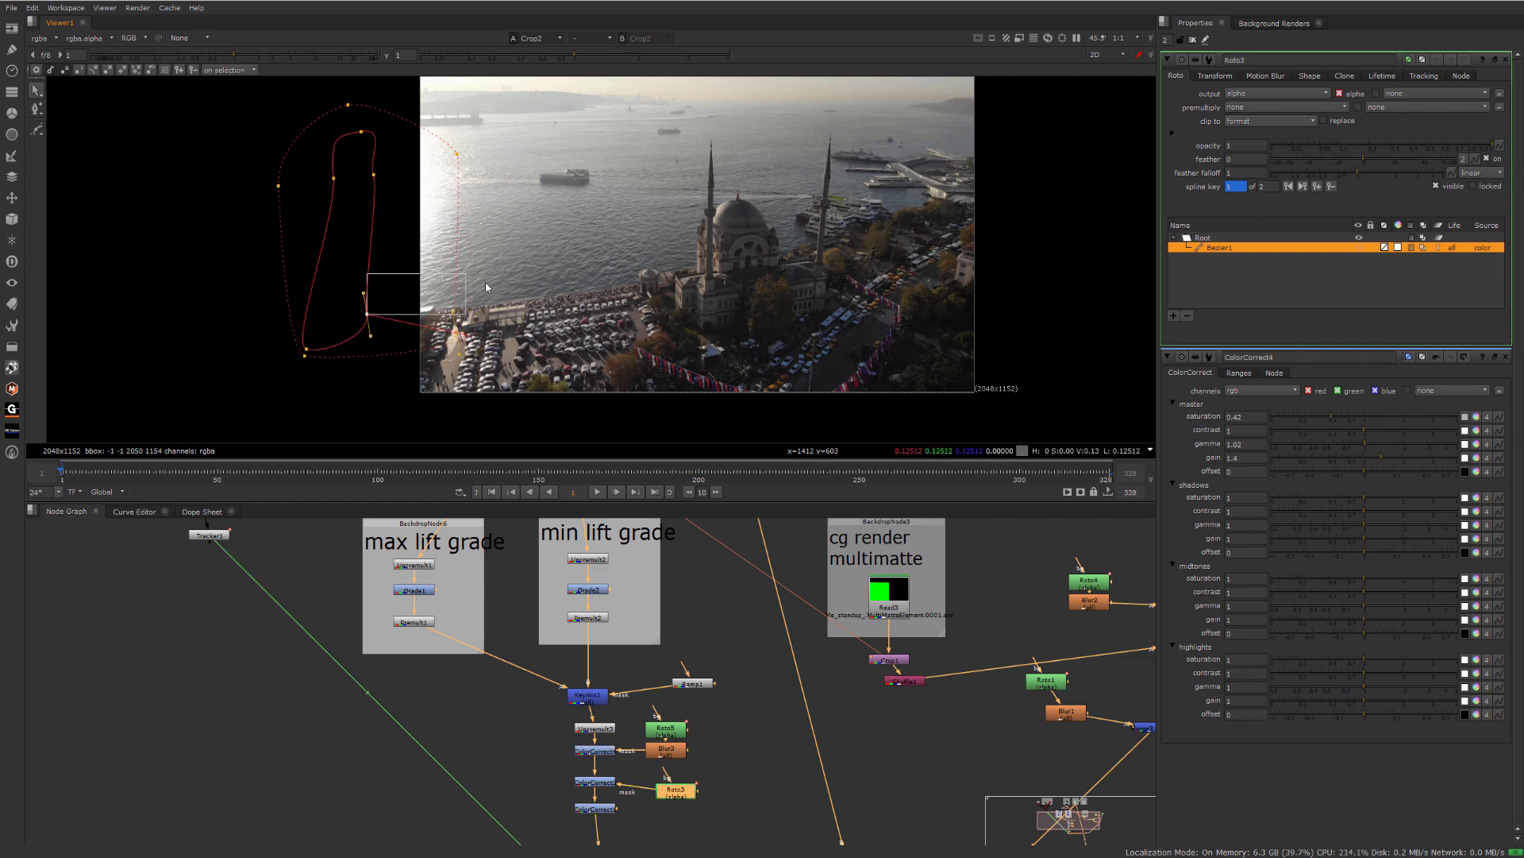
left_click_drag(458, 154, 366, 176)
key("End")
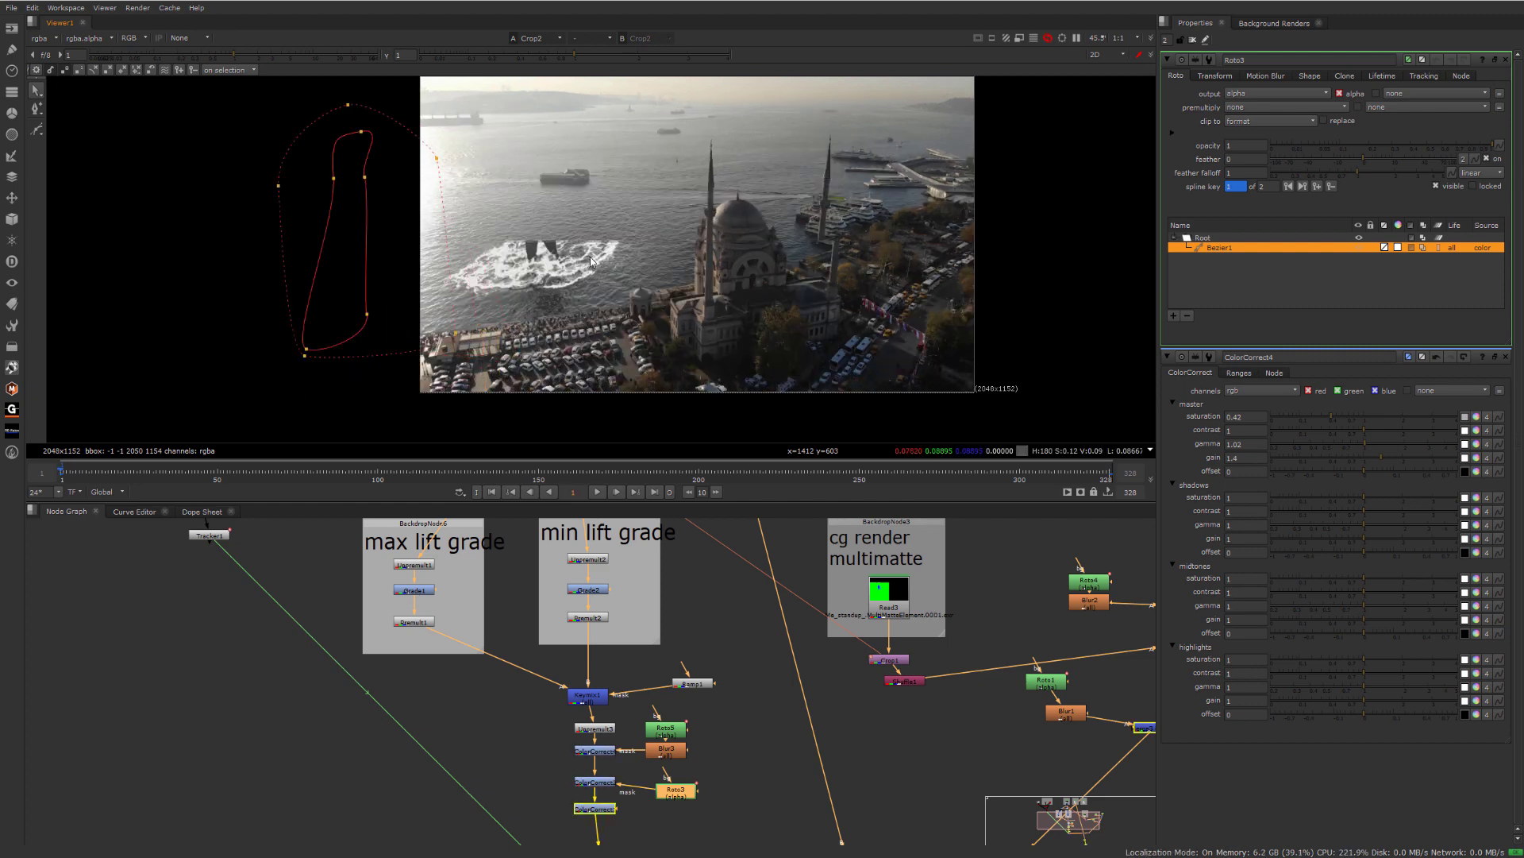
key("Home")
- Close all node properties and examine the man, foam and surrounding sea on the last frame
left_click(1193, 40)
scroll(714, 274, "down", 3)
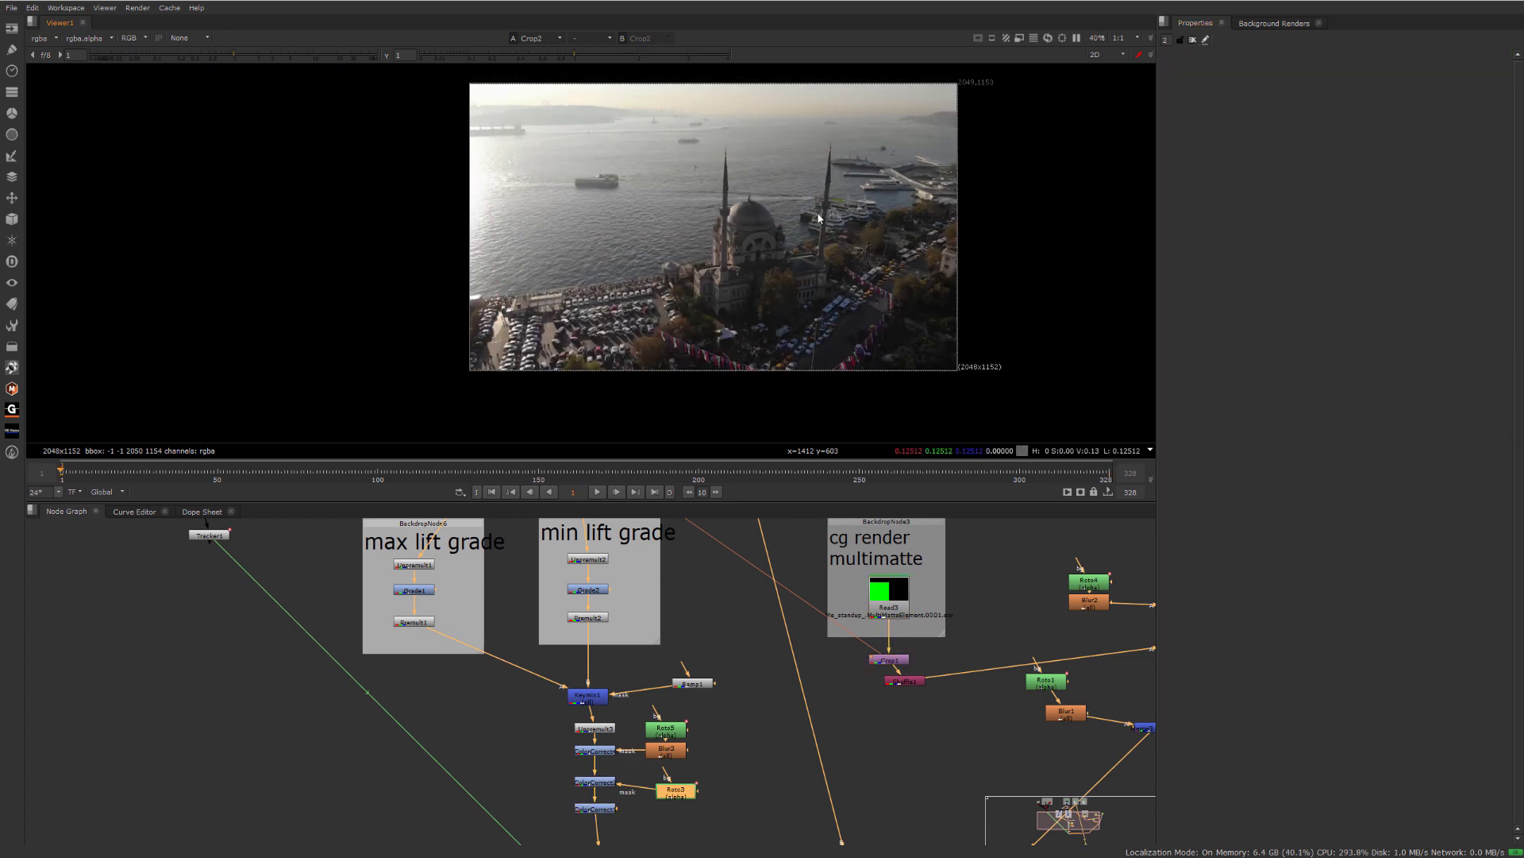
key("End")
scroll(699, 254, "up", 8)
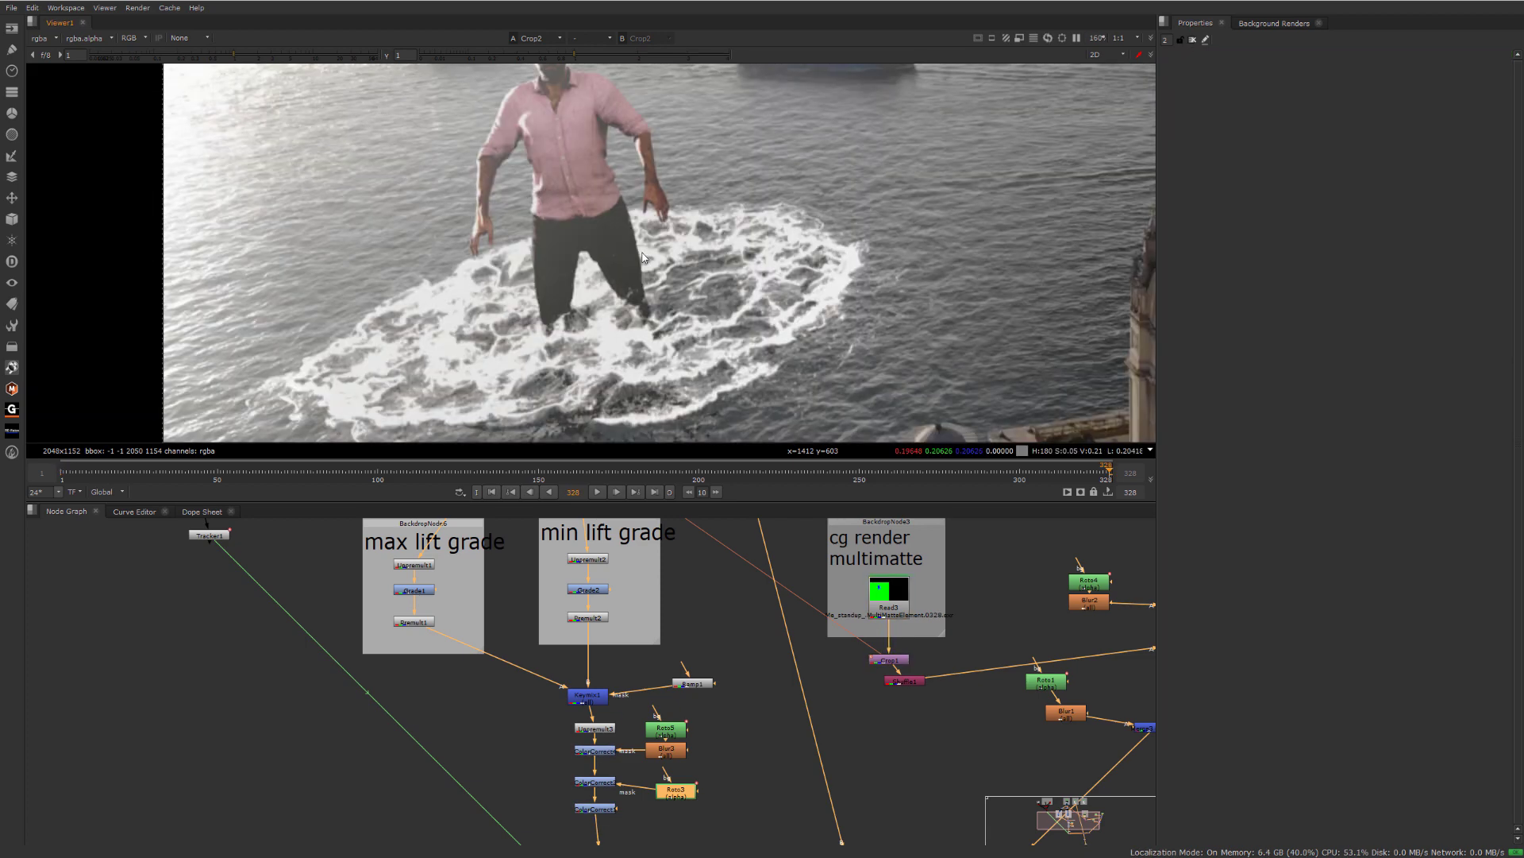
middle_click_drag(677, 236, 717, 166)
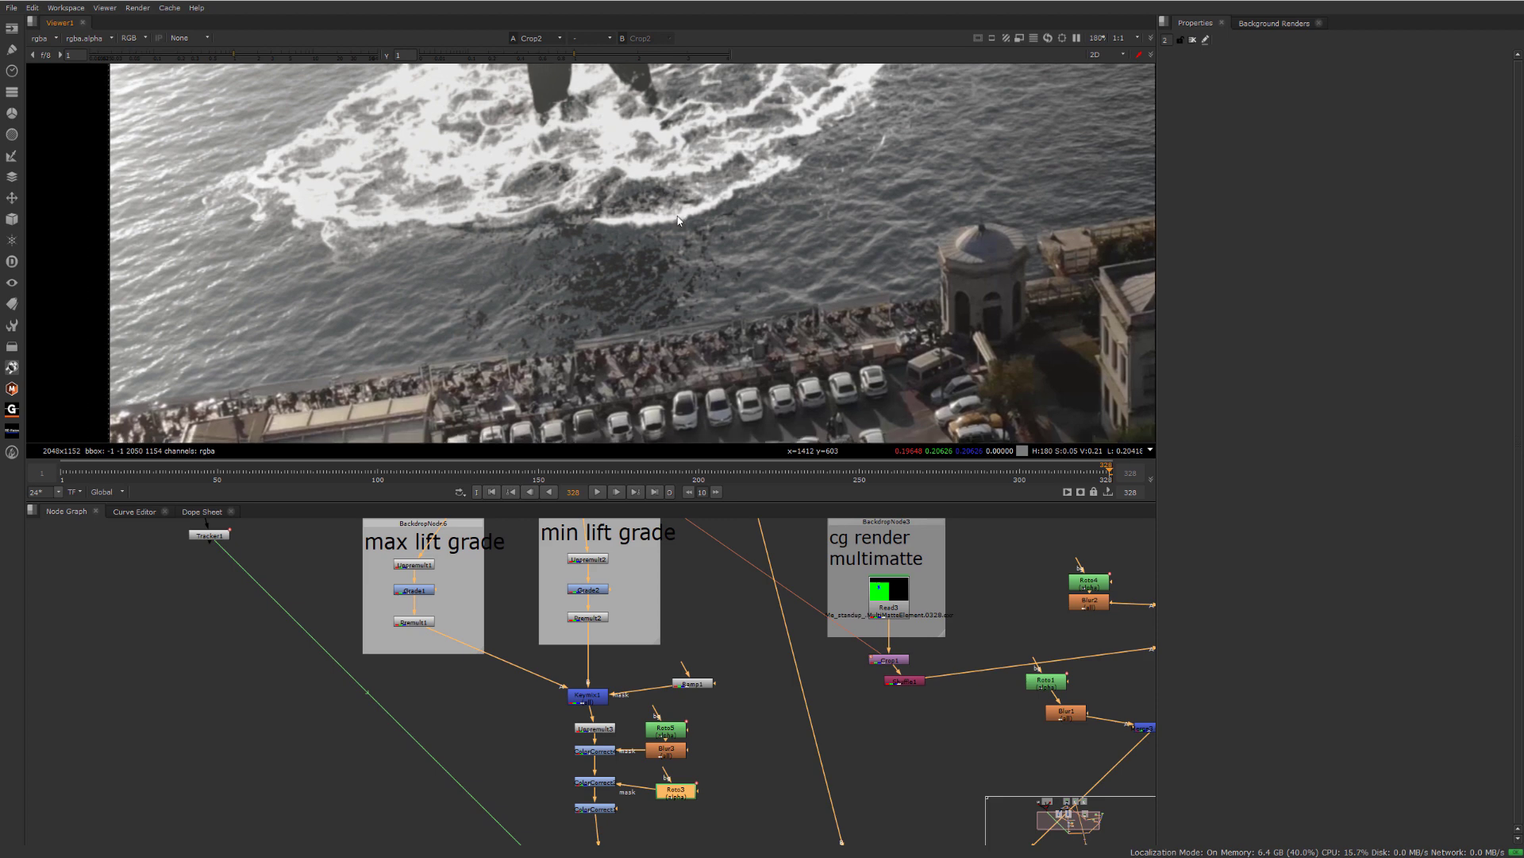
middle_click_drag(417, 262, 636, 207)
middle_click_drag(587, 89, 686, 376)
middle_click_drag(549, 71, 582, 351)
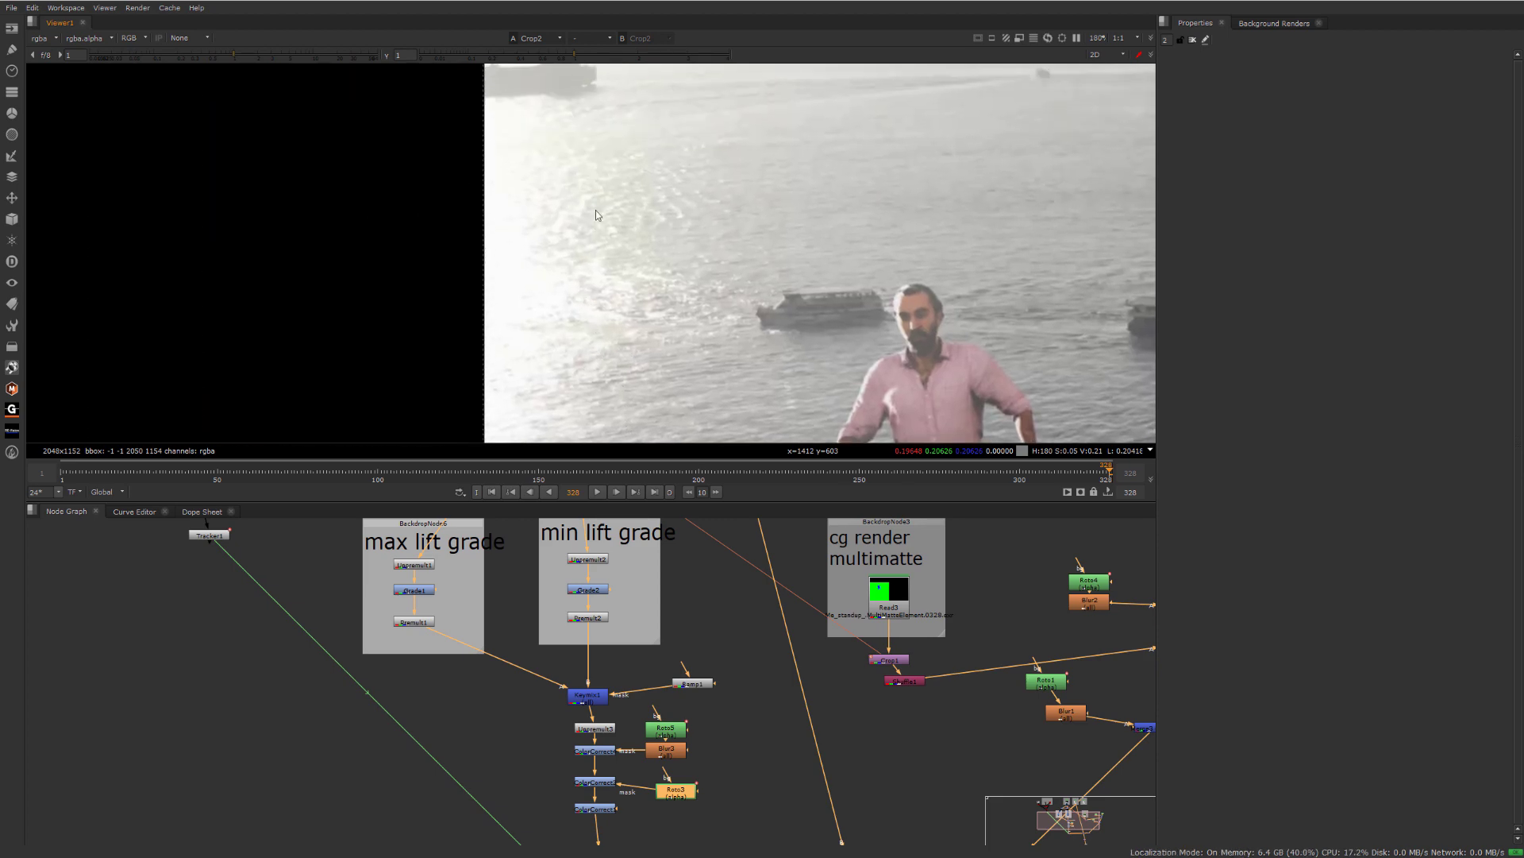
scroll(591, 270, "up", 2)
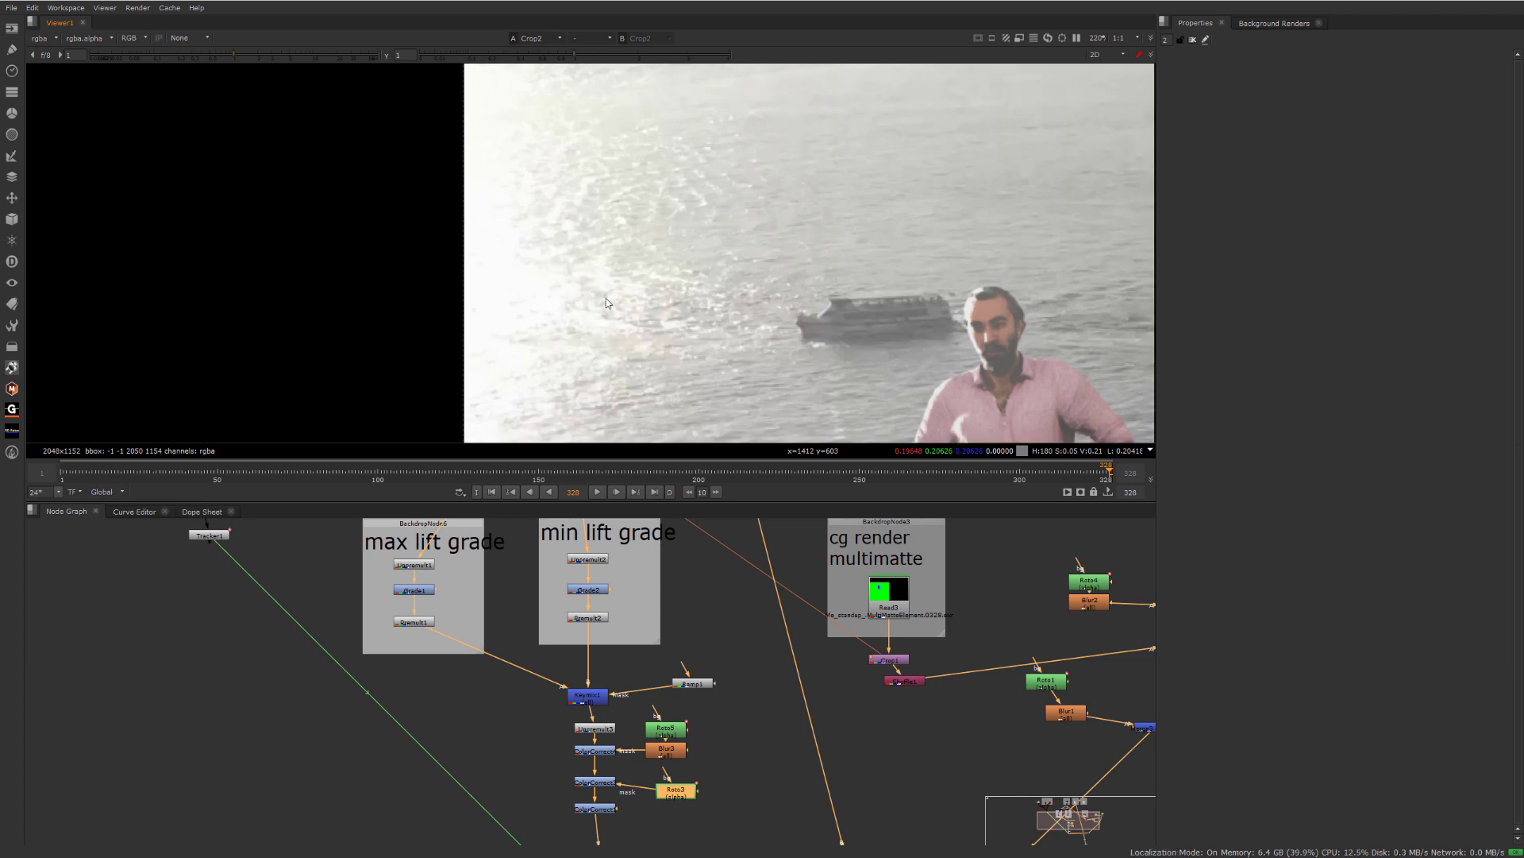
- Compare the sun sparkles near the shoreline with the original plate by disabling and re-enabling the Merge
middle_click_drag(607, 397, 546, 88)
scroll(604, 239, "down", 3)
middle_click_drag(762, 429, 607, 263)
middle_click_drag(292, 250, 576, 288)
scroll(627, 318, "up", 3)
middle_click_drag(778, 731, 698, 597)
left_click(786, 693)
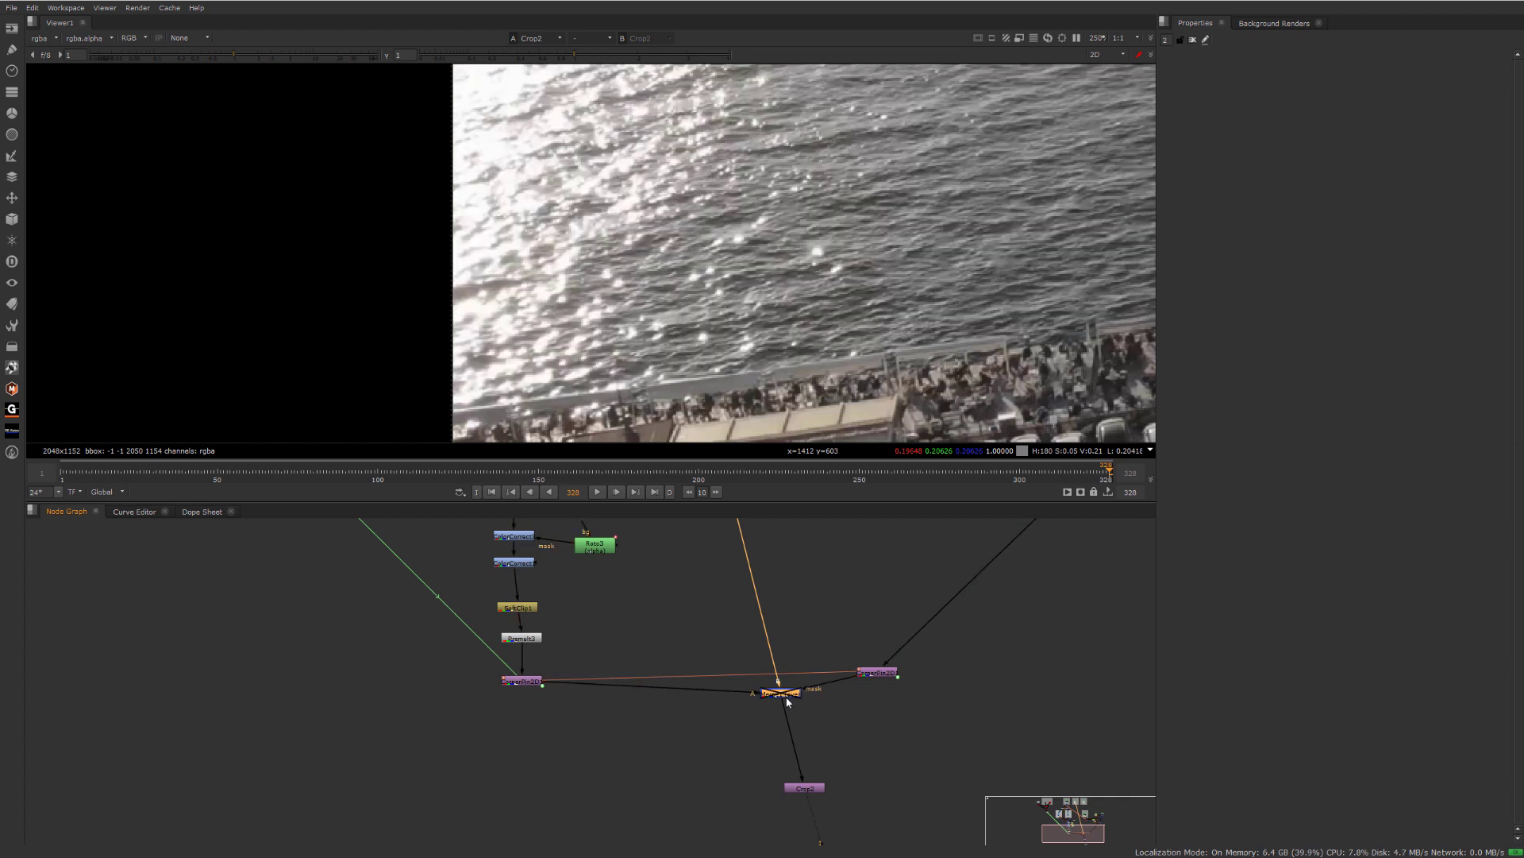
scroll(640, 730, "up", 2)
- Add a Glint node between the foam branch's CornerPin2D and the Merge's A input
left_click(588, 718)
key("Tab")
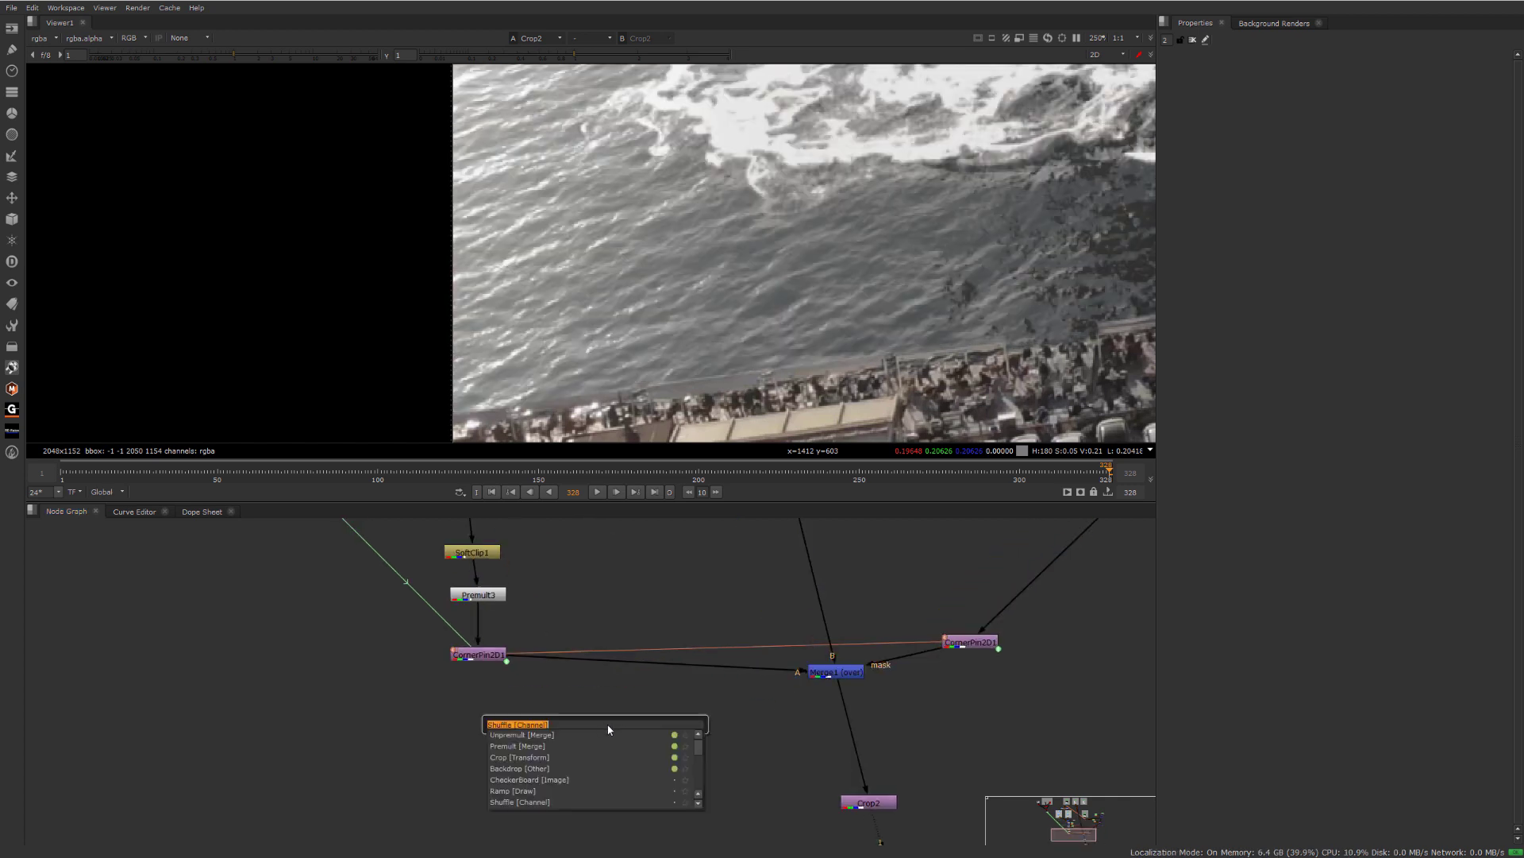
type("glint")
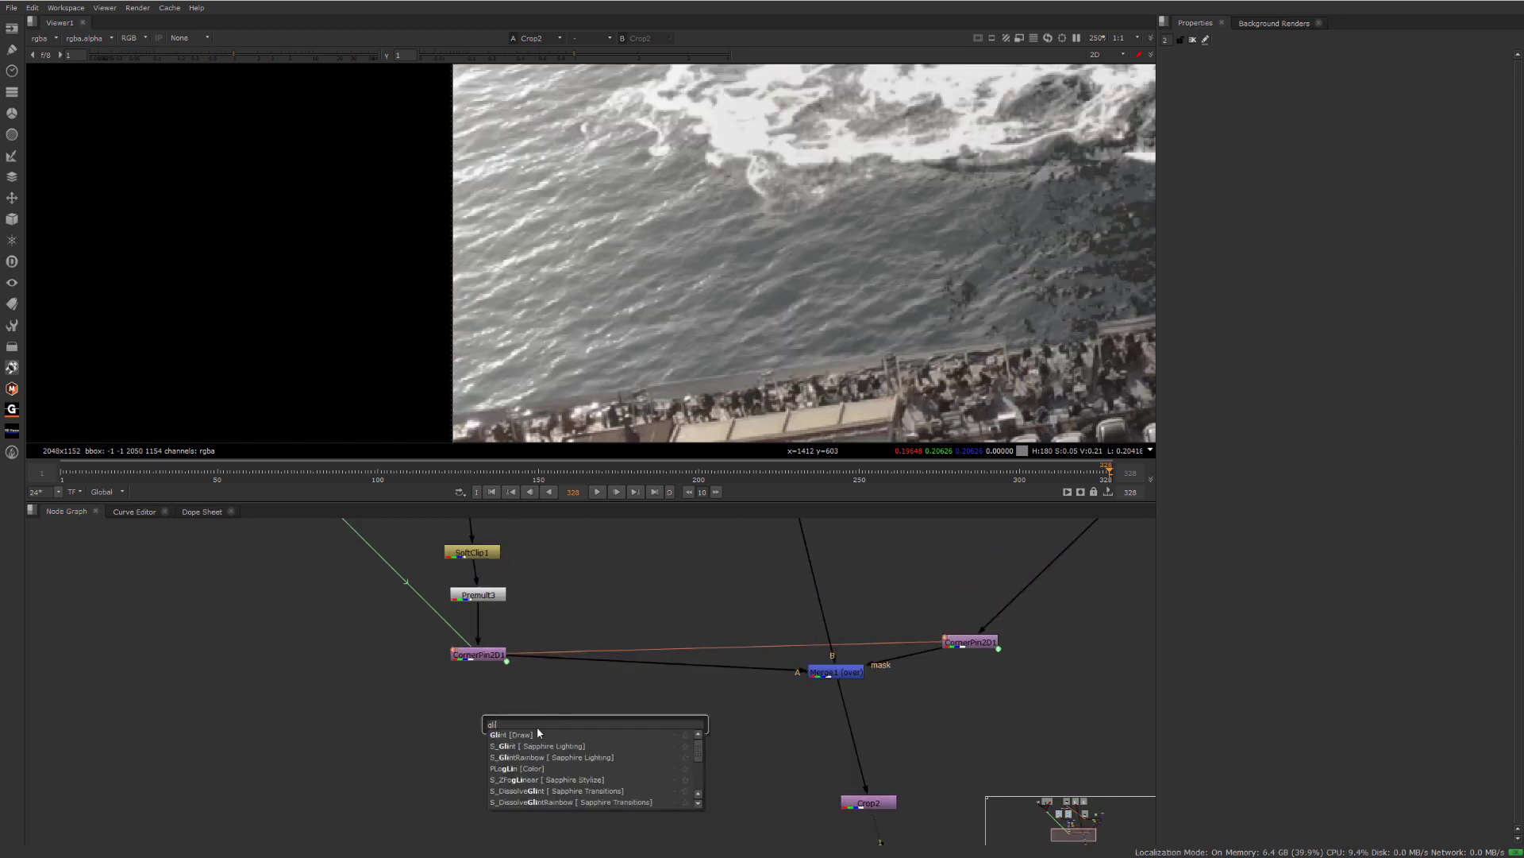
key("Return")
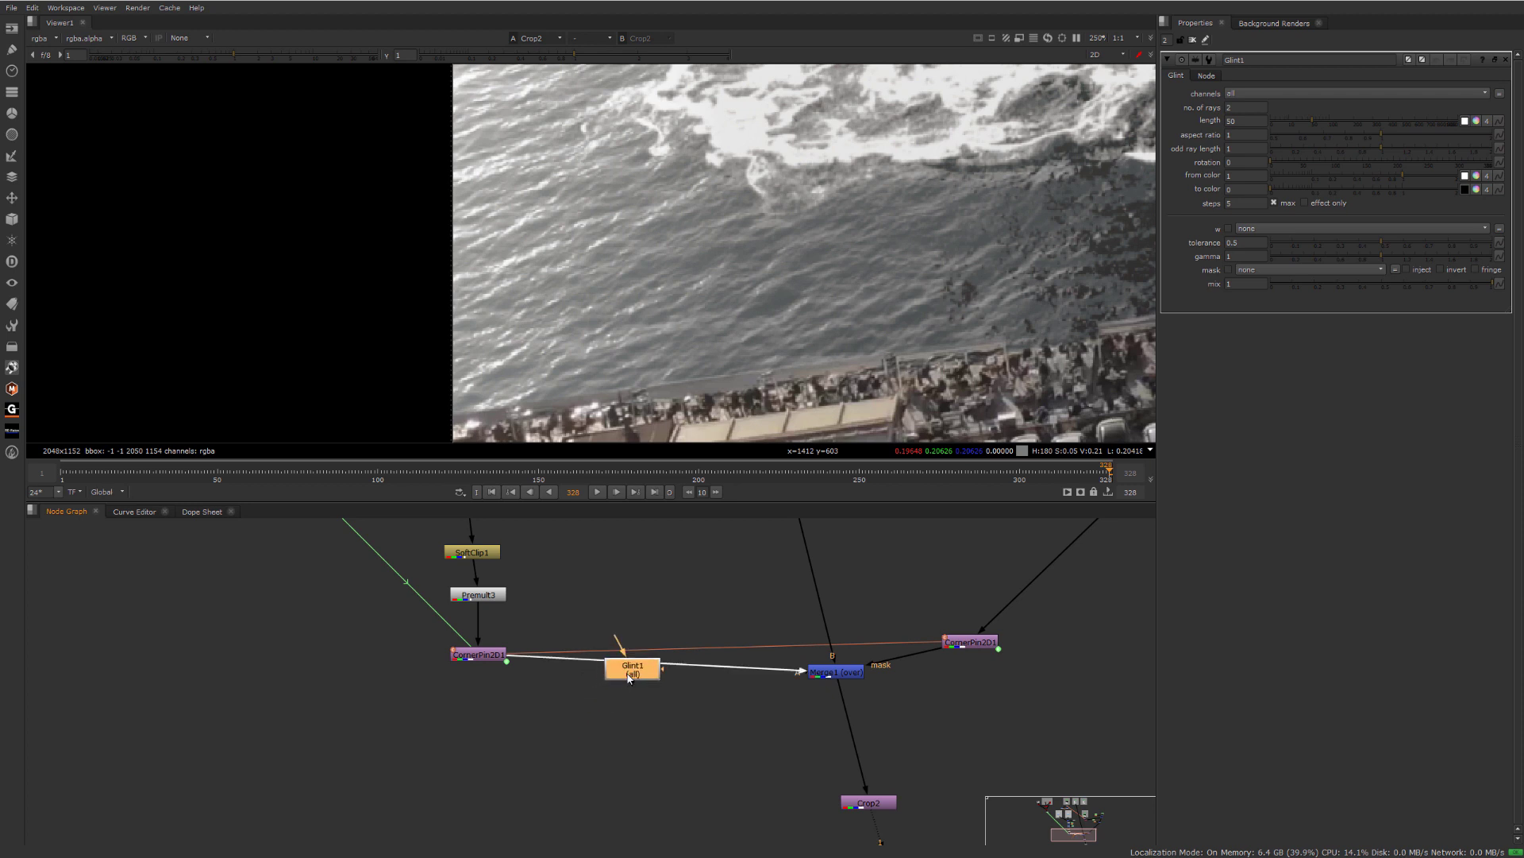
left_click(624, 675)
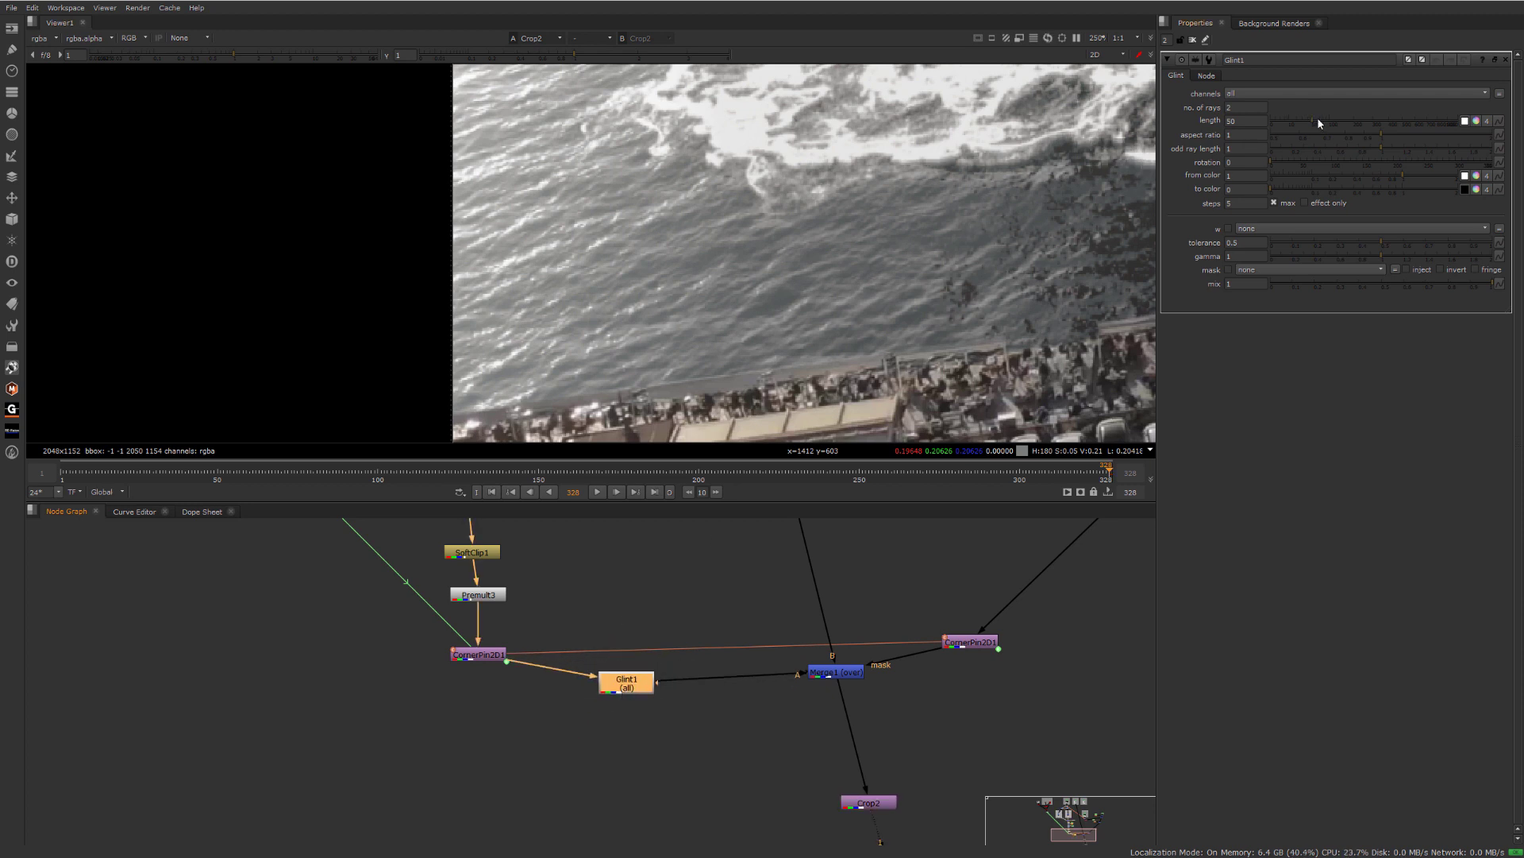
- Set the Glint's length to 305 and check the streaks around the man and foam
mouse_move(1388, 119)
left_mouse_down()
mouse_move(1356, 117)
mouse_move(1373, 118)
left_mouse_up()
scroll(754, 211, "down", 4)
middle_click_drag(754, 212, 683, 409)
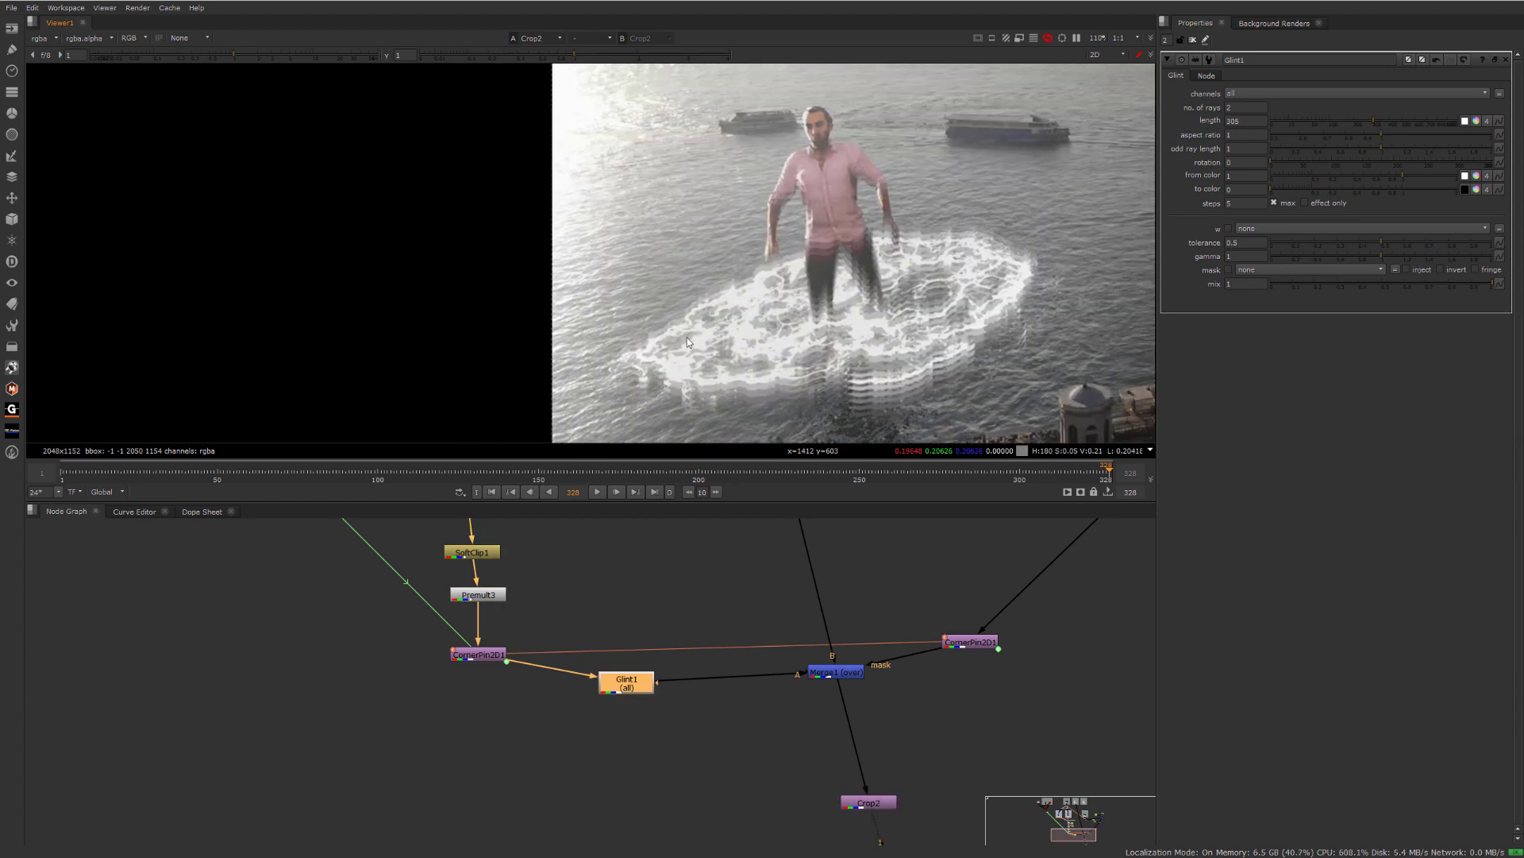
scroll(934, 266, "up", 2)
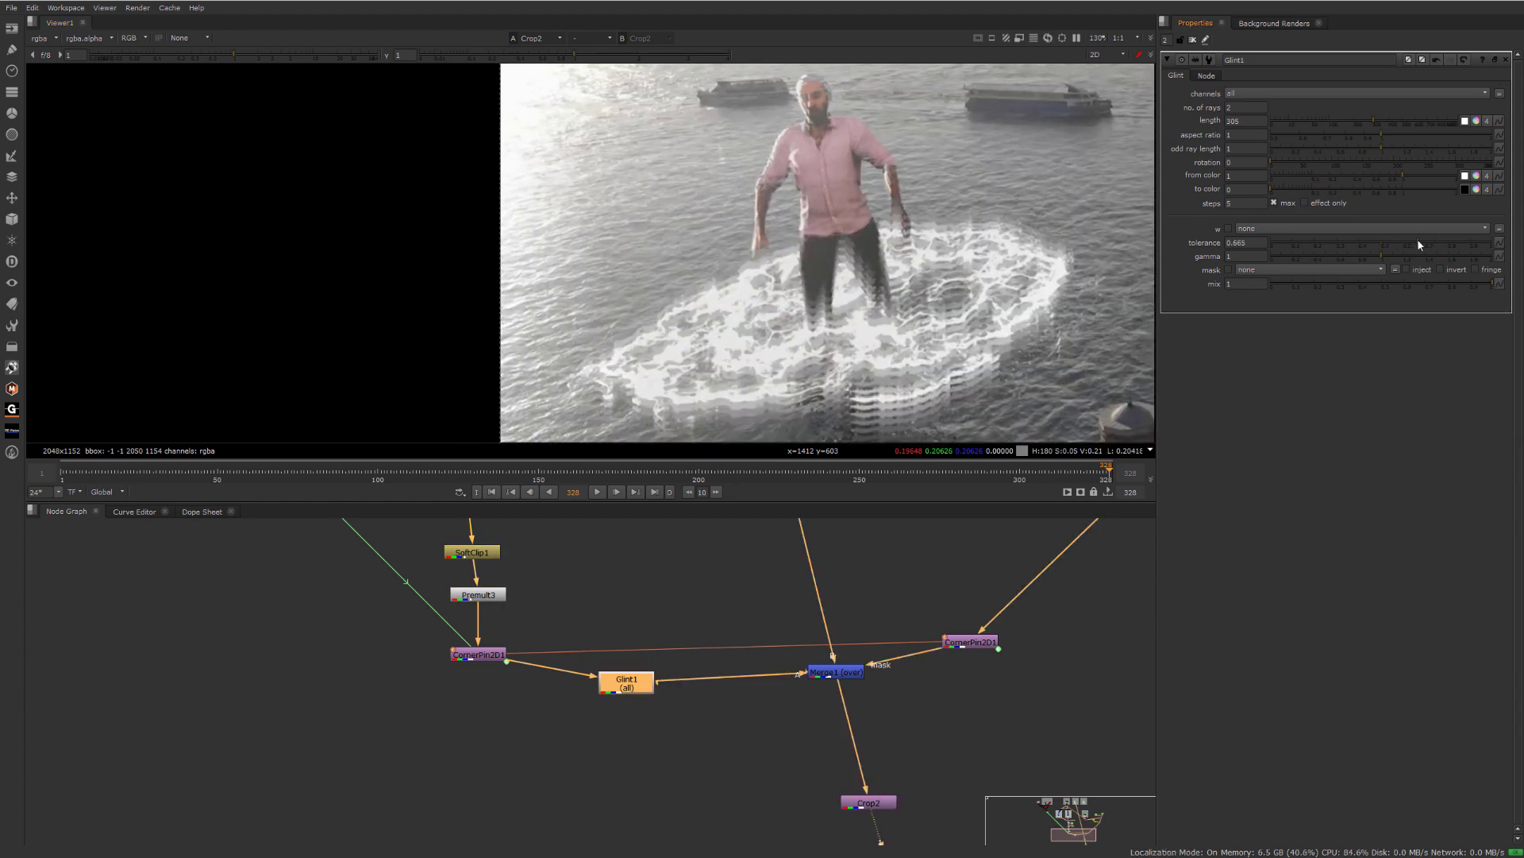
- Set the Glint's tolerance to 0.775 and increase its number of rays
mouse_move(1446, 238)
left_mouse_down()
mouse_move(1428, 236)
mouse_move(1440, 238)
left_mouse_up()
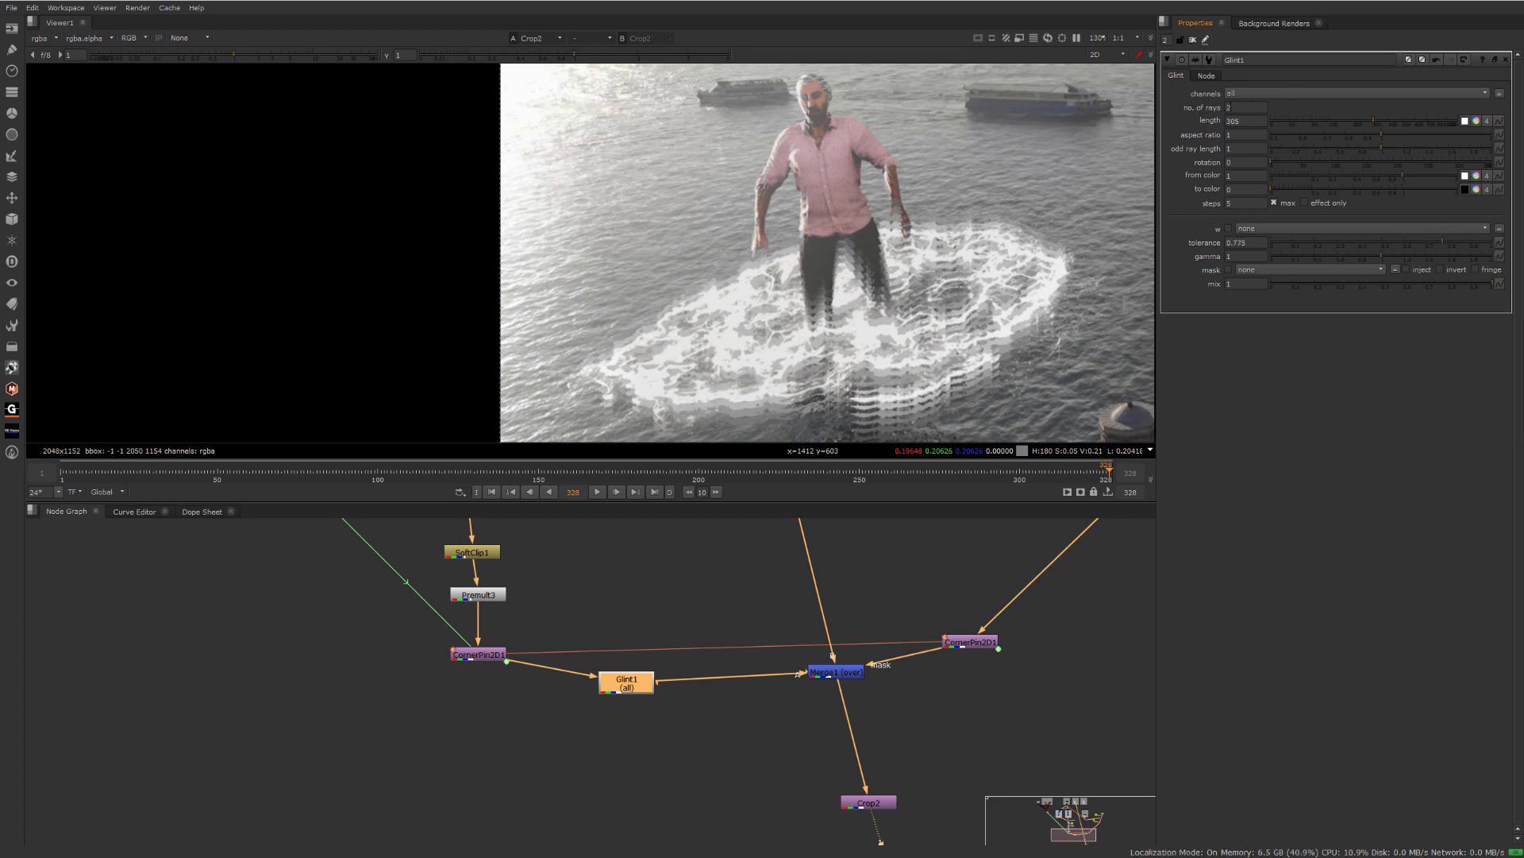
middle_click_drag(1020, 177, 998, 174)
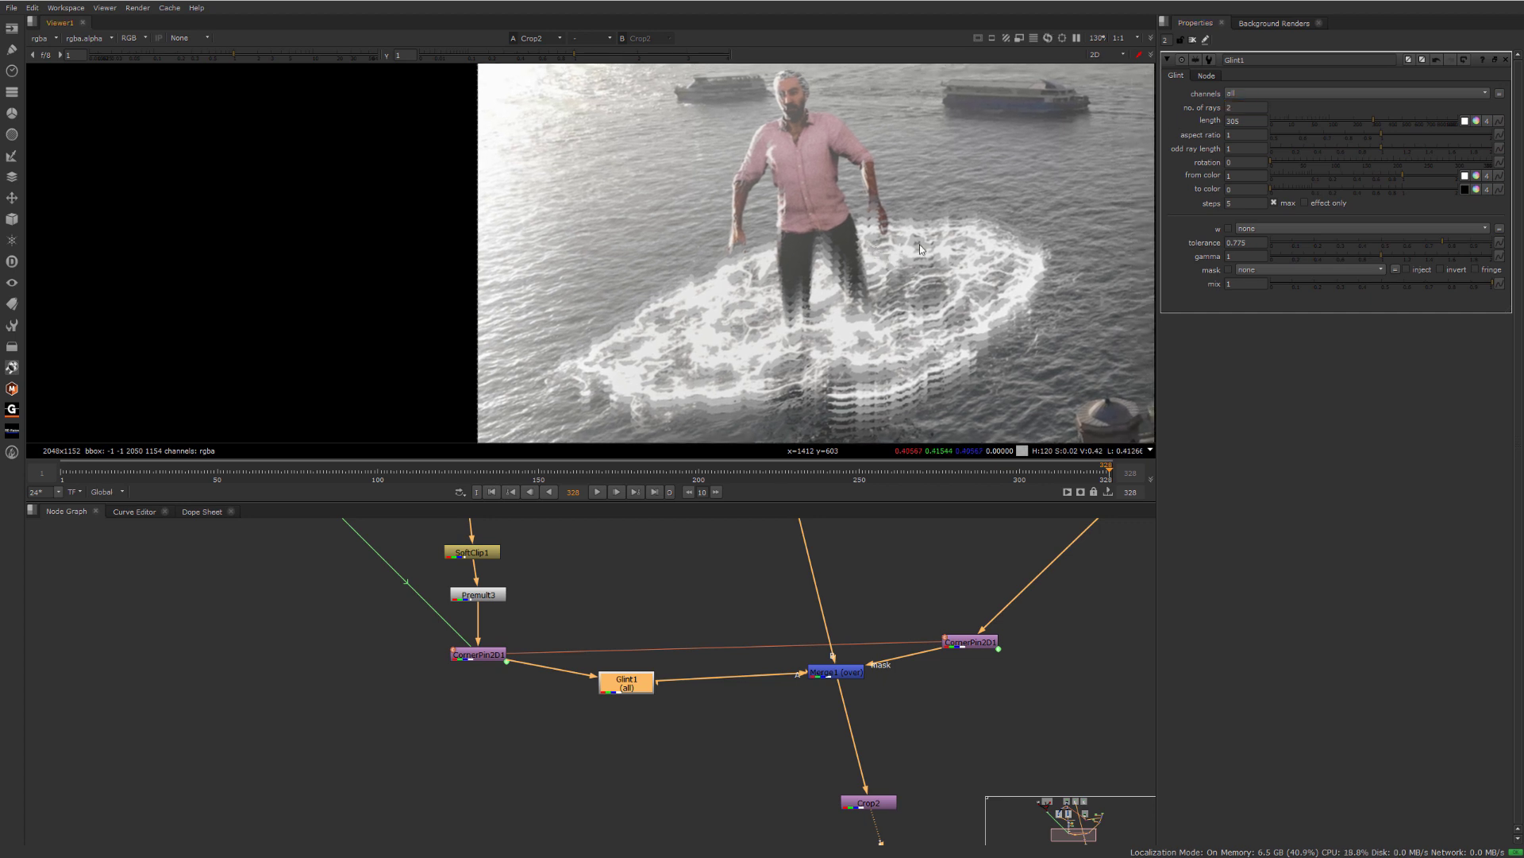
left_click_drag(1251, 105, 1201, 115)
key("Return")
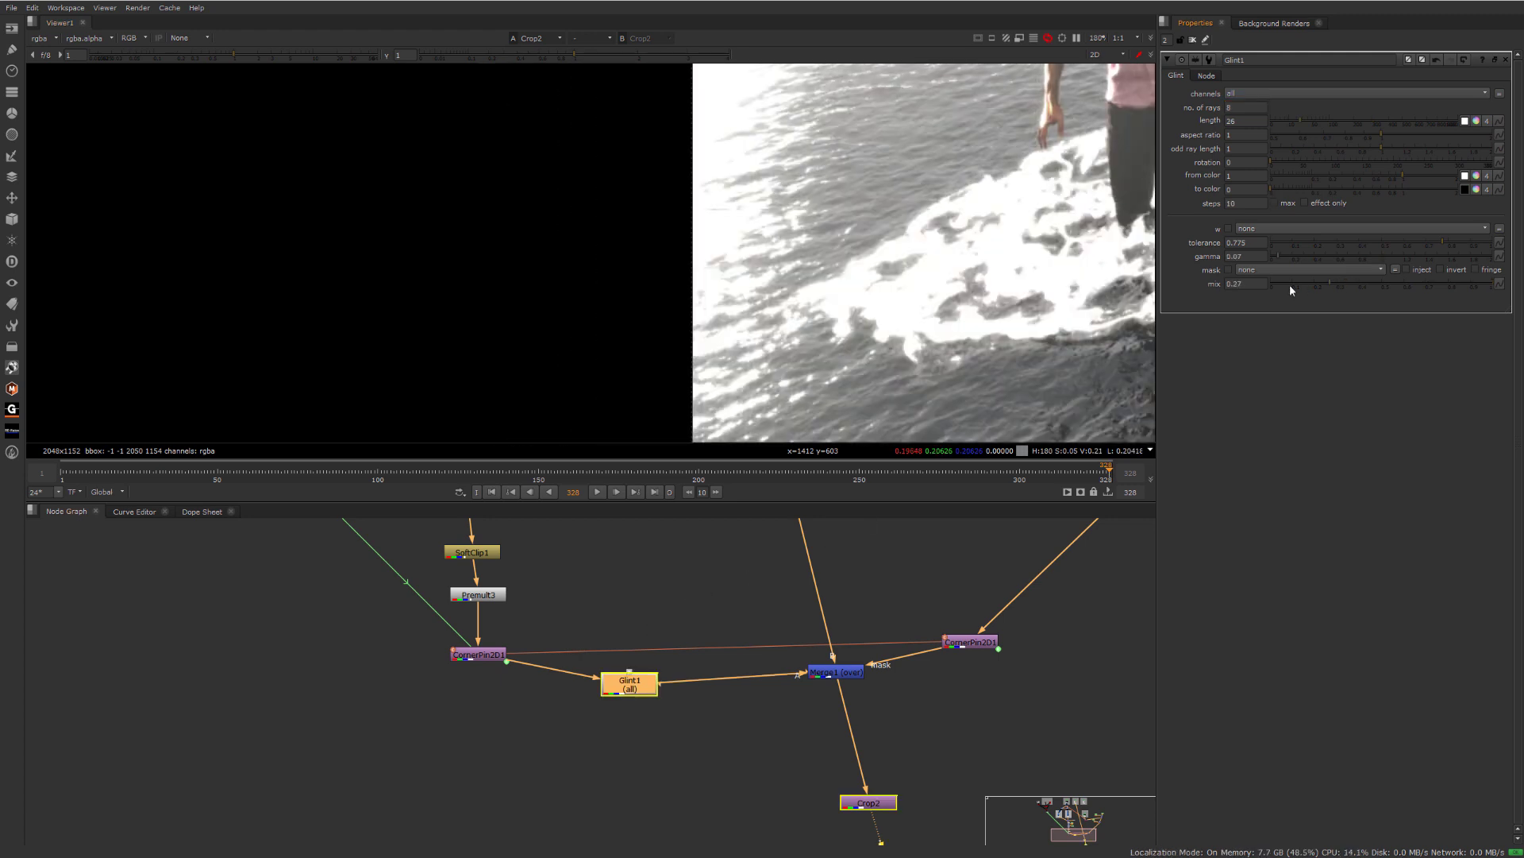
- Compare the water with the Glint's mix at 0 and 0.13, and settle on a mix of 0.2
left_click_drag(1290, 285, 1280, 284)
scroll(784, 311, "up", 3)
middle_click_drag(792, 317, 823, 242)
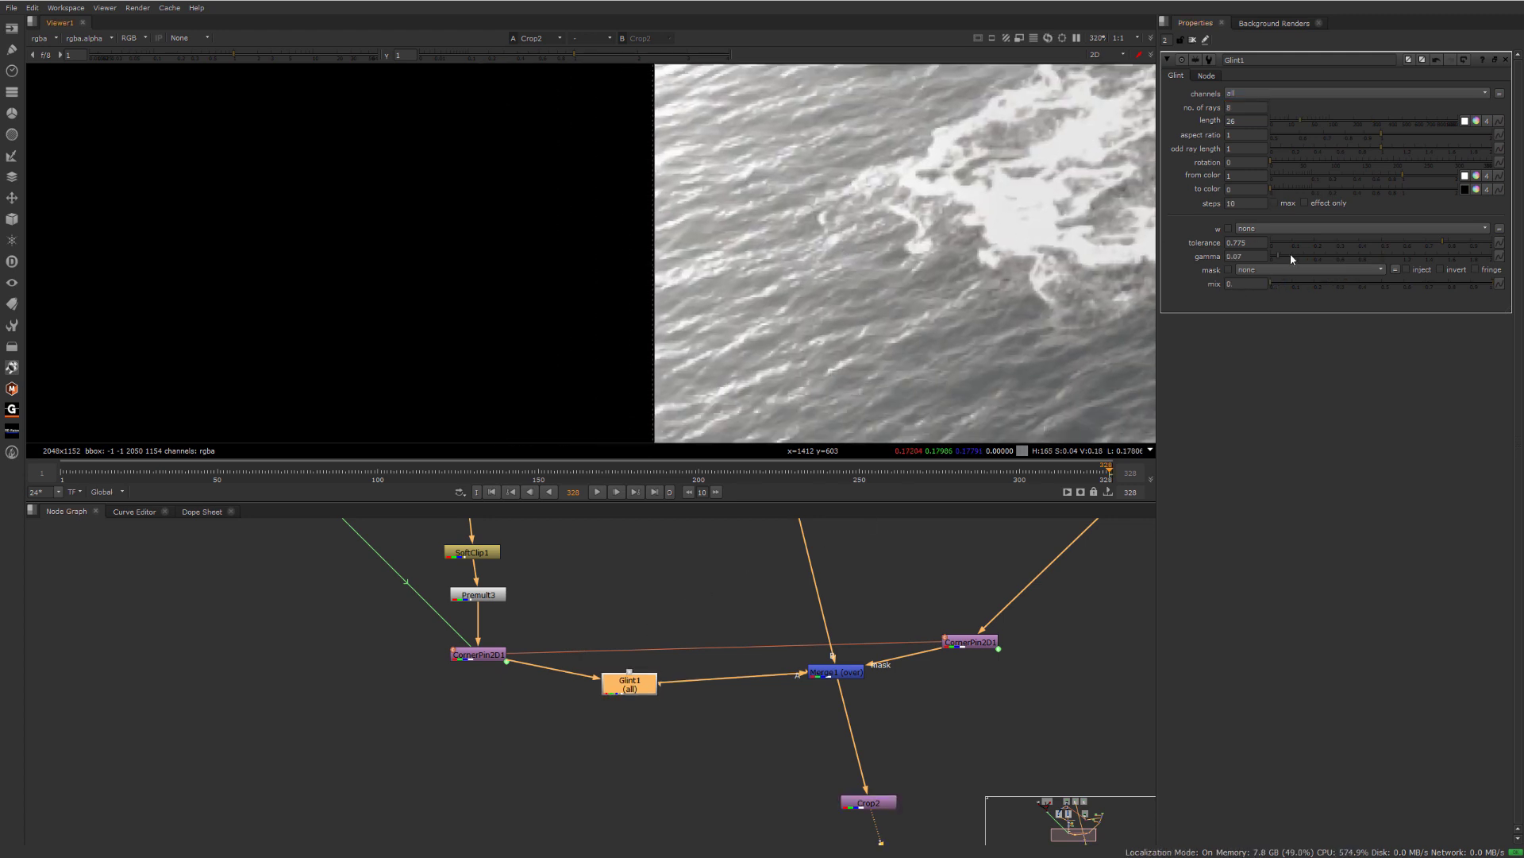
left_click_drag(1285, 282, 1300, 280)
middle_click_drag(800, 377, 812, 298)
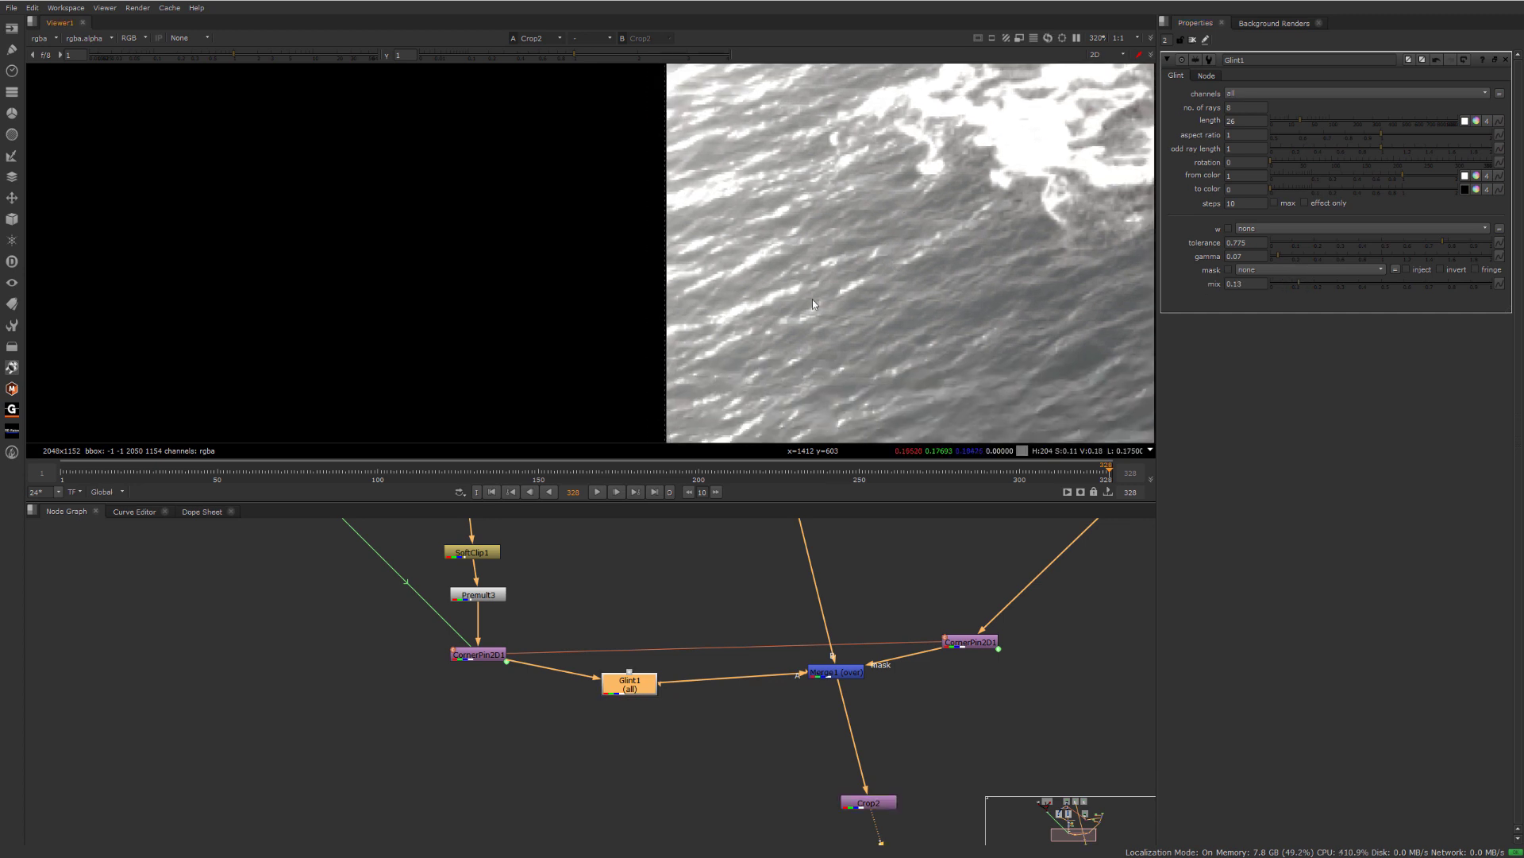
scroll(803, 307, "up", 1)
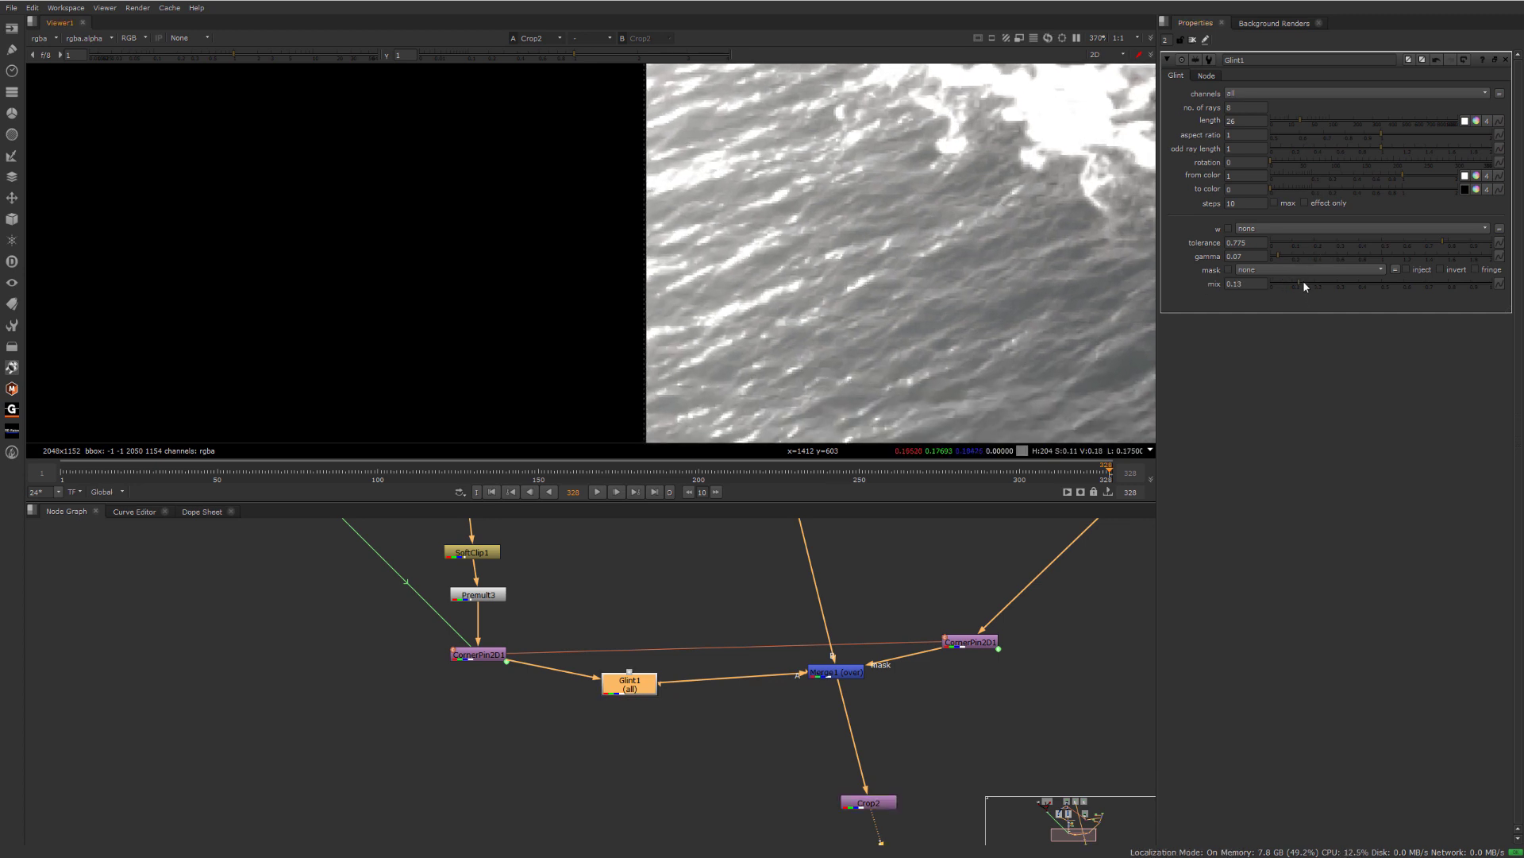
left_click_drag(1304, 282, 1315, 282)
- Set the Glint's length to 38 and check the sparkles on the water near the shoreline
left_click_drag(1307, 117, 1307, 117)
scroll(818, 224, "up", 2)
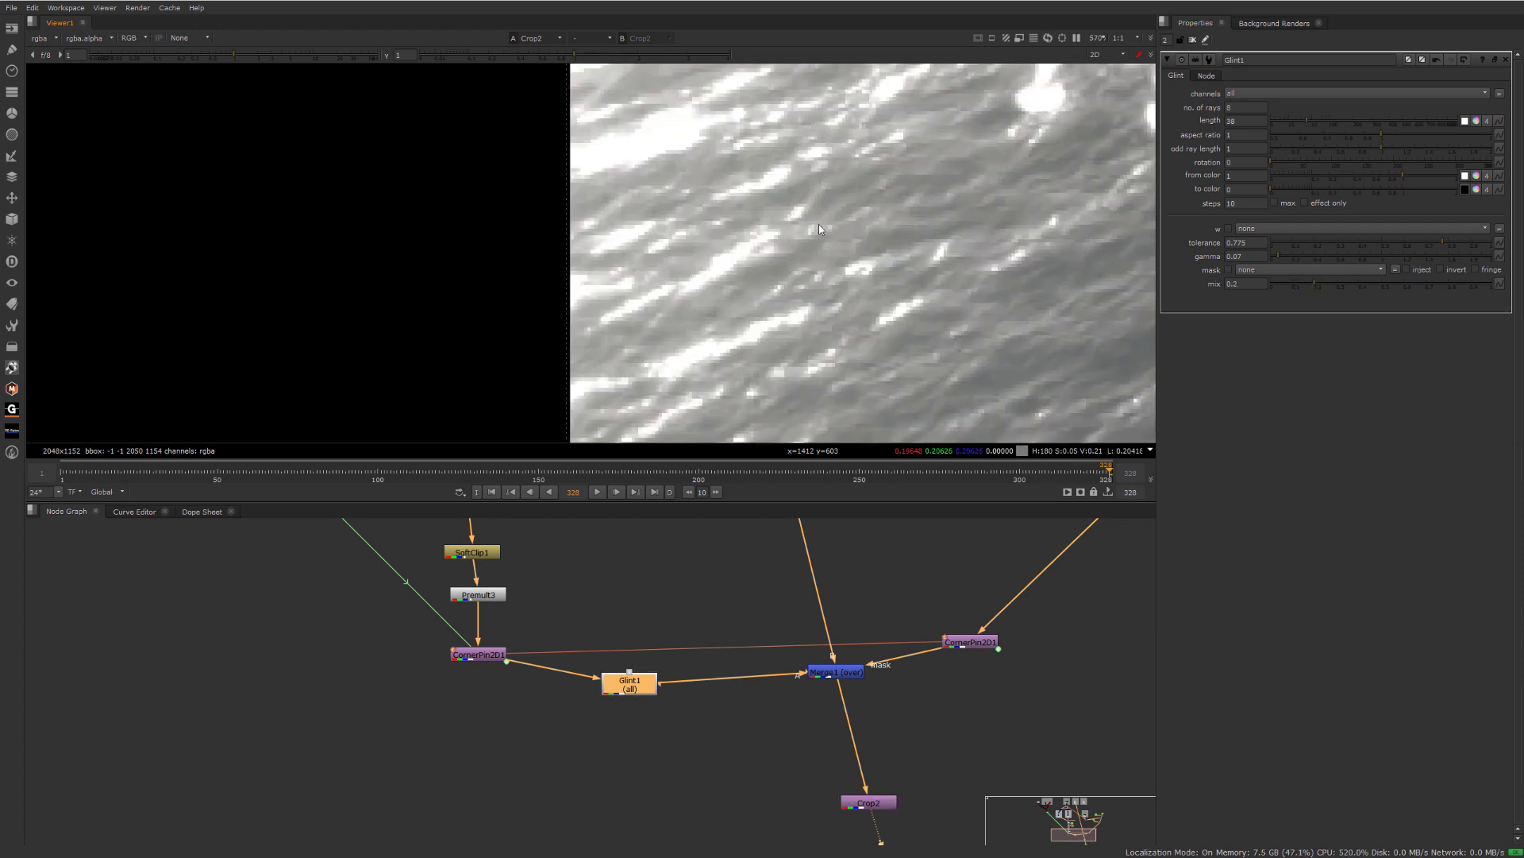
scroll(842, 248, "down", 6)
middle_click_drag(874, 255, 858, 191)
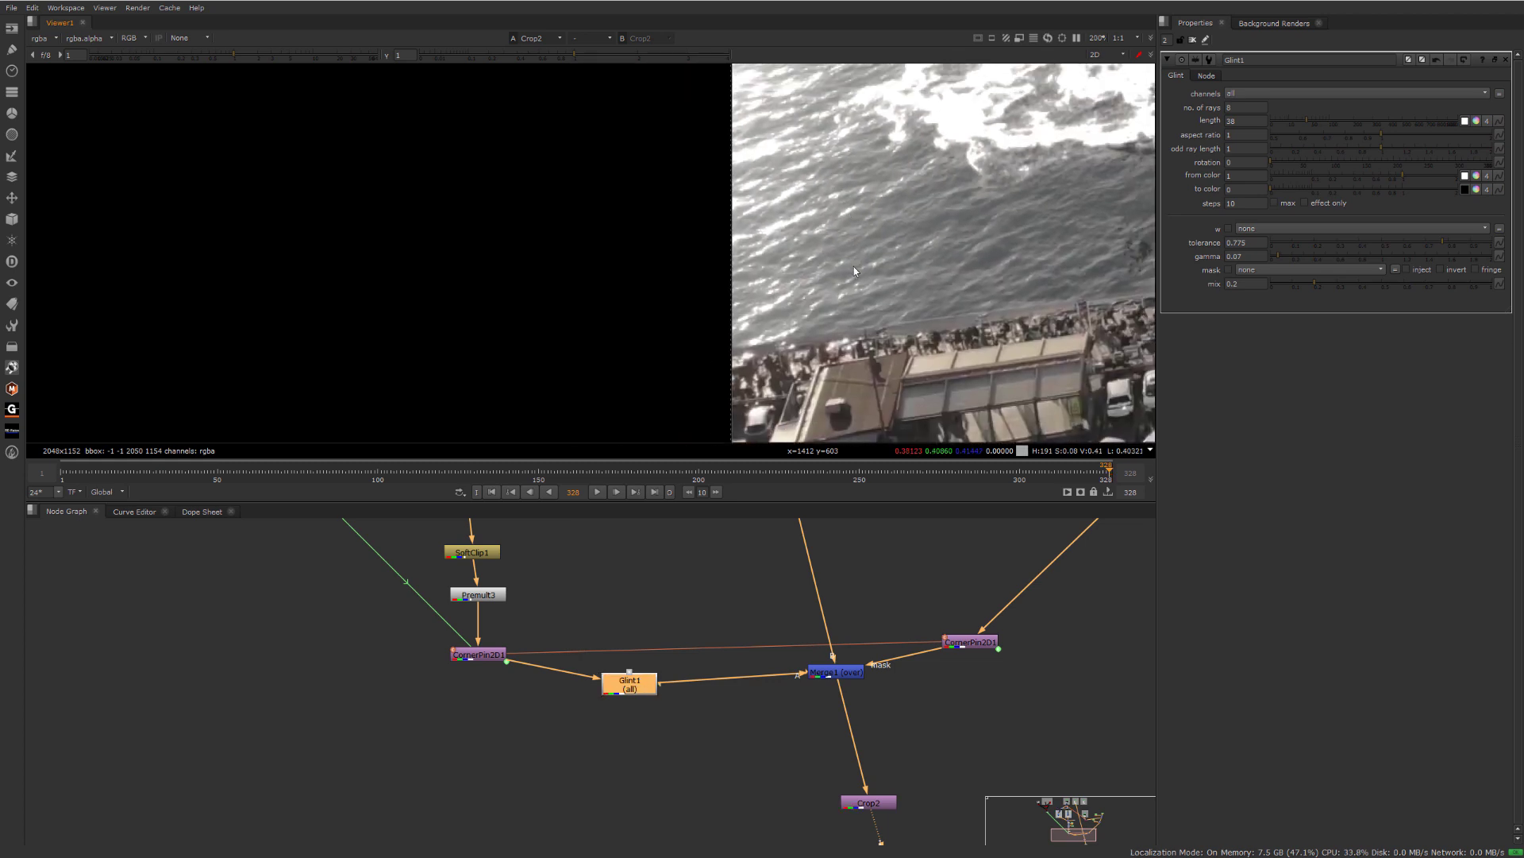
- Toggle the Glint off and on to compare its effect on the foam and the water near the shoreline
scroll(828, 246, "up", 4)
key("d")
key("d")
scroll(777, 289, "down", 3)
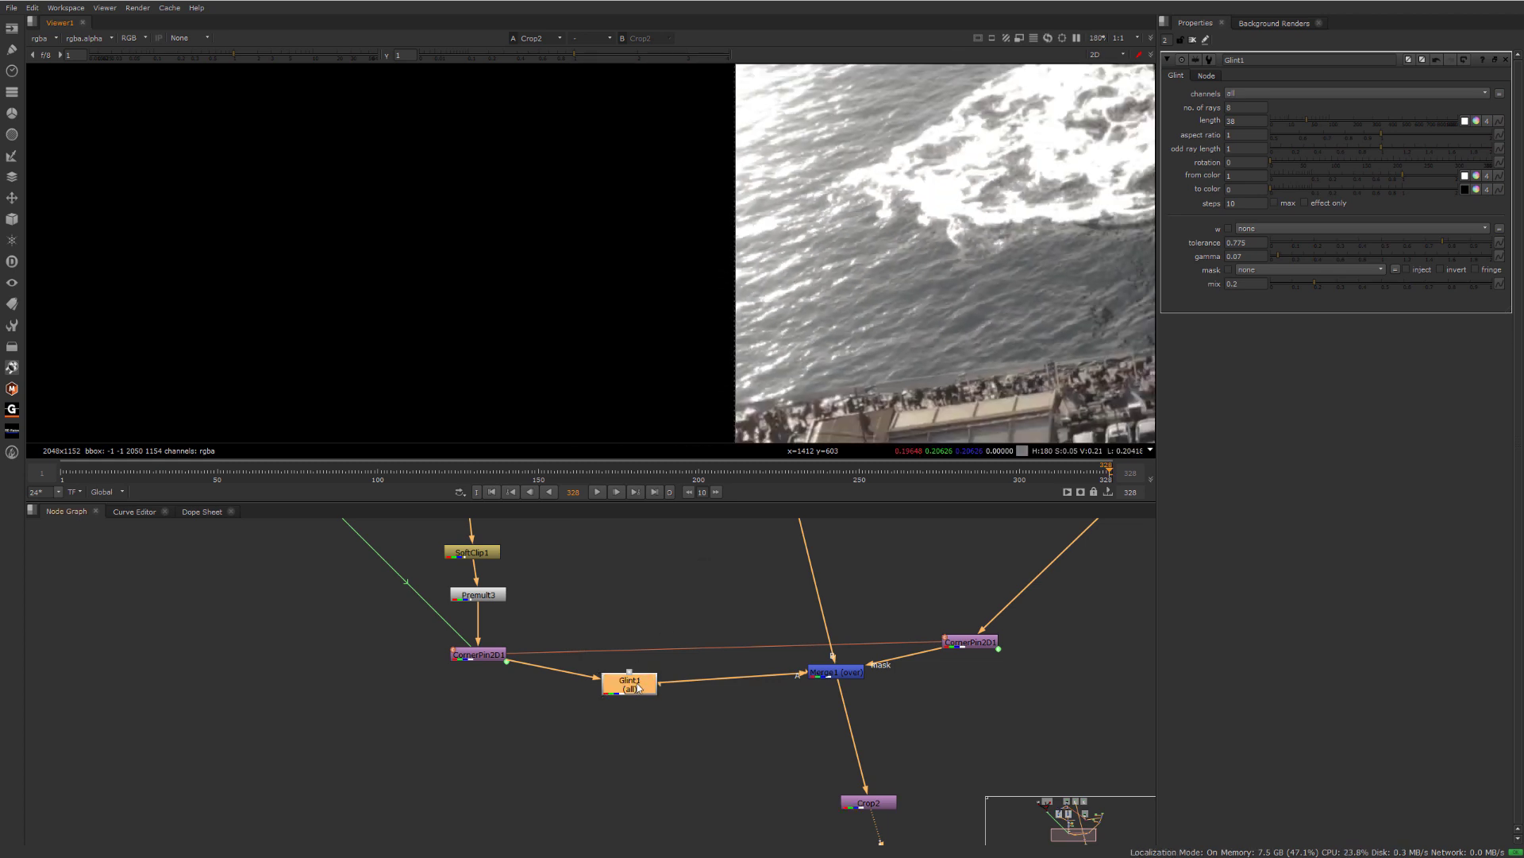
left_click_drag(638, 687, 623, 699)
scroll(873, 251, "down", 3)
middle_click_drag(881, 247, 745, 342)
scroll(829, 278, "up", 2)
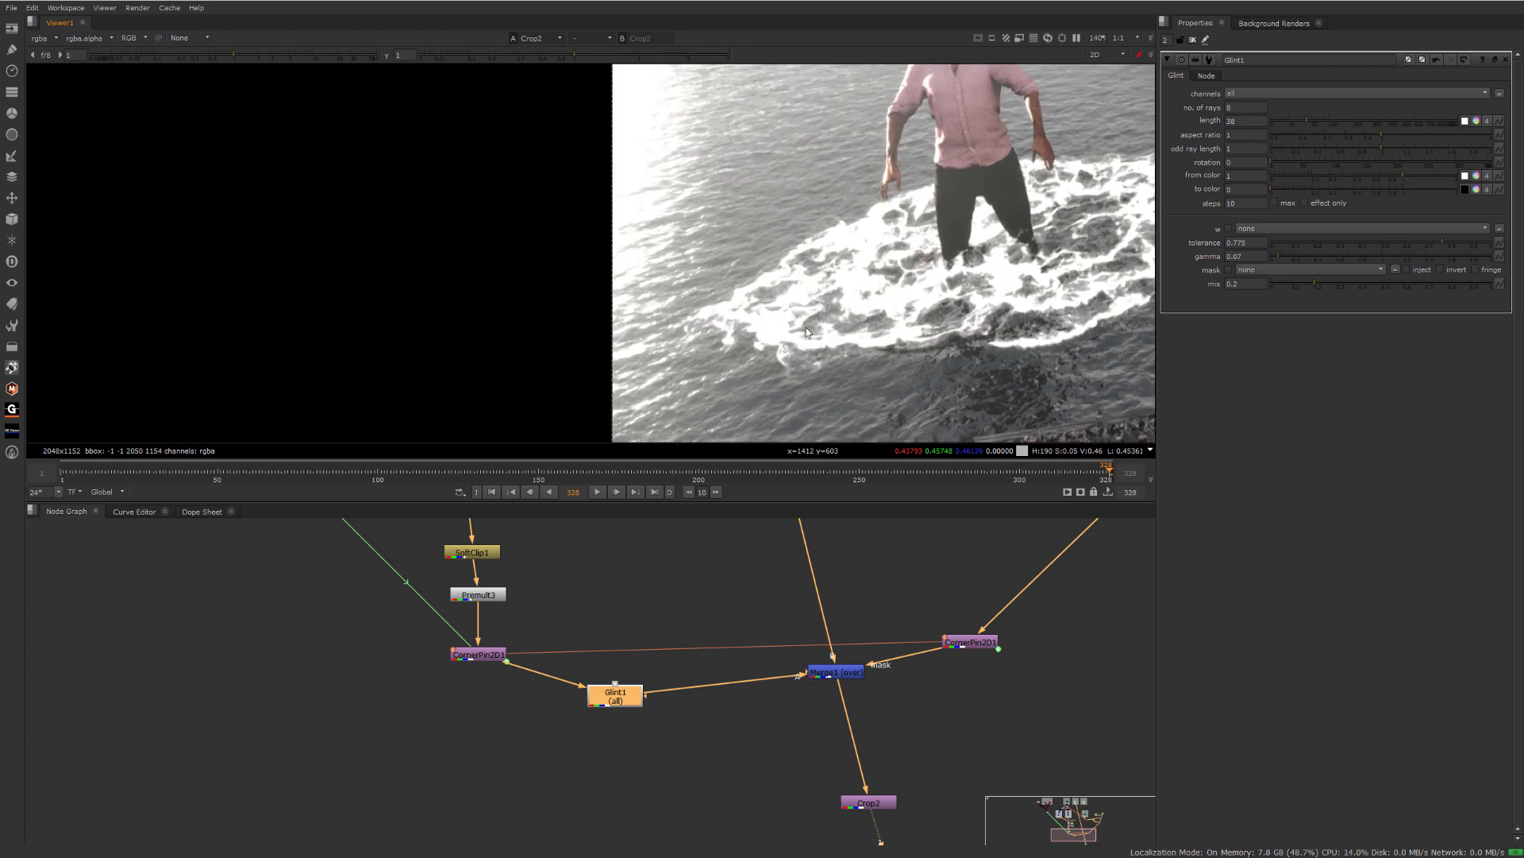
- Reposition the Glint node and connect its mask input to the Roto3 node
scroll(767, 296, "down", 1)
left_click_drag(620, 688, 593, 657)
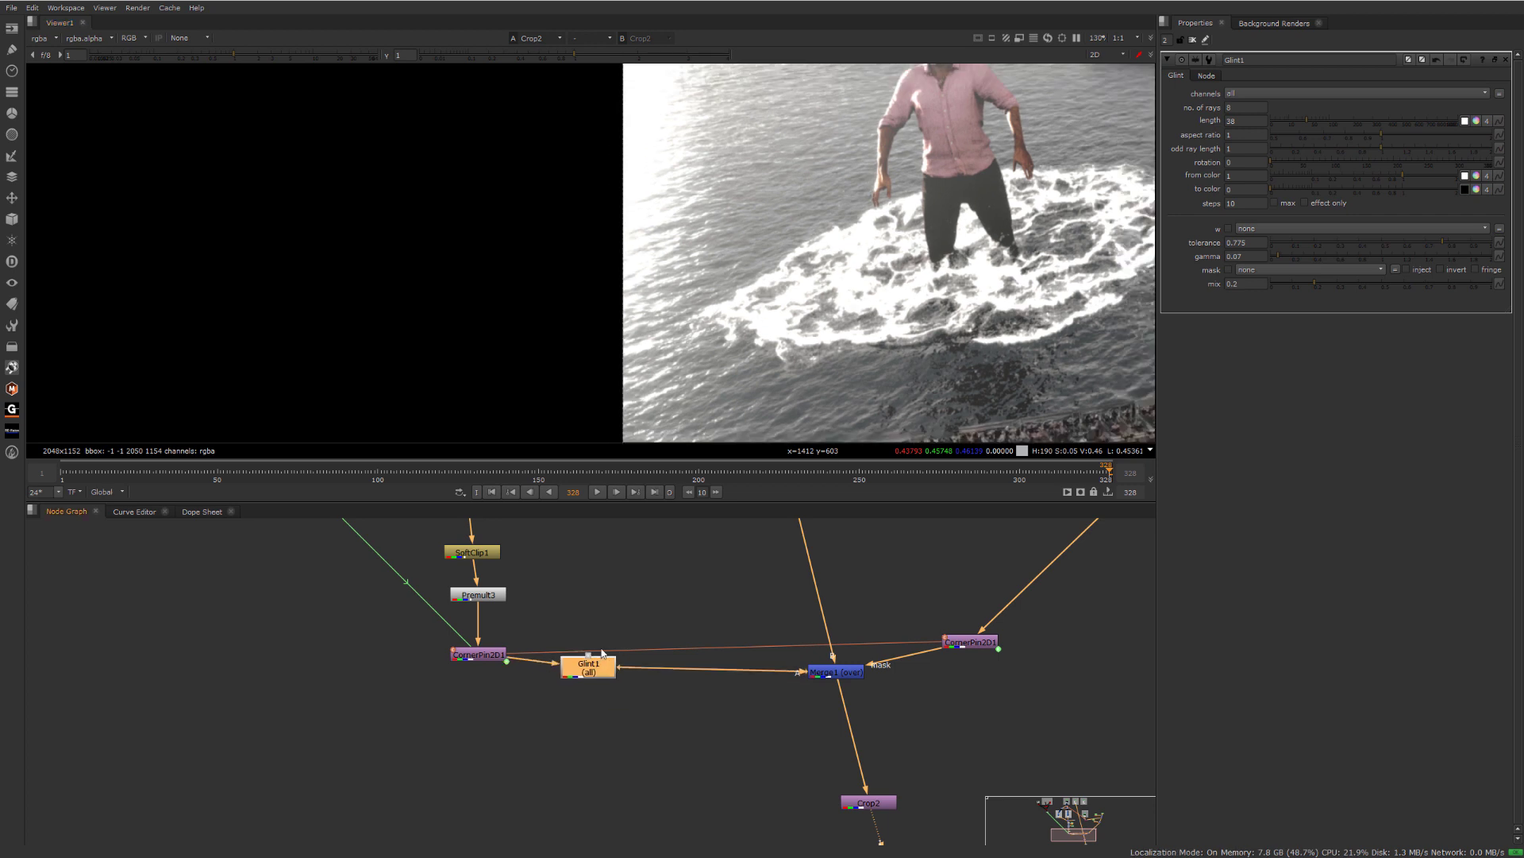
middle_click_drag(578, 548, 711, 649)
scroll(701, 623, "down", 5)
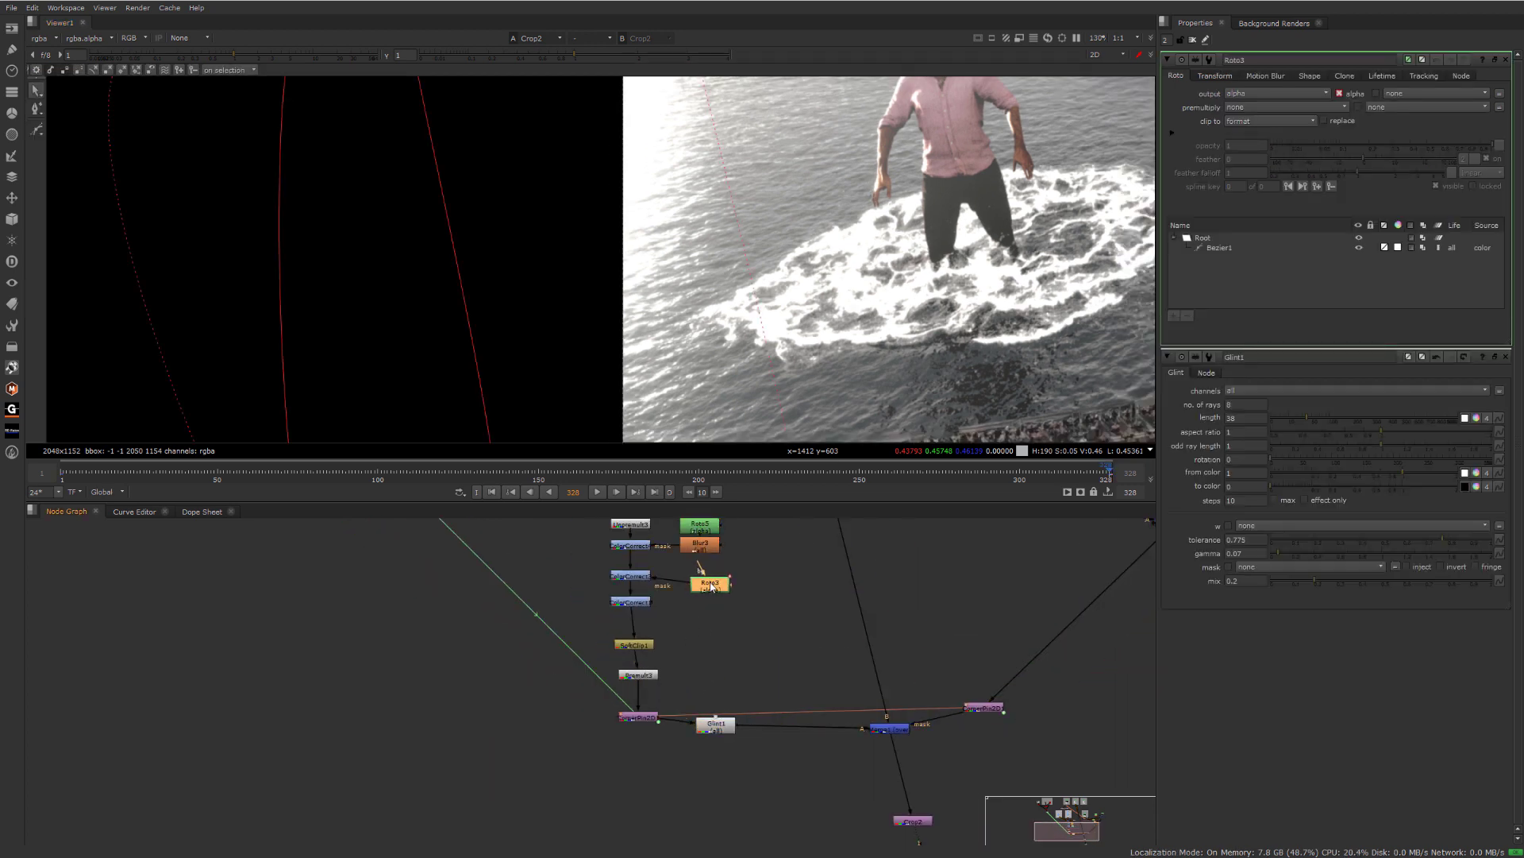
left_click_drag(723, 726, 705, 769)
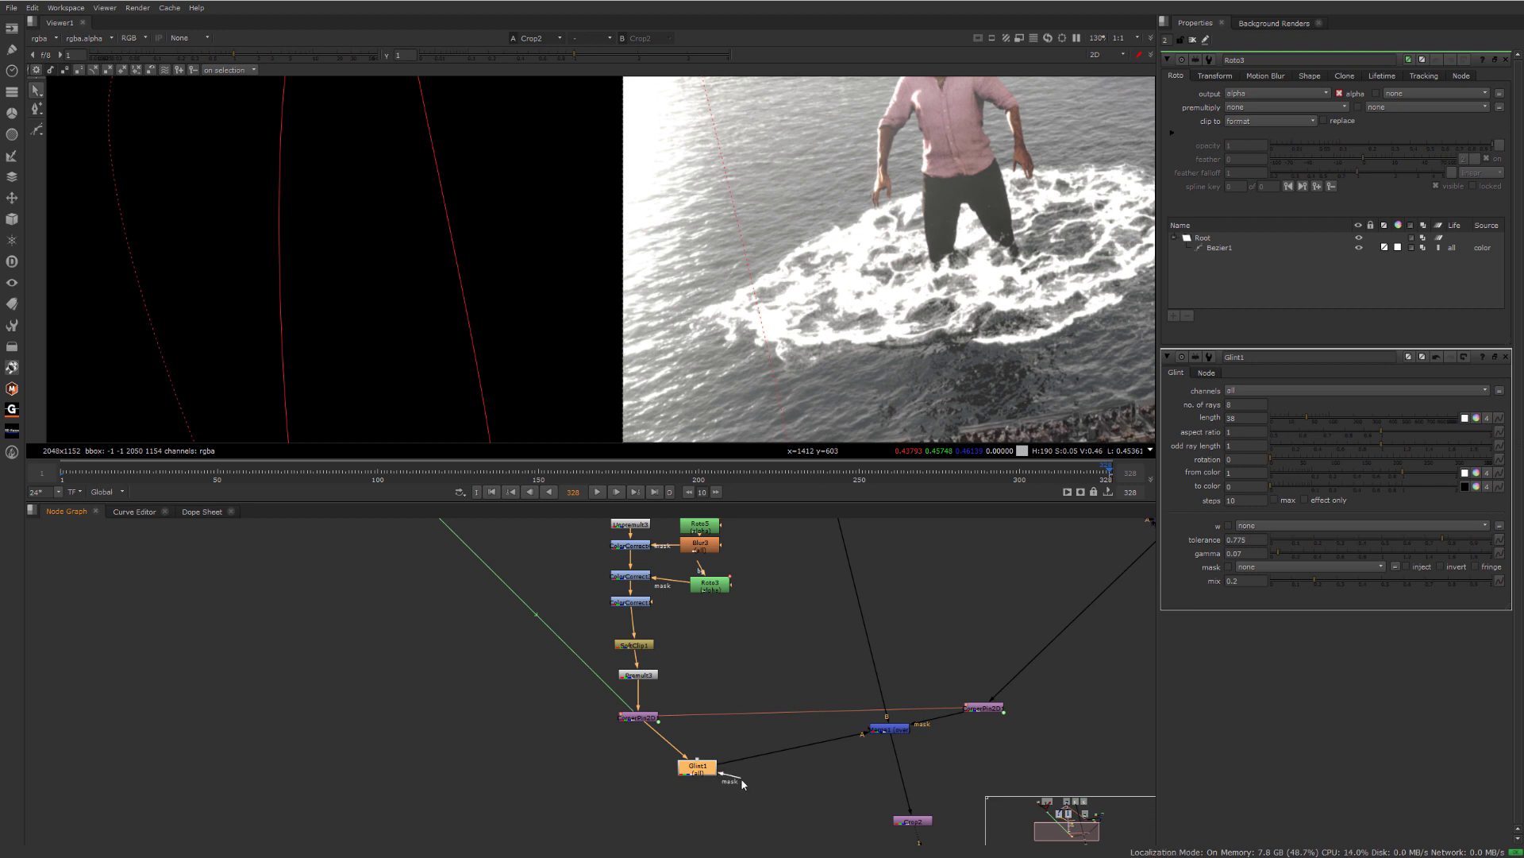
left_click_drag(721, 671, 710, 585)
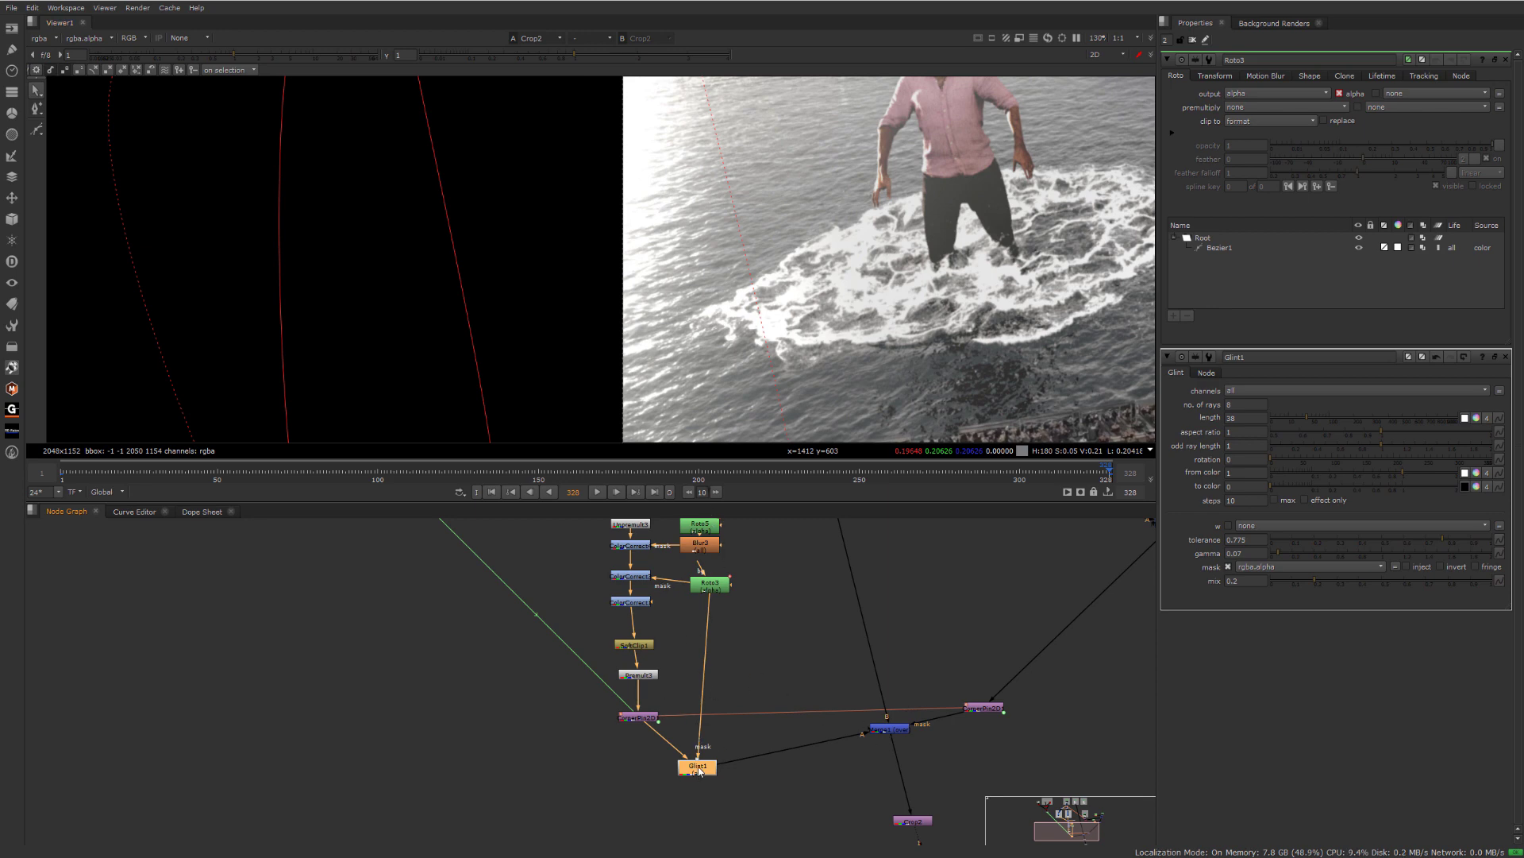
- Toggle the masked Glint off and on to compare the foam and the sunlit water
key("d")
key("d")
scroll(694, 287, "up", 3)
key("d")
key("d")
key("d")
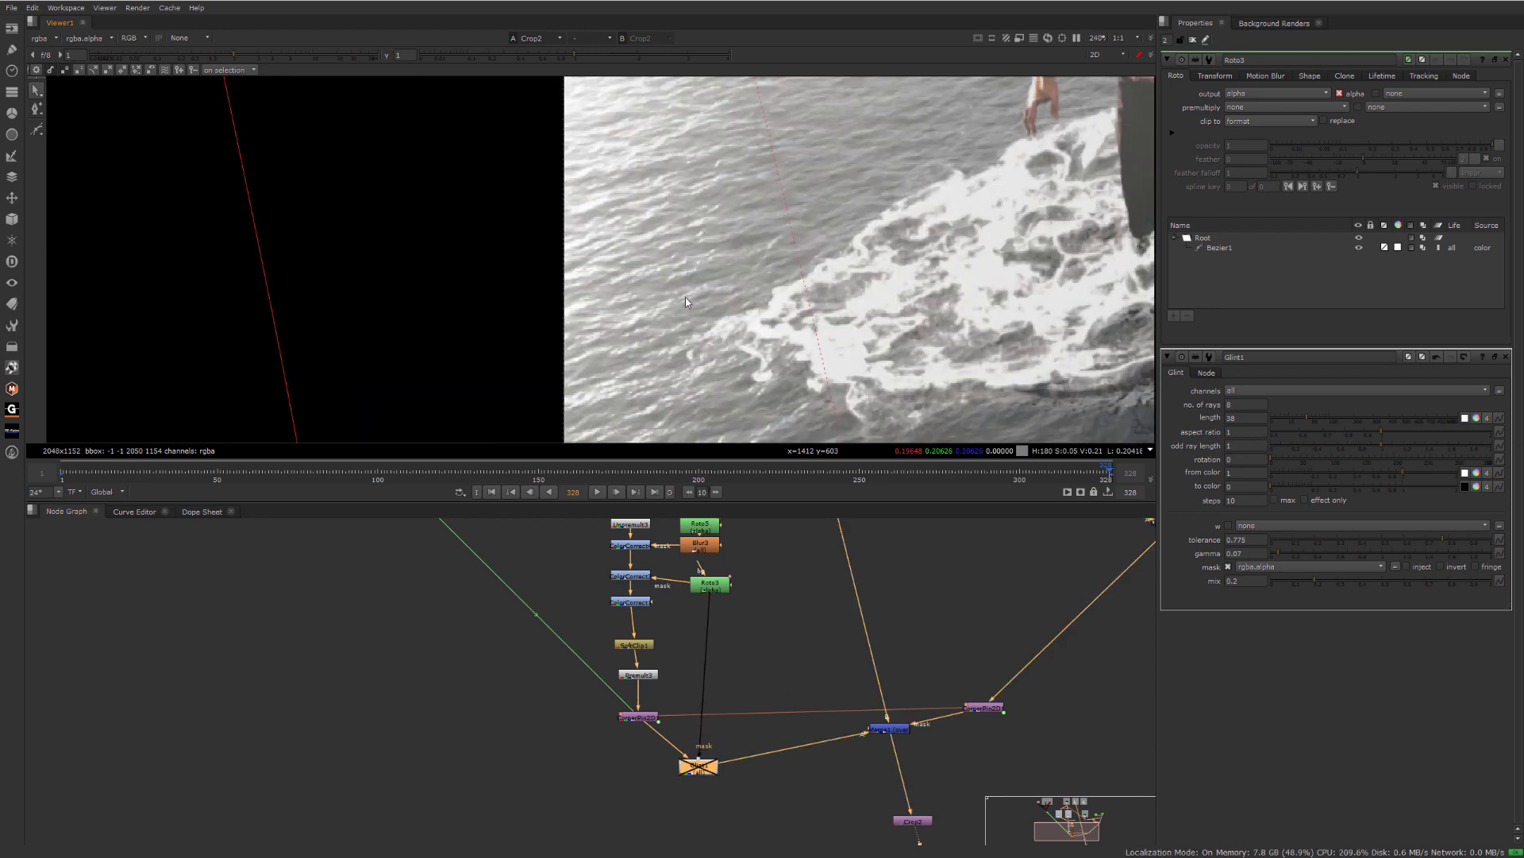
key("d")
scroll(686, 302, "down", 5)
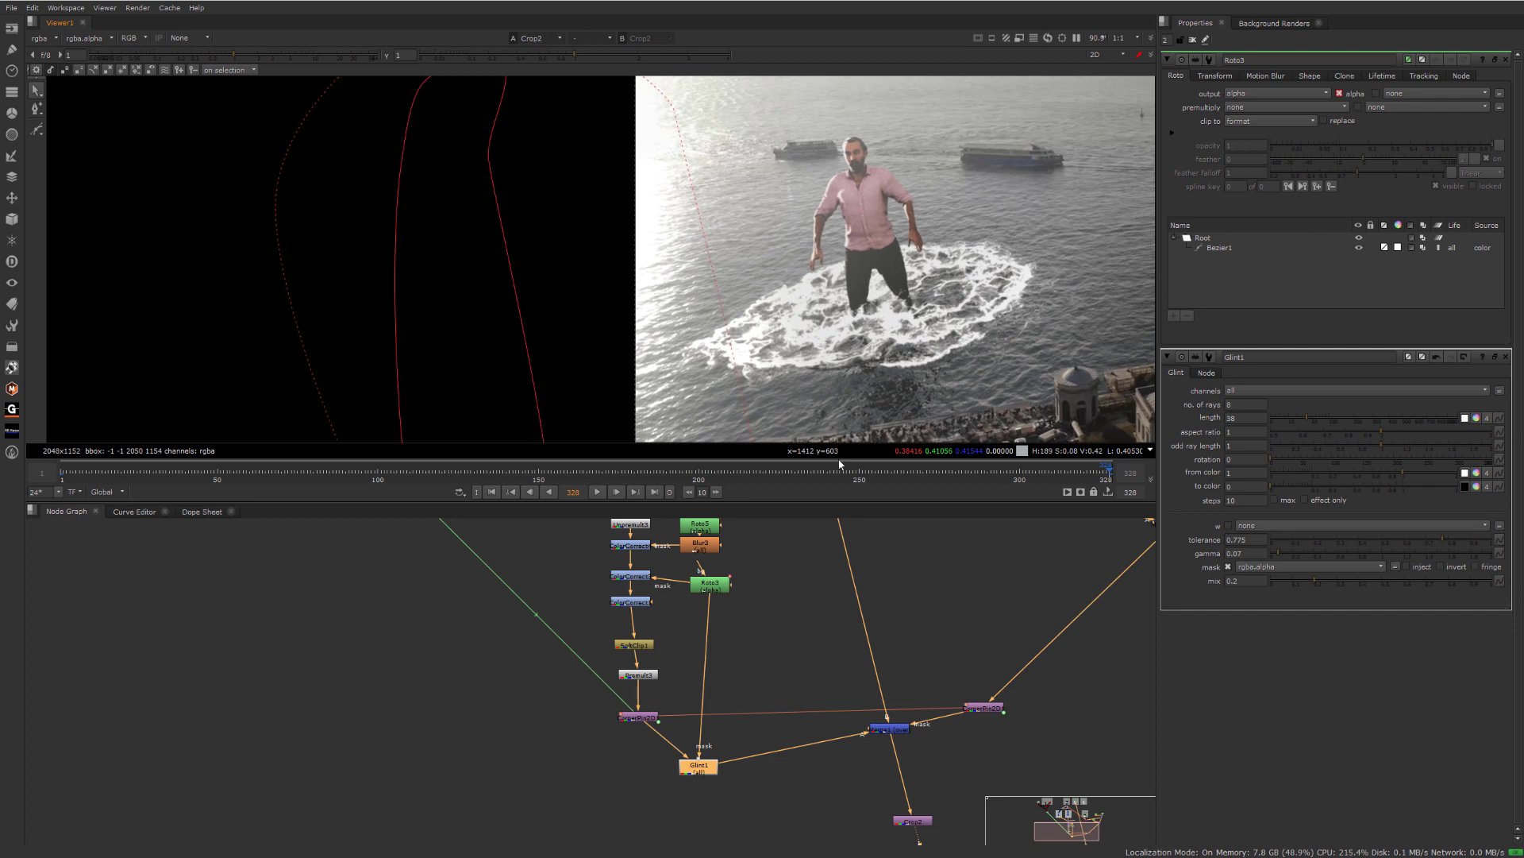
- Open the Glint's properties and set its mix to 0.14
left_click_drag(702, 770, 715, 771)
double_click(715, 771)
left_click_drag(1325, 284, 1300, 278)
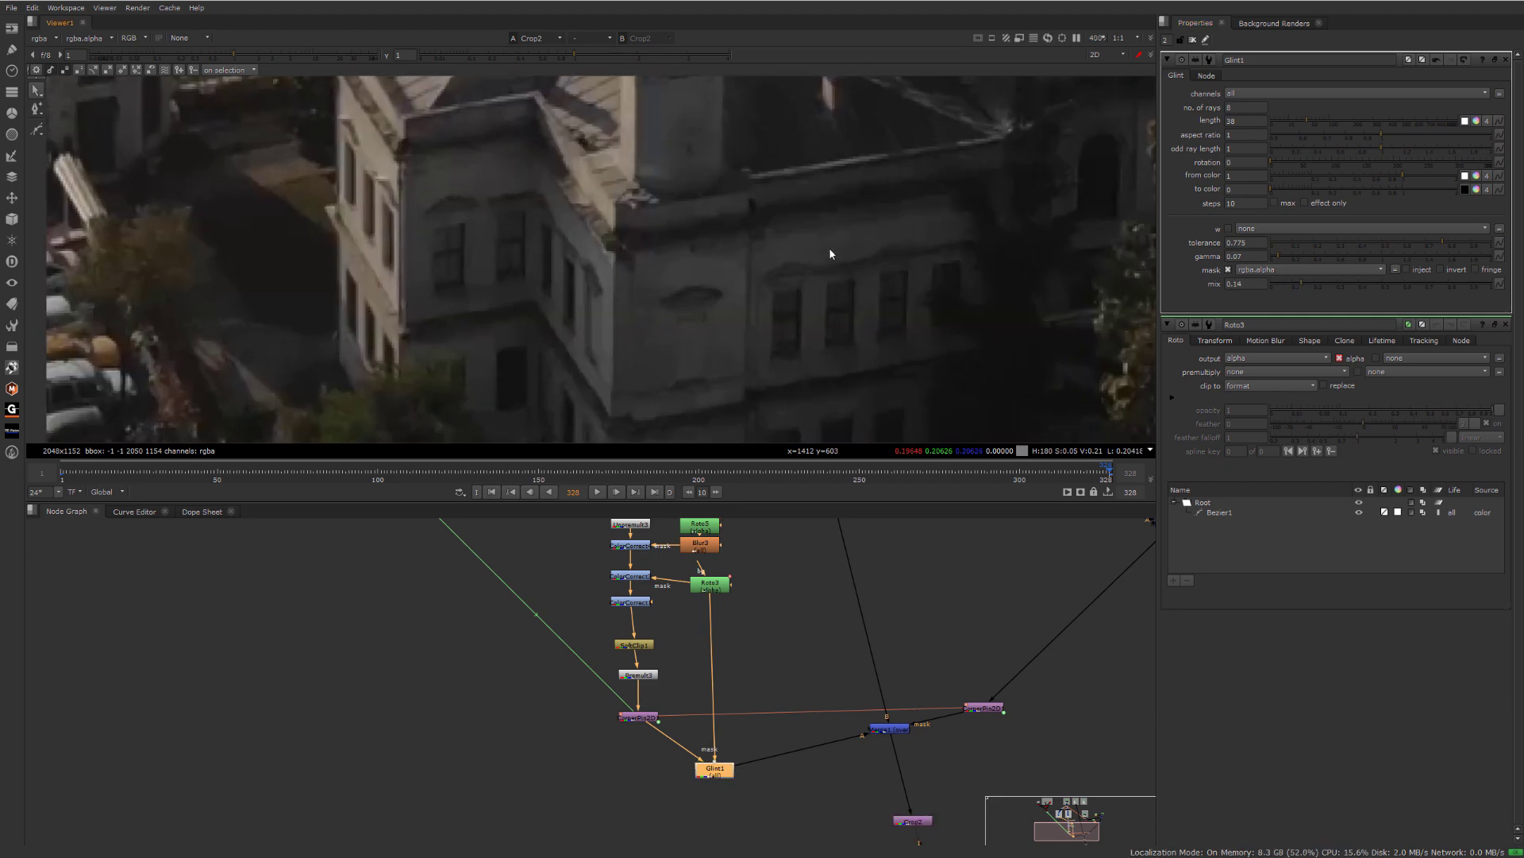
- Examine the plate's blue channel for grain and compression around the building, the parked cars and the docked boats
middle_click_drag(829, 246, 772, 177)
key("b")
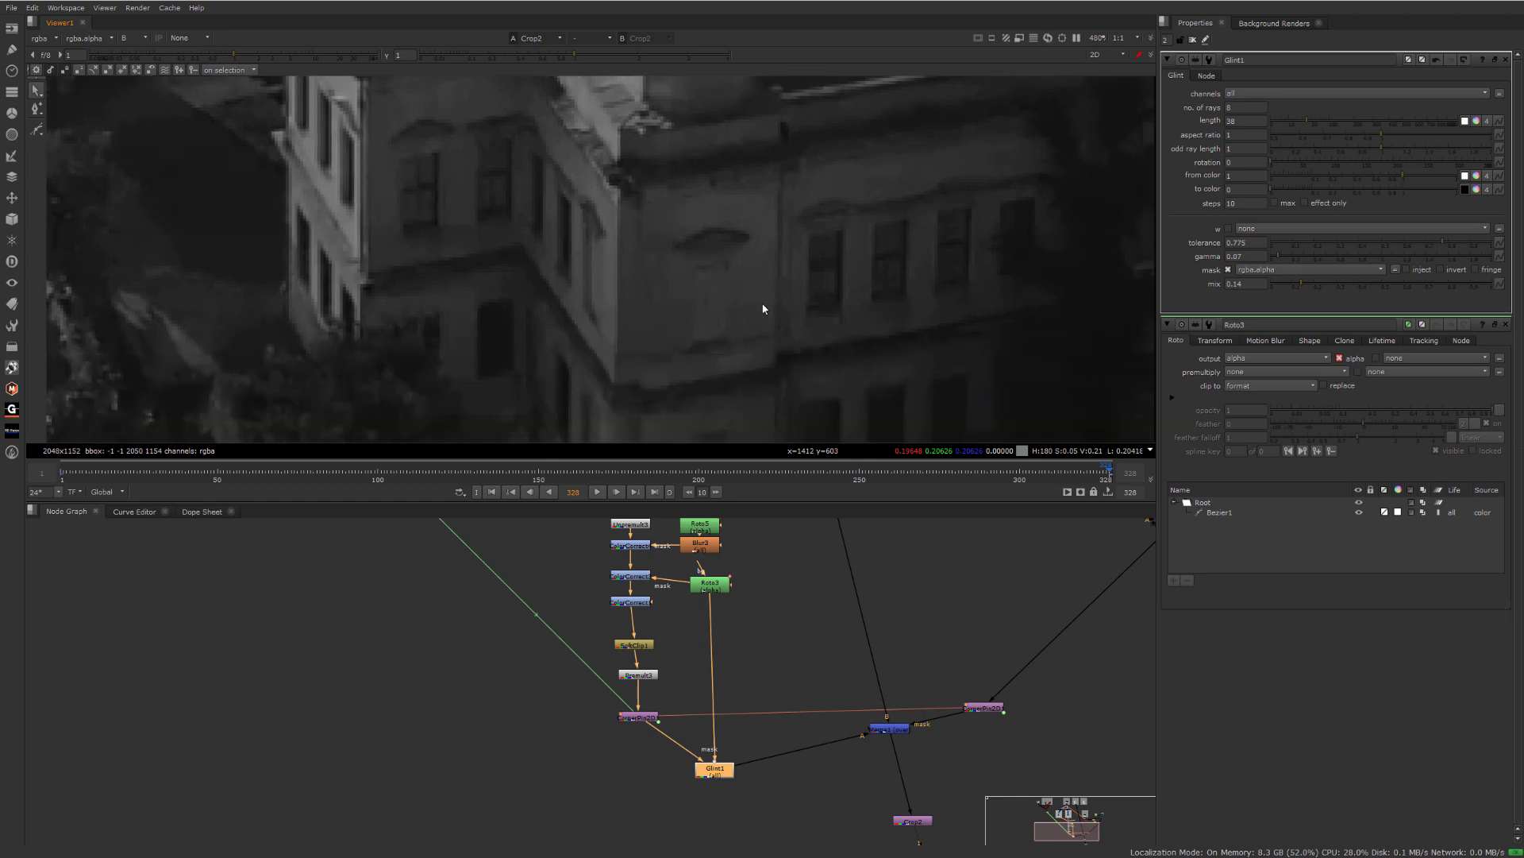
middle_click_drag(681, 299, 943, 215)
middle_click_drag(758, 248, 926, 388)
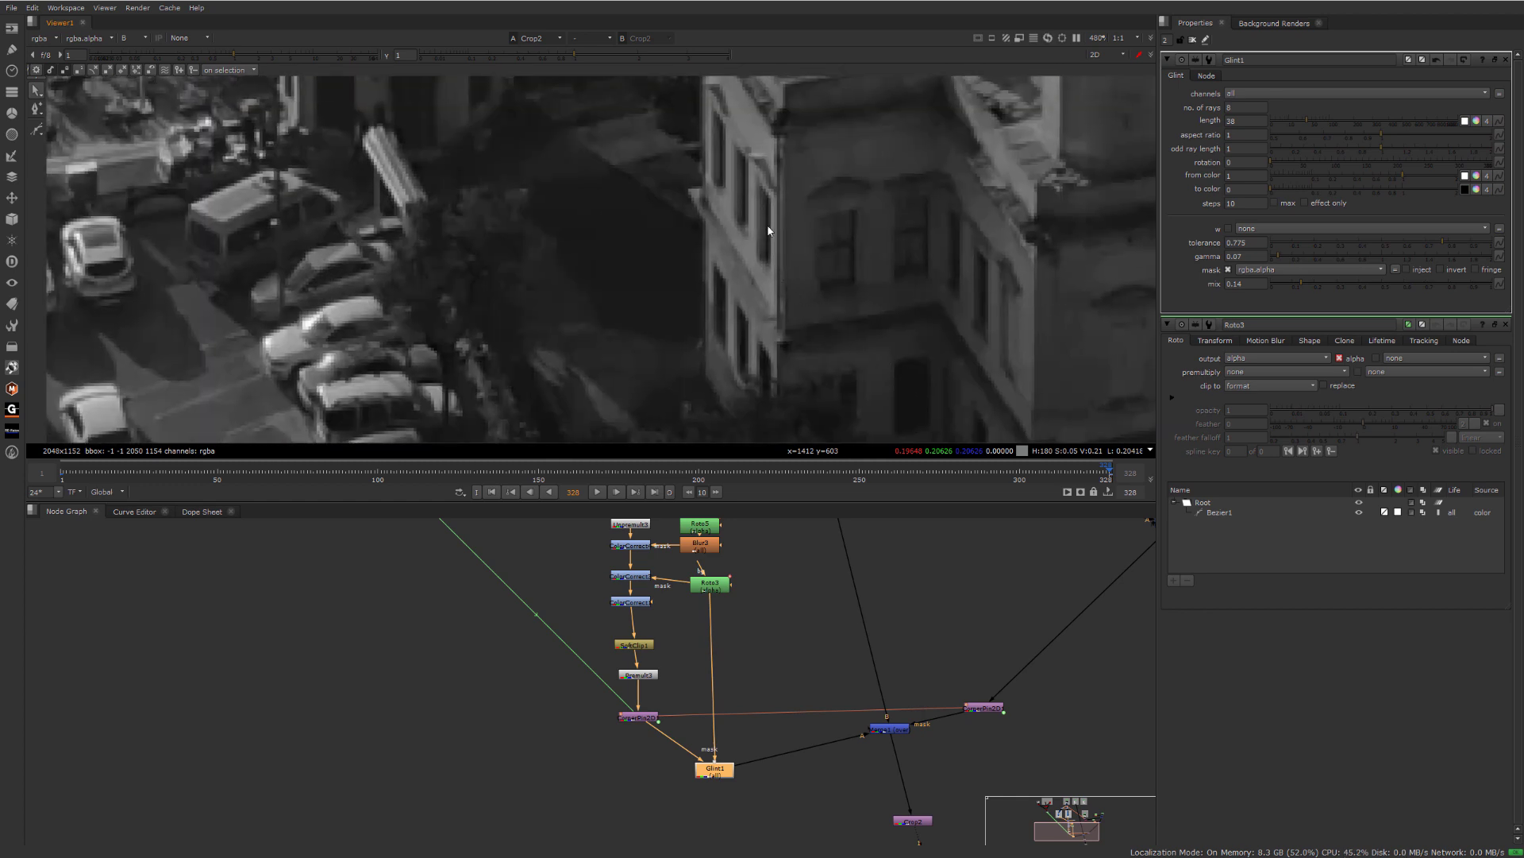
scroll(768, 230, "down", 5)
scroll(589, 317, "up", 4)
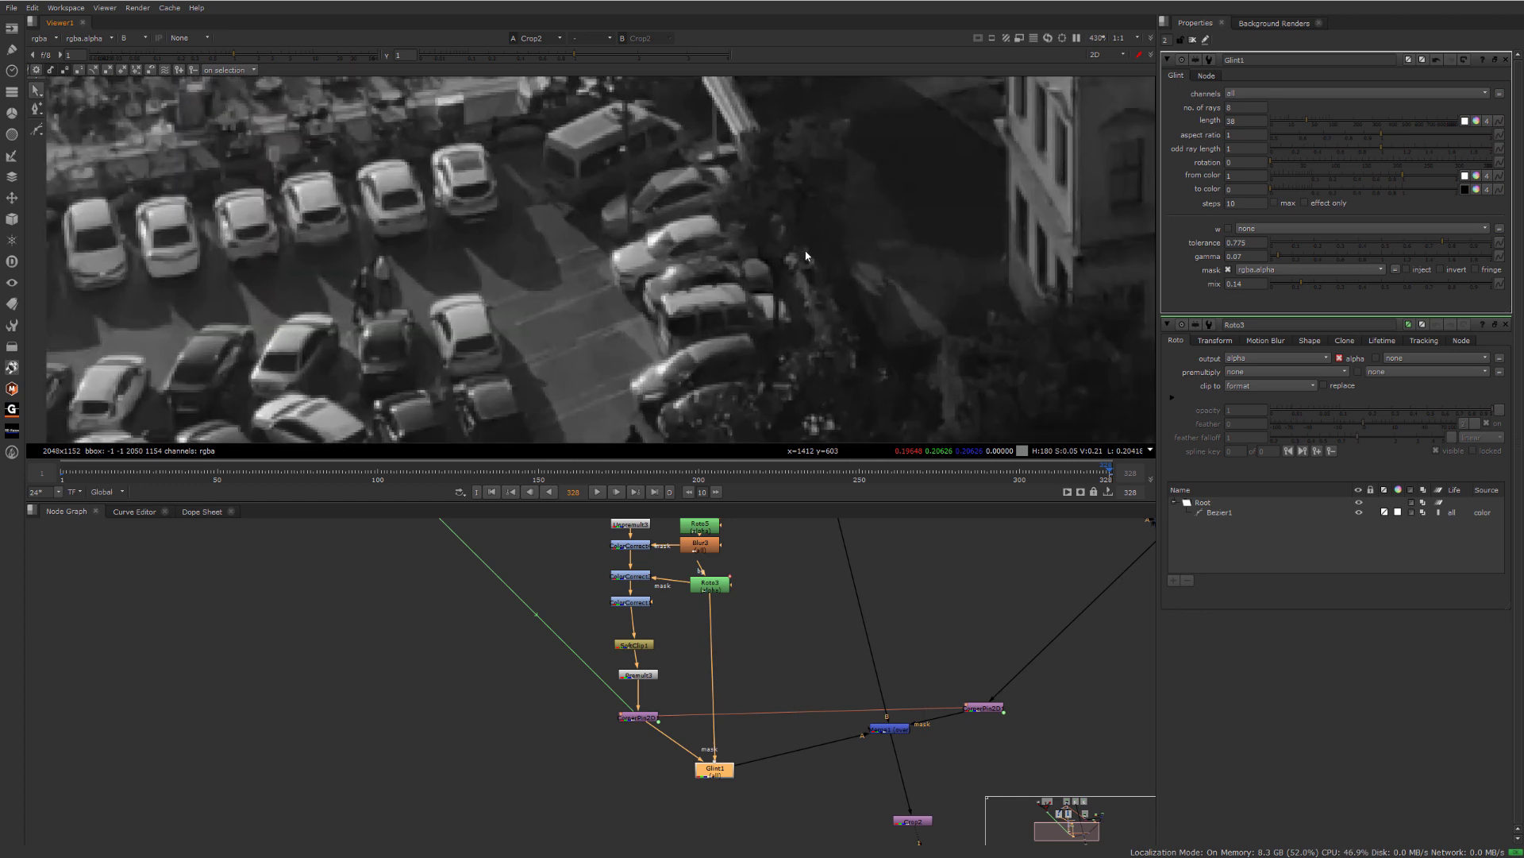
scroll(885, 238, "down", 4)
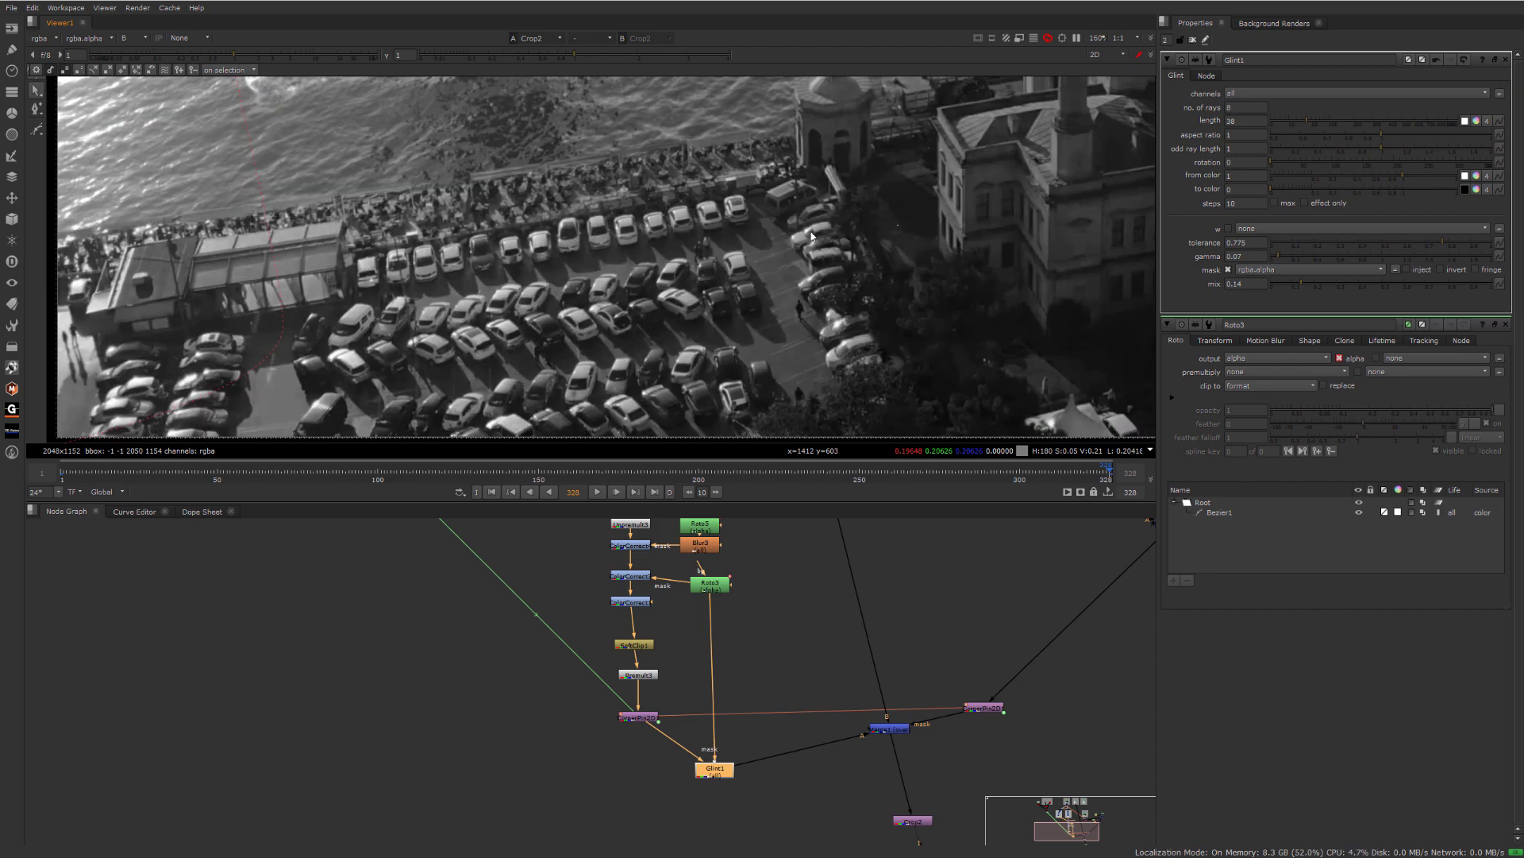
scroll(958, 202, "up", 3)
middle_click_drag(957, 202, 427, 428)
middle_click_drag(941, 225, 508, 334)
middle_click_drag(881, 183, 563, 358)
scroll(675, 299, "up", 3)
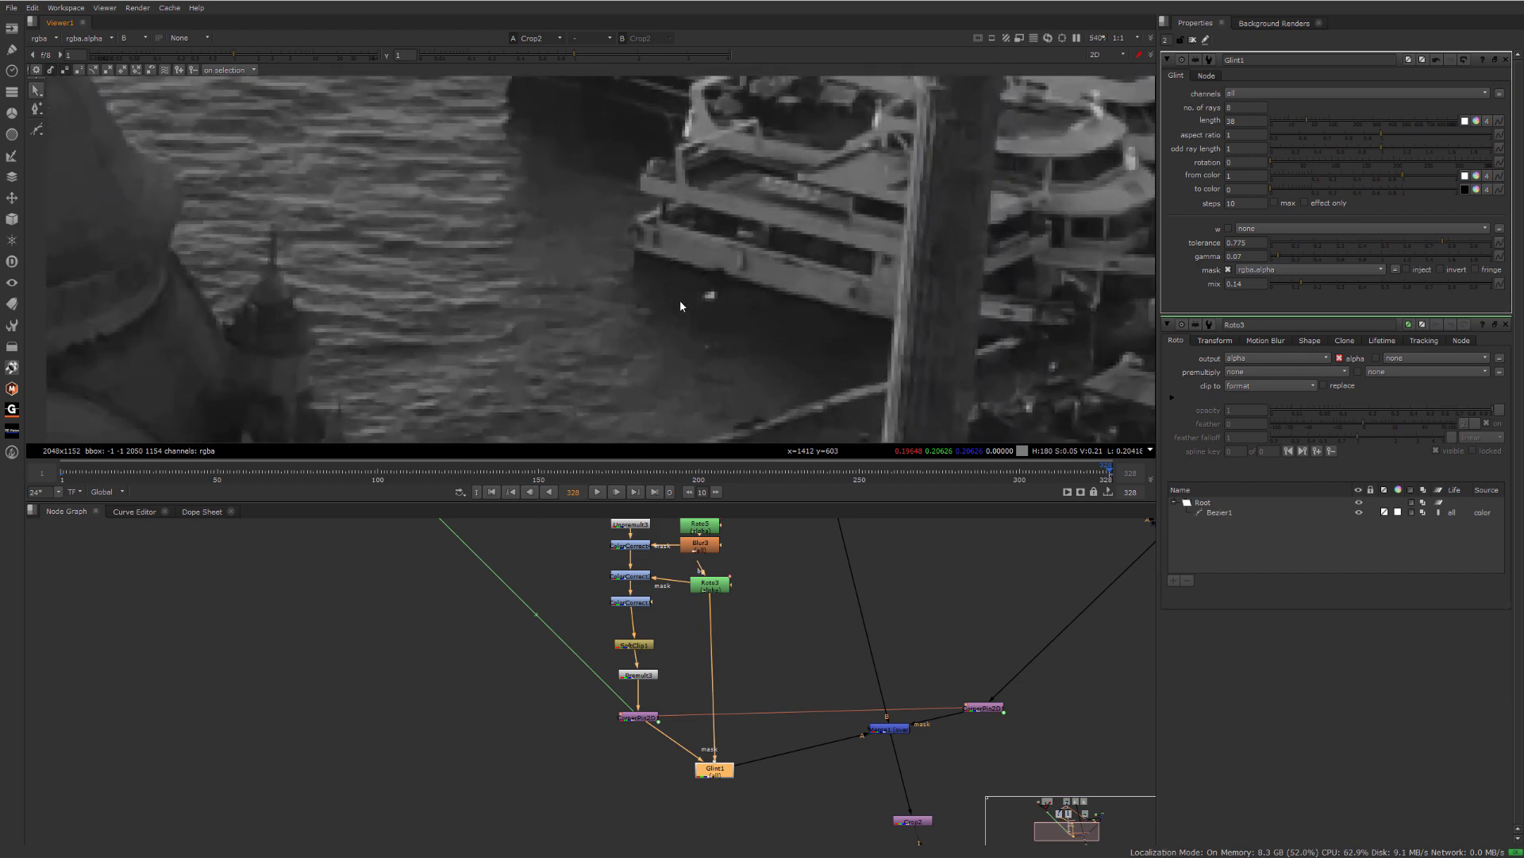
- Inspect the docked boats and water in full color with the viewer gain at 3.8, and reset the gain to 1
left_click(280, 55)
key("b")
scroll(575, 357, "up", 1)
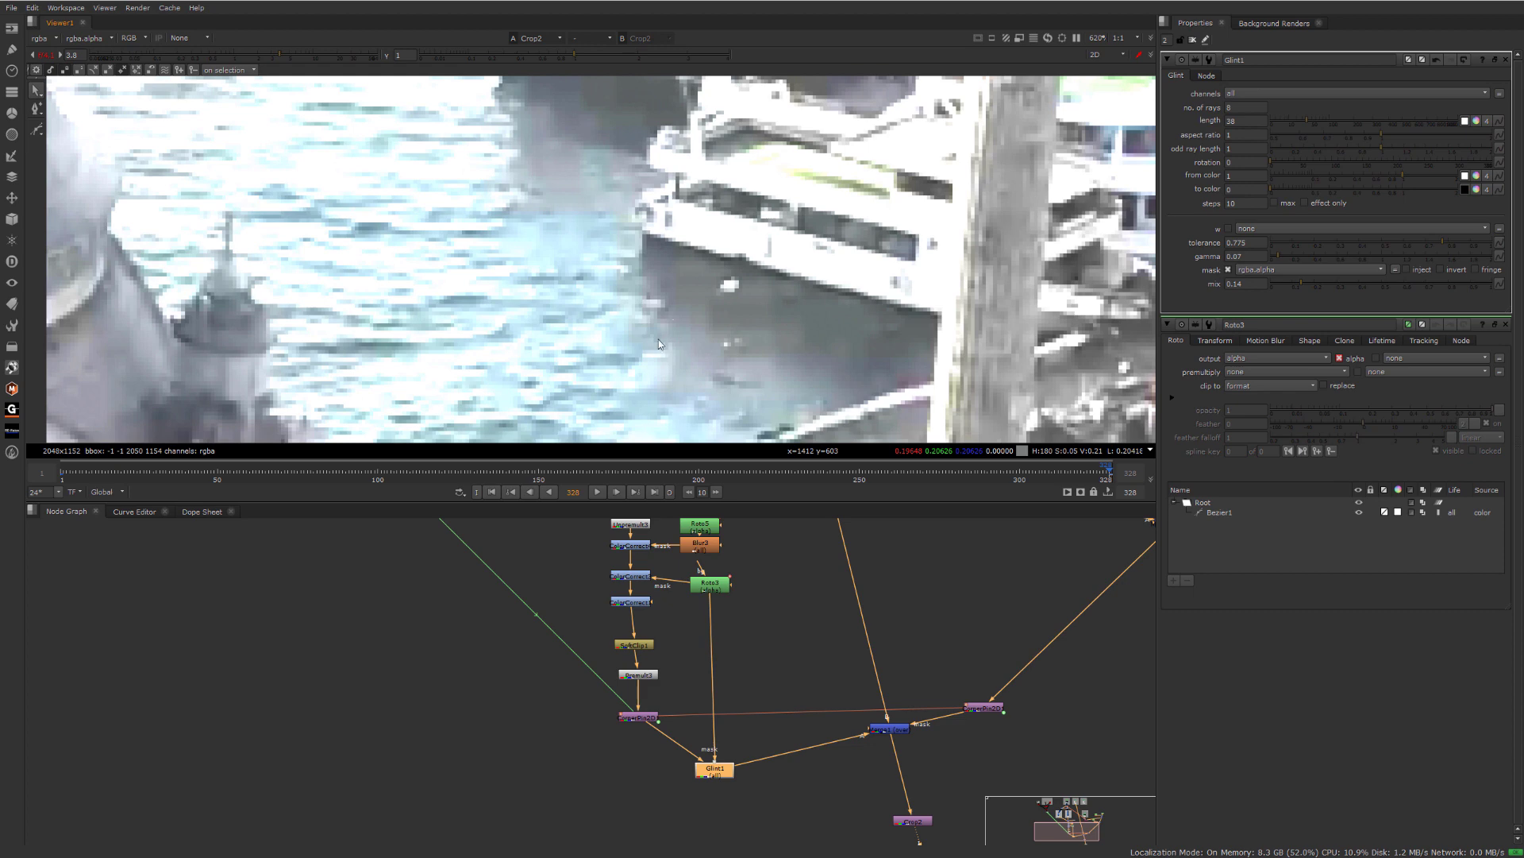
scroll(659, 339, "down", 8)
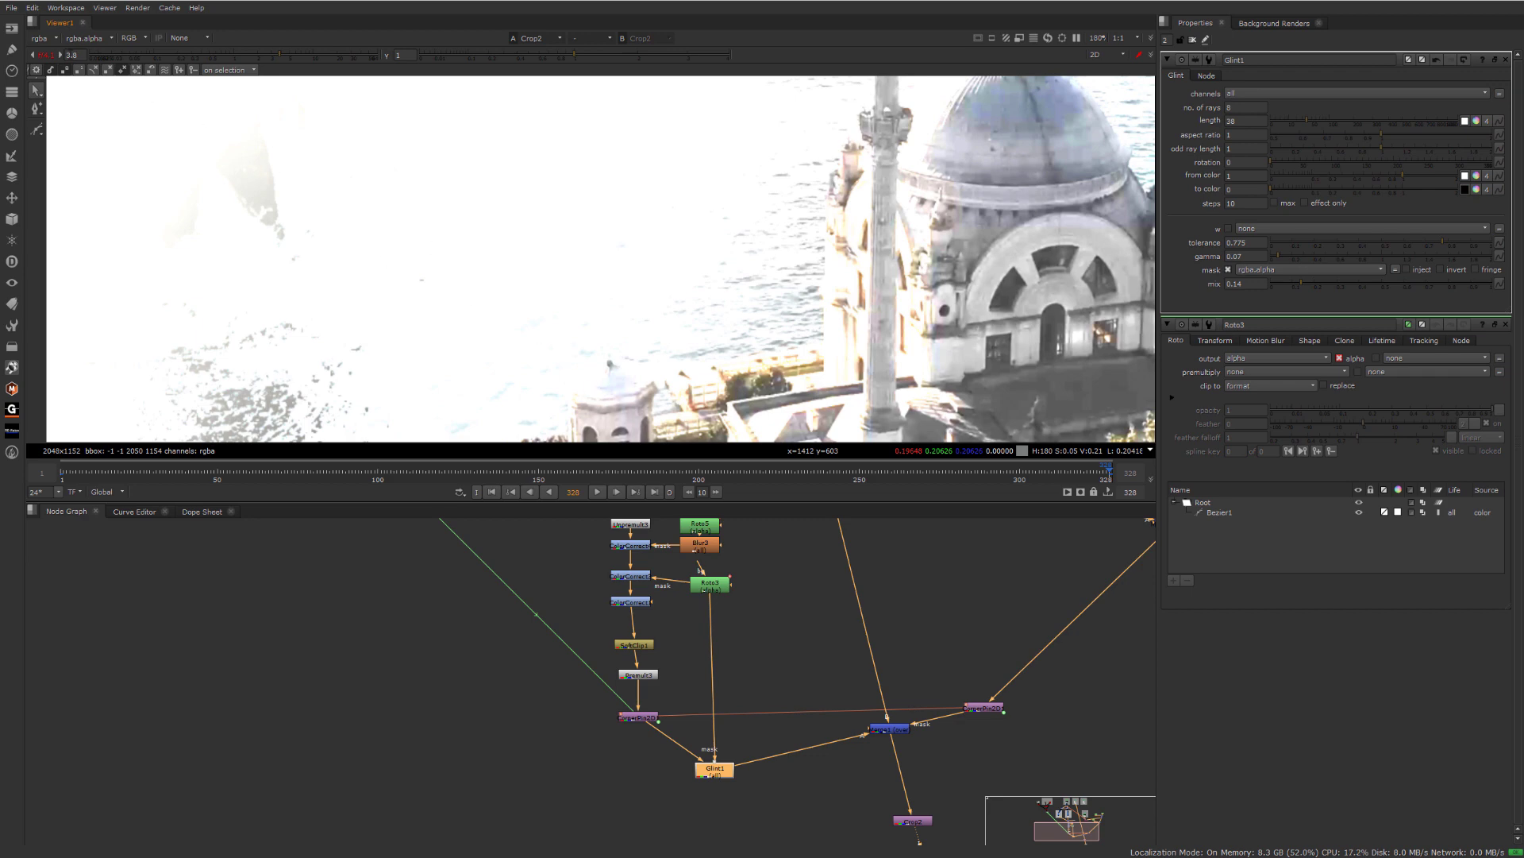
left_click(45, 56)
middle_click_drag(146, 309, 565, 225)
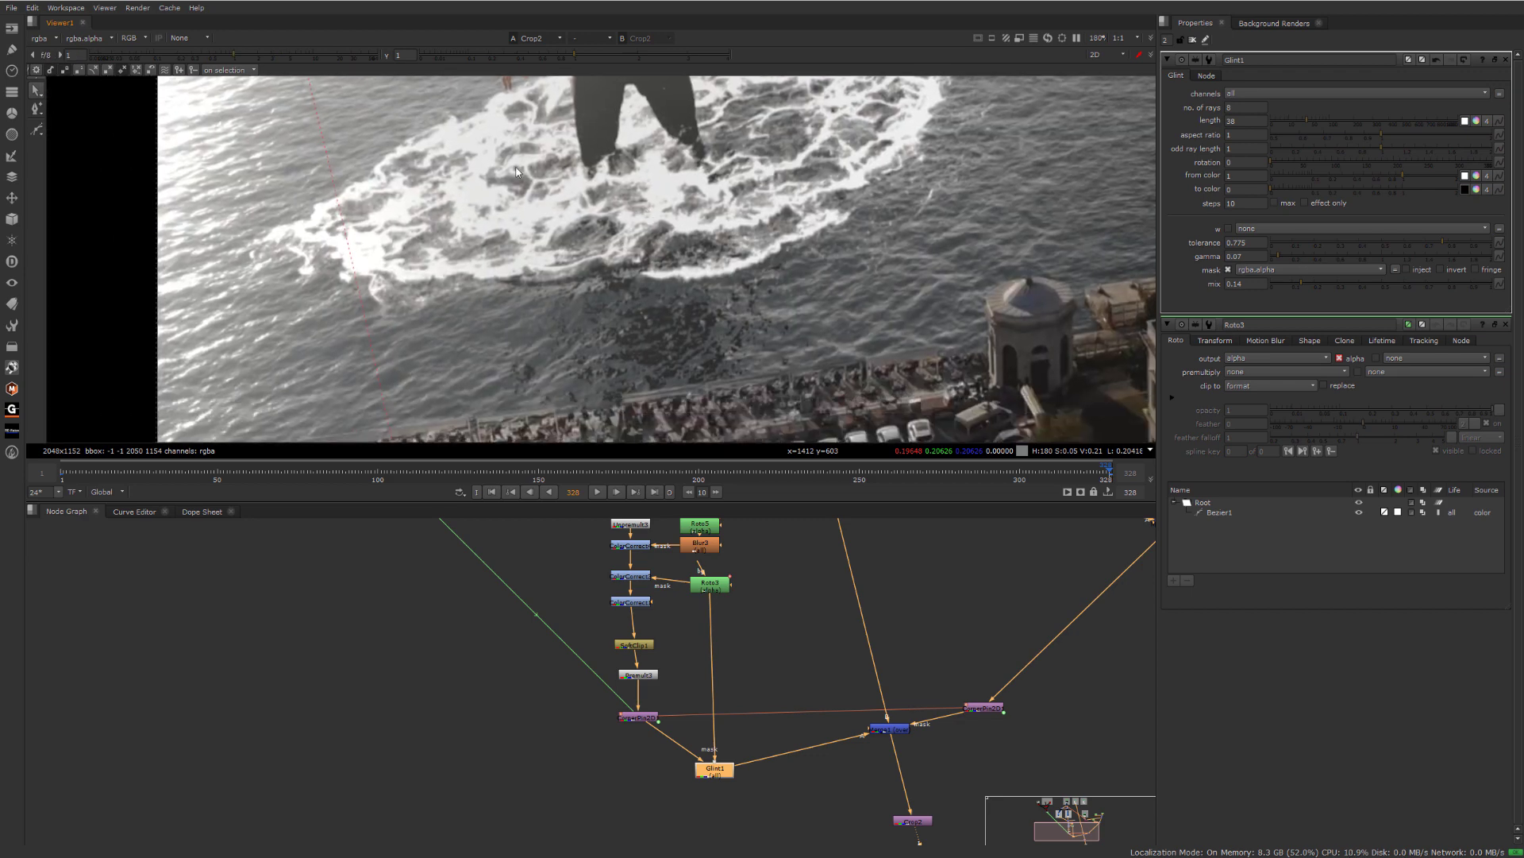
- Add a Sapphire S_JpegDamage node between the Glint and the merge
left_click(12, 410)
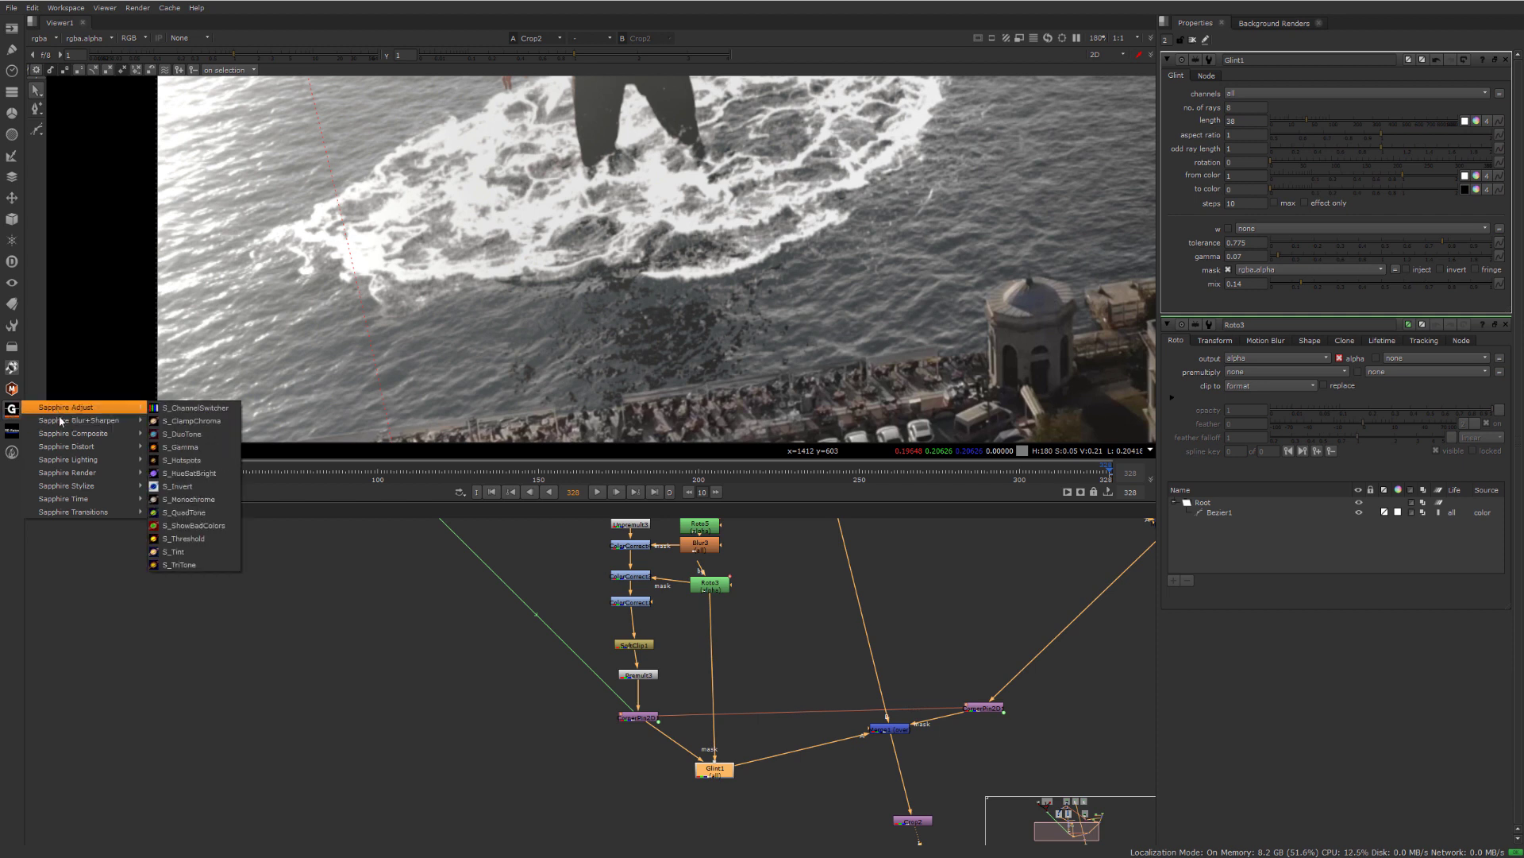
mouse_move(97, 461)
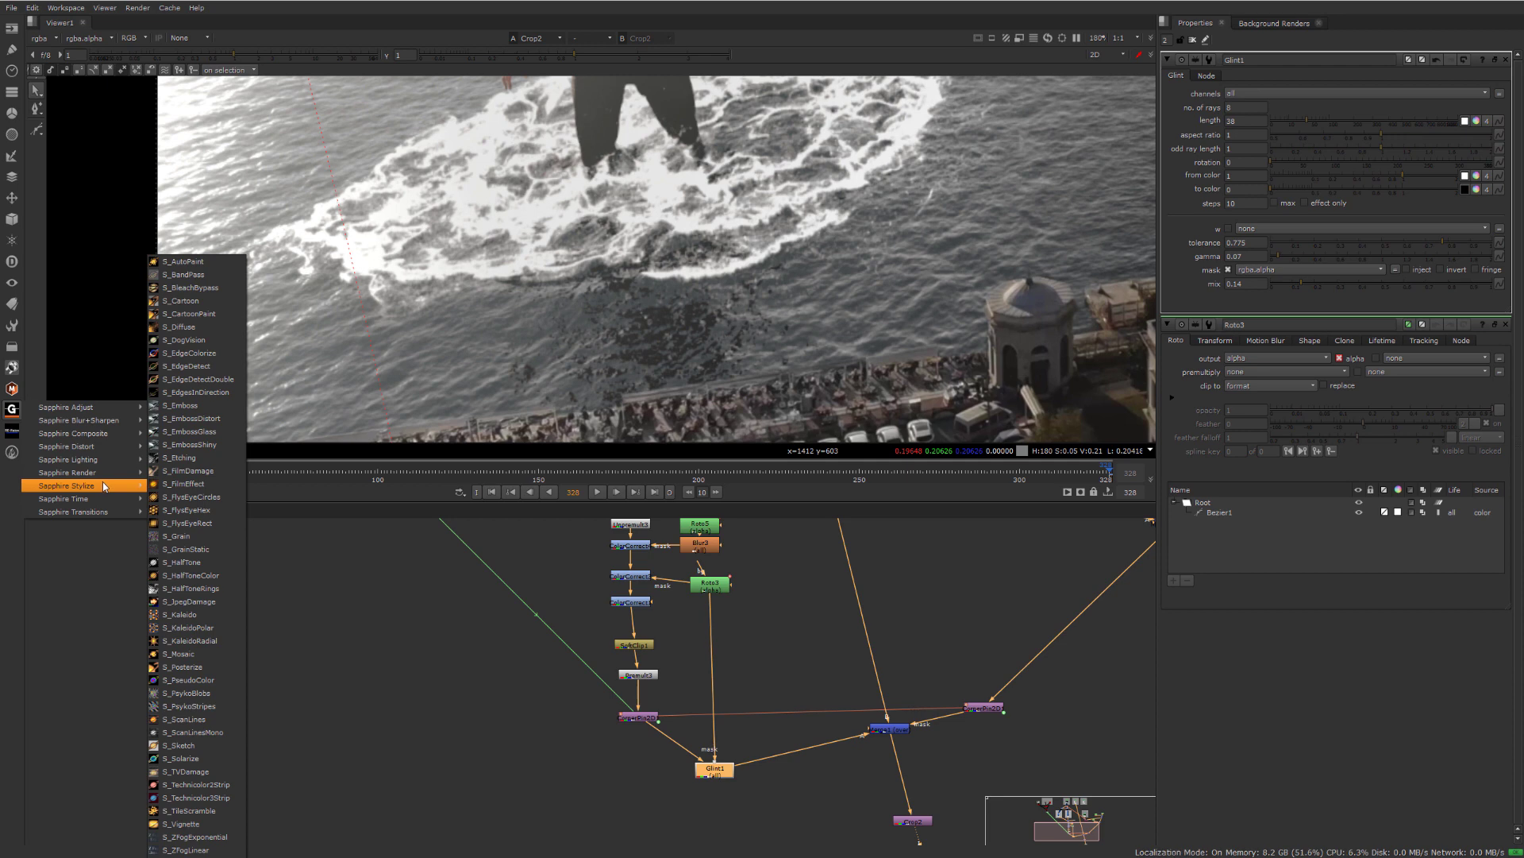
left_click(191, 602)
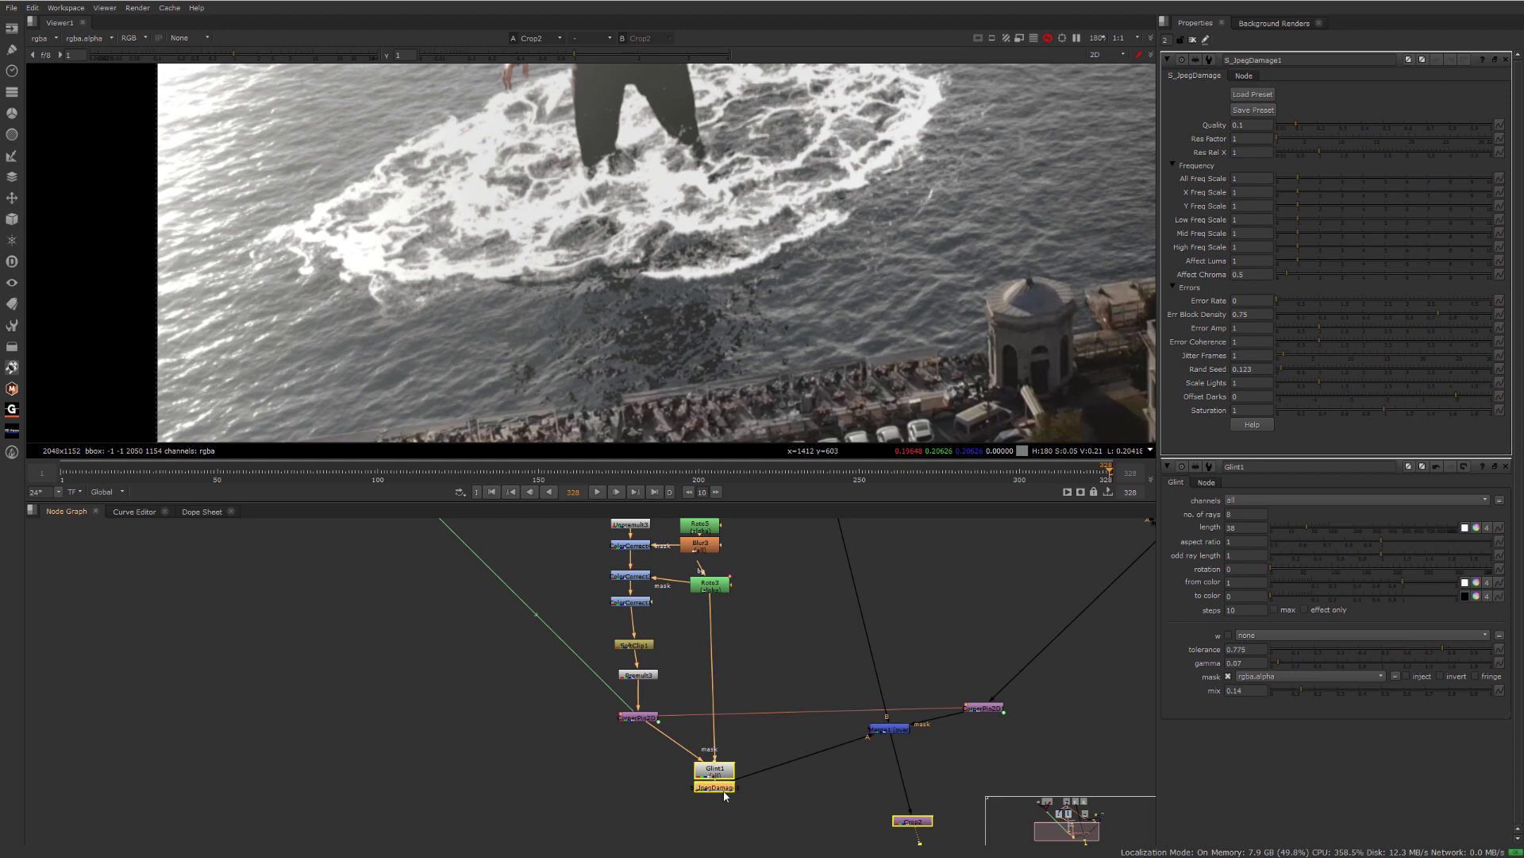
middle_click_drag(809, 663, 773, 583)
scroll(689, 288, "up", 5)
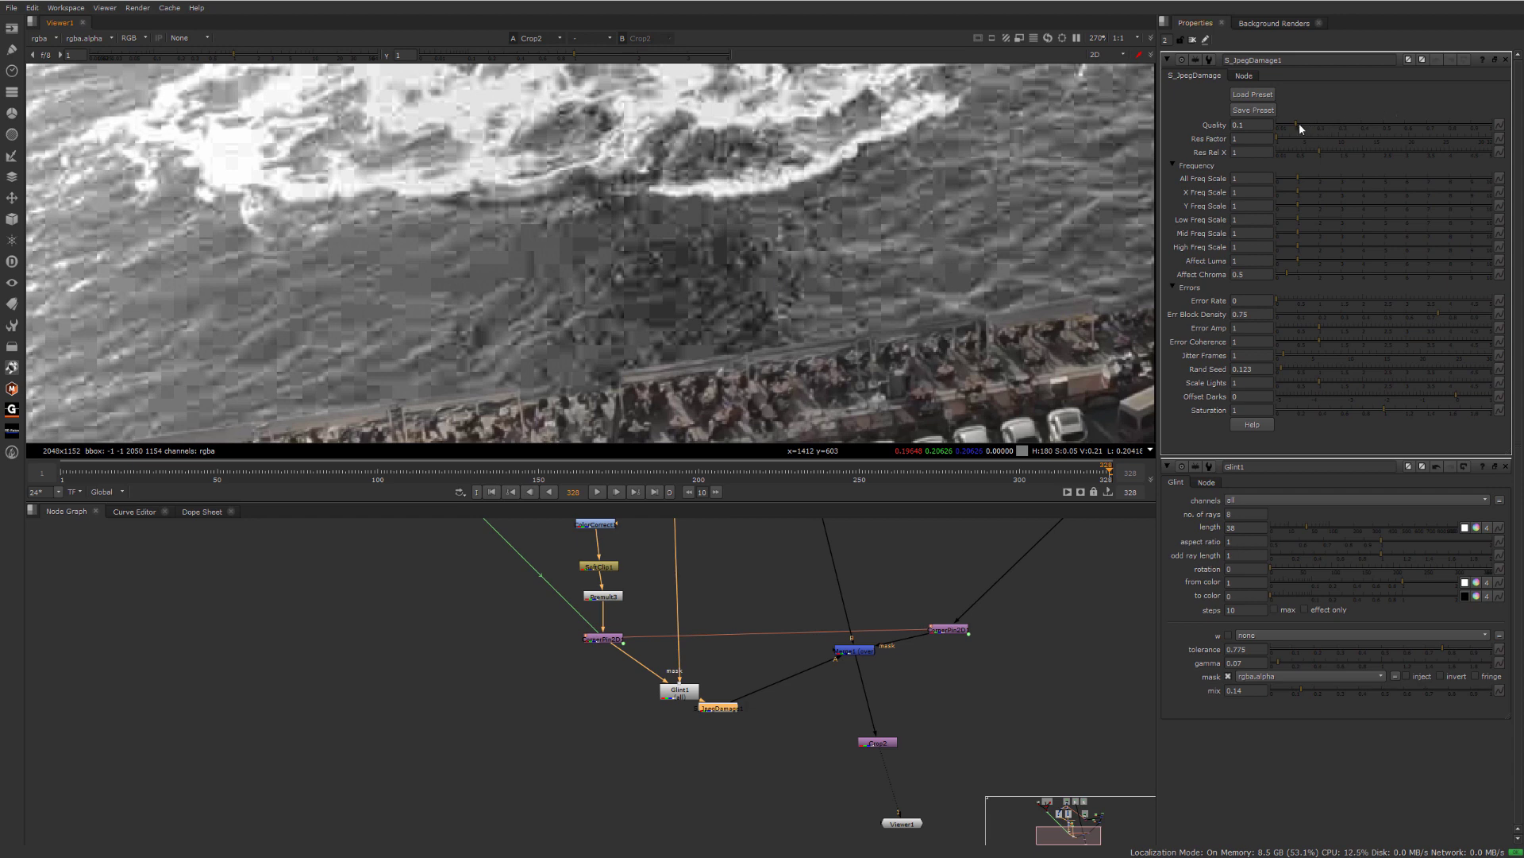
- Set the JPEG damage quality to 0.8 and check the shoreline, the water and the foam
left_click_drag(1299, 124, 1421, 123)
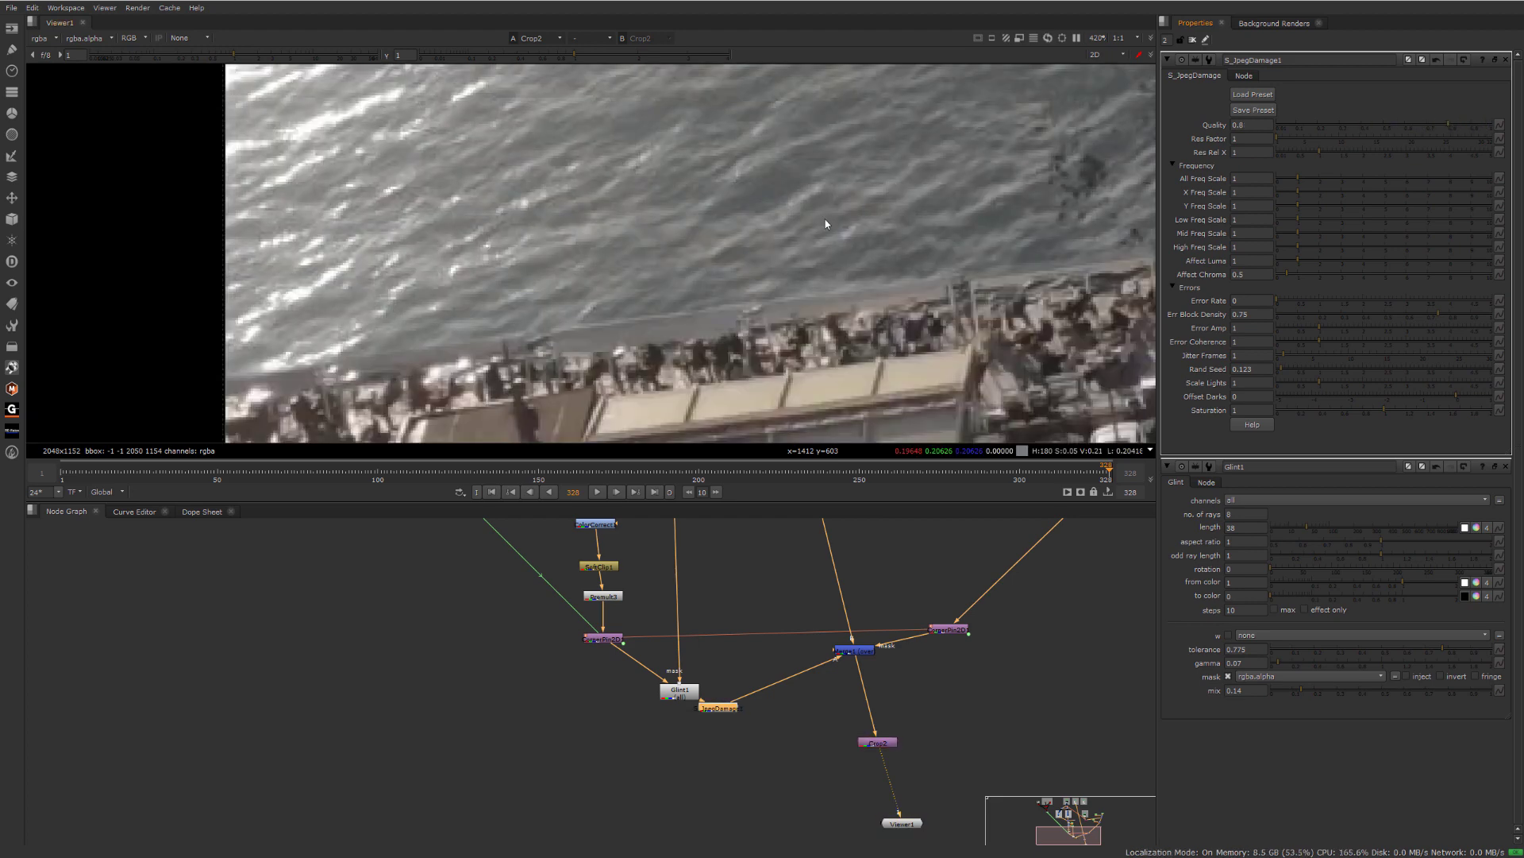
scroll(825, 224, "down", 2)
middle_click_drag(769, 220, 689, 240)
scroll(619, 279, "up", 2)
scroll(688, 331, "down", 2)
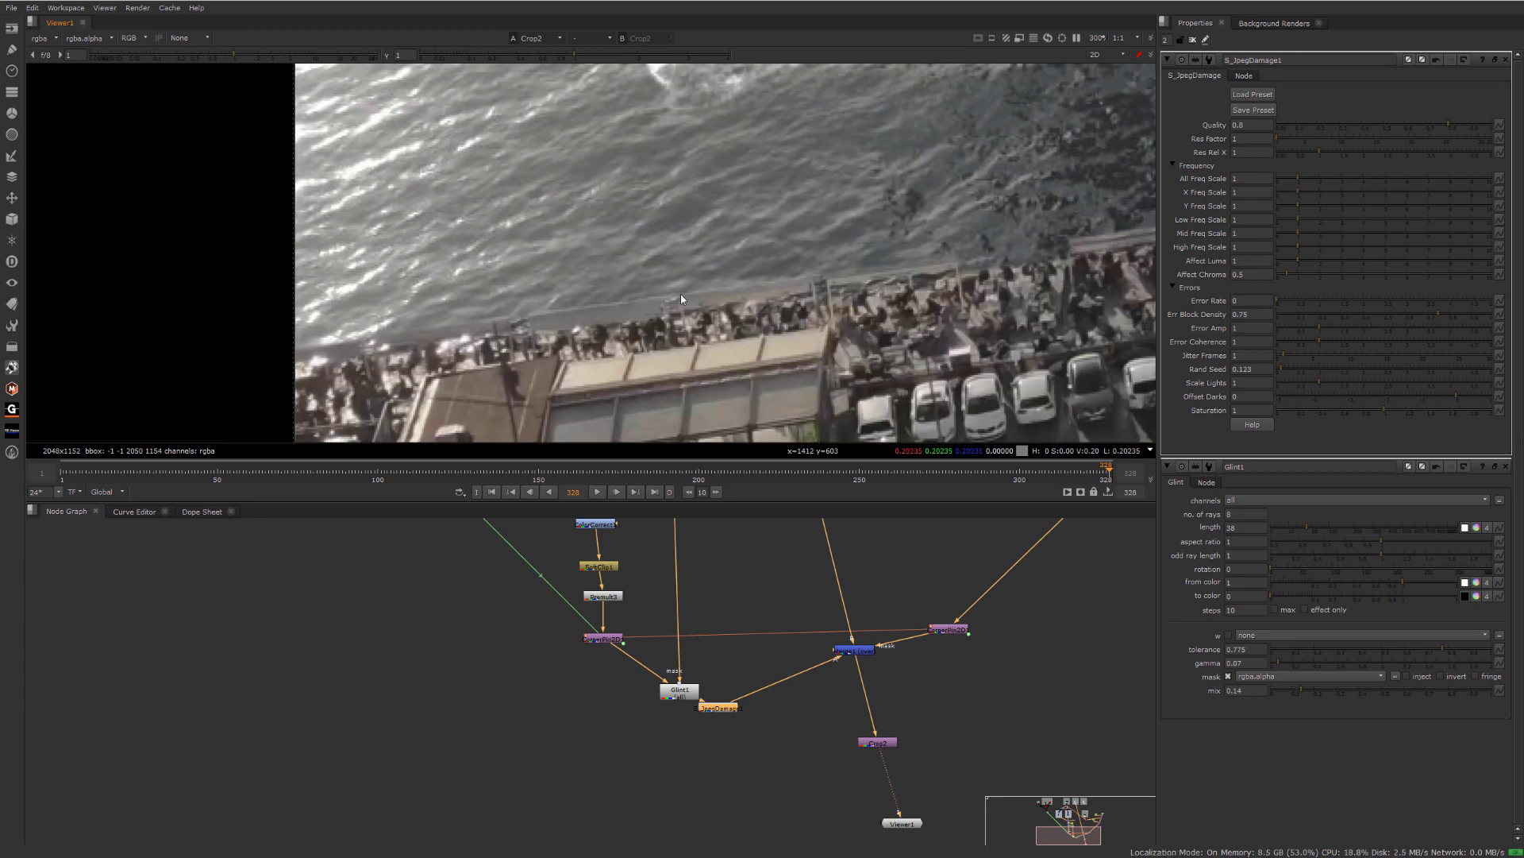
scroll(697, 234, "down", 4)
scroll(675, 230, "up", 1)
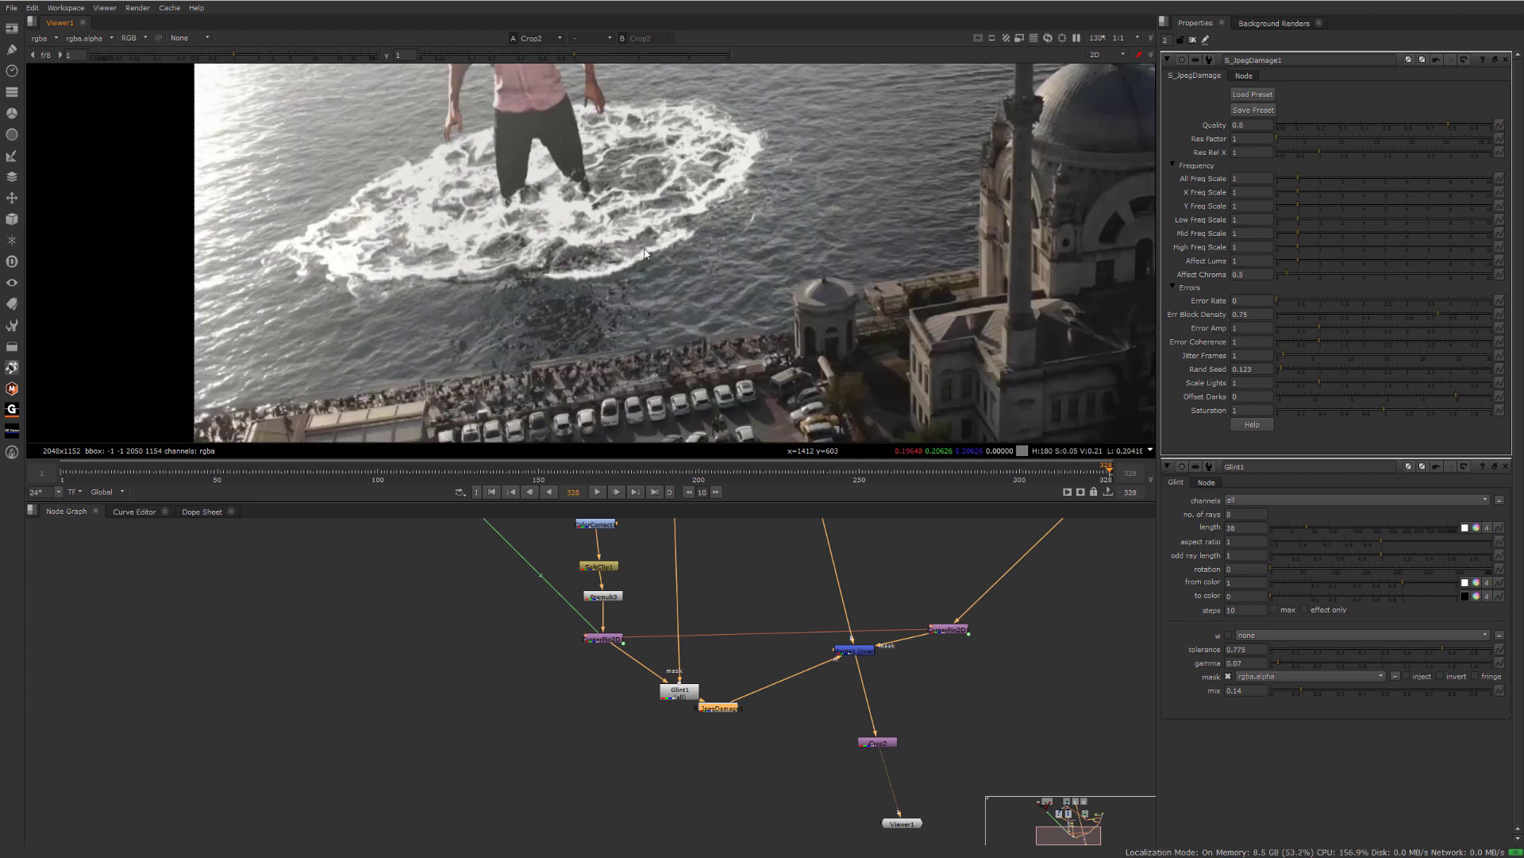
middle_click_drag(680, 214, 627, 300)
scroll(628, 302, "up", 4)
scroll(579, 314, "down", 2)
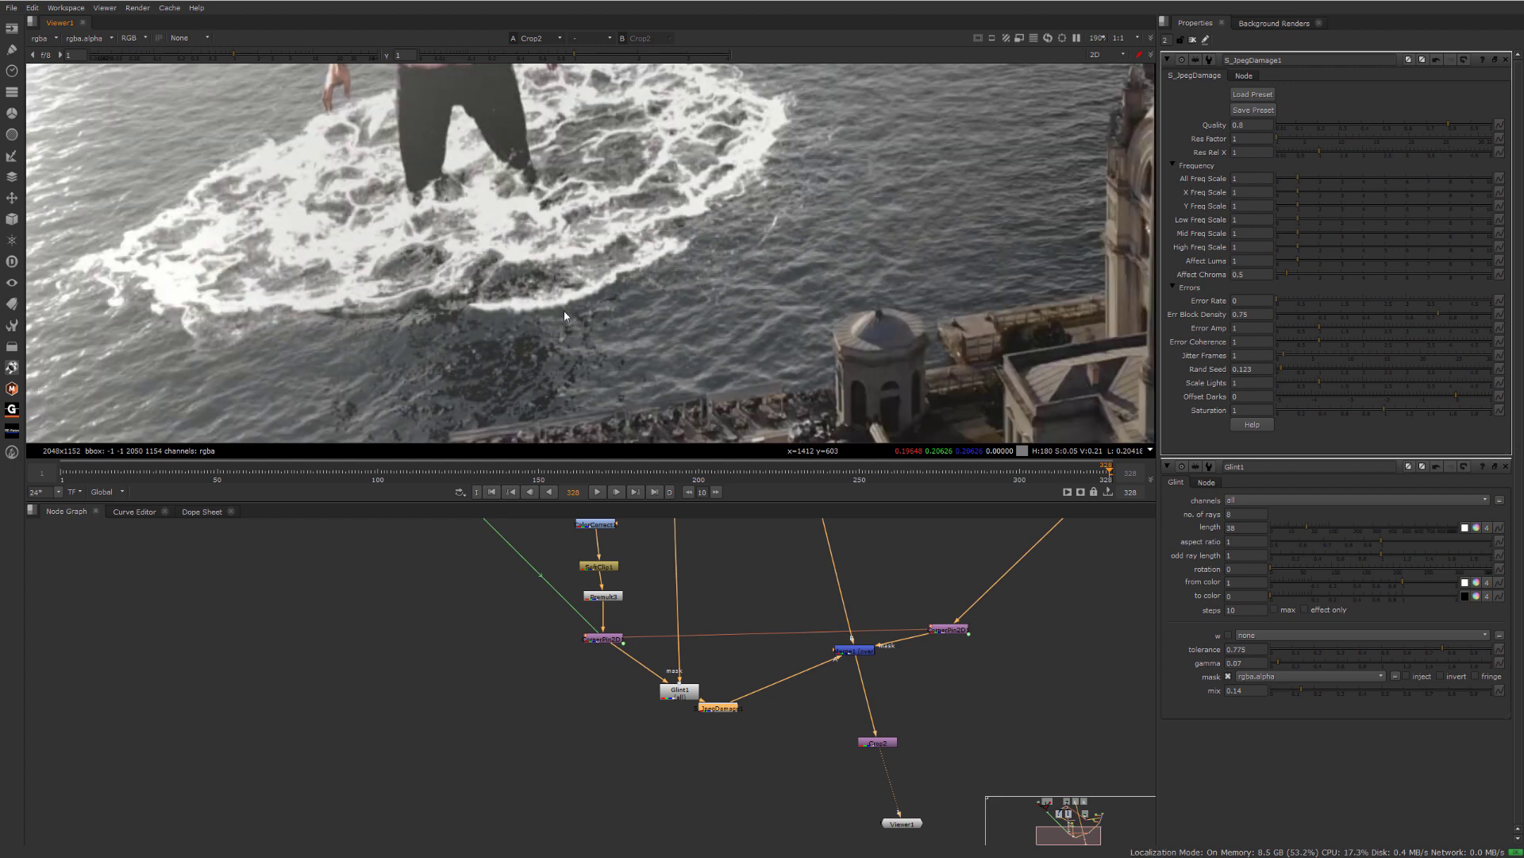
scroll(566, 315, "down", 3)
middle_click_drag(616, 239, 591, 305)
key("f")
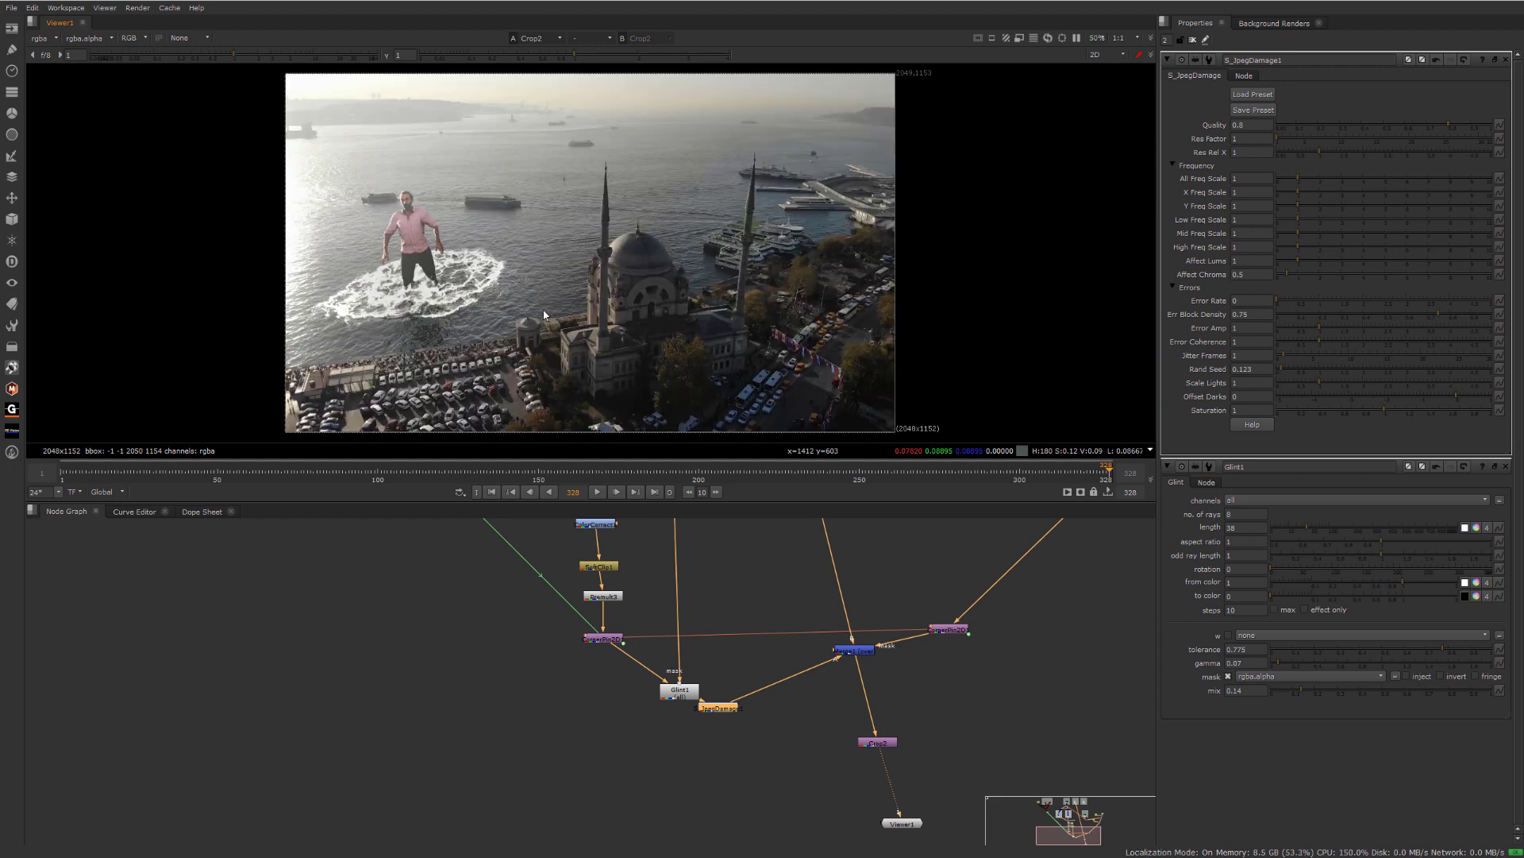
- Toggle the merge off and on to compare the original plate with the composited man and foam
left_click(855, 653)
key("d")
key("d")
key("d")
key("d")
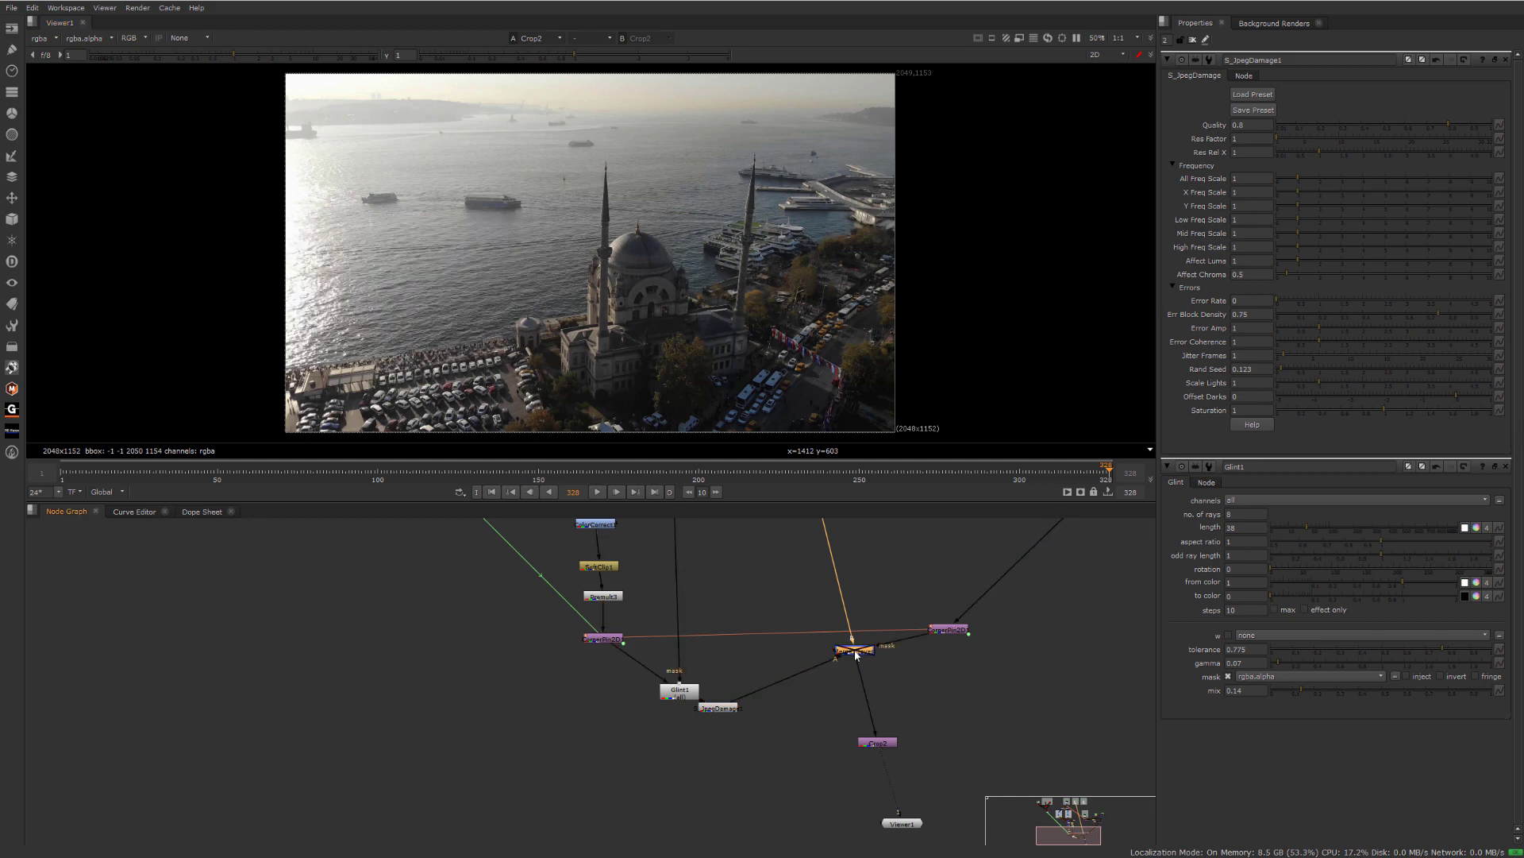
scroll(498, 322, "up", 3)
key("d")
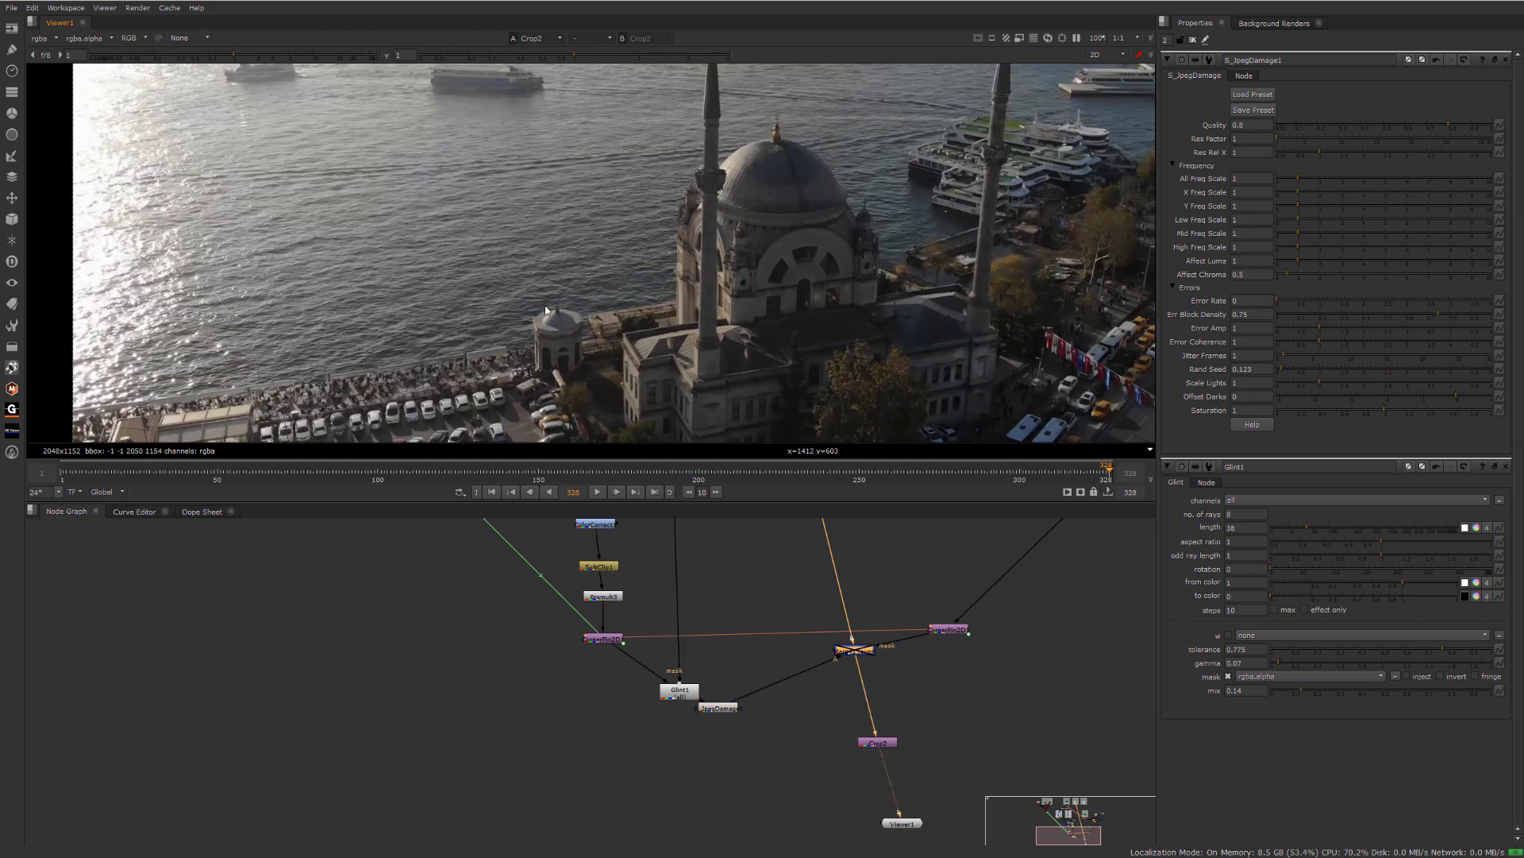
key("d")
scroll(492, 336, "up", 2)
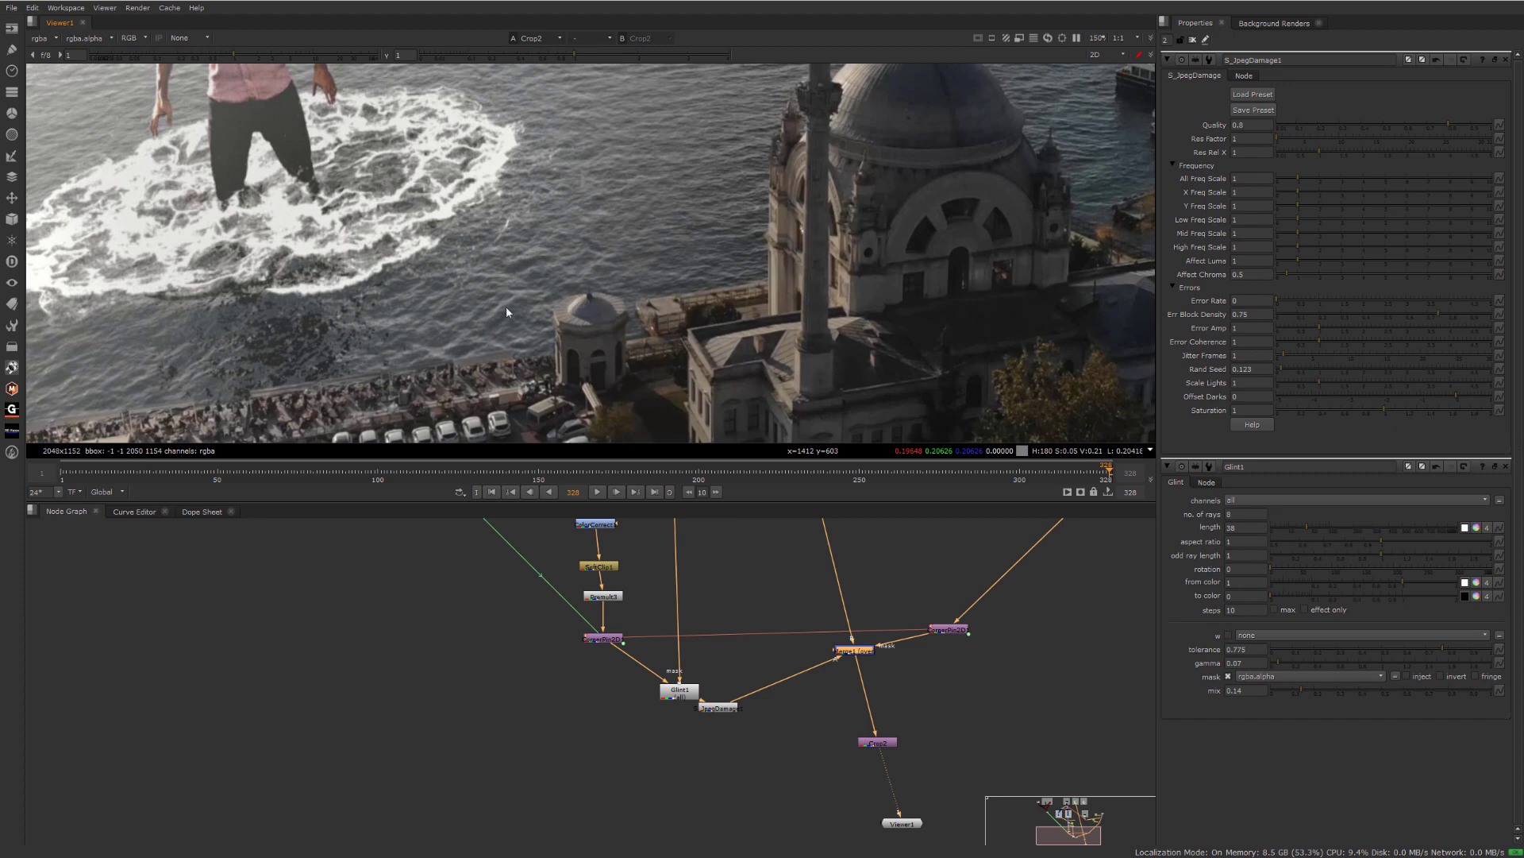
key("d")
scroll(557, 284, "down", 4)
key("d")
key("d")
key("d")
key("d")
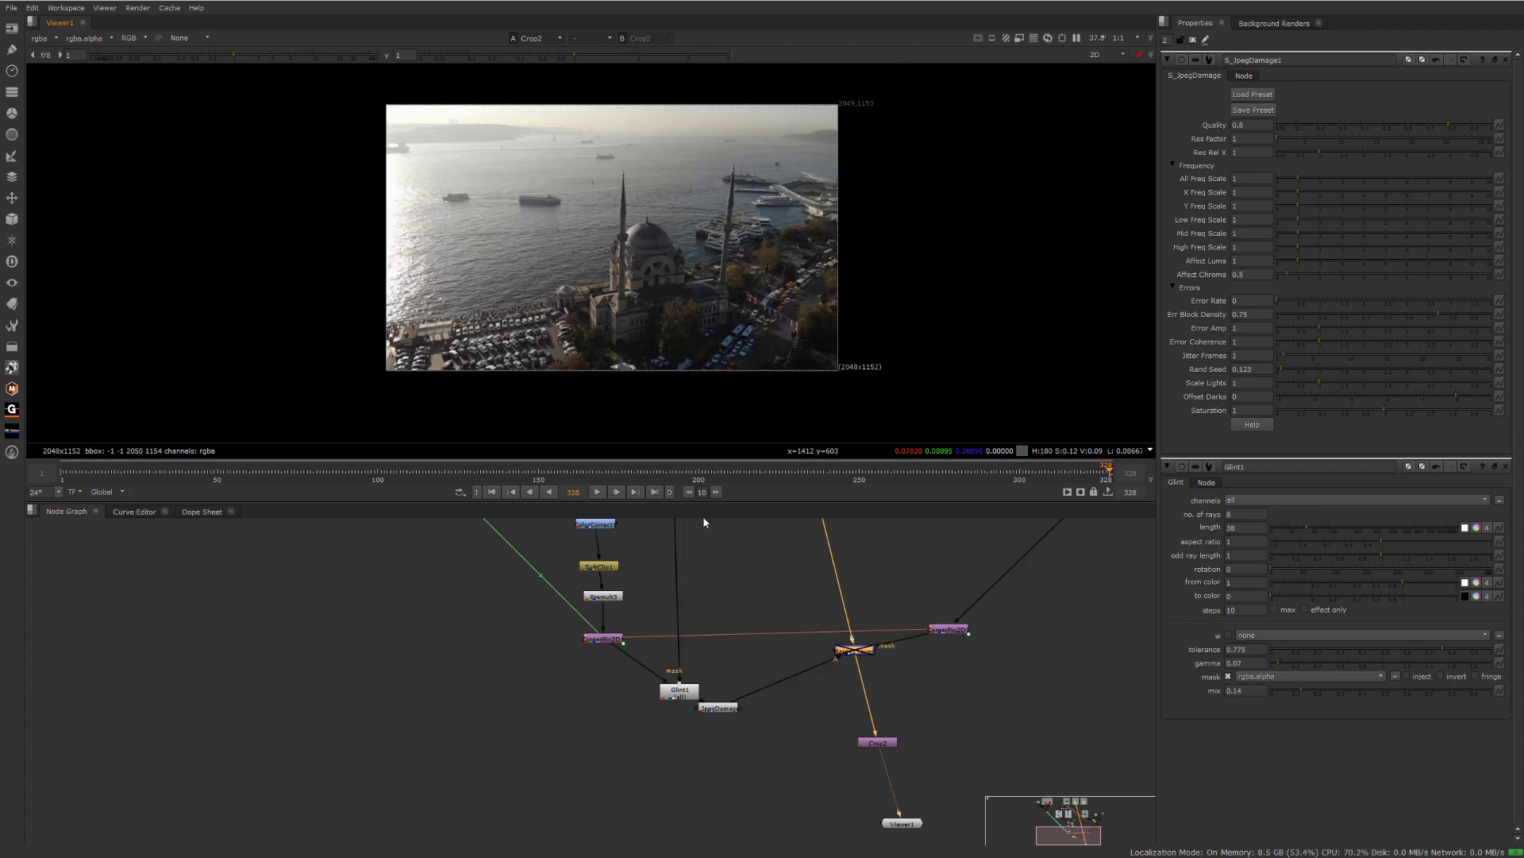
key("d")
- Toggle the first masked color correction below the Keymix to compare the man and foam, and go to the first frame
middle_click_drag(702, 520, 822, 772)
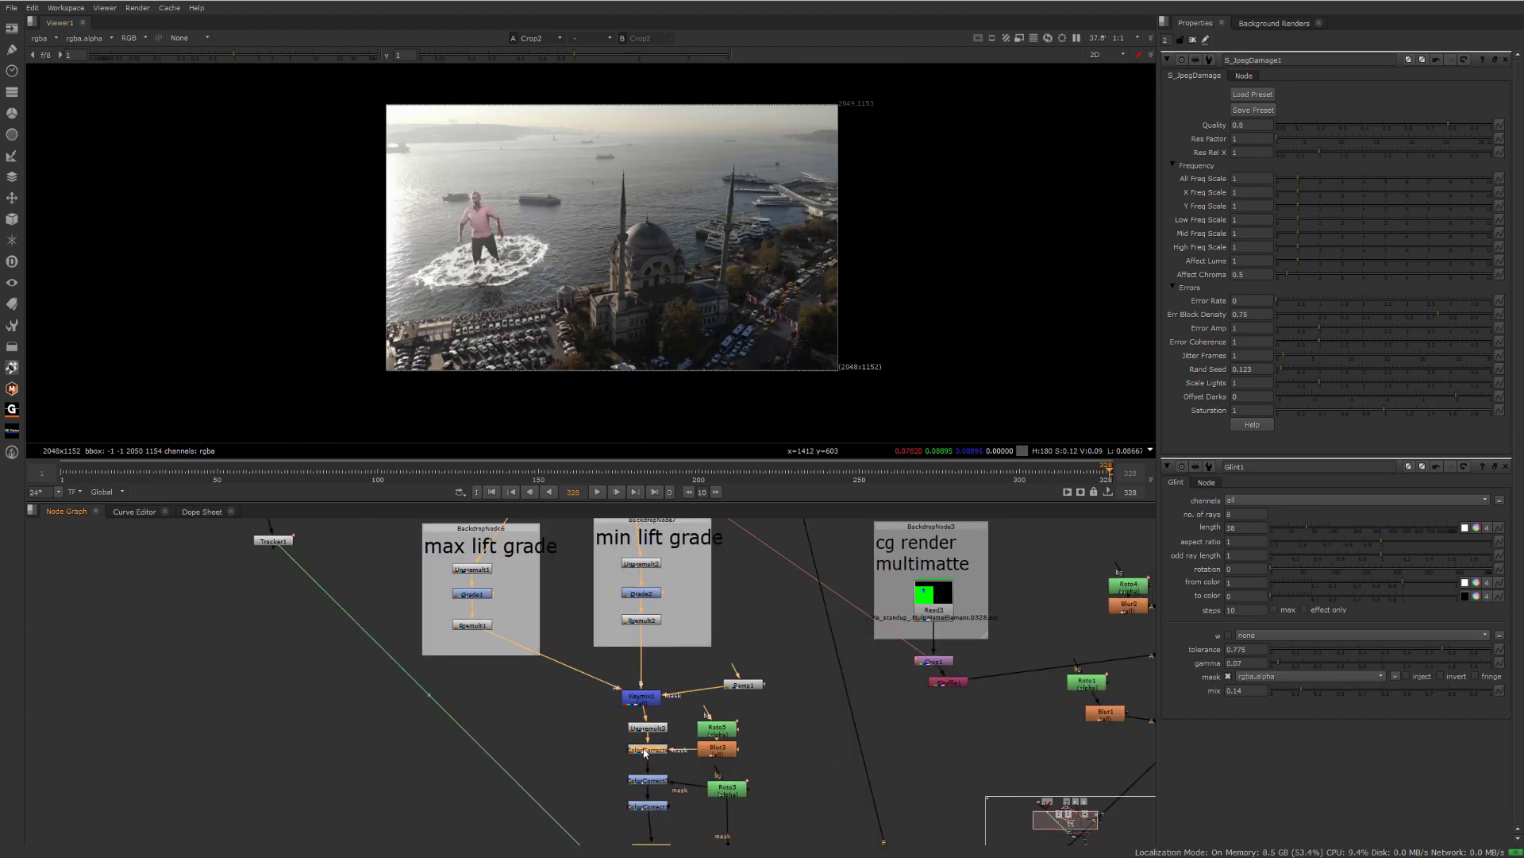
middle_click_drag(645, 753, 672, 630)
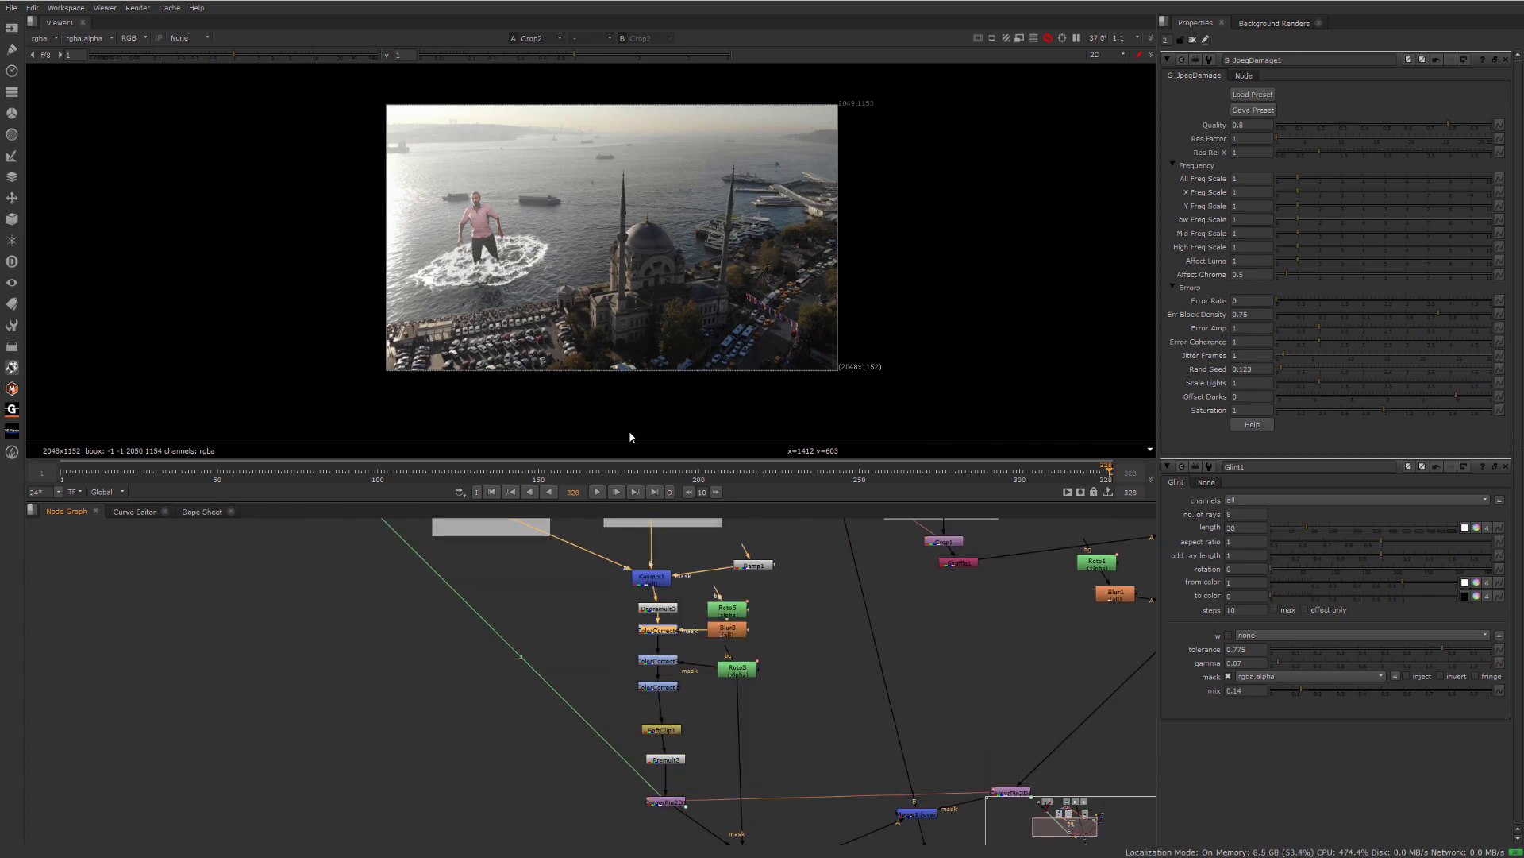
key("d")
scroll(559, 275, "up", 2)
key("d")
key("d")
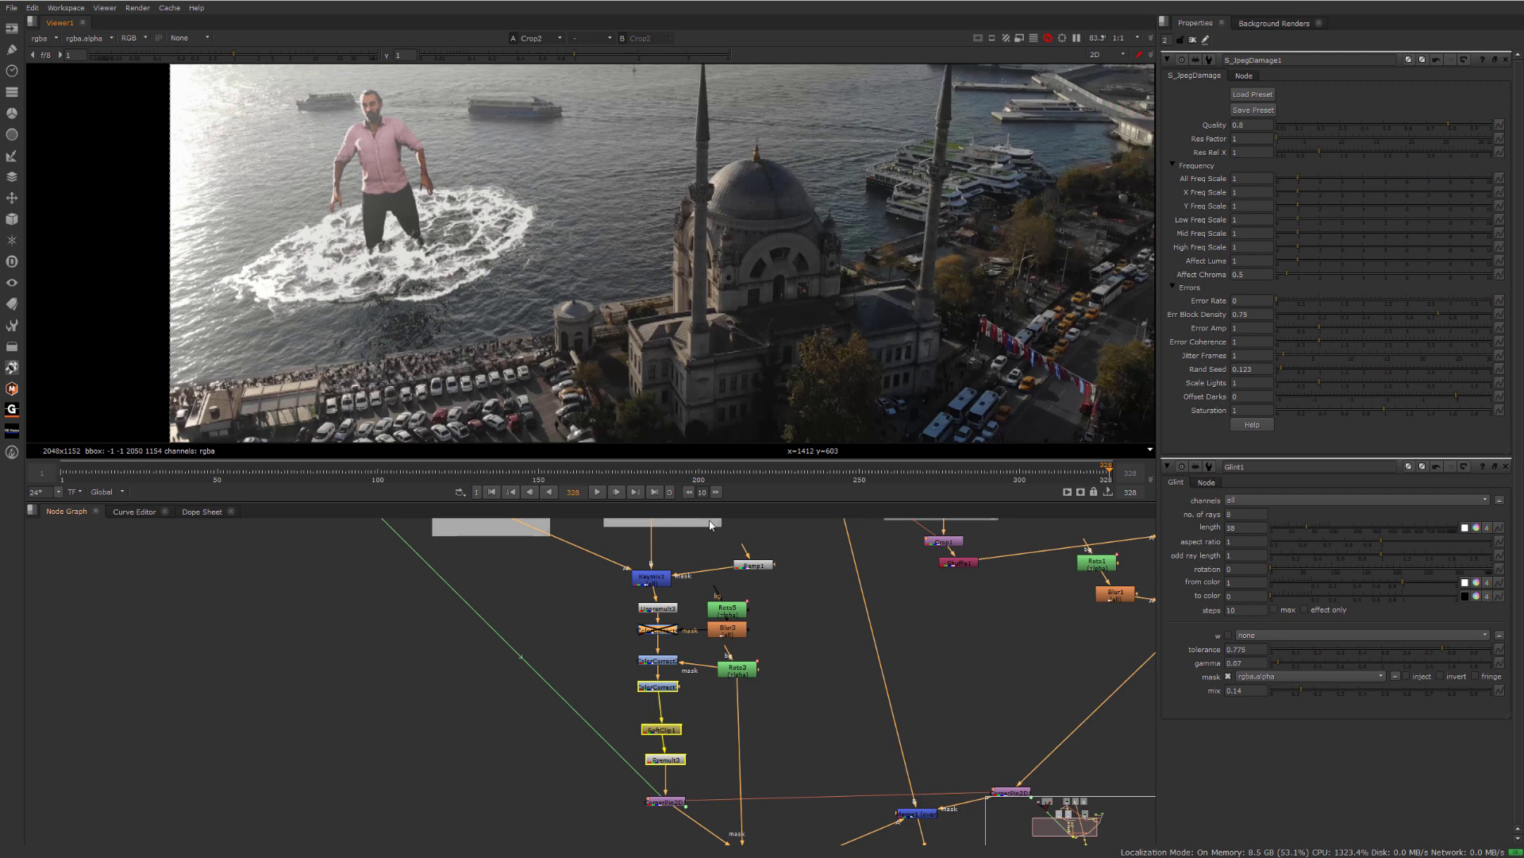
key("d")
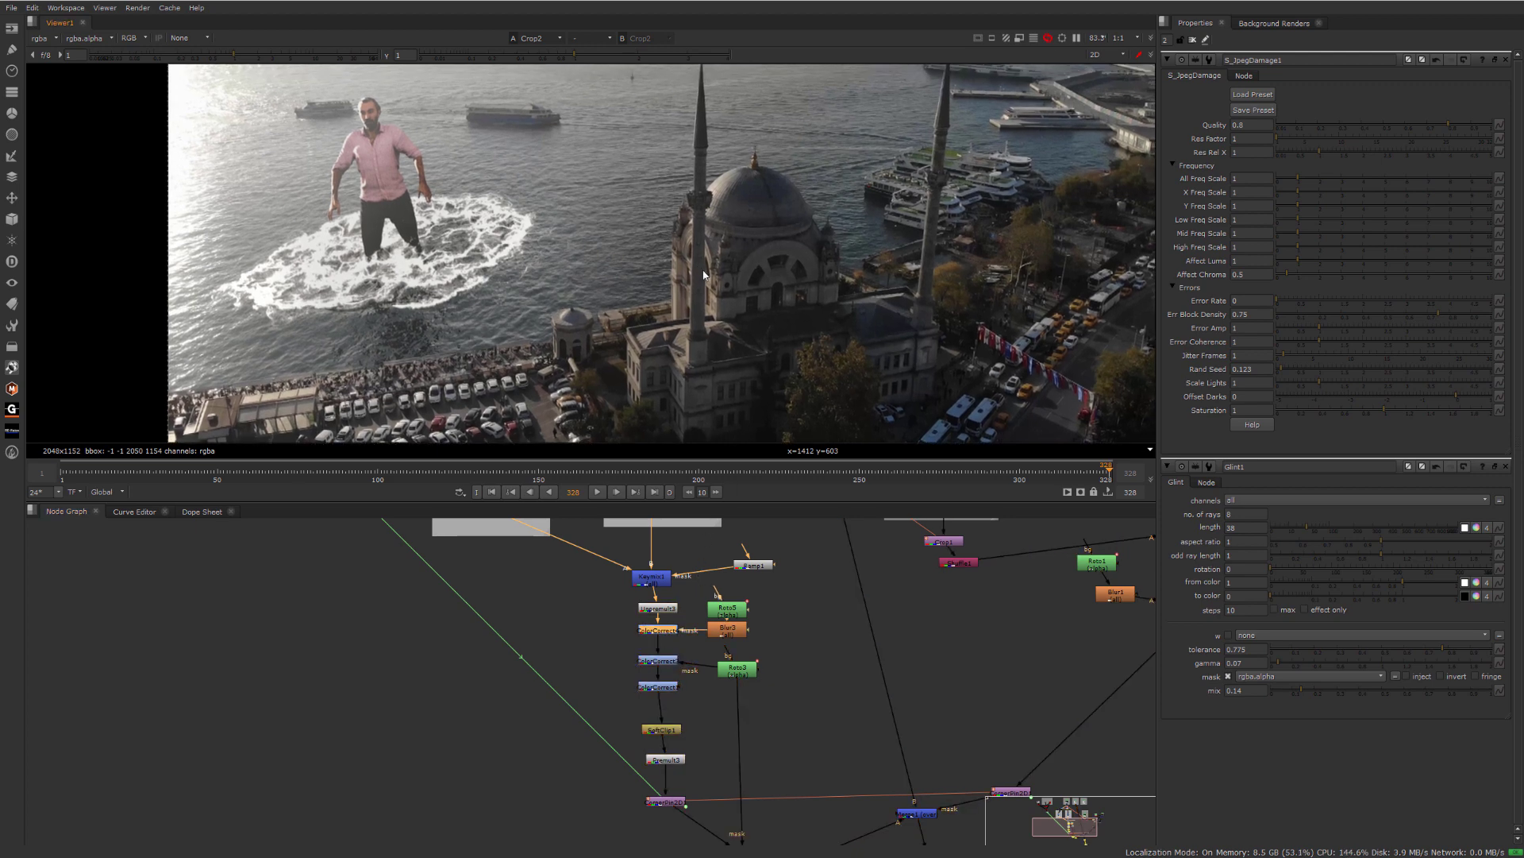
key("Home")
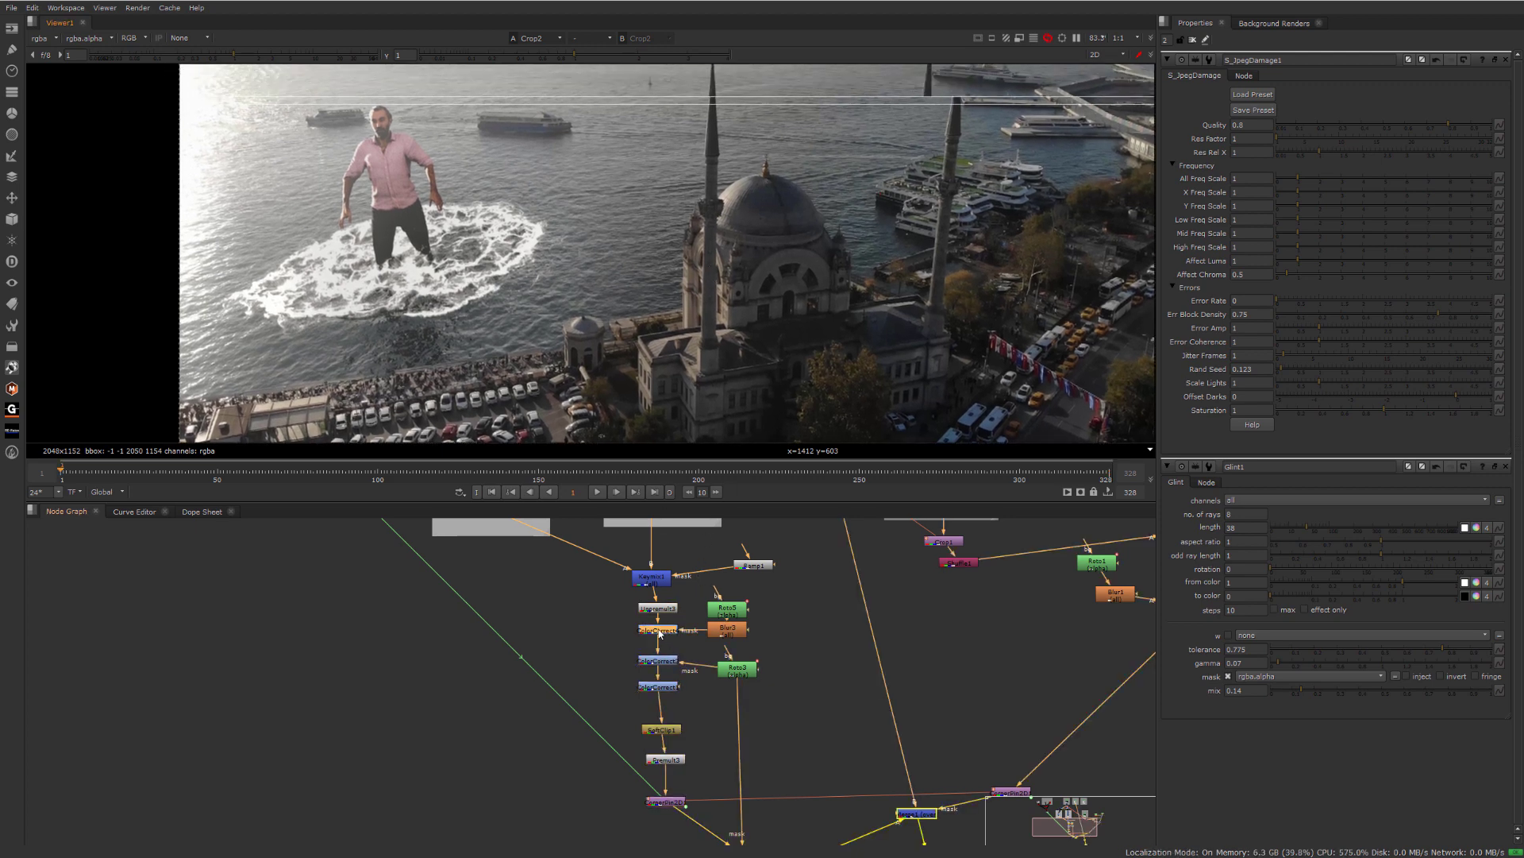
- Toggle the masked color correction below the Keymix on the first frame, and compare the shot's first and last frames
key("d")
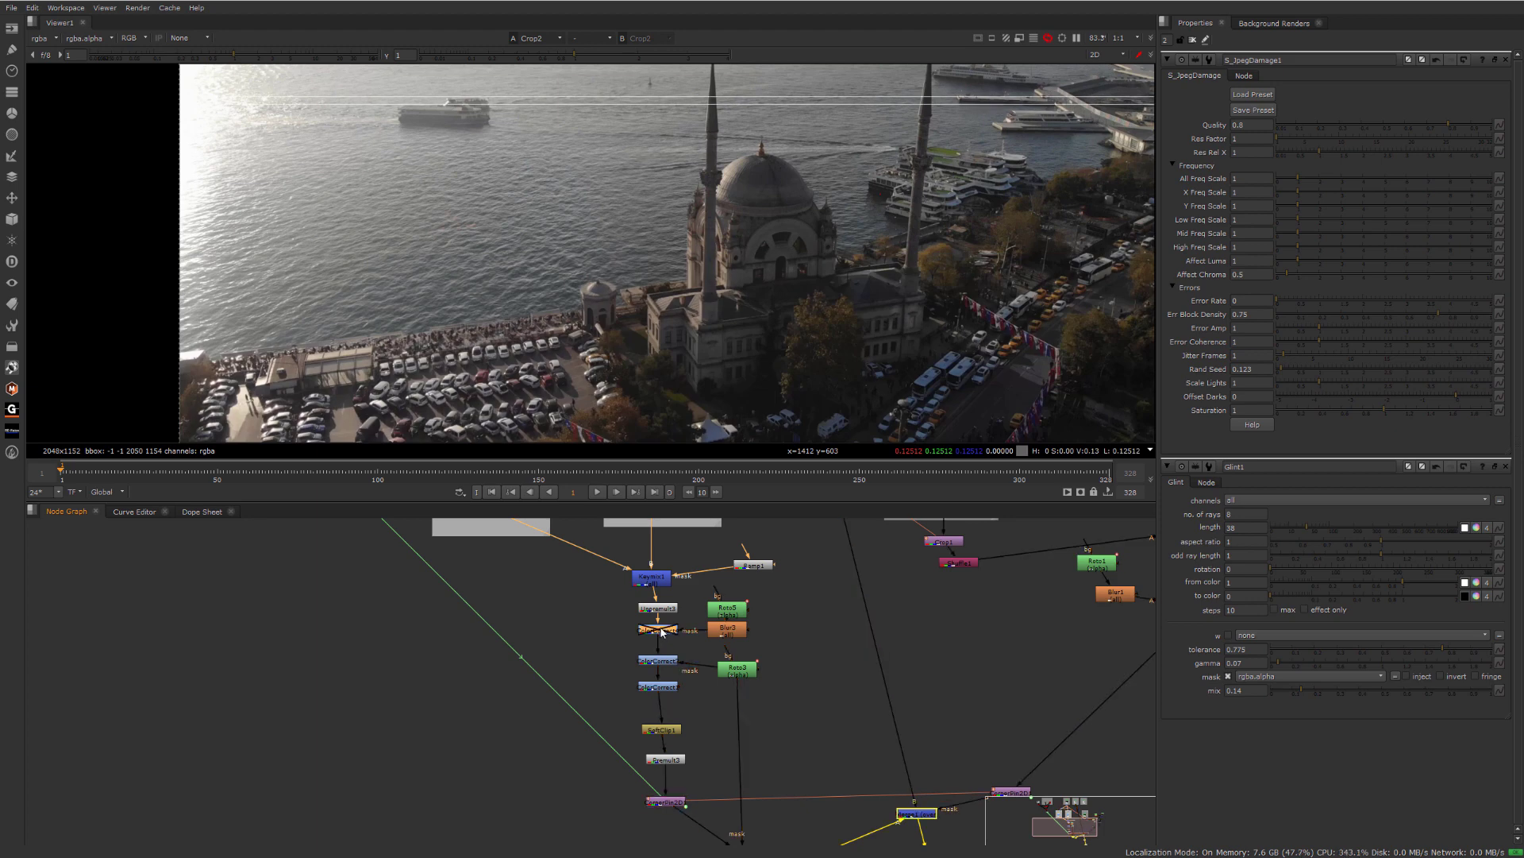
key("d")
key("d")
key("d")
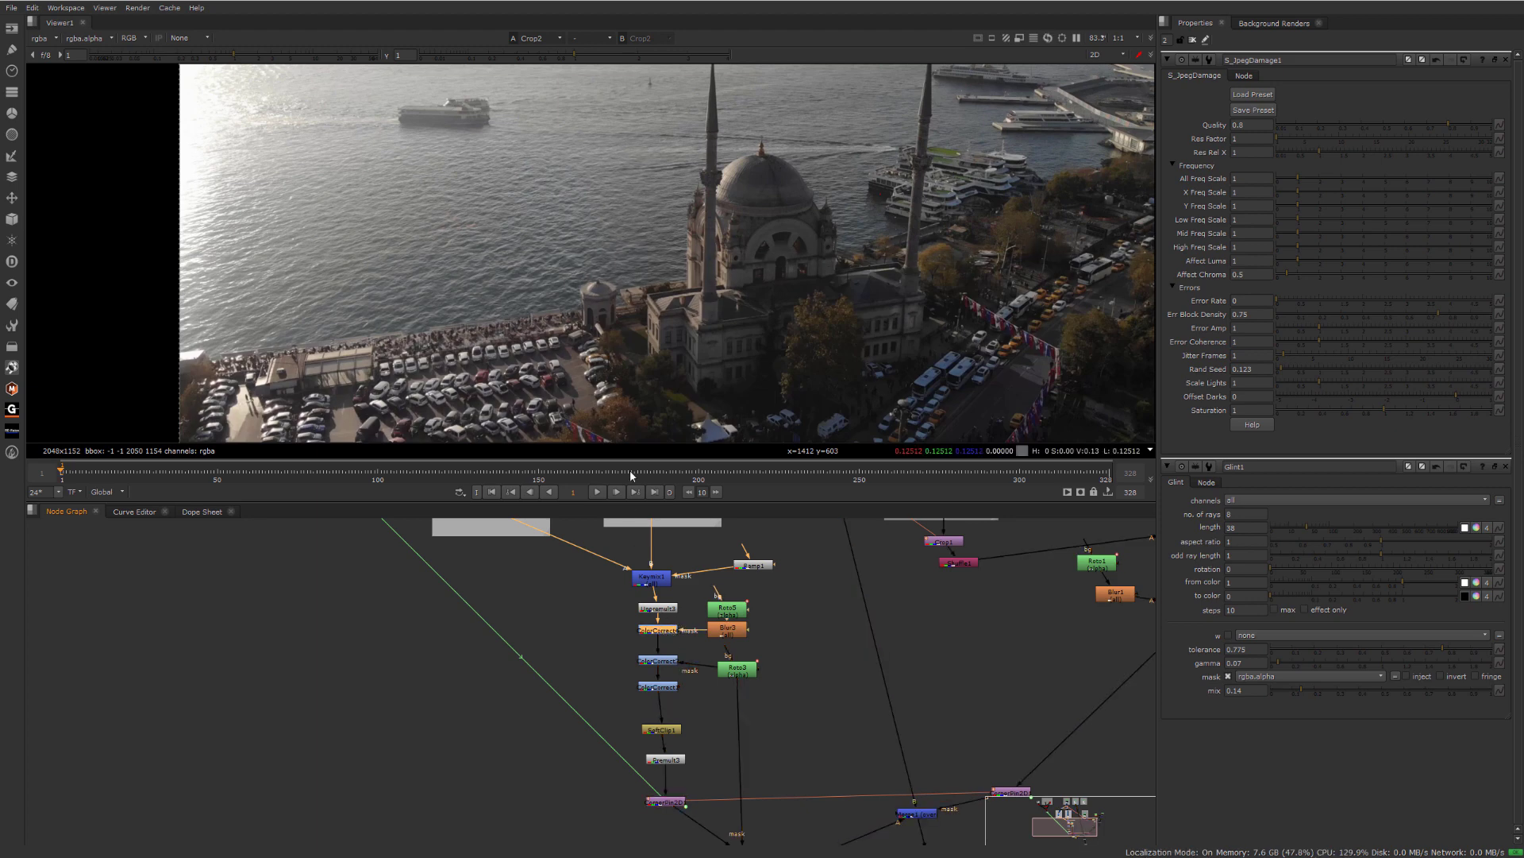
middle_click_drag(623, 281, 633, 284)
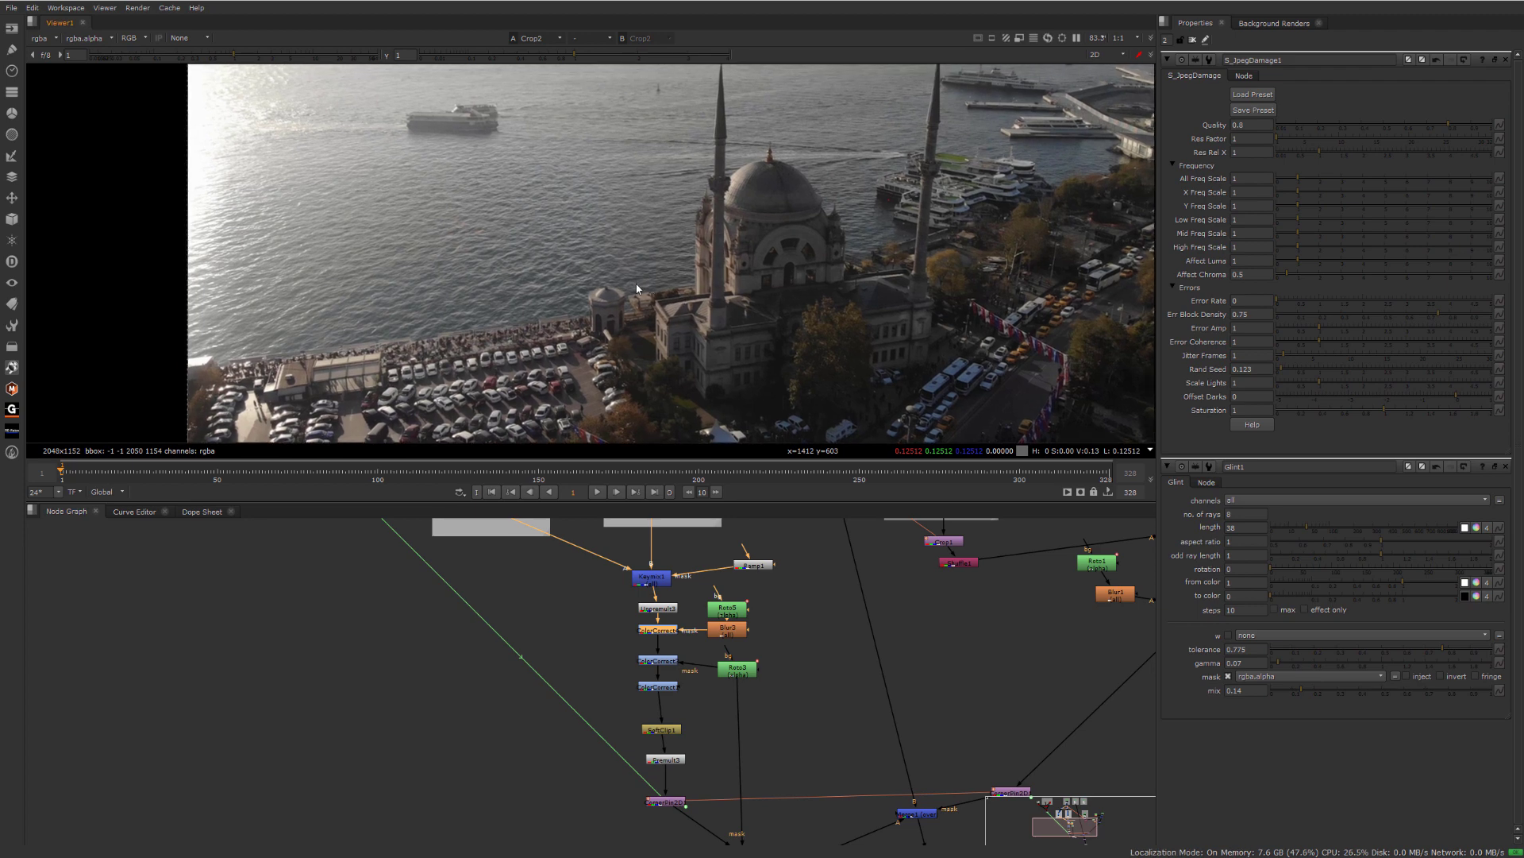
key("End")
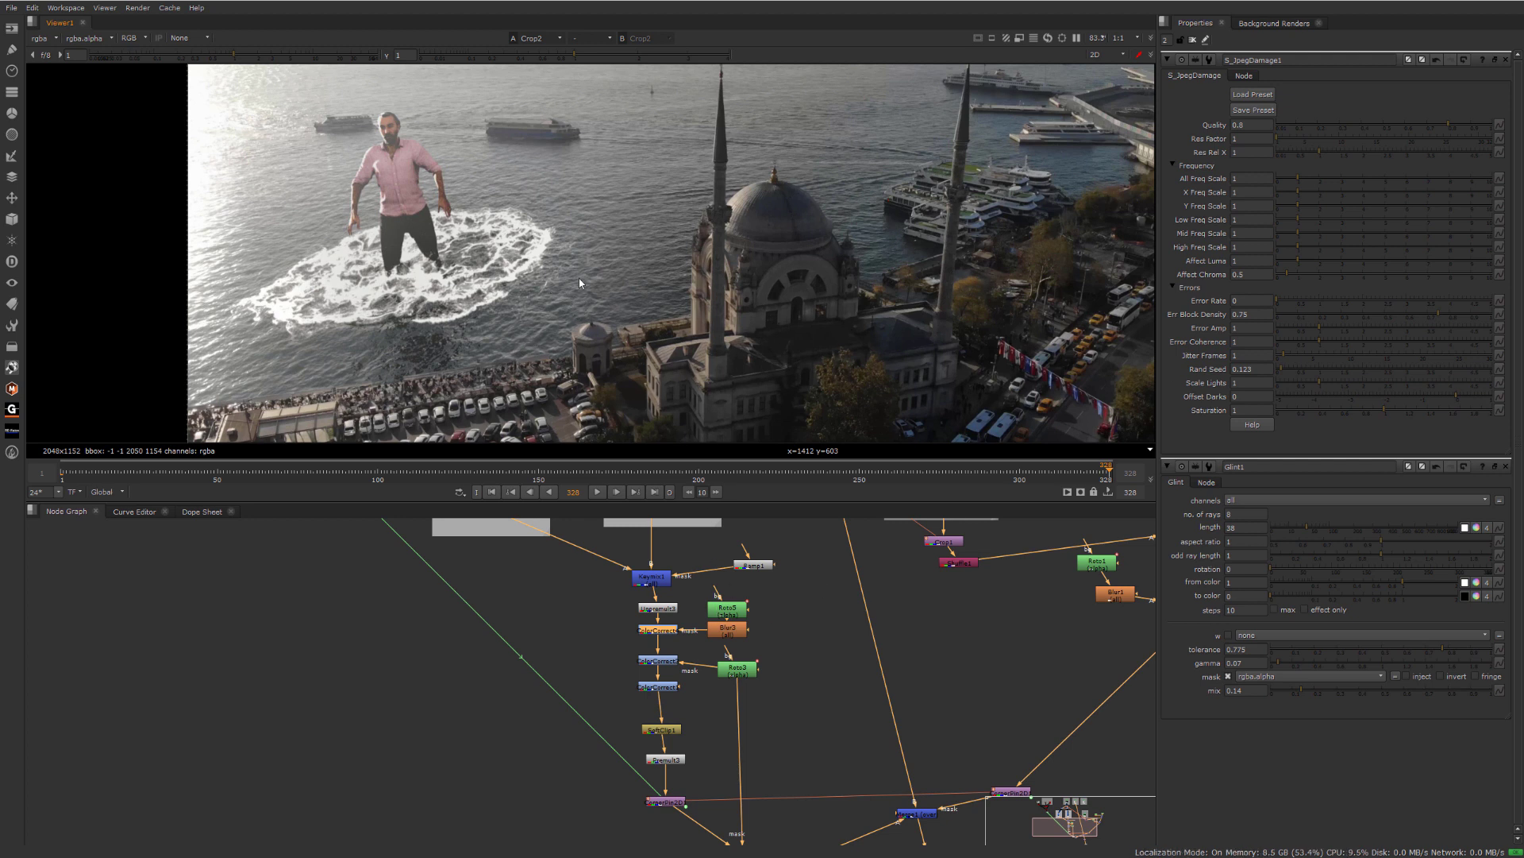
middle_click_drag(579, 278, 590, 292)
key("Home")
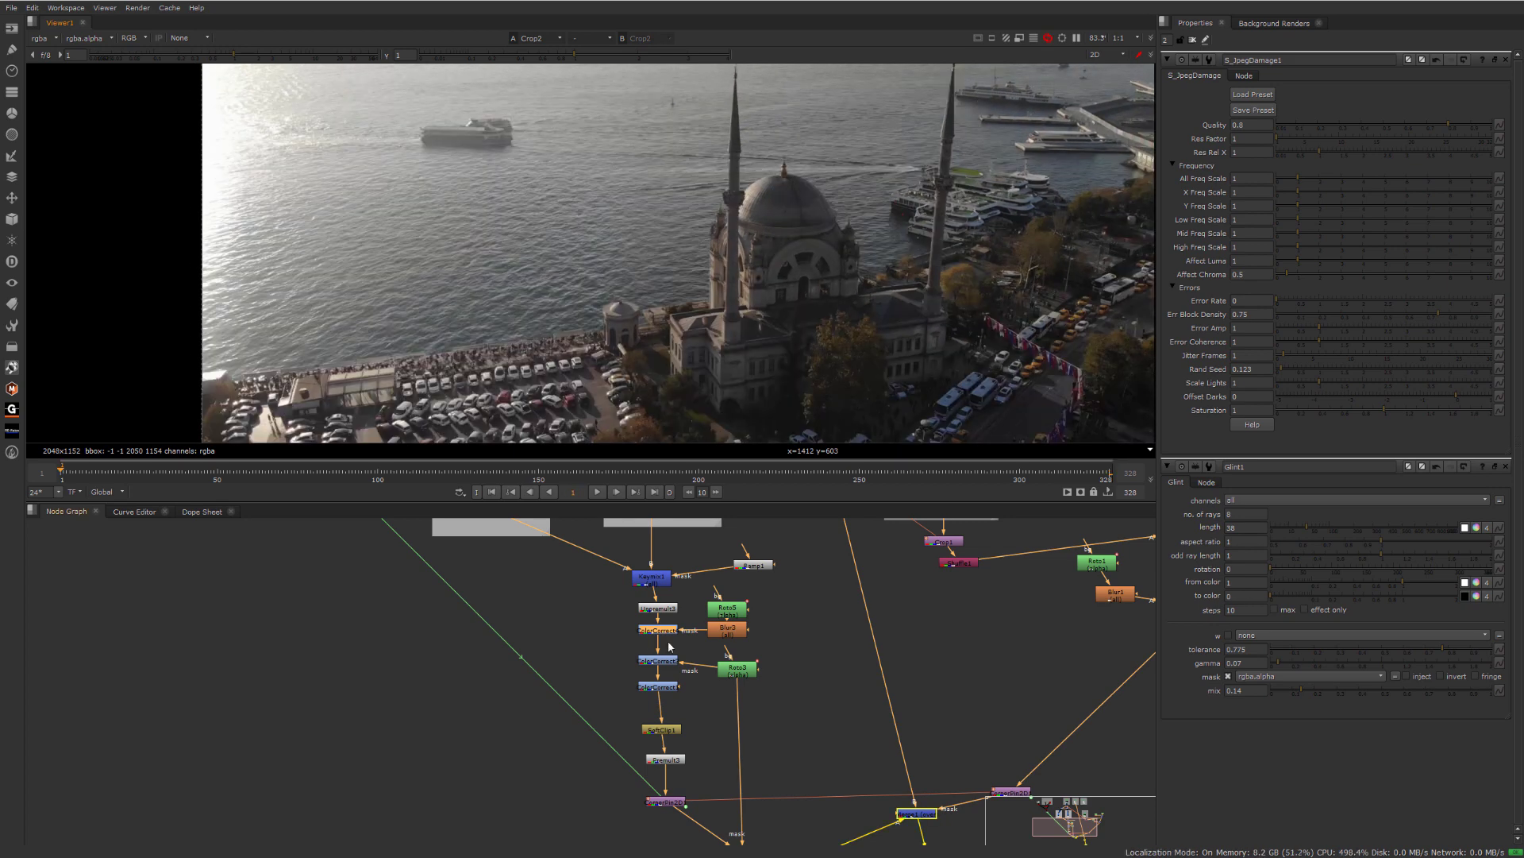
- Keyframe the mix of the masked color correction below the Keymix at 0 on the last frame
double_click(665, 635)
key("End")
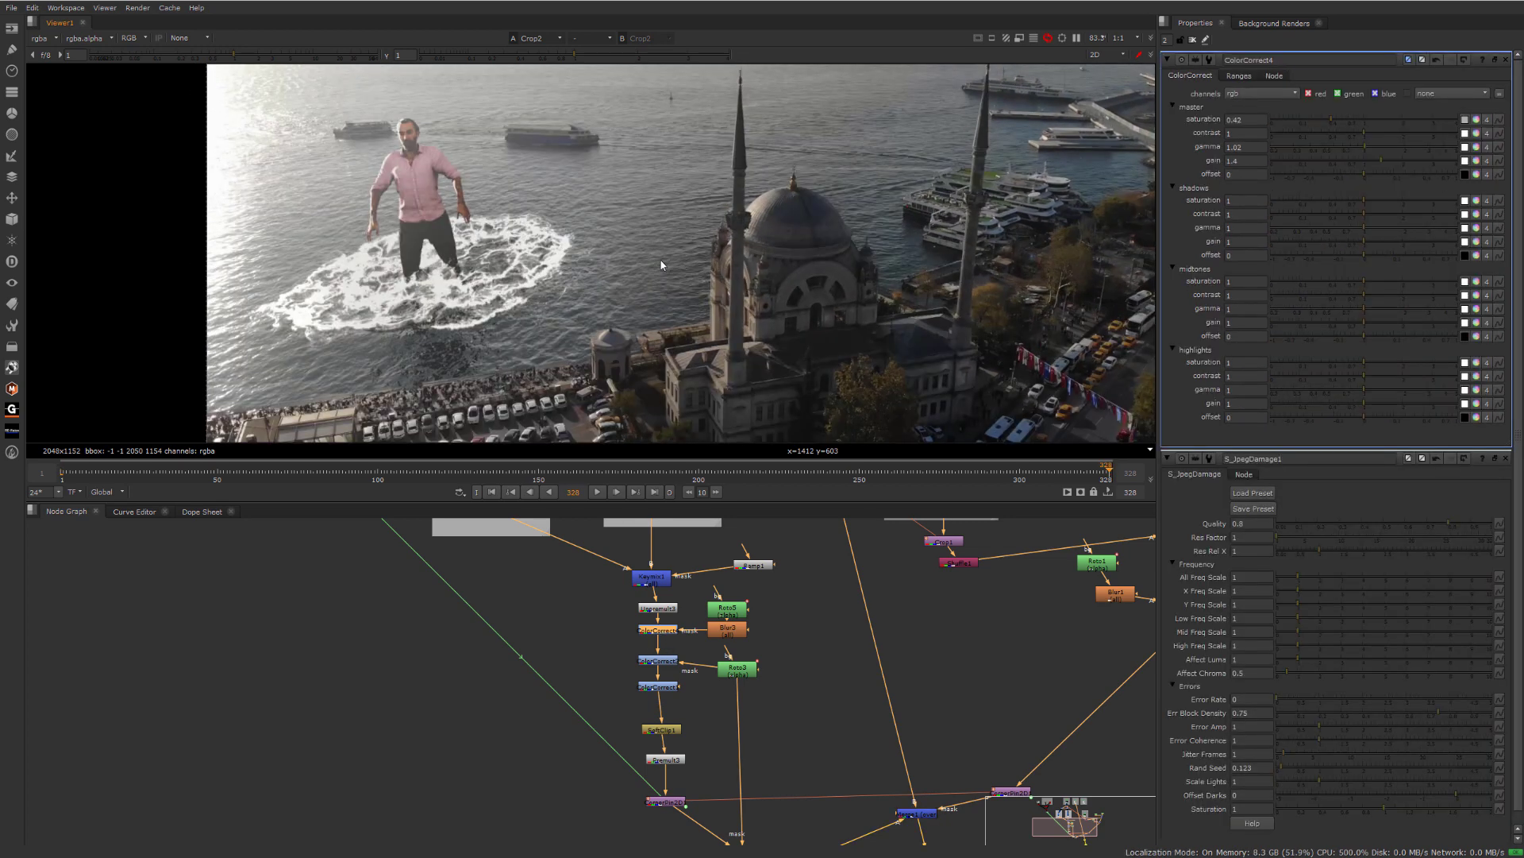
left_click(1239, 76)
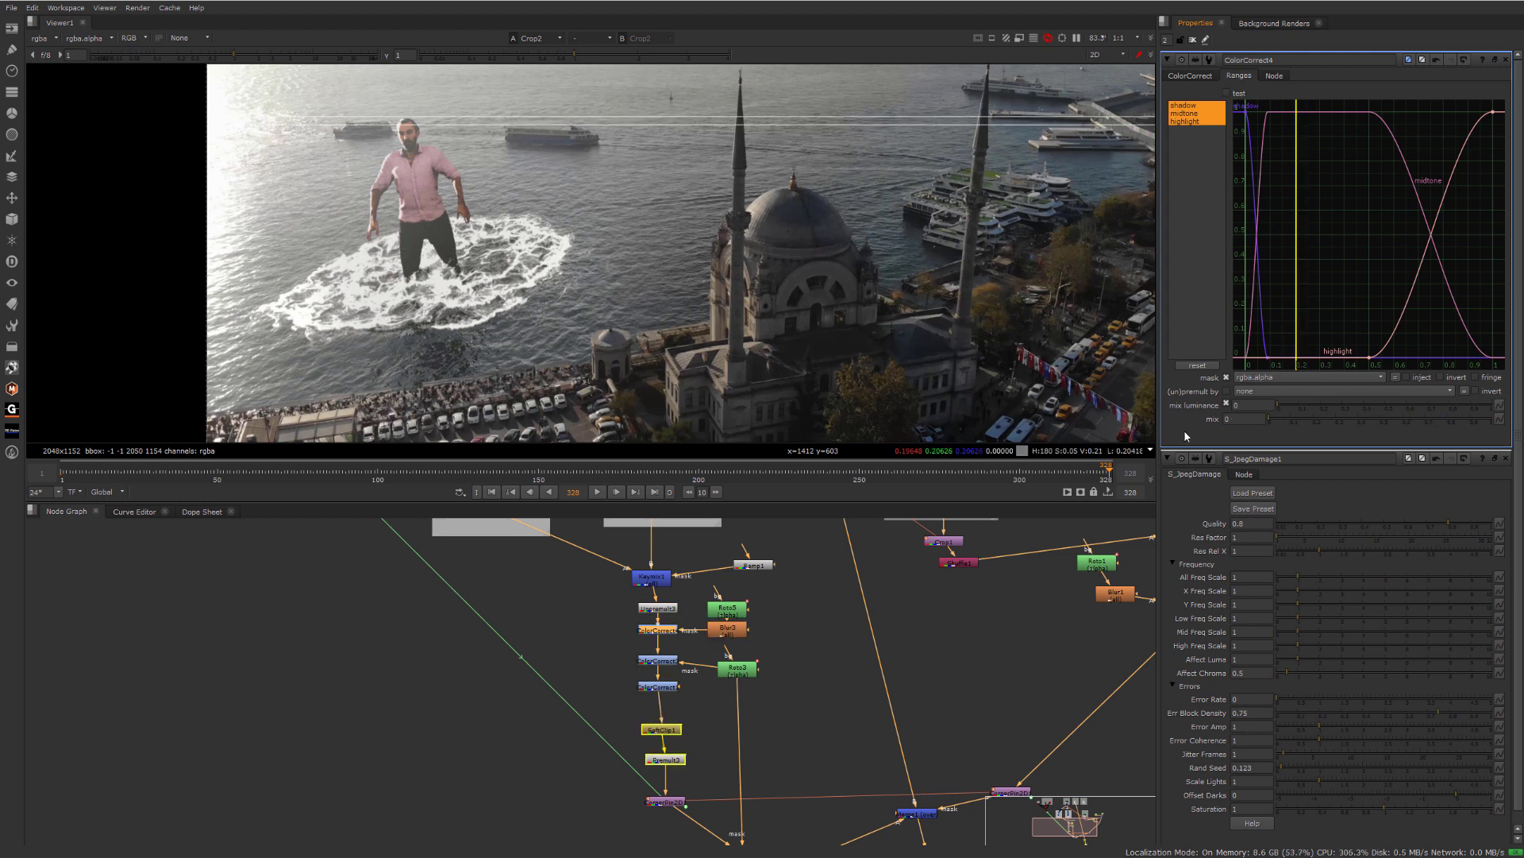
left_click_drag(1240, 419, 1175, 419)
type("0")
key("Return")
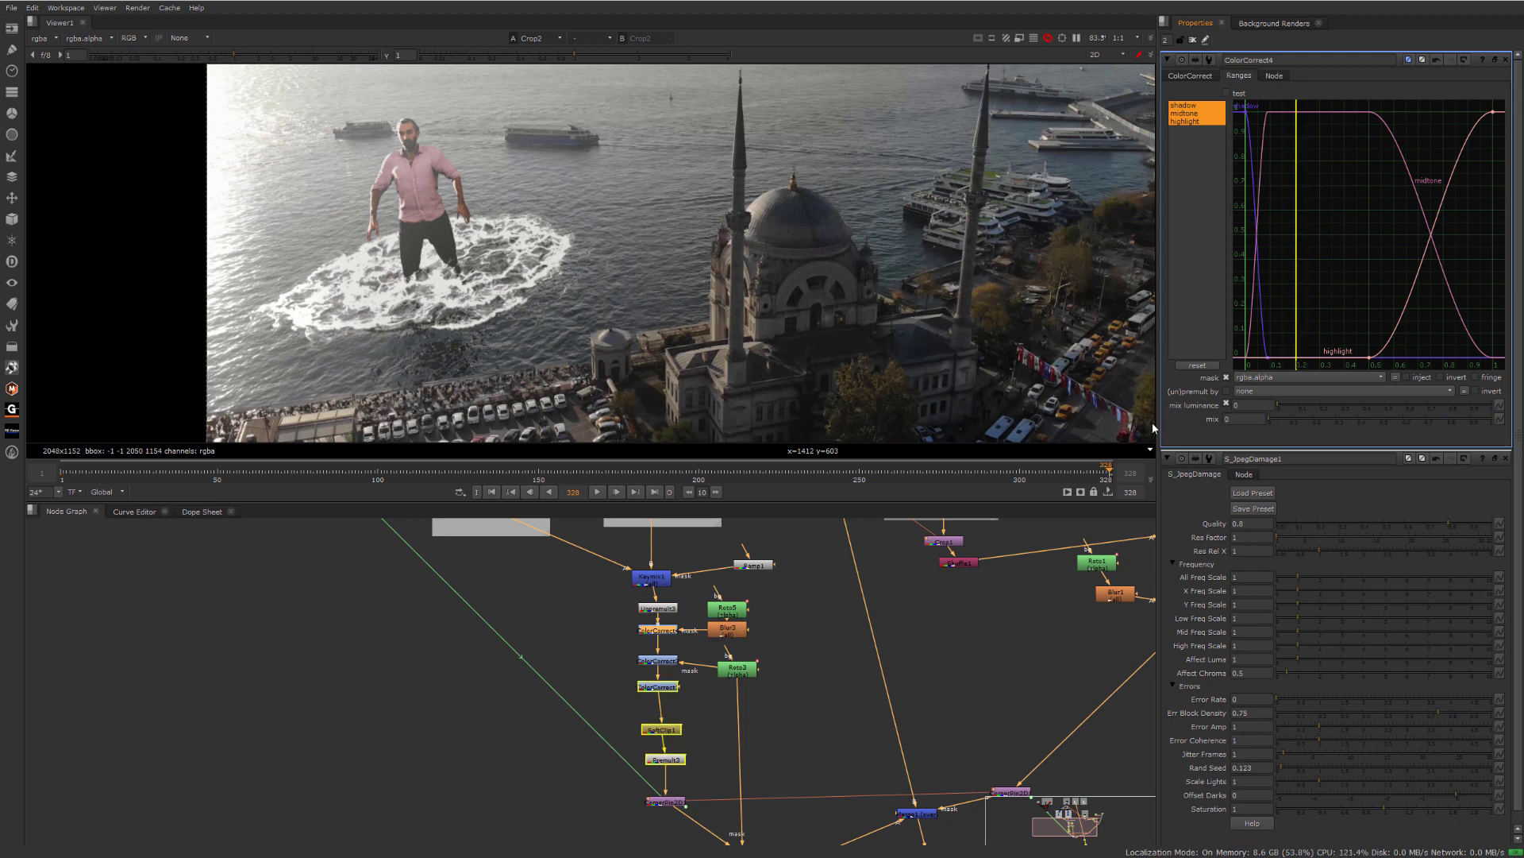
right_click(1242, 417)
left_click(1256, 425)
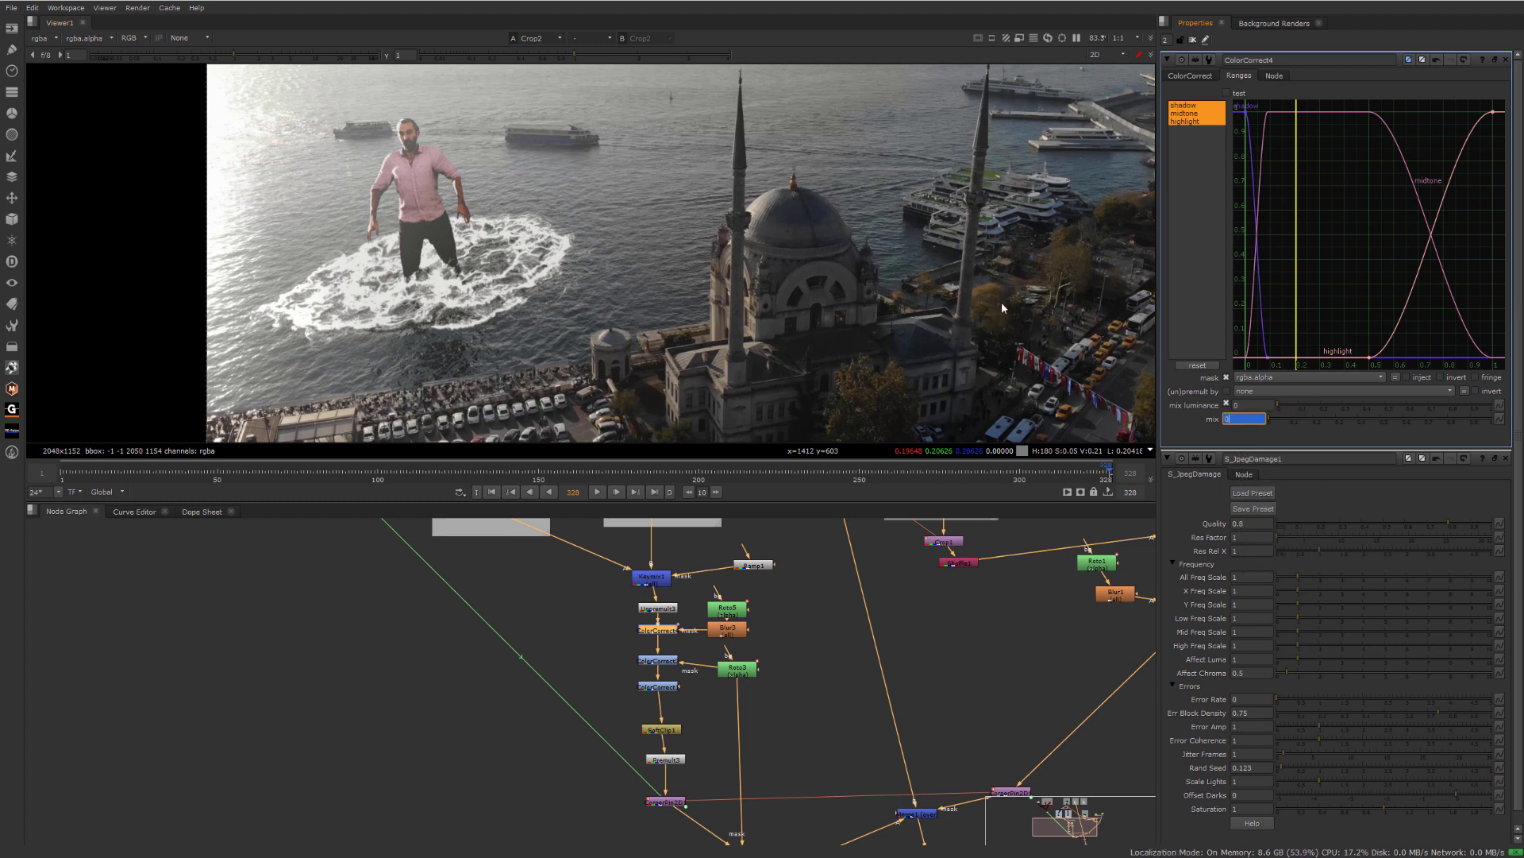
- On the first frame, set the color correction's animated mix to 1
key("Home")
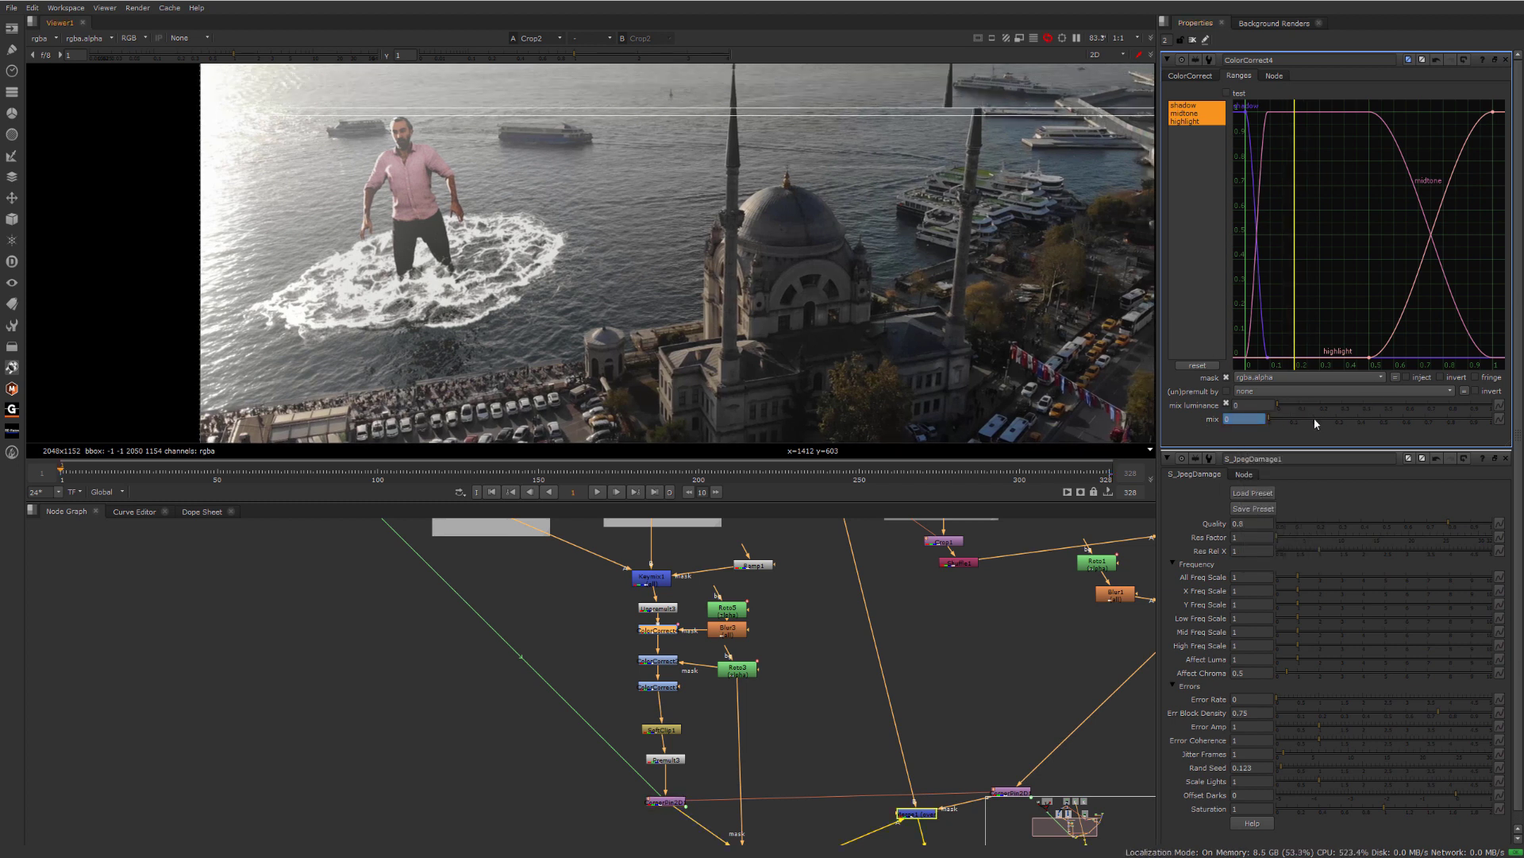
left_click_drag(1325, 420, 1520, 421)
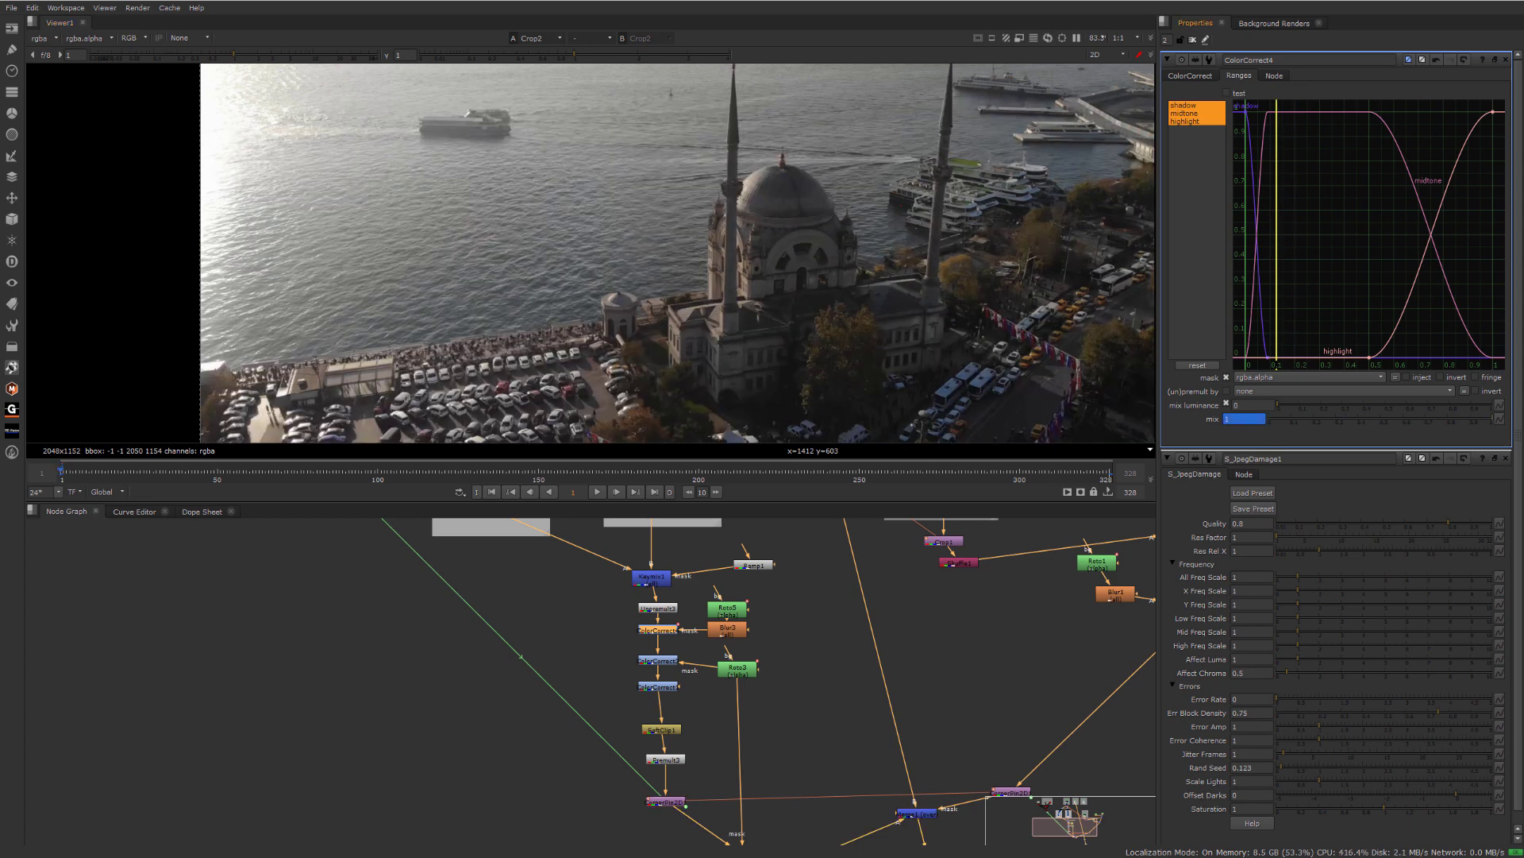
left_click_drag(1213, 423, 1520, 421)
- Fit the whole image in view and play the shot from the first frame to check the animated correction
scroll(766, 310, "down", 4)
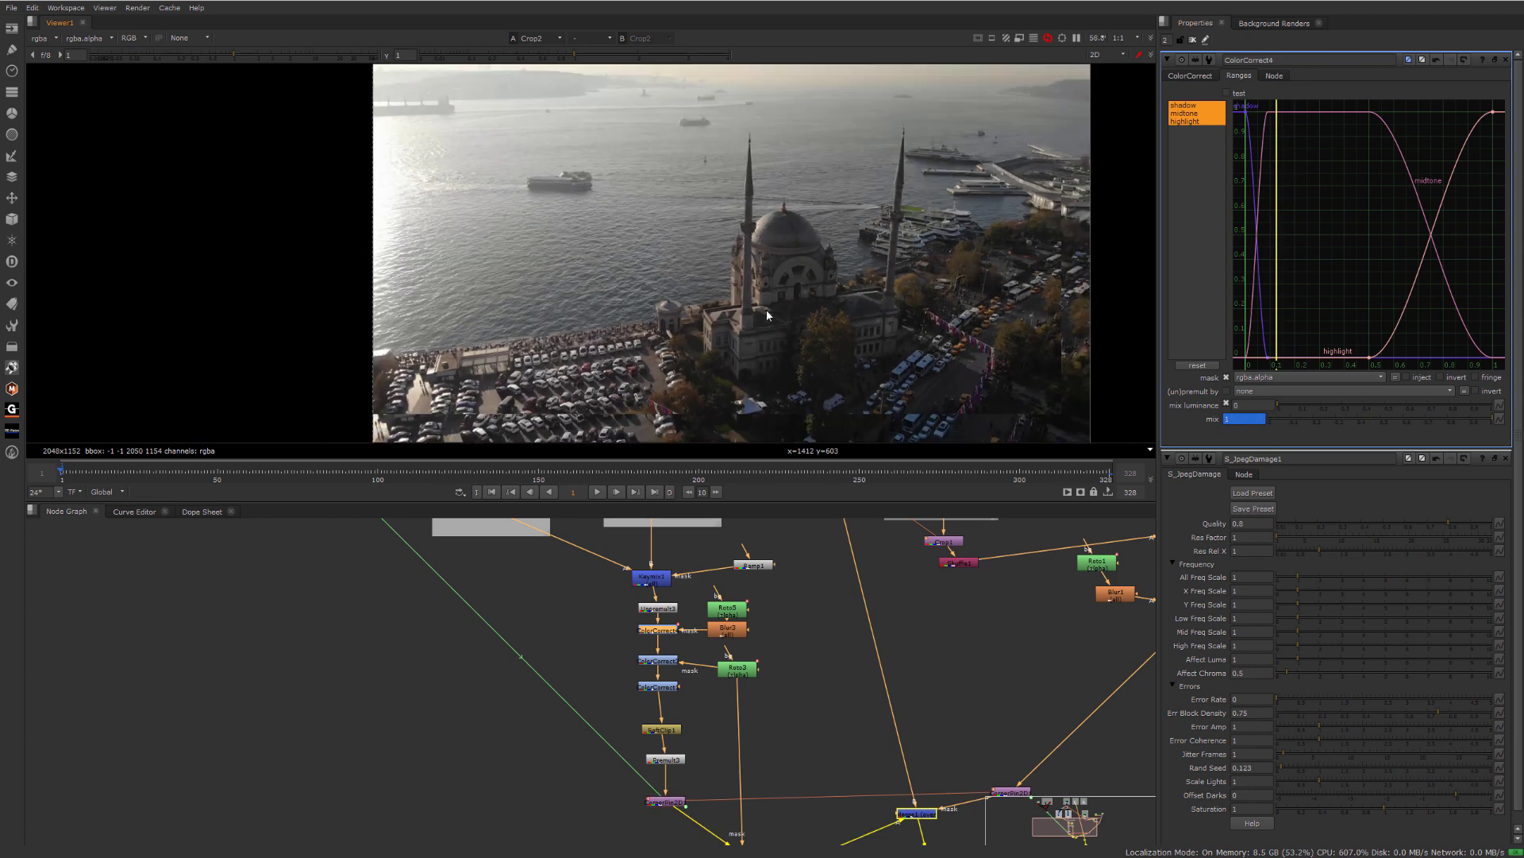
middle_click_drag(685, 286, 605, 295)
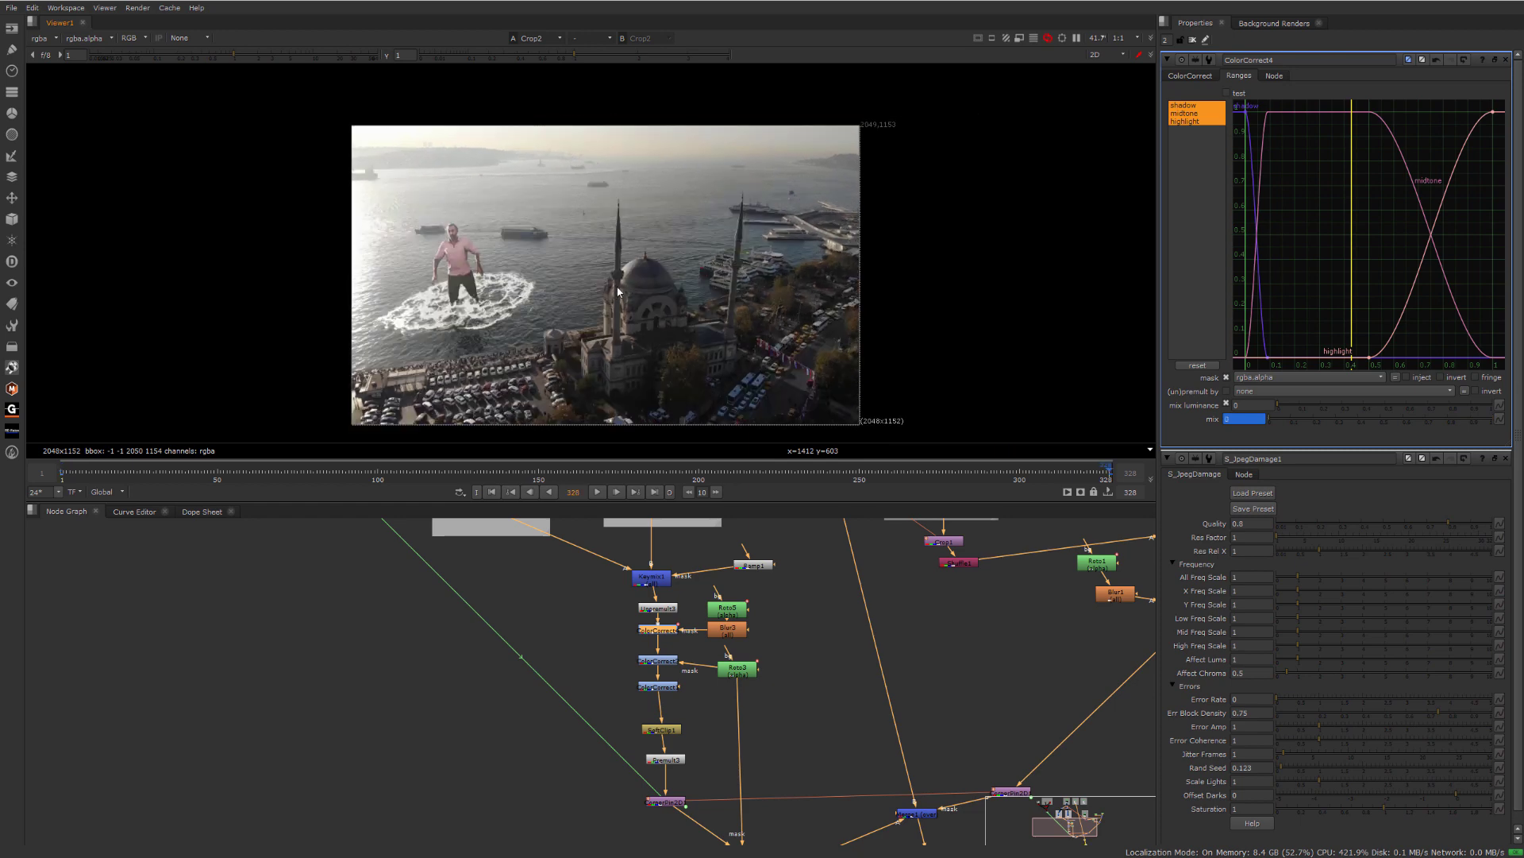
key("f")
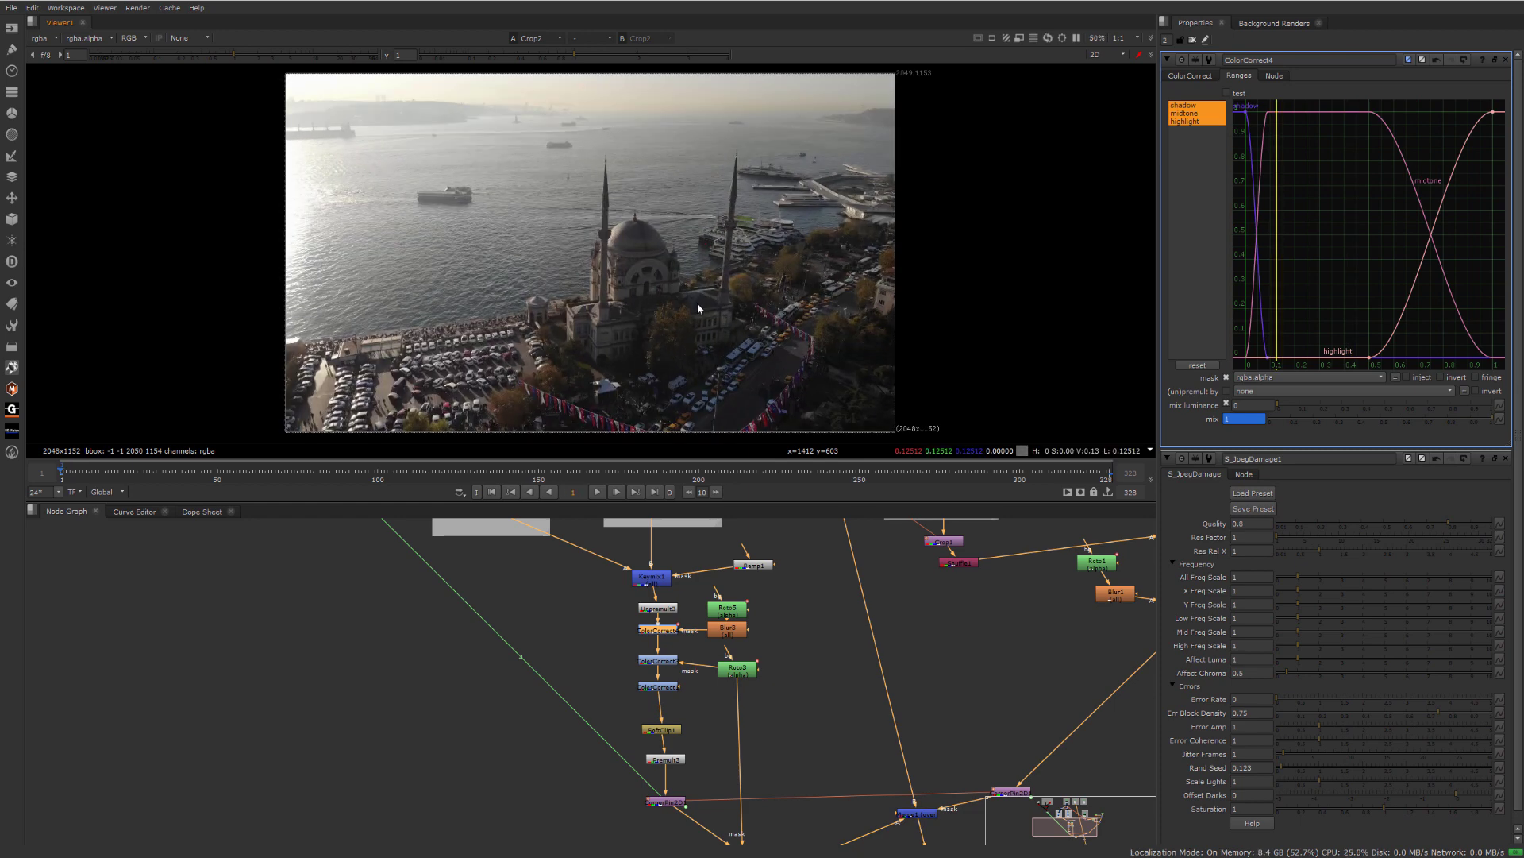
key("l")
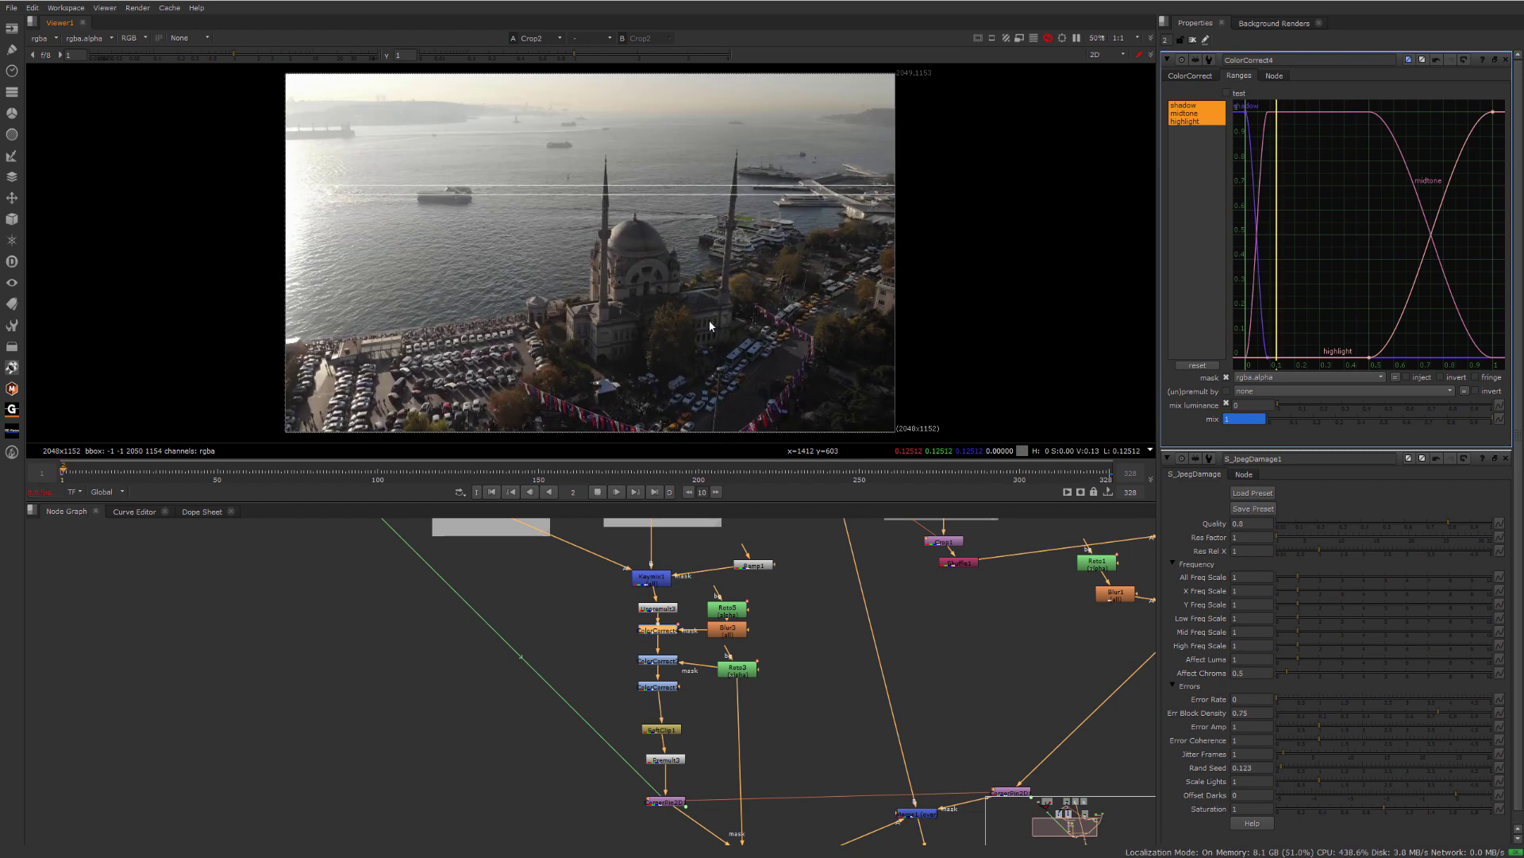